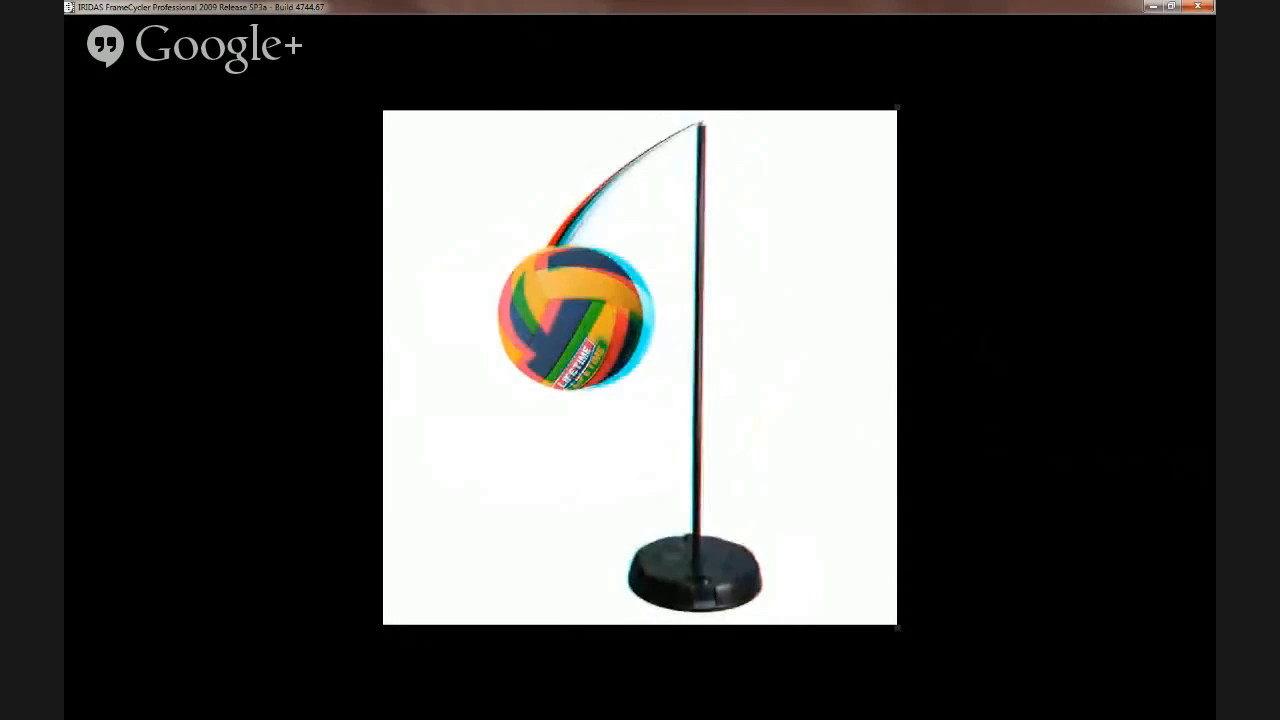
- Switch from the anaglyph viewer to the layered tetherball image in Photoshop and hide the original and ball layers
click(1153, 6)
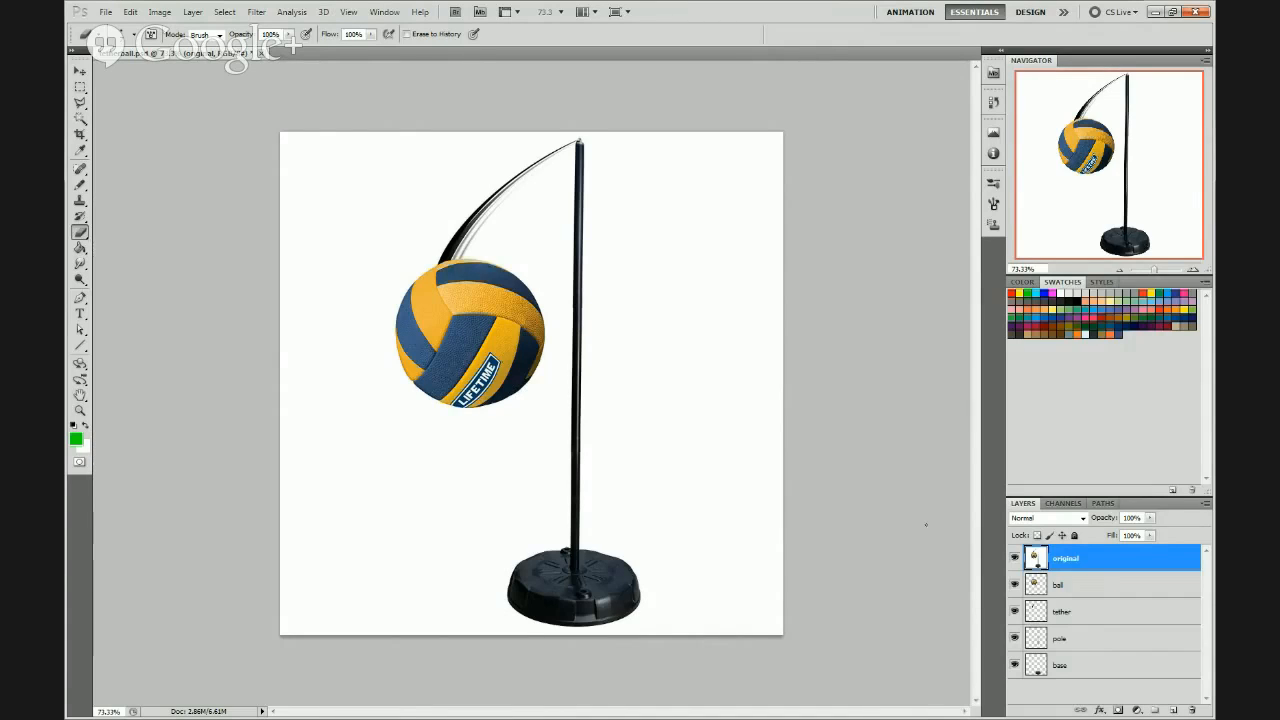
click(1016, 560)
click(1016, 560)
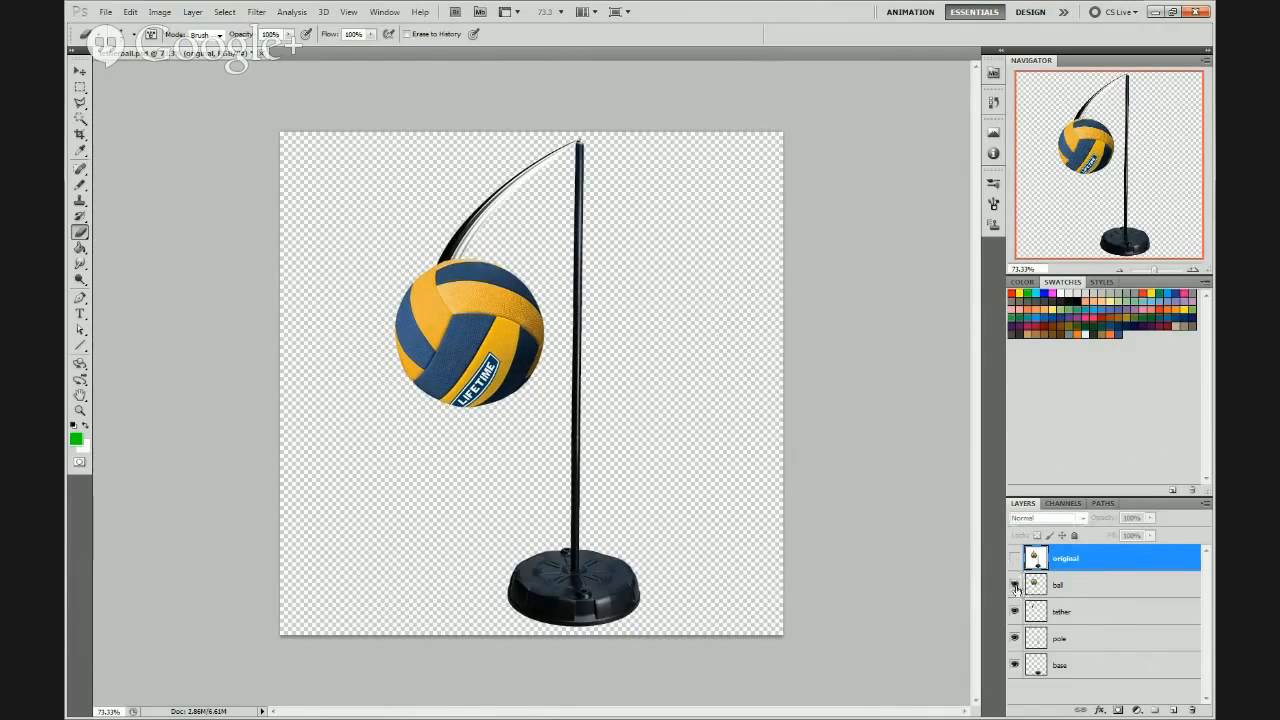
click(1016, 586)
click(1016, 586)
click(1016, 586)
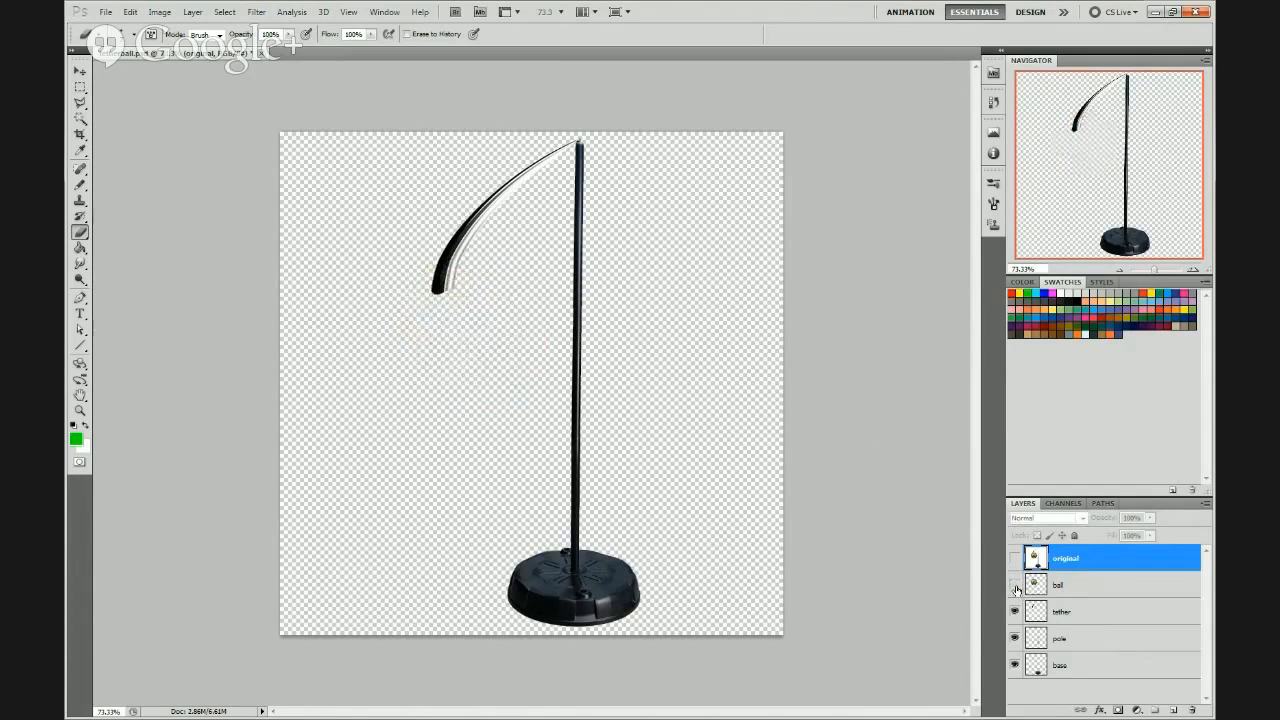
- Hide the tether and pole layers to isolate the base layer
click(1015, 612)
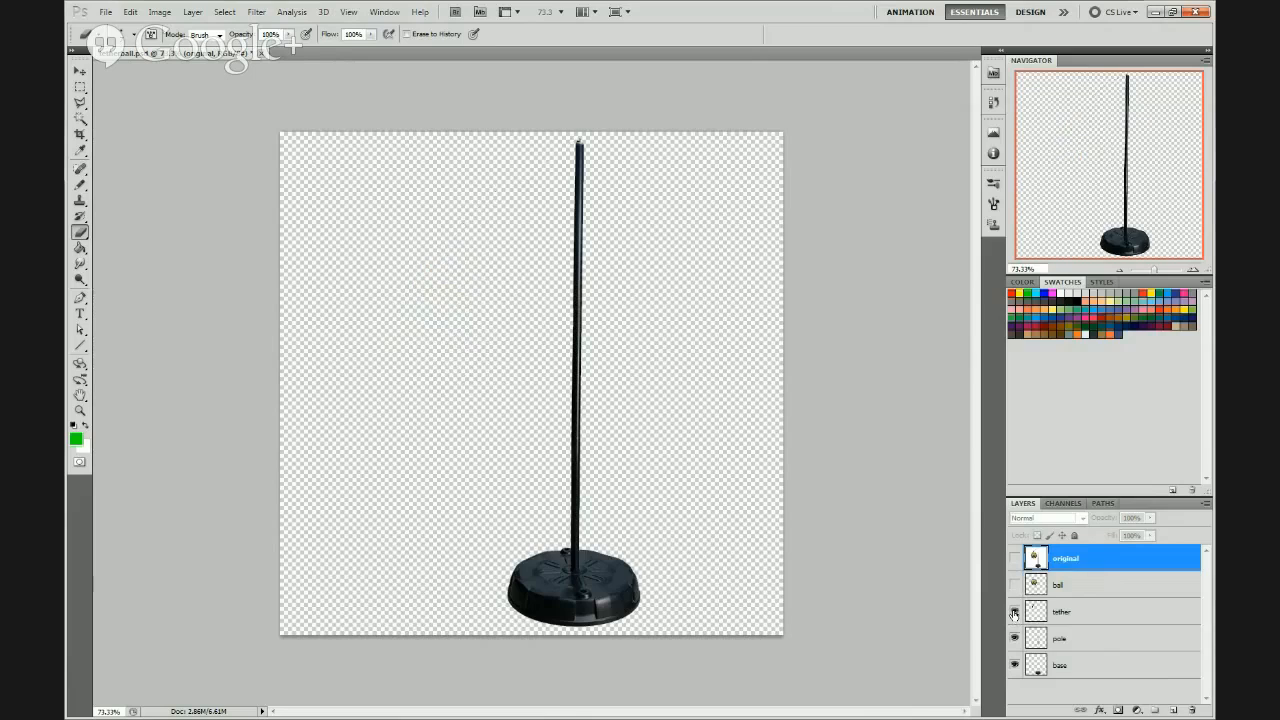
click(1015, 612)
click(1015, 612)
click(1015, 638)
click(1015, 638)
click(1015, 638)
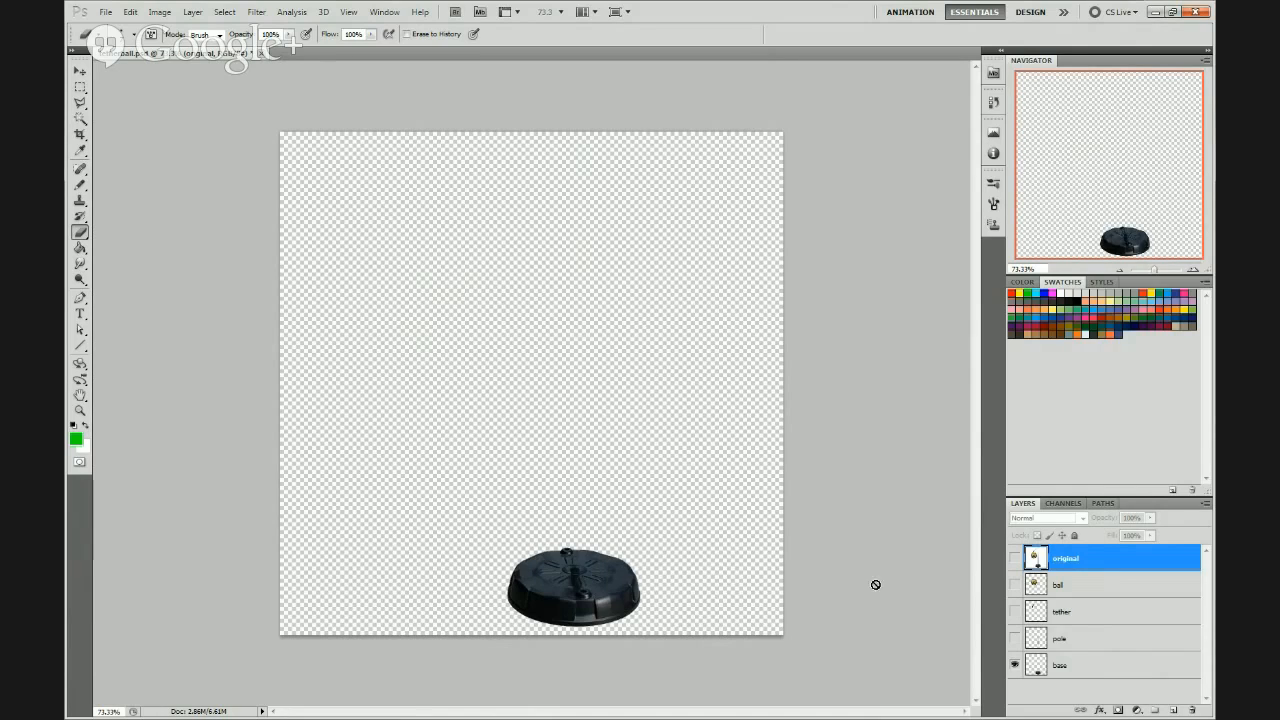
- Switch to Blender and import ball.png from the tetherball folder with Point Convert, with Image Sequence turned off
key(alt+Tab)
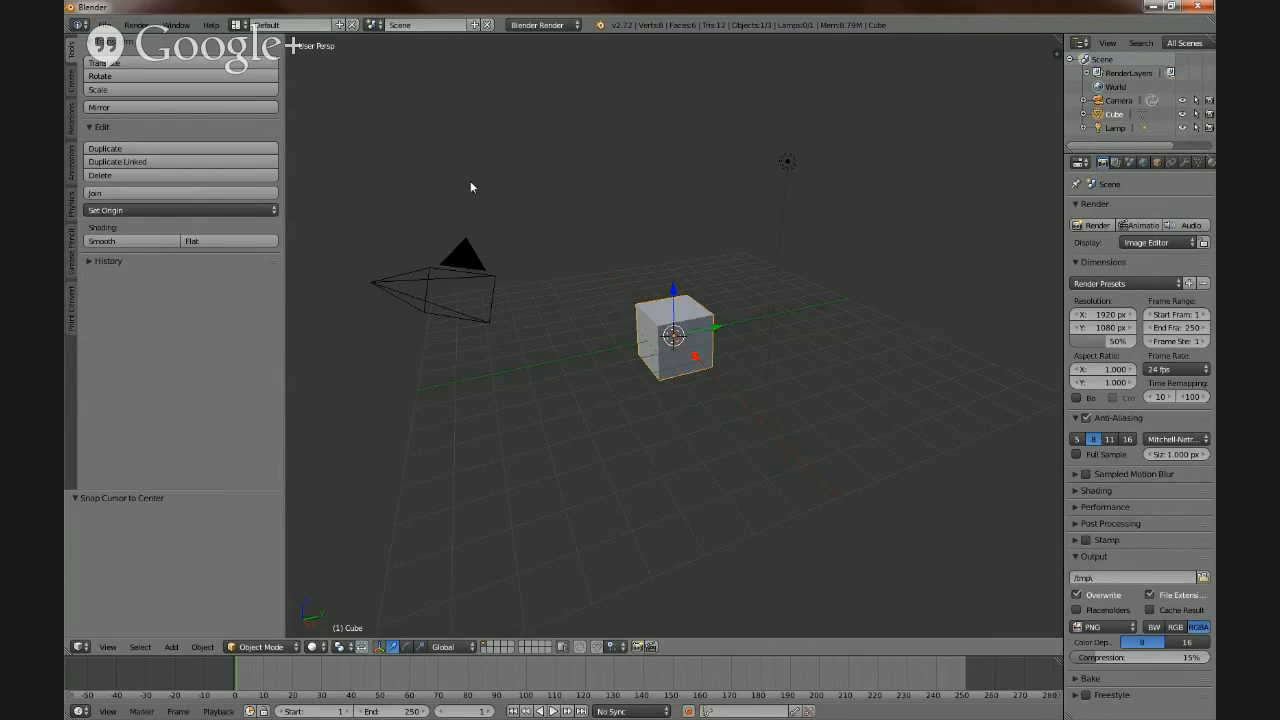
click(71, 302)
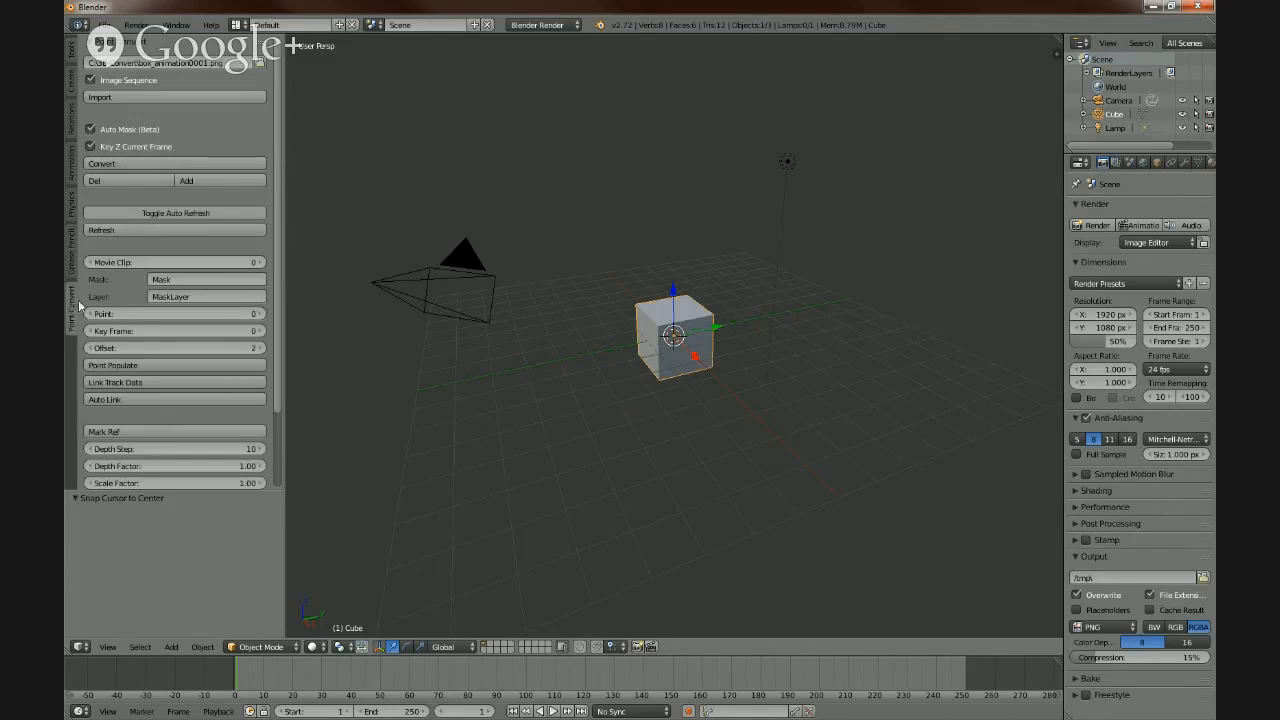
click(259, 64)
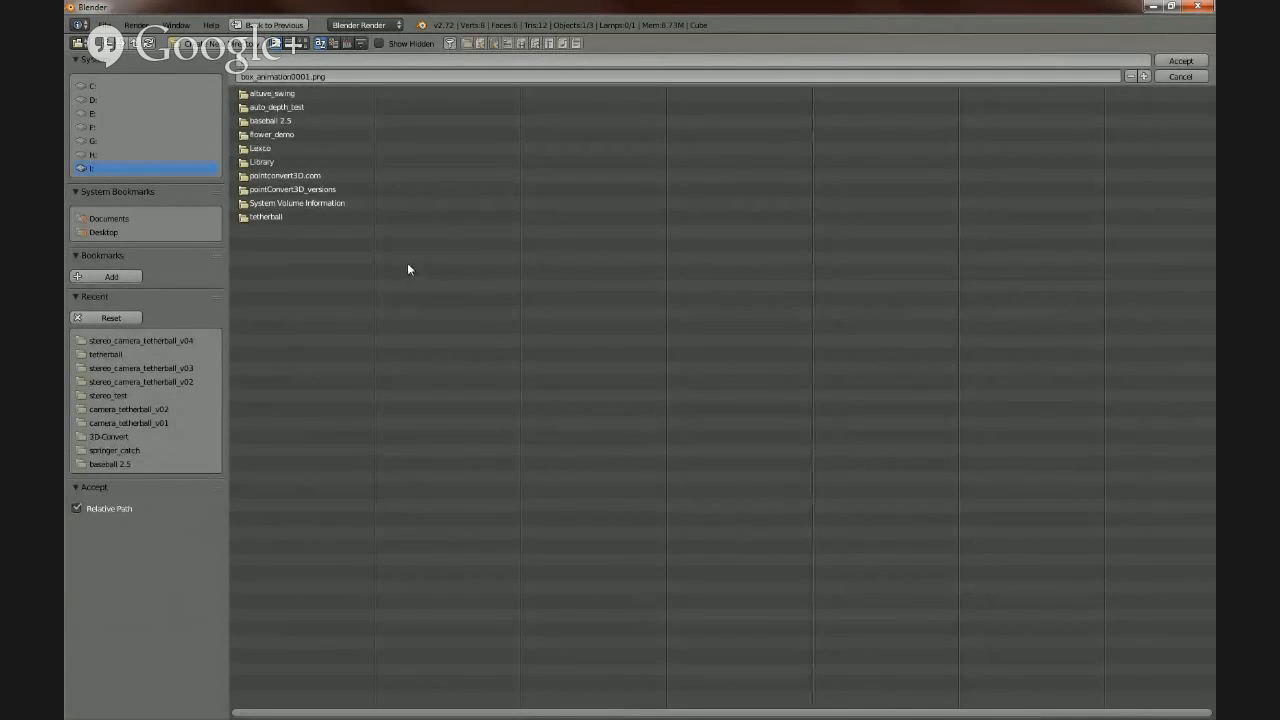
click(266, 217)
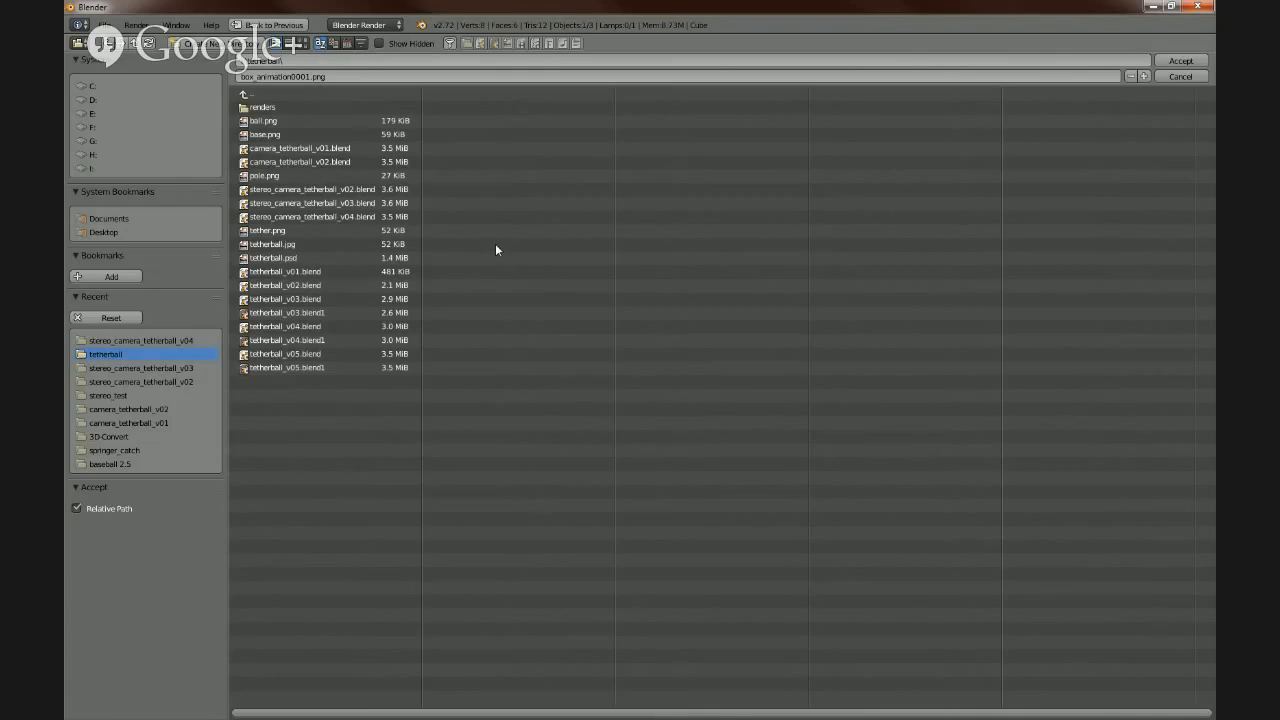
double_click(251, 124)
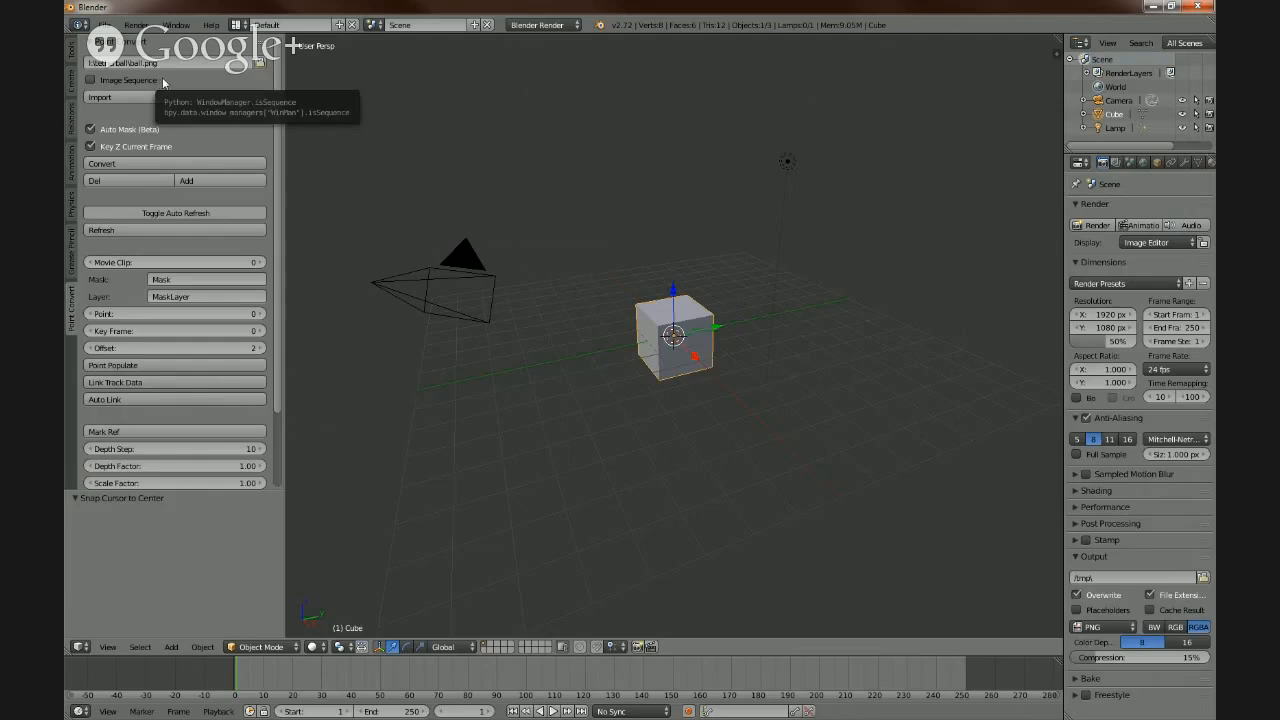
click(189, 99)
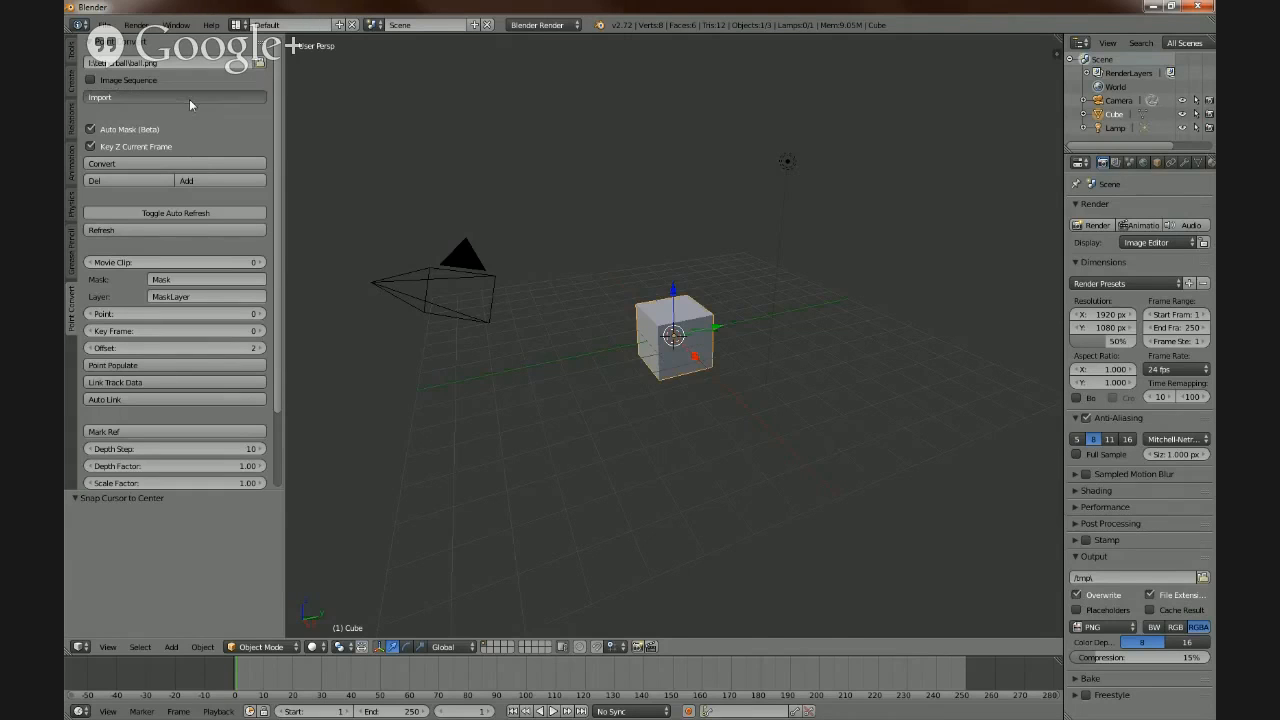
scroll(540, 345, up, 3)
scroll(591, 342, down, 4)
middle_drag(562, 345, 706, 357)
scroll(685, 346, up, 2)
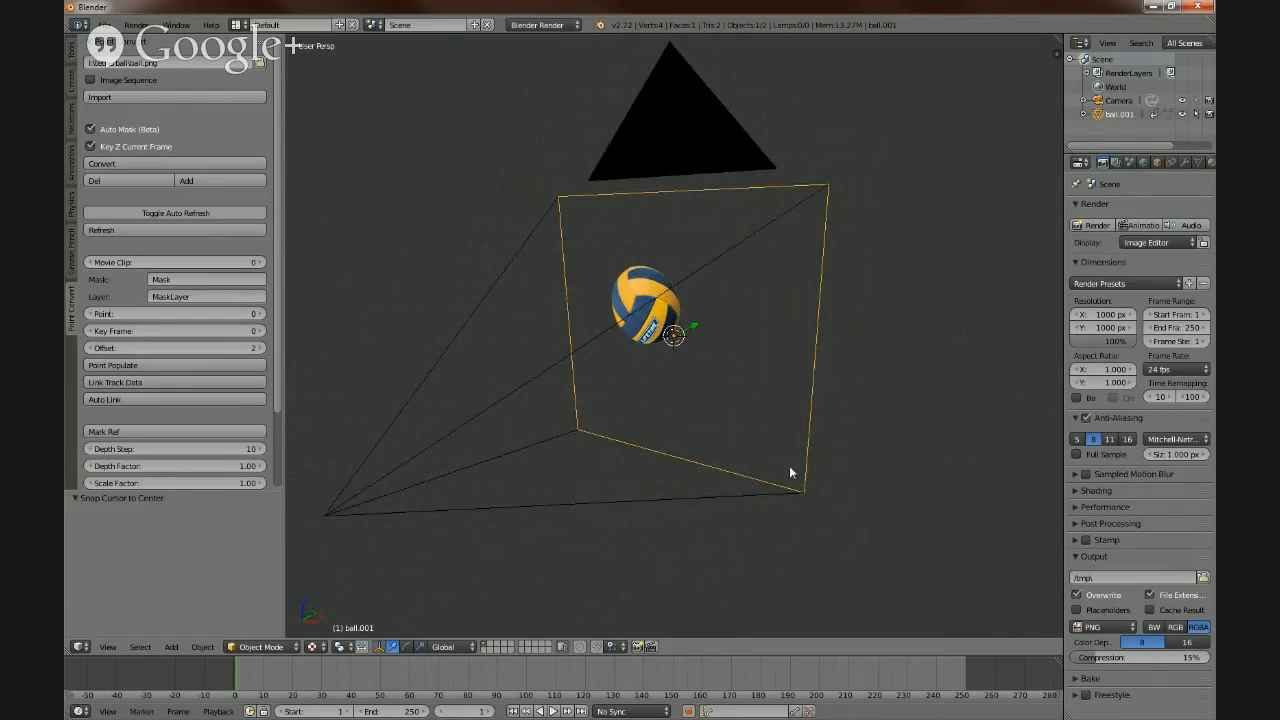
- Show the 3D view's properties sidebar and import tether.png from the tetherball folder with Point Convert
key(n)
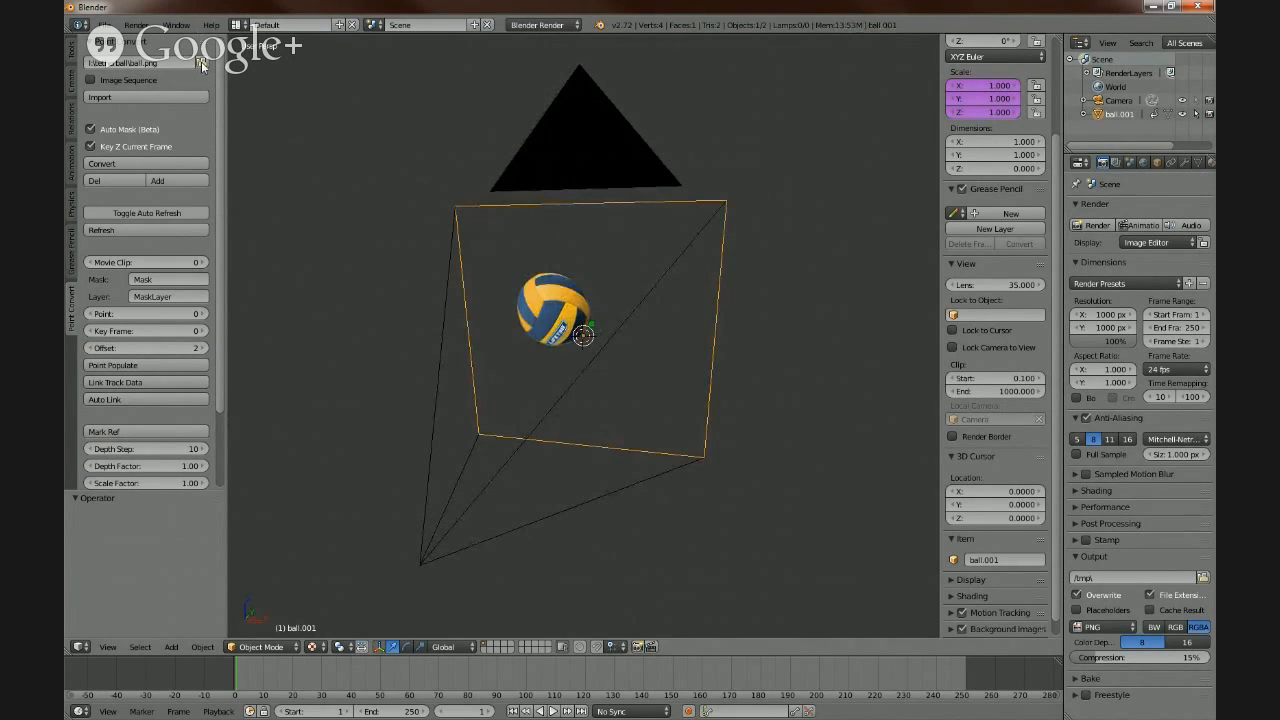
click(201, 63)
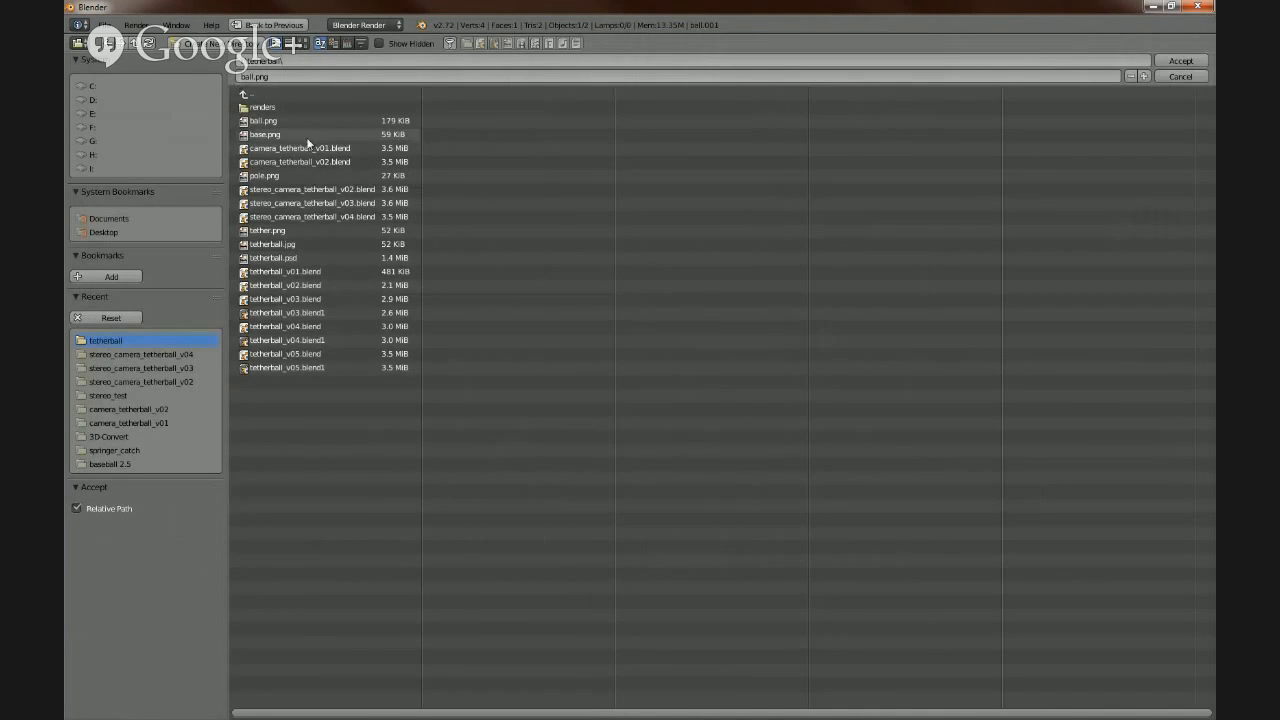
click(277, 230)
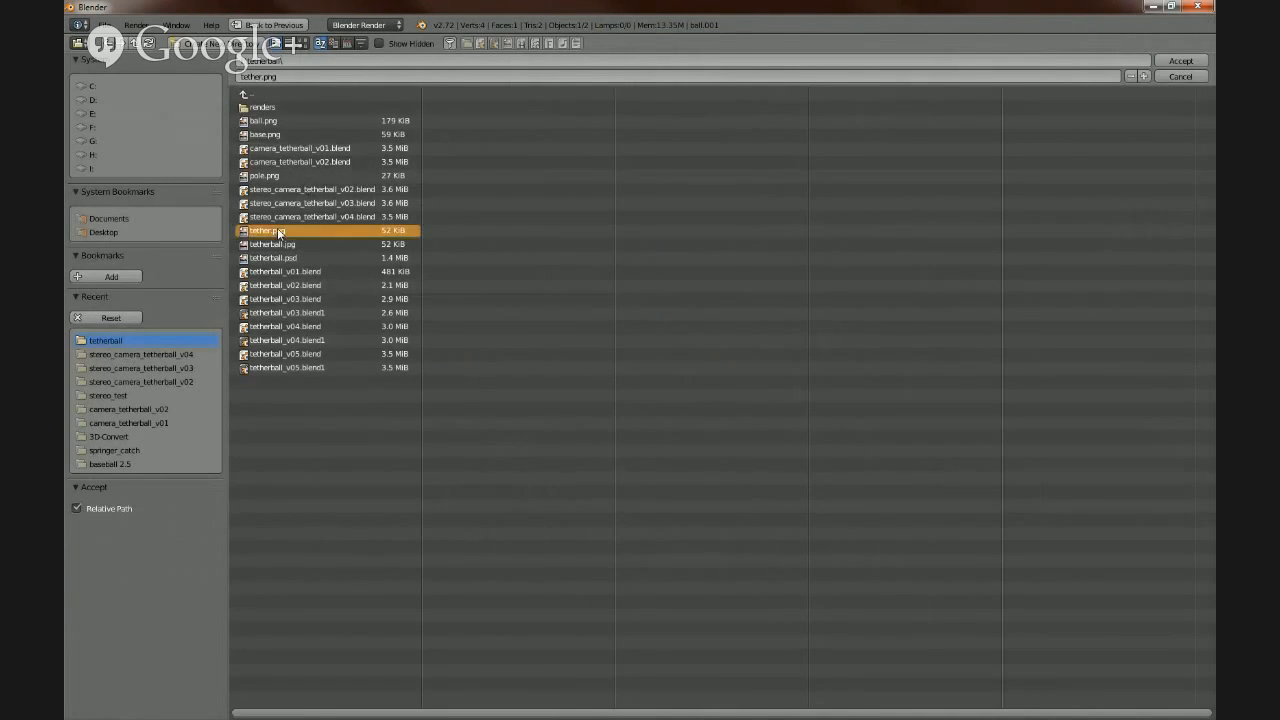
double_click(279, 231)
click(115, 97)
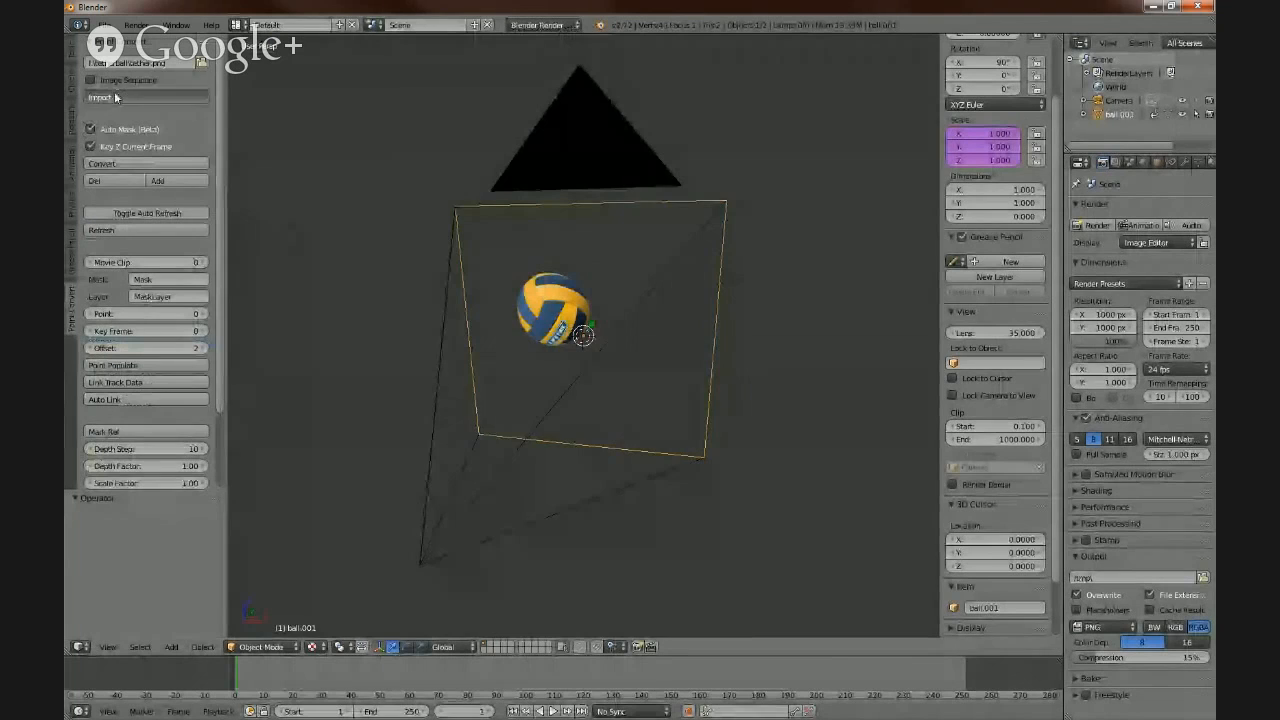
- Import pole.png from the tetherball folder with Point Convert
click(201, 63)
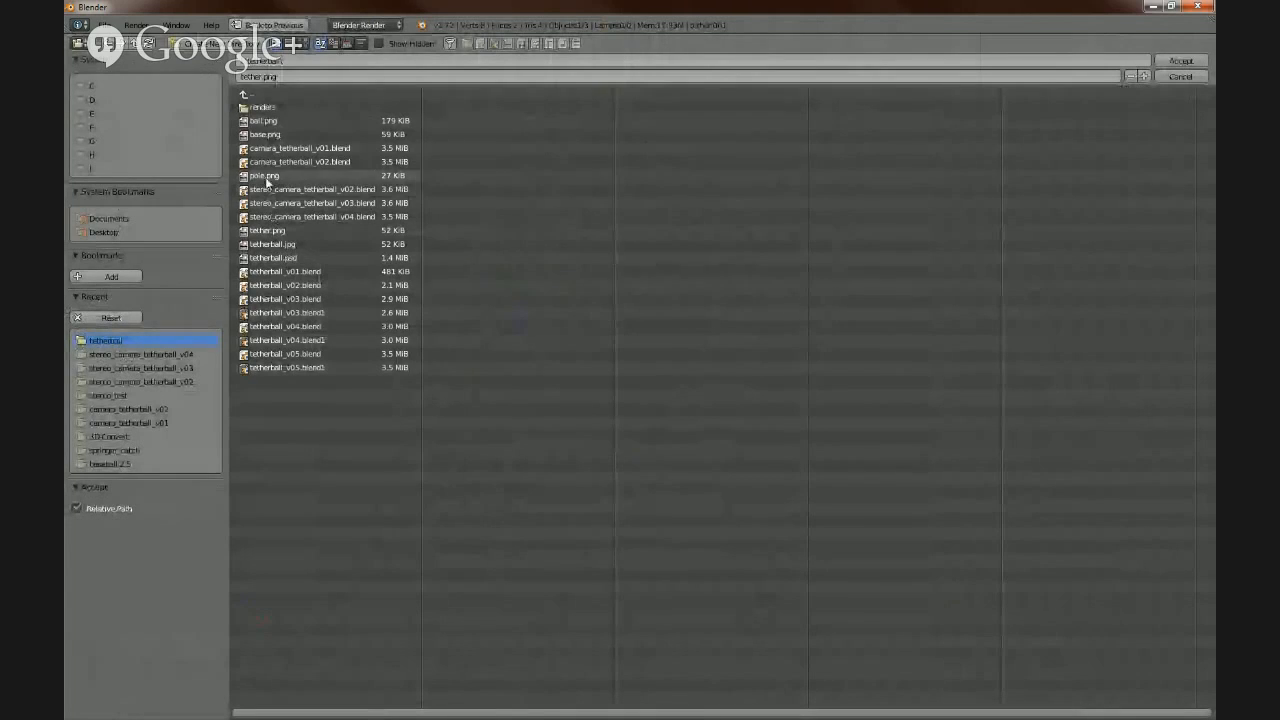
double_click(264, 176)
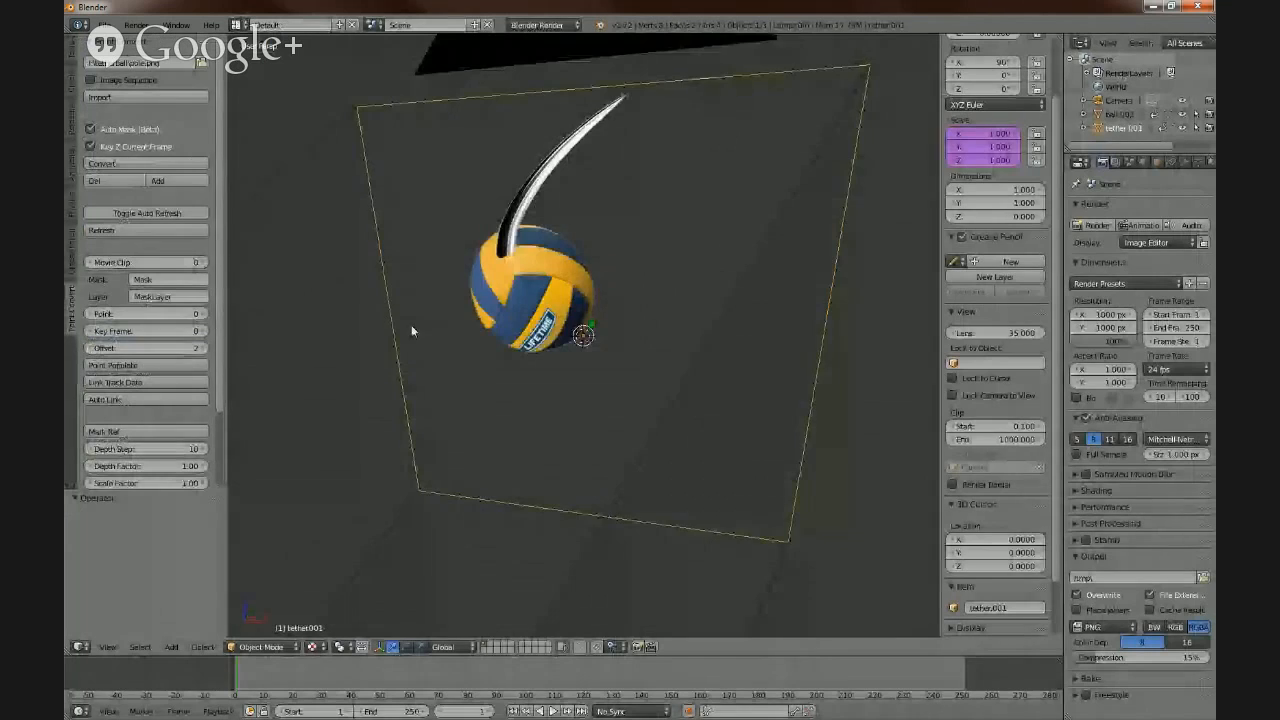
click(152, 96)
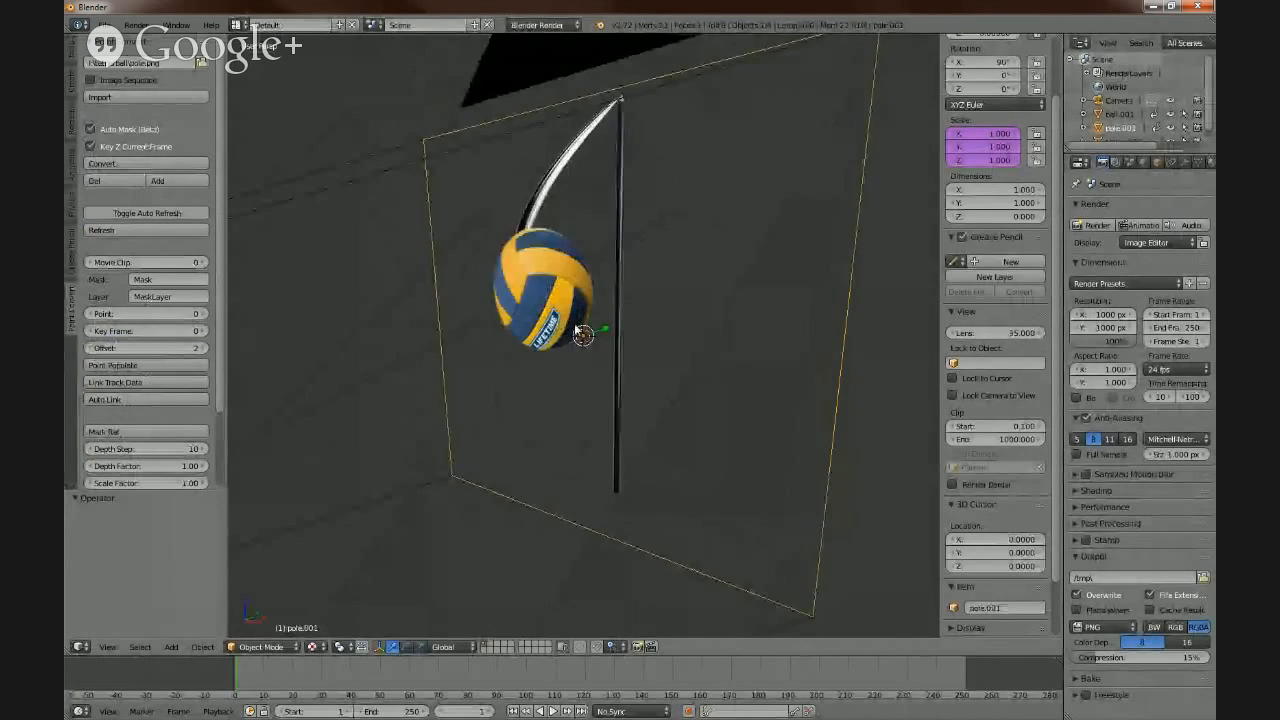
middle_drag(578, 330, 604, 330)
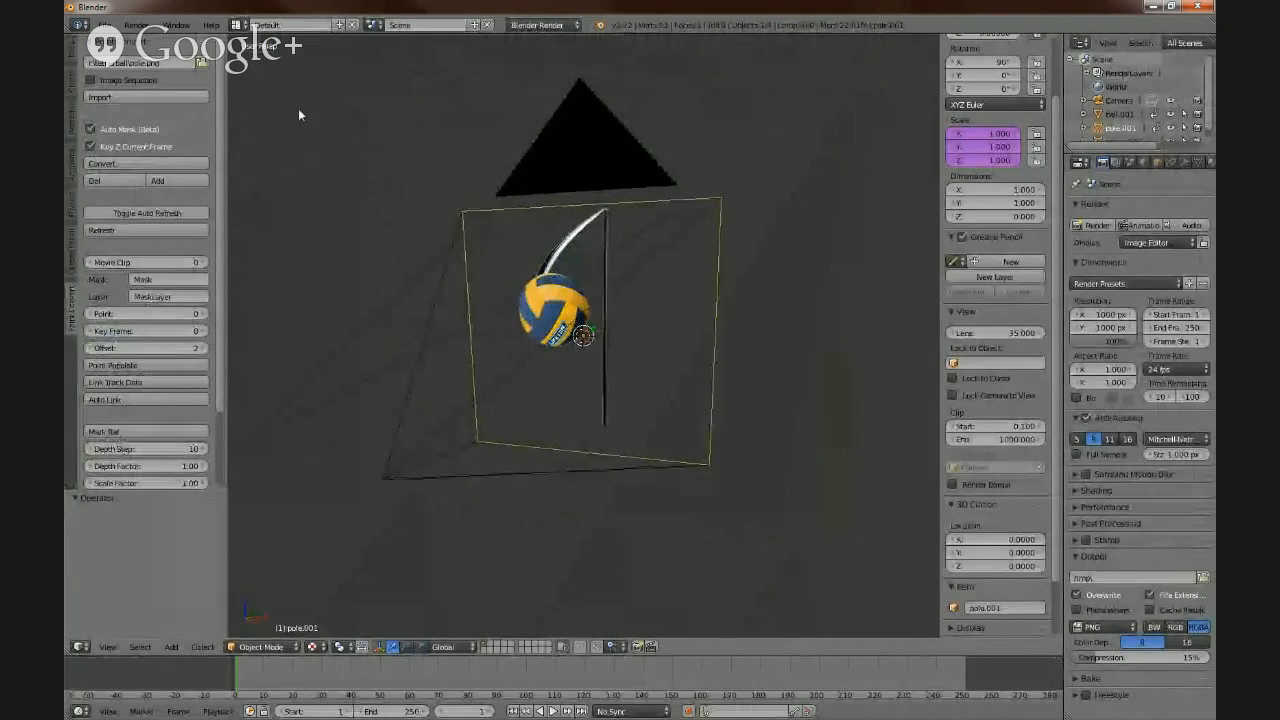
- Import base.png from the tetherball folder with Point Convert
click(201, 66)
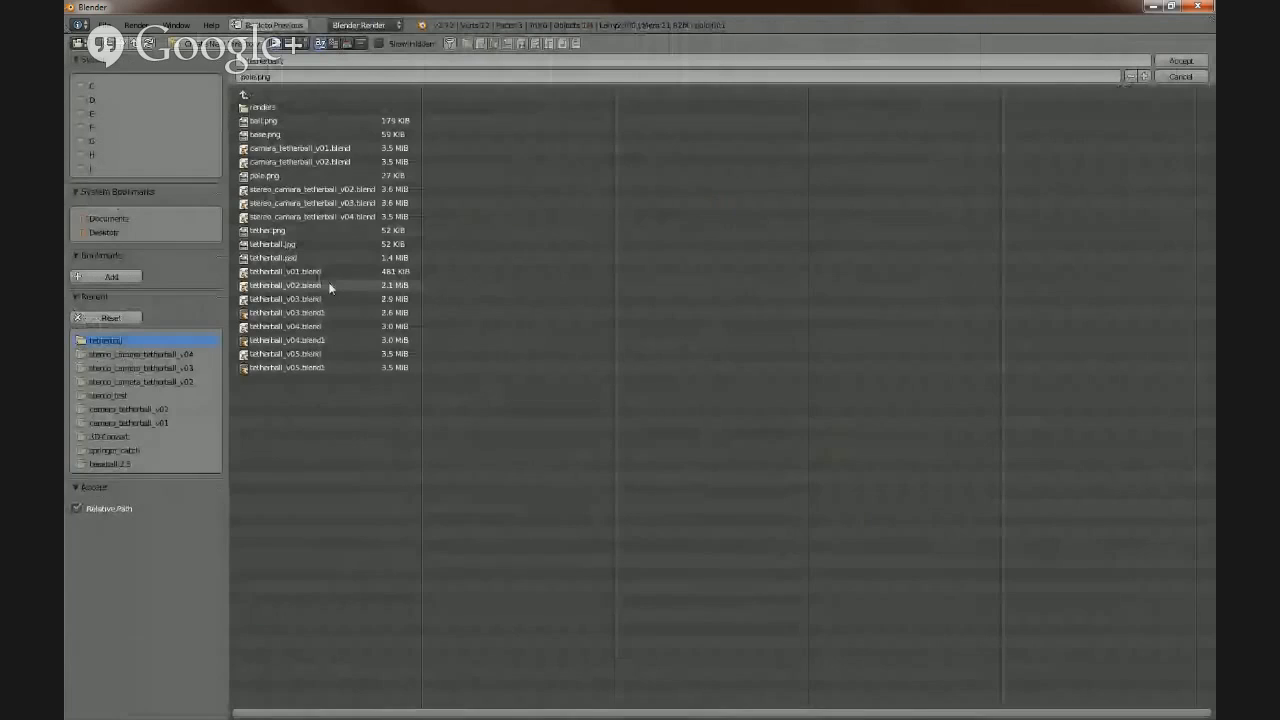
double_click(266, 136)
click(141, 97)
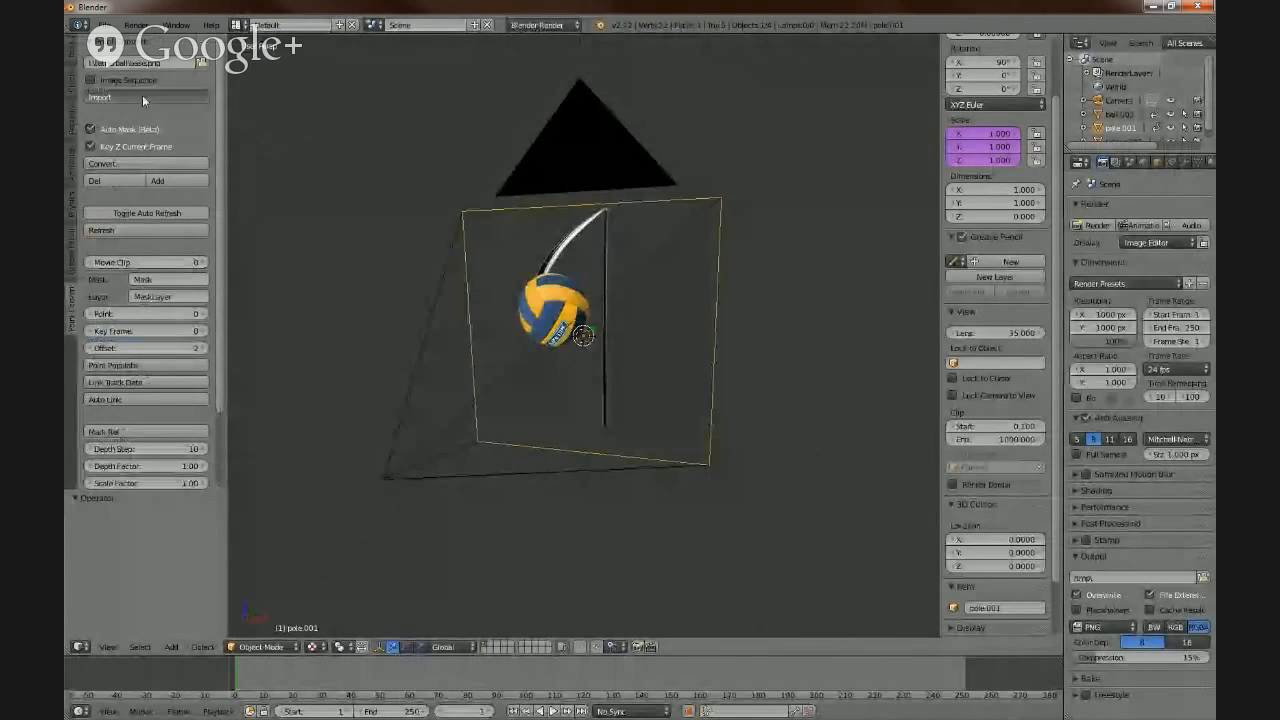
scroll(696, 396, up, 3)
scroll(696, 395, down, 3)
middle_drag(696, 395, 657, 397)
- Select all four image planes, move them to layer 5, and display layer 5 together with layer 1
key(a)
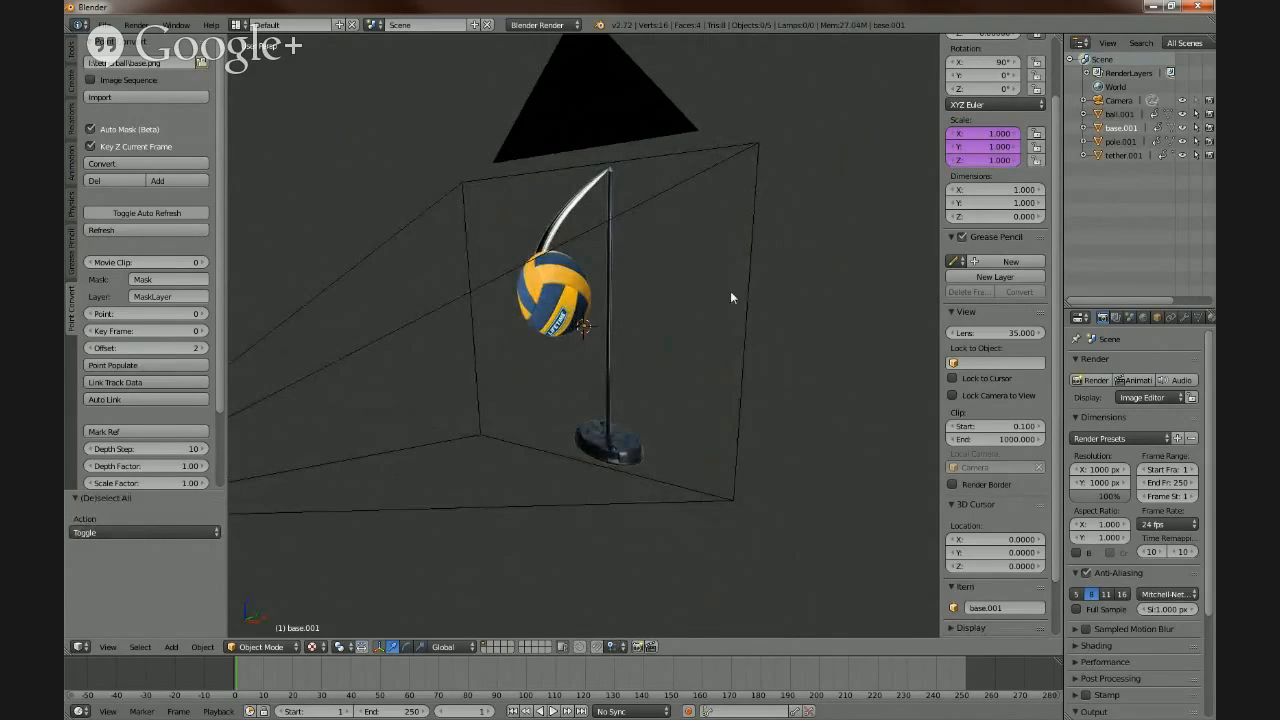
middle_drag(737, 294, 729, 340)
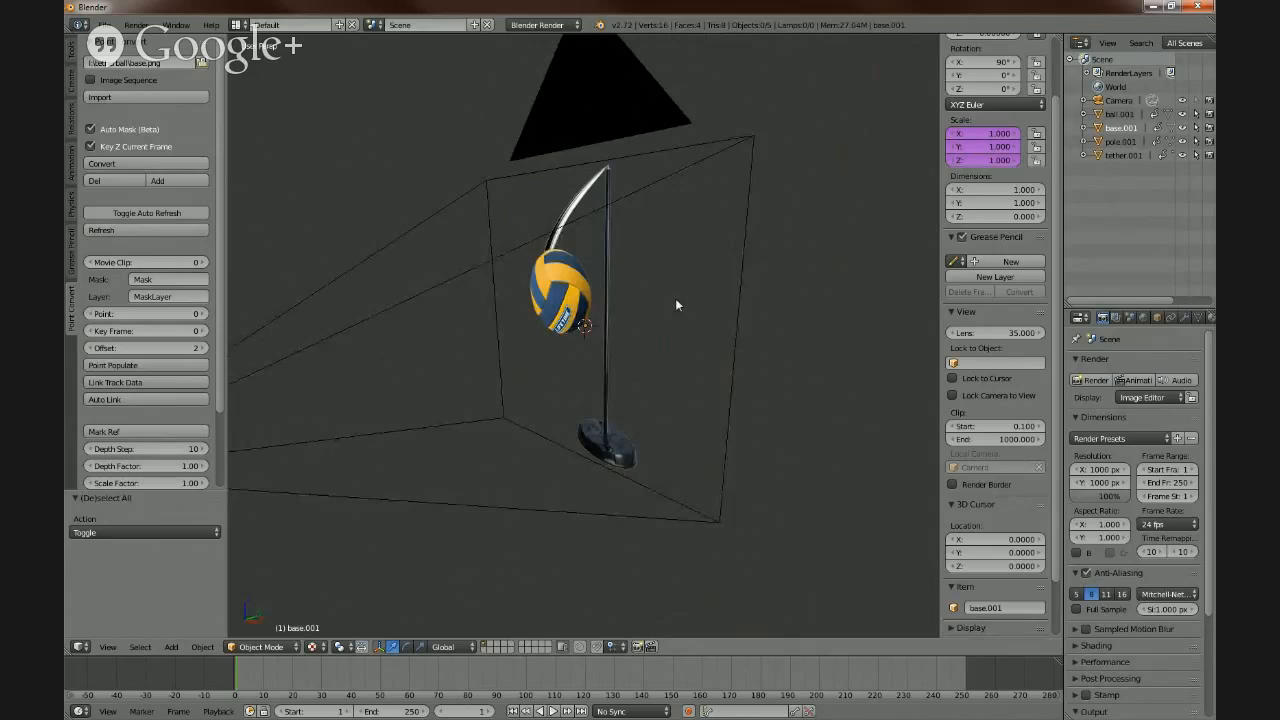
key(a)
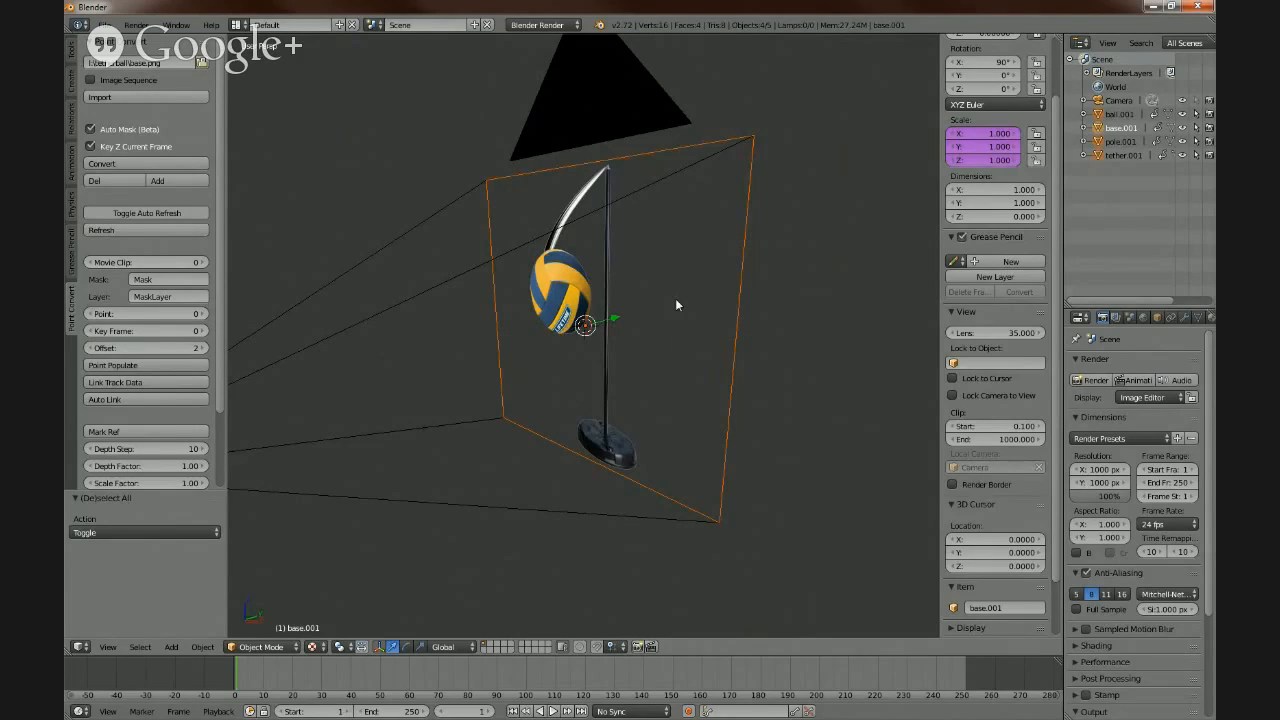
key(m)
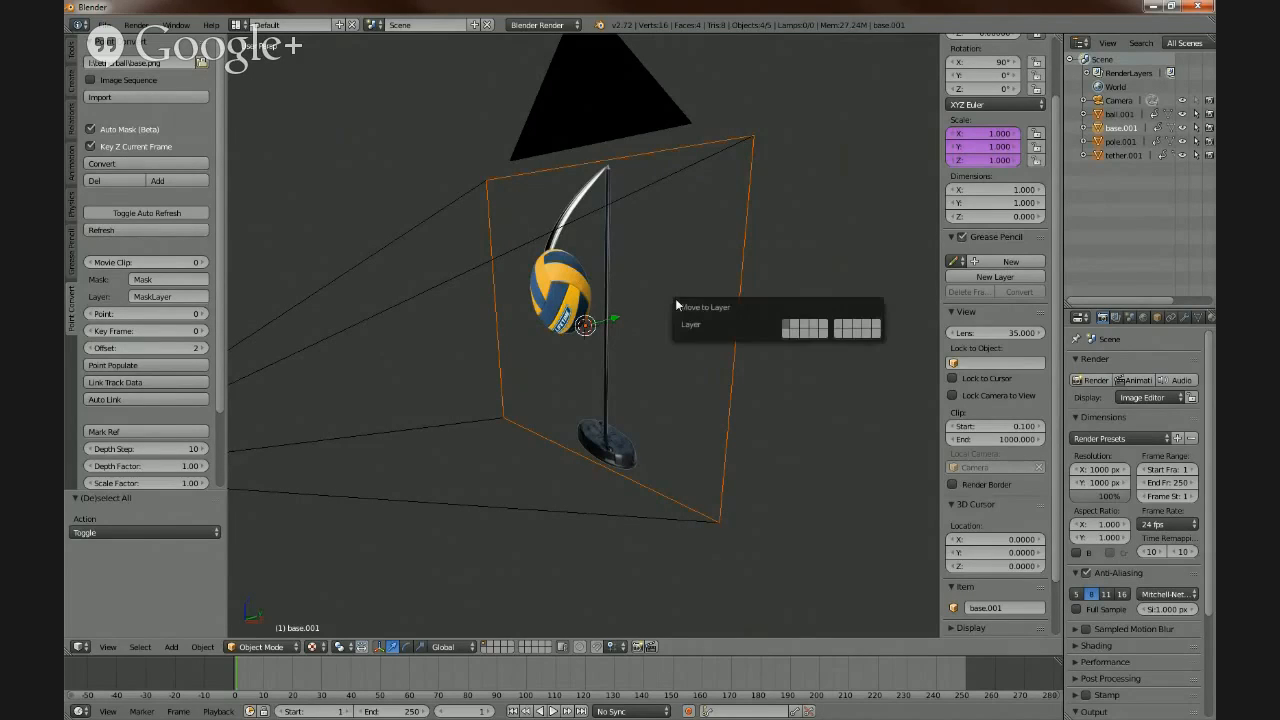
click(823, 327)
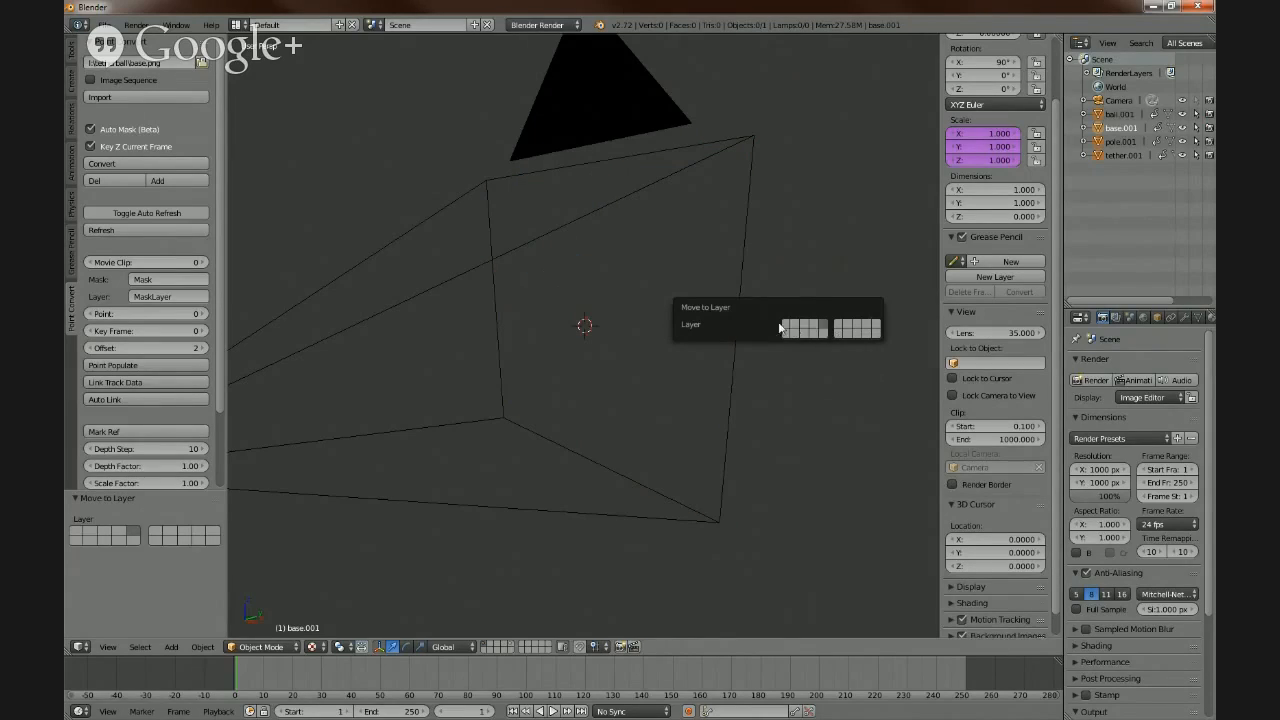
shift+click(511, 643)
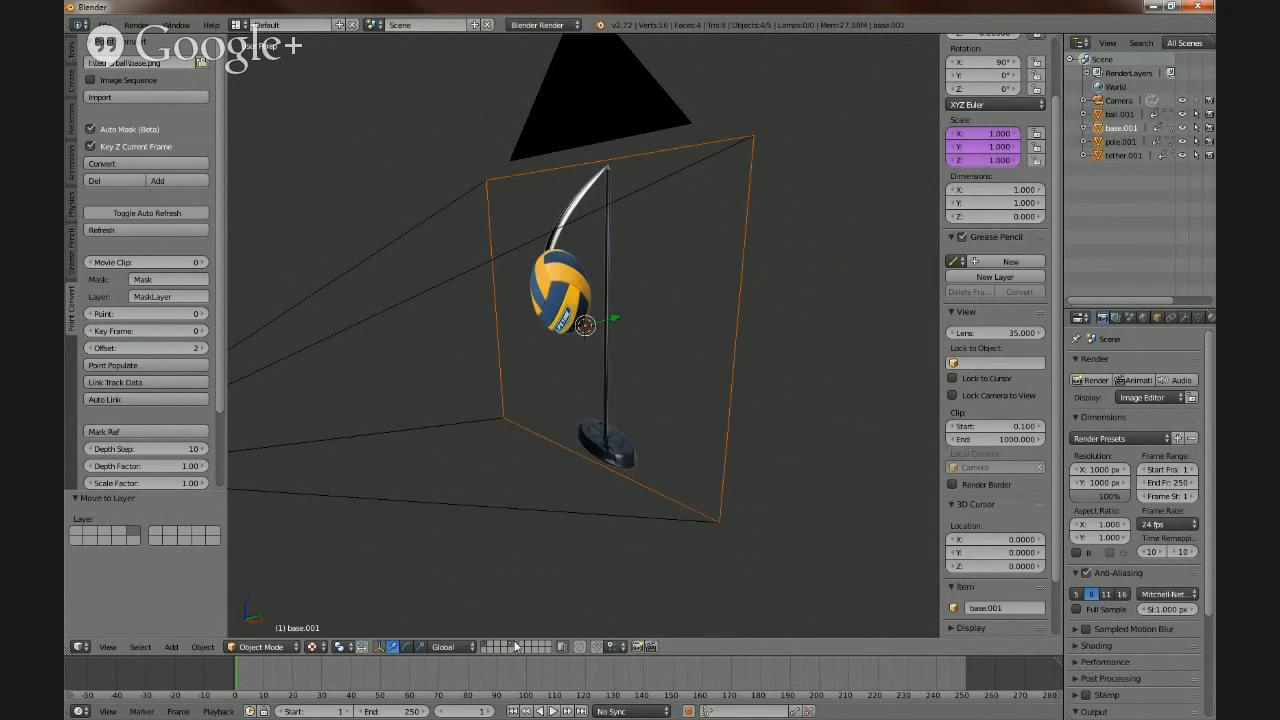
- Select only the ball plane, move it to layer 2, and display just that layer
middle_drag(740, 394, 614, 403)
scroll(751, 403, up, 2)
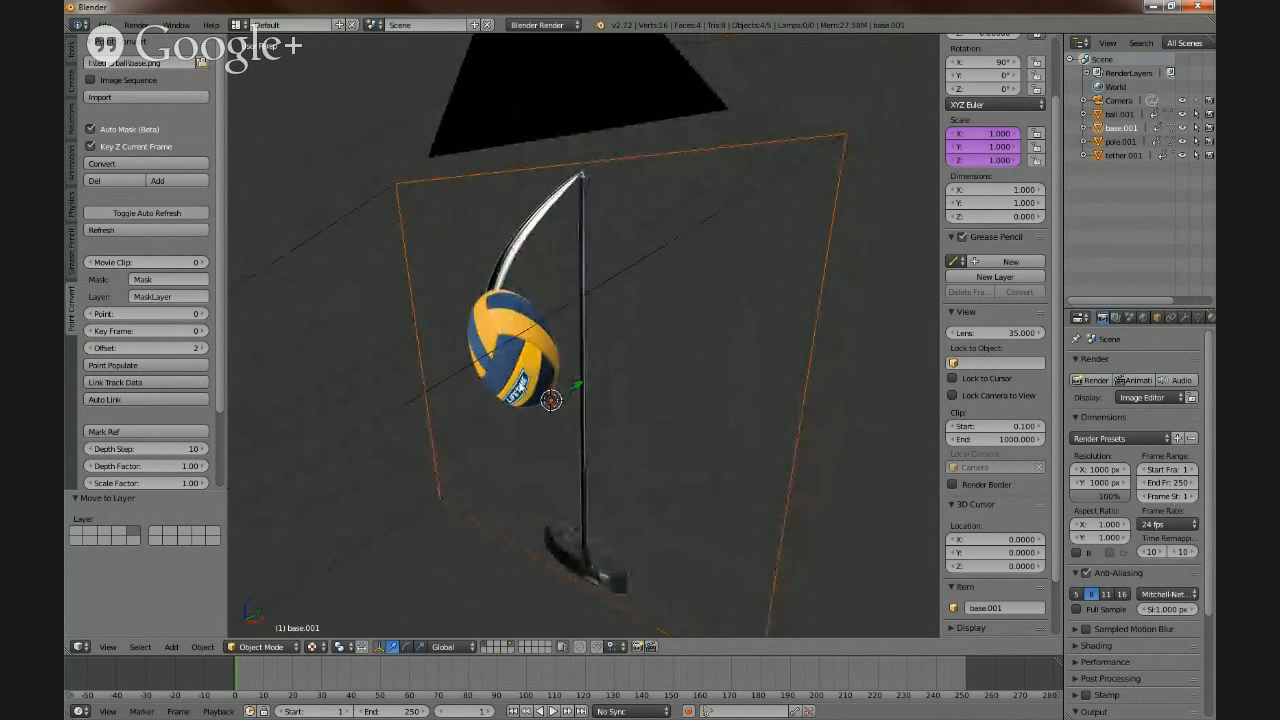
right_click(520, 374)
right_click(520, 374)
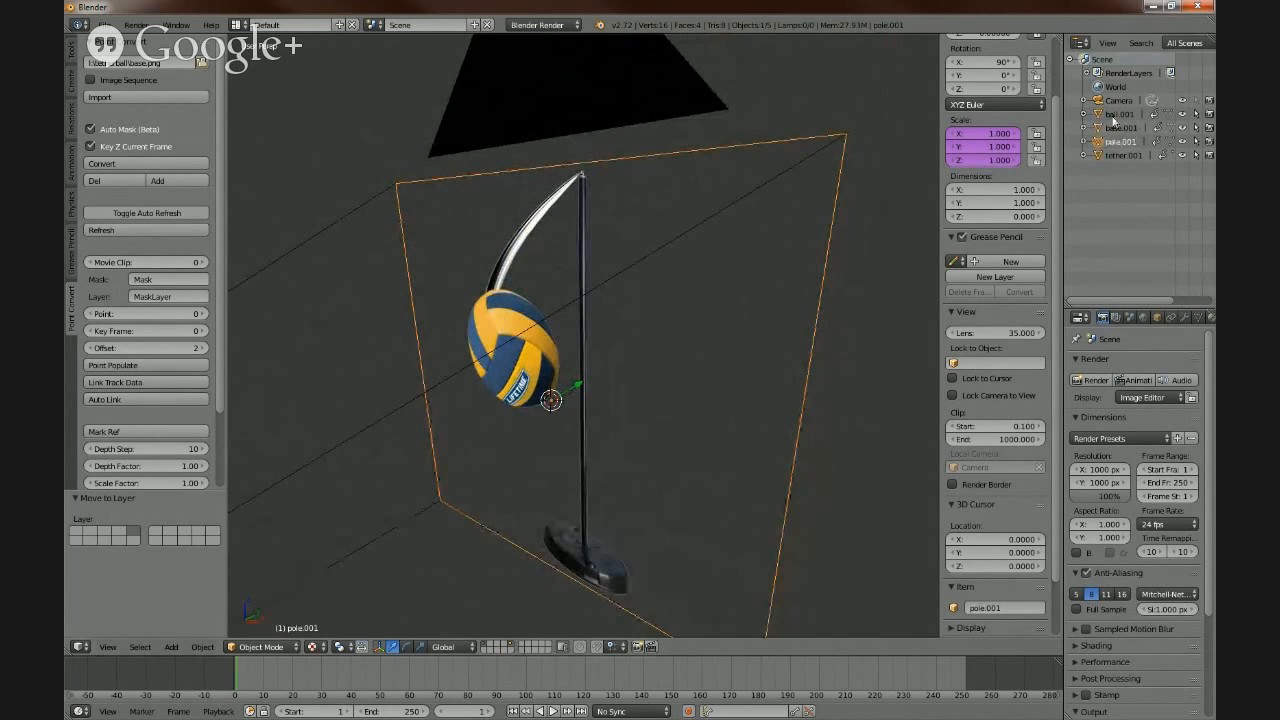
middle_drag(761, 376, 664, 414)
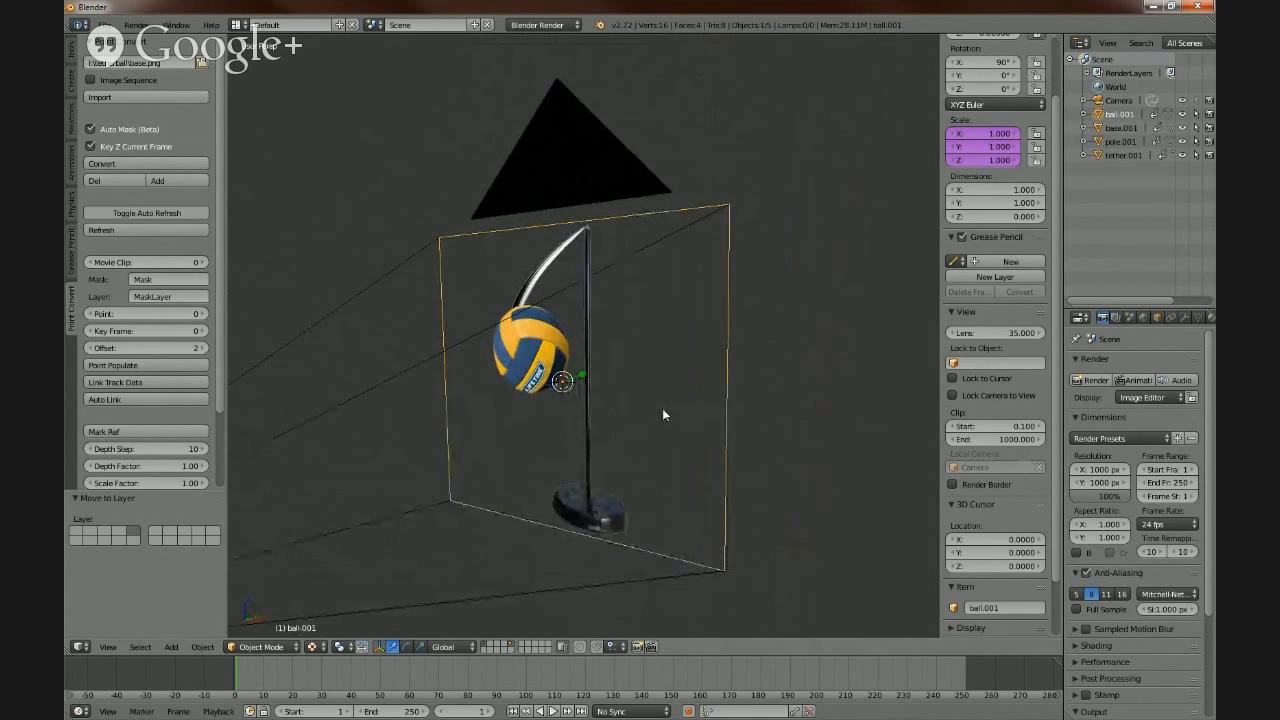
key(m)
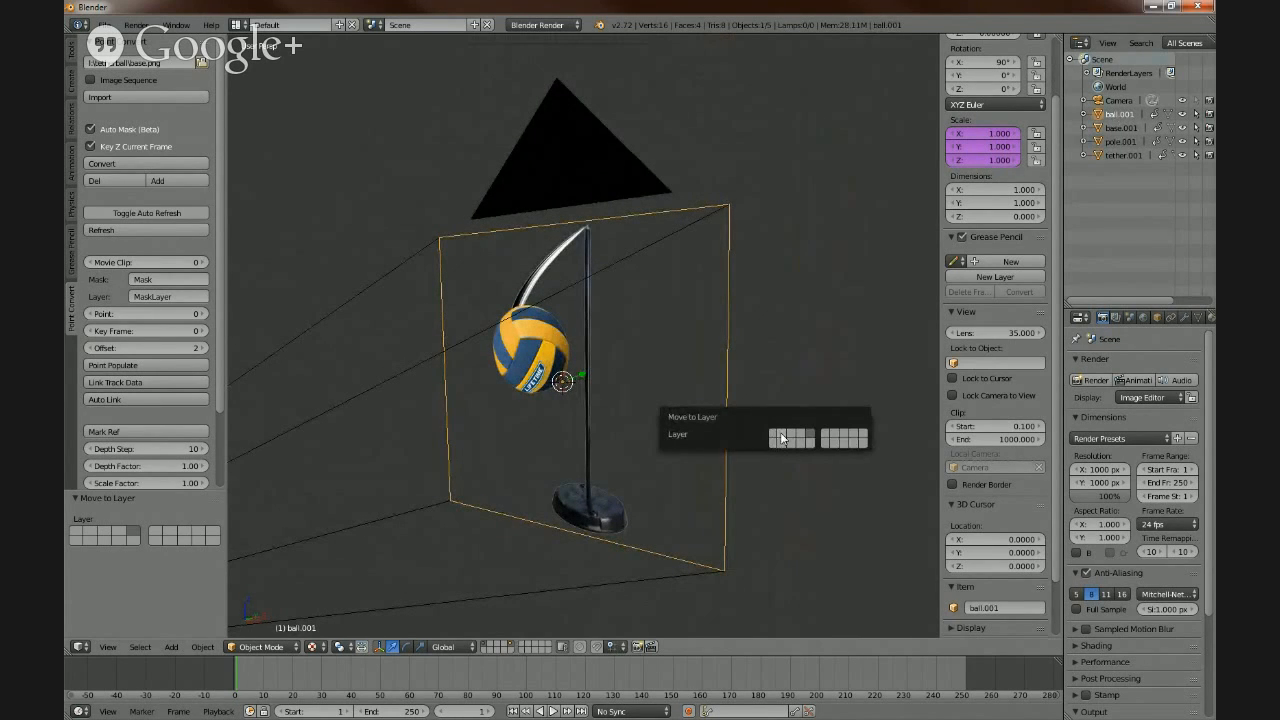
click(782, 437)
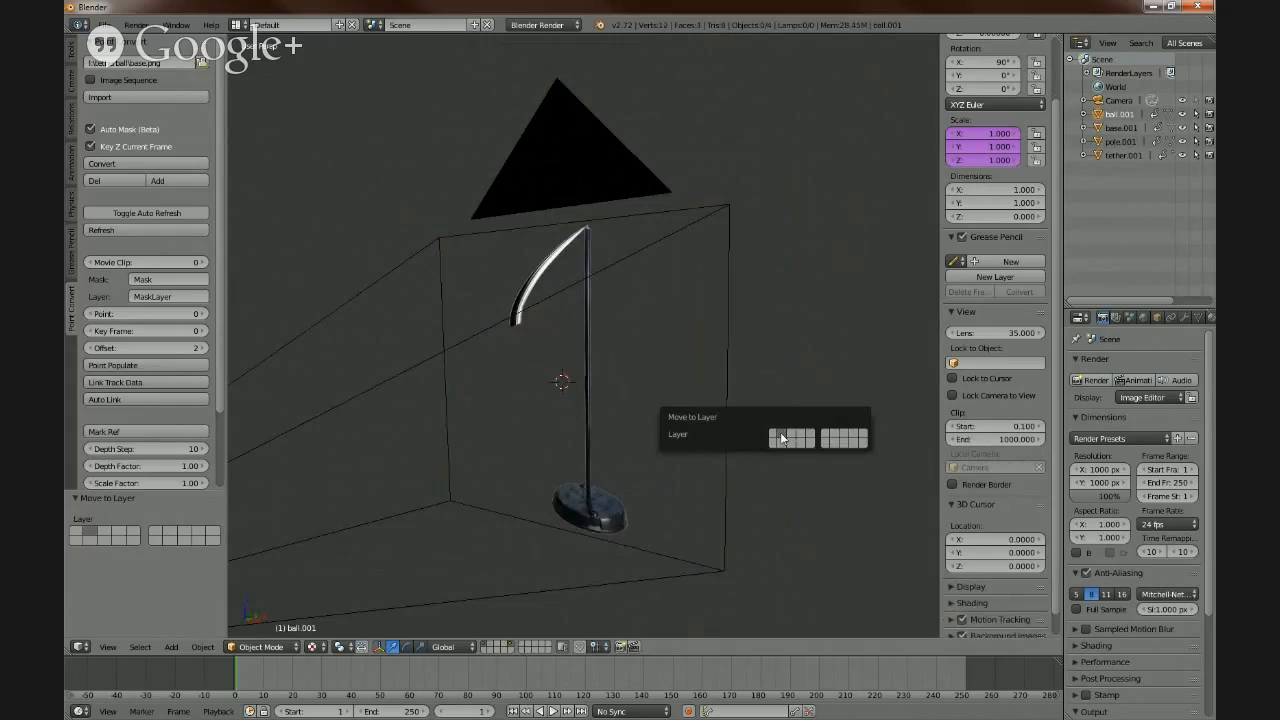
key(2)
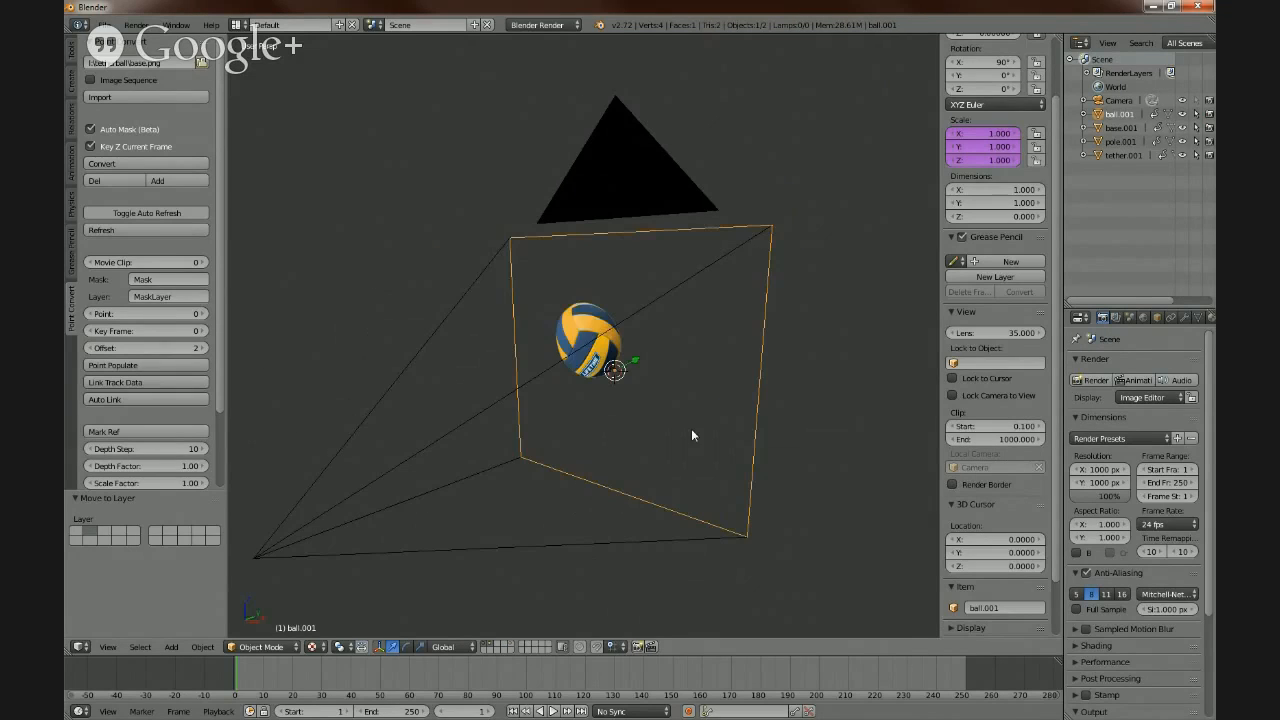
middle_drag(700, 413, 670, 402)
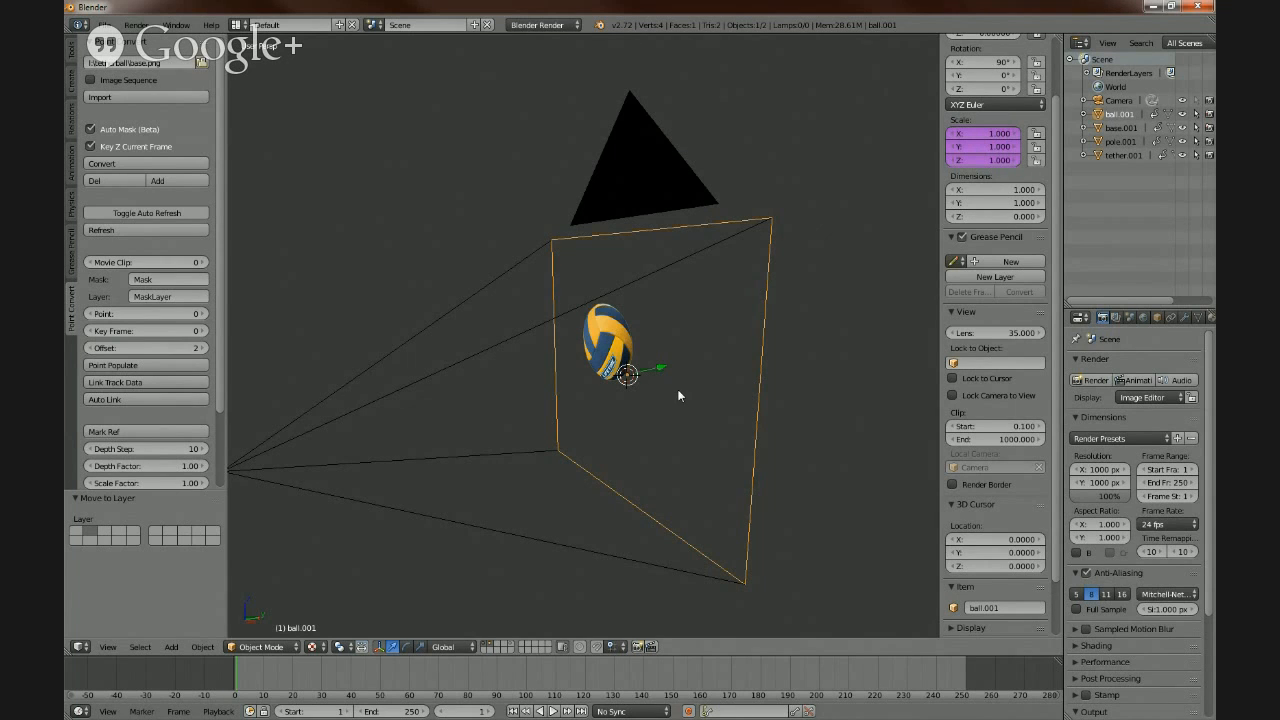
- Move the ball plane about 0.67 along the Y axis toward the camera
mouse_move(679, 396)
middle_down()
mouse_move(653, 392)
mouse_move(672, 403)
mouse_move(668, 388)
middle_up()
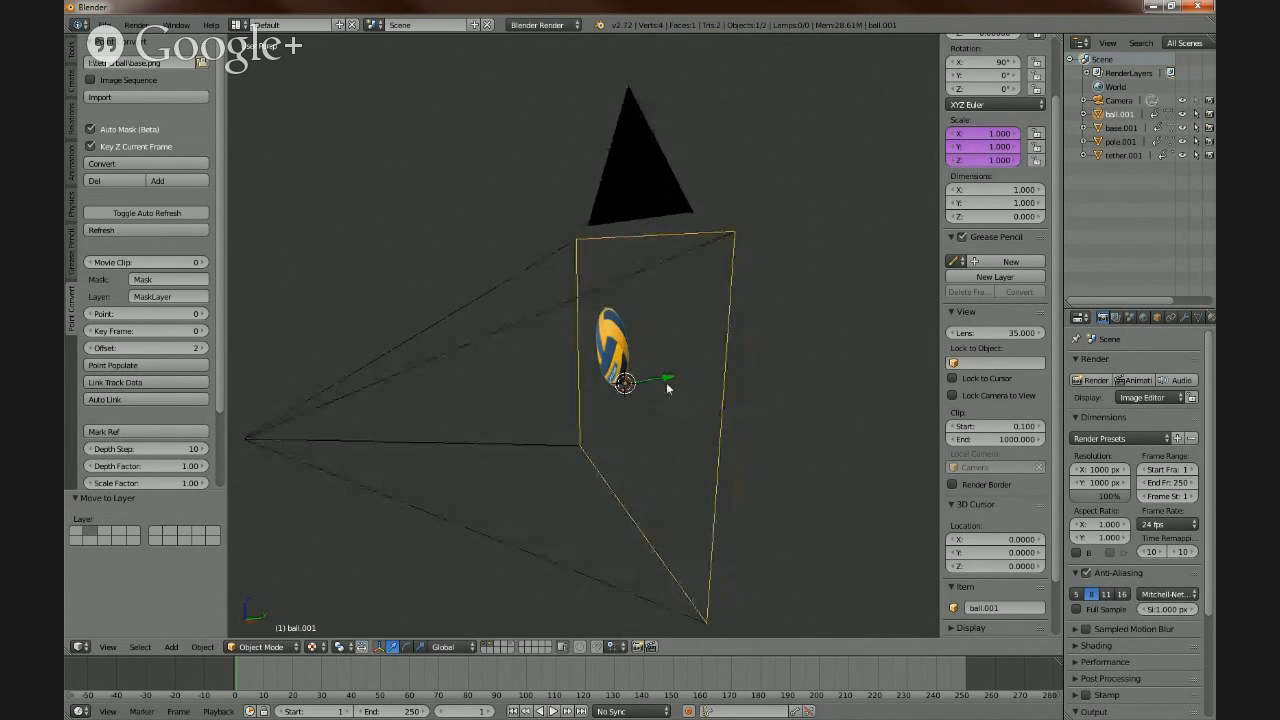
key(g)
key(y)
click(464, 437)
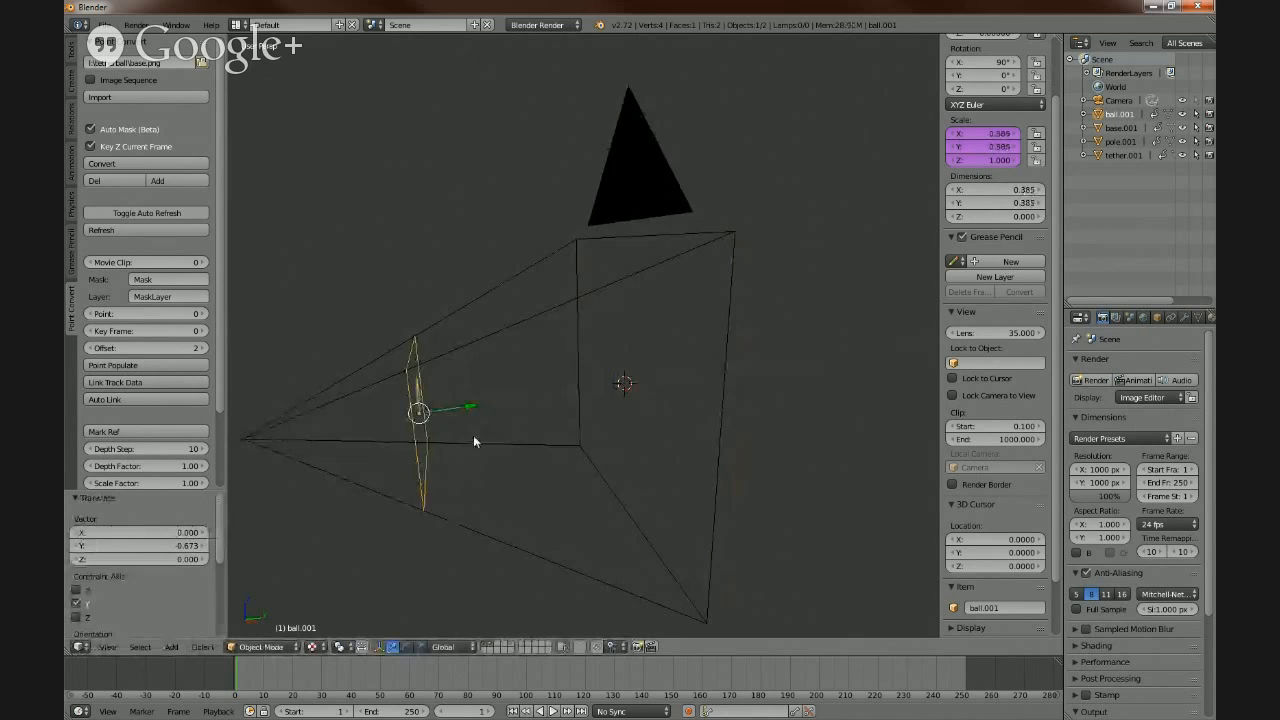
middle_drag(473, 435, 663, 403)
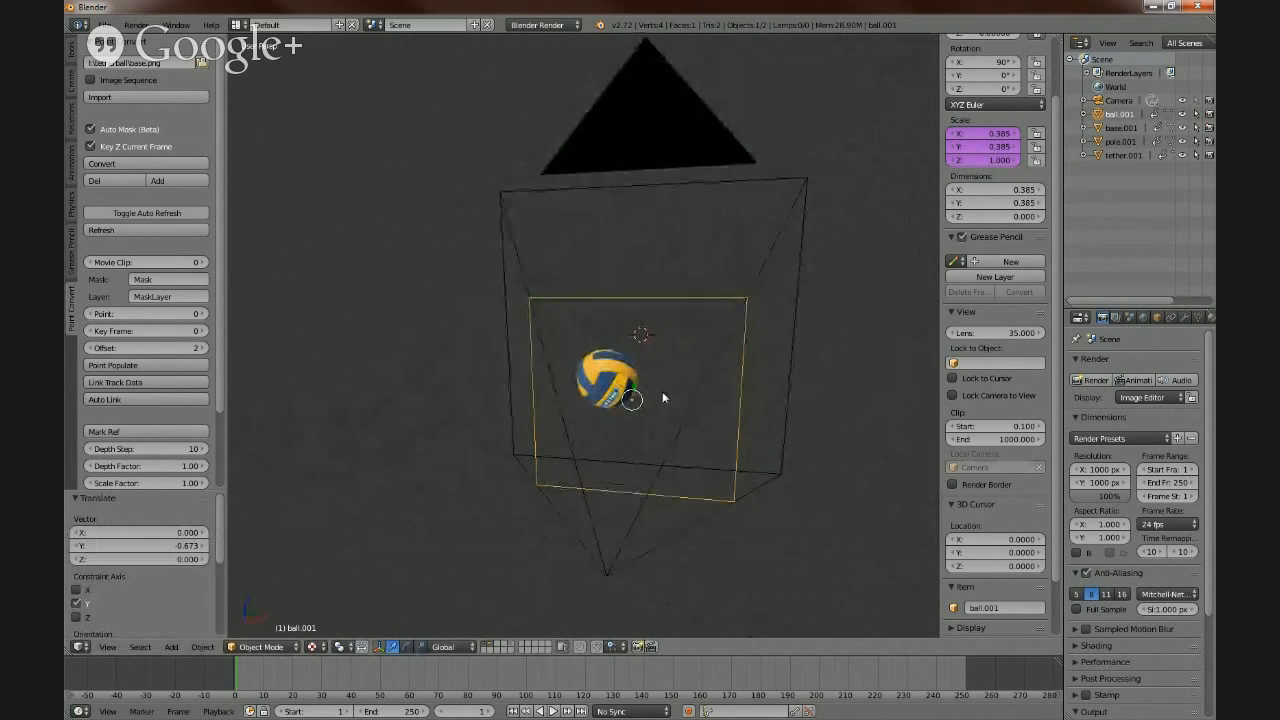
- In Edit Mode, knife-cut a ten-point outline just outside the ball through the camera view, starting and ending at the plane's left edge
key(Tab)
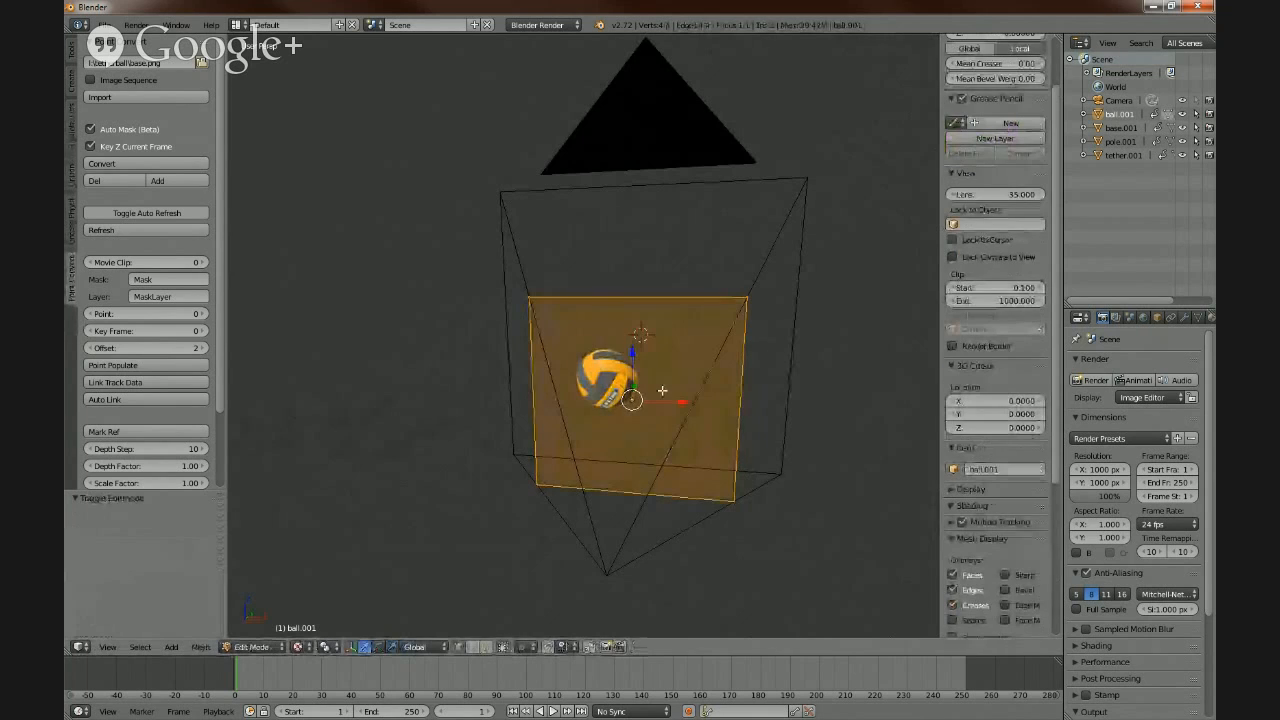
key(KP_0)
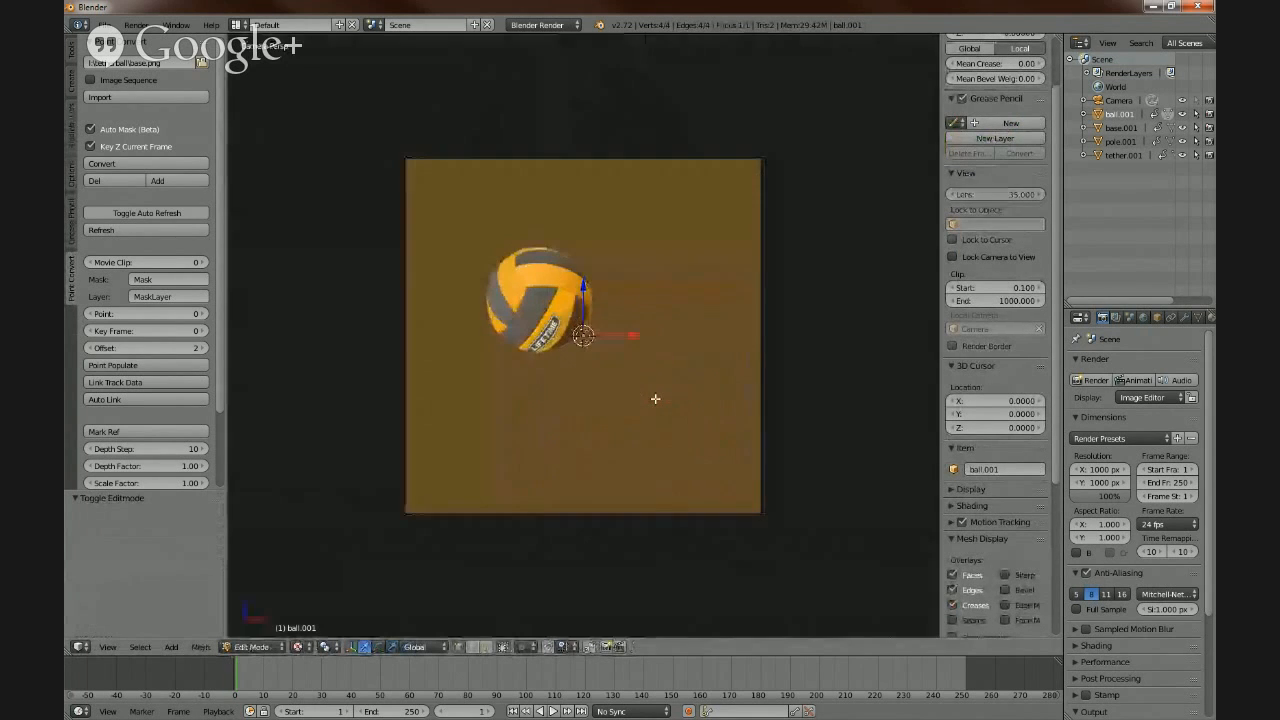
scroll(623, 386, up, 5)
scroll(625, 389, down, 4)
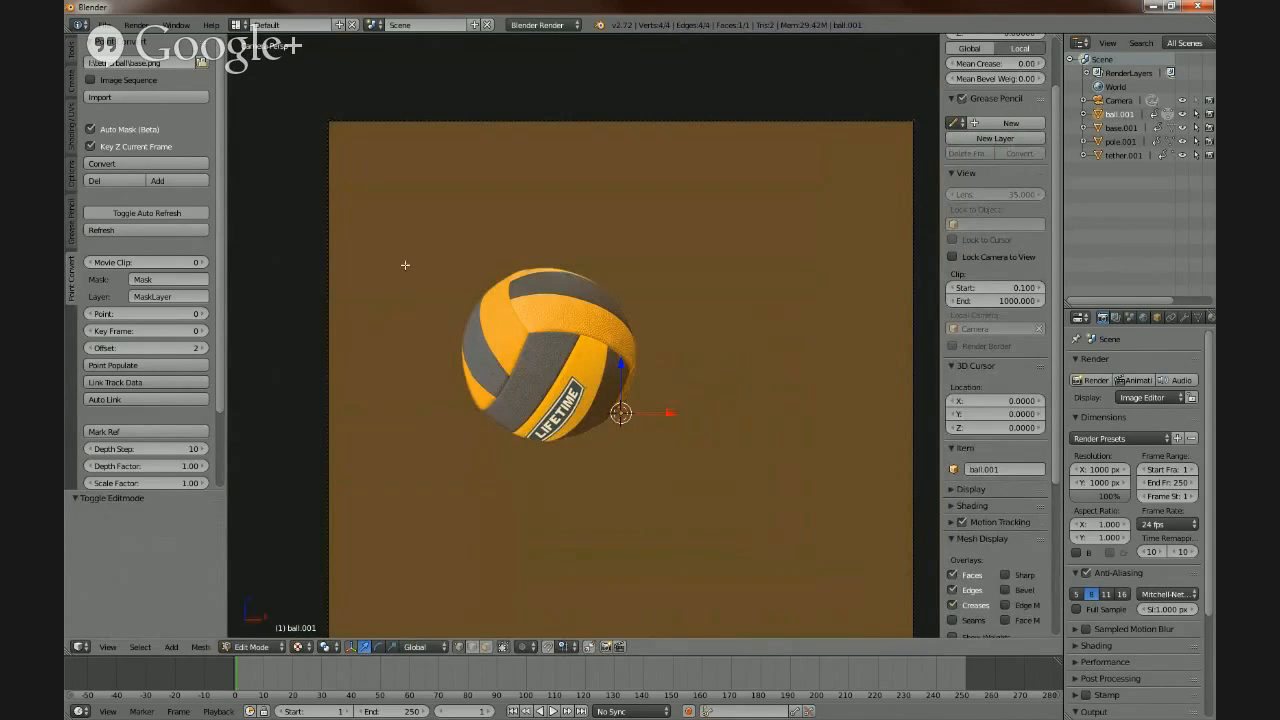
key(k)
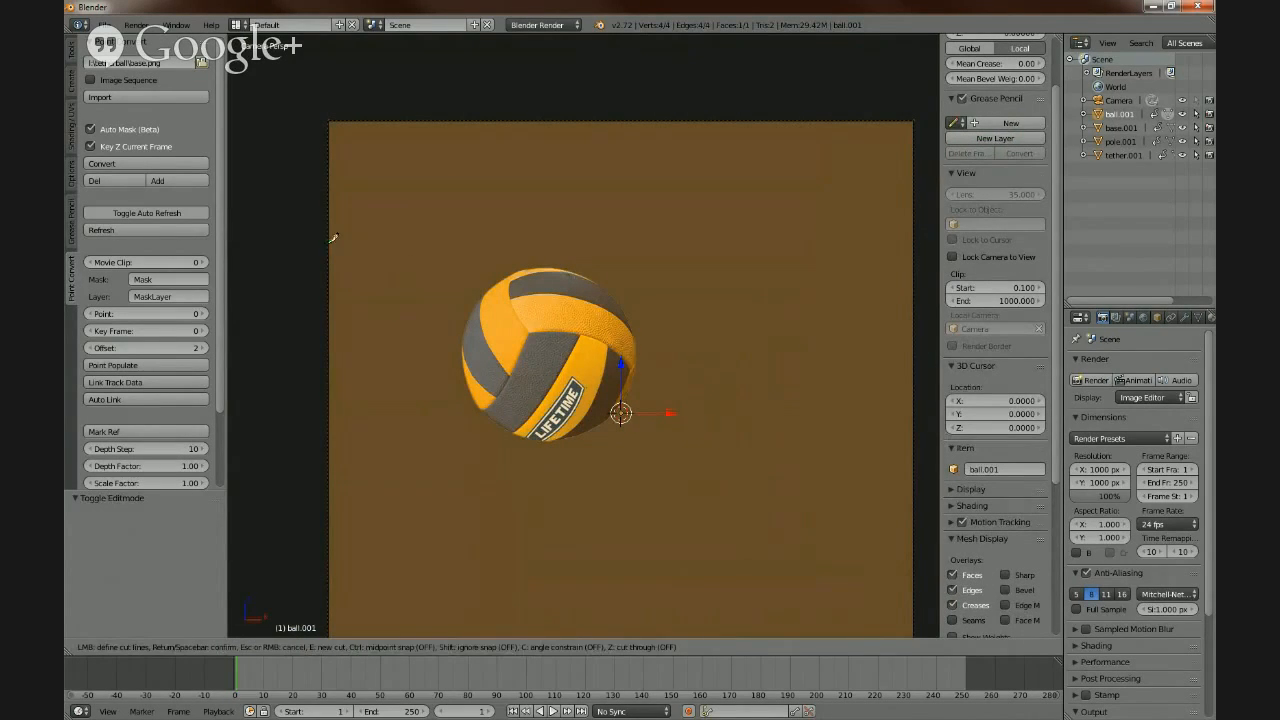
click(451, 348)
click(469, 298)
click(510, 263)
click(569, 260)
click(620, 289)
click(647, 351)
click(617, 424)
click(581, 445)
click(524, 446)
click(478, 422)
key(Return)
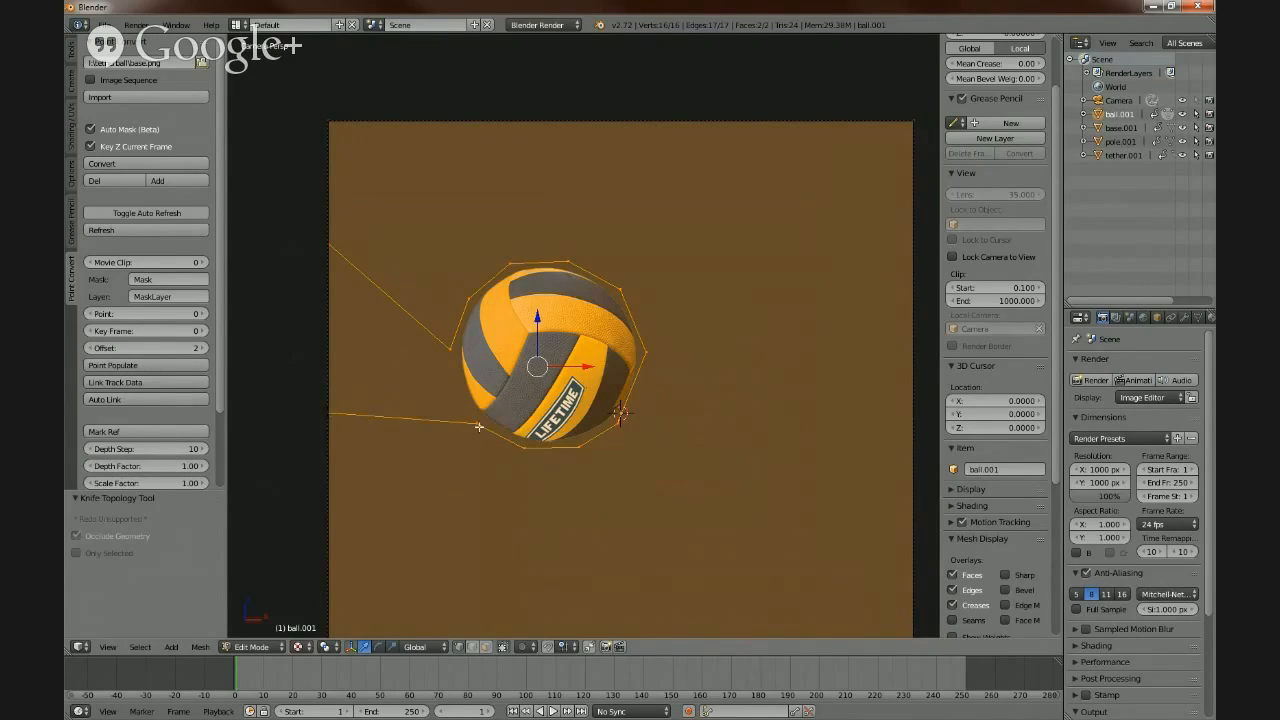
- Adjust the cut outline's lower-left point and left bottom point along X and Z to follow the ball's edge
right_click(479, 426)
drag(530, 427, 518, 425)
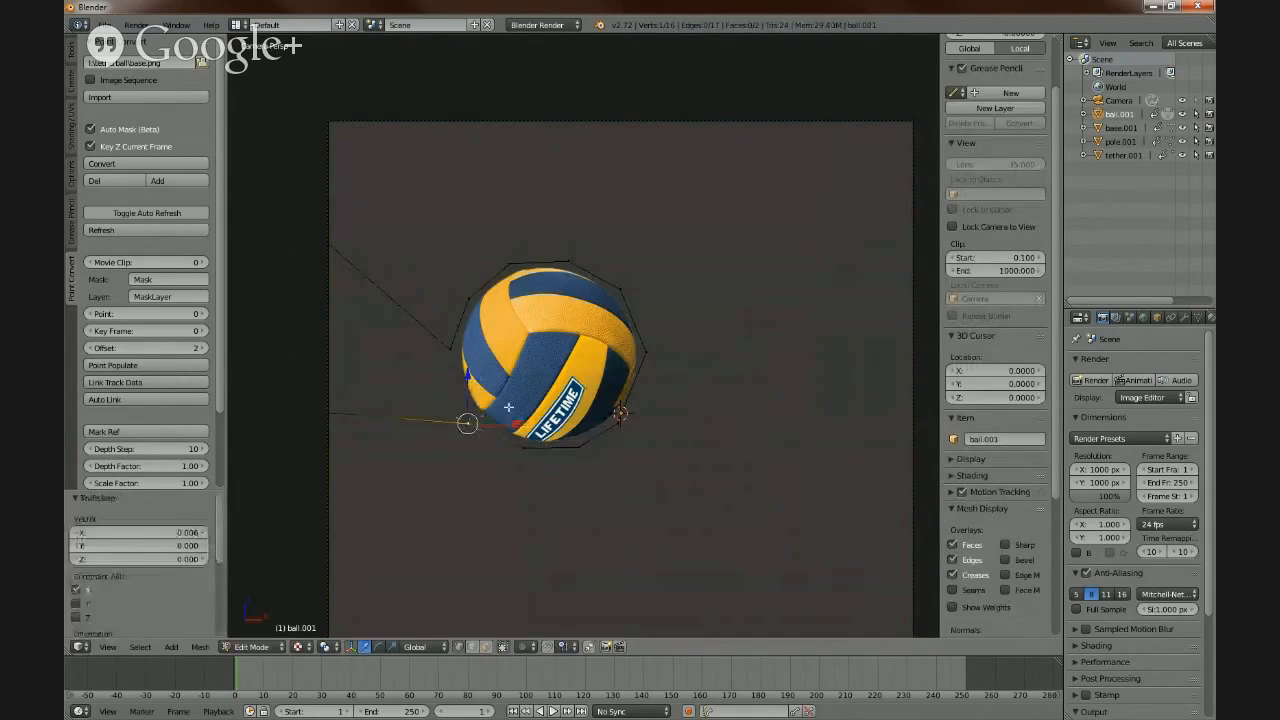
key(g)
key(z)
click(467, 363)
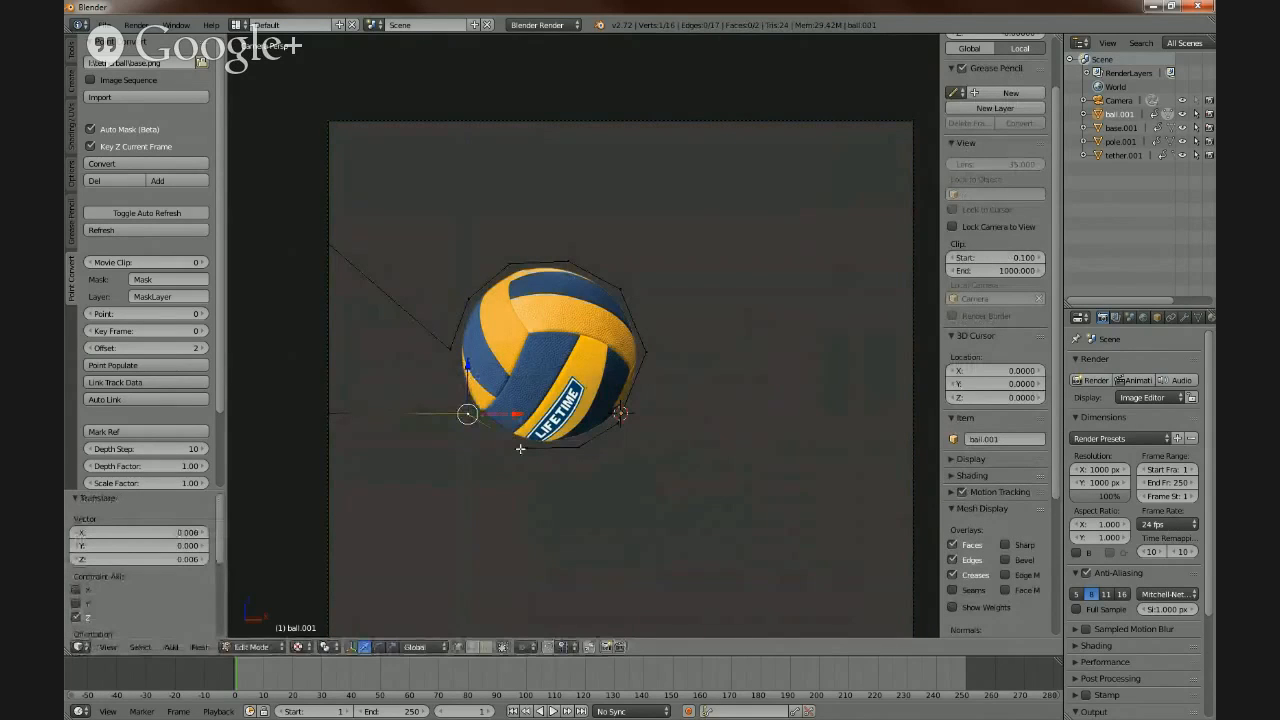
right_click(520, 450)
key(g)
key(x)
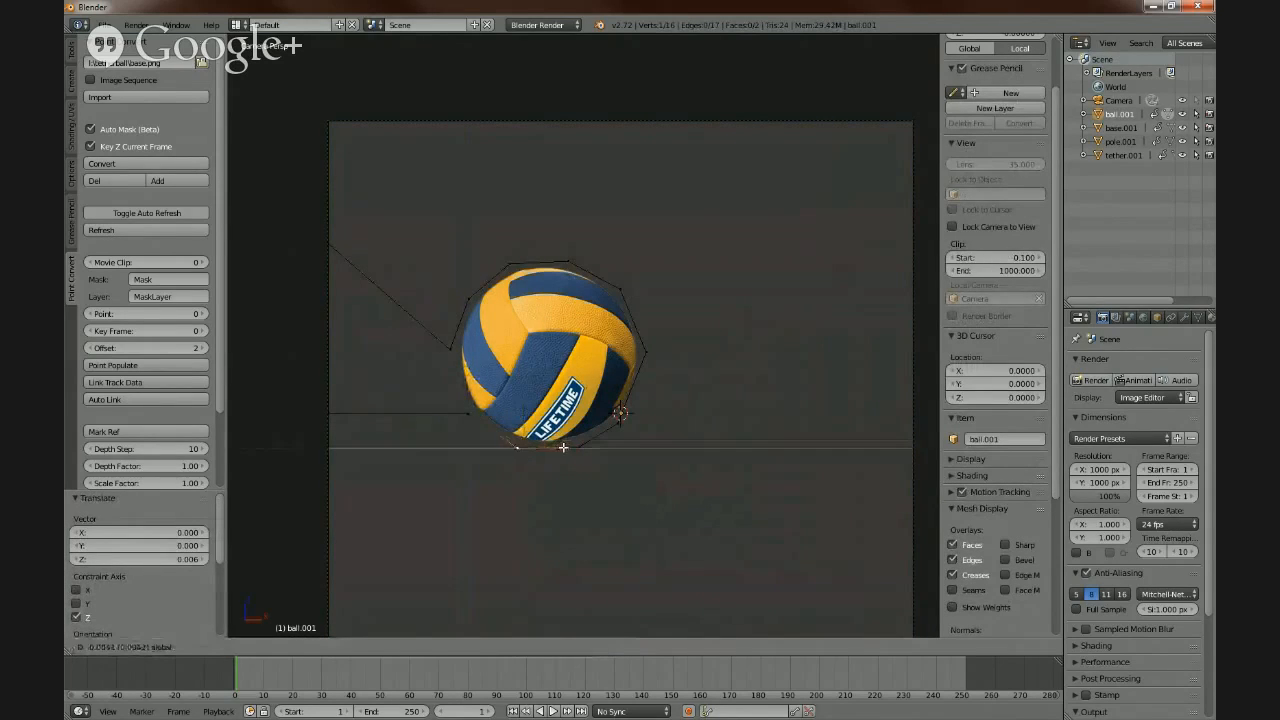
click(520, 401)
drag(516, 401, 516, 400)
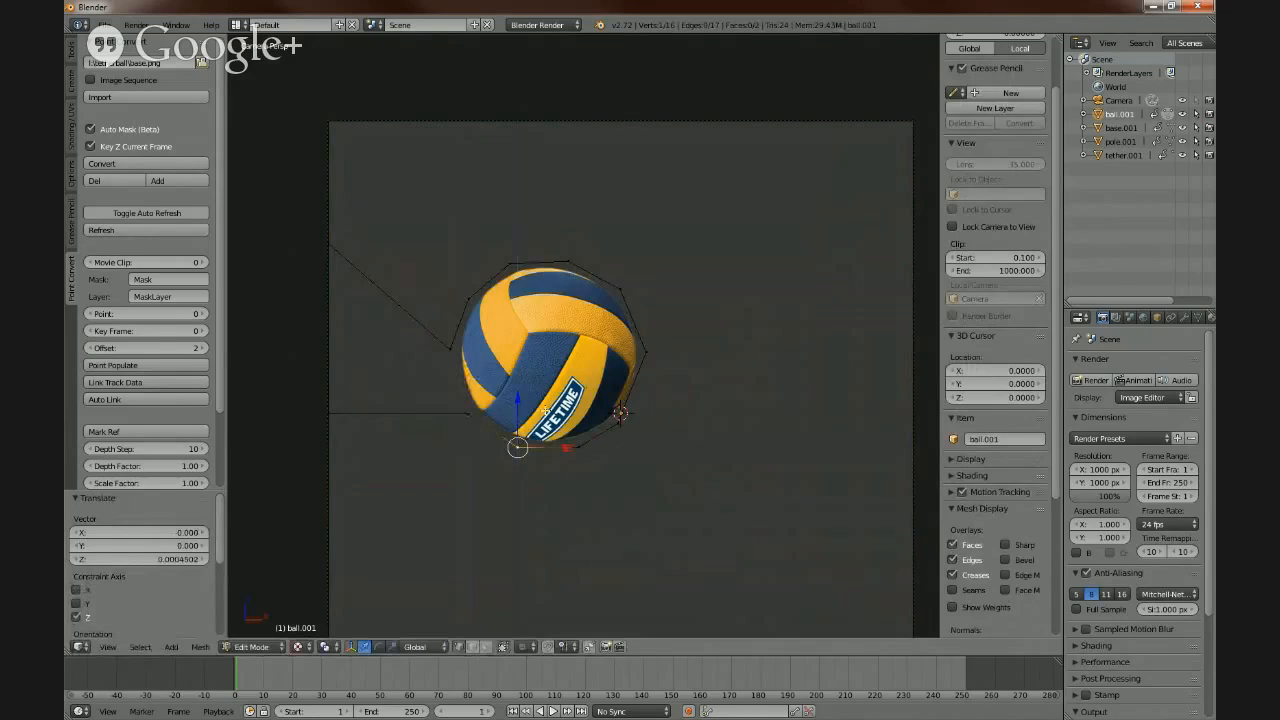
- Reposition the outline's lower-right point along X and Z to sit just outside the ball
right_click(582, 447)
right_click(621, 414)
key(g)
key(z)
click(643, 395)
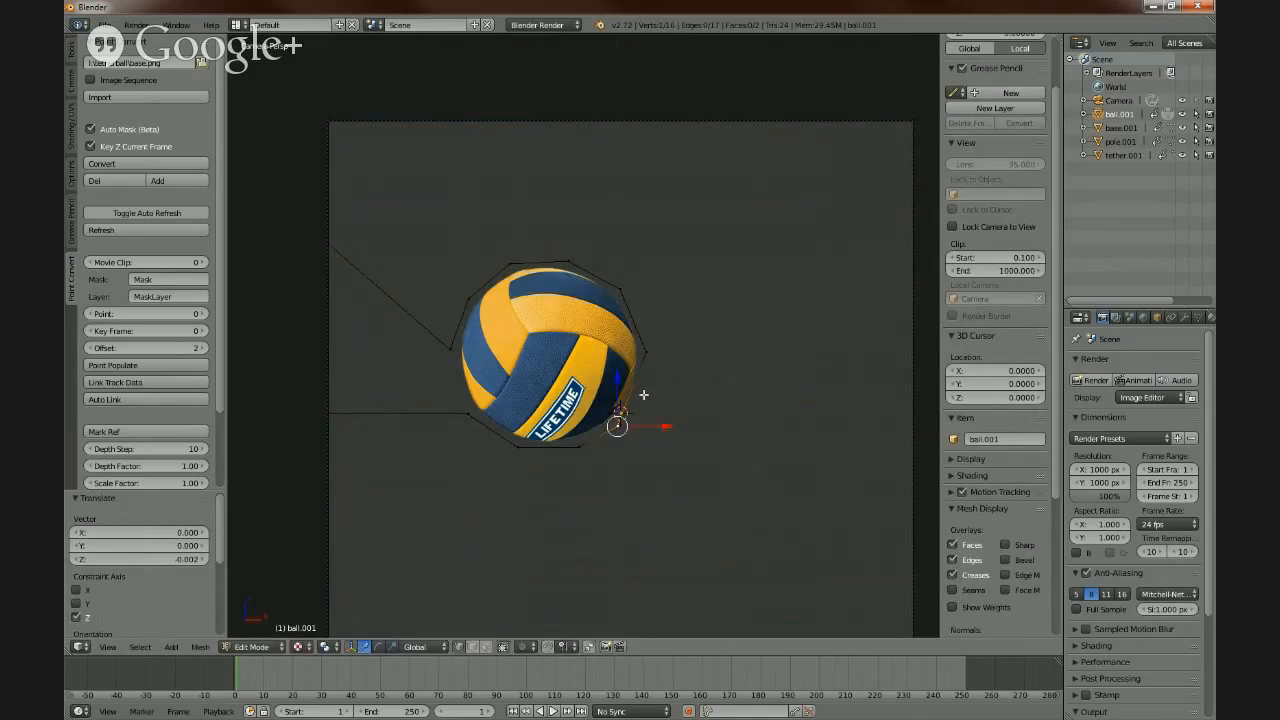
key(g)
key(x)
click(666, 424)
key(g)
key(z)
drag(622, 380, 623, 380)
drag(671, 422, 674, 422)
- Move the outline's rightmost point outward about 0.002 along X
right_click(646, 352)
key(g)
key(x)
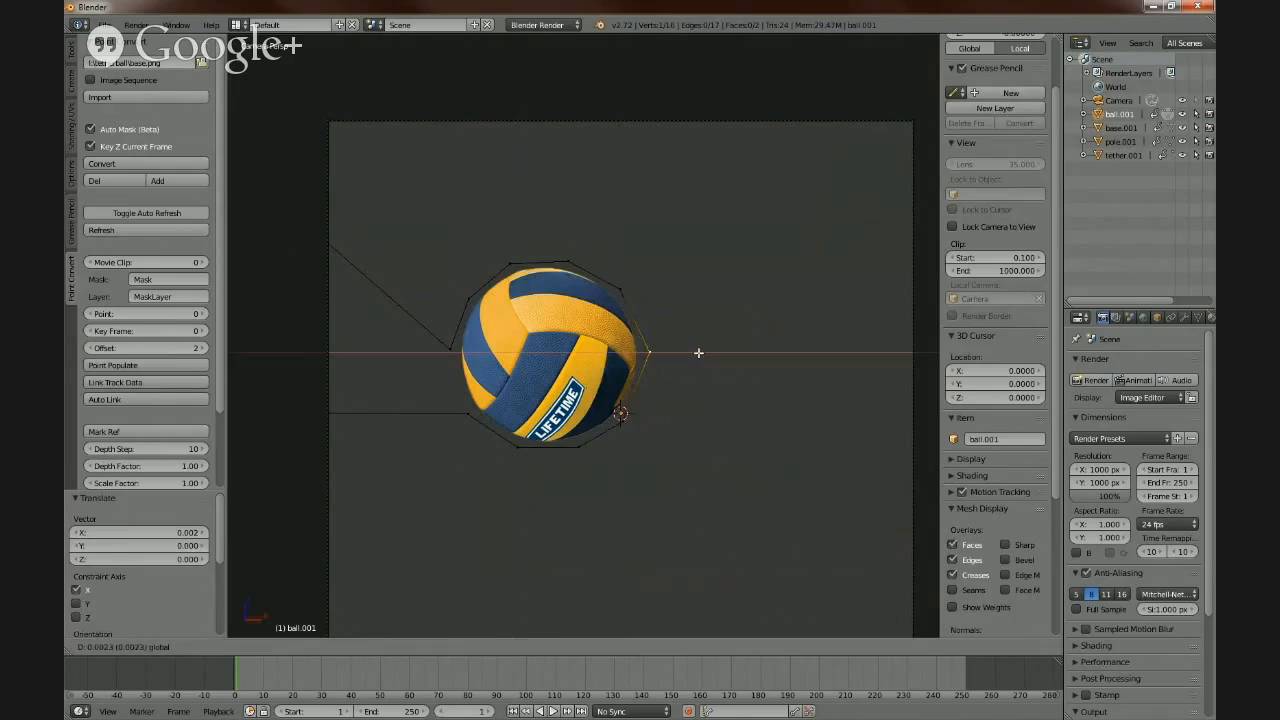
click(698, 352)
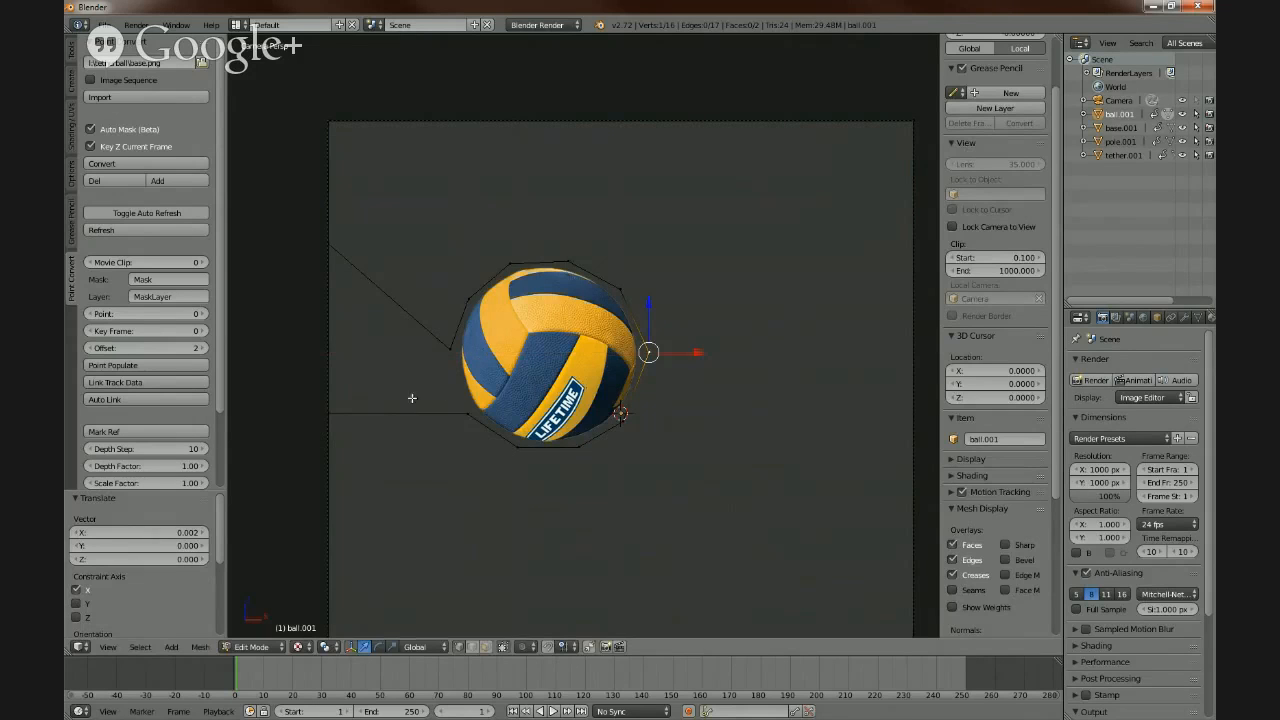
- Close the outer outline with a knife cut between its lower-left point and leftmost point
key(k)
click(468, 413)
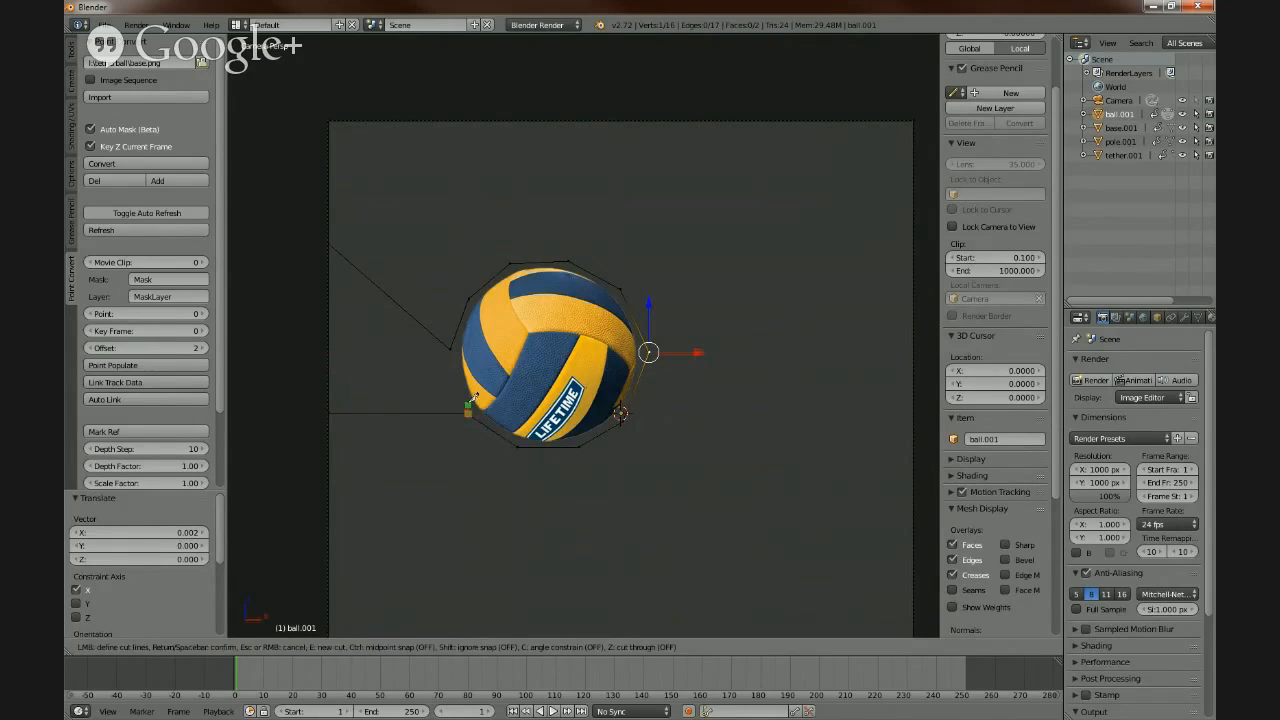
click(449, 348)
key(Return)
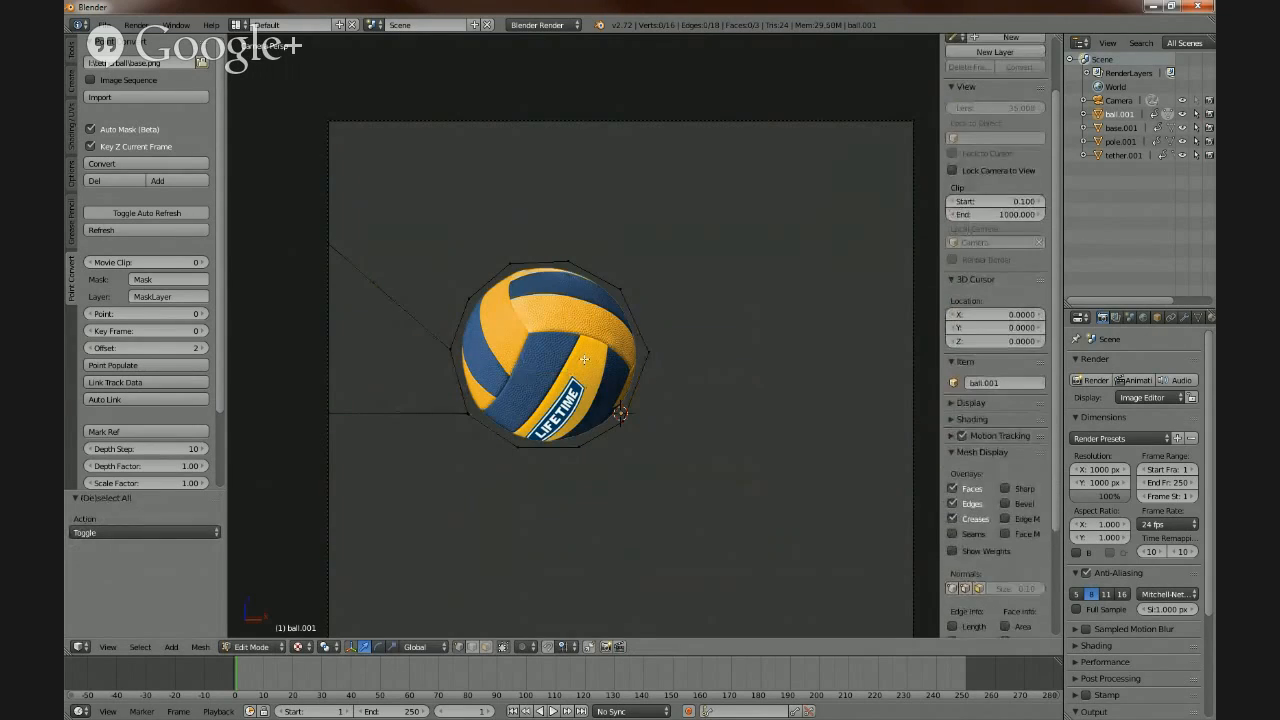
- Select the whole mesh and knife-cut a second, smaller closed outline just inside the ball's edge
key(a)
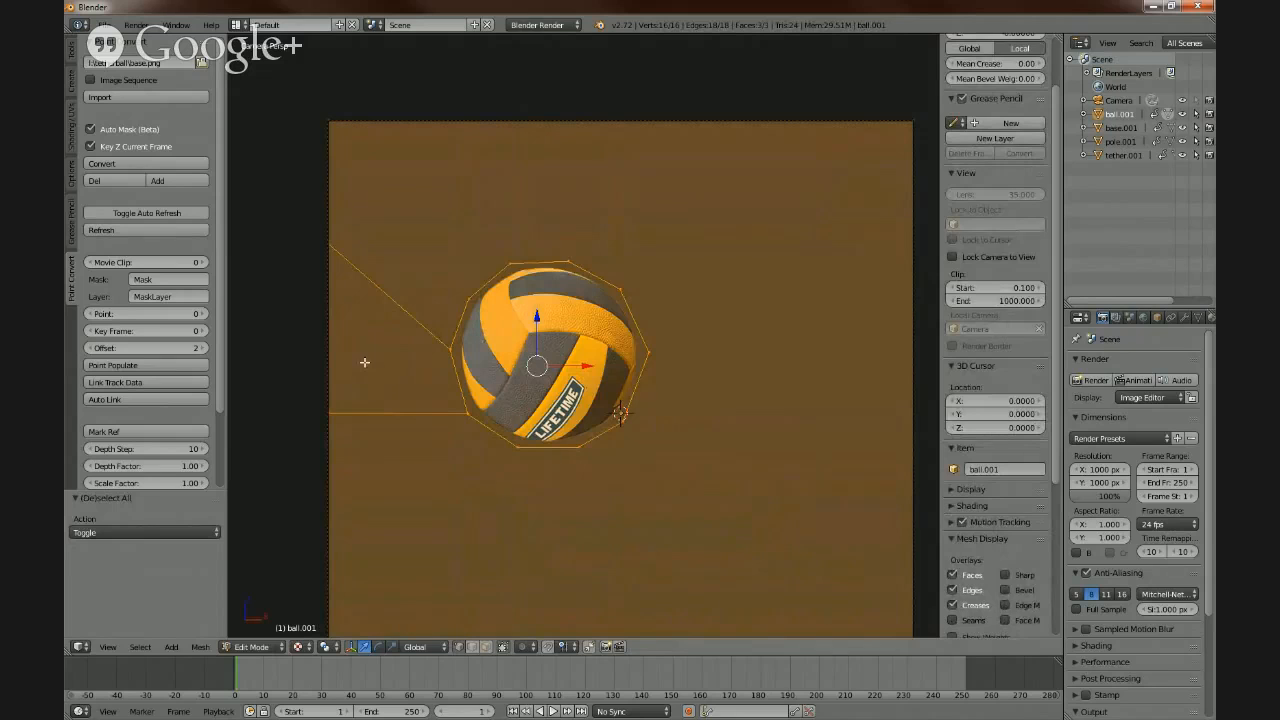
key(k)
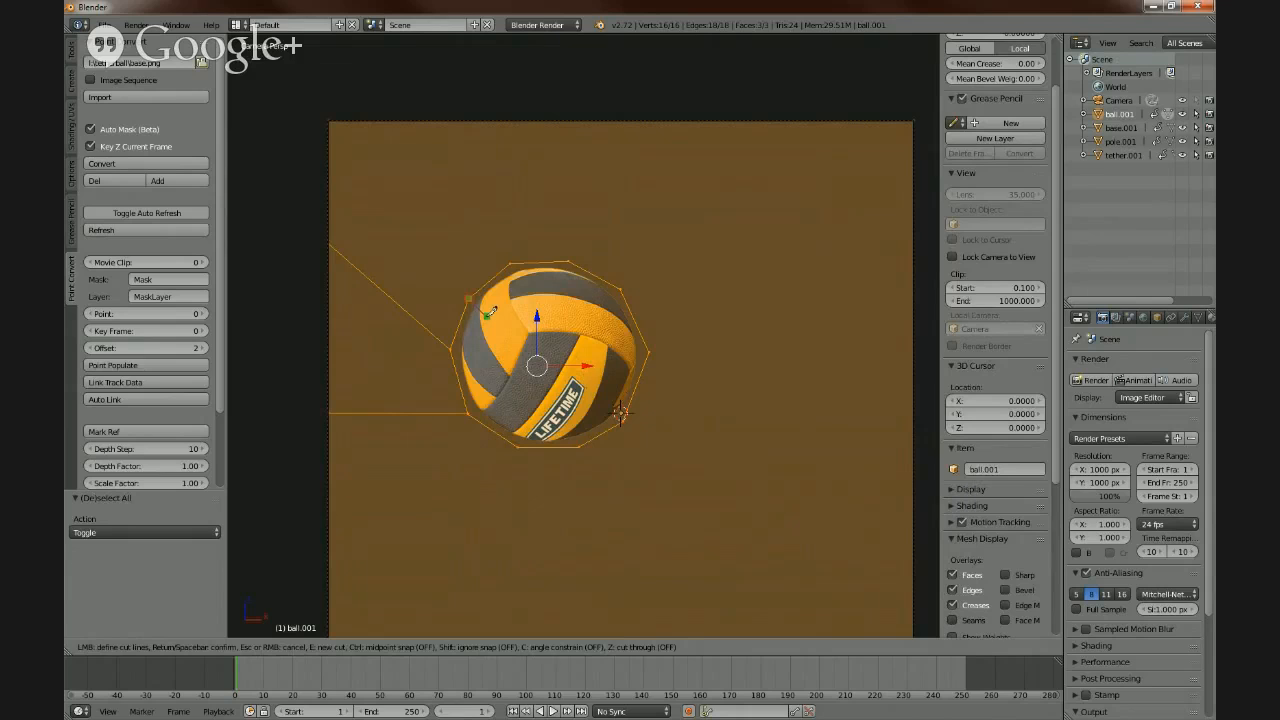
click(486, 315)
click(519, 285)
click(566, 285)
click(606, 309)
click(623, 350)
click(605, 401)
click(572, 419)
click(489, 397)
click(475, 350)
key(Return)
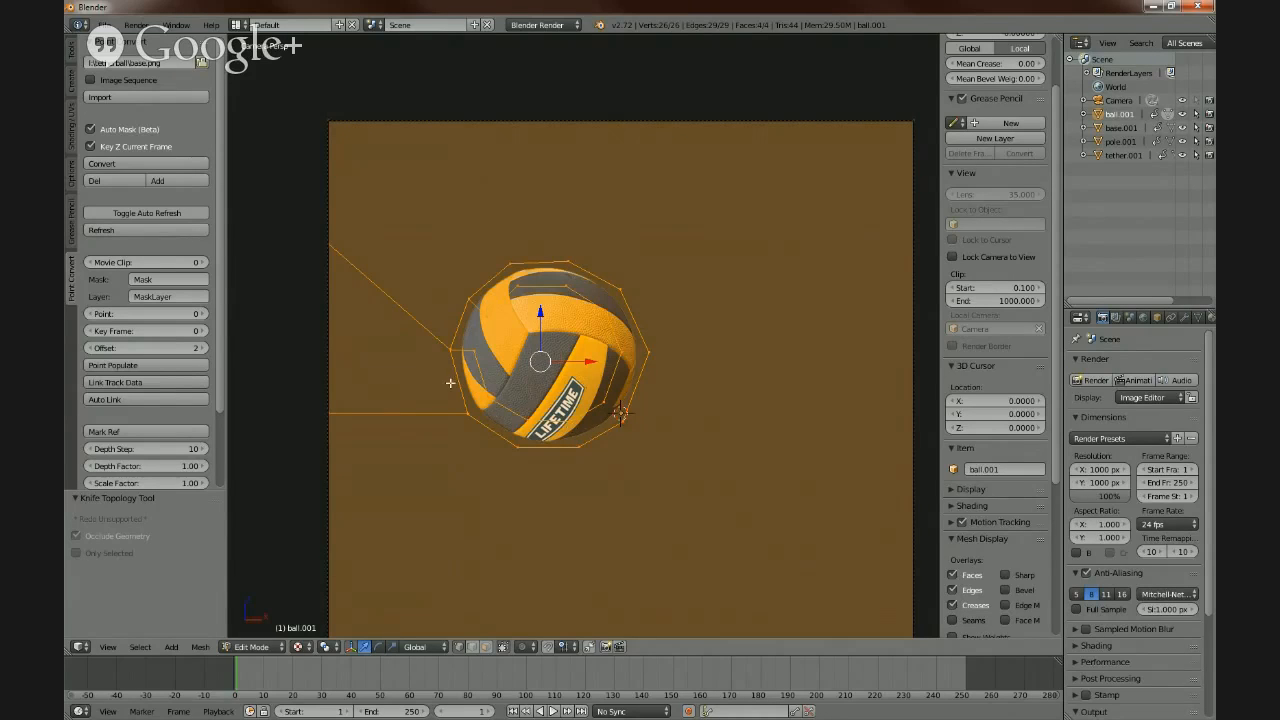
key(k)
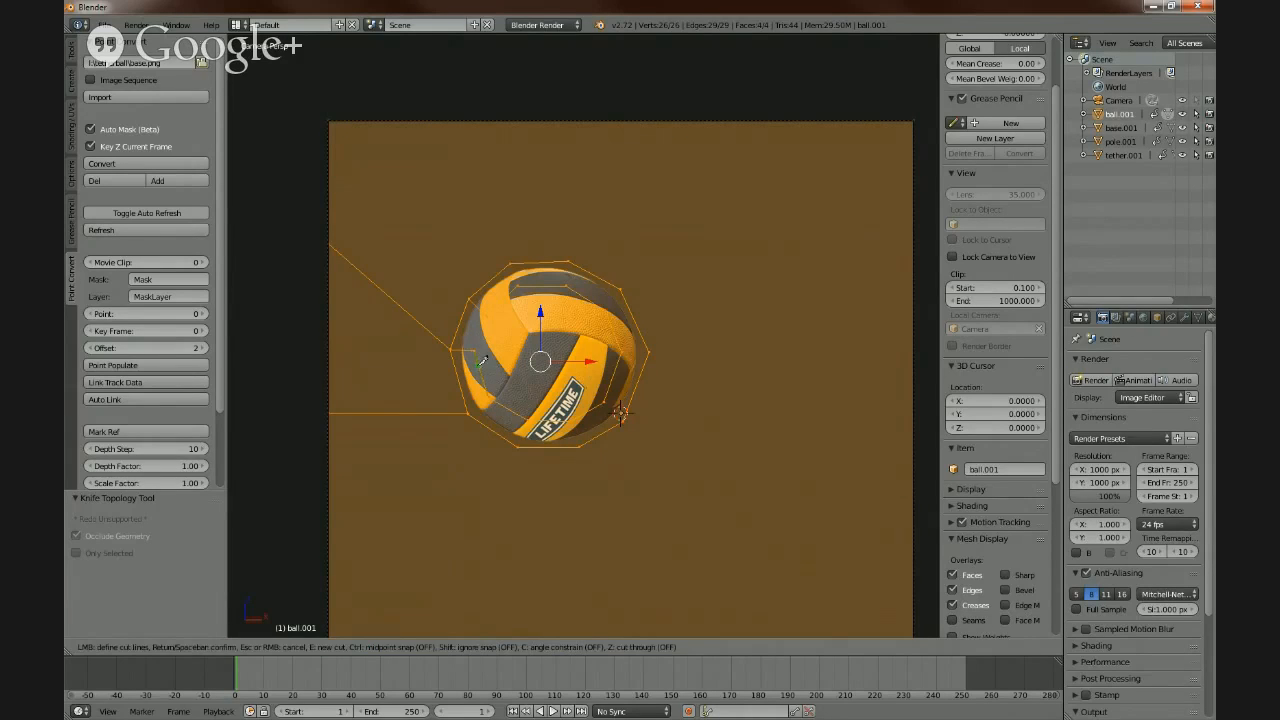
key(Return)
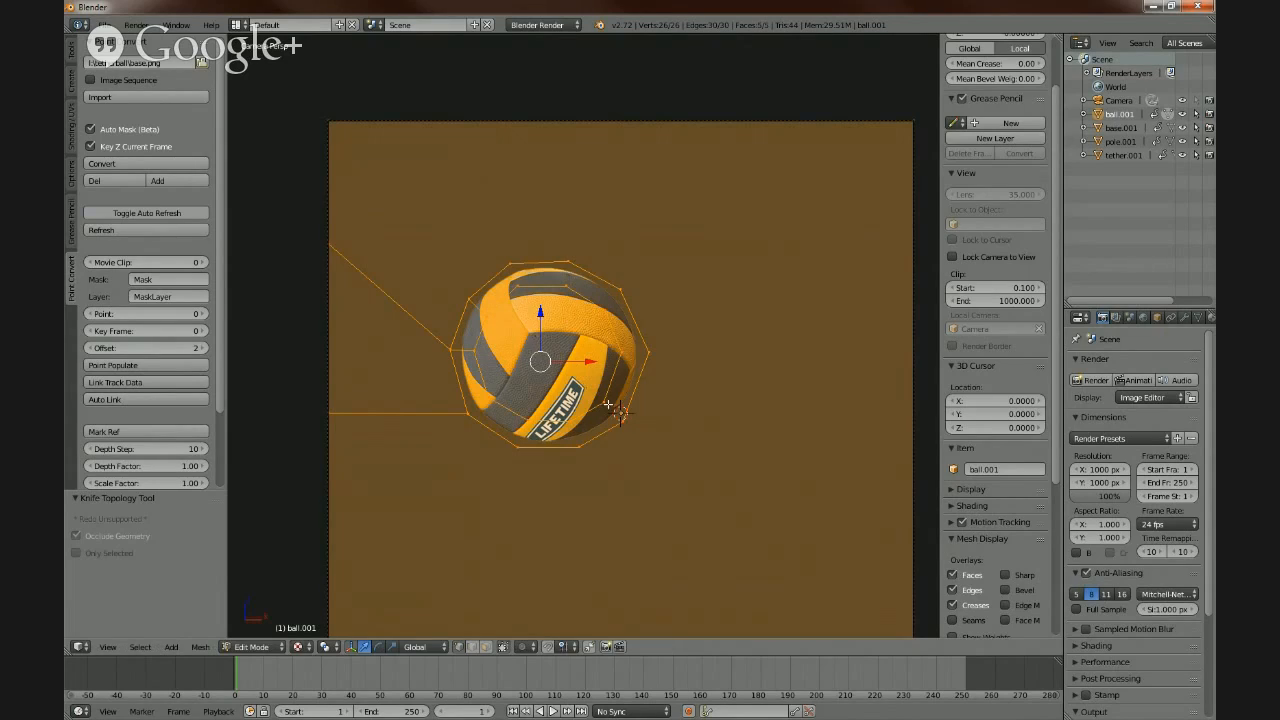
key(a)
key(a)
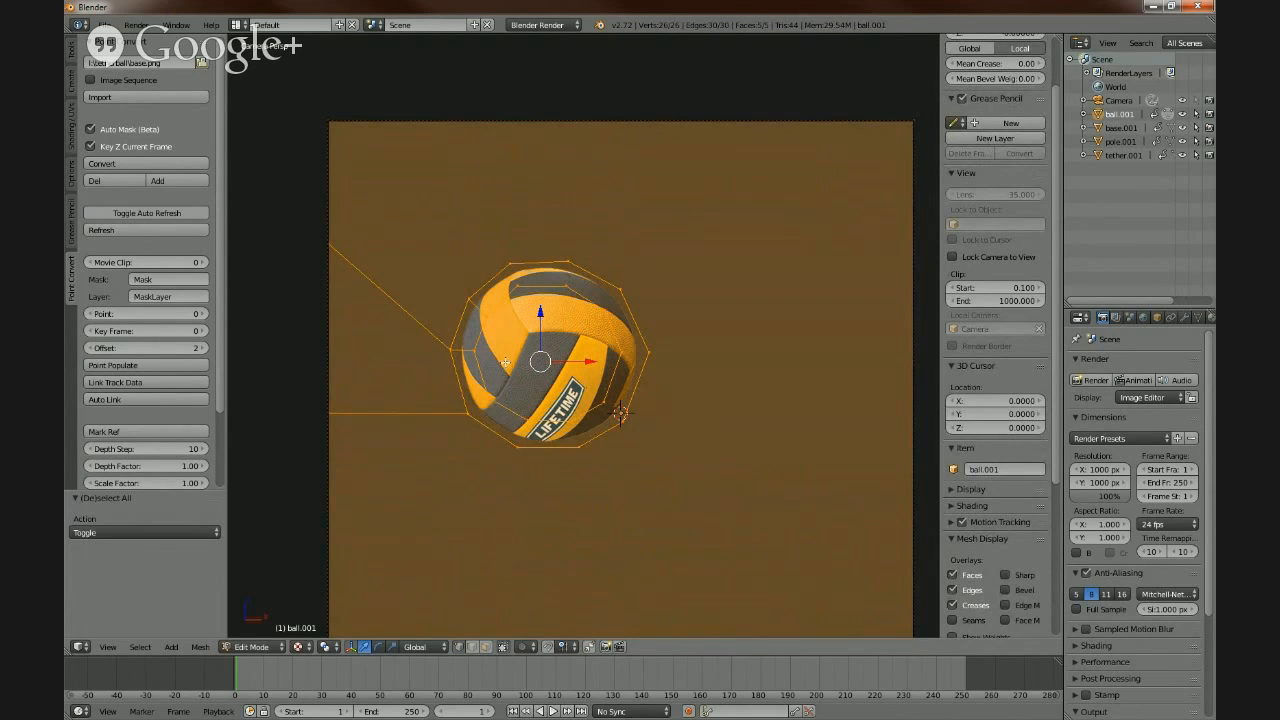
- Knife-cut a third, innermost outline around the ball's centre, starting from the second outline's upper-left point
key(k)
click(487, 316)
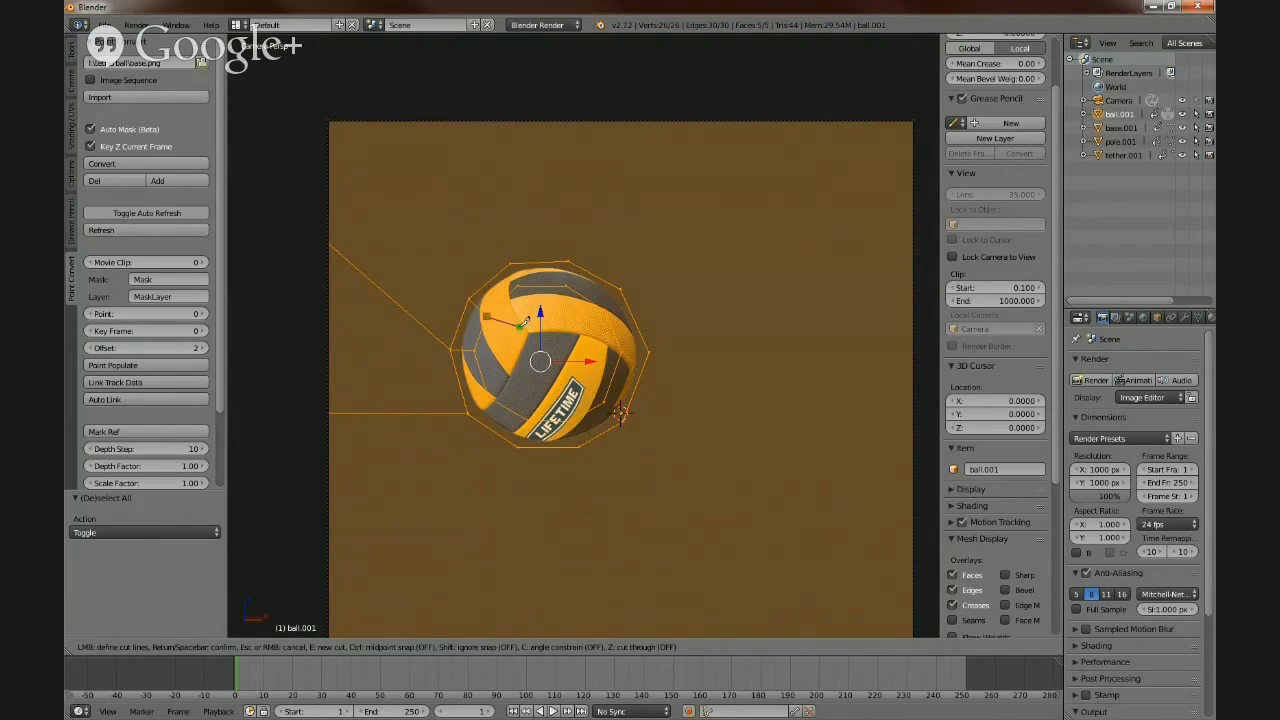
click(521, 323)
click(566, 326)
click(580, 350)
click(572, 378)
click(522, 379)
key(Return)
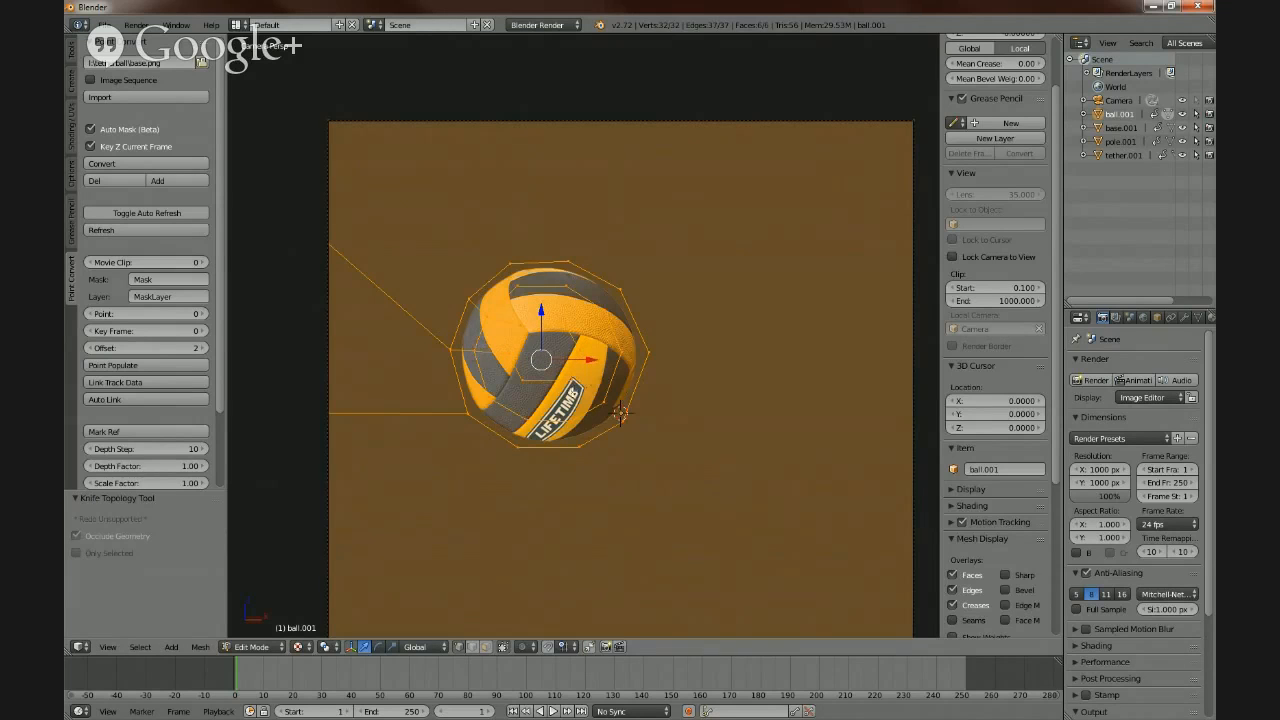
- Shift the innermost outline's bottom, right and top points outward to even out its shape, and deselect everything
key(a)
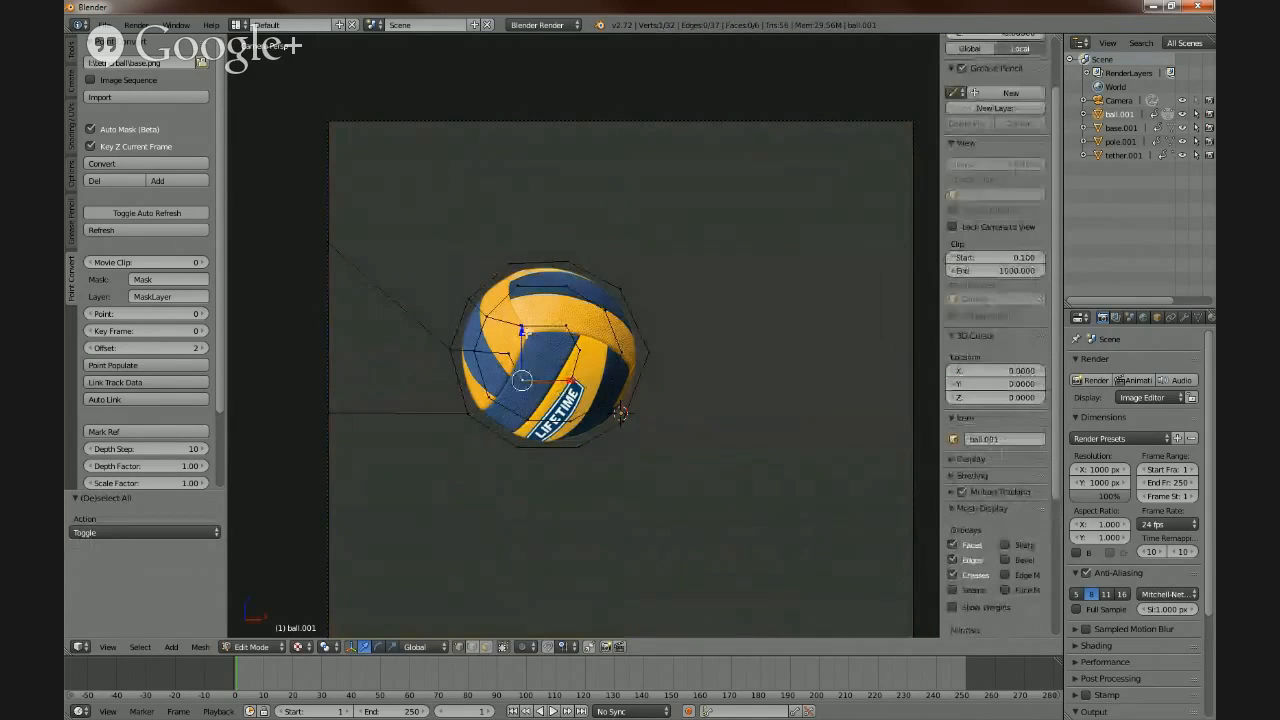
drag(525, 332, 571, 343)
right_click(577, 374)
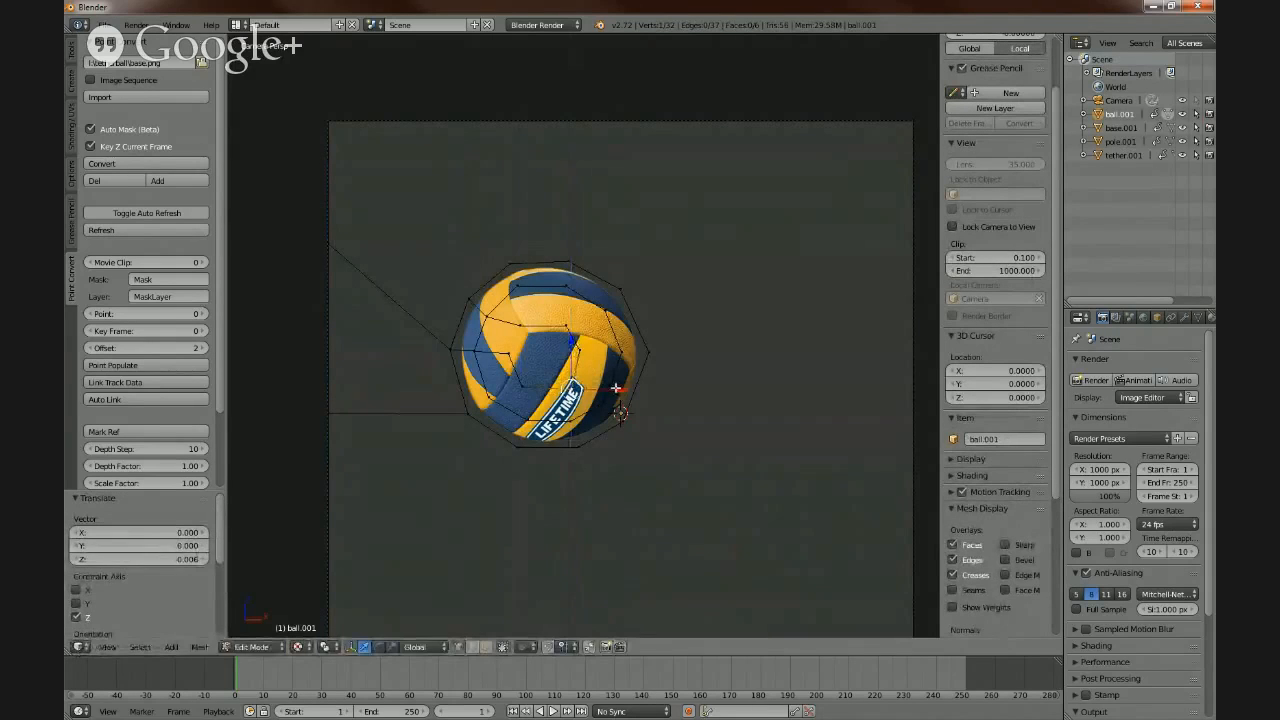
drag(618, 389, 621, 326)
right_click(581, 348)
right_click(566, 325)
drag(570, 277, 518, 274)
right_click(519, 322)
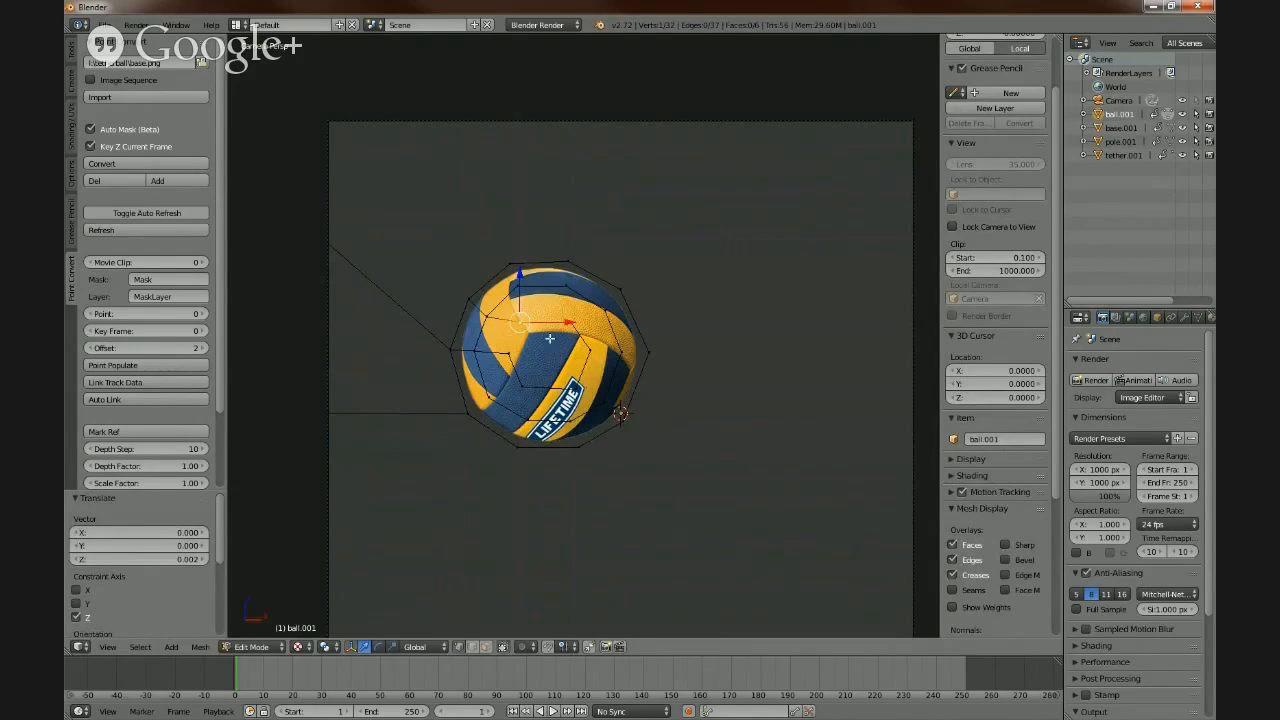
key(a)
key(a)
key(a)
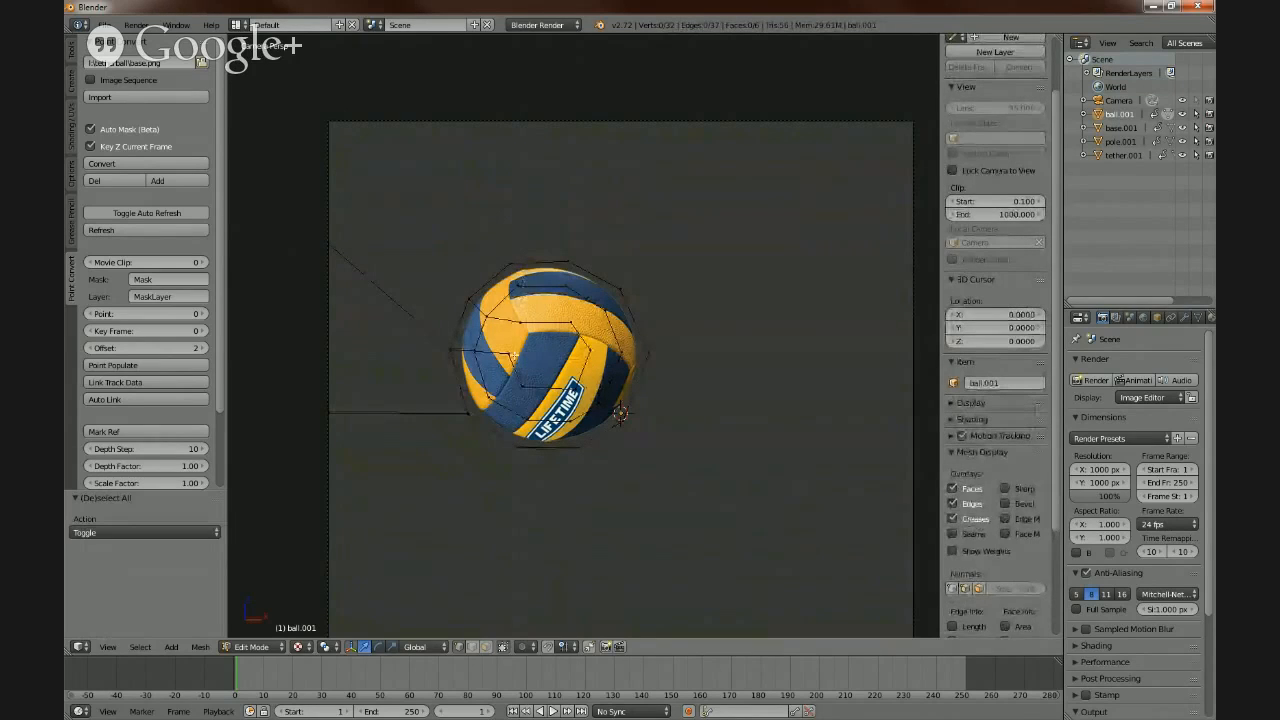
- Select the left-side points of all three outlines and lower them about 0.003 along Z
right_click(510, 355)
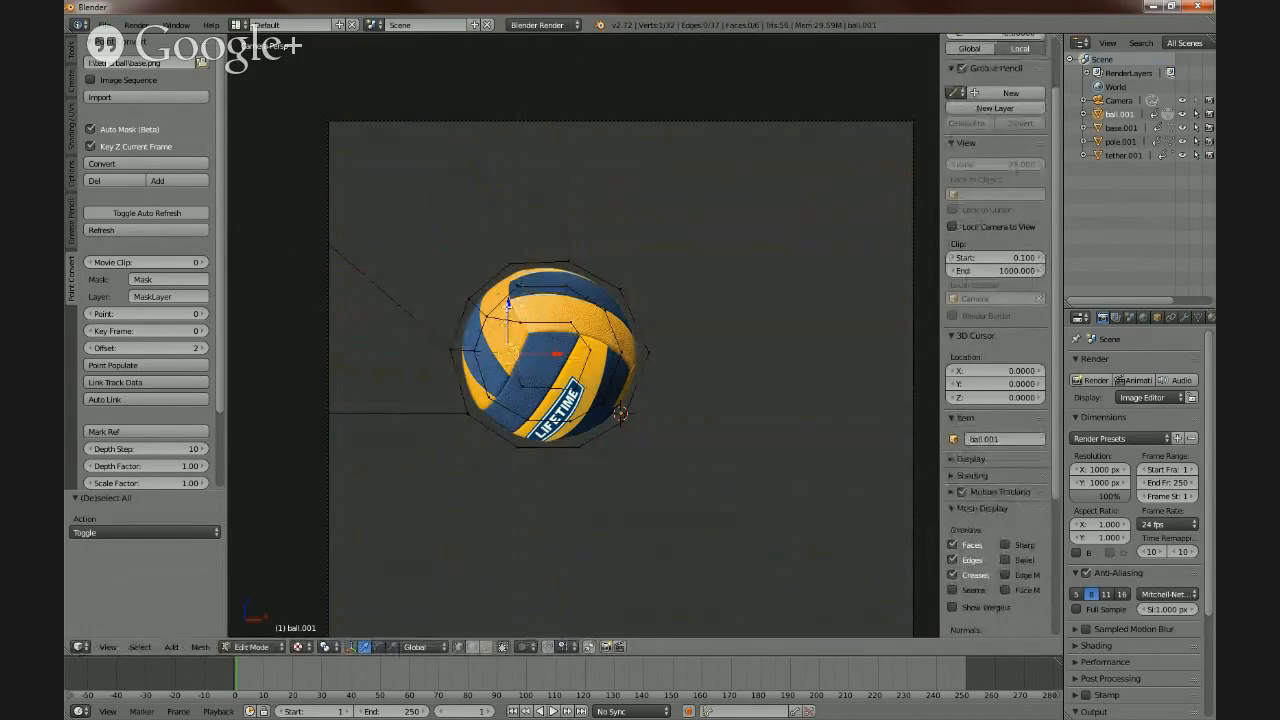
right_click(451, 349)
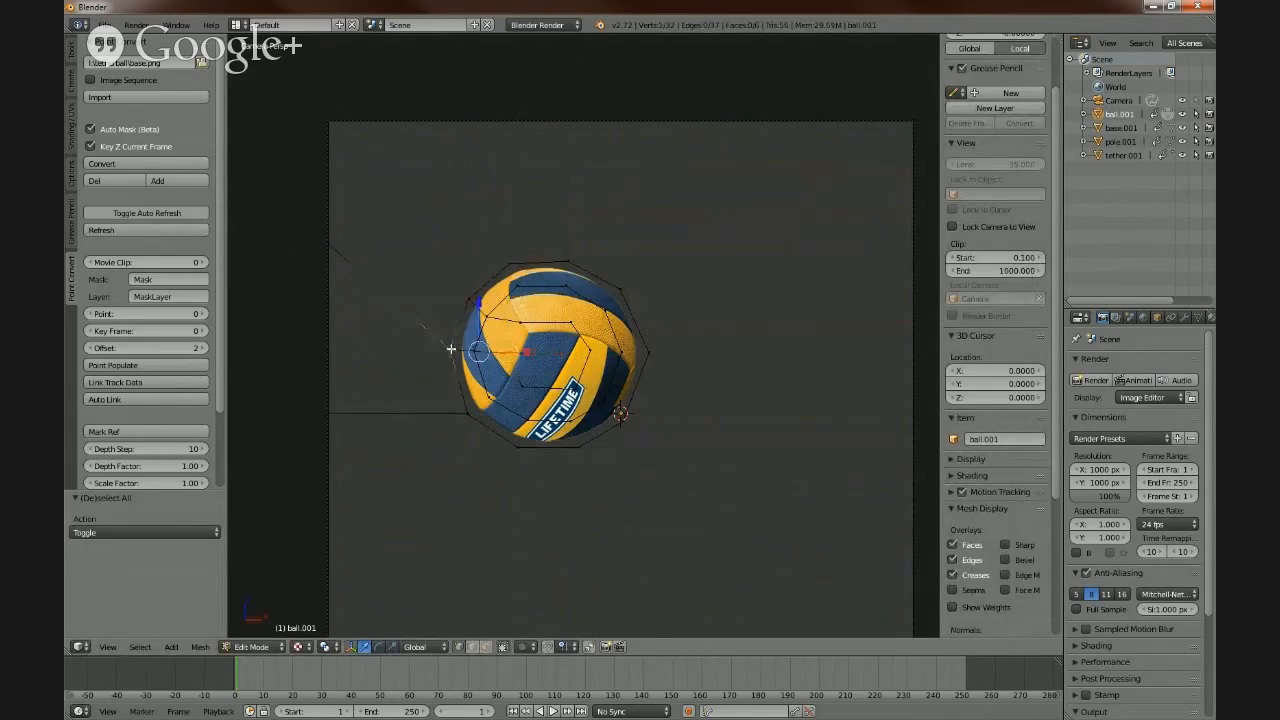
shift+right_click(474, 348)
key(g)
key(y)
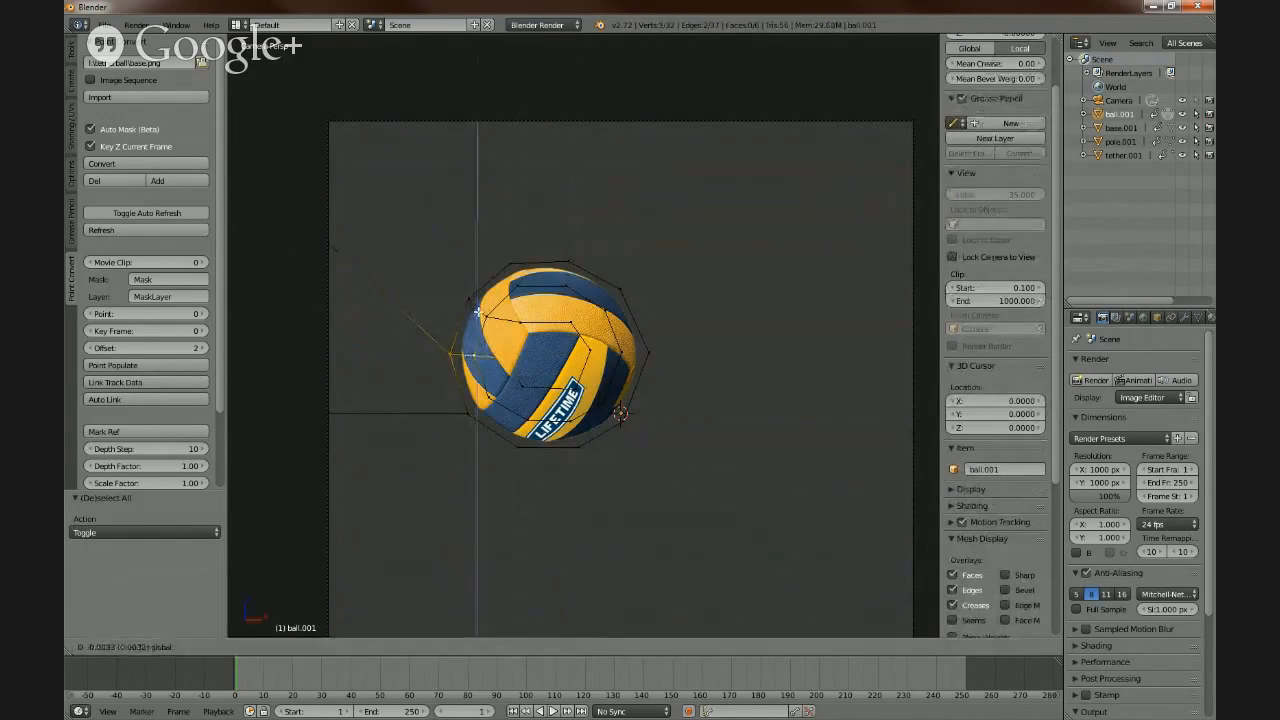
click(478, 312)
- Lower the right-side outline points about 0.004 along Z, adjust the innermost outline's lower-left point, and deselect everything
right_click(621, 351)
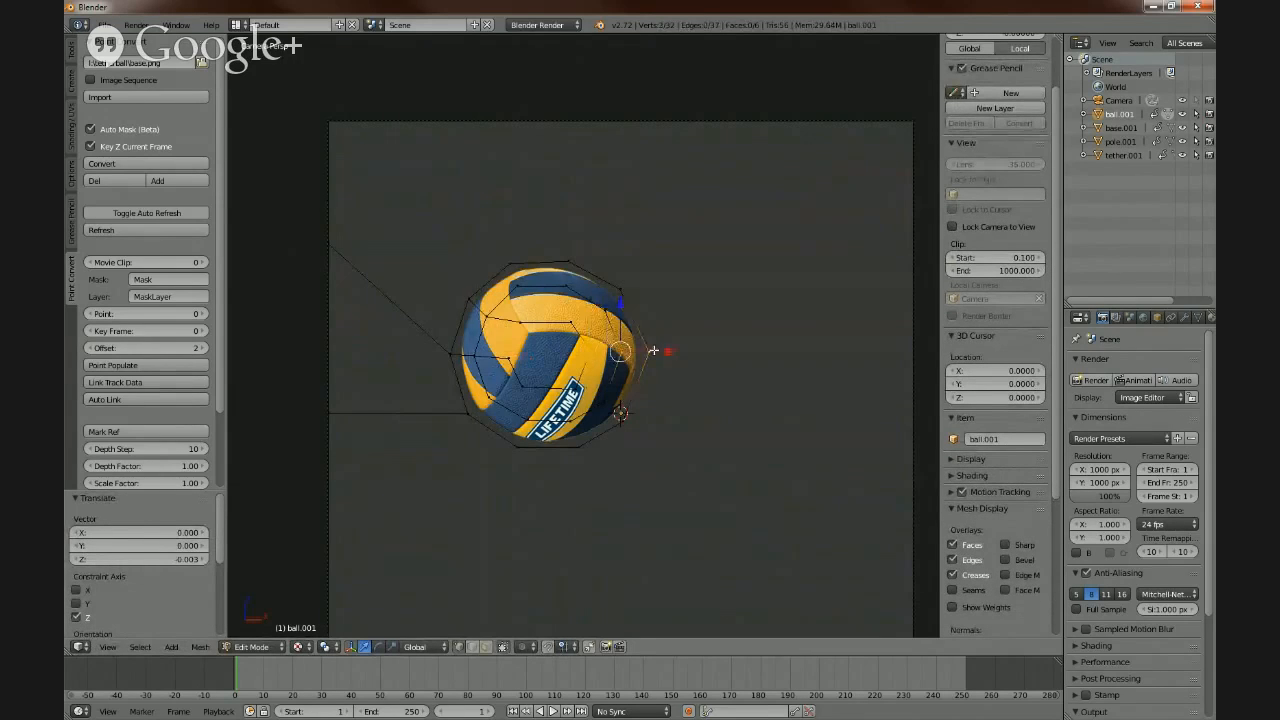
key(g)
key(z)
click(622, 310)
right_click(522, 386)
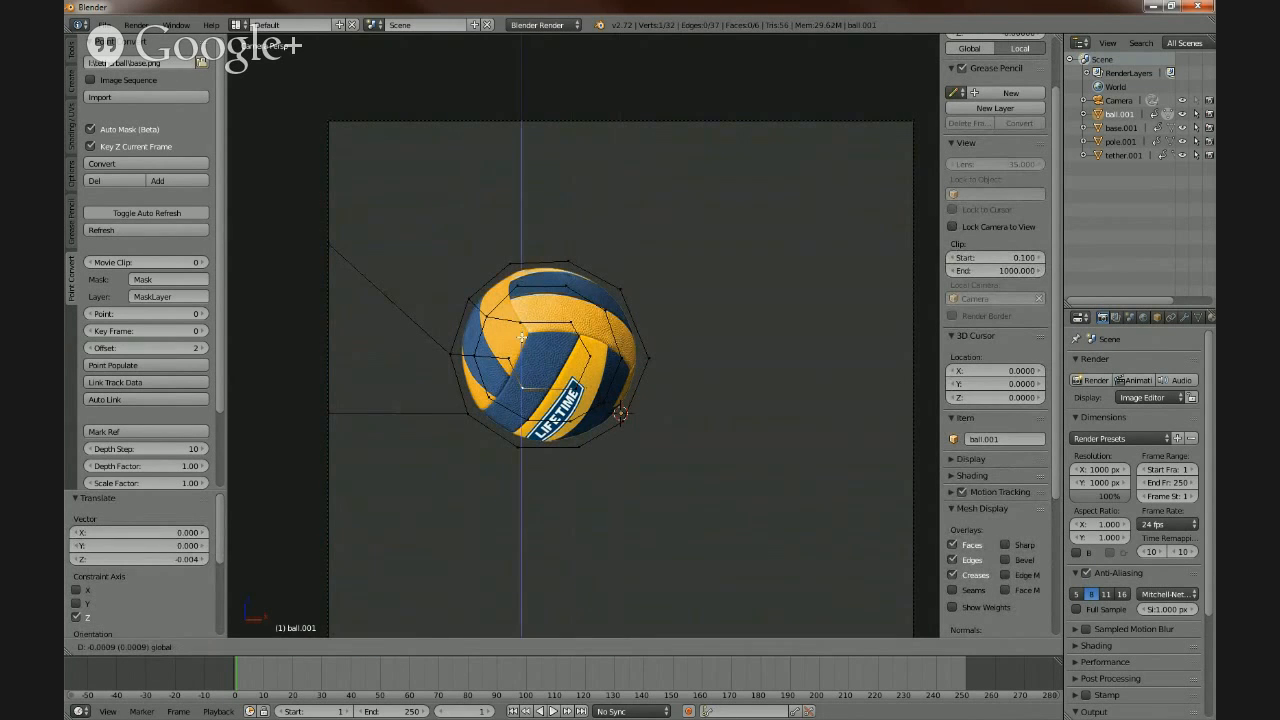
key(a)
key(a)
key(a)
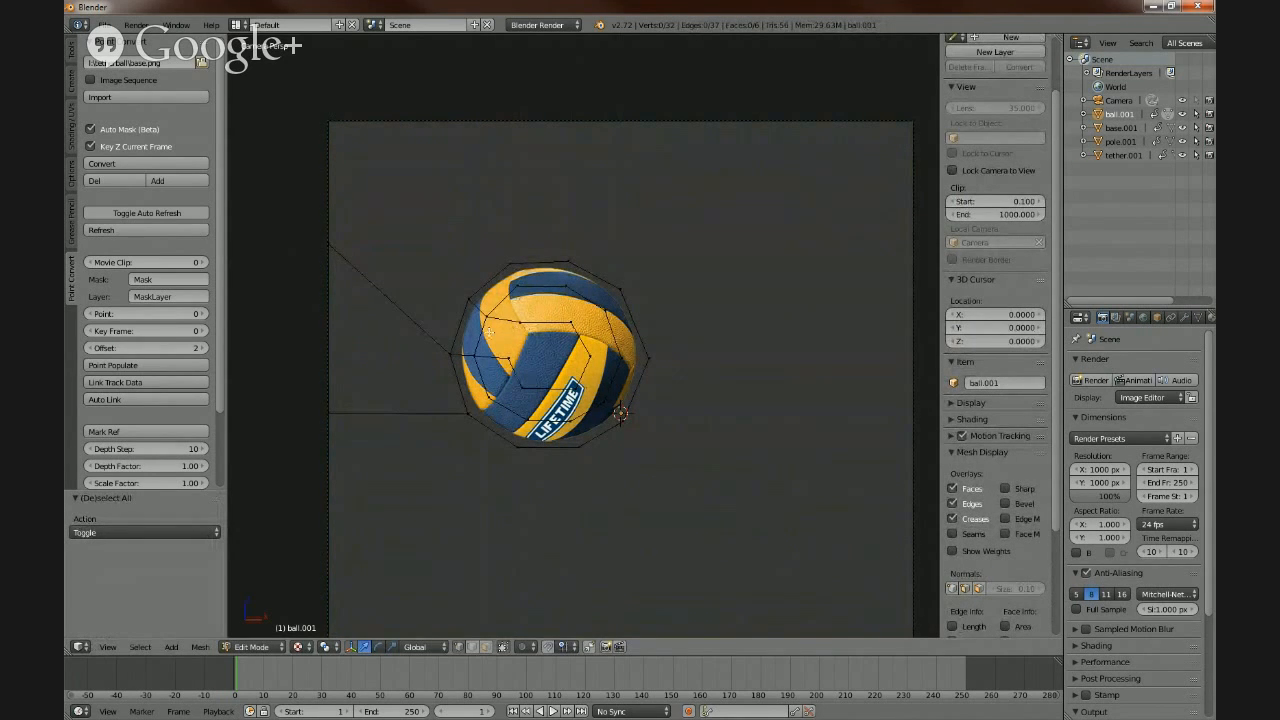
- Knife-cut two radial edges from the outer outline's two top points through the middle outline to the innermost outline
key(k)
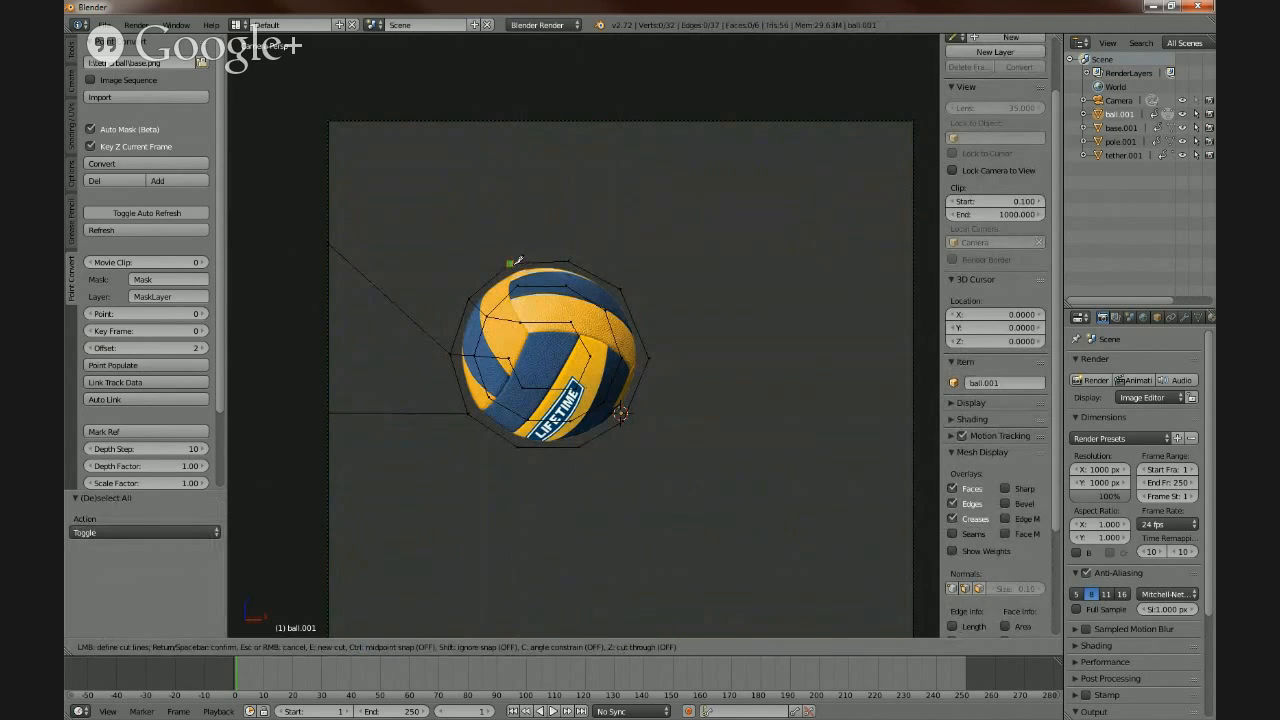
click(512, 263)
key(Return)
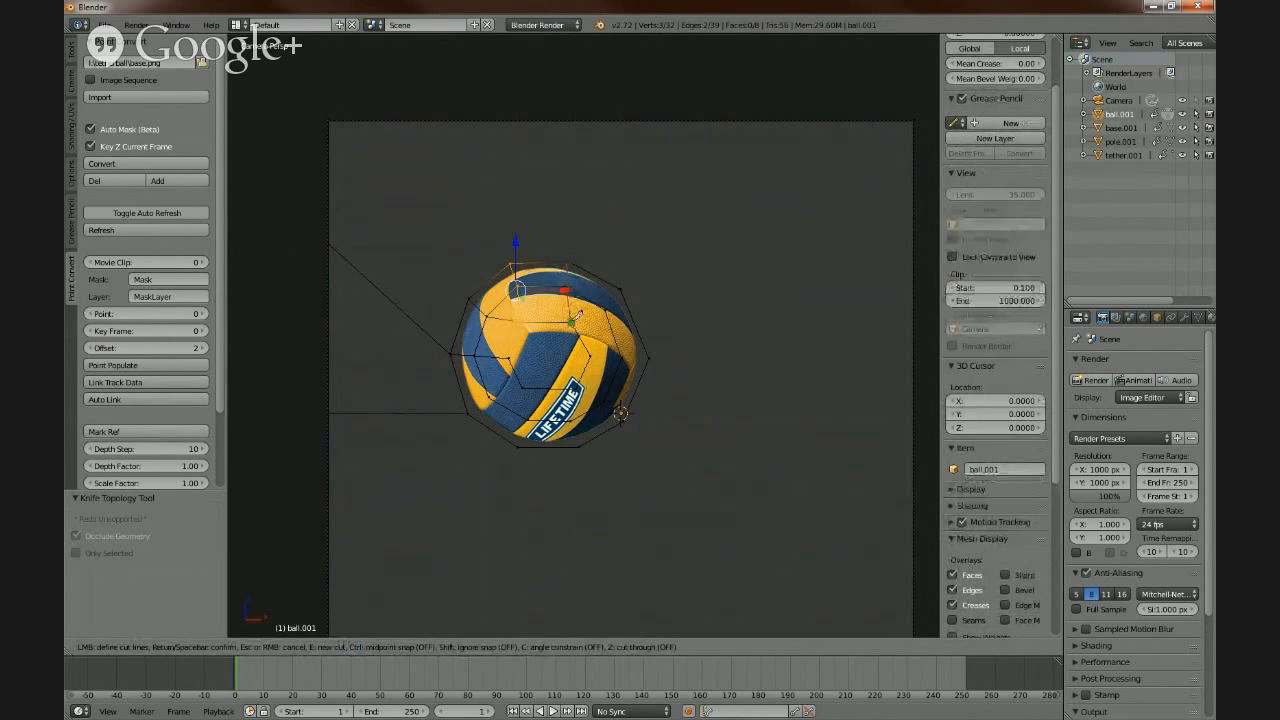
key(Return)
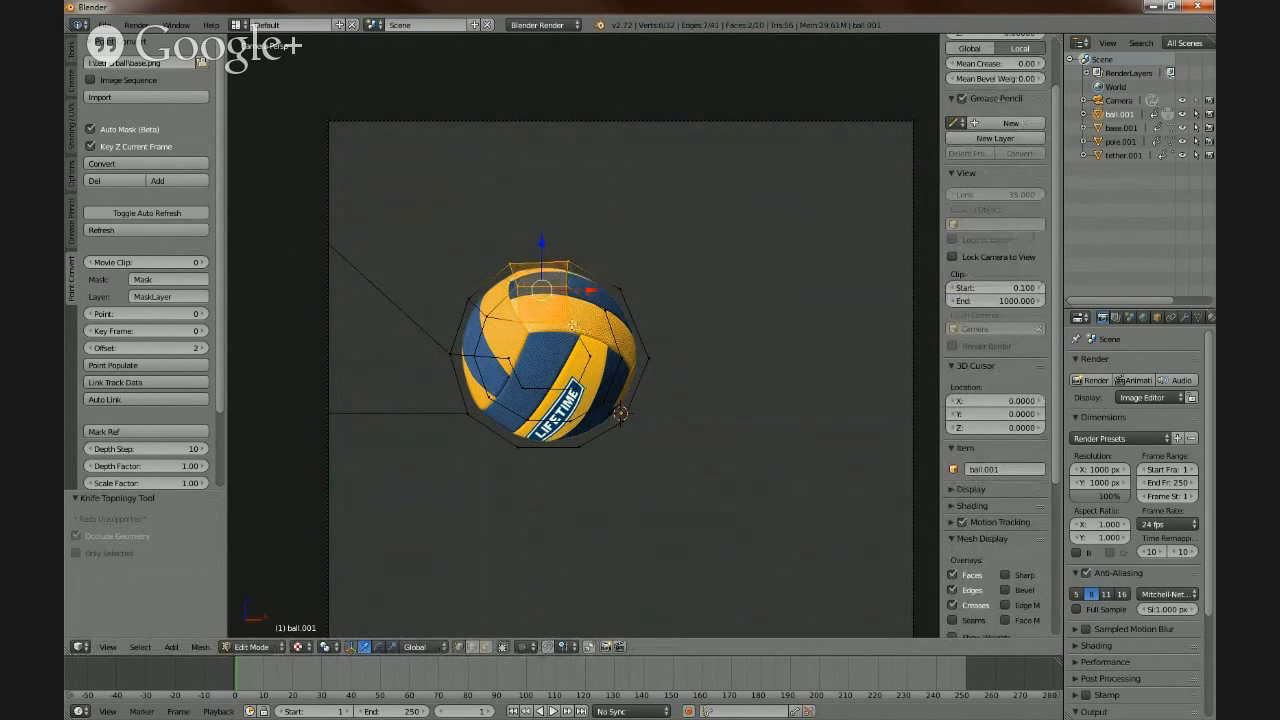
- Shift the innermost outline's upper-right point about 0.002 inward along X and deselect everything
right_click(572, 323)
key(g)
key(x)
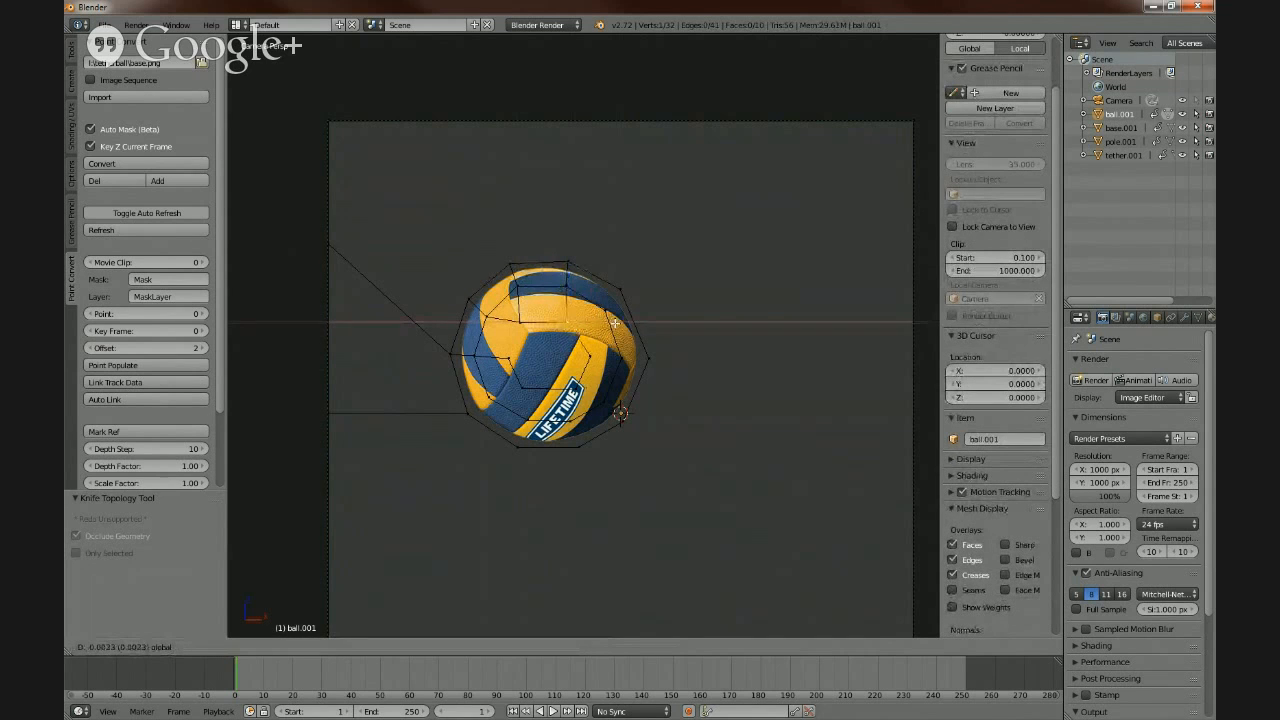
click(616, 323)
key(a)
key(a)
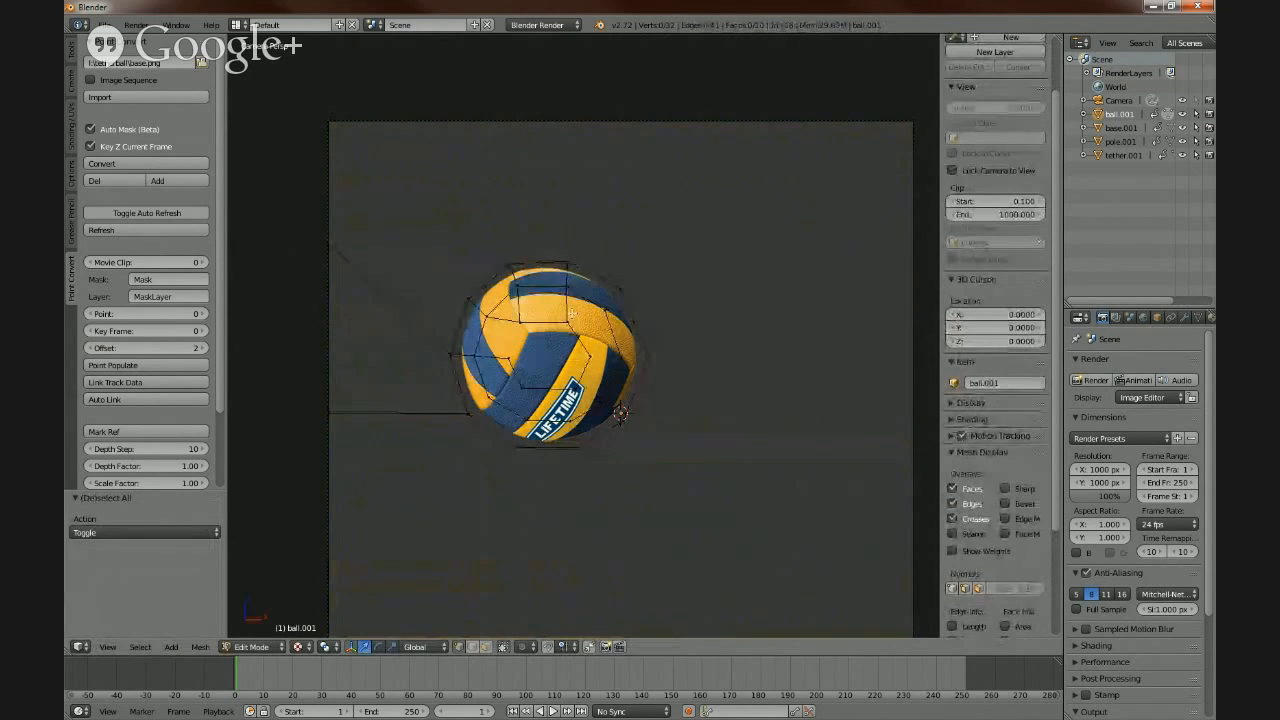
- Knife-cut a radial edge from the innermost outline's upper-right point through the middle outline to the outer outline, then clear the selection
key(k)
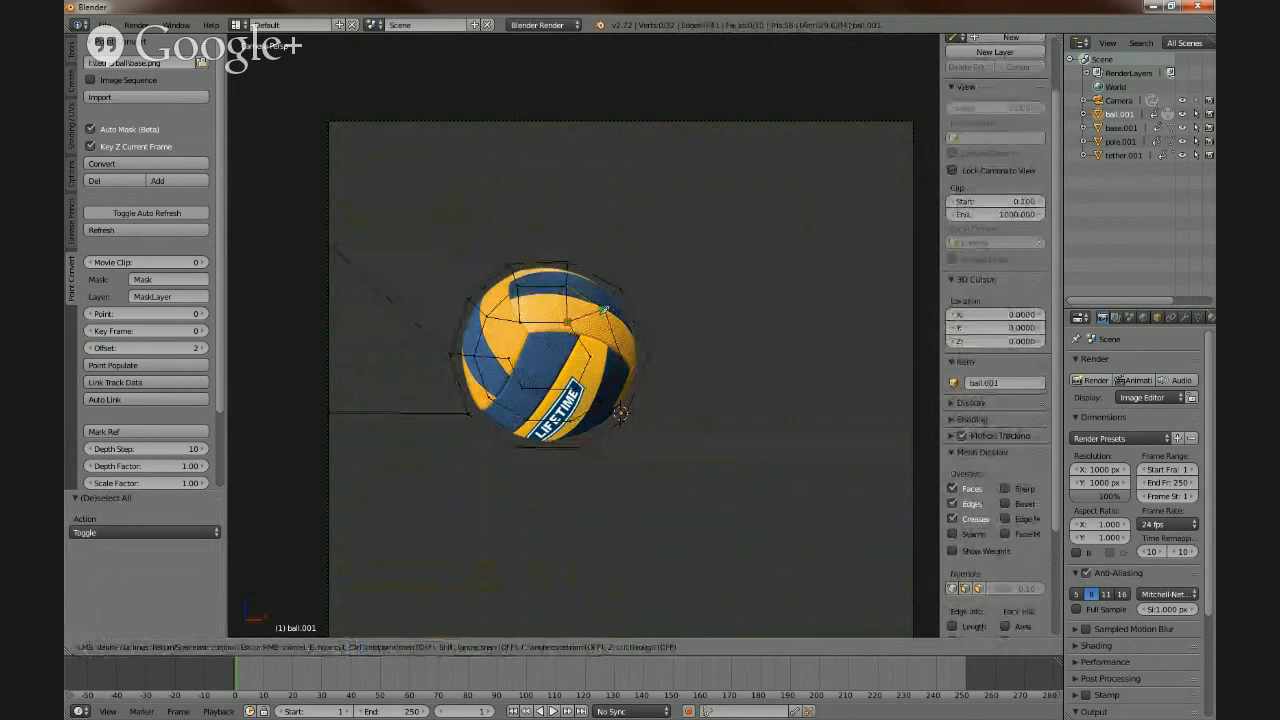
click(604, 310)
click(622, 290)
key(Return)
key(a)
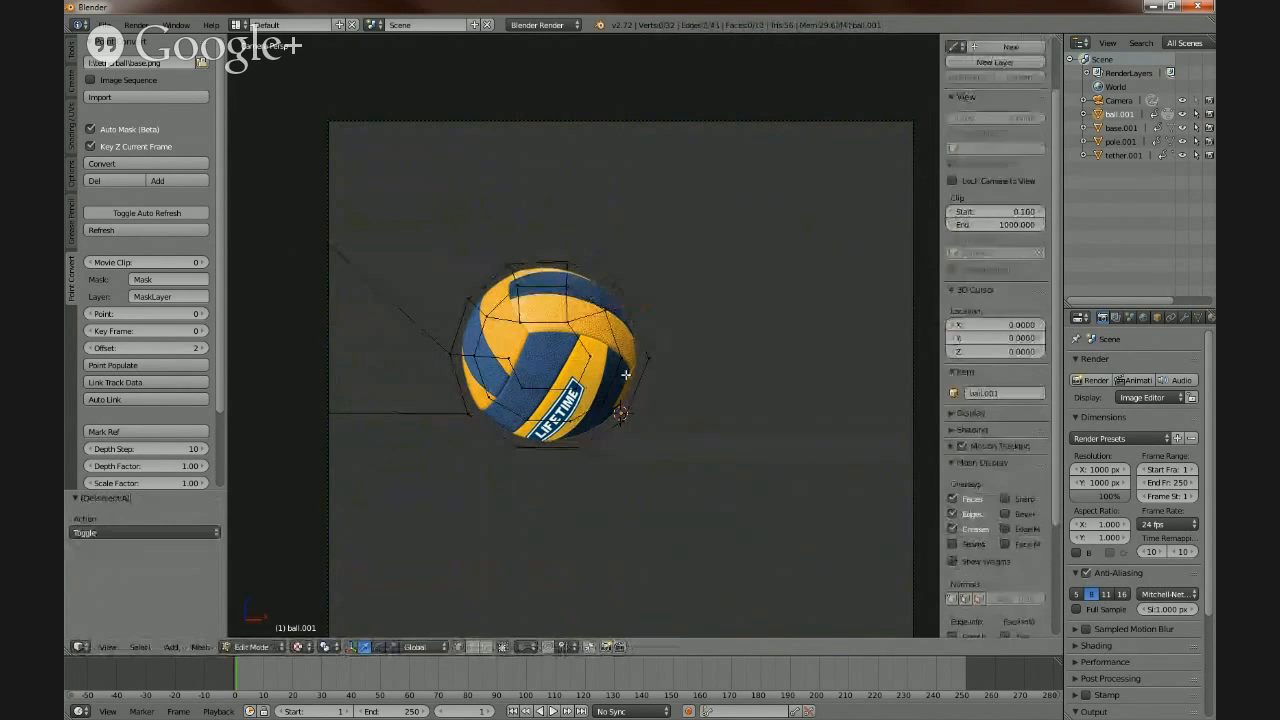
key(a)
key(a)
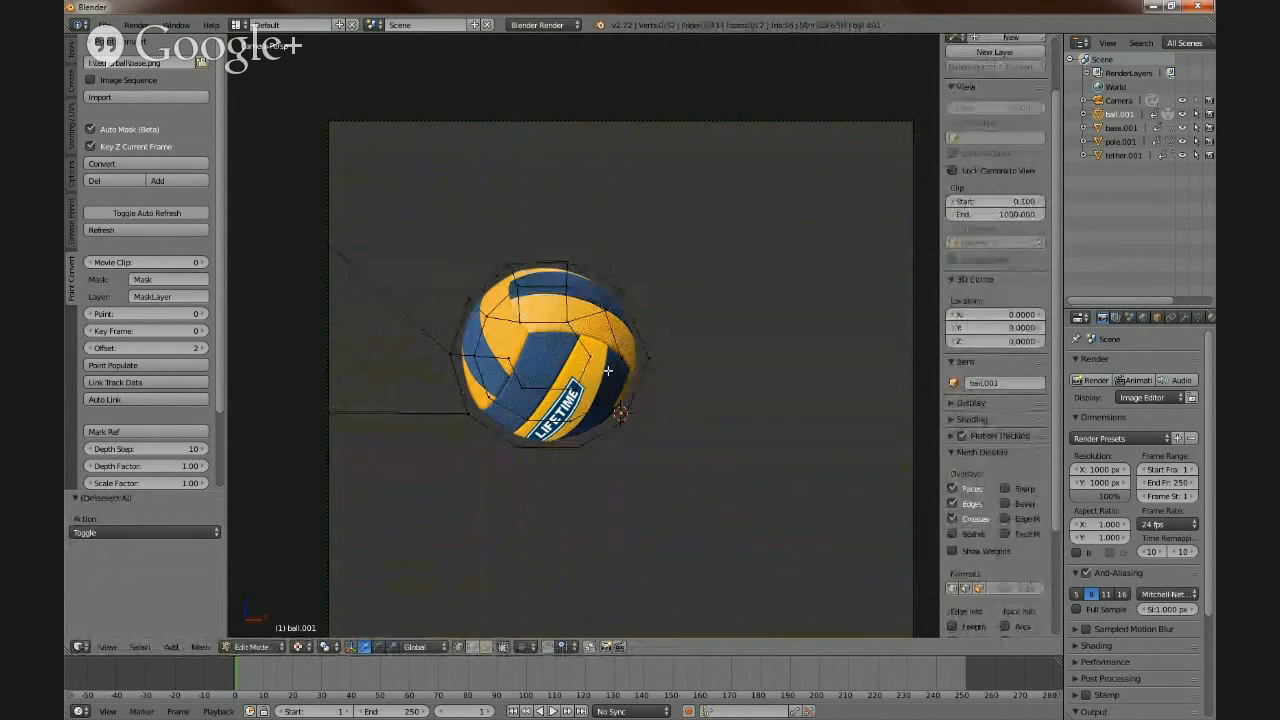
- Knife-cut a horizontal radial edge on the ball's right side, linking the right-hand points of all three outlines
key(k)
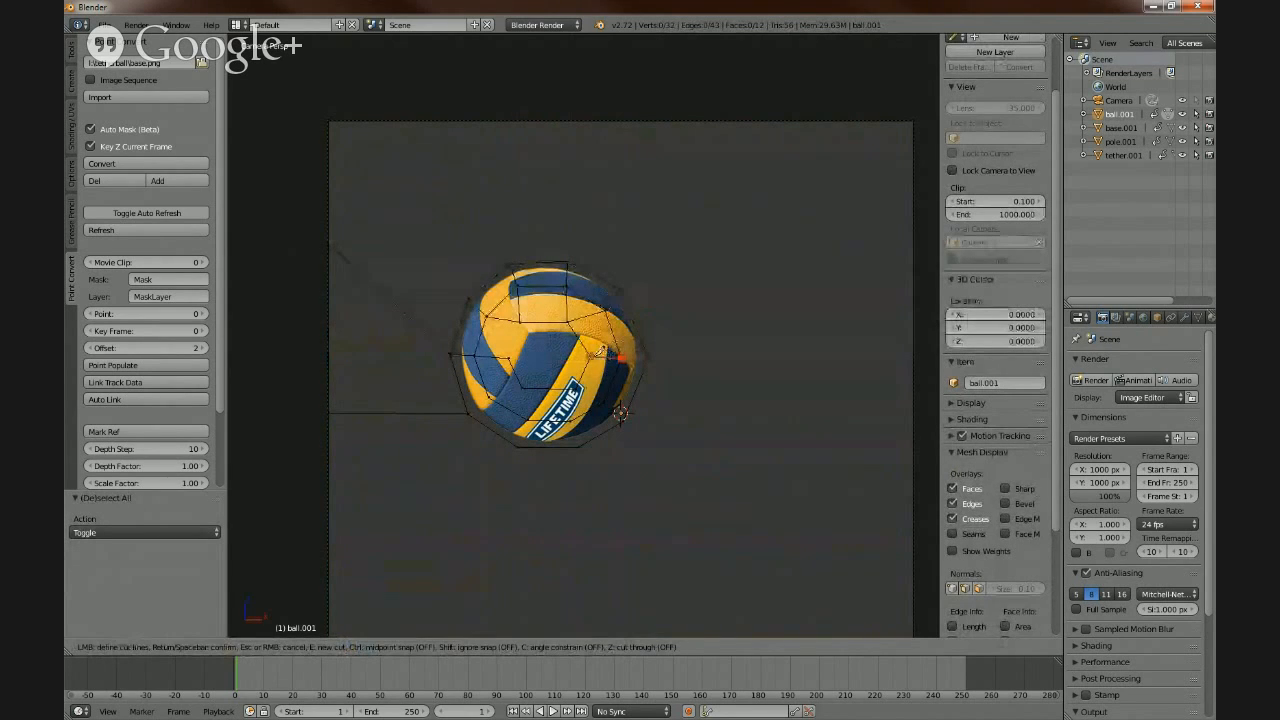
key(Return)
key(a)
key(a)
key(a)
key(a)
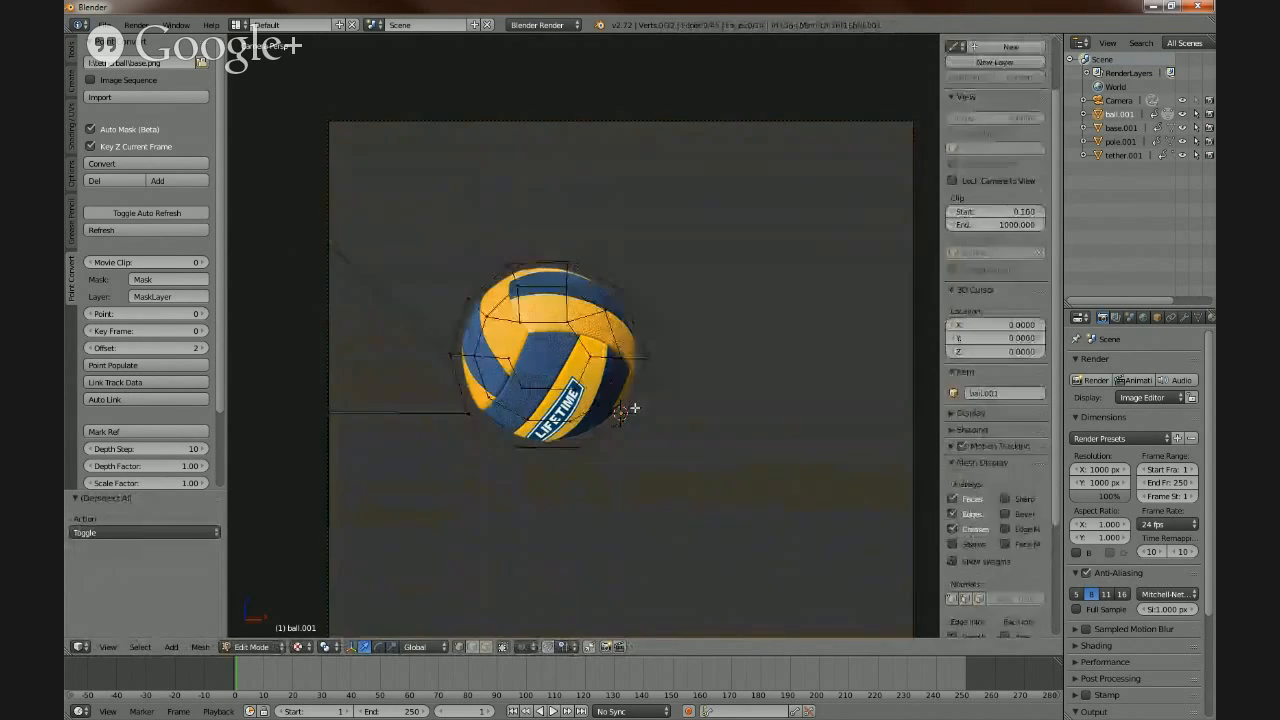
- Knife-cut a radial edge at the lower right, and move the middle outline's point there about 0.002 left and 0.001 down
key(k)
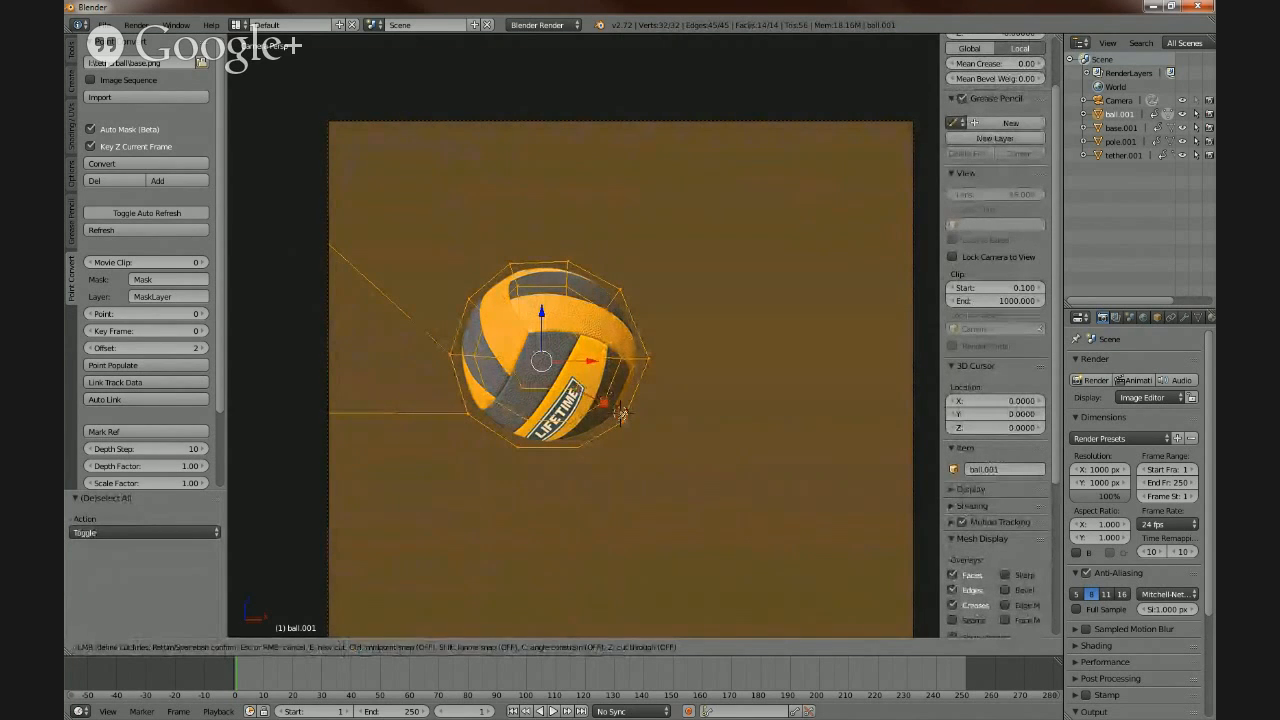
key(Return)
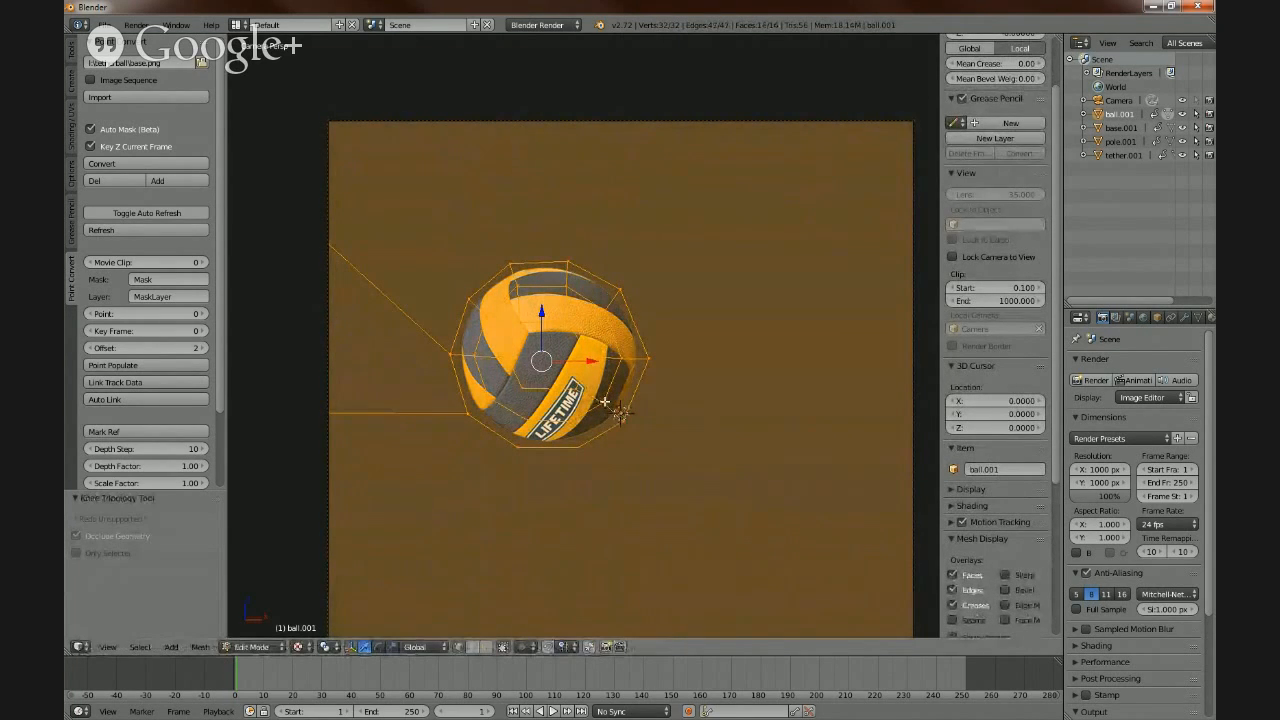
right_click(604, 402)
drag(654, 402, 649, 402)
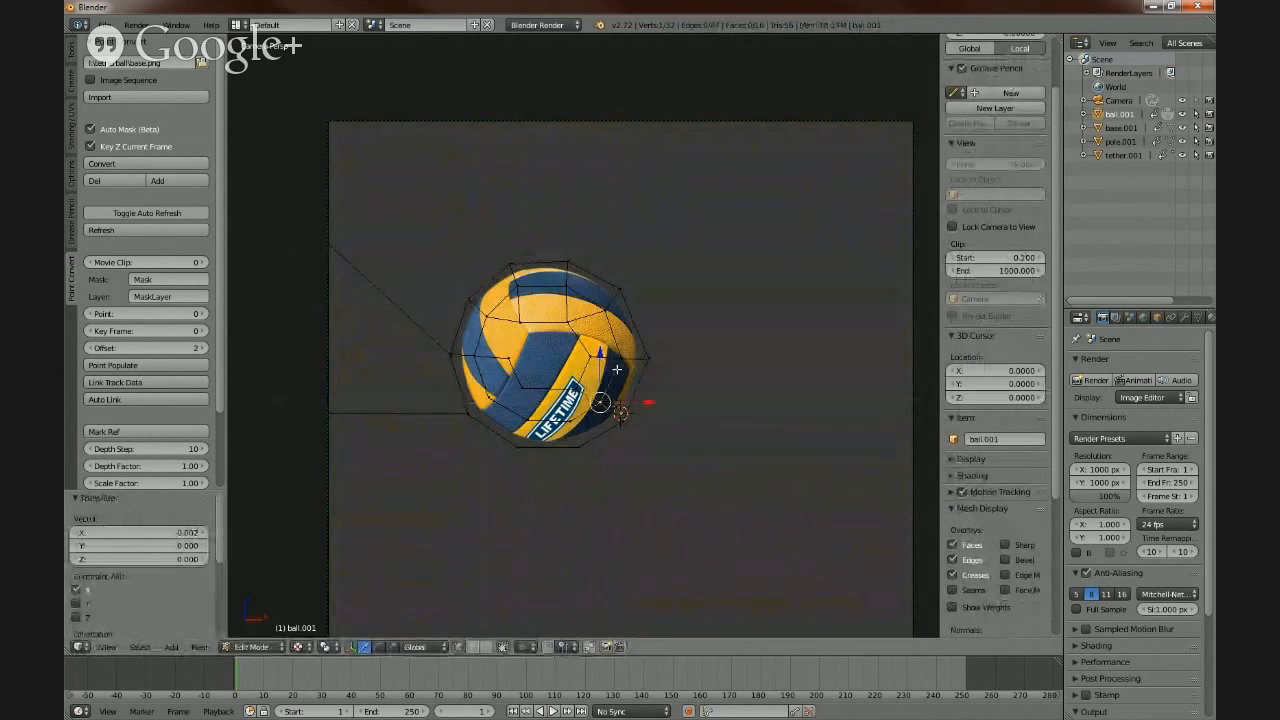
drag(601, 352, 601, 357)
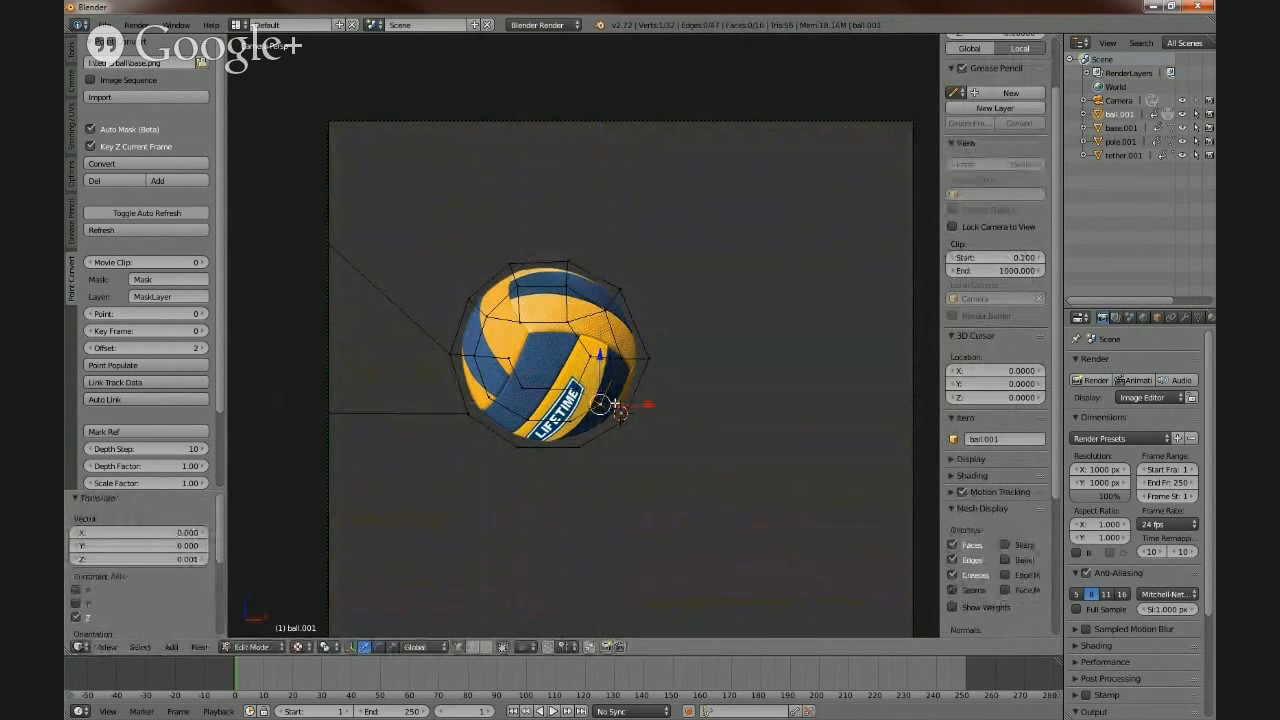
key(a)
key(a)
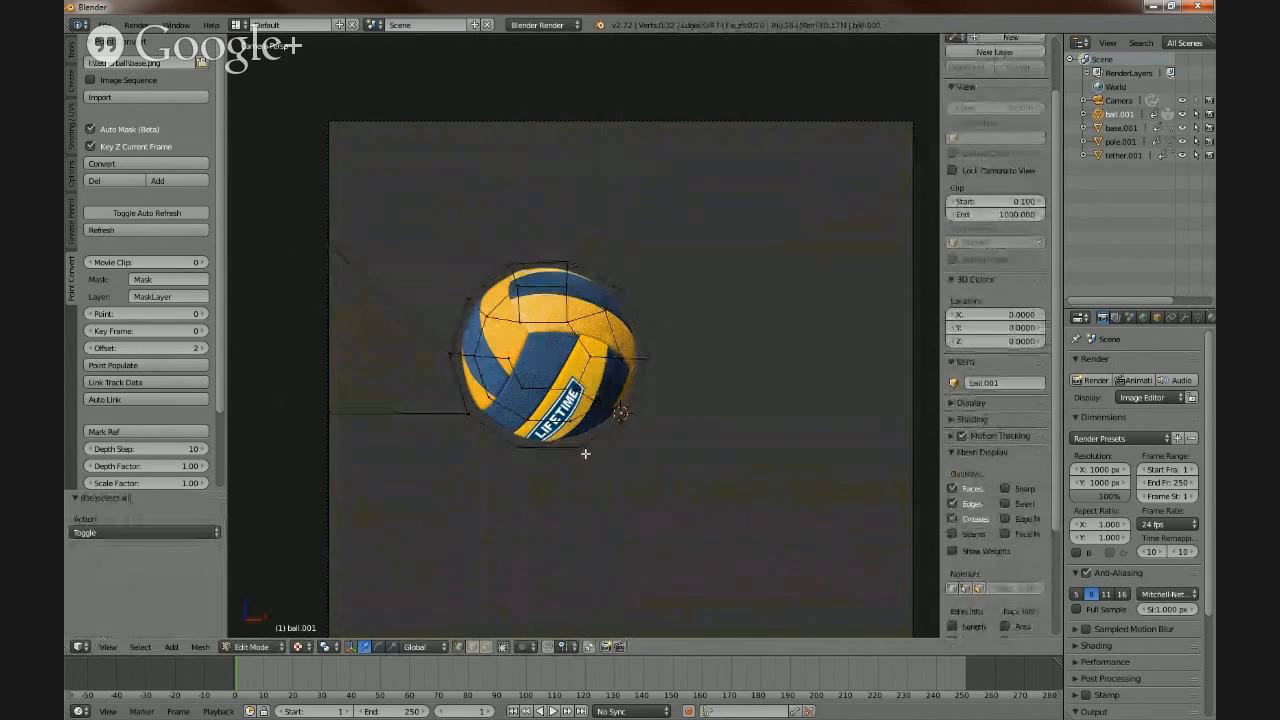
- Knife-cut two radial edges from the outer outline's two bottom points up to the innermost outline, leaving nothing selected
key(k)
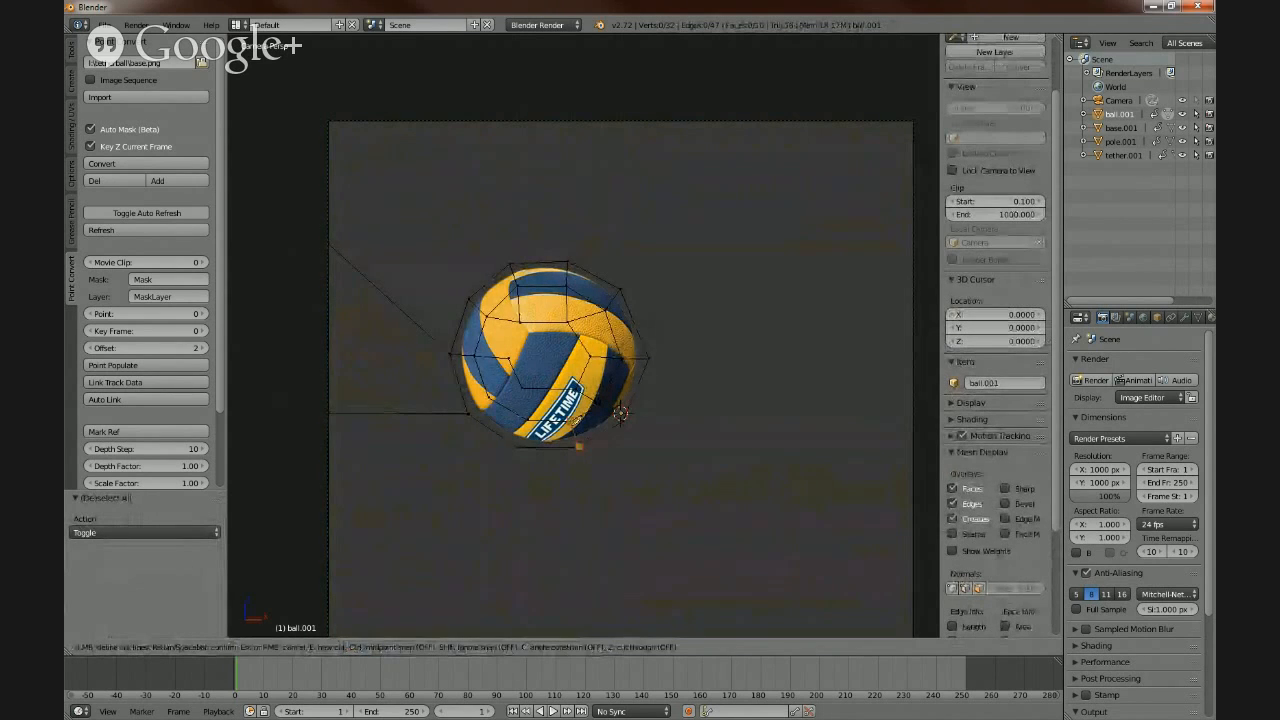
key(Return)
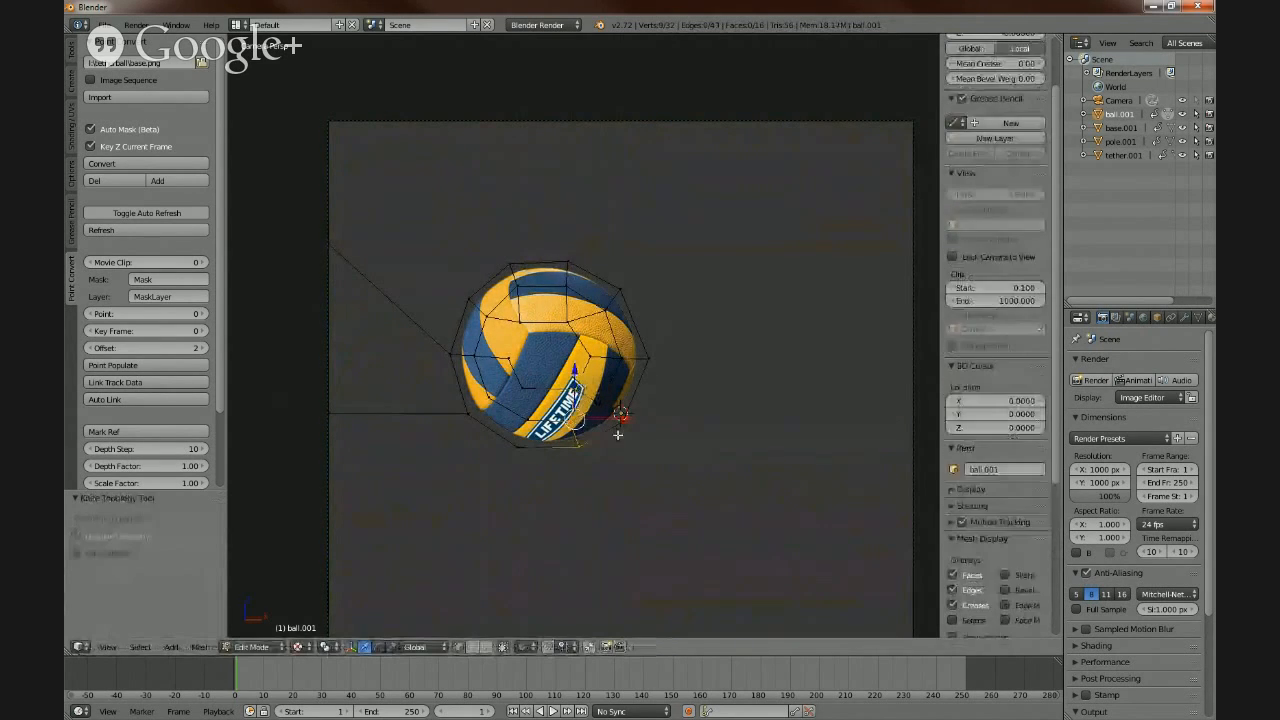
key(a)
key(a)
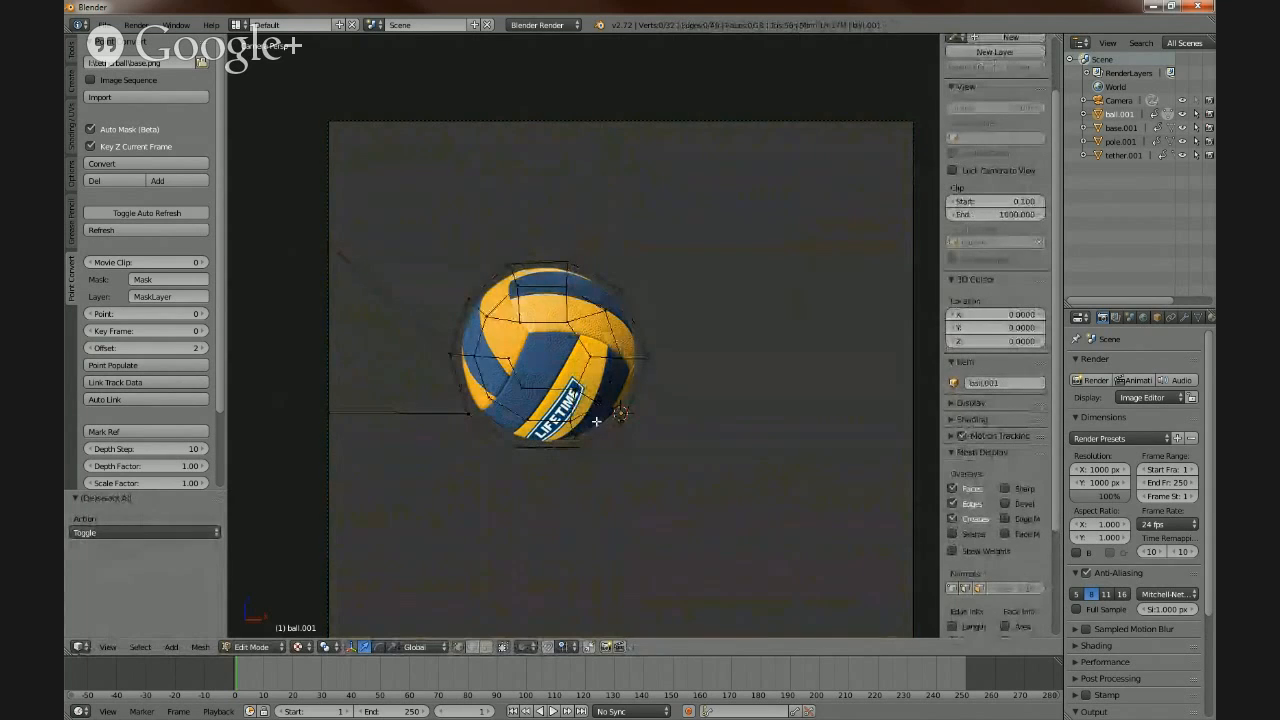
key(k)
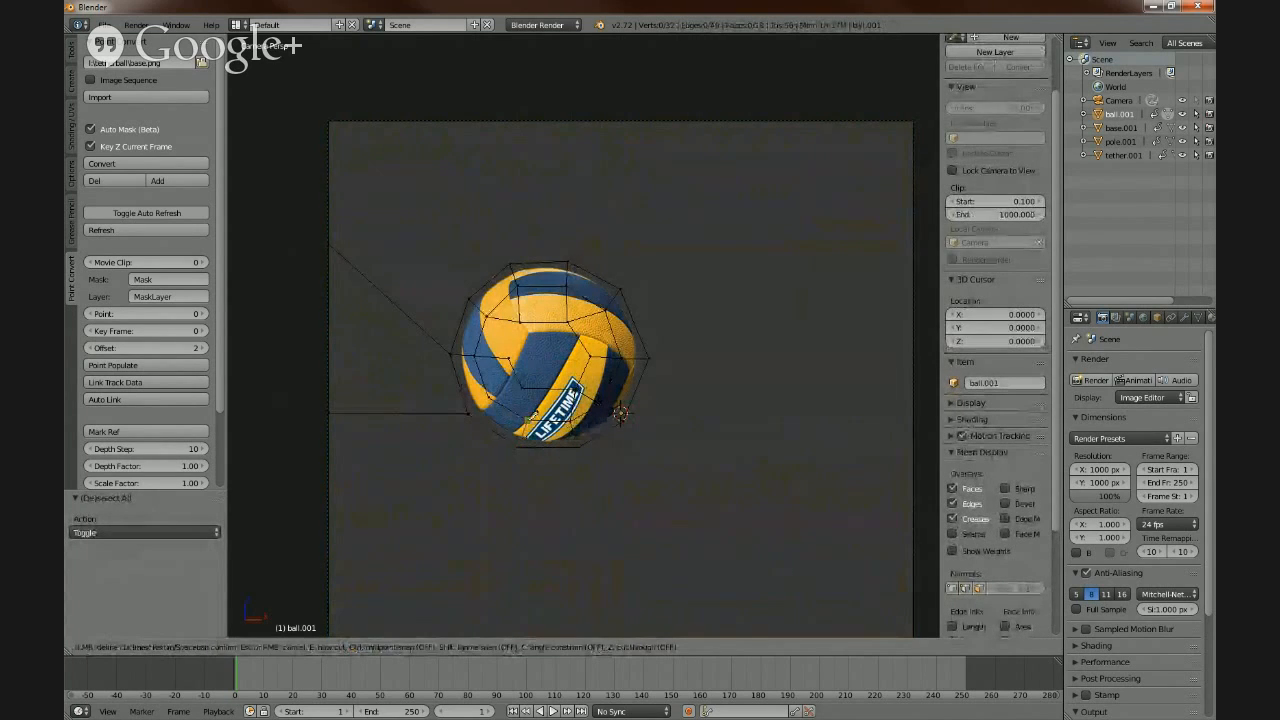
key(Escape)
key(a)
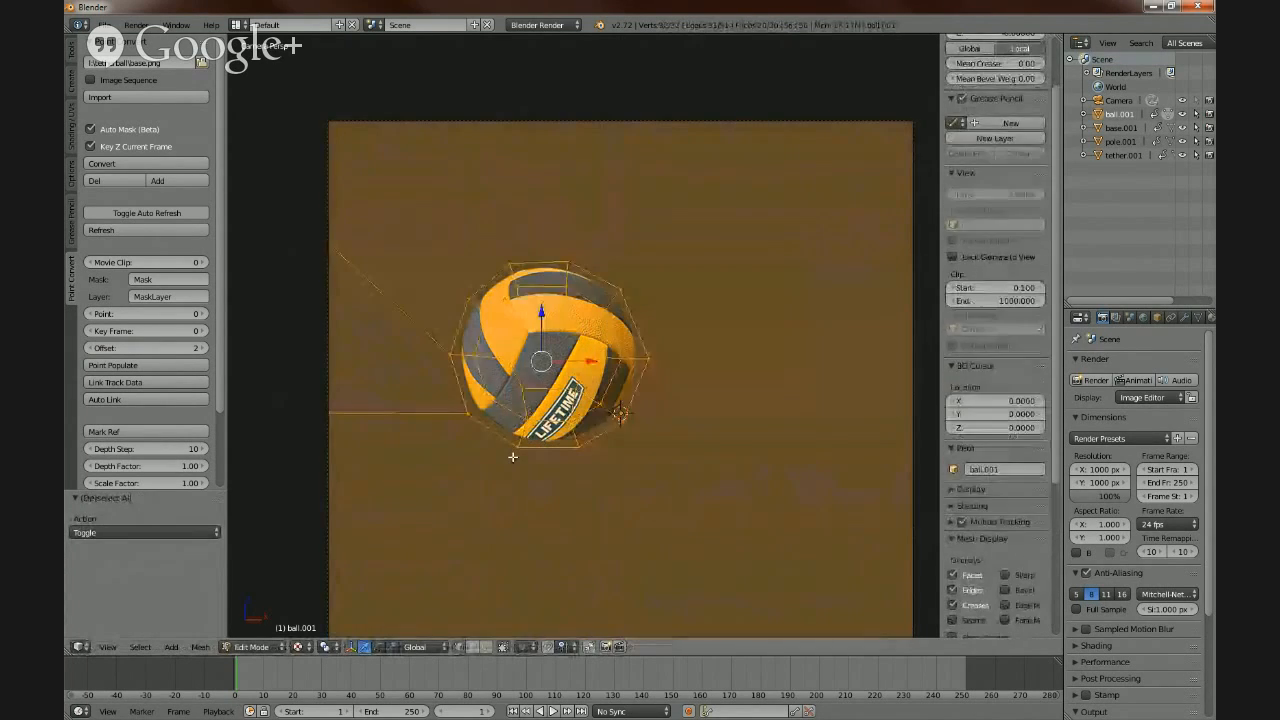
key(a)
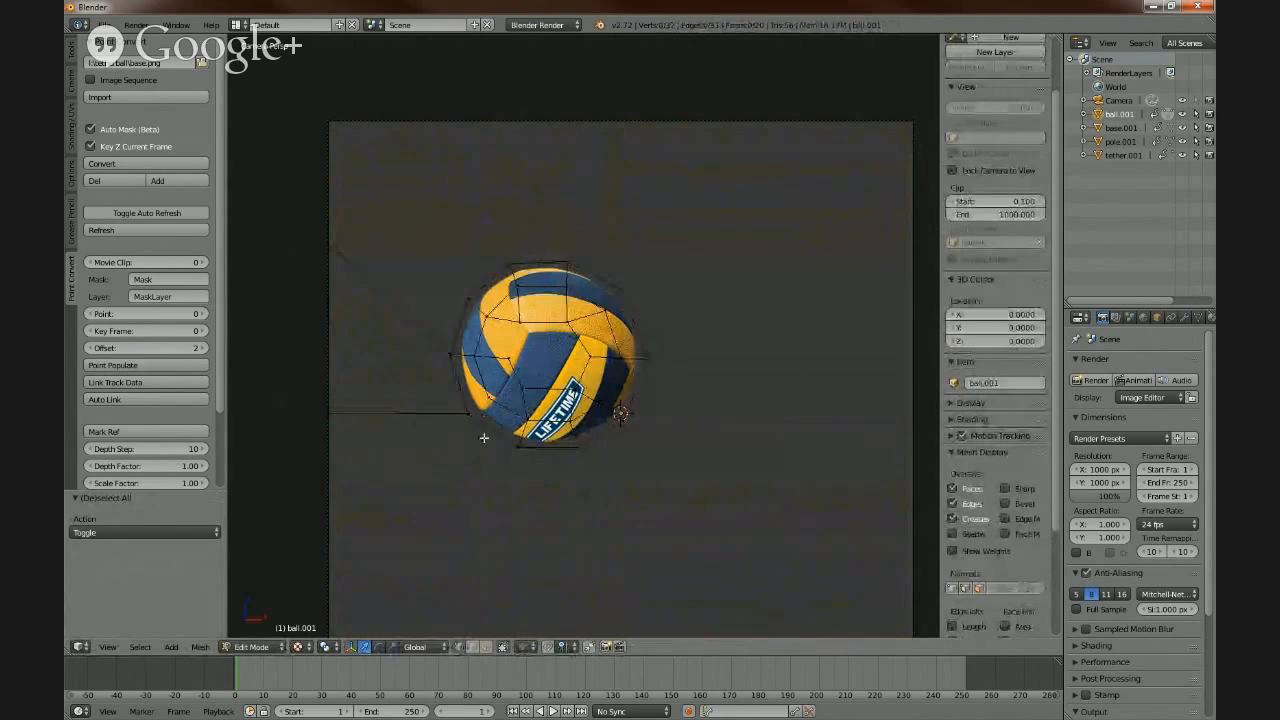
- Try a knife cut from the outer outline's lower-left point to the innermost outline's left point, and undo it
key(k)
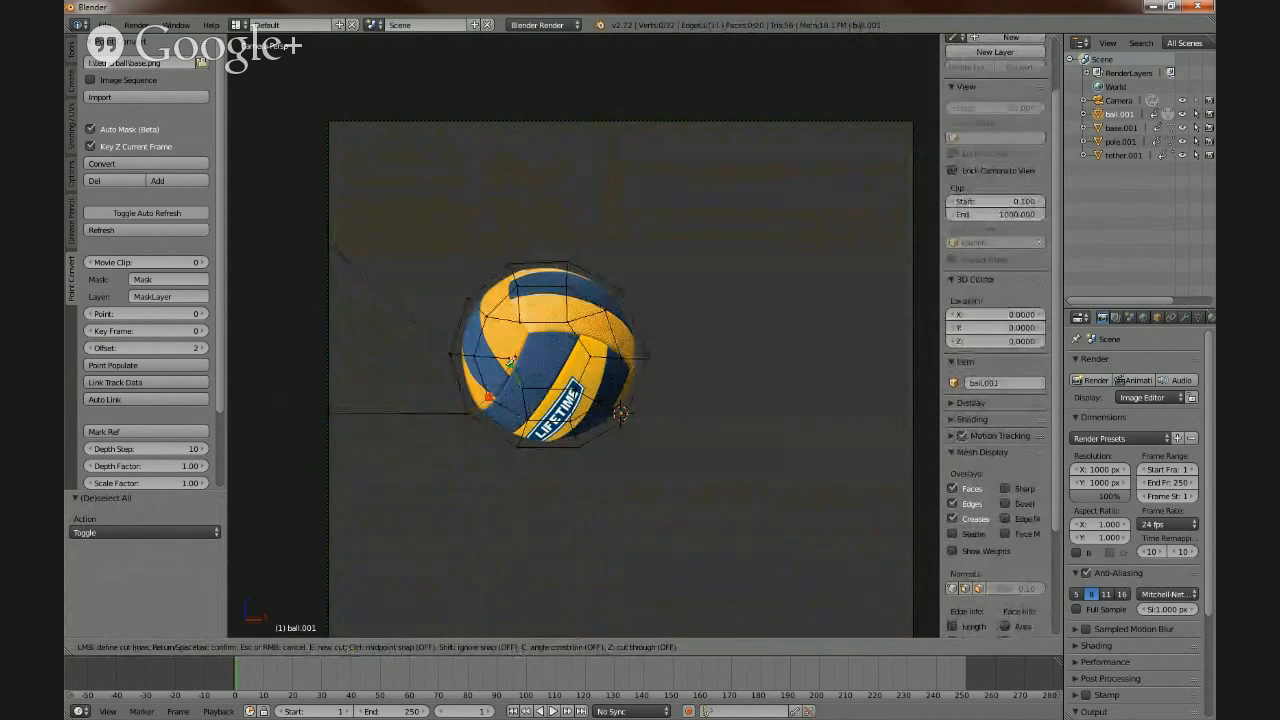
click(510, 364)
key(Return)
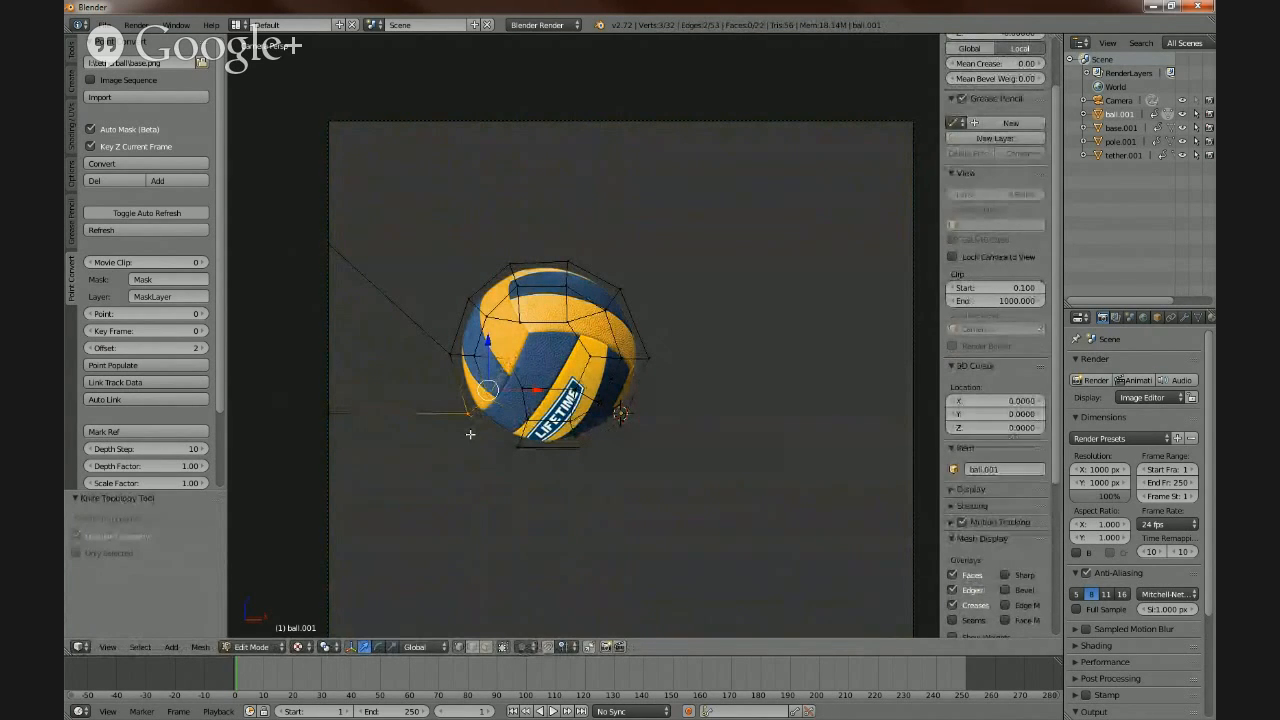
key(a)
key(a)
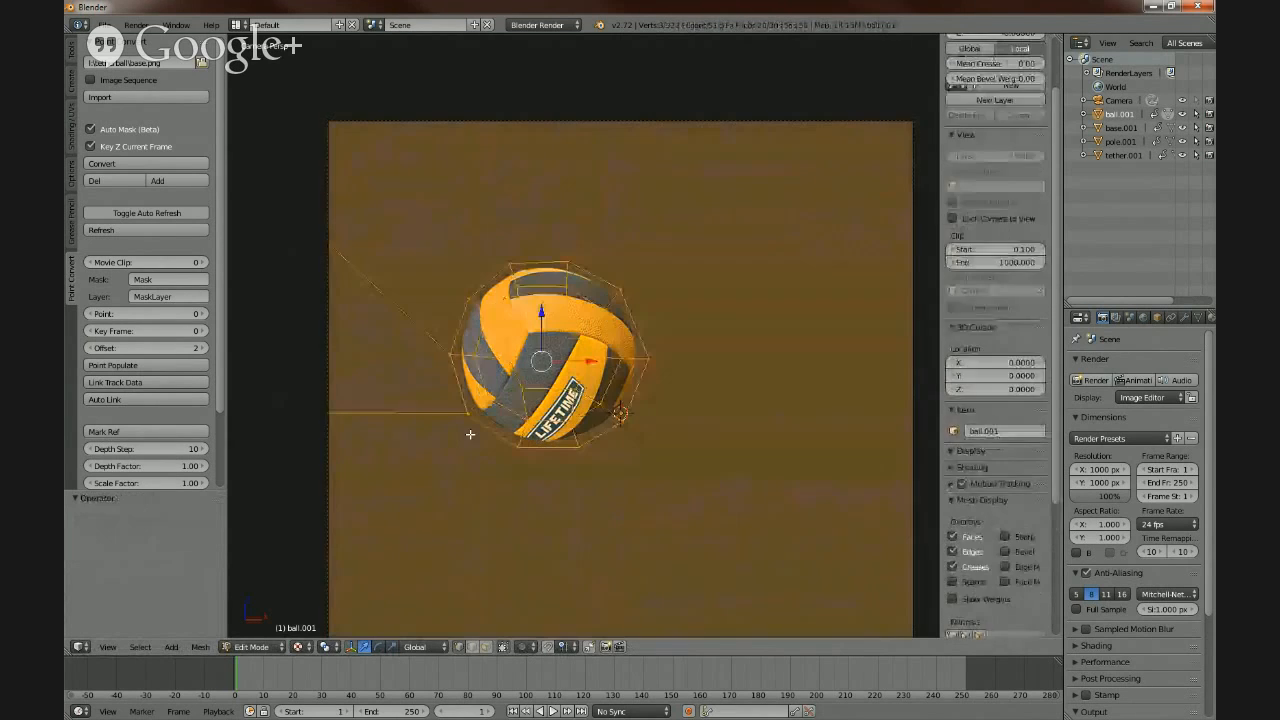
key(a)
key(a)
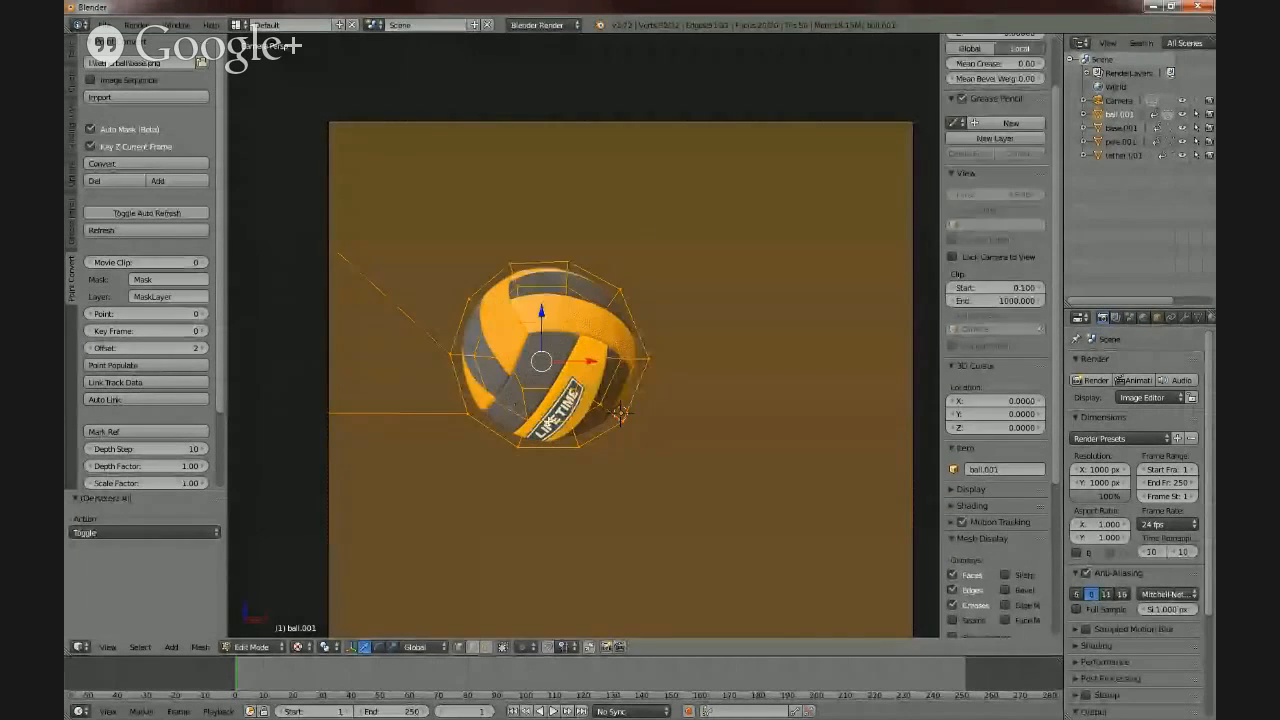
key(a)
- Knife-cut a radial edge from the outer outline's lower-left point through the middle outline to the innermost outline's bottom-left point
key(k)
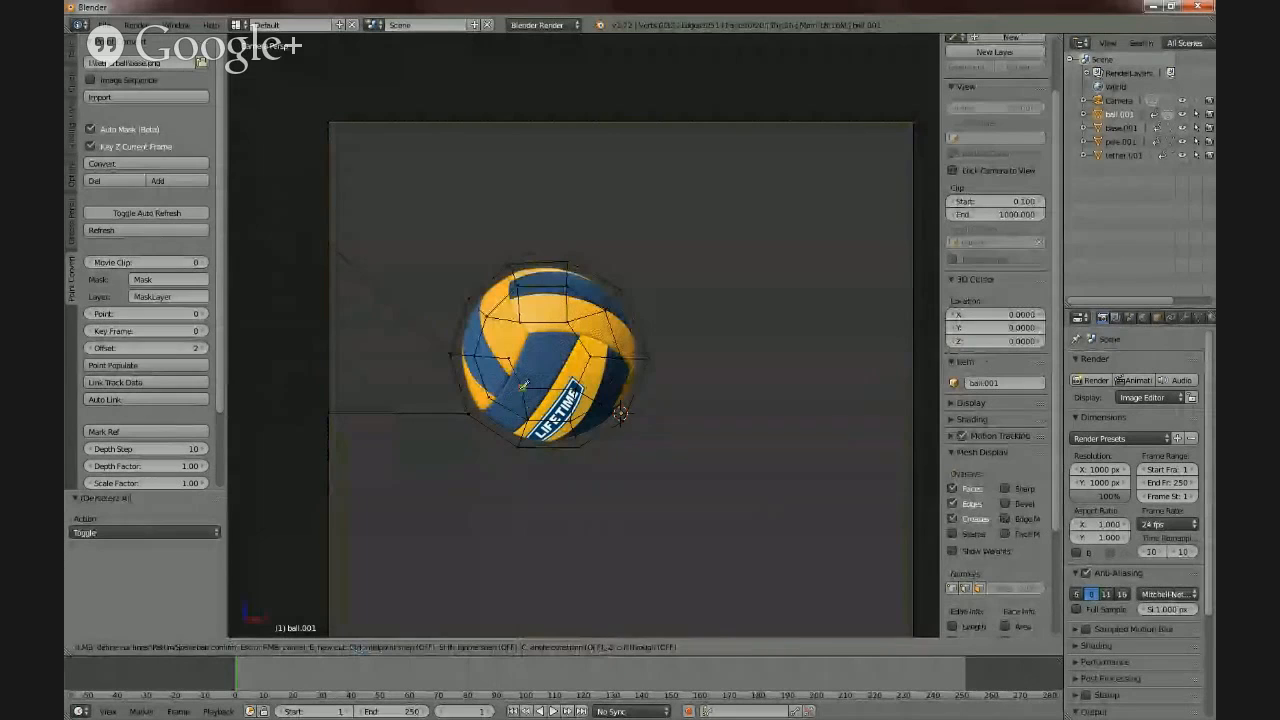
click(470, 409)
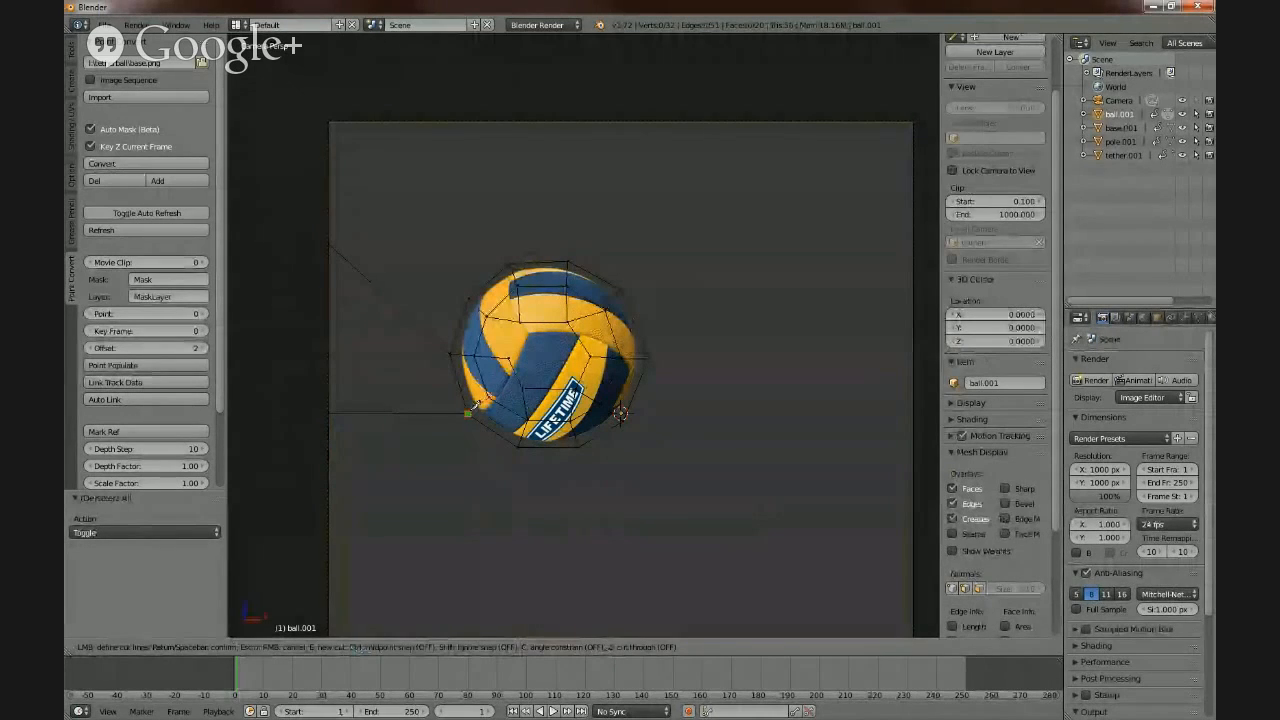
key(Return)
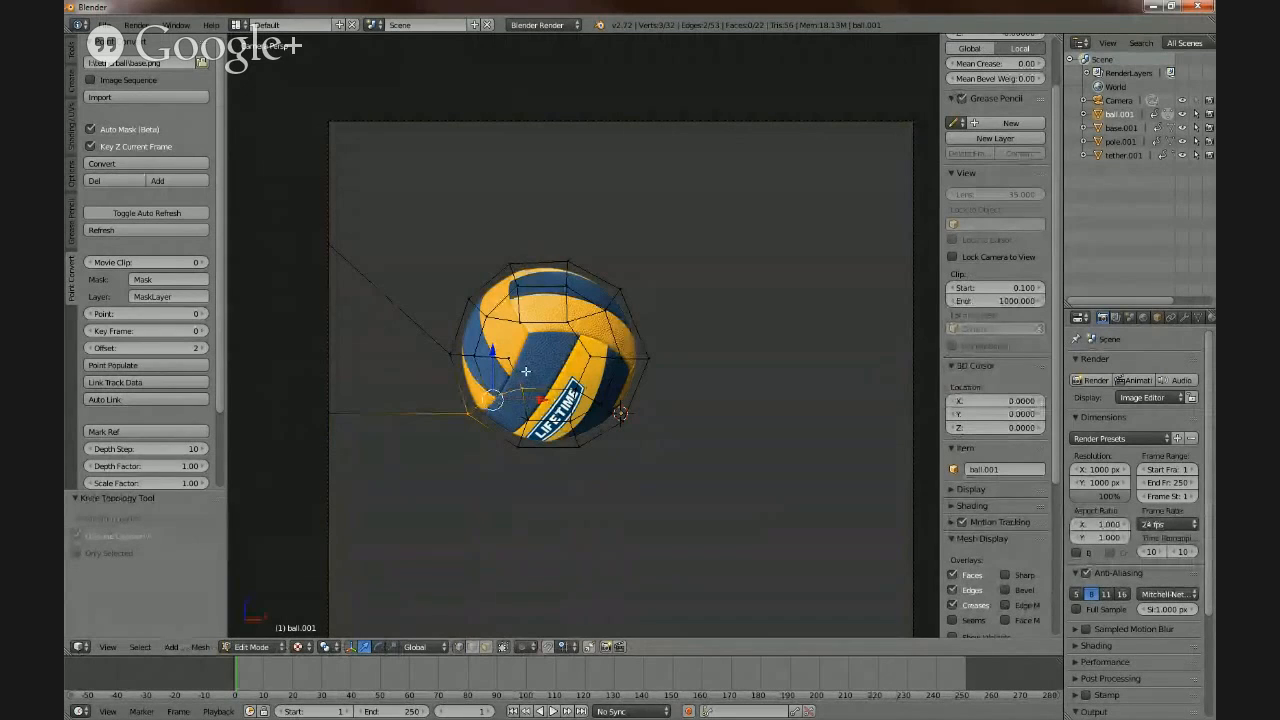
scroll(995, 400, down, 2)
key(a)
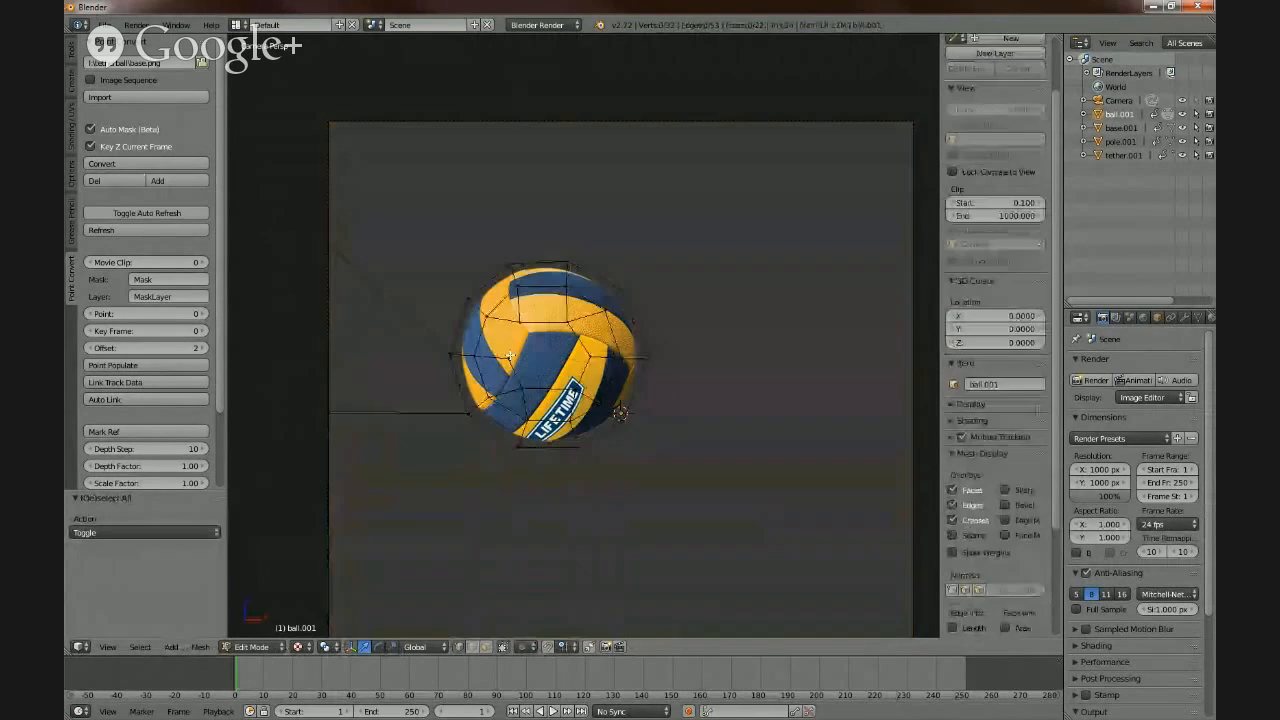
- Close the innermost outline with a knife cut from its upper-left point to its left point, and deselect everything
key(k)
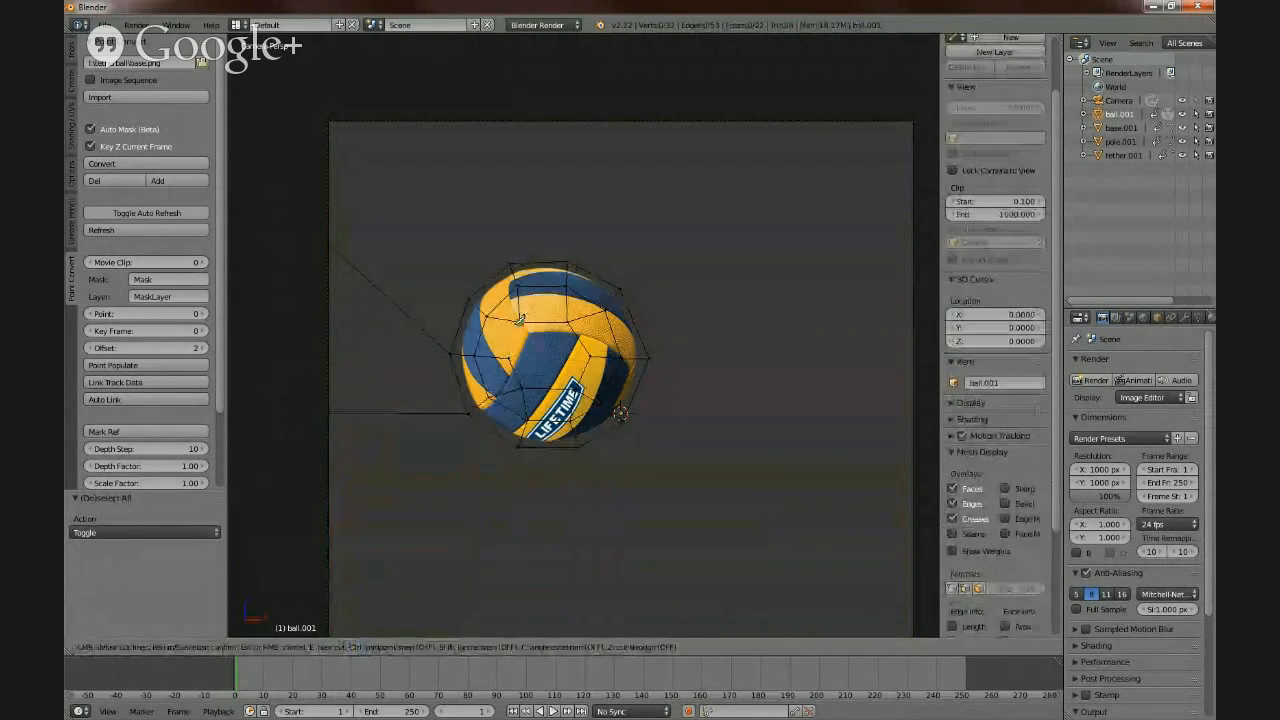
click(520, 321)
click(510, 357)
key(Return)
key(a)
key(a)
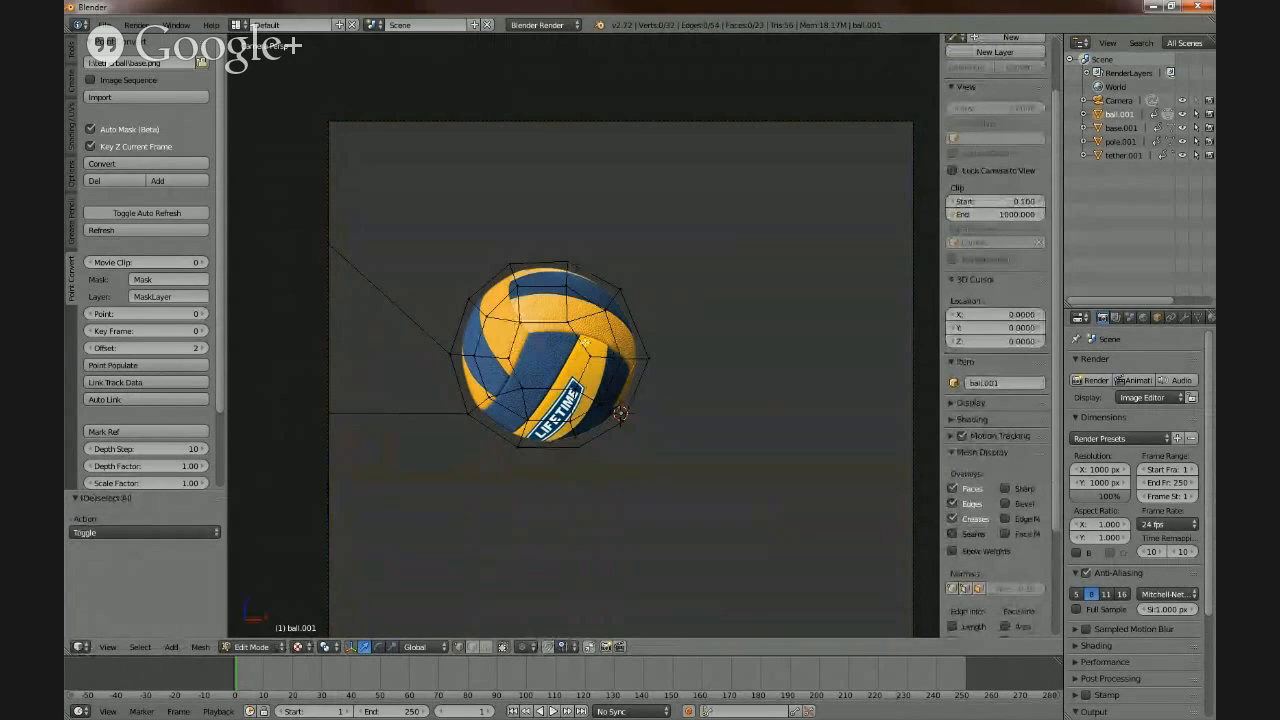
- Knife-cut a new point at the ball's centre, connected to the innermost outline's upper-right point, and clear the selection
key(k)
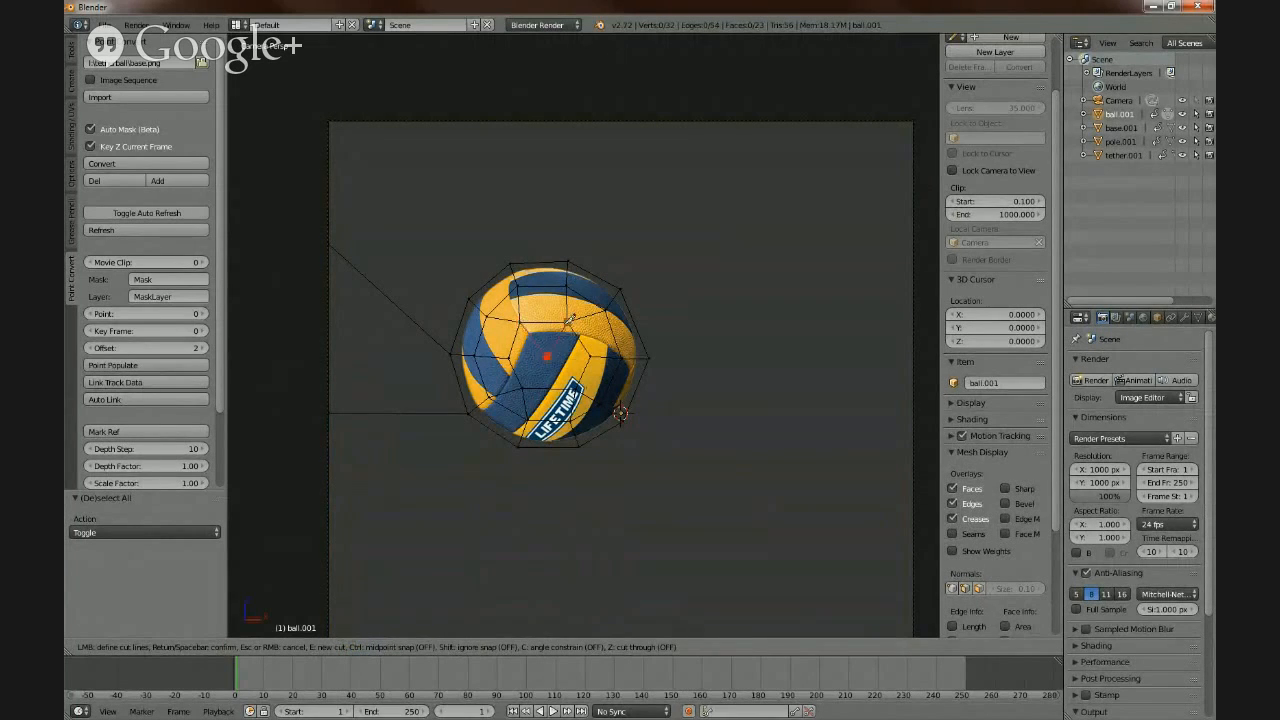
click(567, 321)
key(Return)
key(a)
key(a)
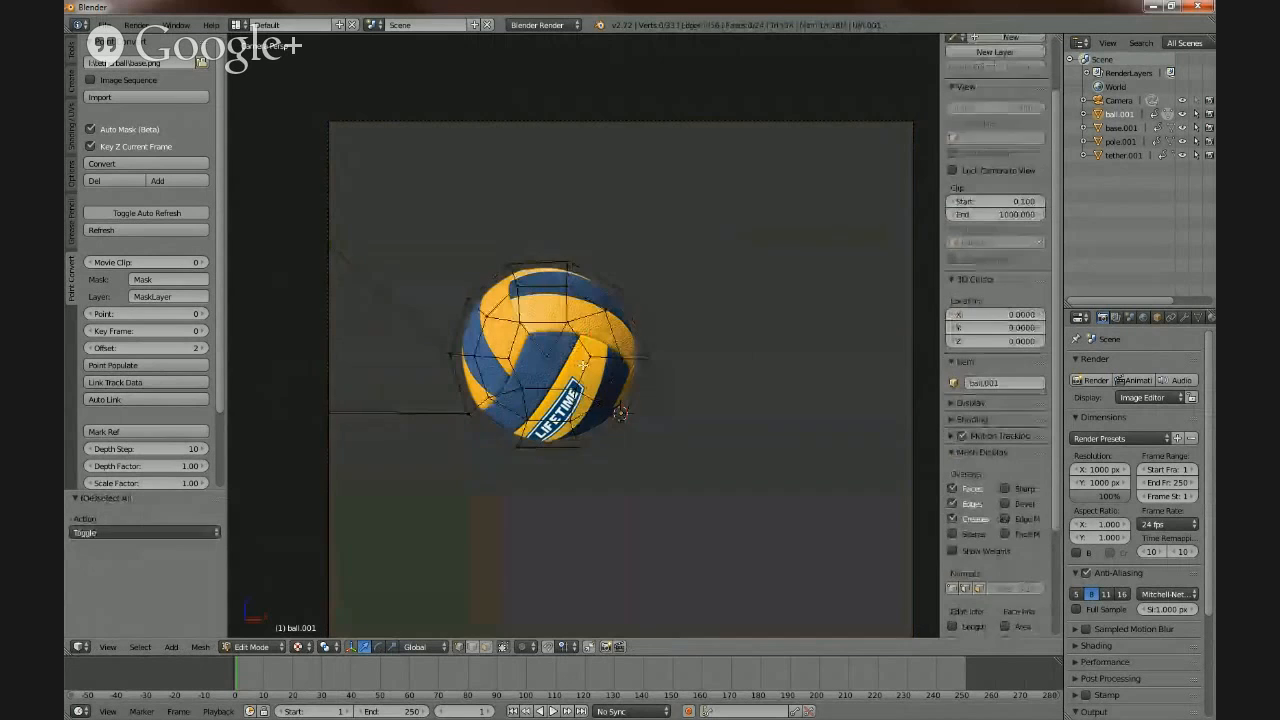
- Knife-cut from the innermost outline's right point to the centre point and back out to its lower-right side, then deselect everything
key(k)
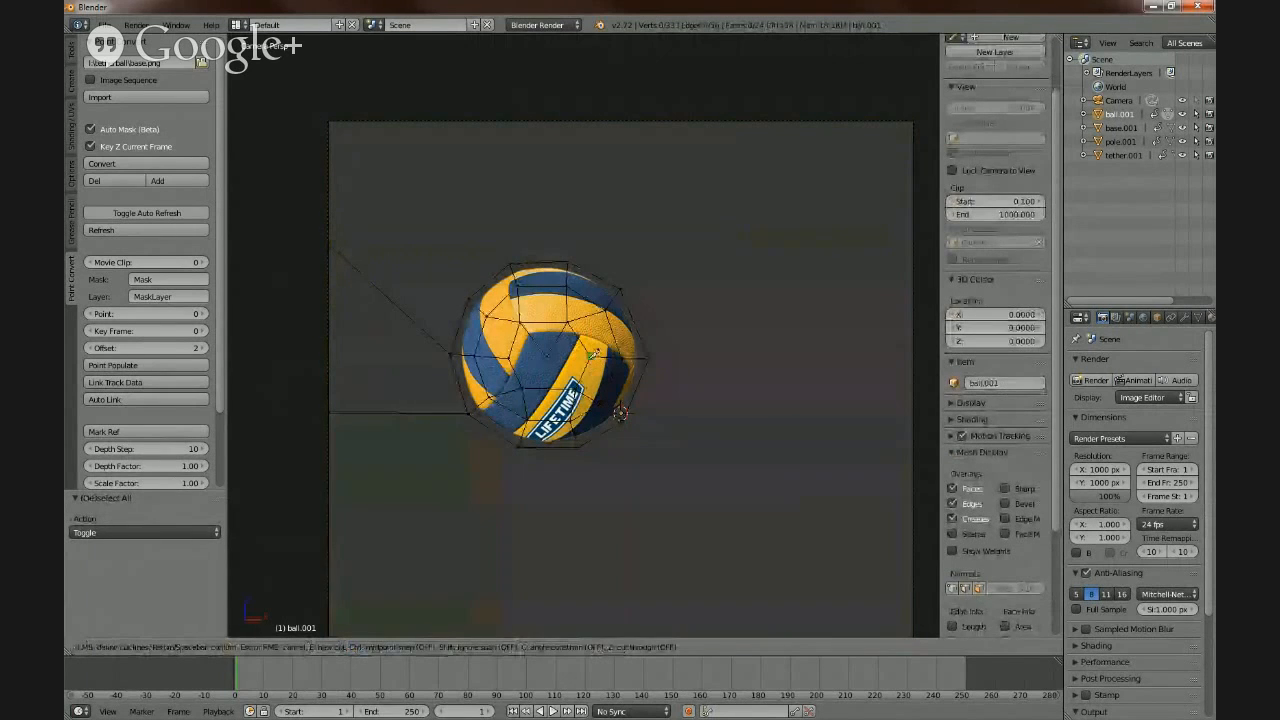
click(547, 356)
click(582, 377)
key(Return)
key(a)
key(a)
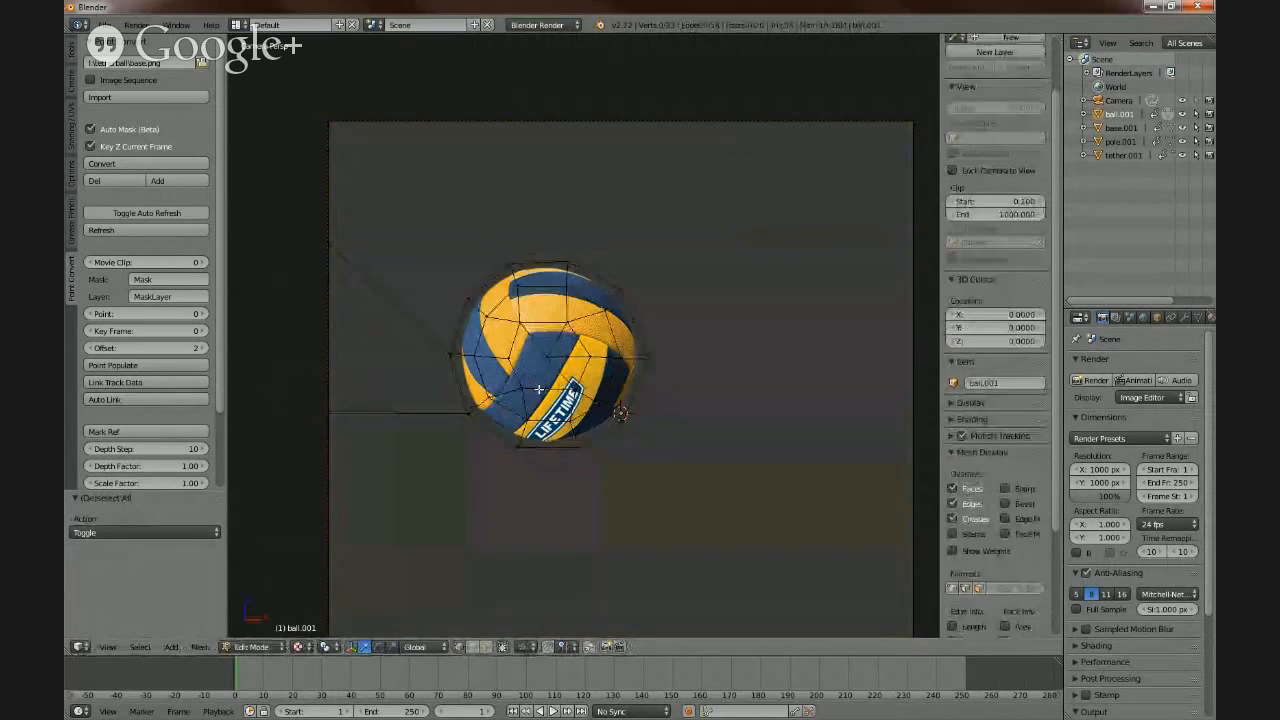
- Knife-cut from the innermost outline's left point to the ball's centre point, then deselect everything
key(k)
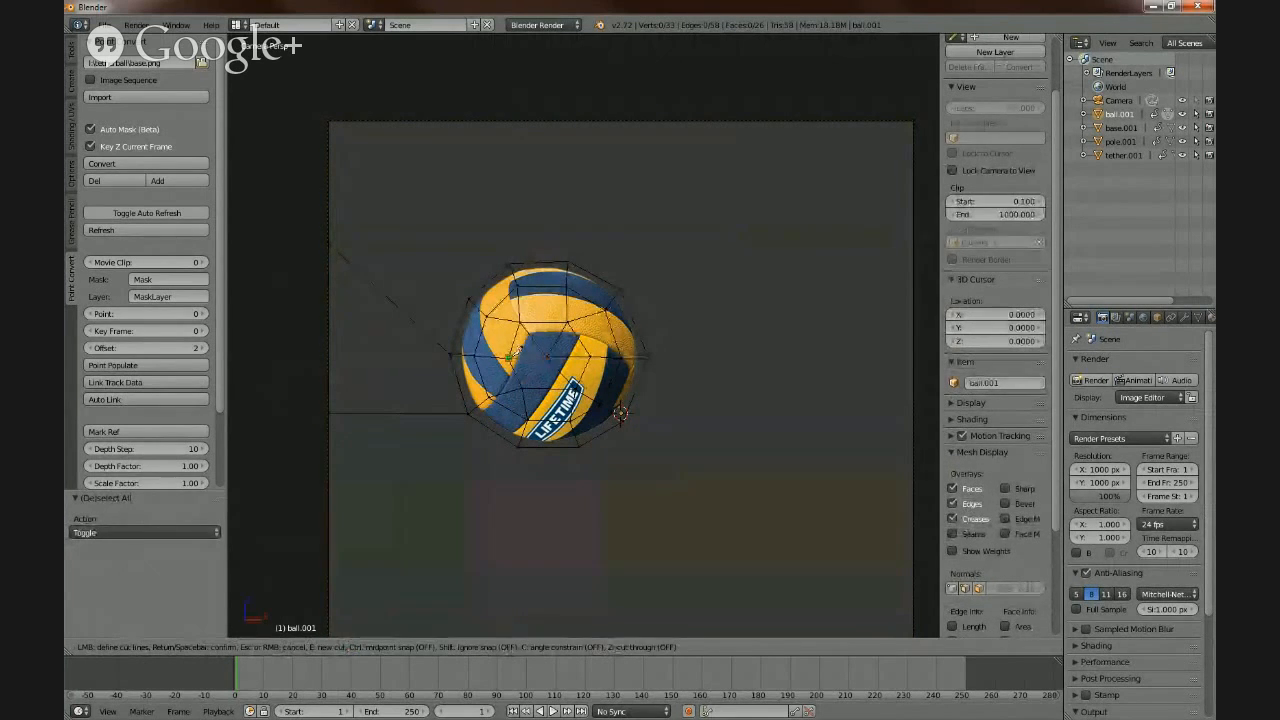
click(509, 357)
key(Return)
key(a)
key(a)
key(a)
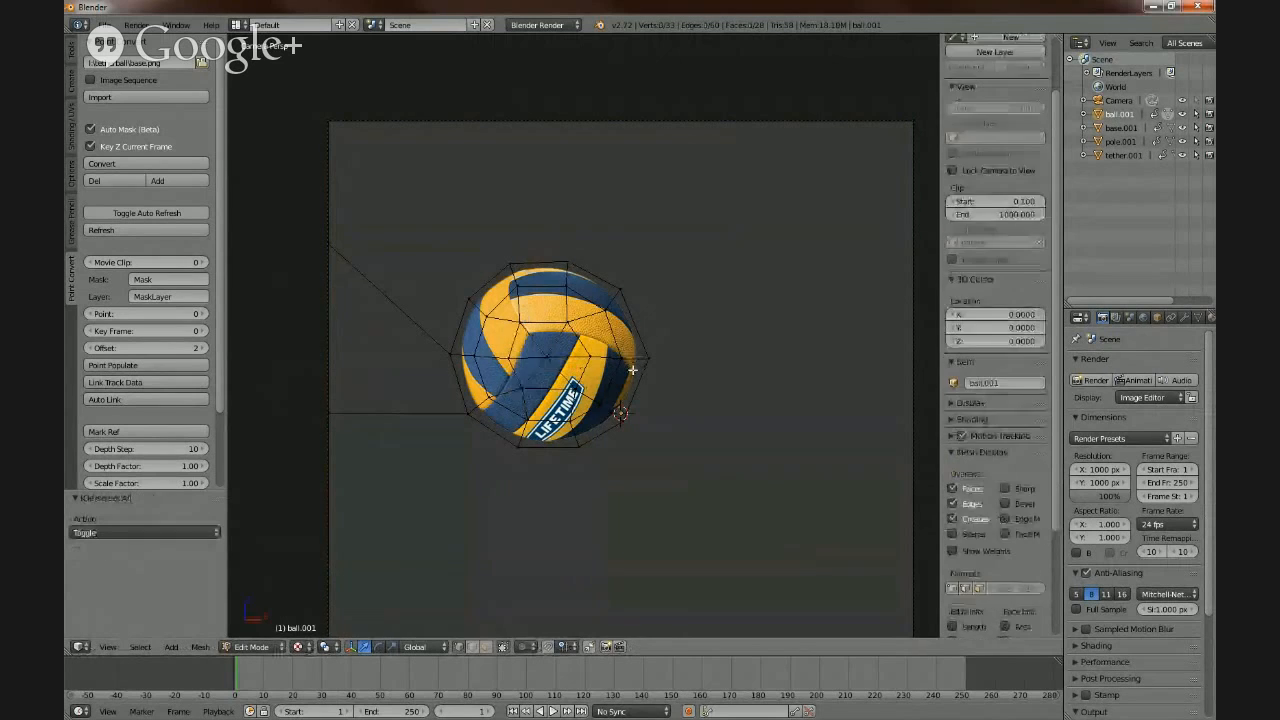
key(space)
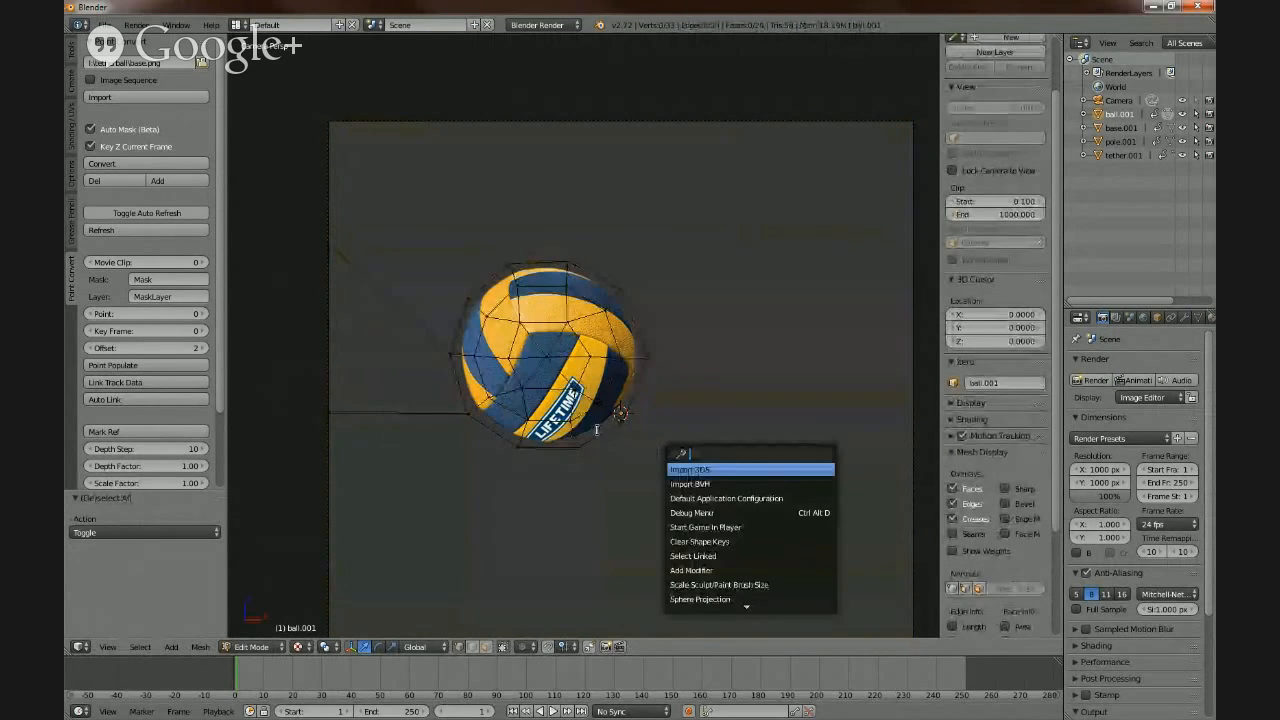
key(Escape)
key(a)
key(a)
key(a)
key(a)
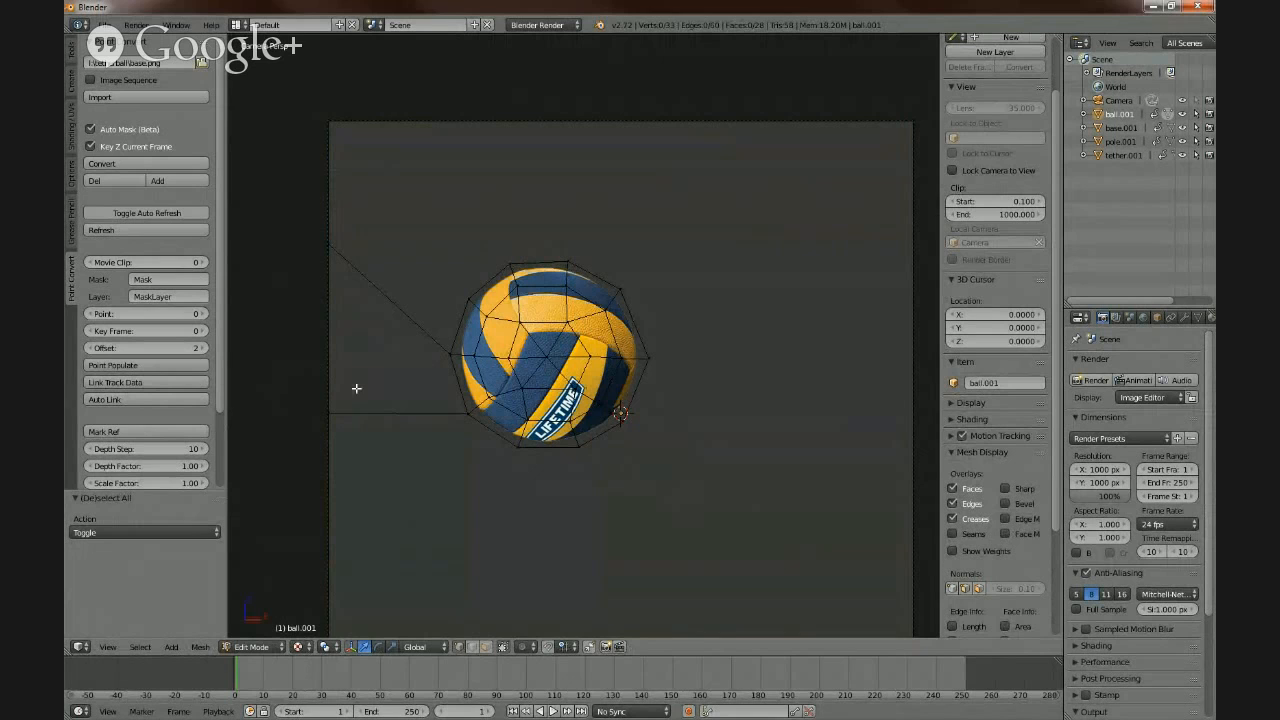
- In face selection mode, select the two faces of the image plane outside the ball's outer outline and delete them
click(487, 648)
key(a)
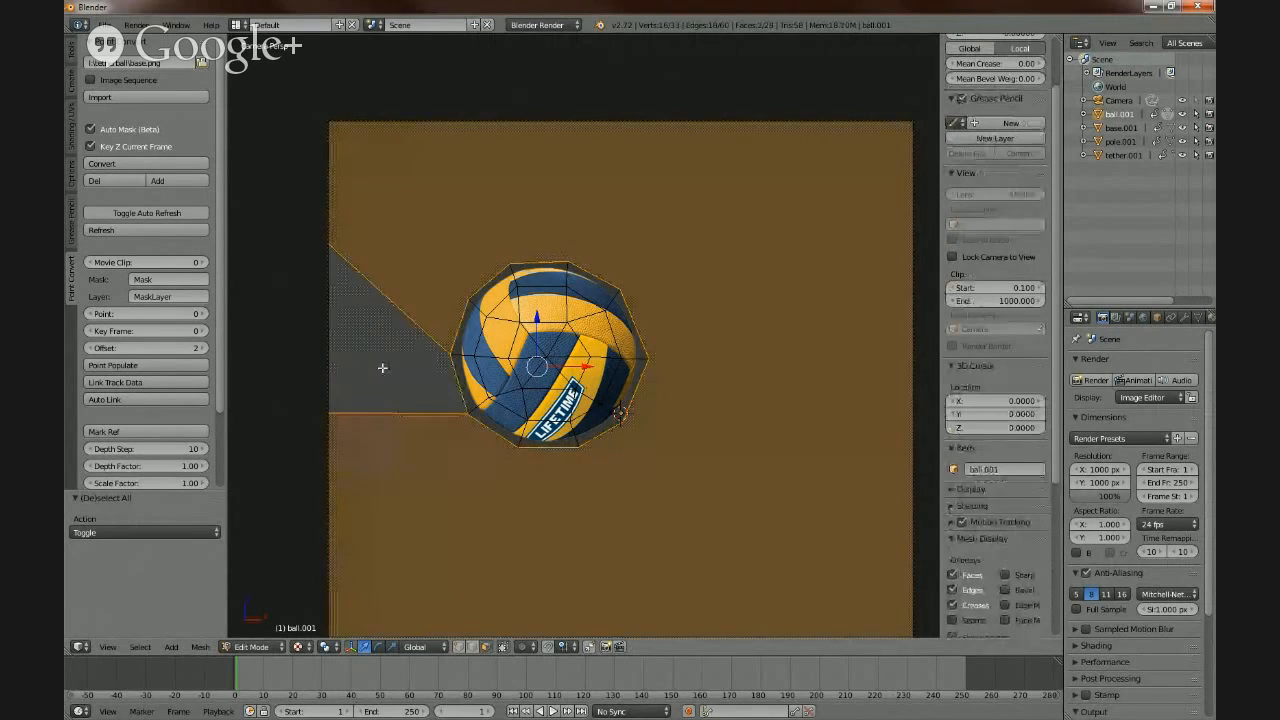
key(x)
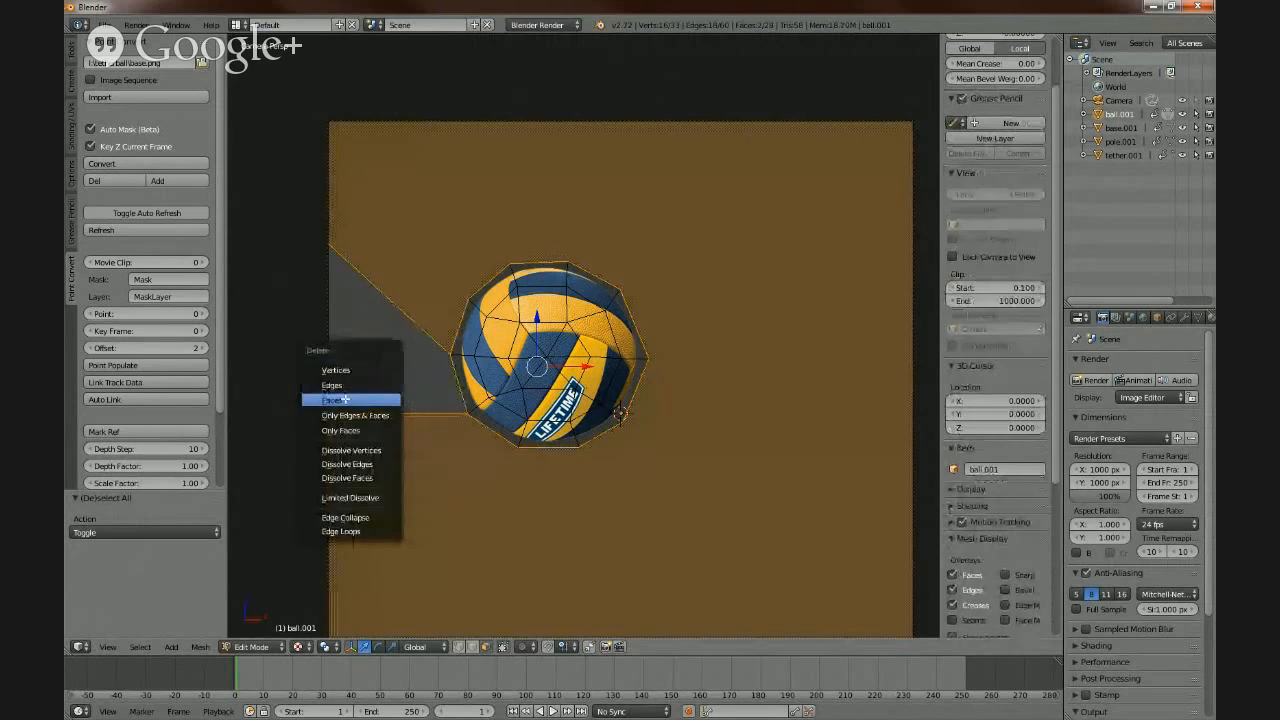
click(380, 397)
scroll(545, 461, down, 1)
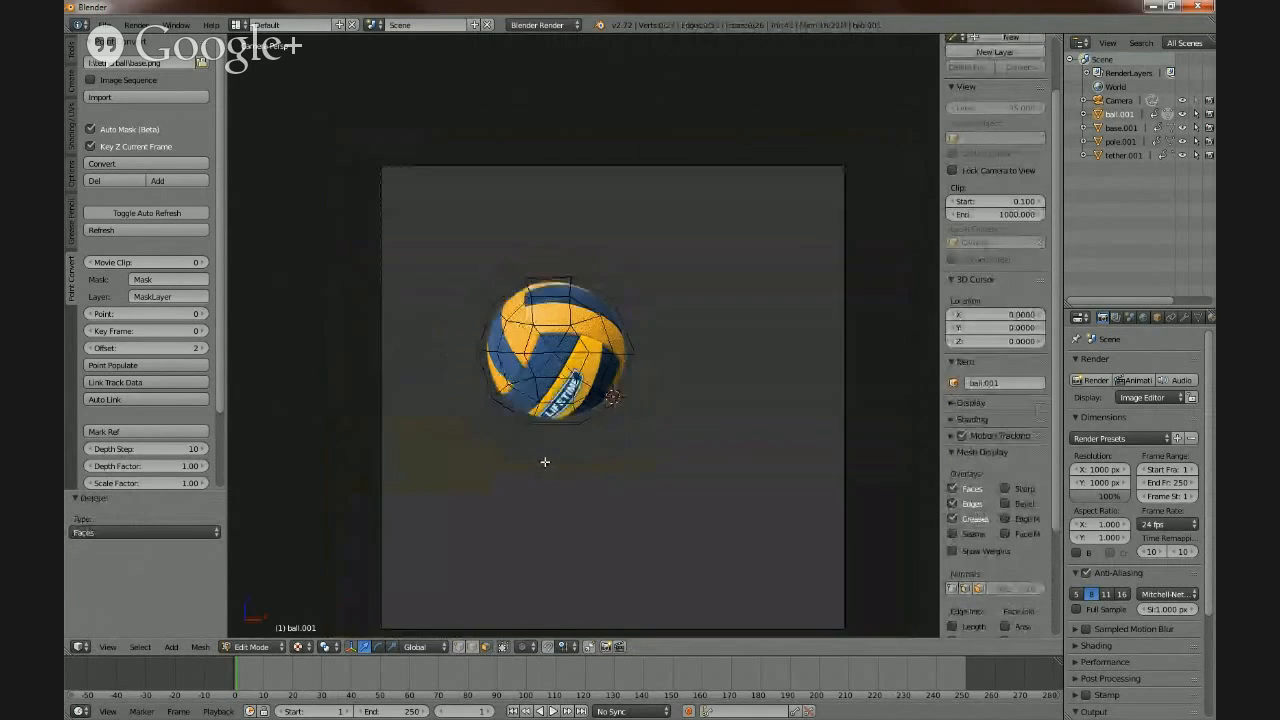
scroll(545, 461, up, 2)
scroll(545, 461, down, 1)
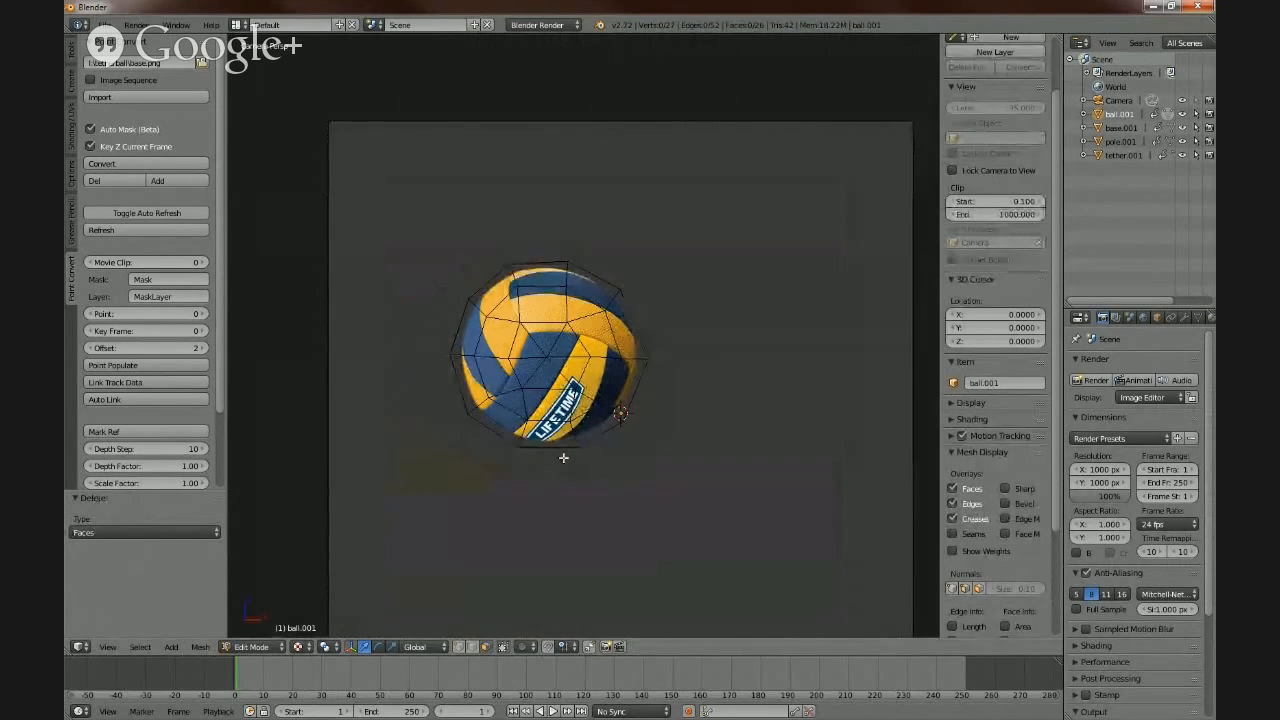
- Return the ball to Object Mode, turn off Auto Mask and convert the trimmed ball mesh into a depth-controlled layer
key(Tab)
middle_drag(468, 447, 506, 427)
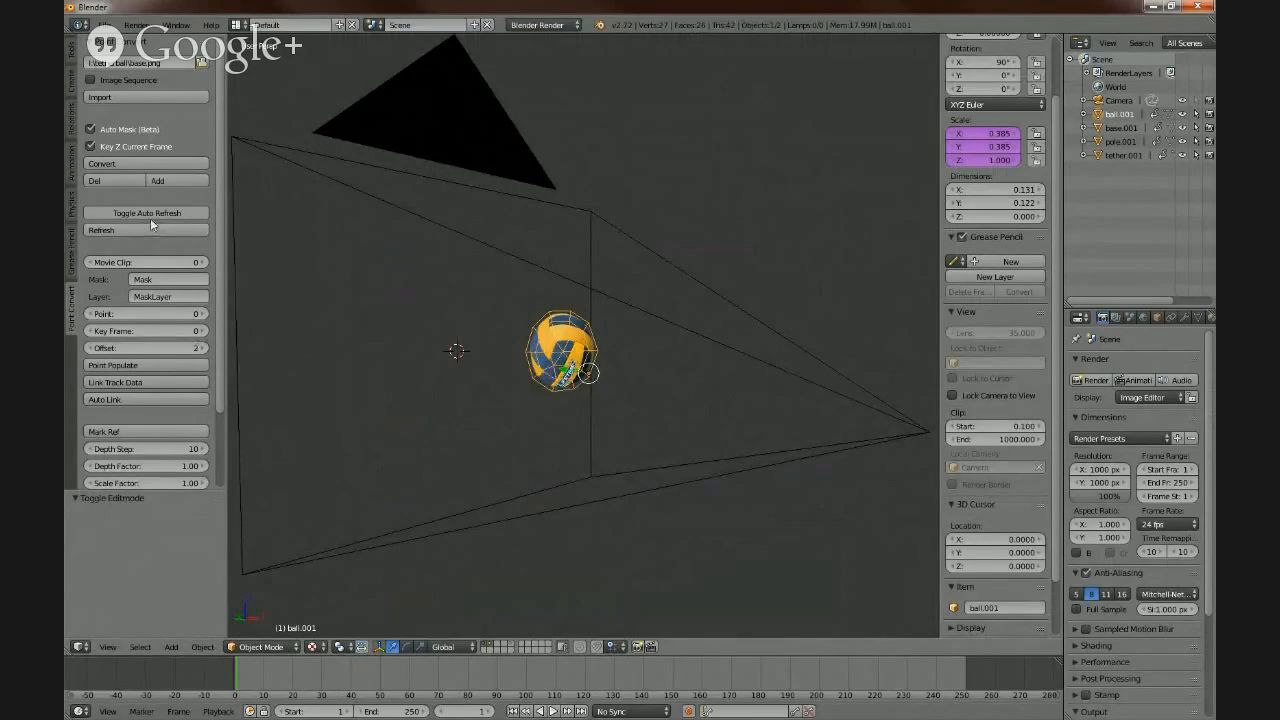
click(92, 129)
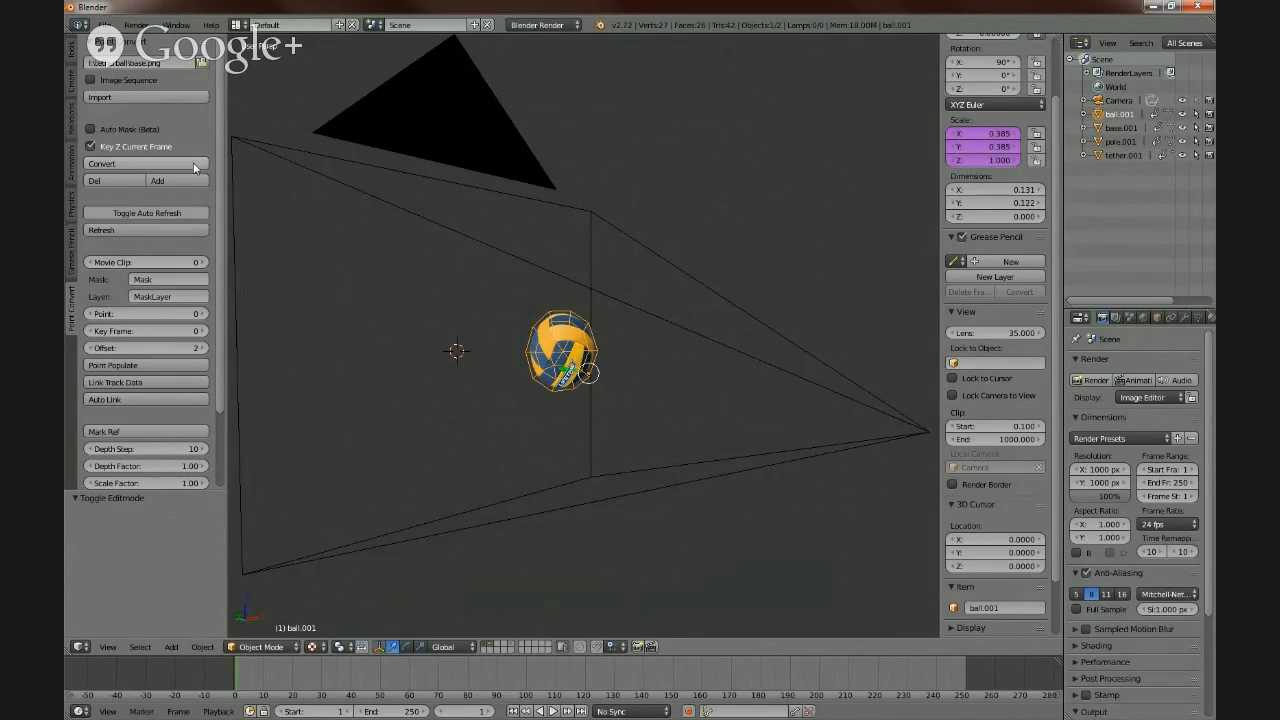
click(137, 164)
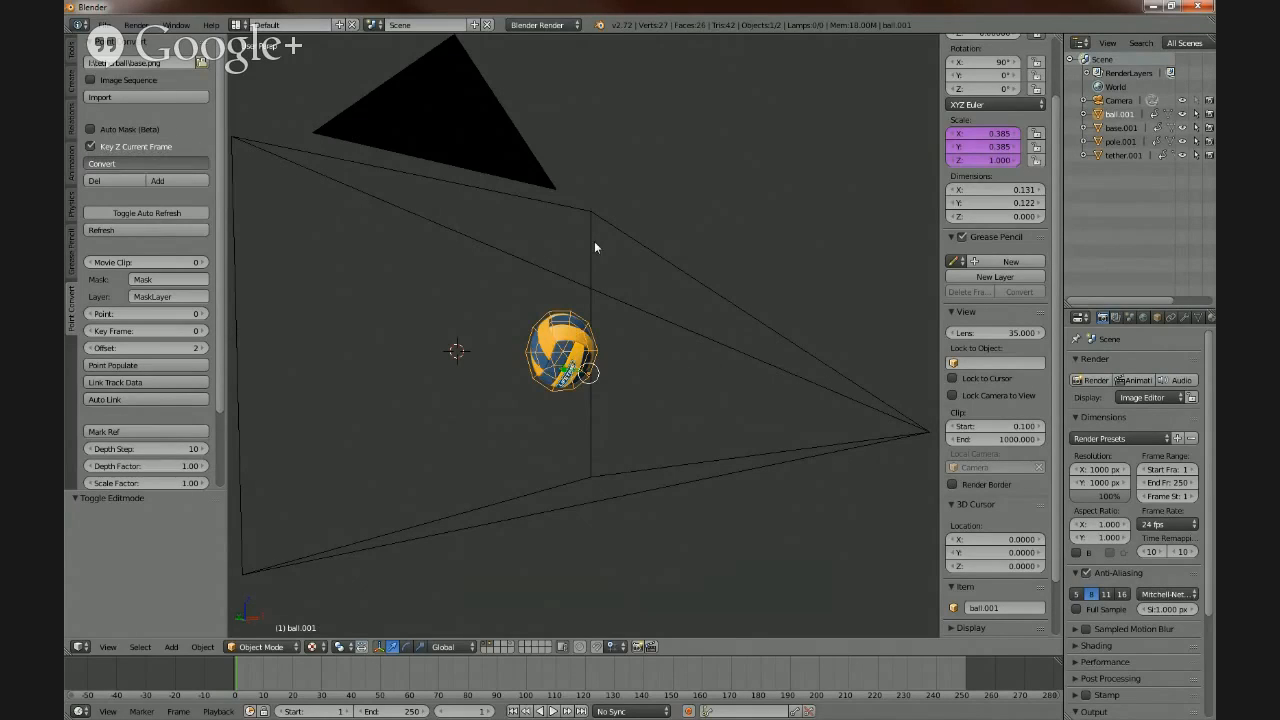
- Move the ball layer's control frame -0.028 along the Y axis
mouse_move(583, 237)
middle_down()
mouse_move(526, 260)
mouse_move(574, 240)
middle_up()
scroll(574, 240, up, 2)
middle_drag(554, 329, 590, 351)
scroll(590, 351, down, 2)
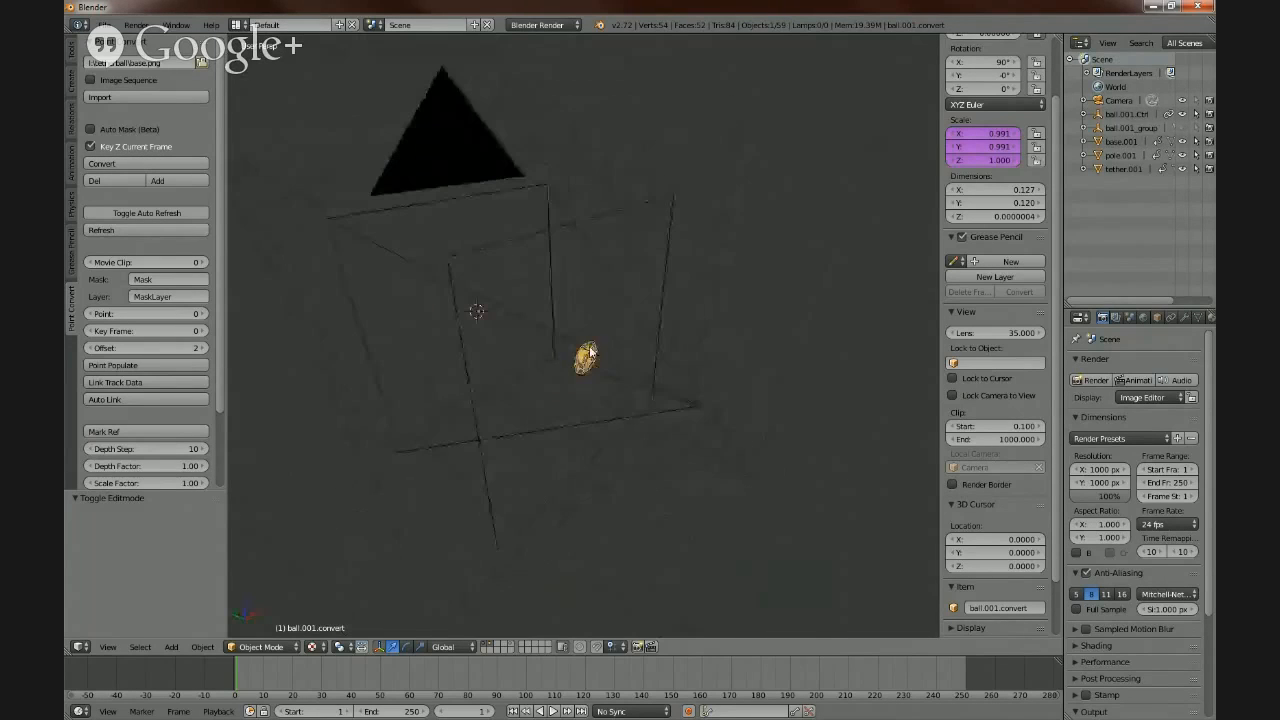
right_click(515, 443)
key(g)
key(y)
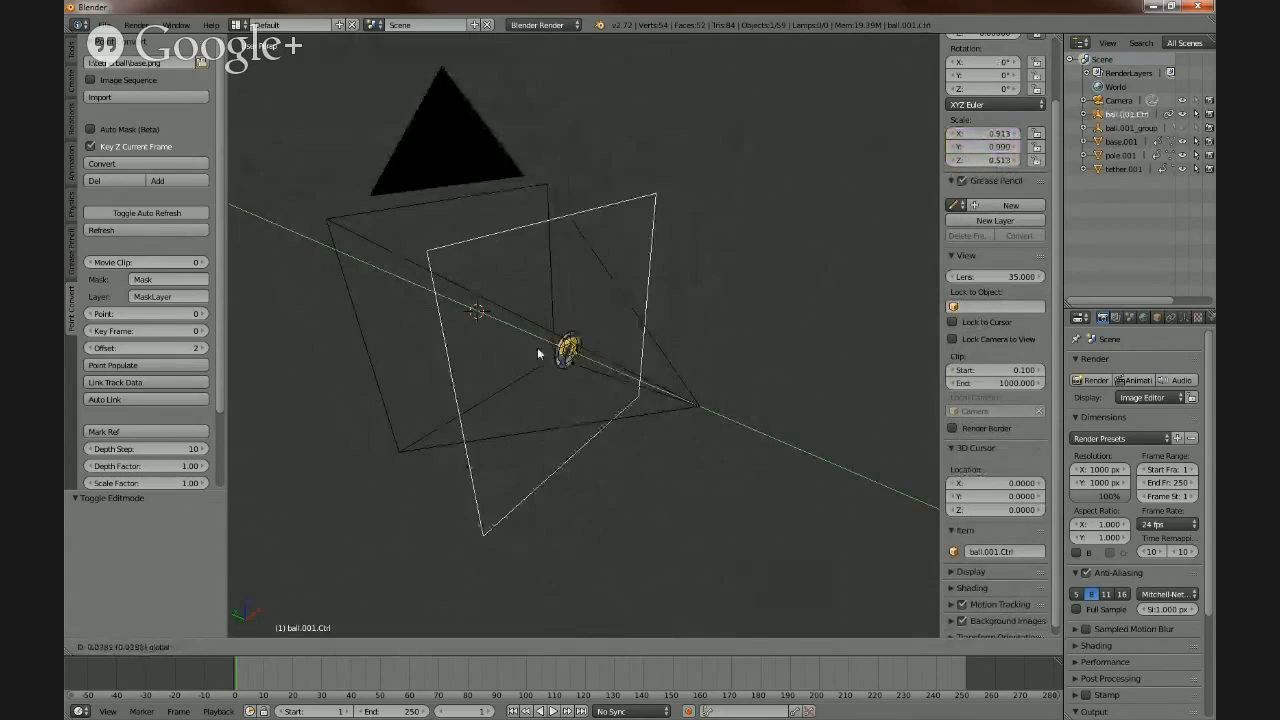
click(563, 351)
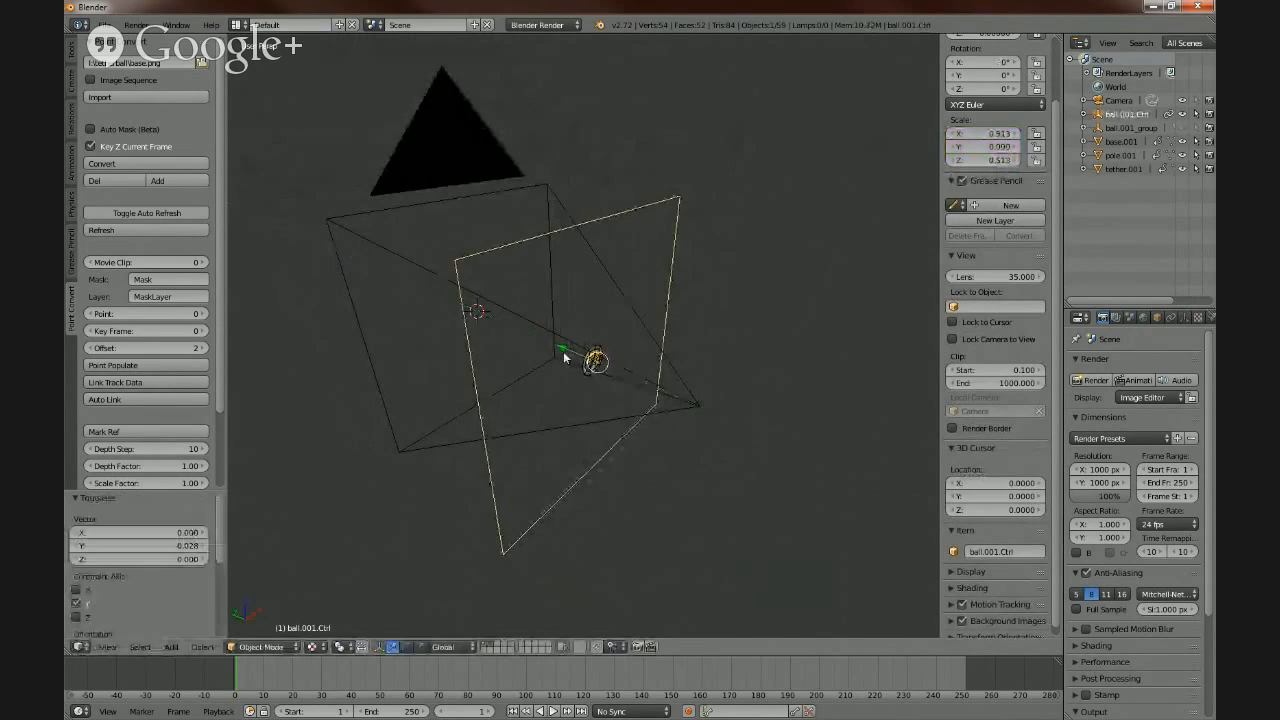
- Select a single control point on the ball's mesh
middle_drag(563, 351, 634, 396)
scroll(634, 396, up, 5)
right_click(557, 352)
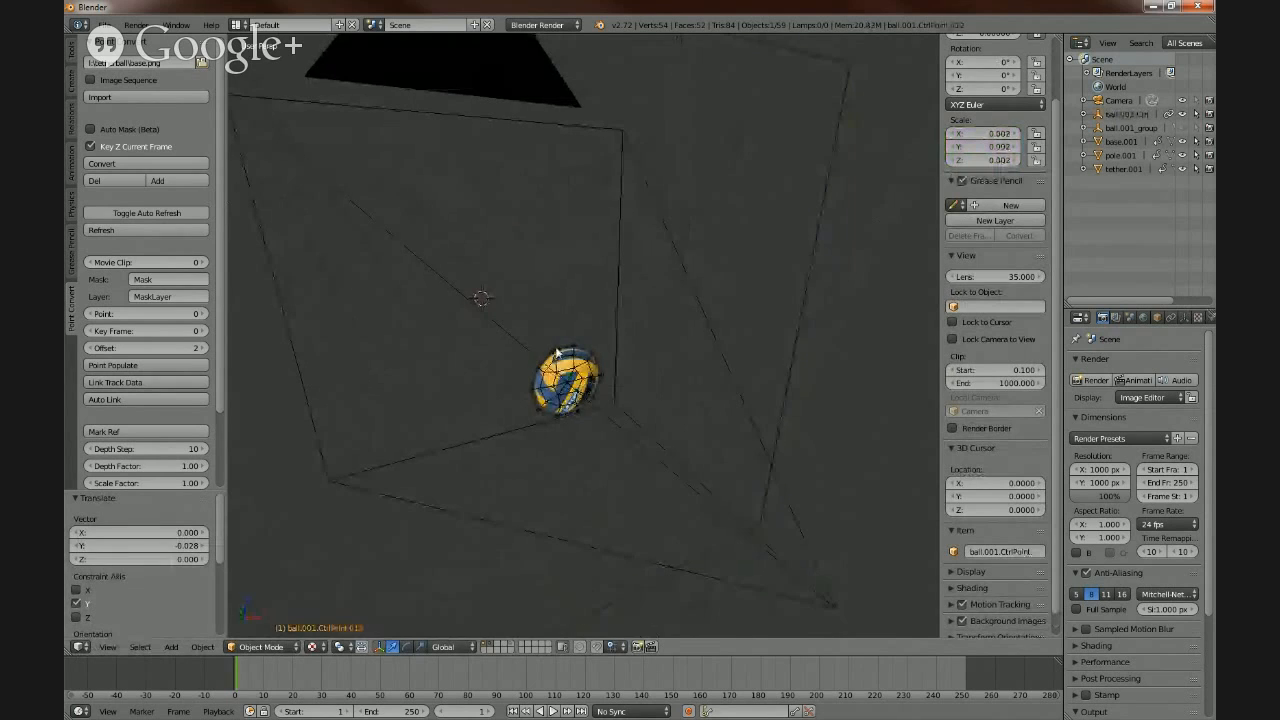
right_click(561, 366)
scroll(556, 356, up, 4)
right_click(541, 427)
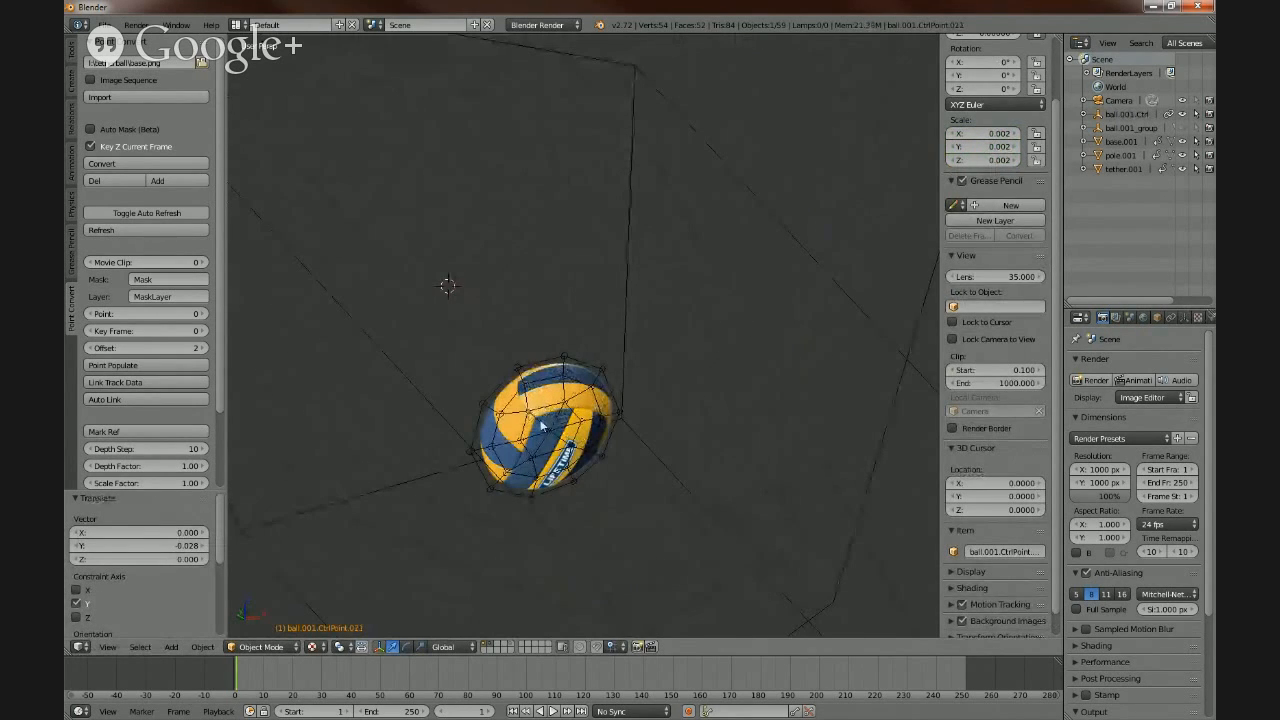
scroll(602, 406, down, 3)
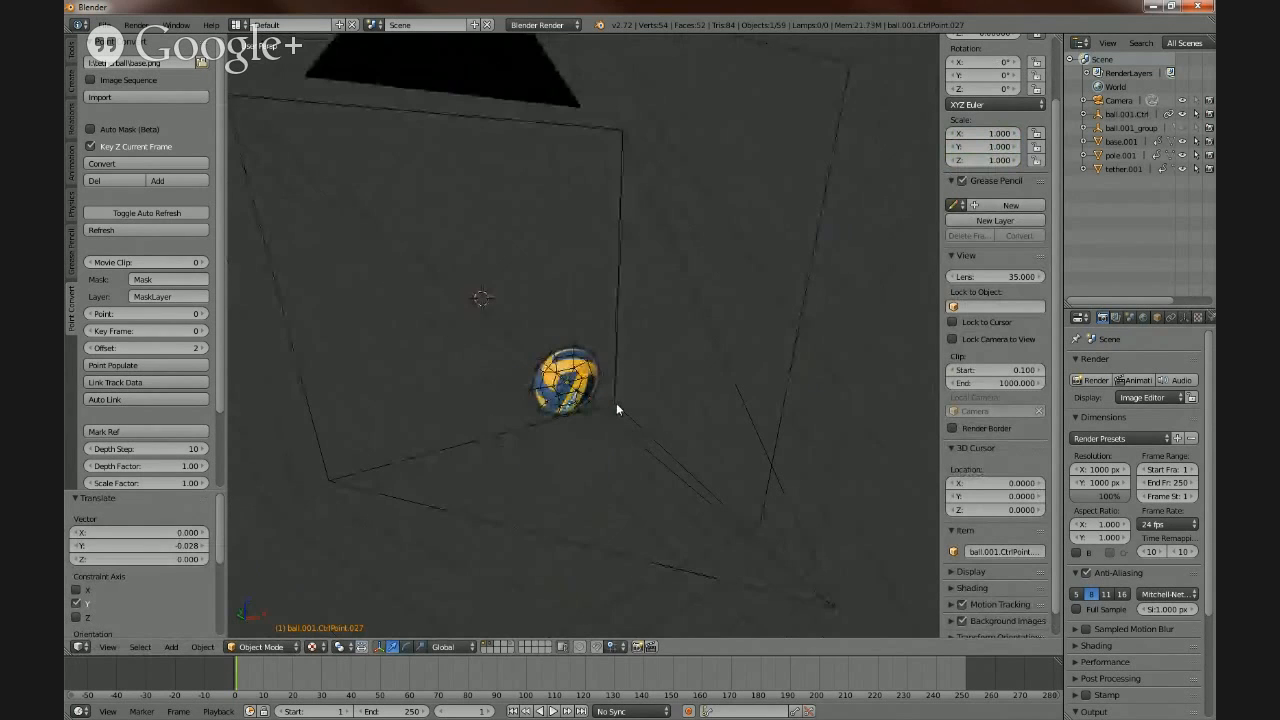
- Split off a narrow area beside the 3D view, make it a Graph Editor and frame the control point's depth curve
middle_drag(592, 386, 766, 329)
drag(1063, 37, 903, 71)
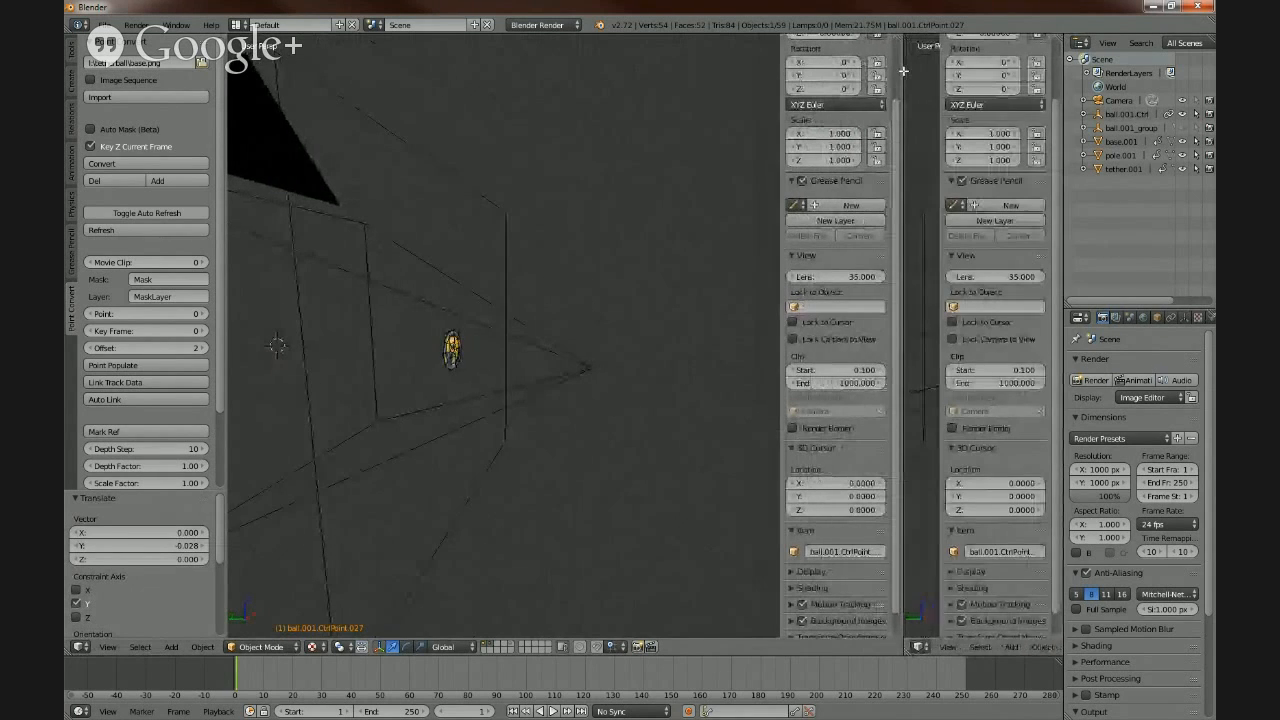
click(920, 647)
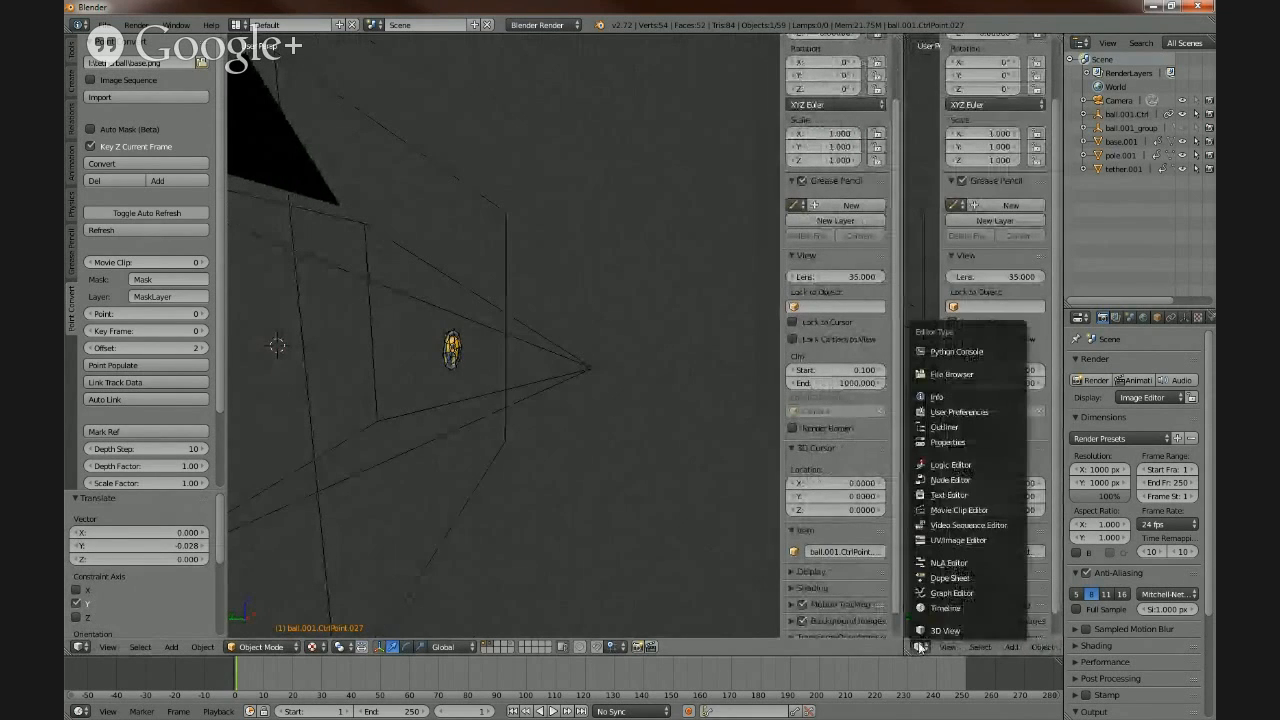
click(938, 593)
drag(904, 196, 927, 196)
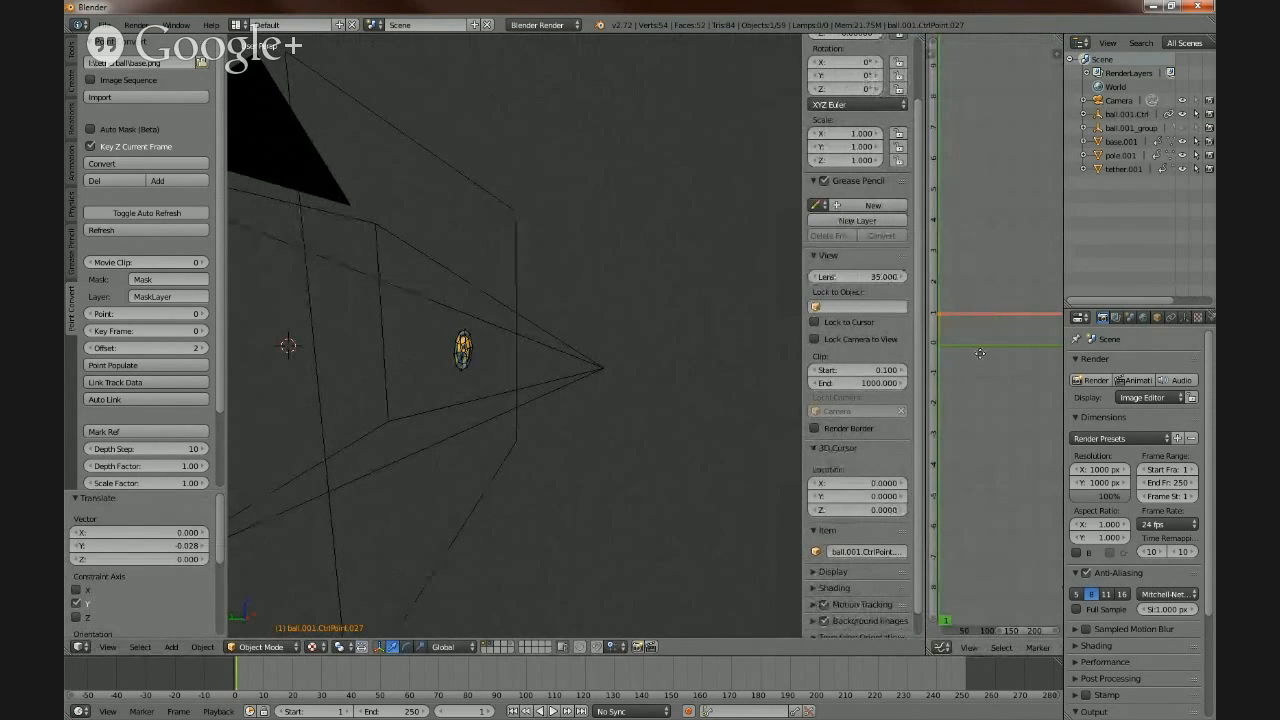
middle_drag(982, 354, 1024, 354)
scroll(1014, 278, down, 7)
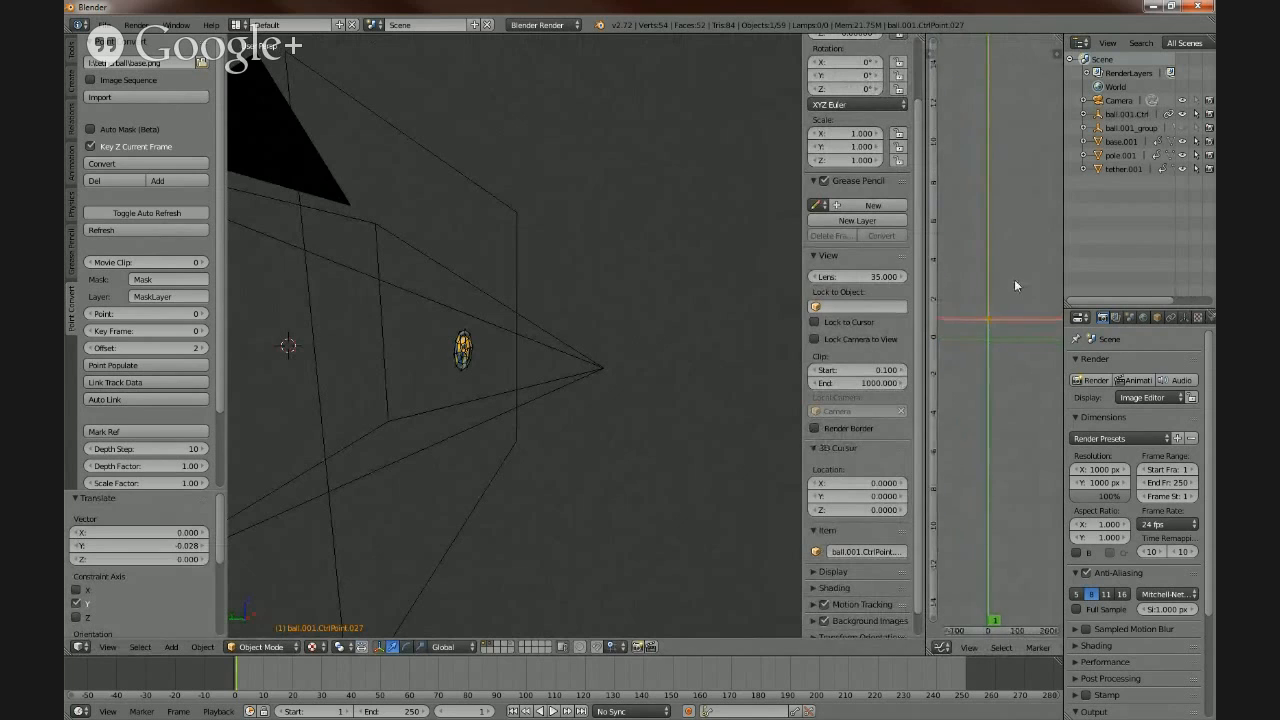
scroll(1003, 268, down, 2)
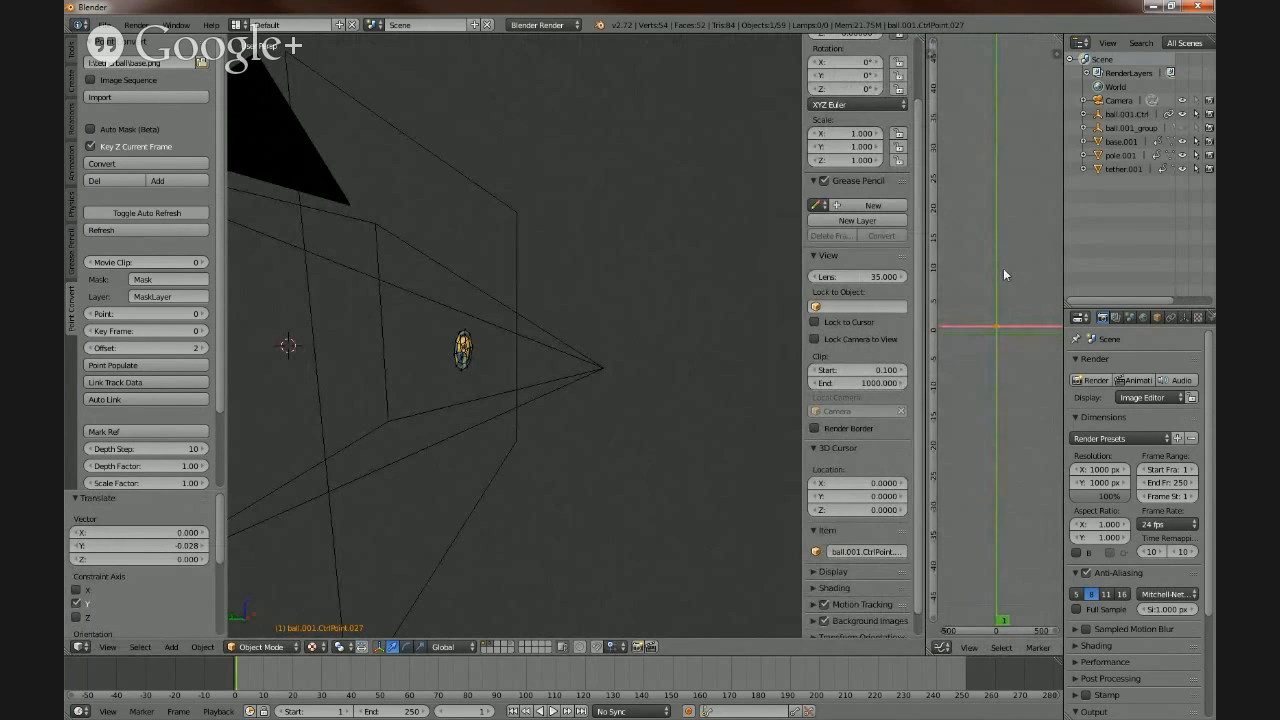
middle_drag(1008, 204, 997, 340)
scroll(1004, 330, down, 2)
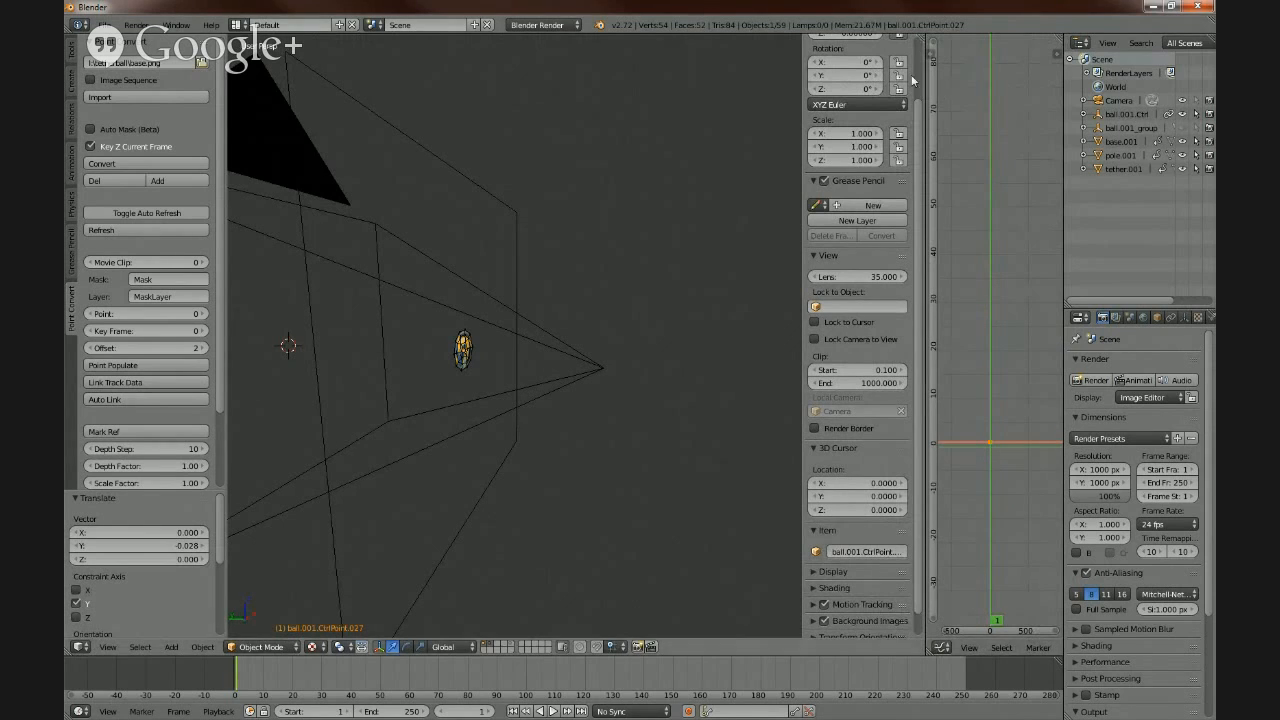
middle_drag(1022, 447, 996, 424)
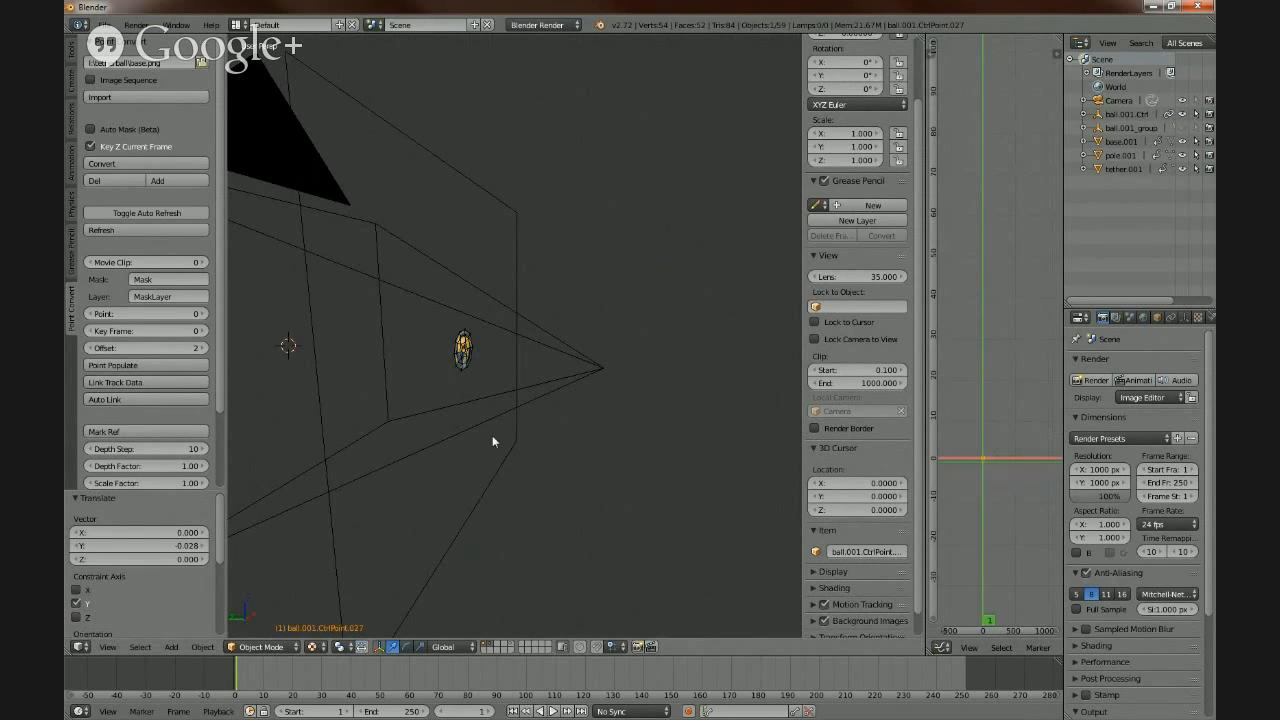
- Examine the flat ball mesh and its control points from several angles and through the camera
scroll(581, 455, up, 3)
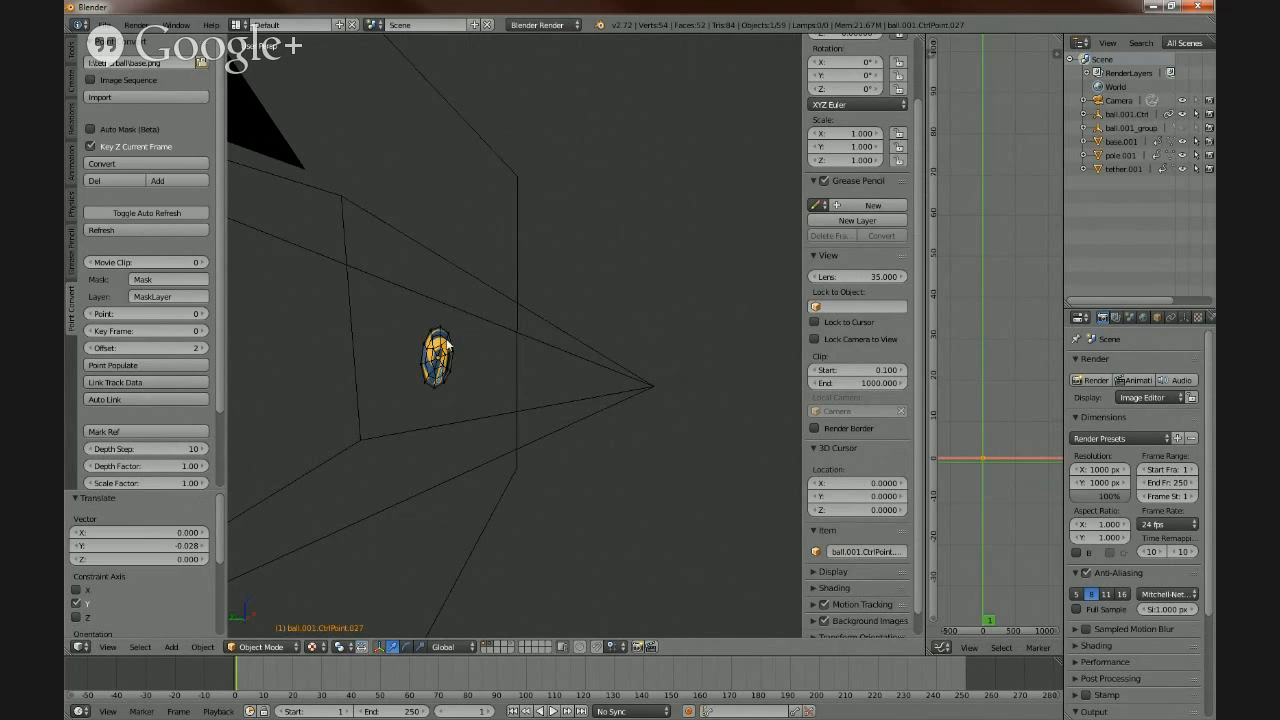
middle_drag(505, 391, 597, 364)
scroll(437, 382, up, 4)
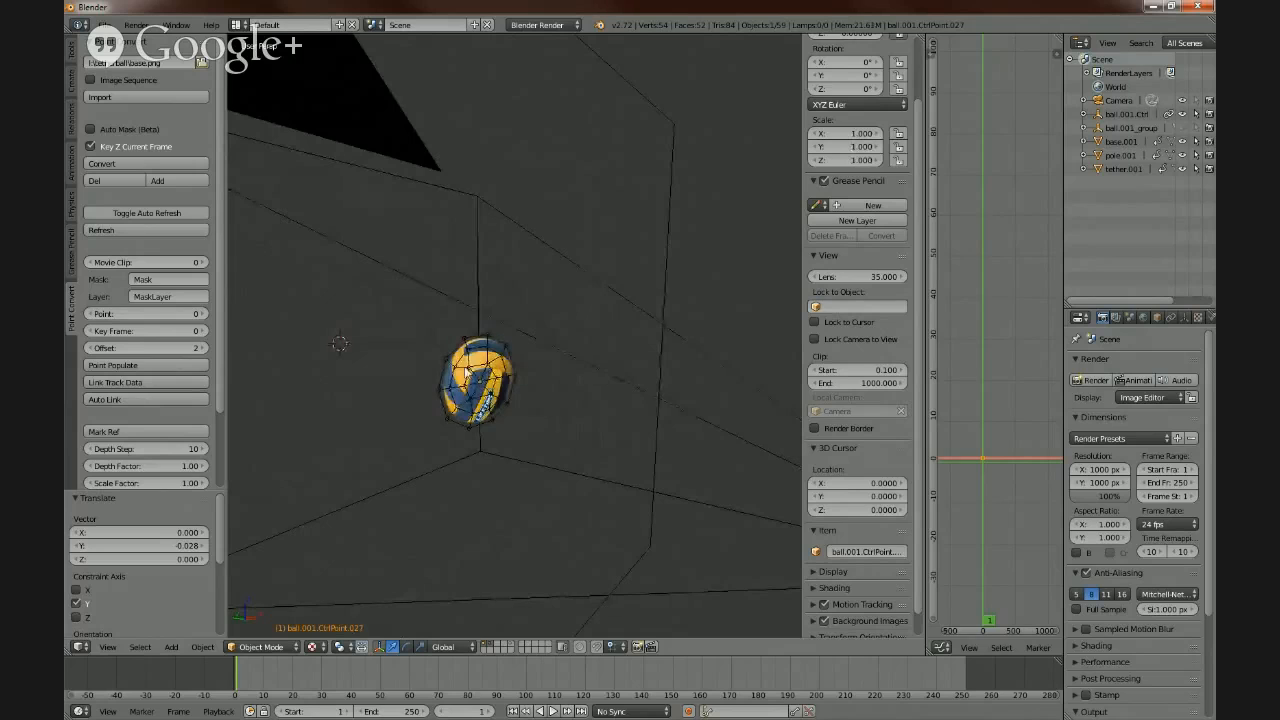
middle_drag(466, 372, 657, 491)
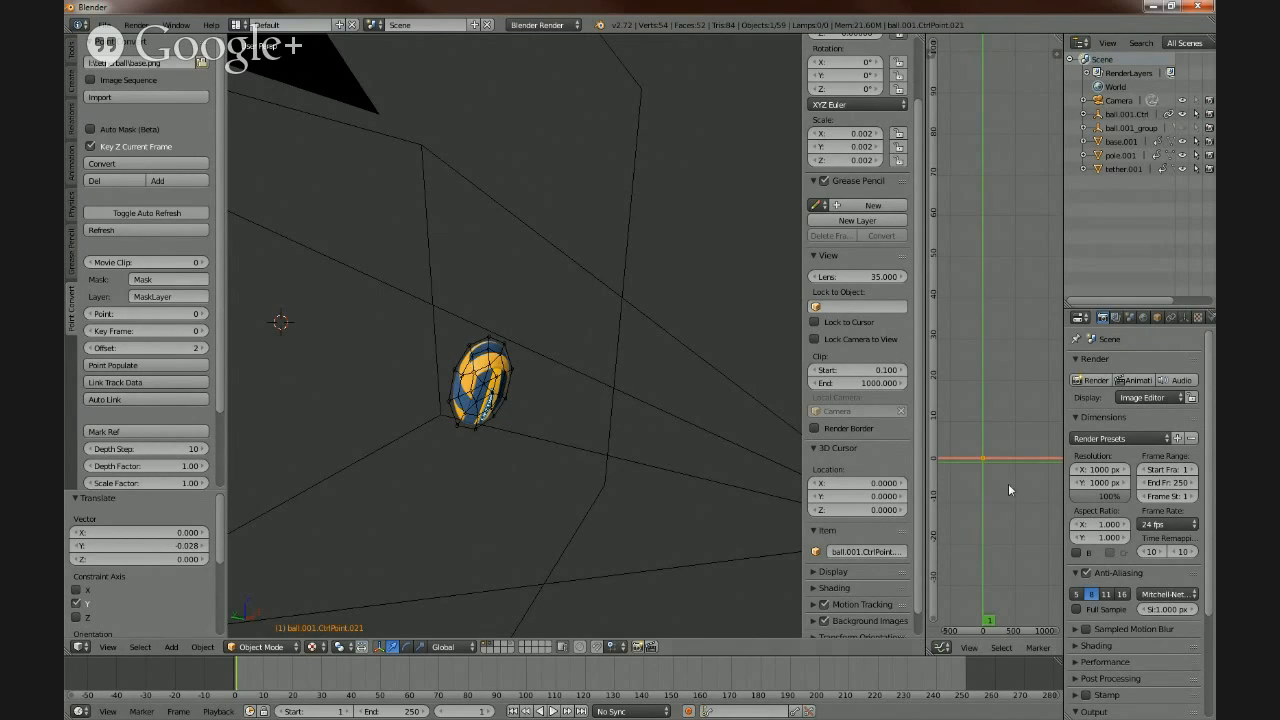
middle_drag(666, 486, 566, 449)
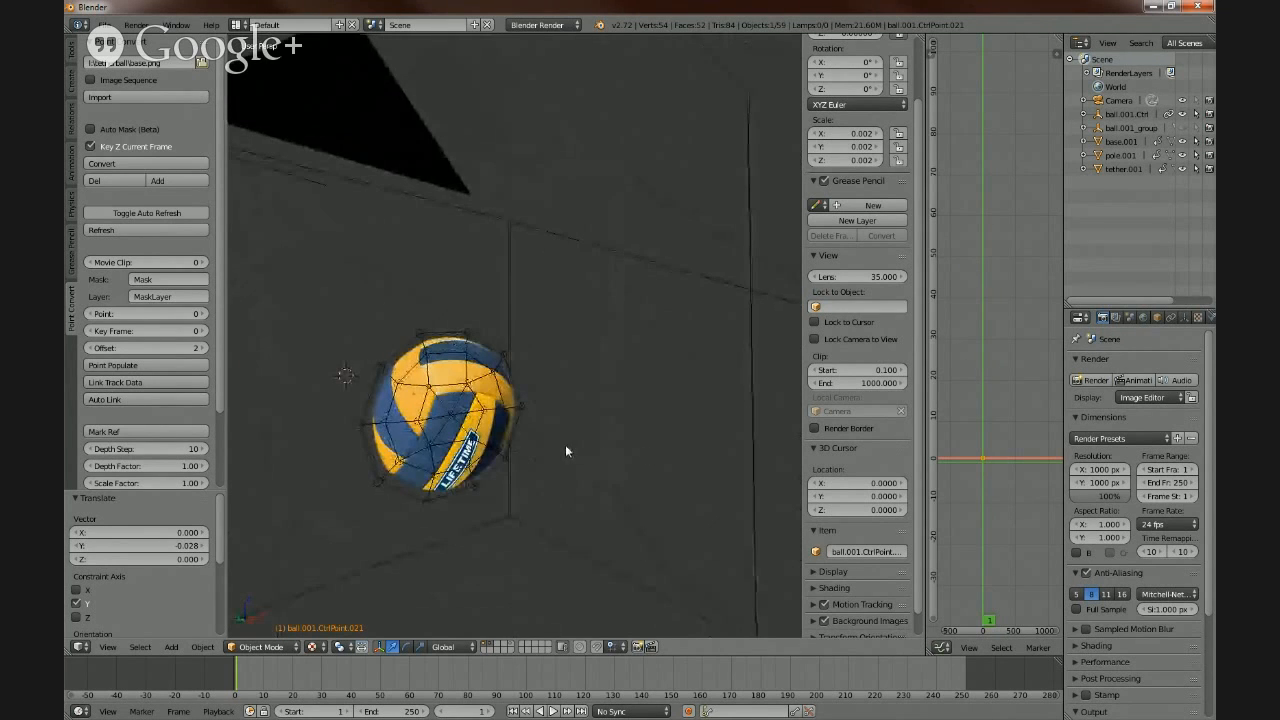
key(KP_0)
scroll(471, 345, up, 1)
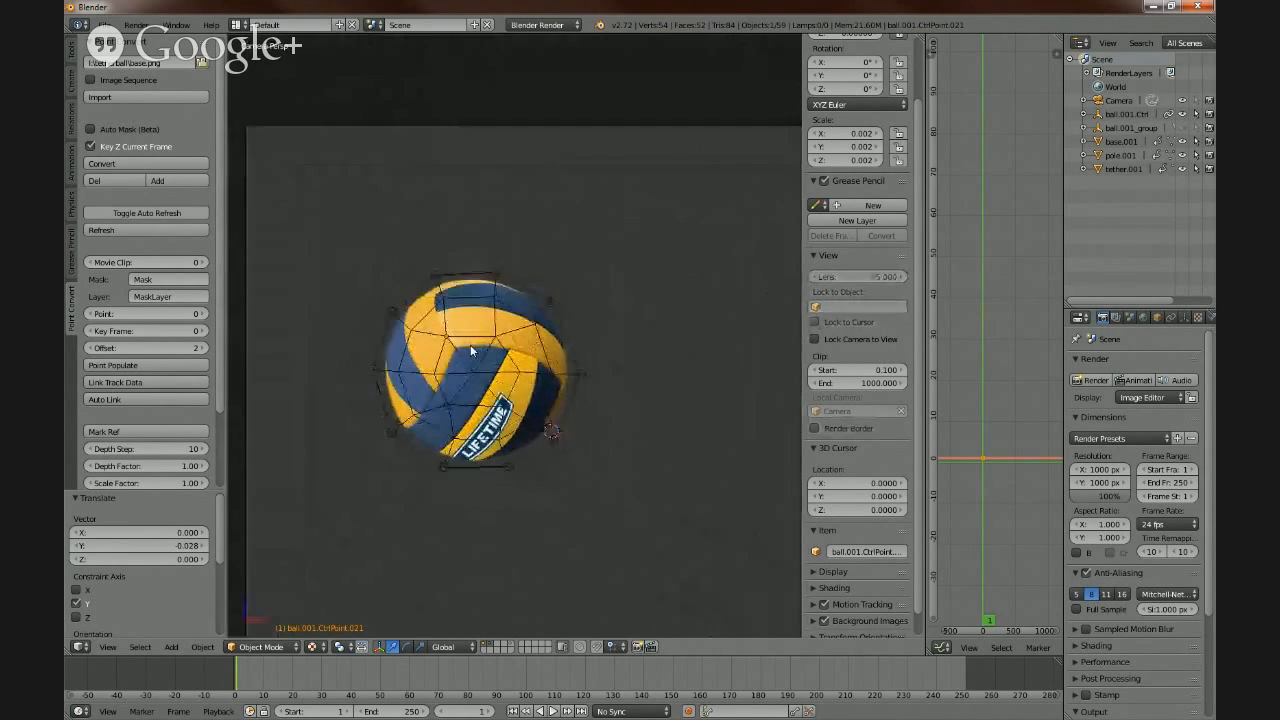
scroll(470, 346, down, 3)
scroll(510, 360, up, 2)
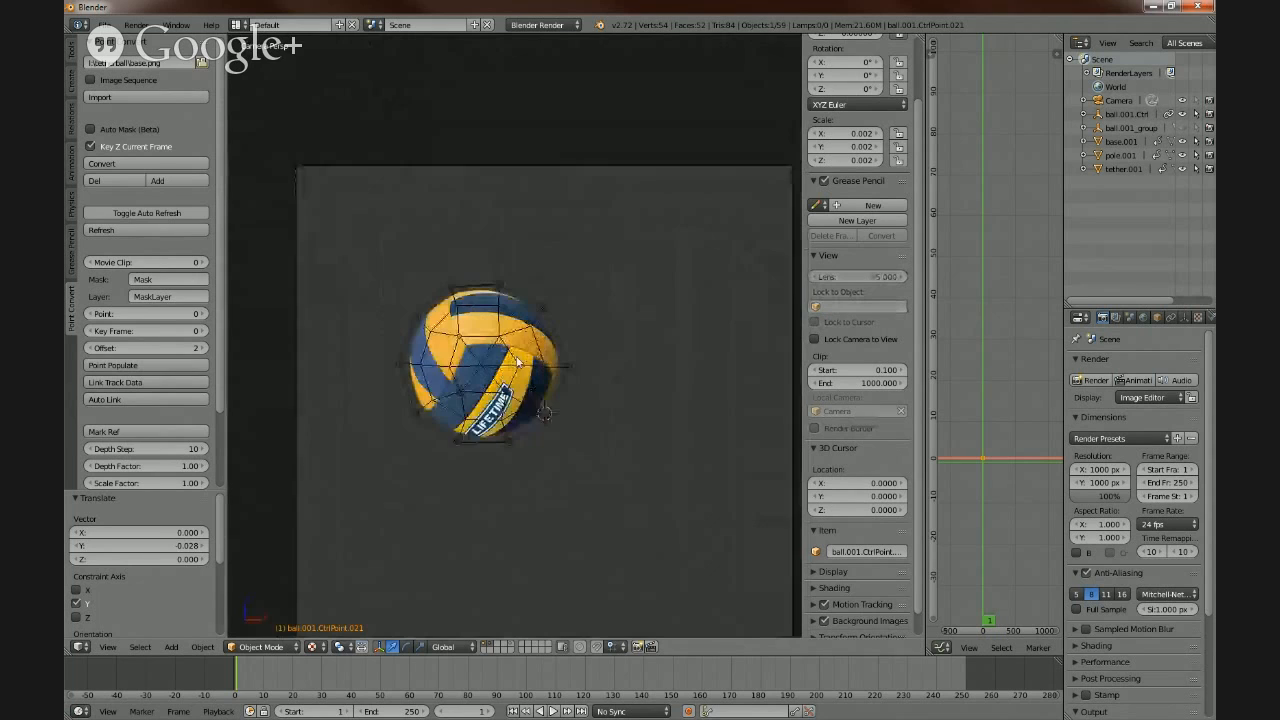
scroll(517, 362, up, 1)
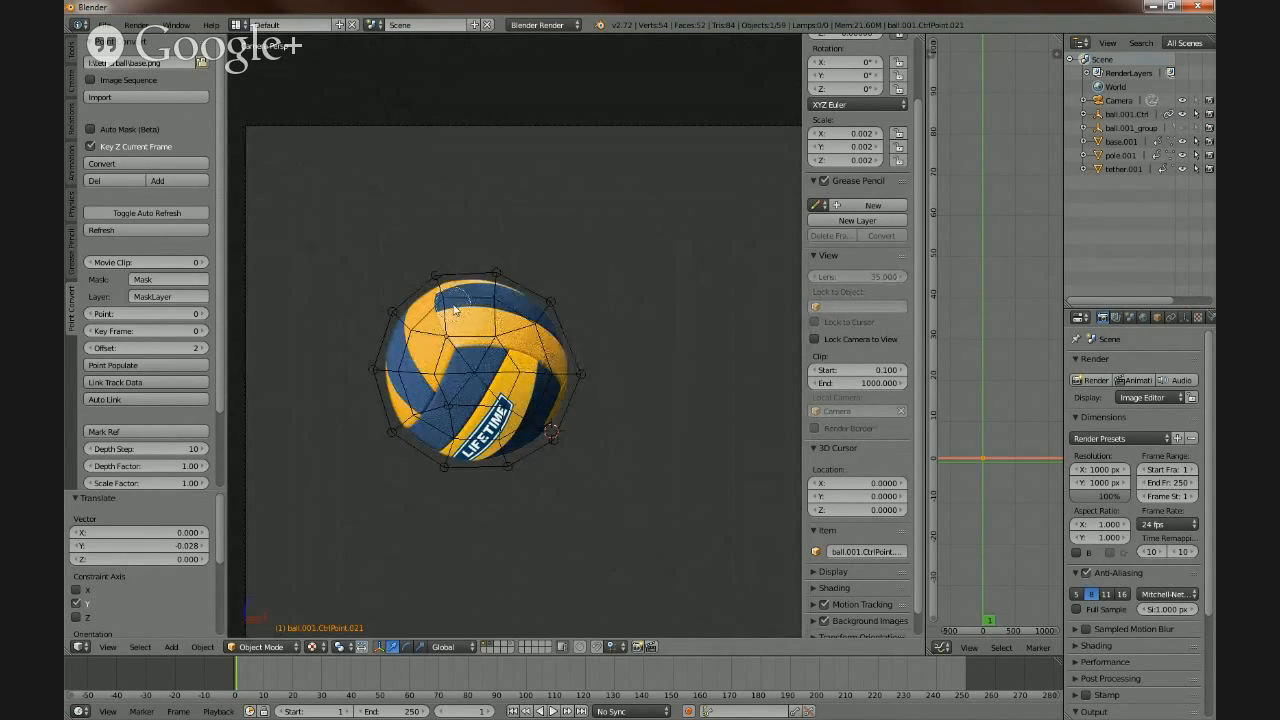
- Circle-select the control points inside the ball's outer outline, raise their depth curves 4.350 along Y in the Graph Editor and return to camera view
mouse_move(455, 308)
mouse_down()
mouse_move(408, 330)
mouse_move(400, 362)
mouse_move(425, 412)
mouse_move(470, 432)
mouse_move(476, 362)
mouse_move(450, 372)
mouse_move(513, 427)
mouse_move(537, 365)
mouse_move(494, 300)
mouse_move(455, 338)
mouse_up()
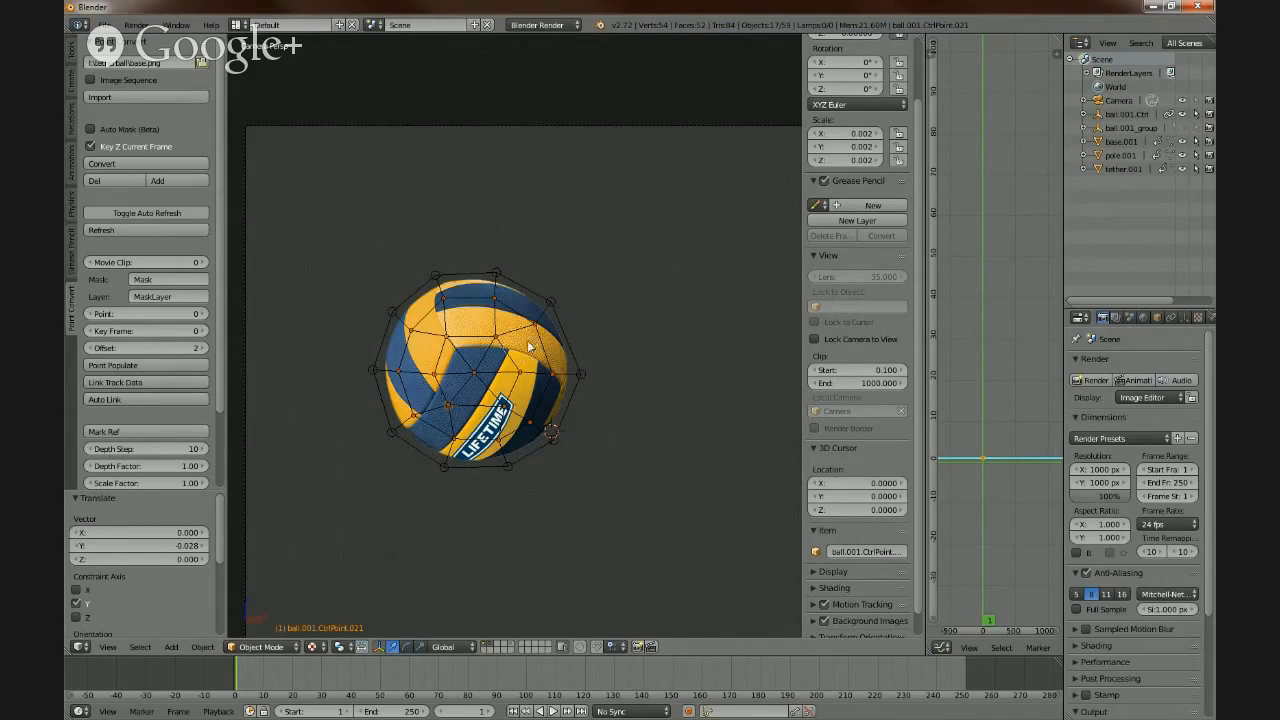
right_click(462, 394)
middle_drag(396, 396, 588, 404)
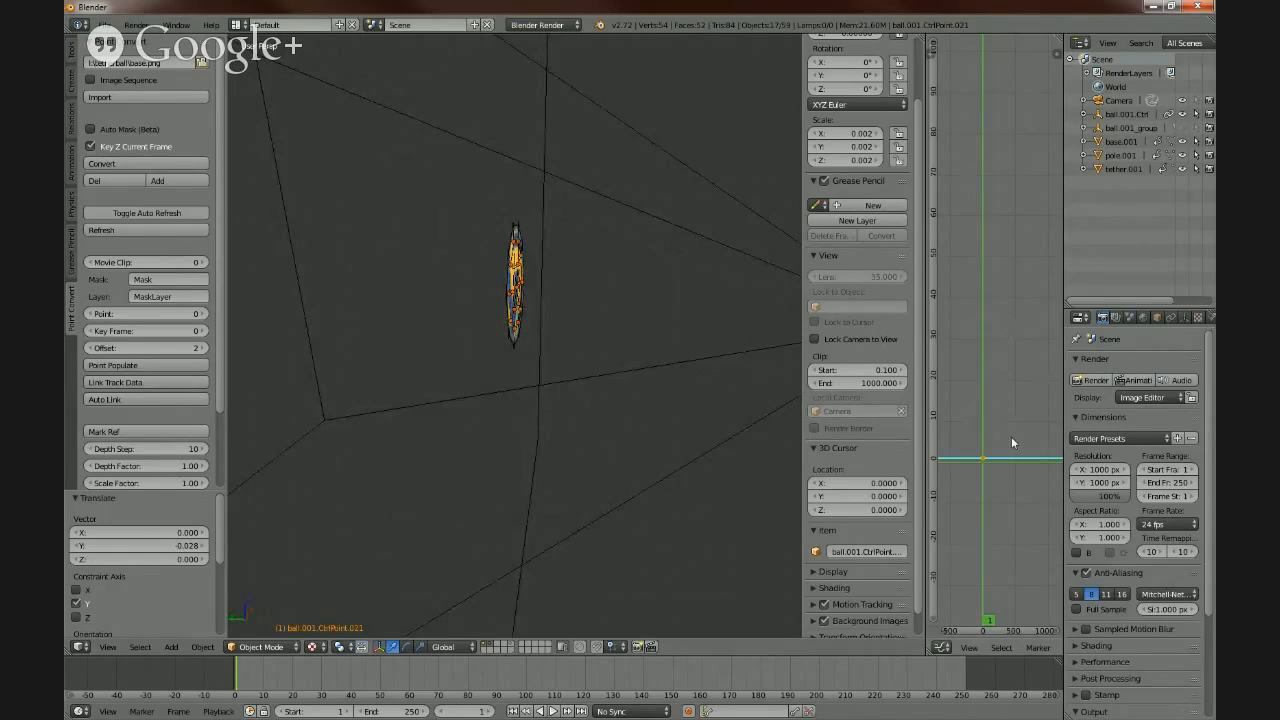
key(g)
key(y)
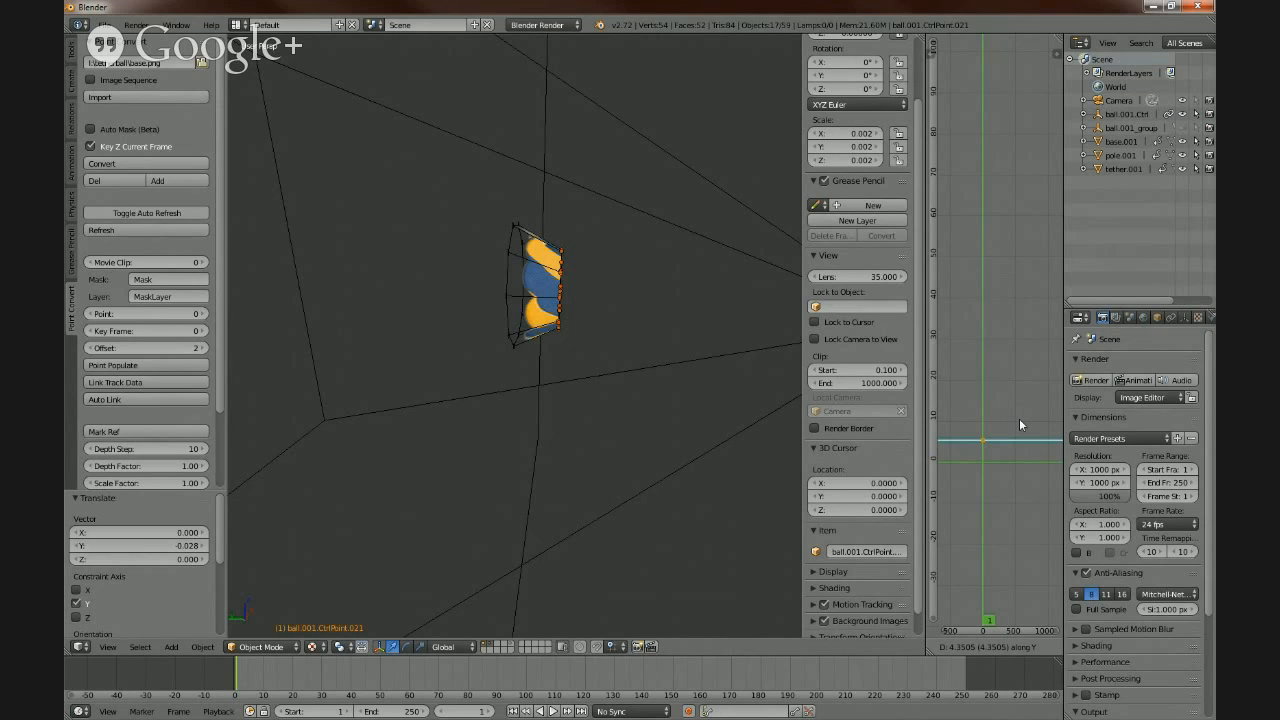
click(1019, 418)
mouse_move(657, 377)
middle_down()
mouse_move(631, 388)
mouse_move(593, 451)
mouse_move(628, 338)
mouse_move(597, 386)
mouse_move(656, 377)
mouse_move(605, 381)
middle_up()
key(KP_0)
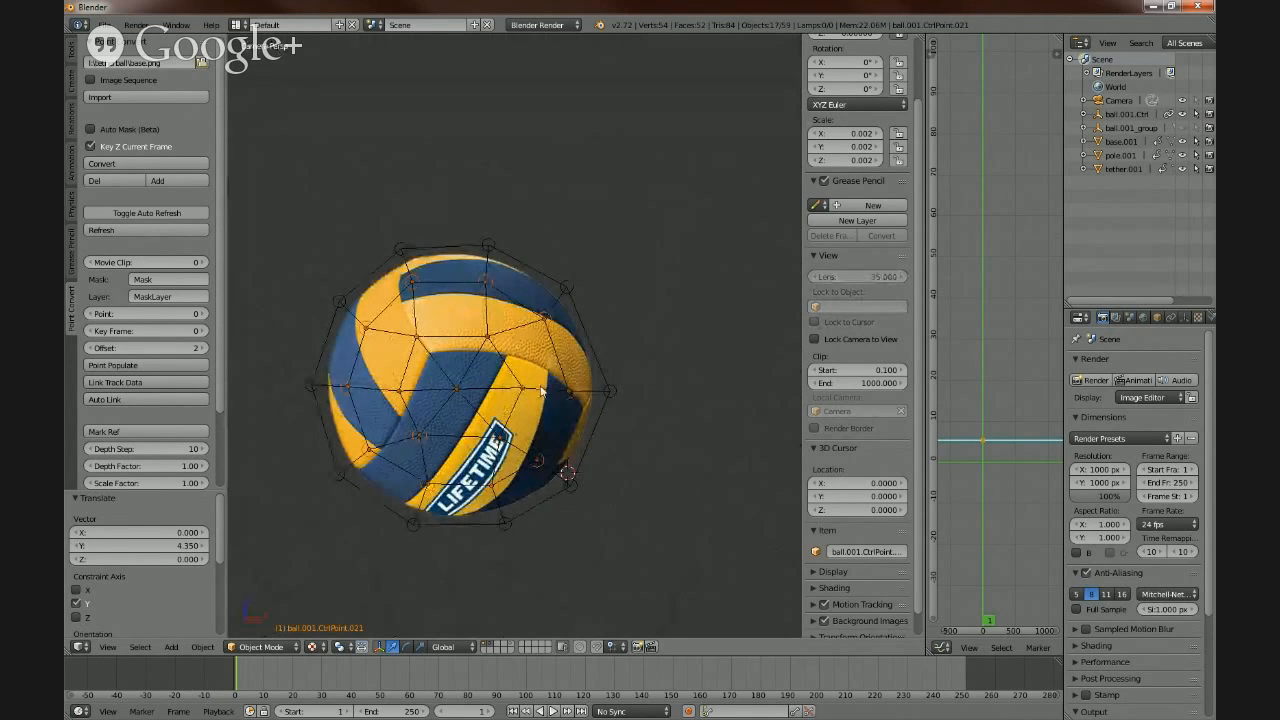
- Select only the seven central control points of the ball and raise their depth curves 1.841 along Y in the Graph Editor
key(a)
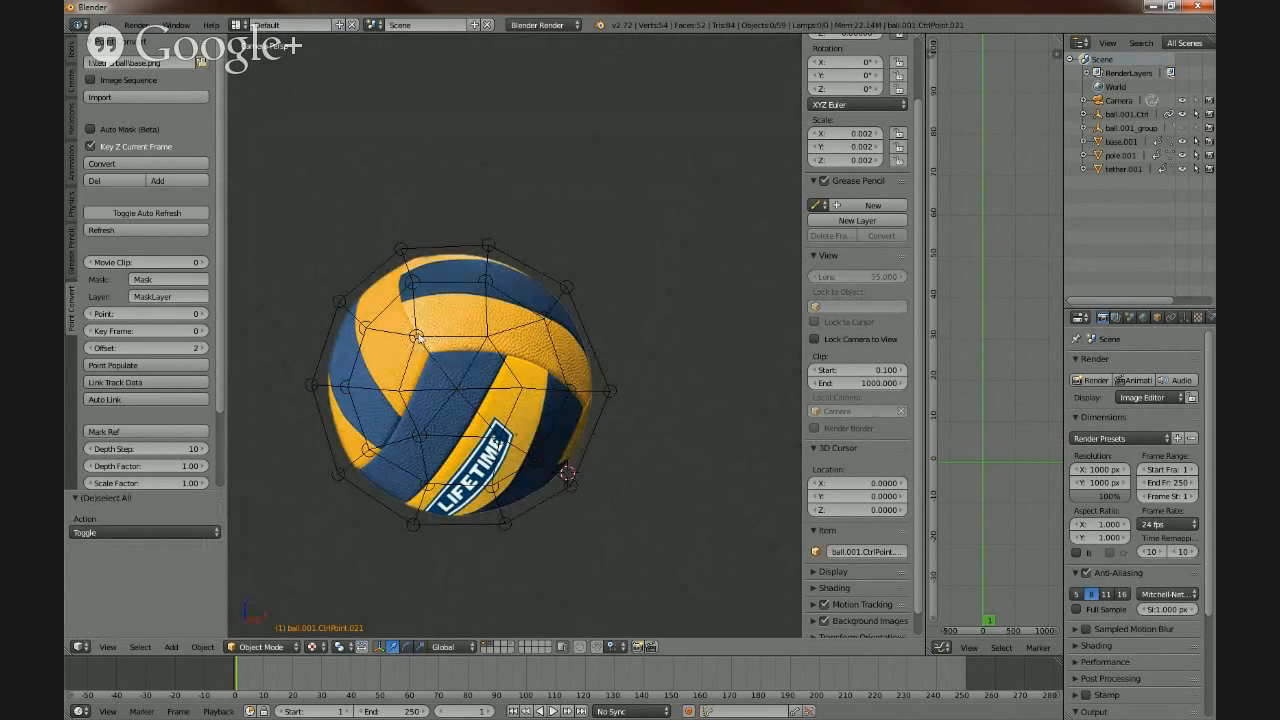
right_click(419, 436)
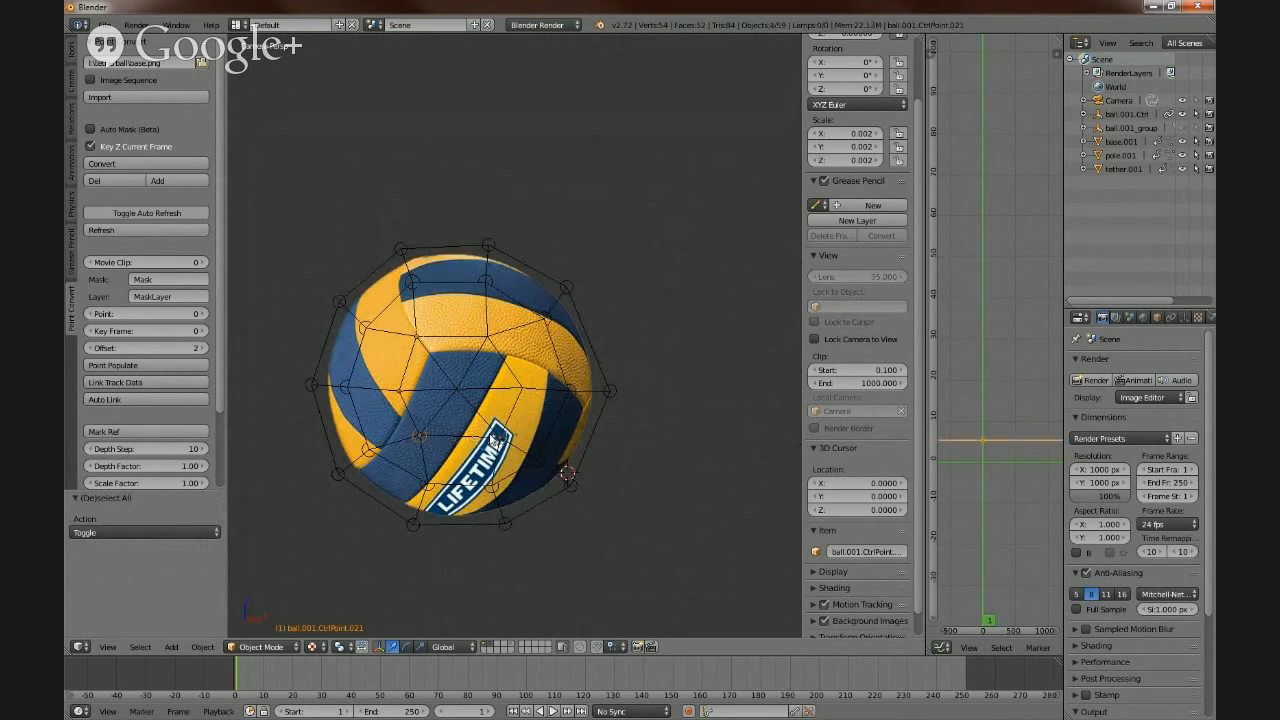
shift+right_click(456, 388)
scroll(407, 377, down, 5)
middle_drag(407, 377, 600, 374)
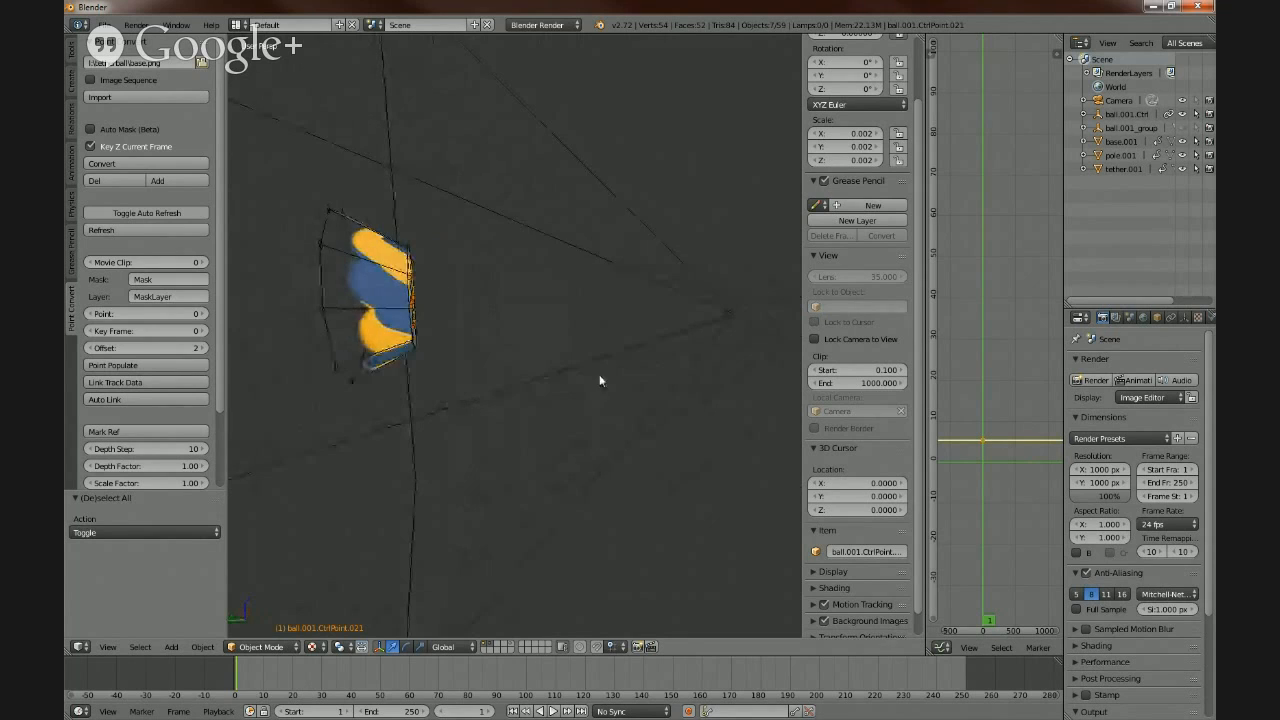
middle_drag(786, 403, 709, 416)
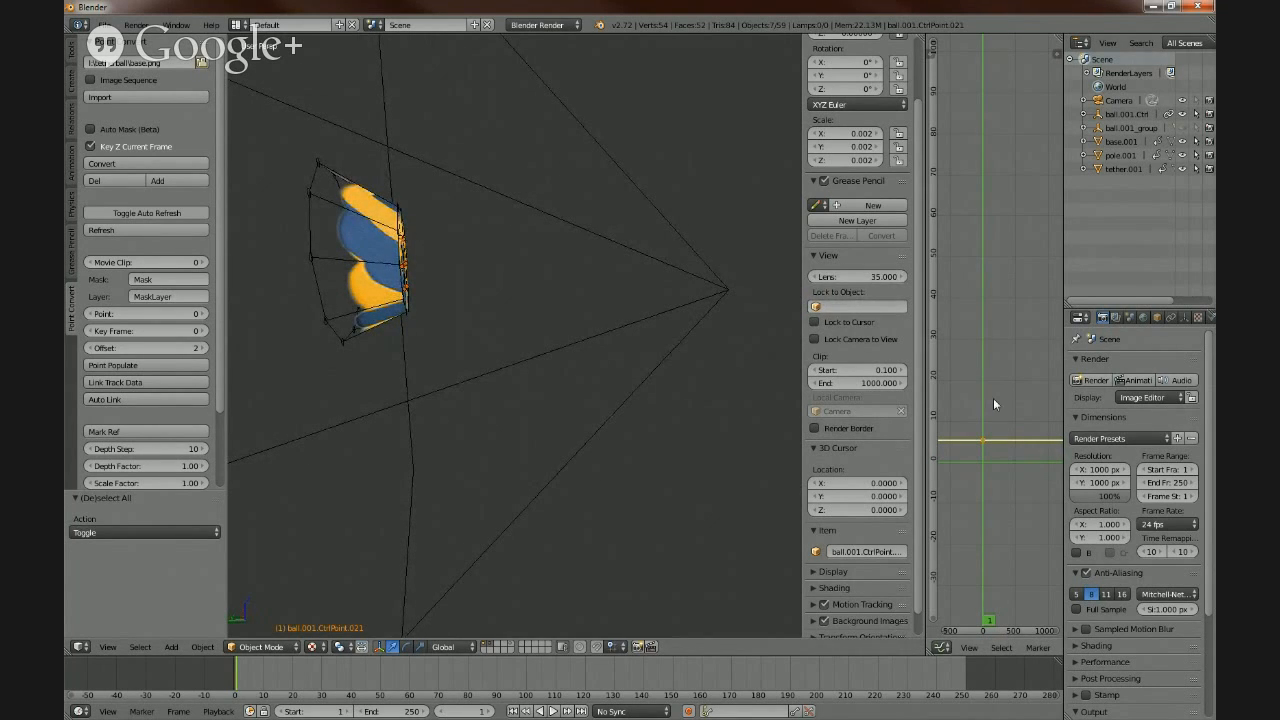
key(g)
key(y)
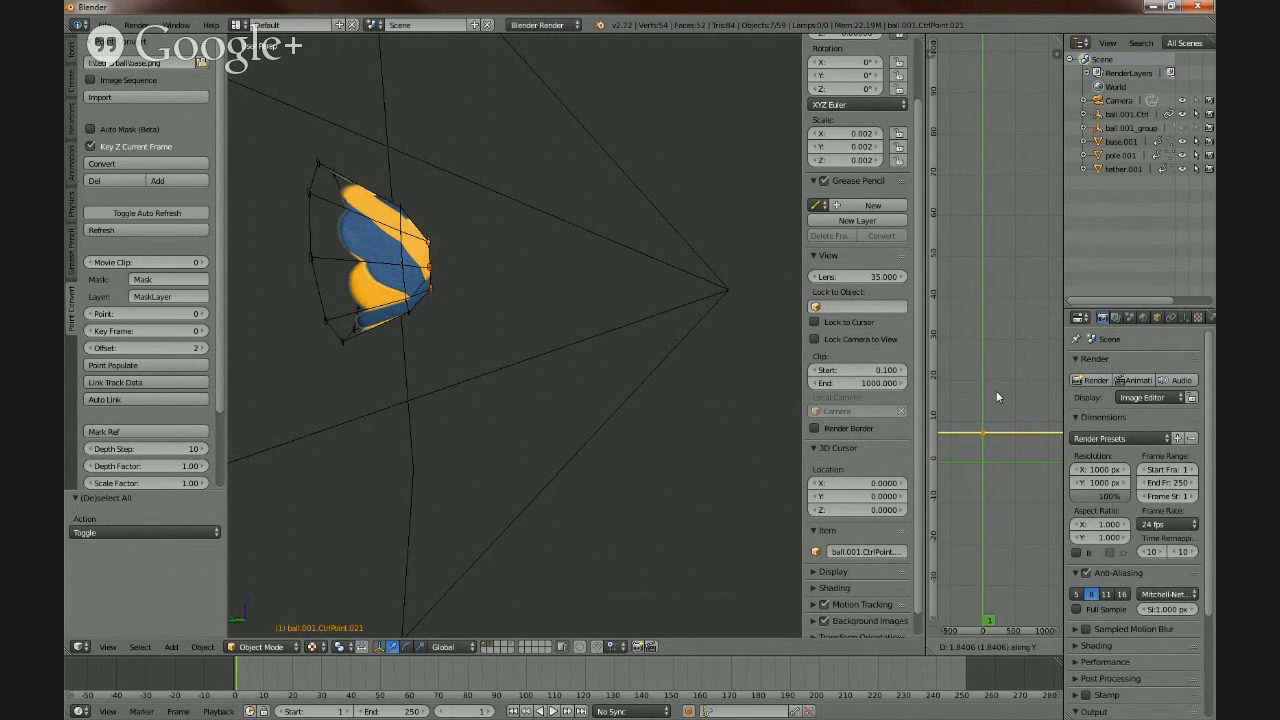
click(996, 394)
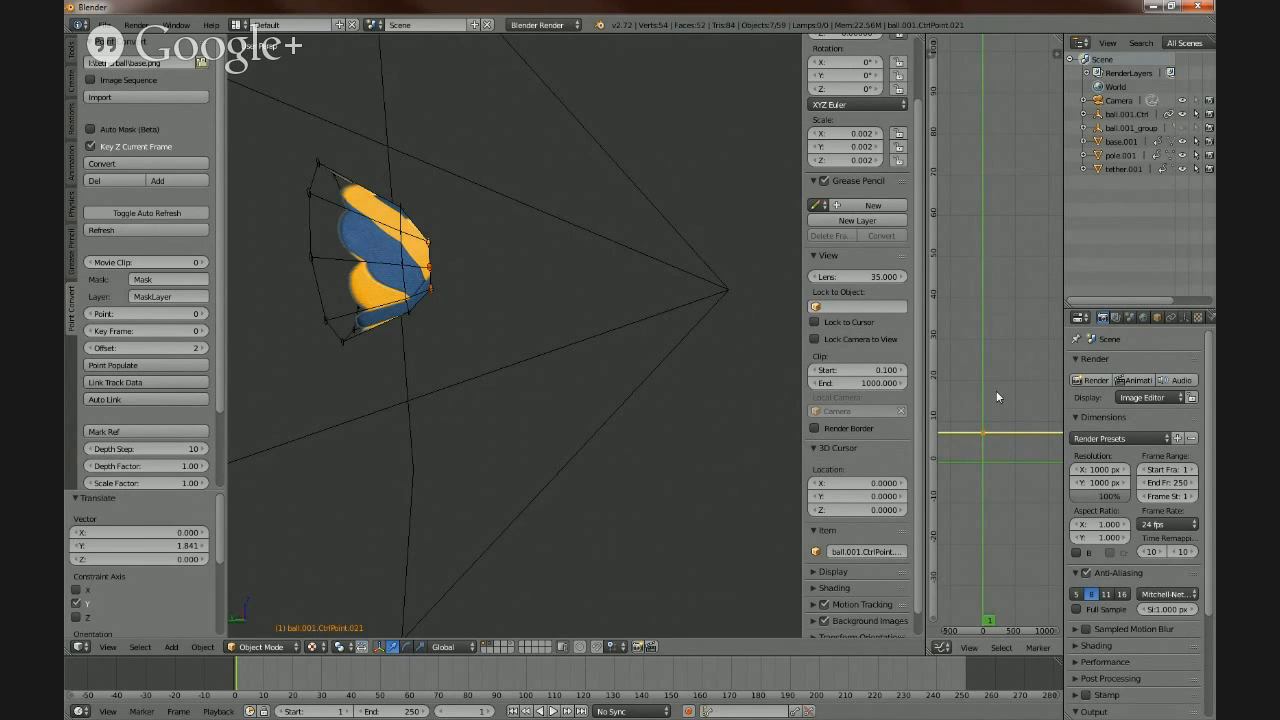
- Select the single control point at the ball's centre, raise its depth curve 0.569 along Y and return to camera view
middle_drag(623, 384, 386, 245)
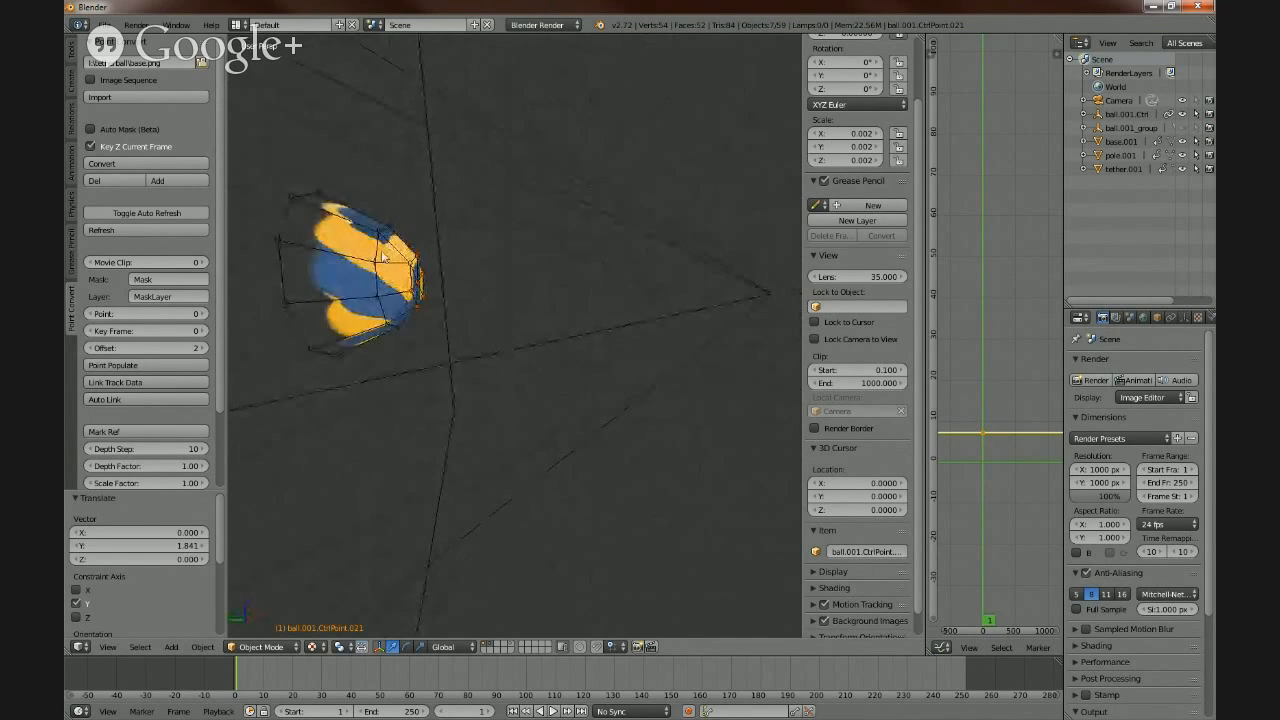
right_click(418, 285)
middle_drag(520, 294, 869, 423)
scroll(515, 280, up, 1)
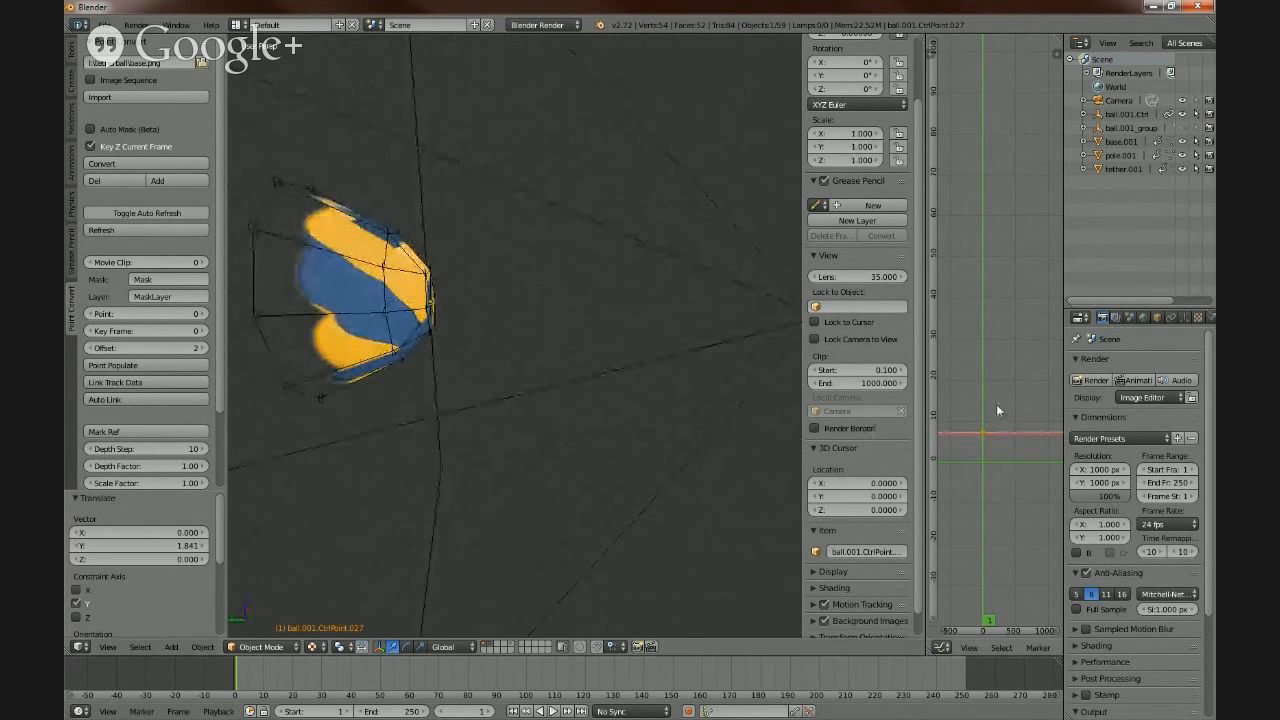
key(g)
key(y)
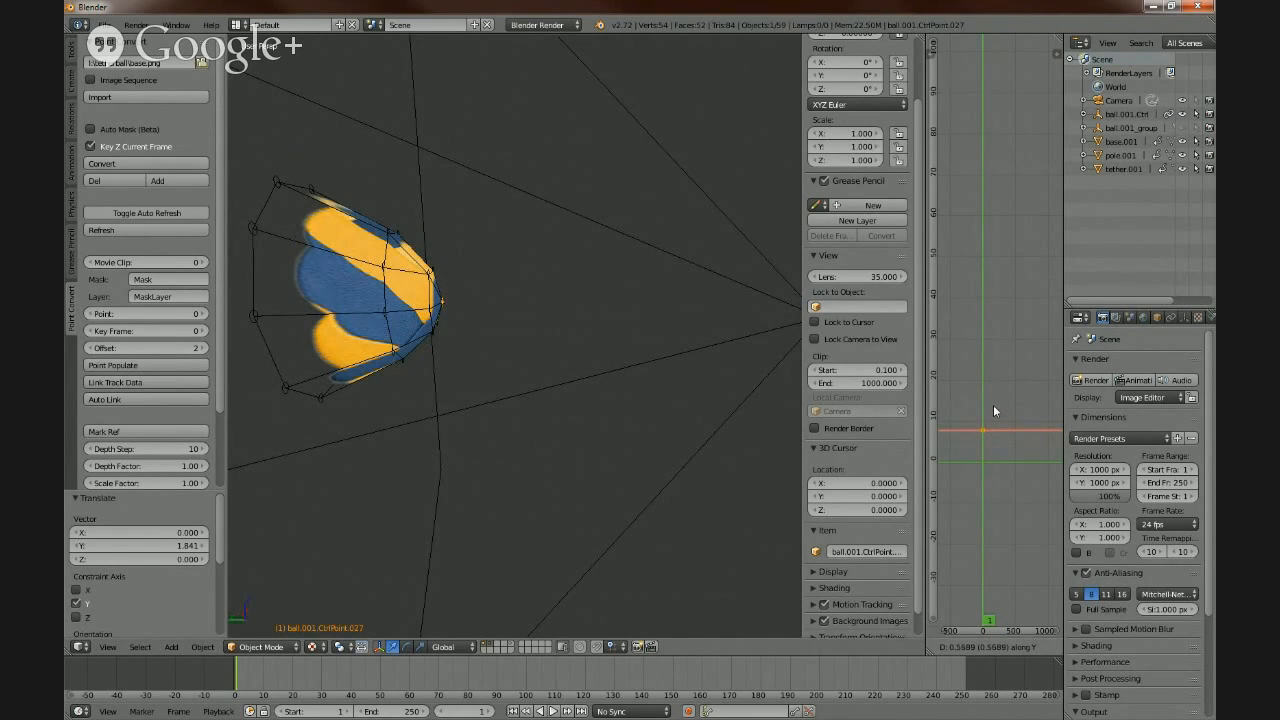
click(993, 405)
middle_drag(793, 388, 591, 390)
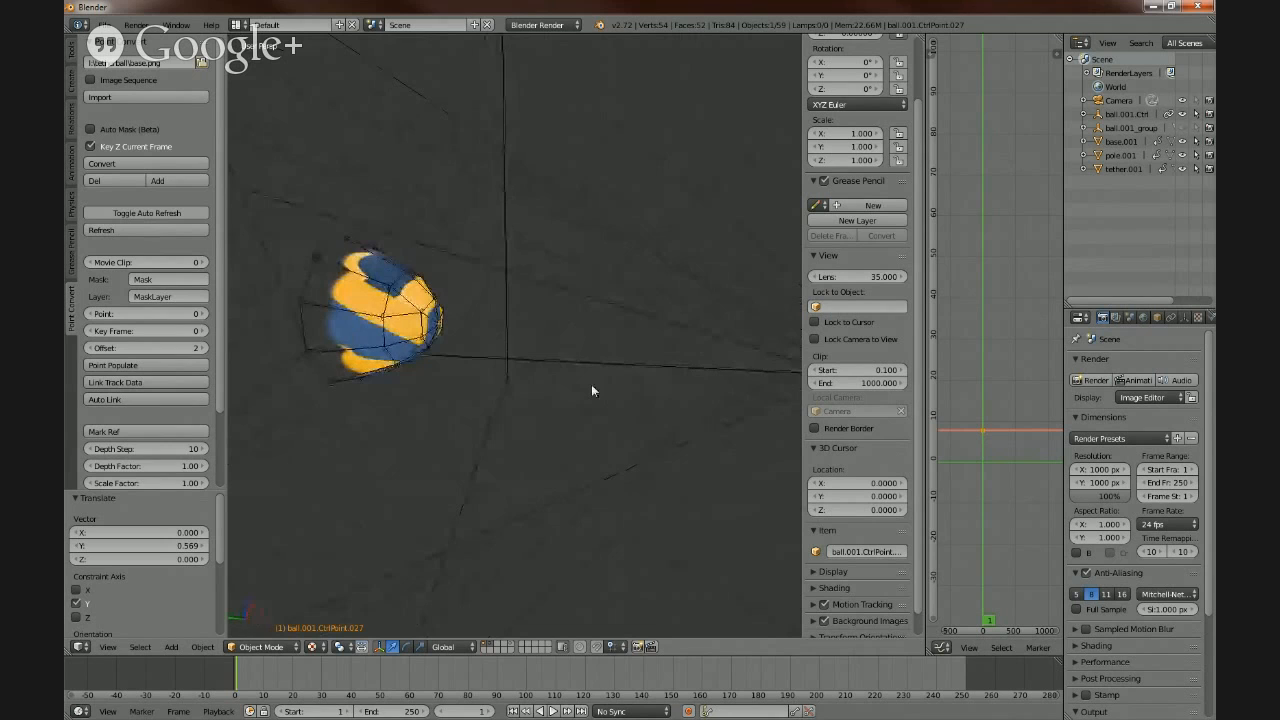
middle_drag(449, 346, 471, 314)
key(KP_0)
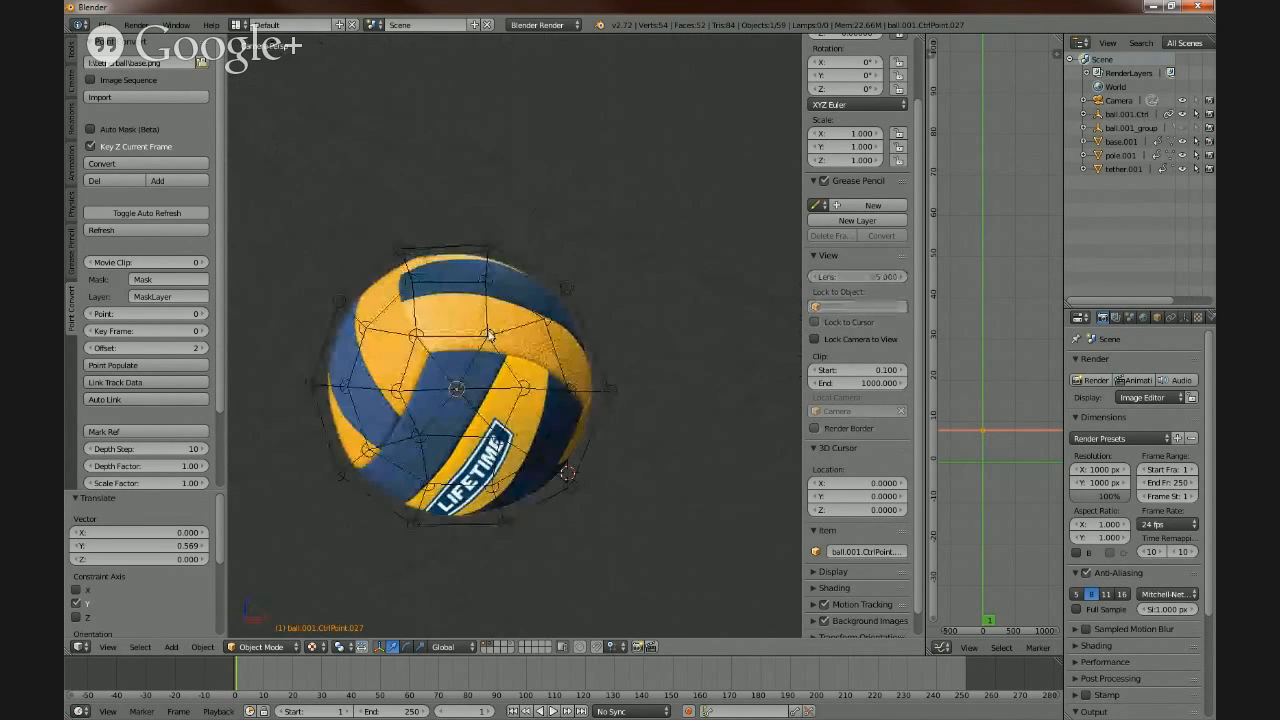
- Circle-select all control points inside the ball's outer outline, lower their depth curves about 1.5 along Y and deselect everything
key(a)
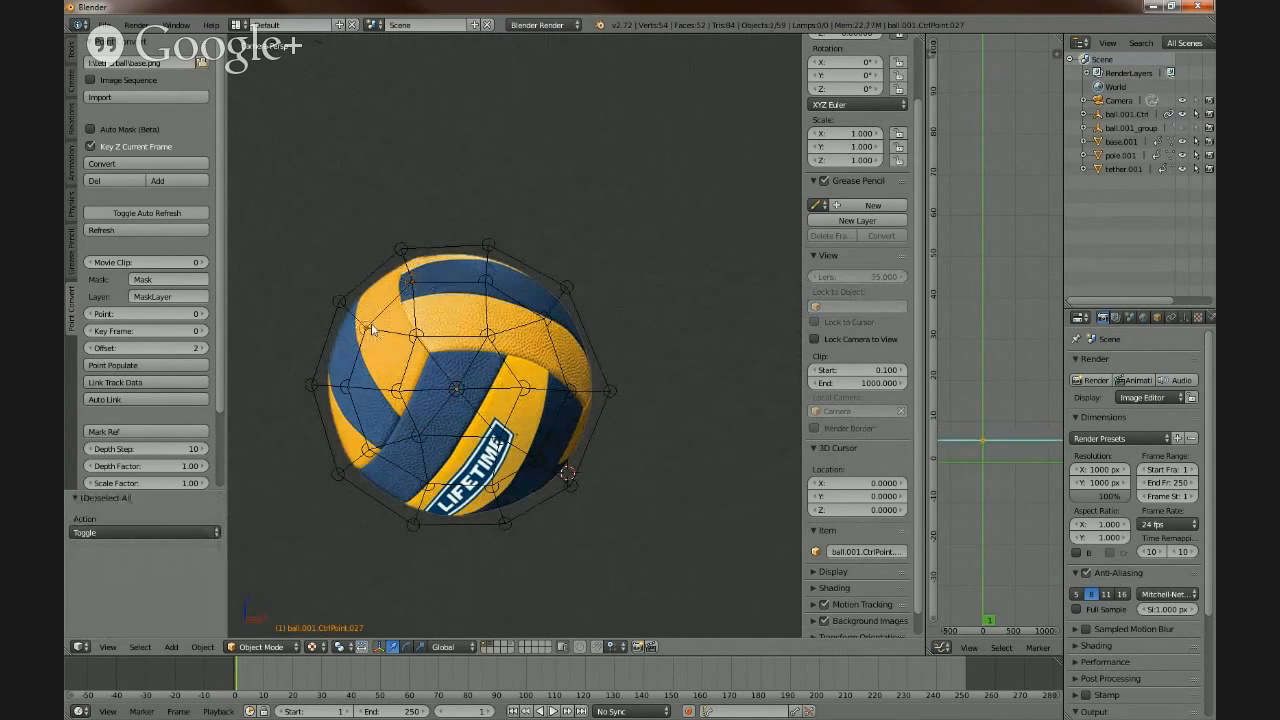
mouse_move(408, 369)
mouse_down()
mouse_move(455, 365)
mouse_move(485, 300)
mouse_move(556, 390)
mouse_move(490, 470)
mouse_move(420, 455)
mouse_move(415, 425)
mouse_move(374, 430)
mouse_move(355, 385)
mouse_move(405, 395)
mouse_move(456, 375)
mouse_up()
middle_drag(441, 379, 571, 408)
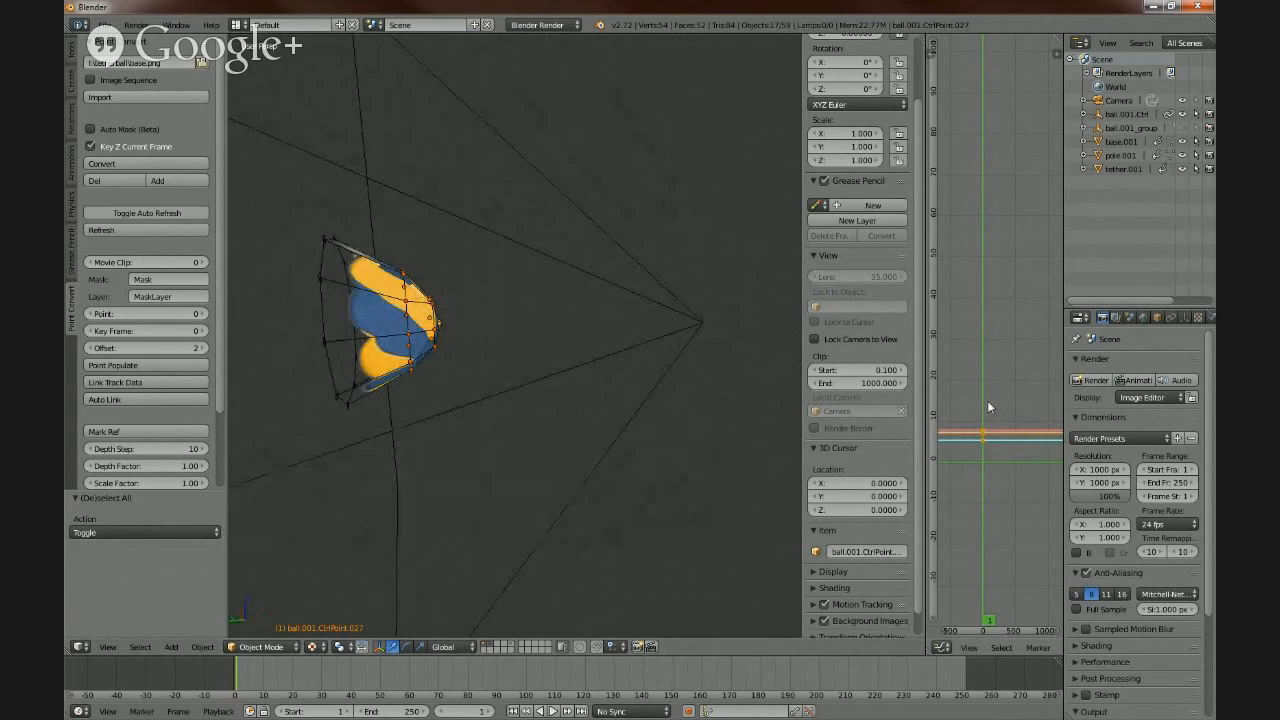
key(g)
key(y)
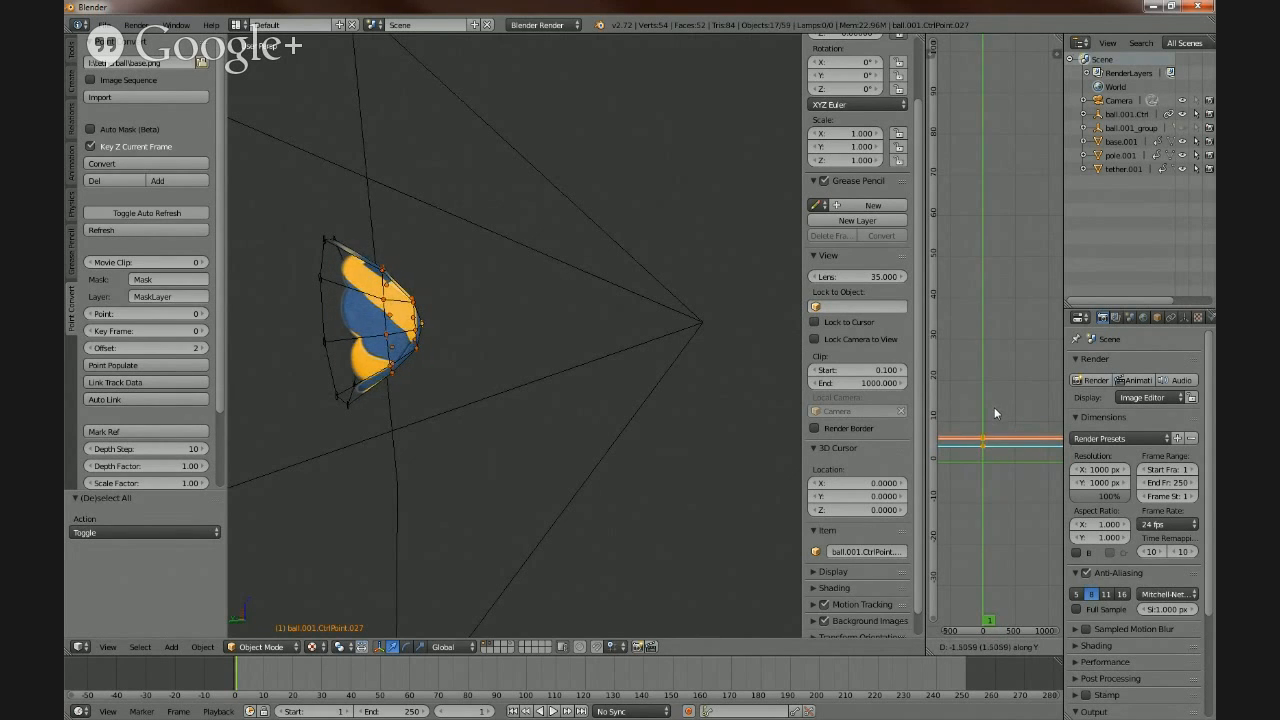
click(995, 404)
middle_drag(785, 388, 370, 336)
key(a)
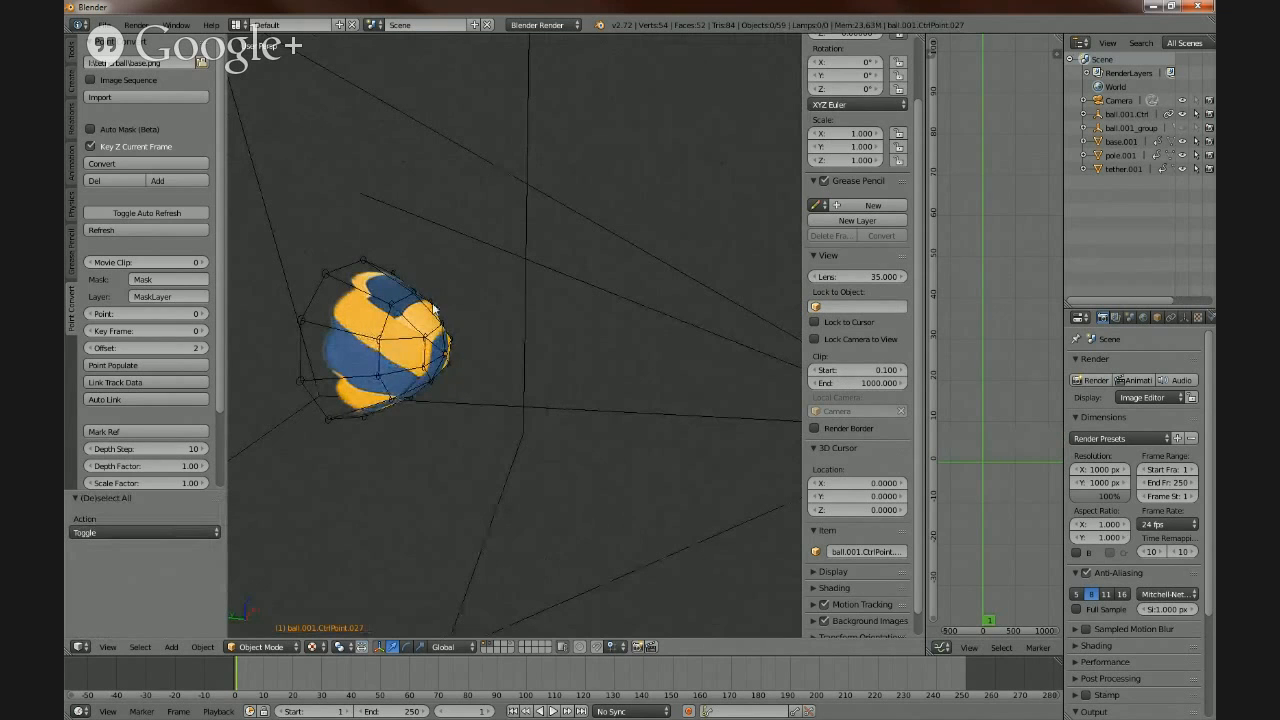
- Expand the ball.001_group hierarchy in the Outliner and widen the Outliner and Properties column
middle_drag(544, 438, 456, 288)
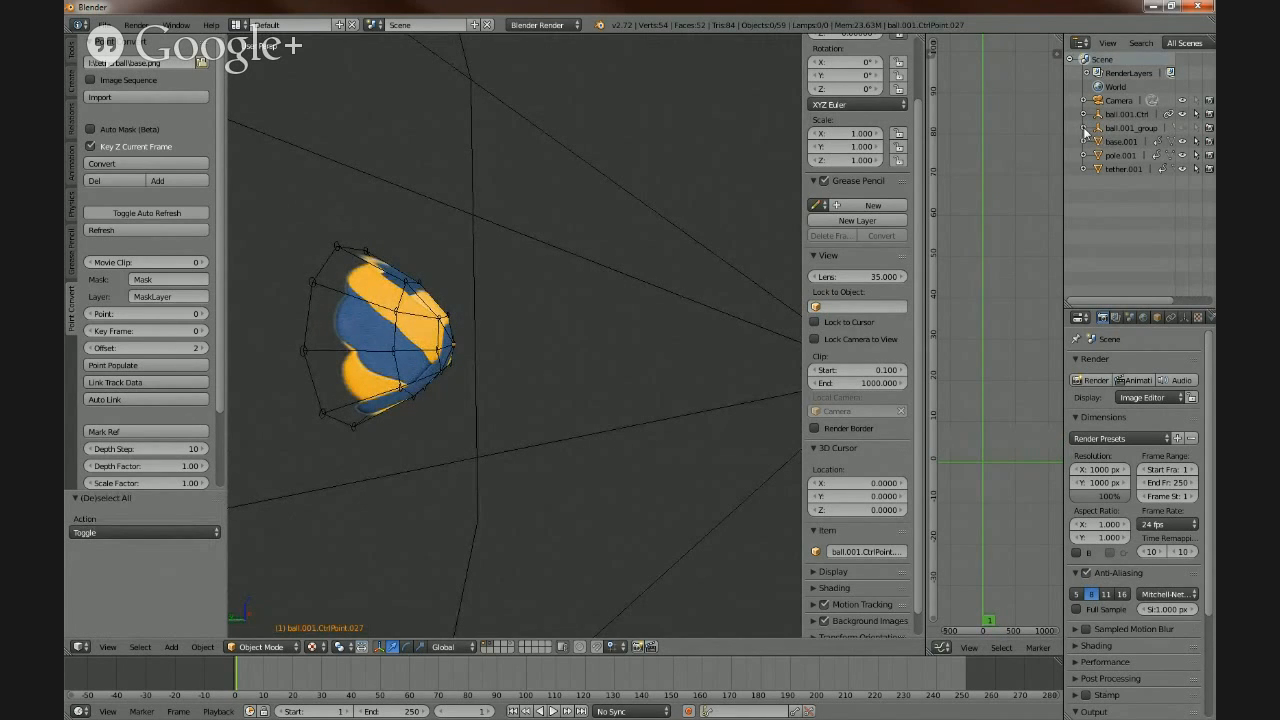
scroll(1144, 174, down, 5)
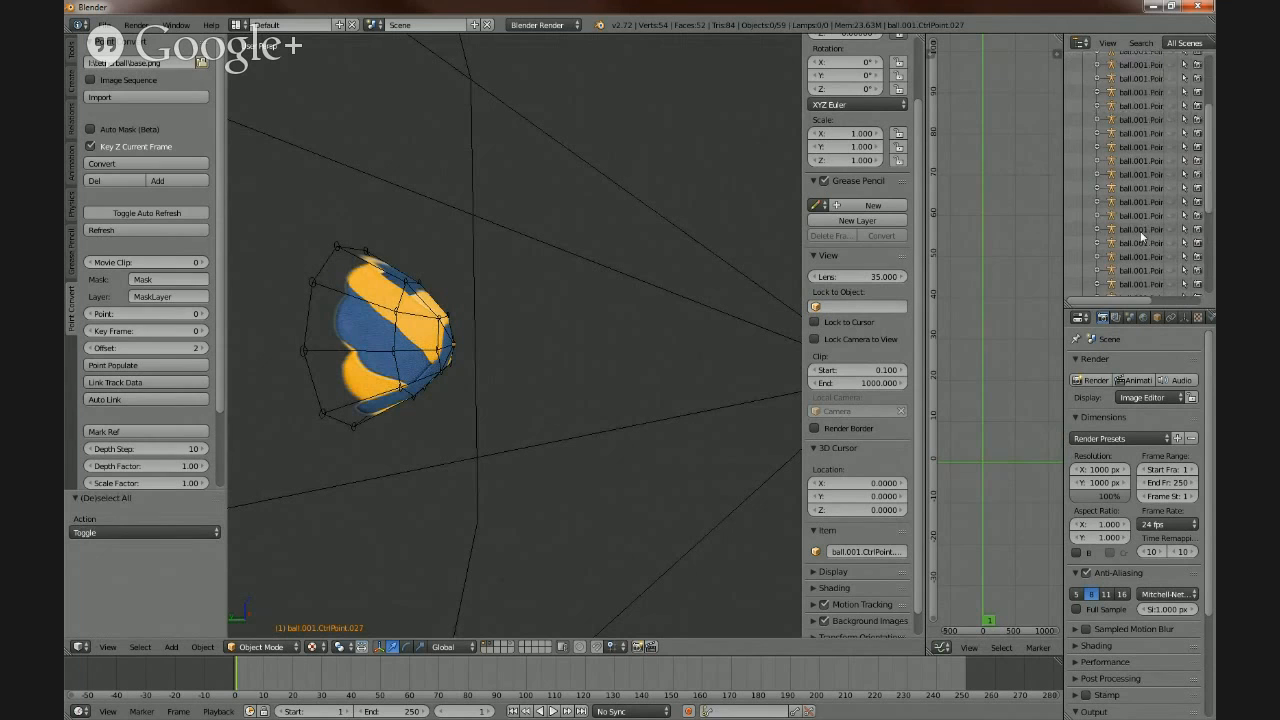
drag(1063, 238, 1001, 238)
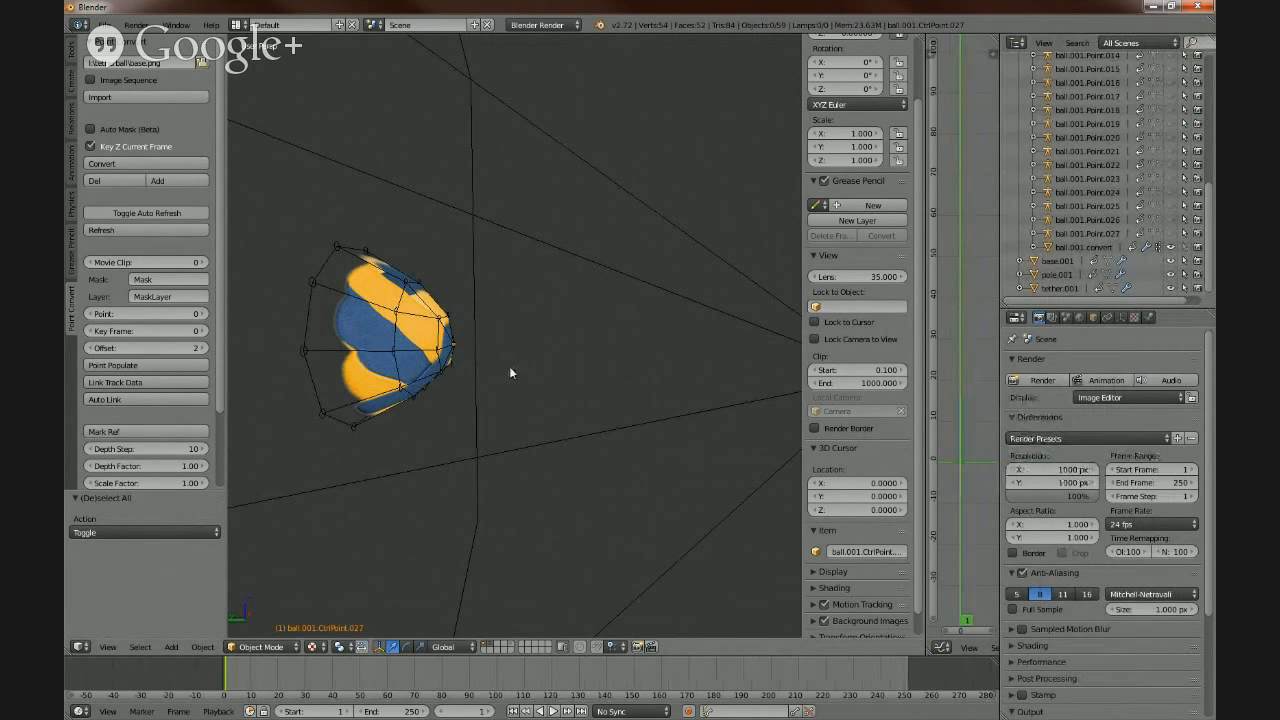
middle_drag(510, 372, 486, 392)
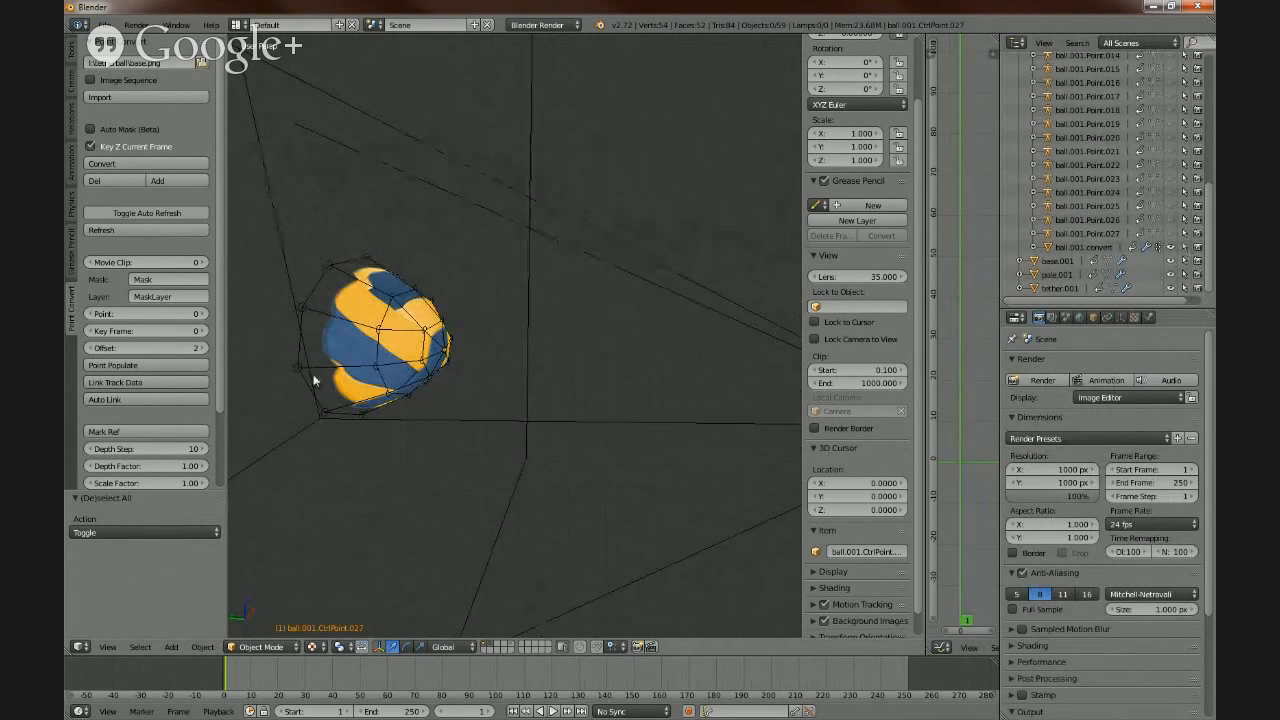
- Select the ball.001.convert mesh and show the Multires modifier in its modifier stack
right_click(362, 351)
middle_drag(526, 434, 560, 400)
click(1122, 317)
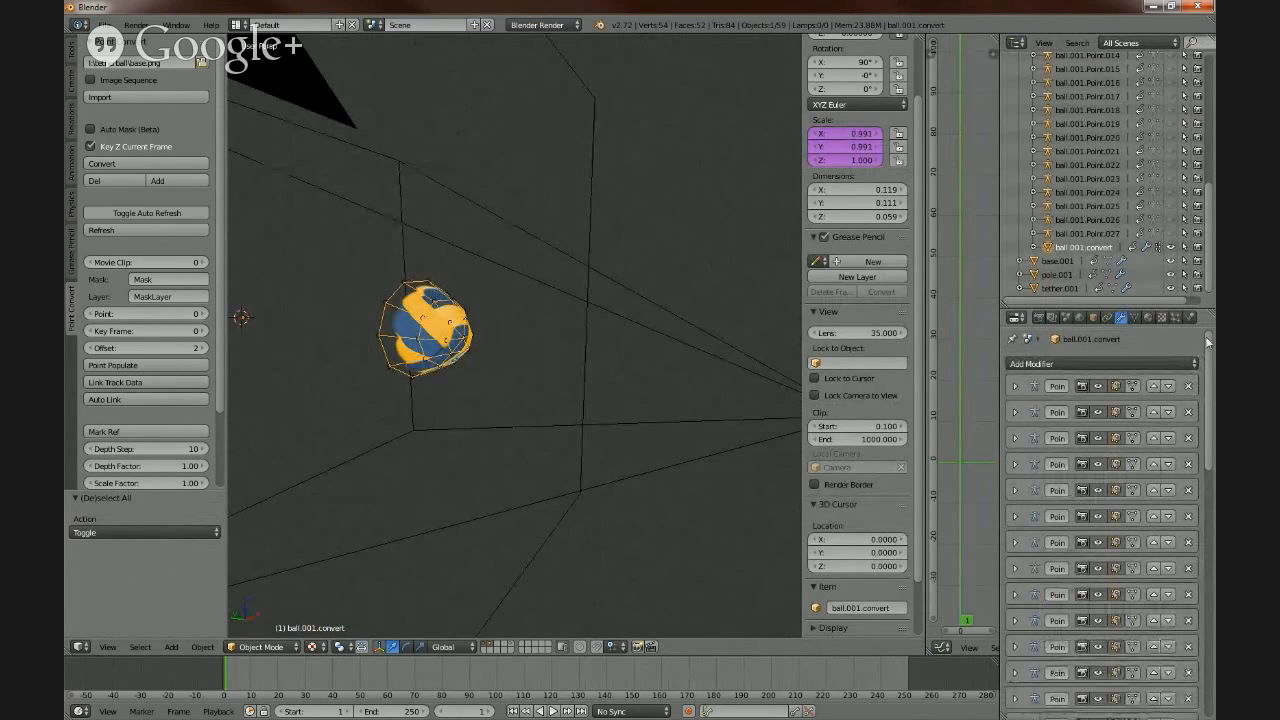
scroll(1207, 342, down, 5)
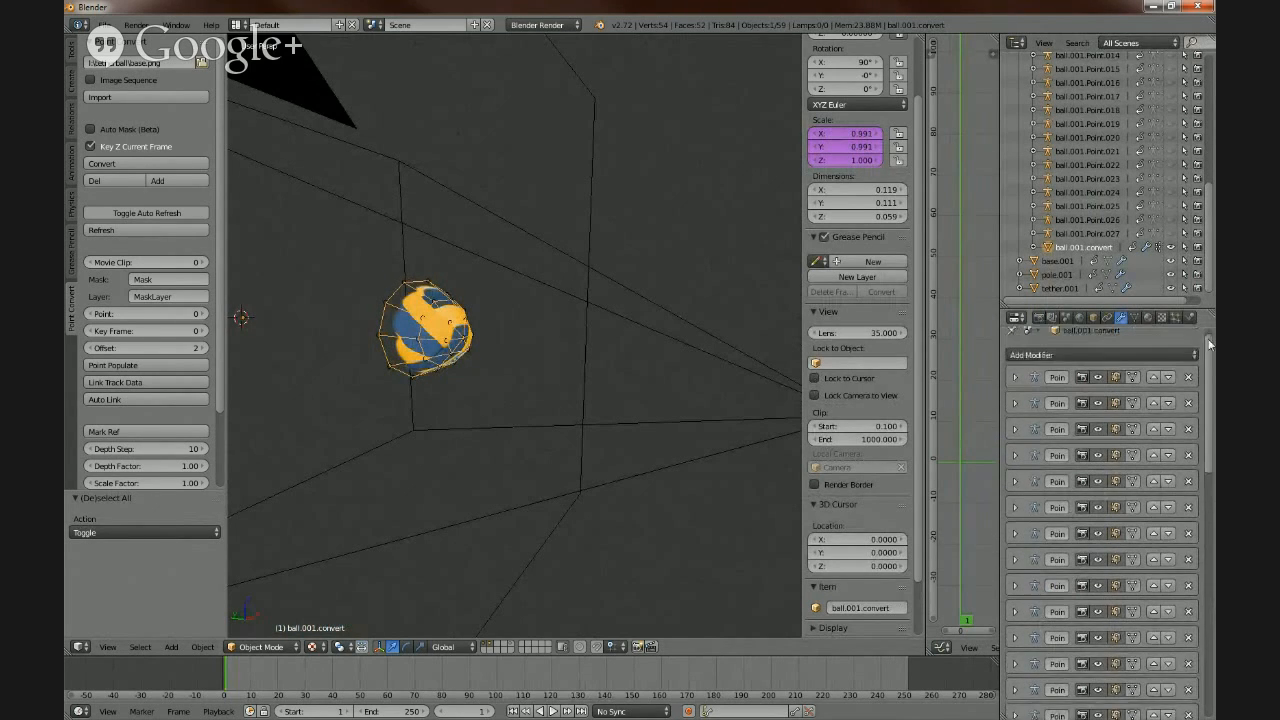
scroll(1207, 342, down, 6)
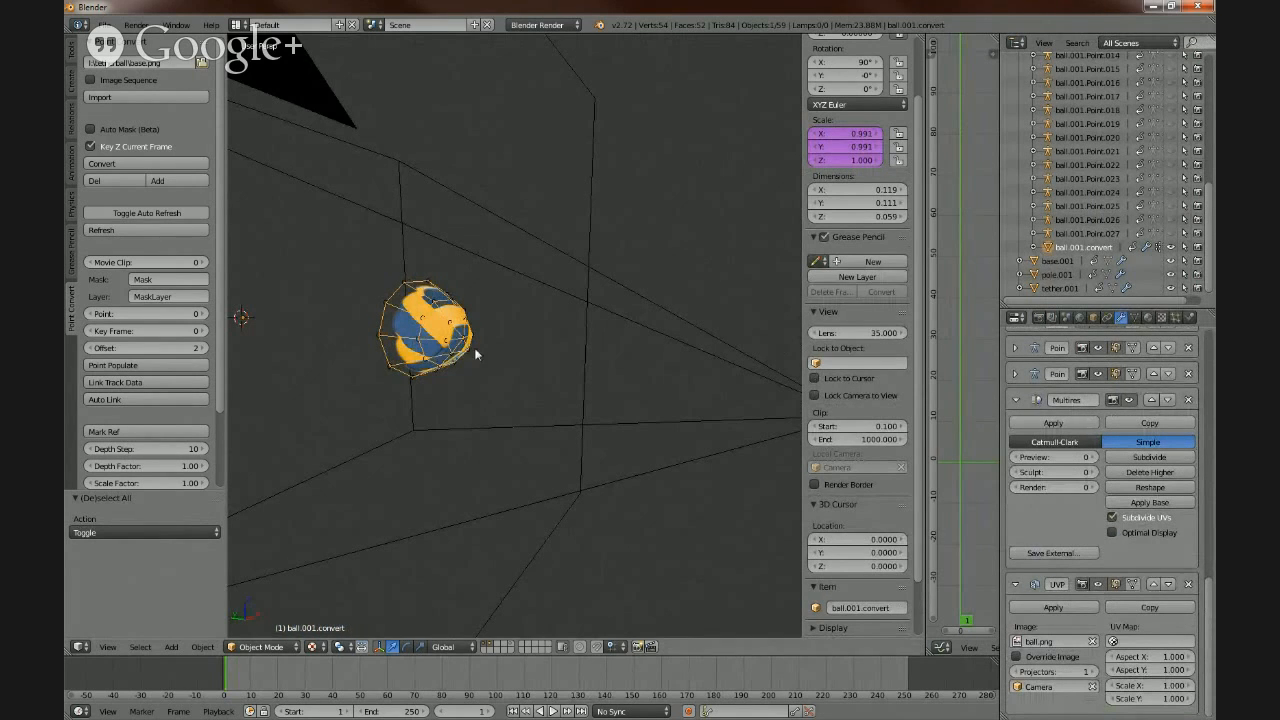
- Subdivide the ball mesh six times with its Multires modifier
middle_drag(477, 354, 660, 405)
scroll(545, 350, up, 4)
scroll(580, 361, down, 5)
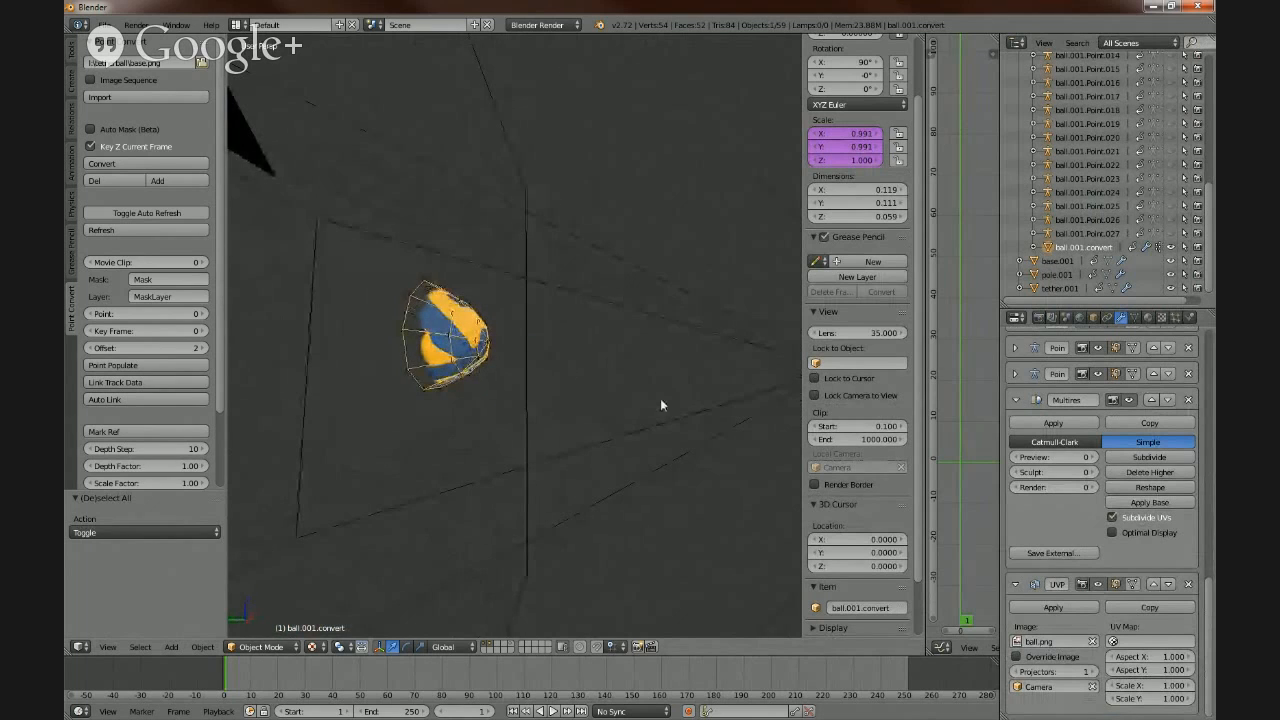
middle_drag(576, 371, 711, 394)
click(1136, 458)
click(1140, 458)
click(1144, 458)
click(1148, 458)
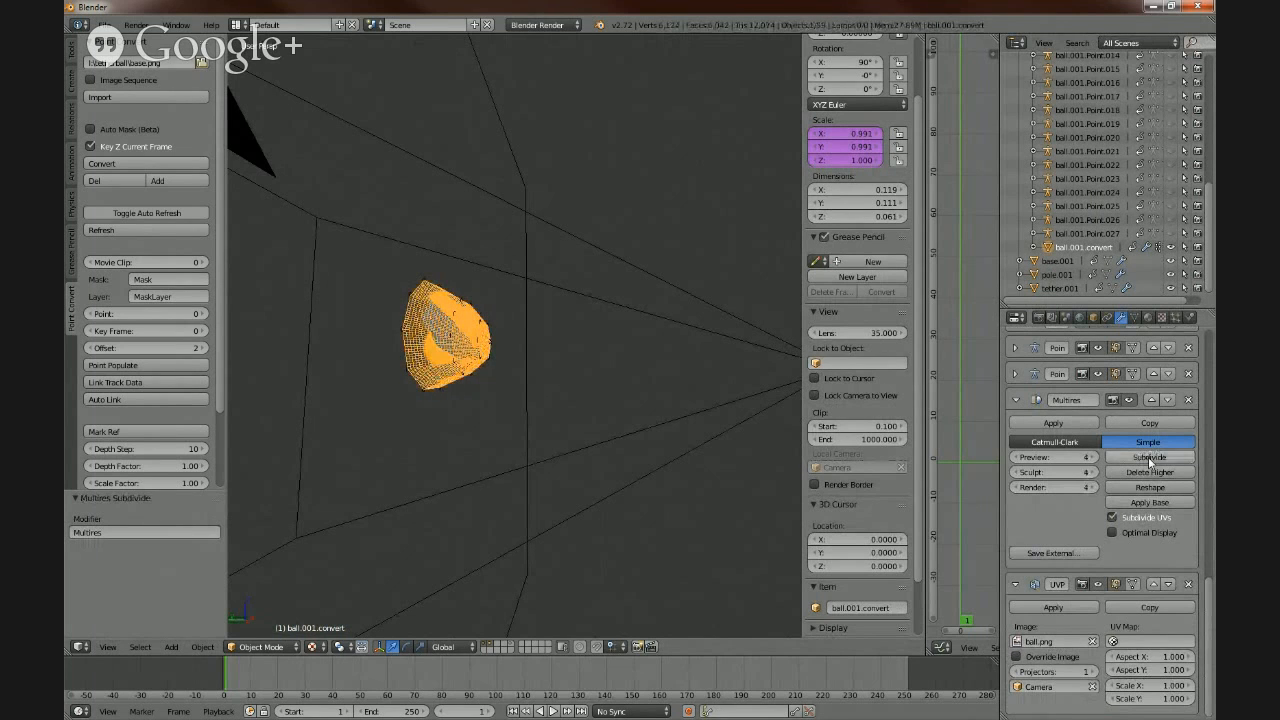
click(1149, 458)
click(1149, 458)
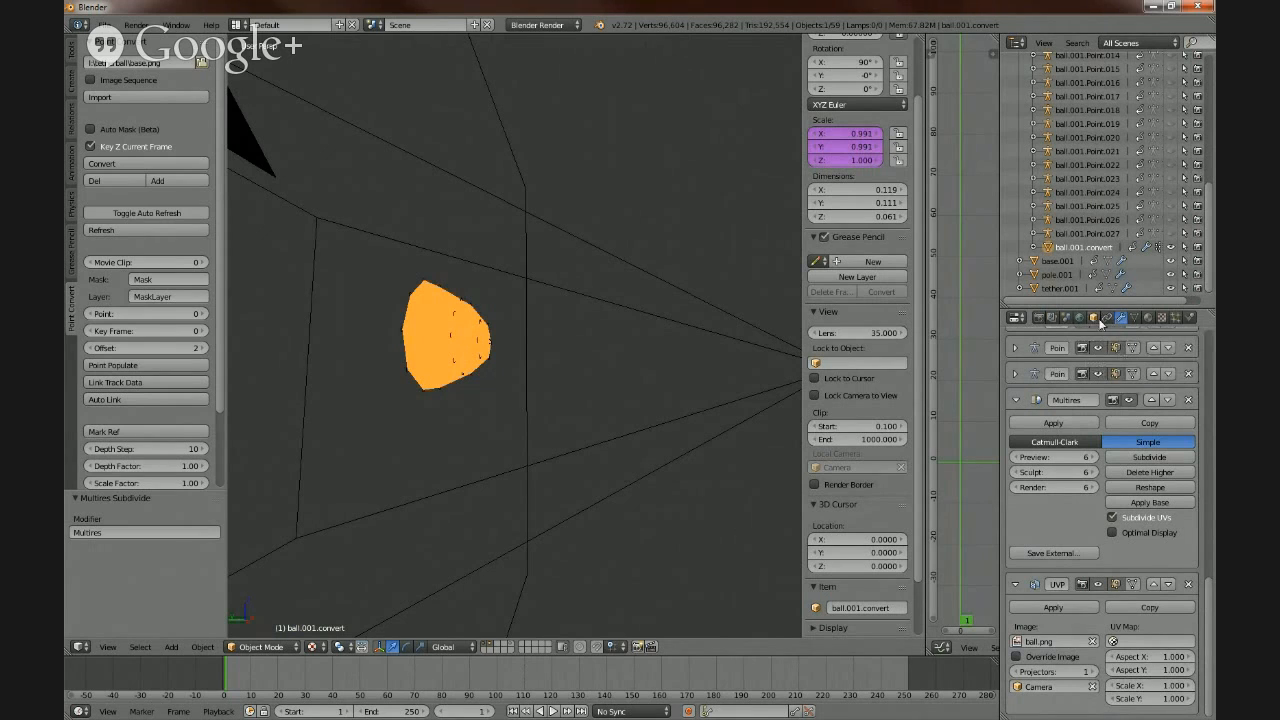
- Turn off the Wire display option for the ball mesh in its object settings
click(1095, 318)
scroll(1080, 600, down, 6)
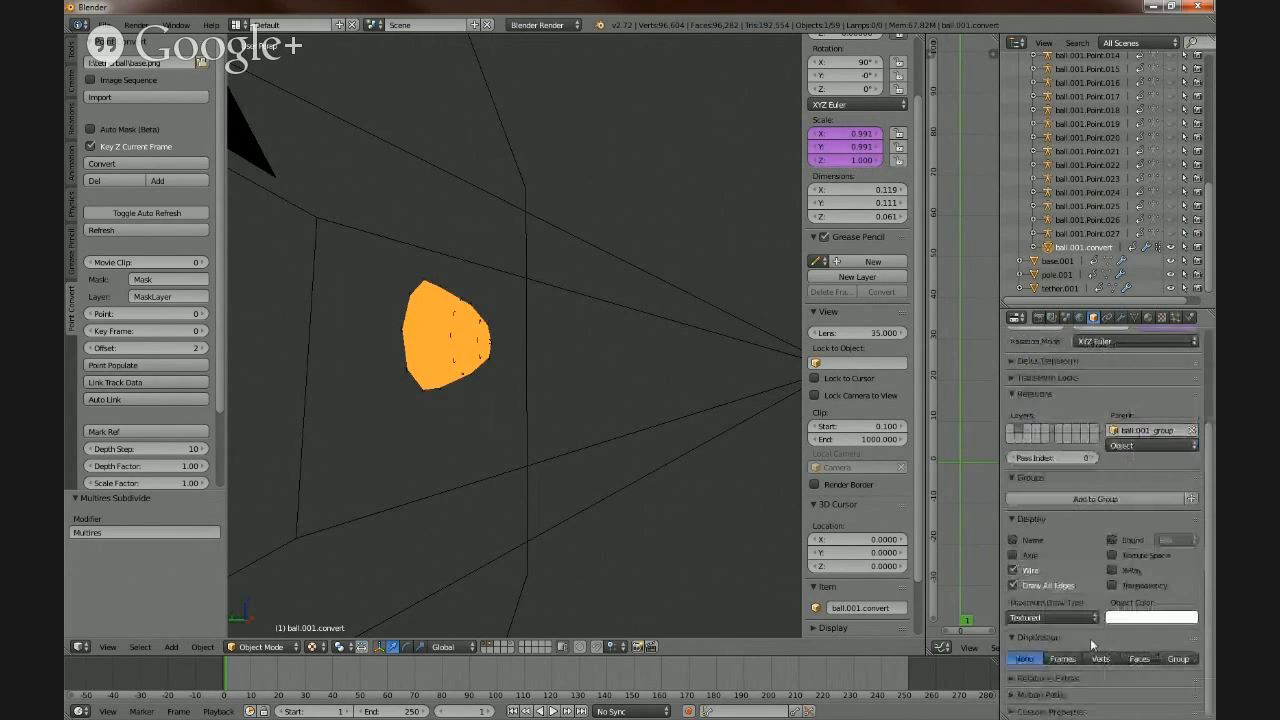
click(1020, 571)
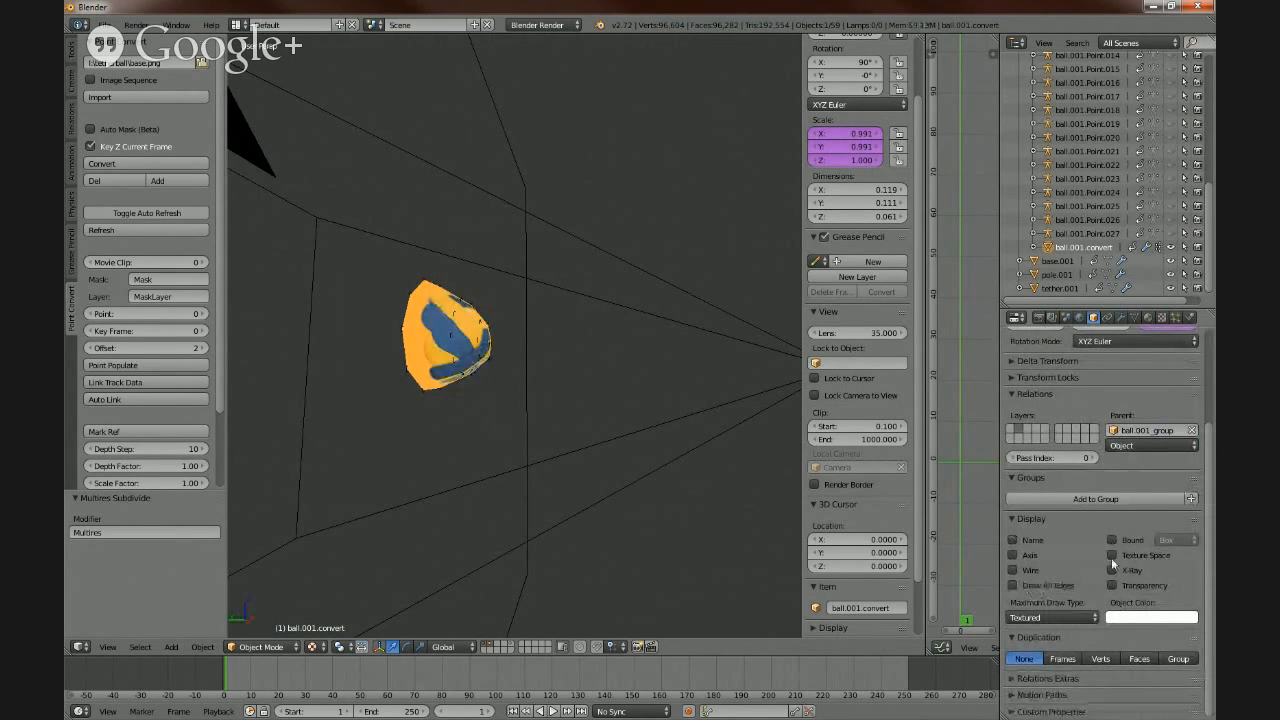
- Switch the ball's Multires modifier from Simple to Catmull-Clark subdivision and deselect everything
click(1134, 318)
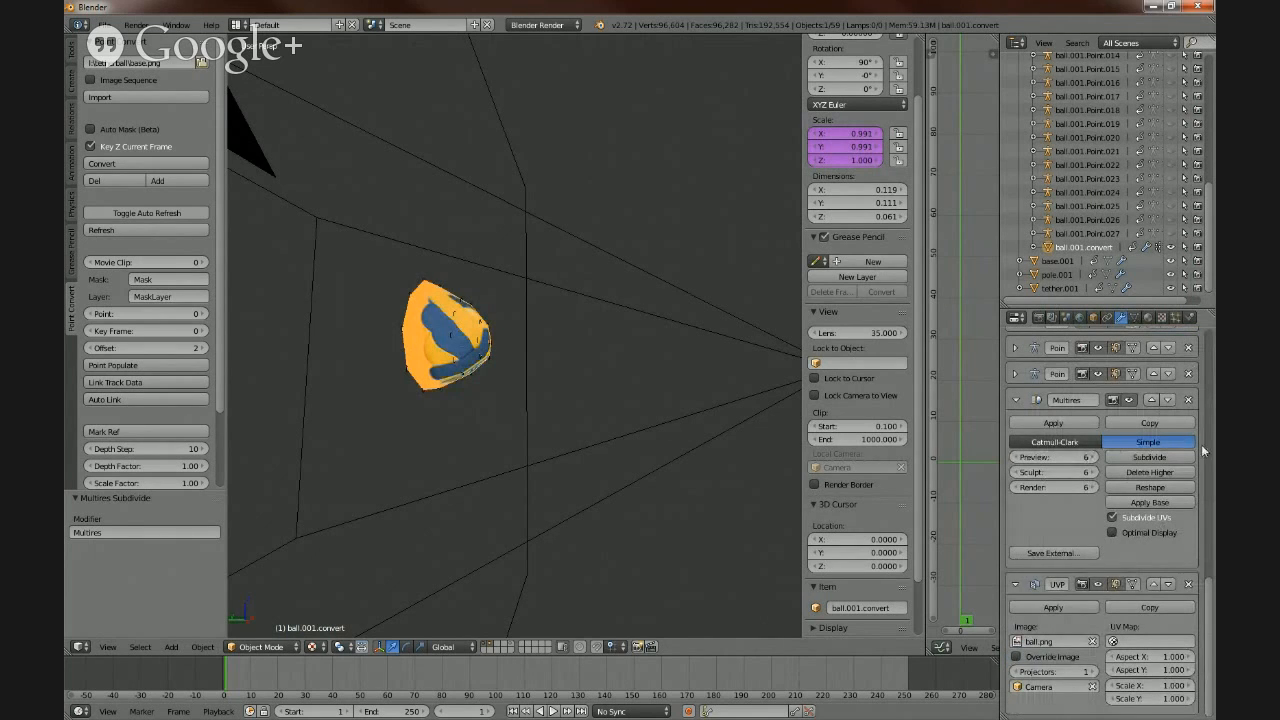
click(1056, 442)
middle_drag(670, 438, 755, 441)
key(a)
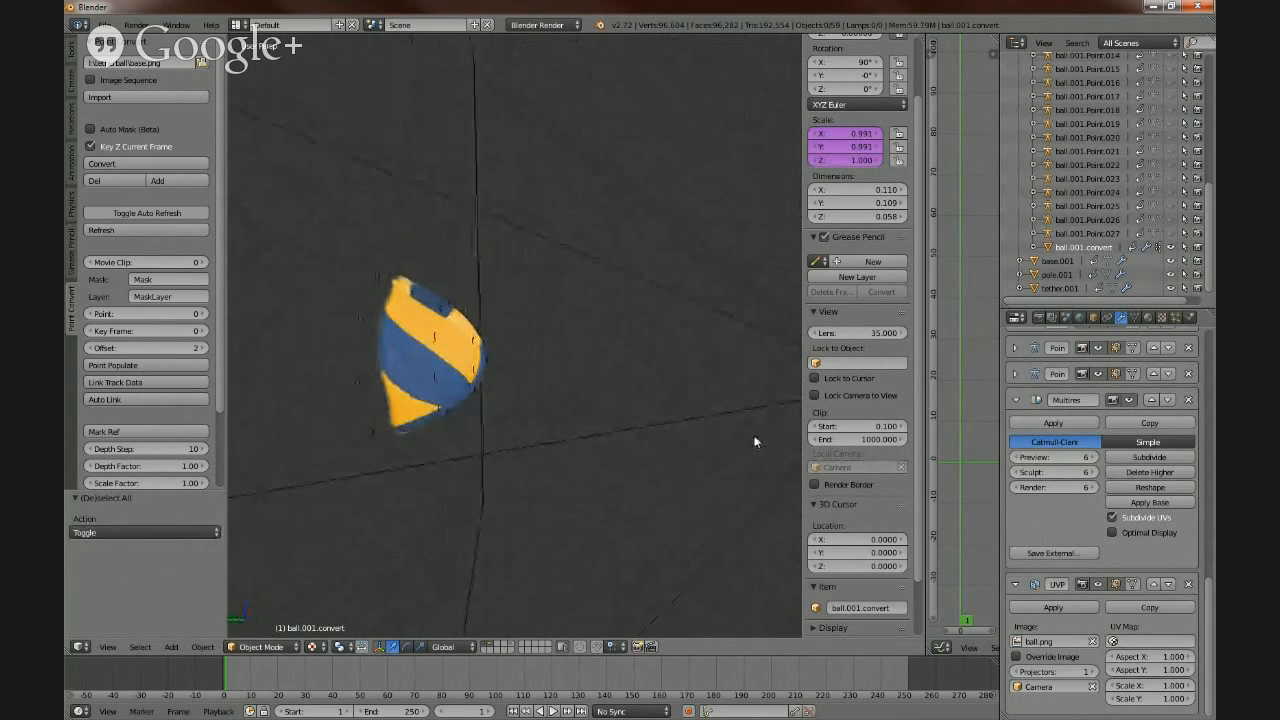
- Lower the ball's Multires preview level to 0
click(1018, 457)
click(1018, 457)
click(1018, 457)
click(1018, 457)
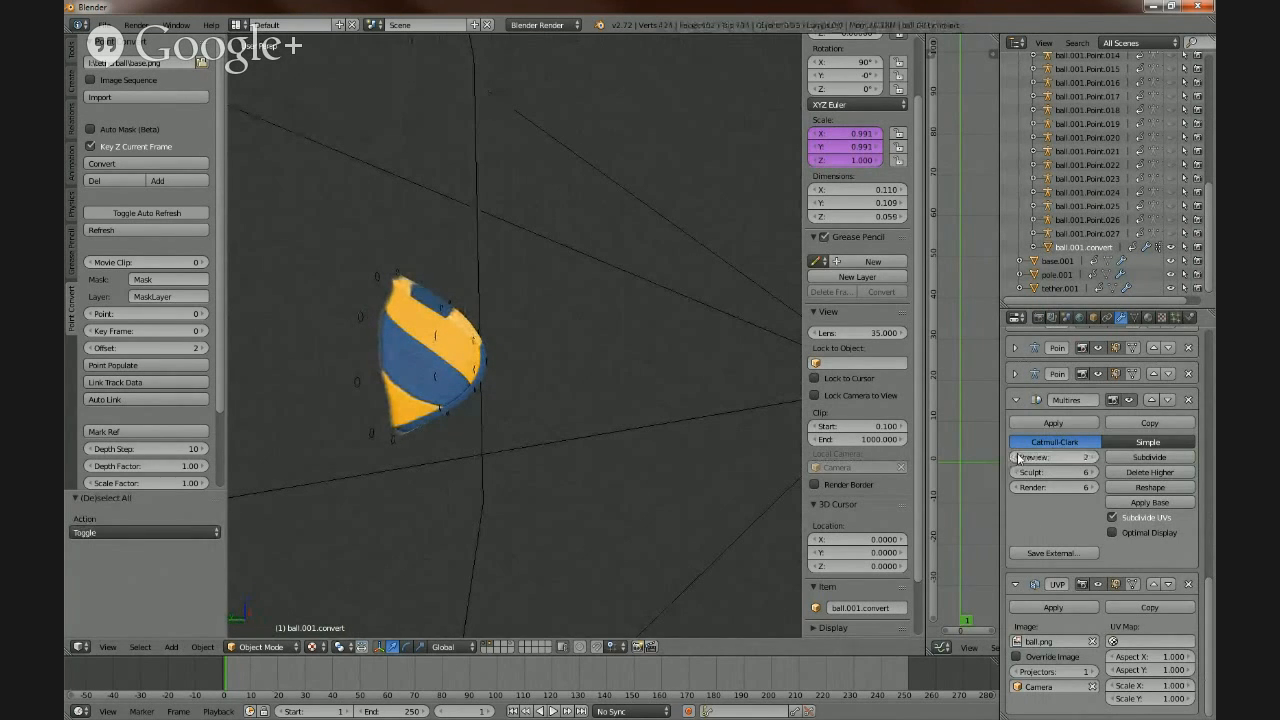
click(1018, 457)
click(1018, 457)
middle_drag(560, 380, 457, 349)
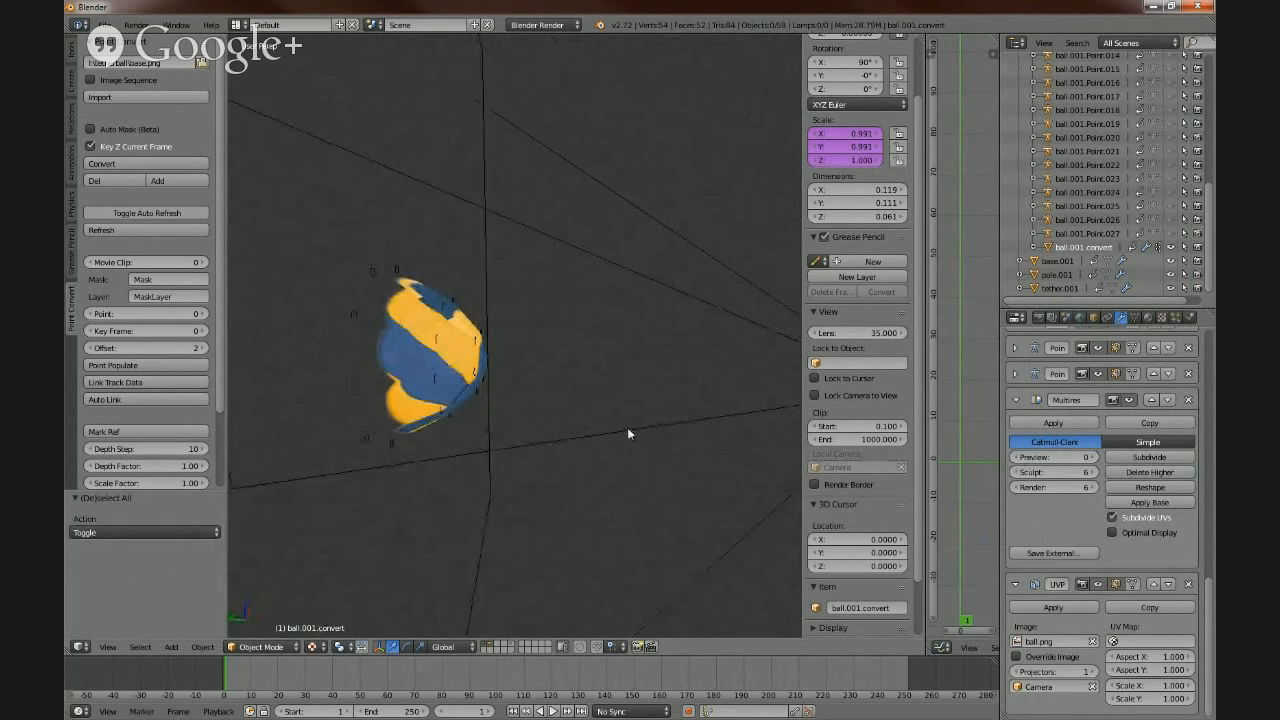
- Circle-select the seven central control points in camera view and lower their depth curves 0.469 along Y
key(KP_0)
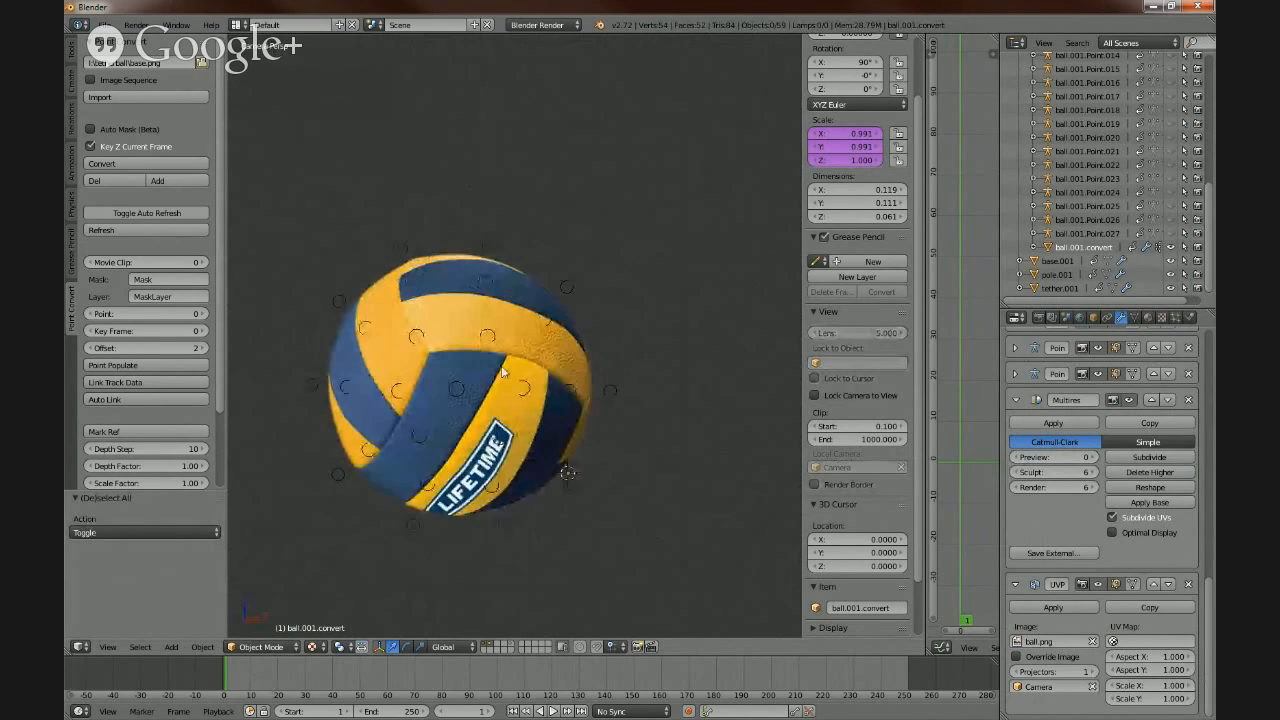
mouse_move(448, 372)
mouse_down()
mouse_move(416, 384)
mouse_move(456, 429)
mouse_move(499, 382)
mouse_move(458, 397)
mouse_up()
middle_drag(458, 401, 928, 438)
key(g)
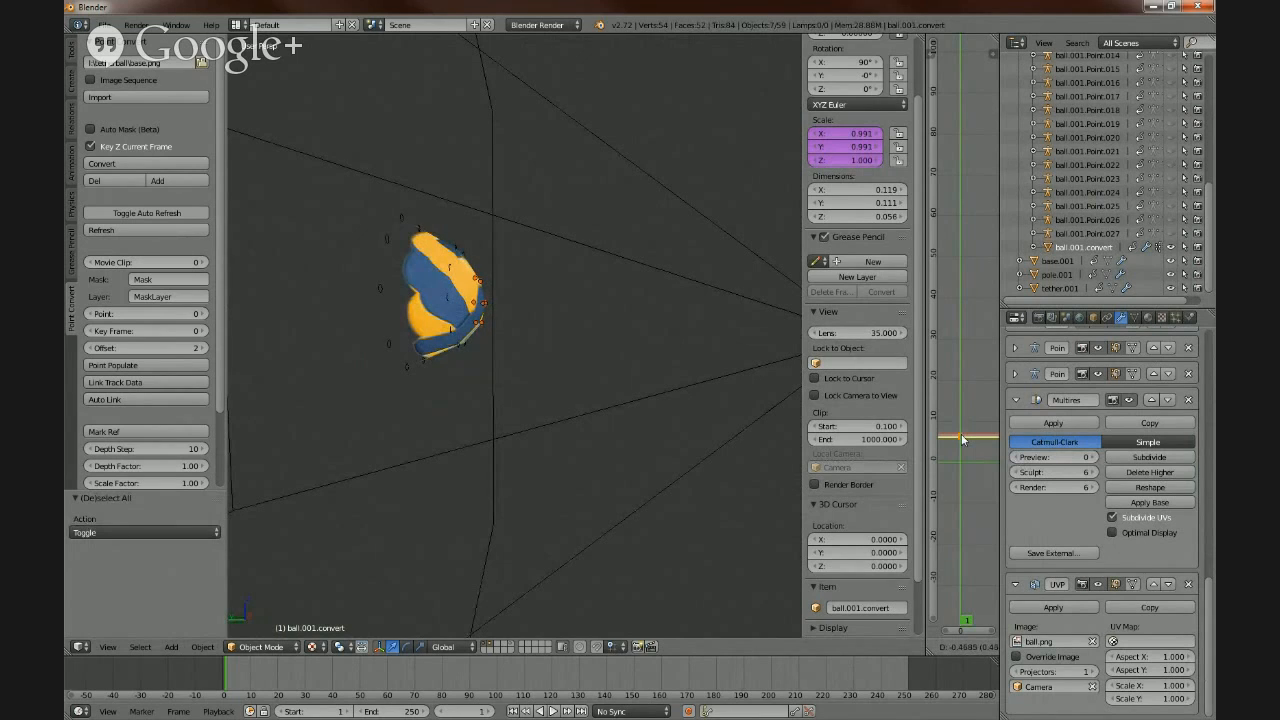
click(962, 439)
middle_drag(514, 386, 450, 445)
- Raise the ball's Multires preview level to 6 and check the smoothed ball shape from the side
click(1092, 458)
click(1092, 458)
click(1092, 458)
click(1092, 458)
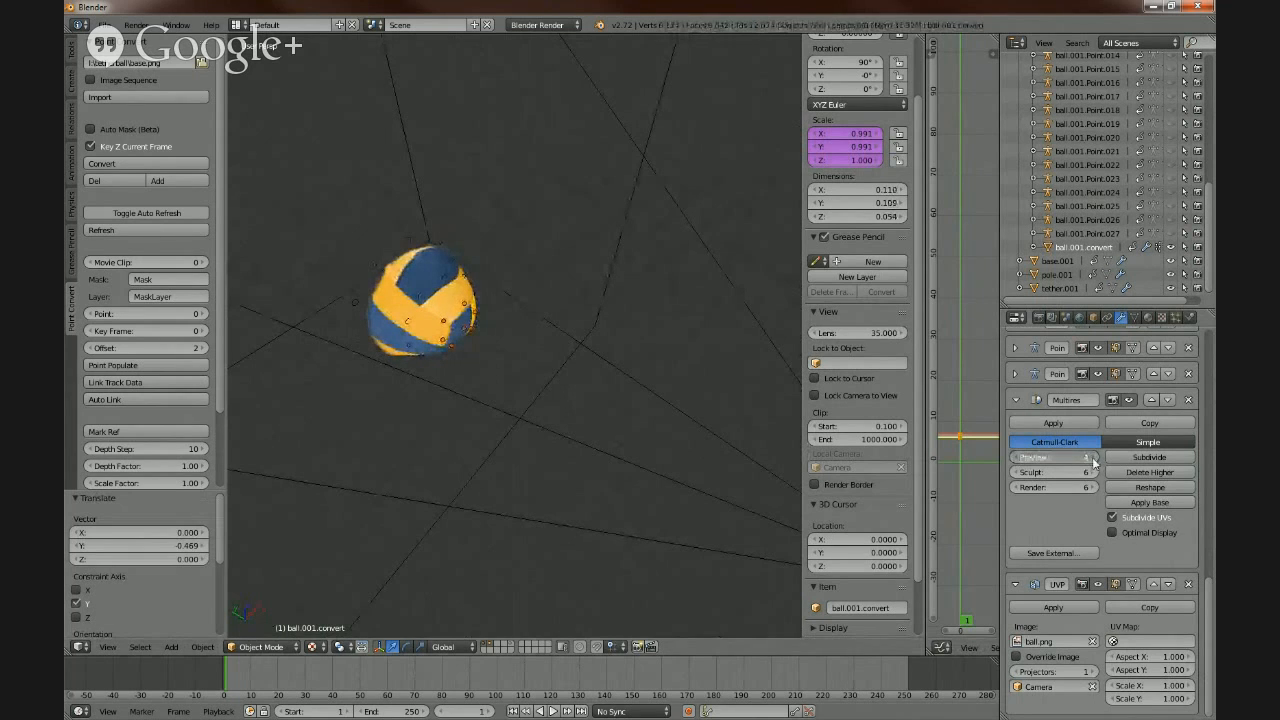
click(1092, 458)
click(1092, 458)
click(457, 340)
middle_drag(457, 340, 505, 306)
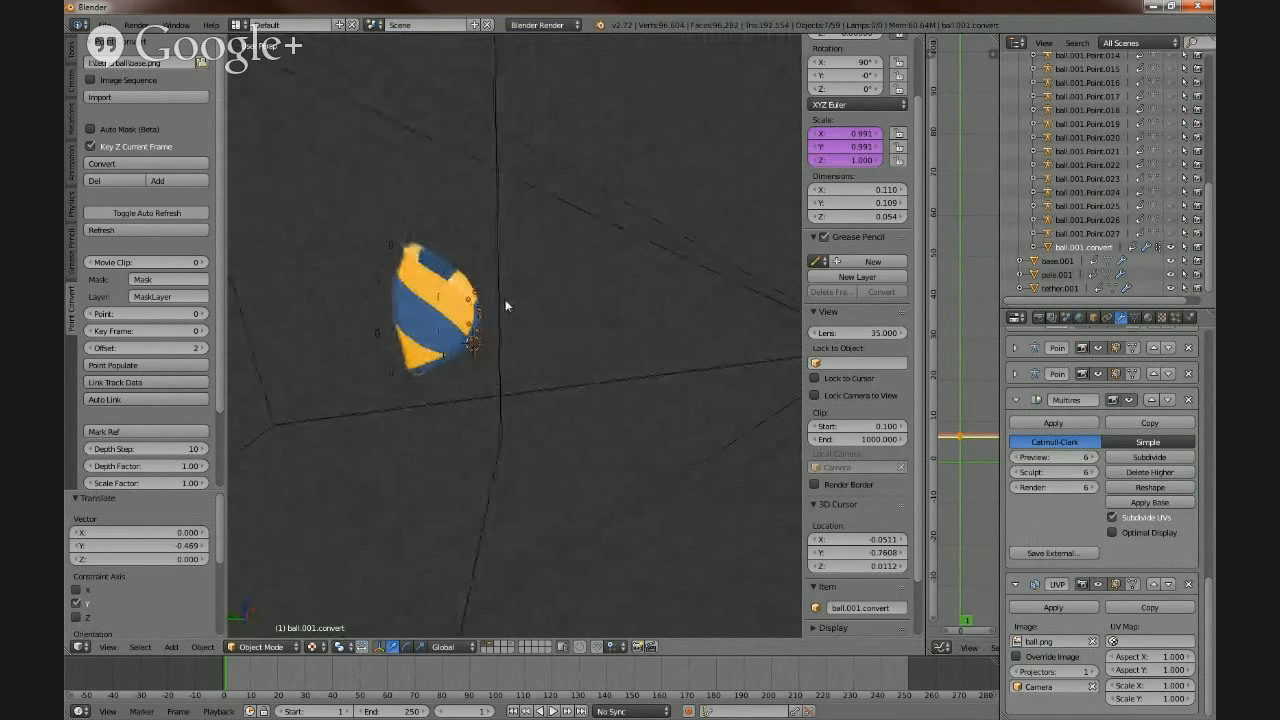
- Circle-select the ball's central and middle-ring control points in camera view and try shifting their depth curves
key(KP_0)
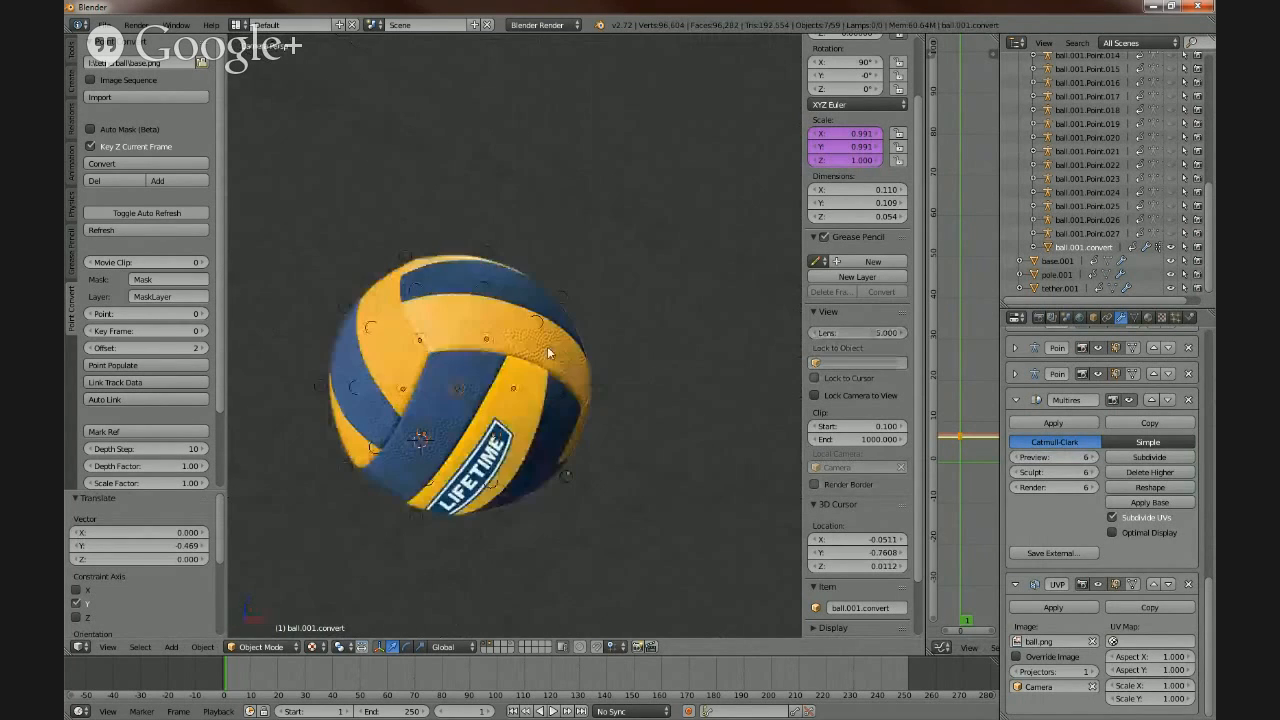
key(a)
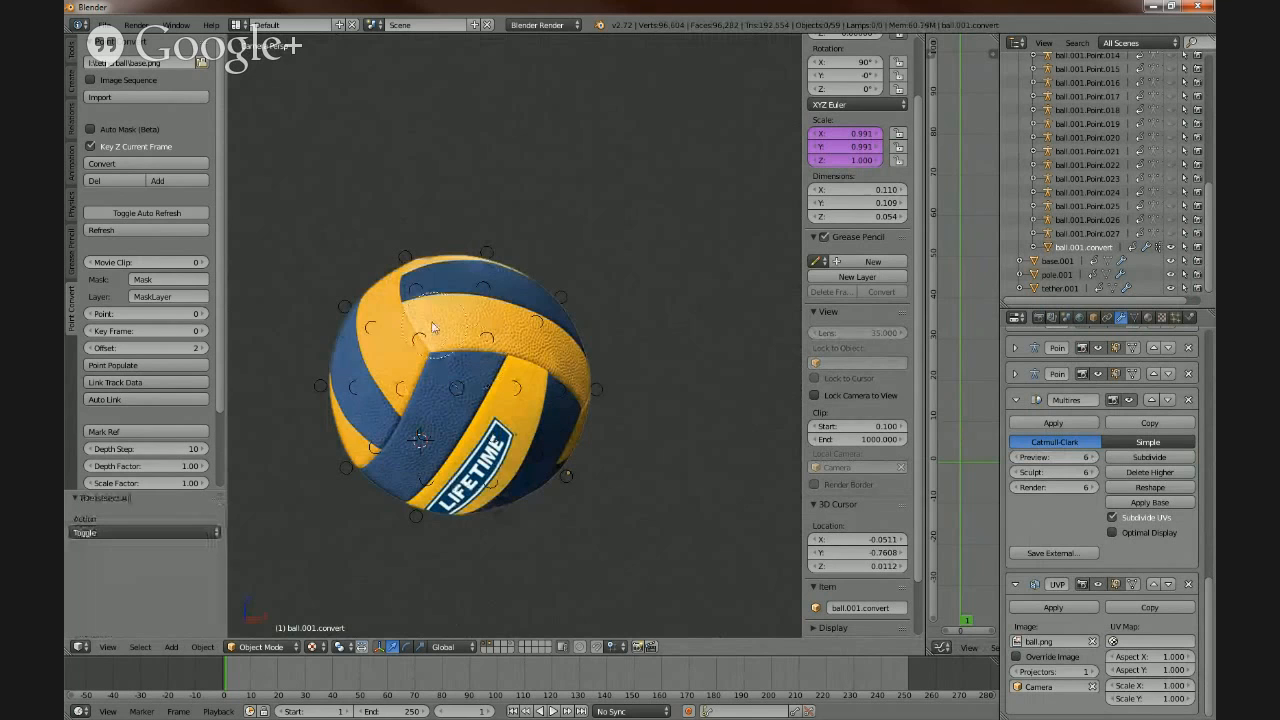
key(a)
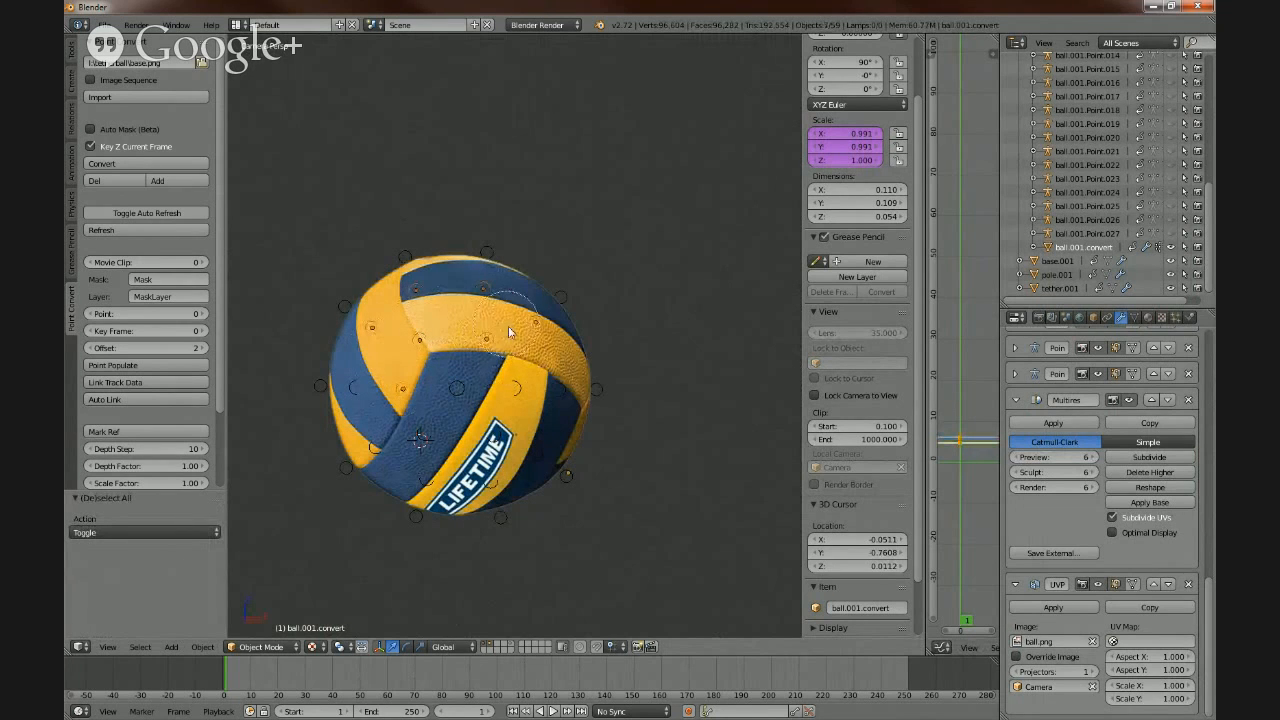
mouse_move(505, 398)
mouse_down()
mouse_move(515, 445)
mouse_move(491, 399)
mouse_move(543, 388)
mouse_move(449, 398)
mouse_move(435, 445)
mouse_move(410, 455)
mouse_move(365, 395)
mouse_move(387, 382)
mouse_up()
right_click(390, 384)
scroll(415, 388, down, 5)
mouse_move(423, 389)
middle_down()
mouse_move(573, 419)
mouse_move(576, 401)
middle_up()
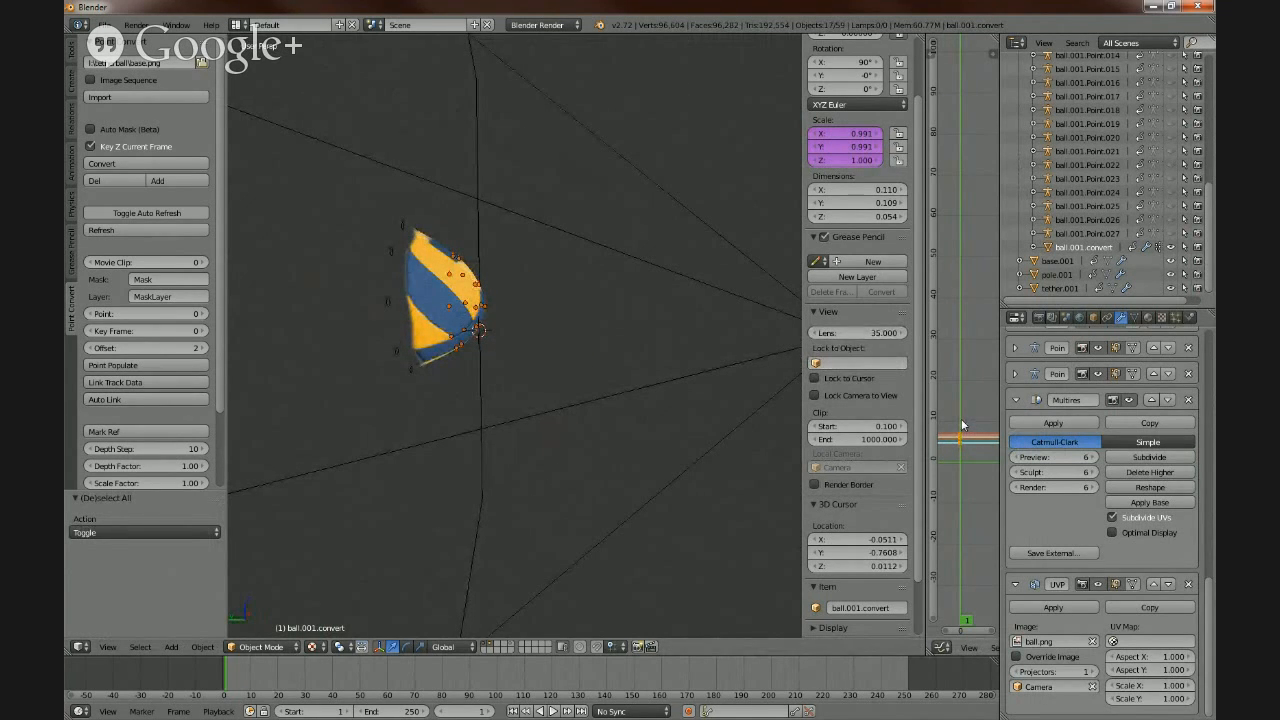
key(g)
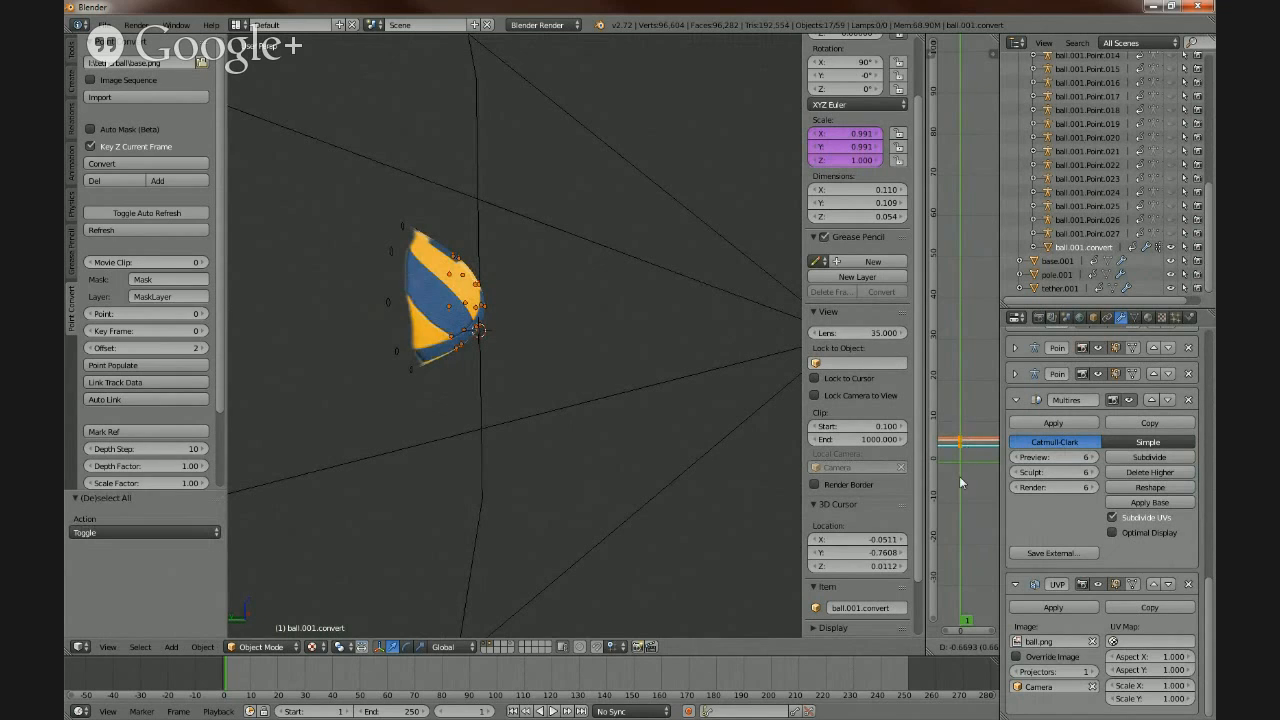
right_click(972, 419)
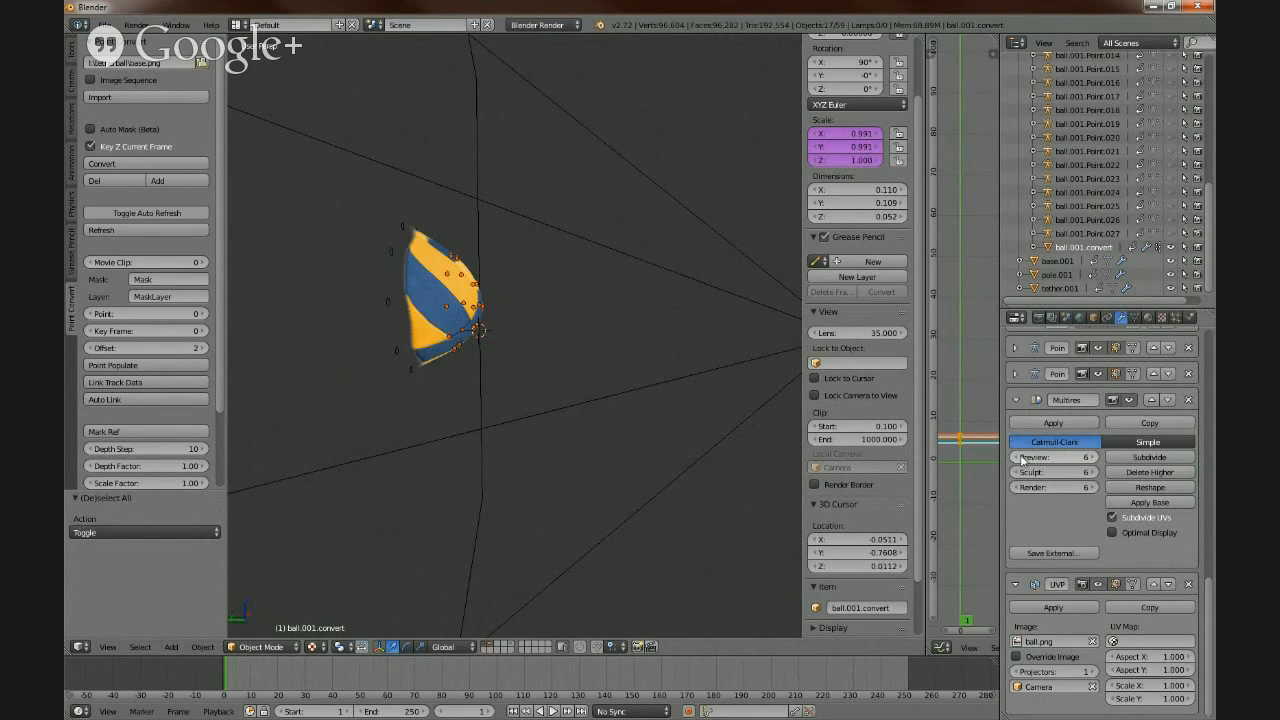
- Set the ball's Multires preview level to 1
click(1018, 458)
click(1018, 458)
click(1018, 458)
click(1018, 458)
click(1018, 458)
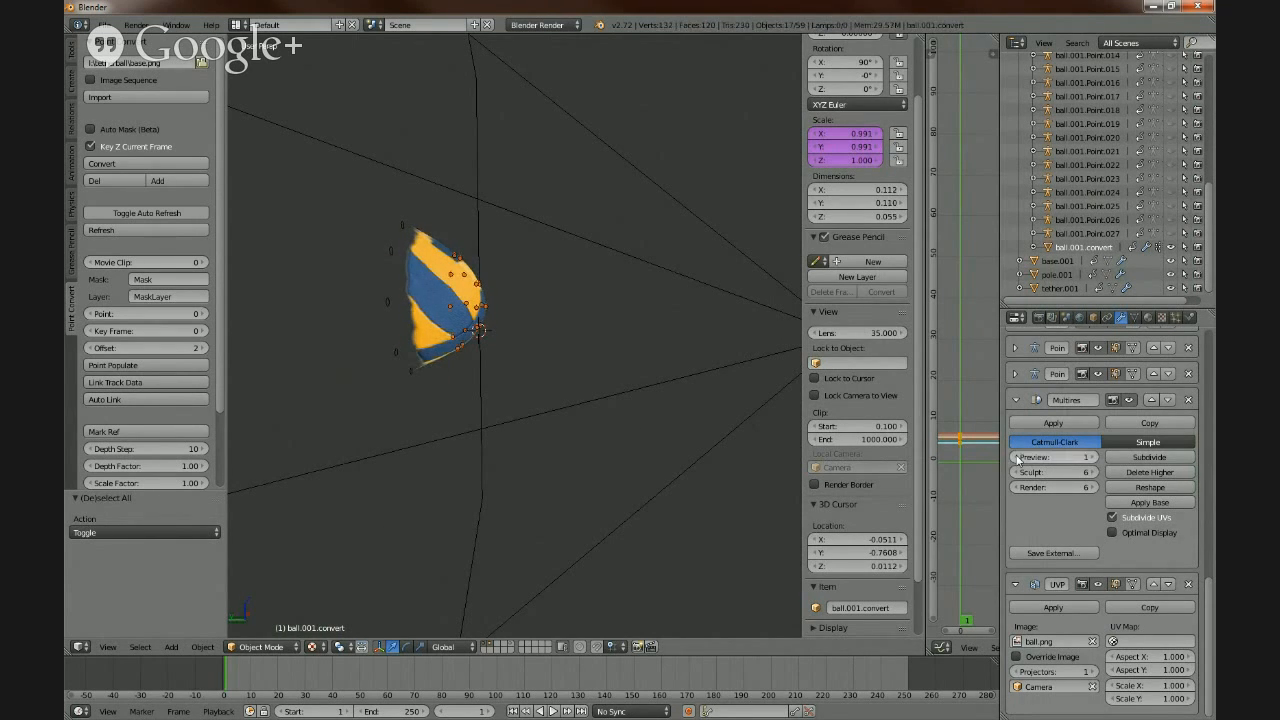
click(1018, 458)
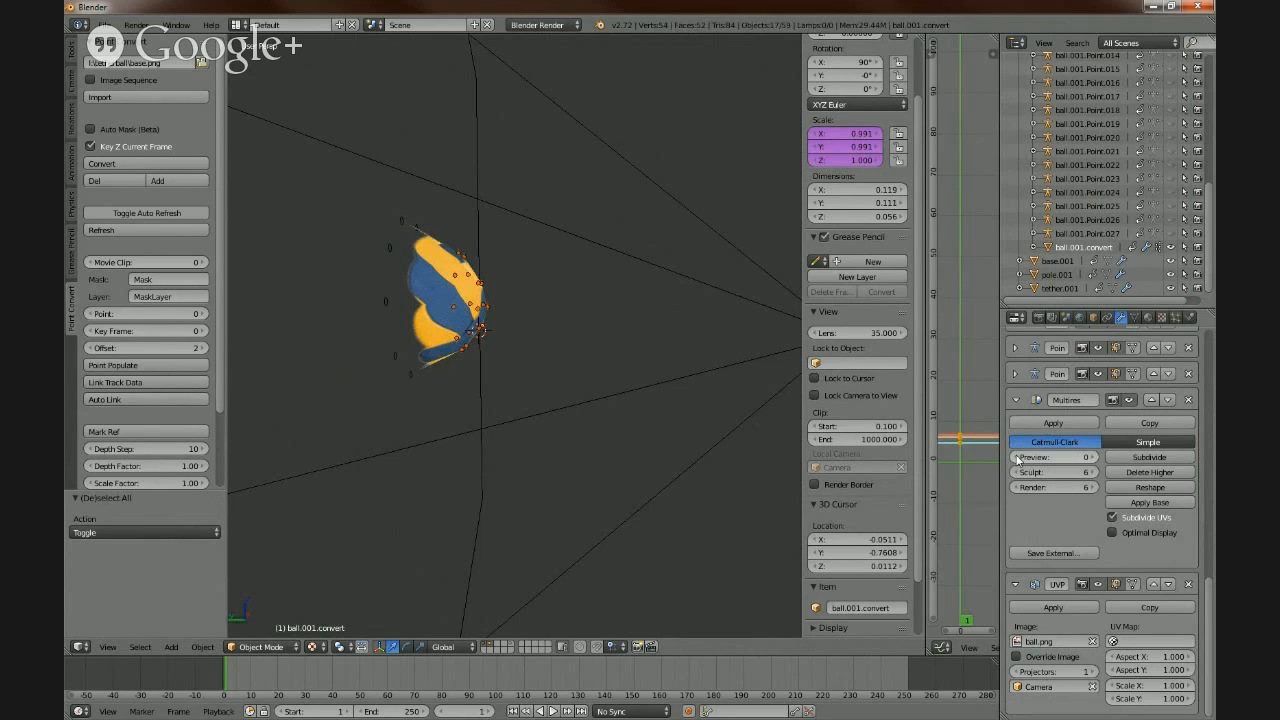
click(1093, 458)
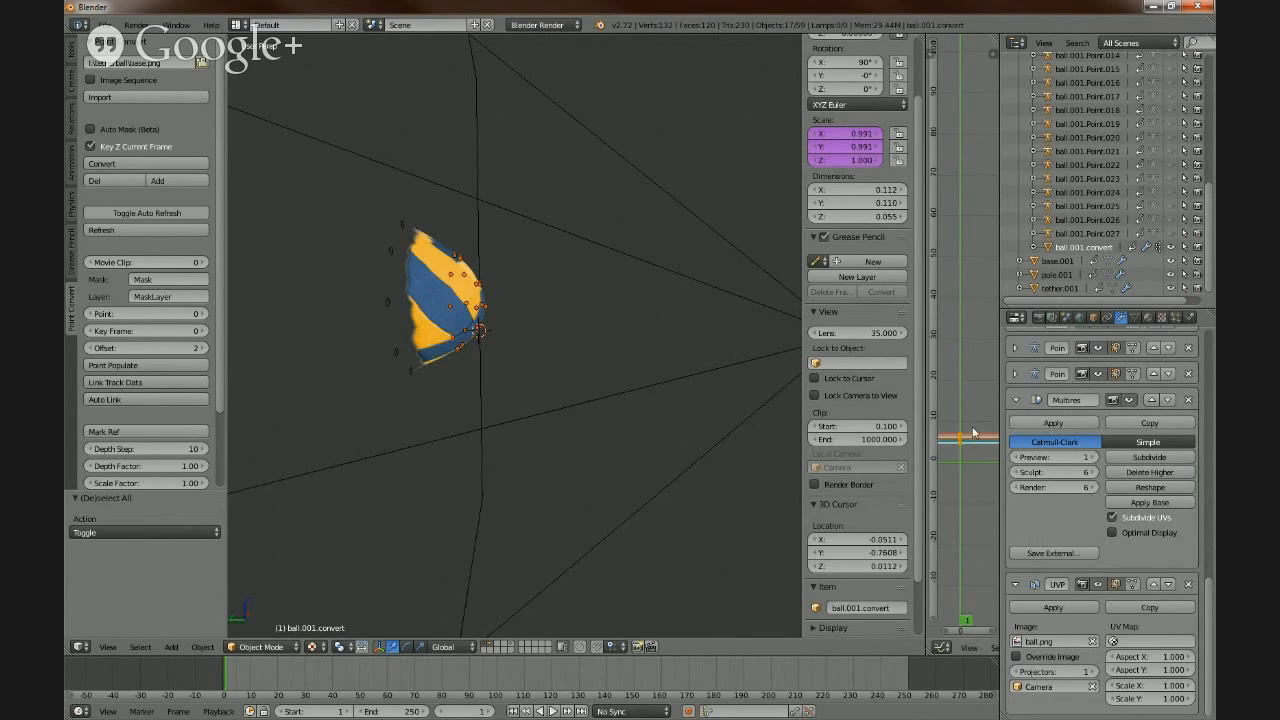
- Move the selected control points' depth curves up 0.669 along Y, and bring them back down below their starting depth
key(g)
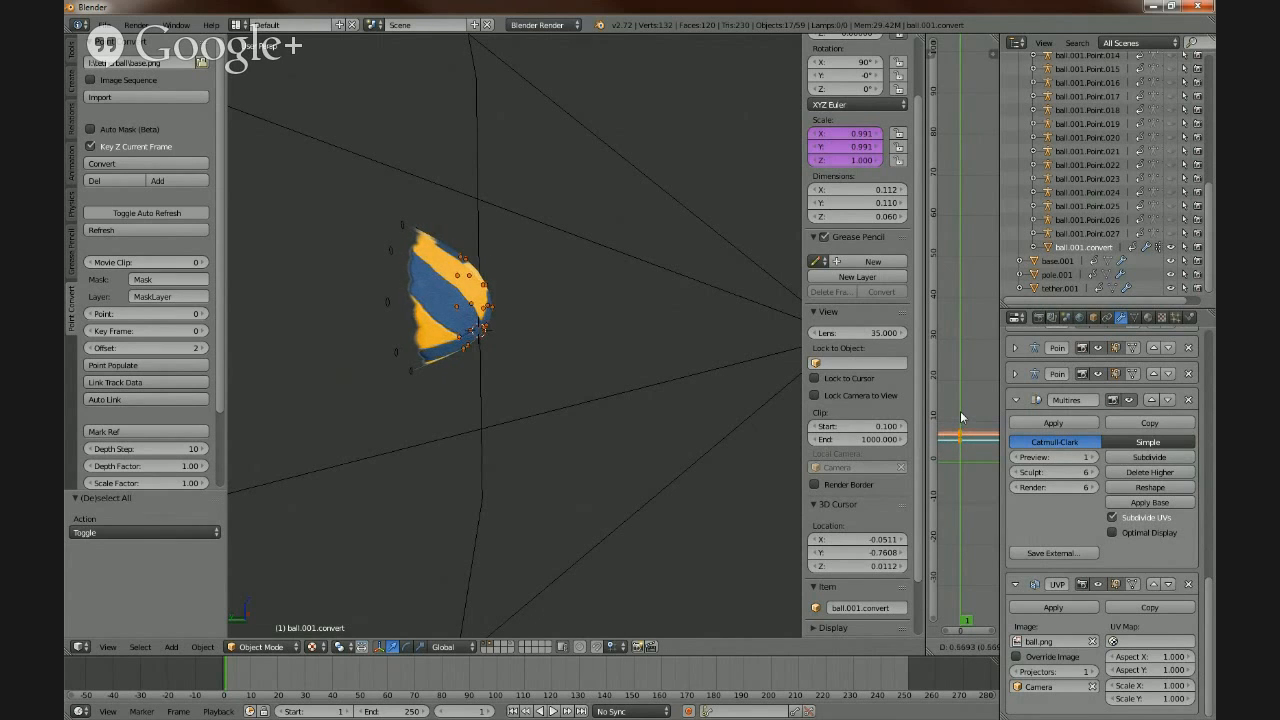
click(960, 418)
middle_drag(690, 435, 940, 428)
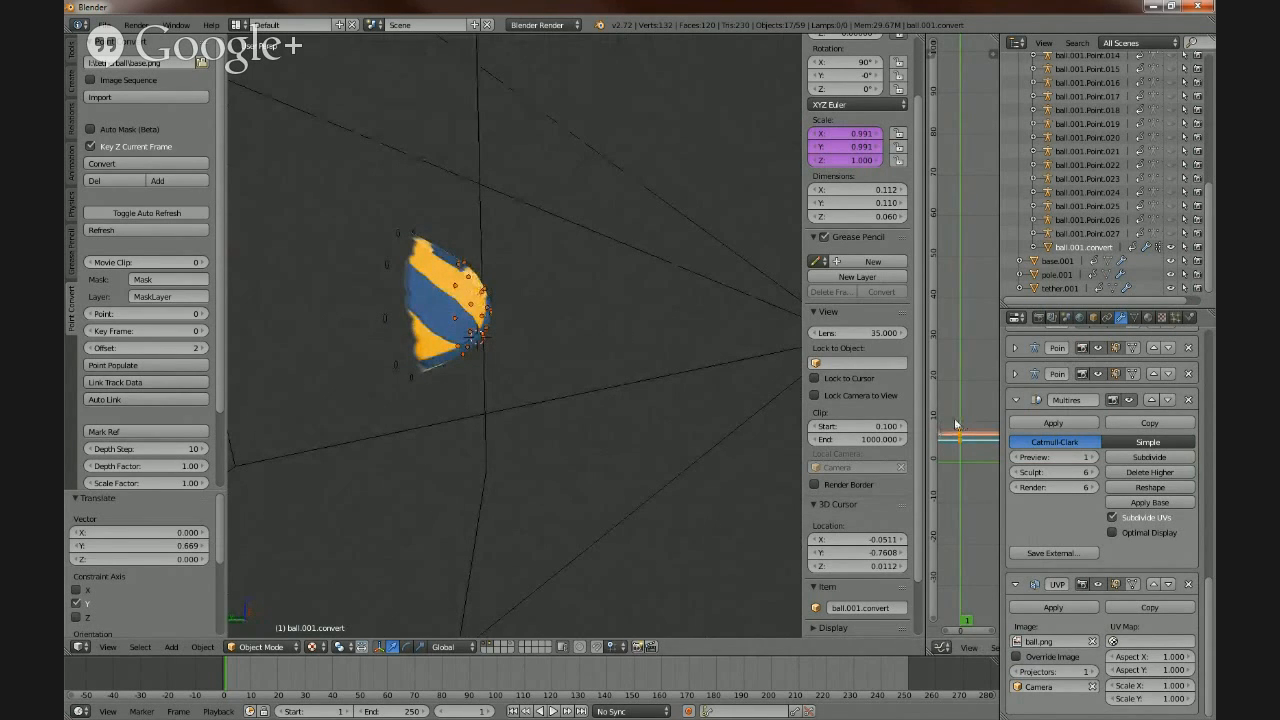
key(g)
key(y)
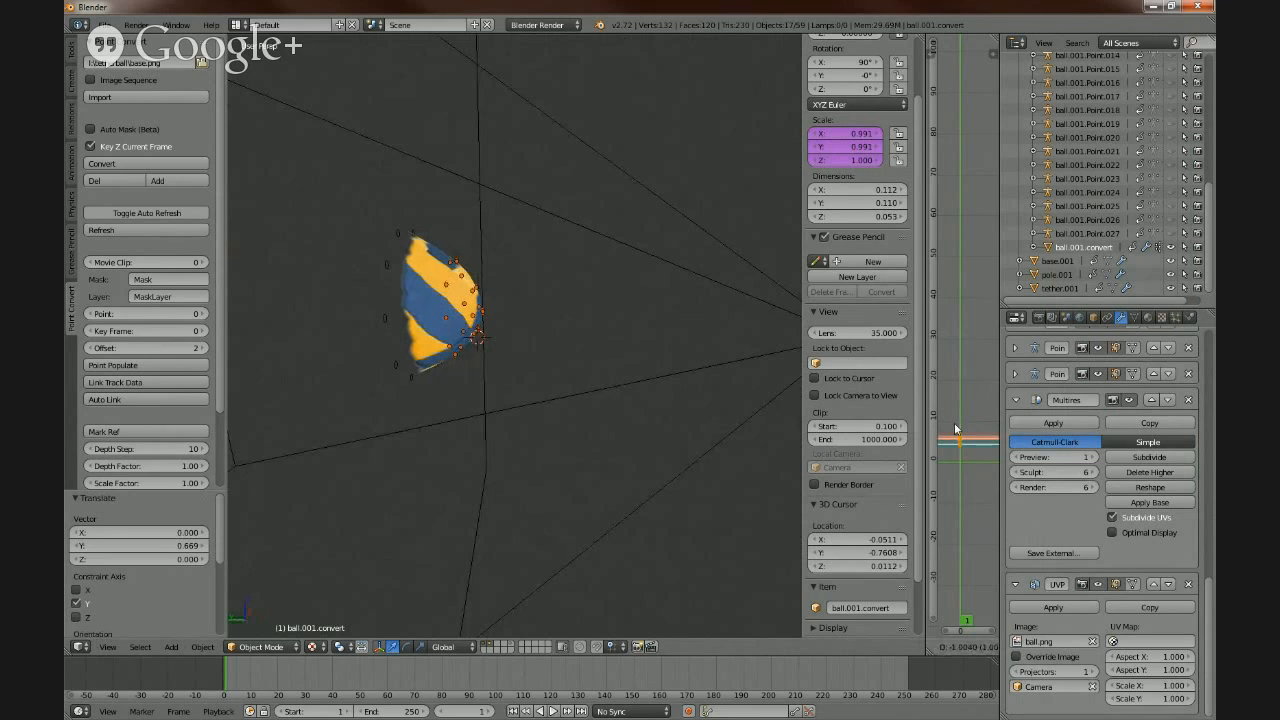
- Clear the selection, select all of the ball's control points with its source plane, and move them to layer 12
middle_drag(629, 431, 604, 453)
key(a)
key(a)
key(a)
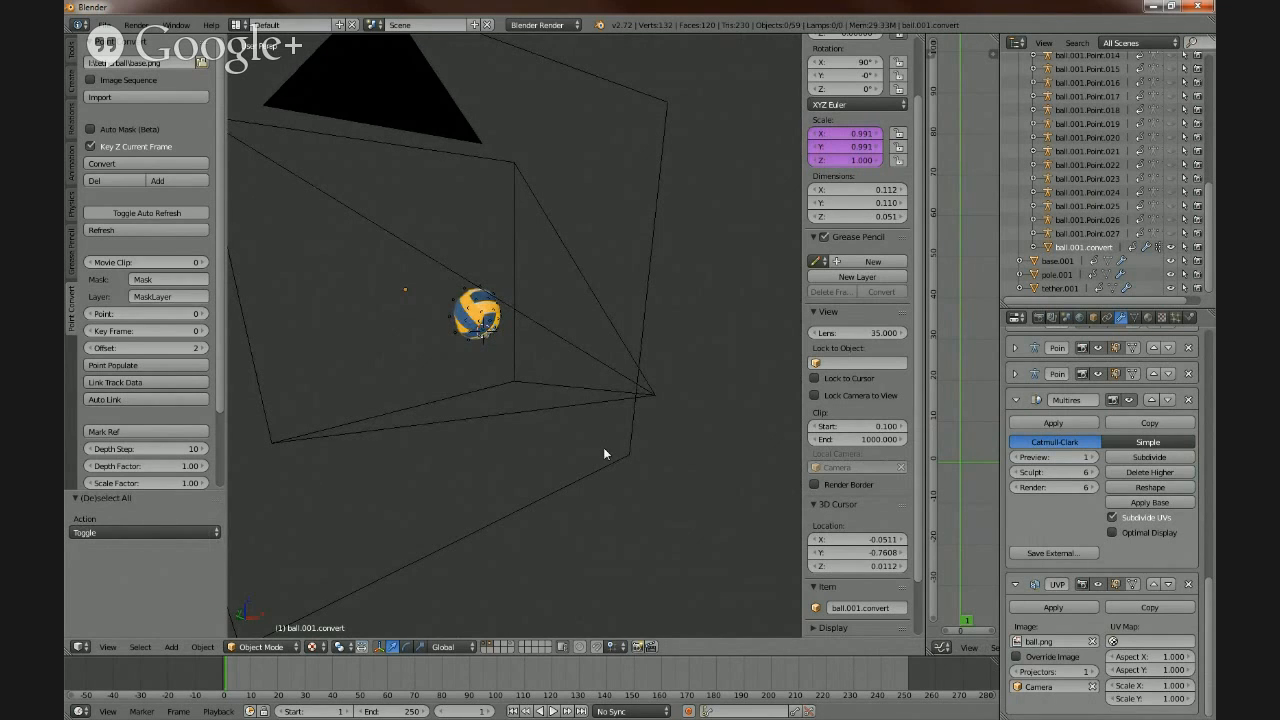
middle_drag(576, 397, 490, 440)
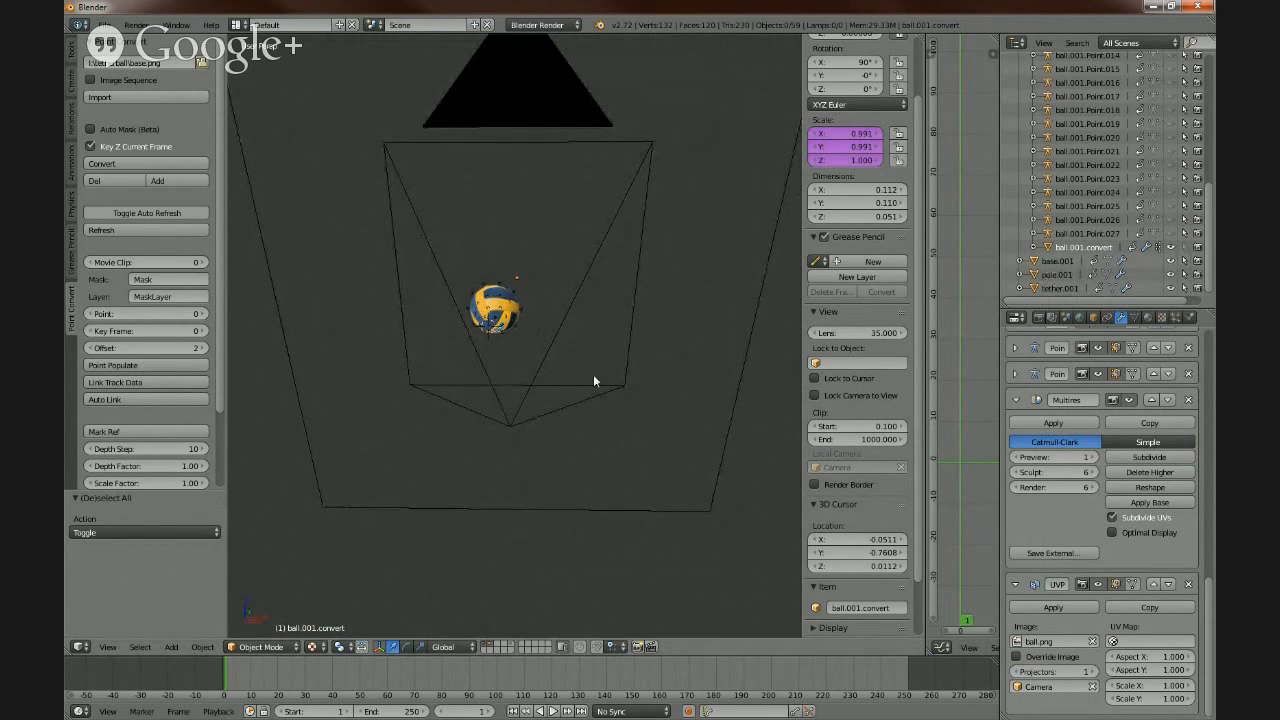
middle_drag(593, 374, 633, 381)
key(a)
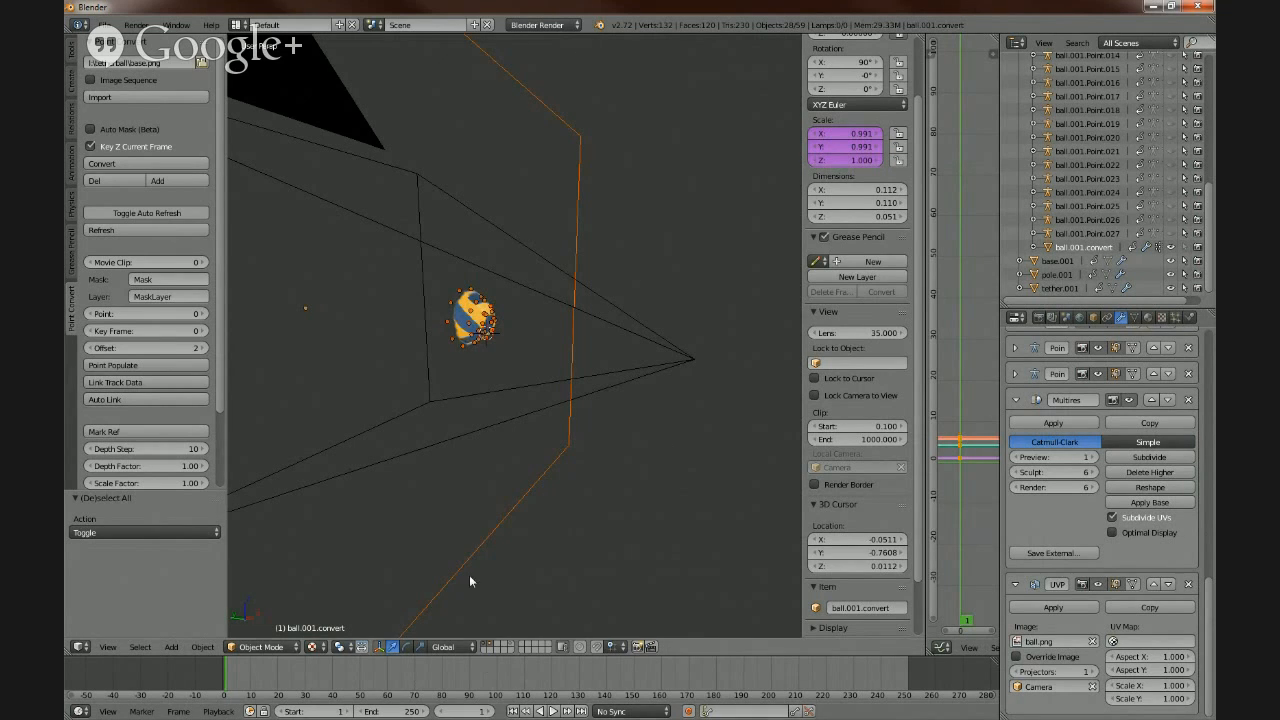
key(m)
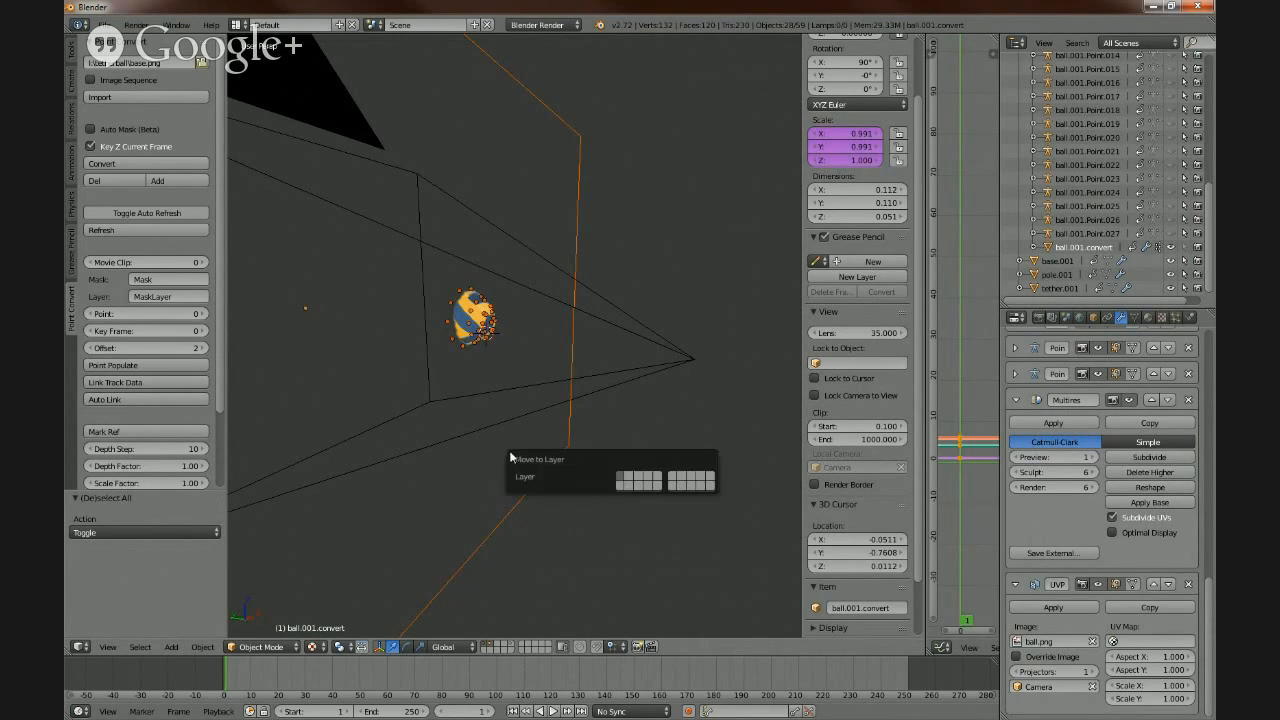
key(Escape)
key(m)
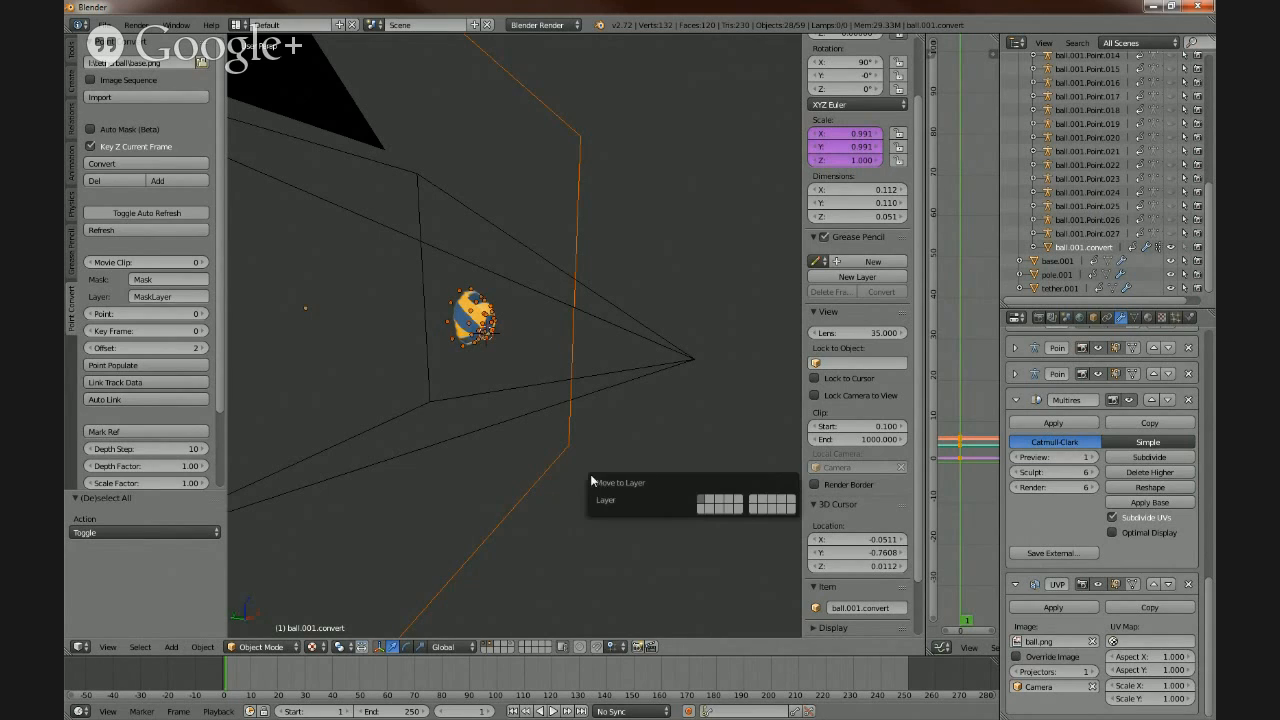
click(712, 510)
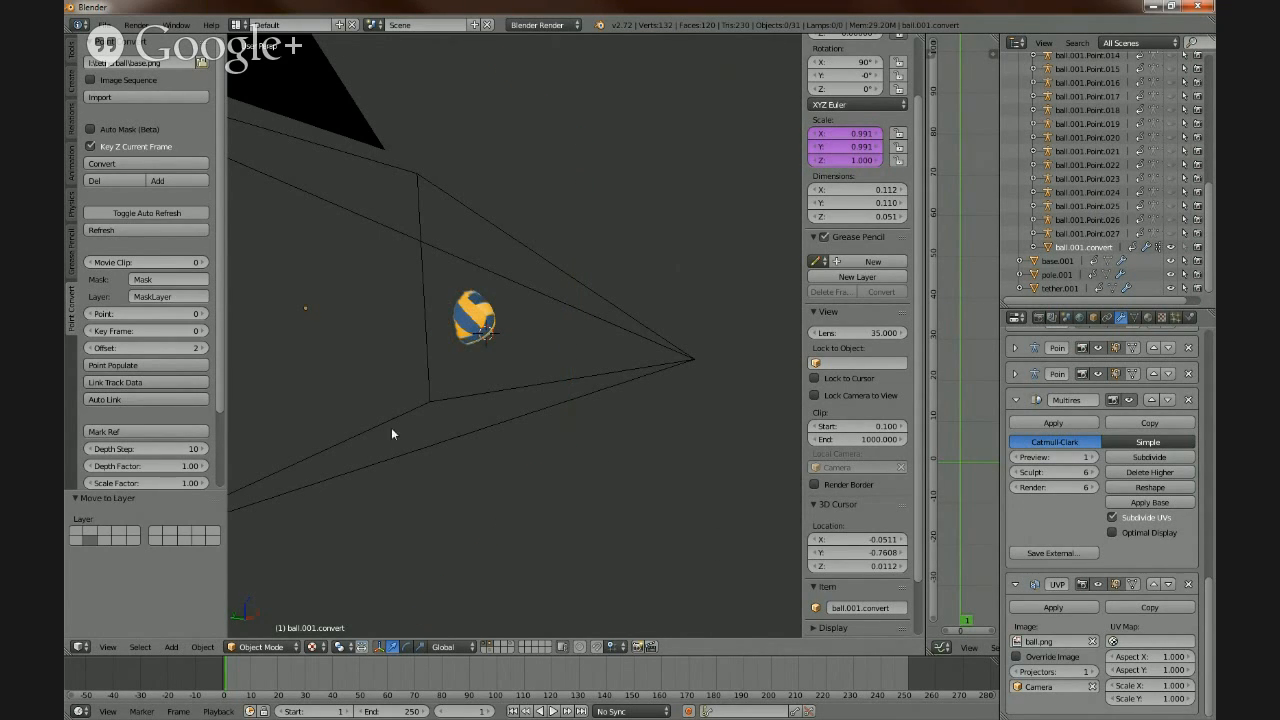
- Inspect the ball's shape from several angles, showing and hiding the control points on layer 12
middle_drag(561, 550, 478, 525)
middle_drag(490, 615, 643, 483)
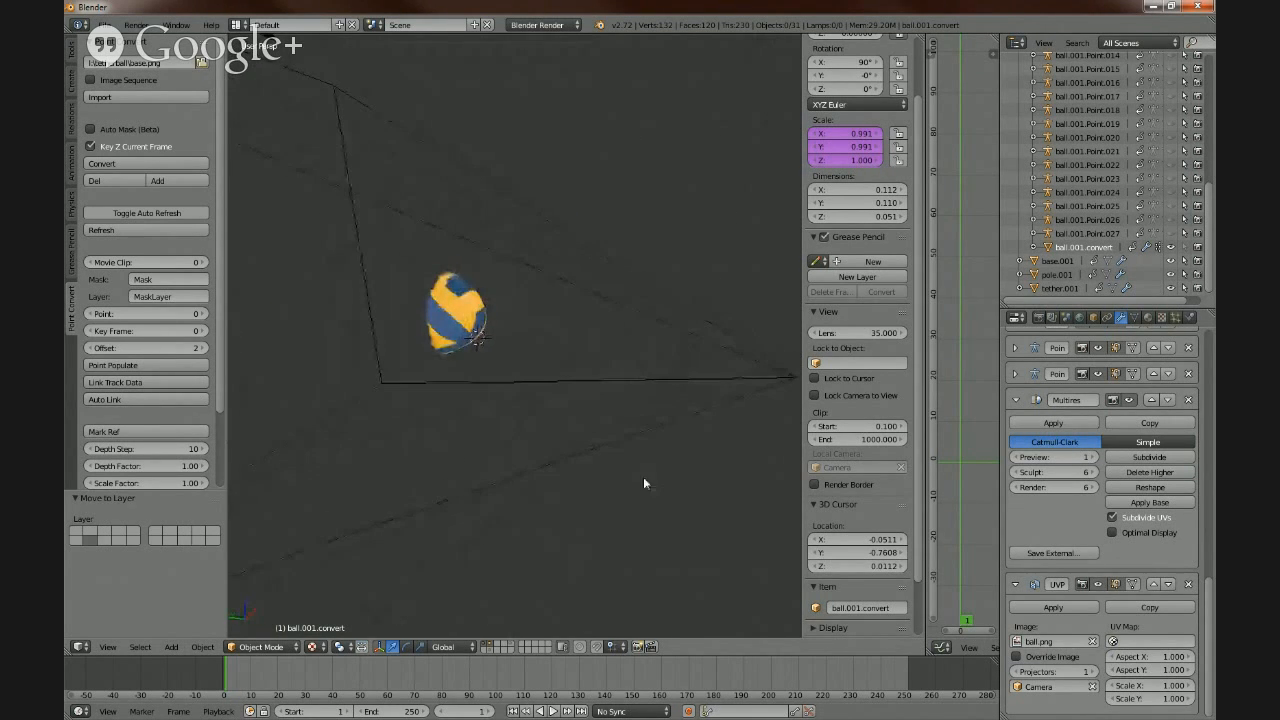
click(490, 645)
click(489, 647)
middle_drag(520, 364, 443, 218)
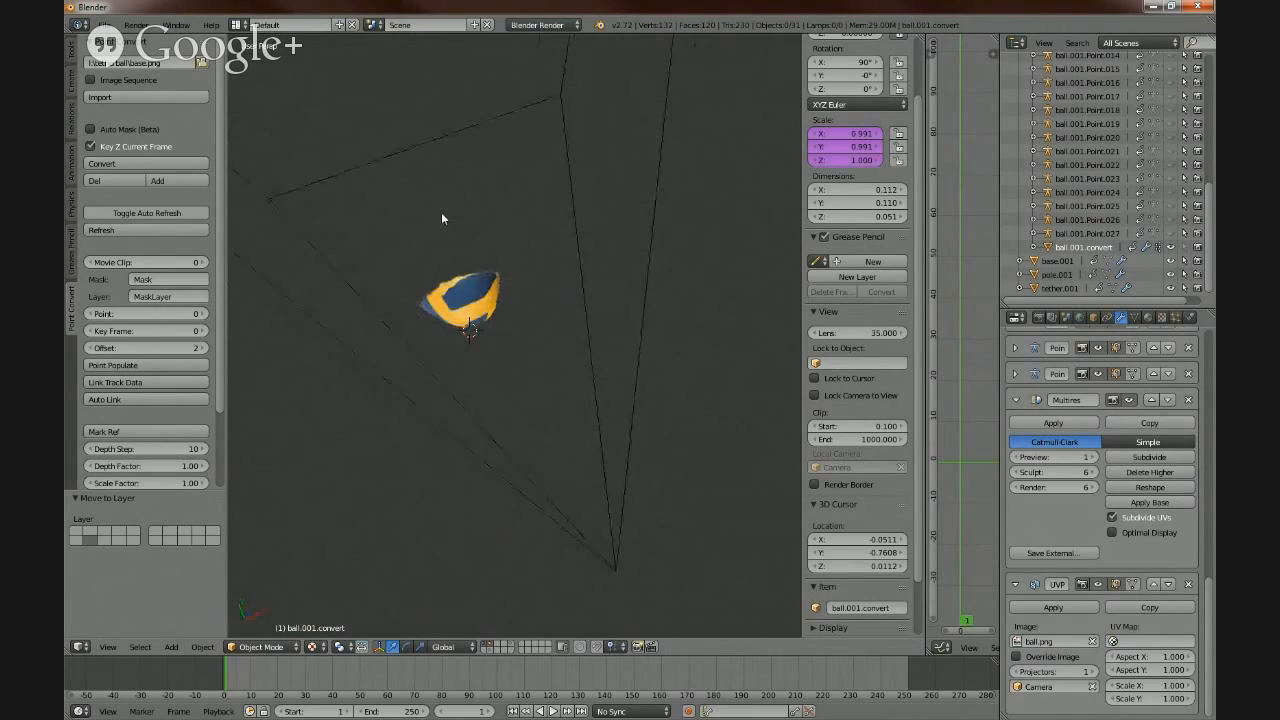
middle_drag(542, 400, 638, 316)
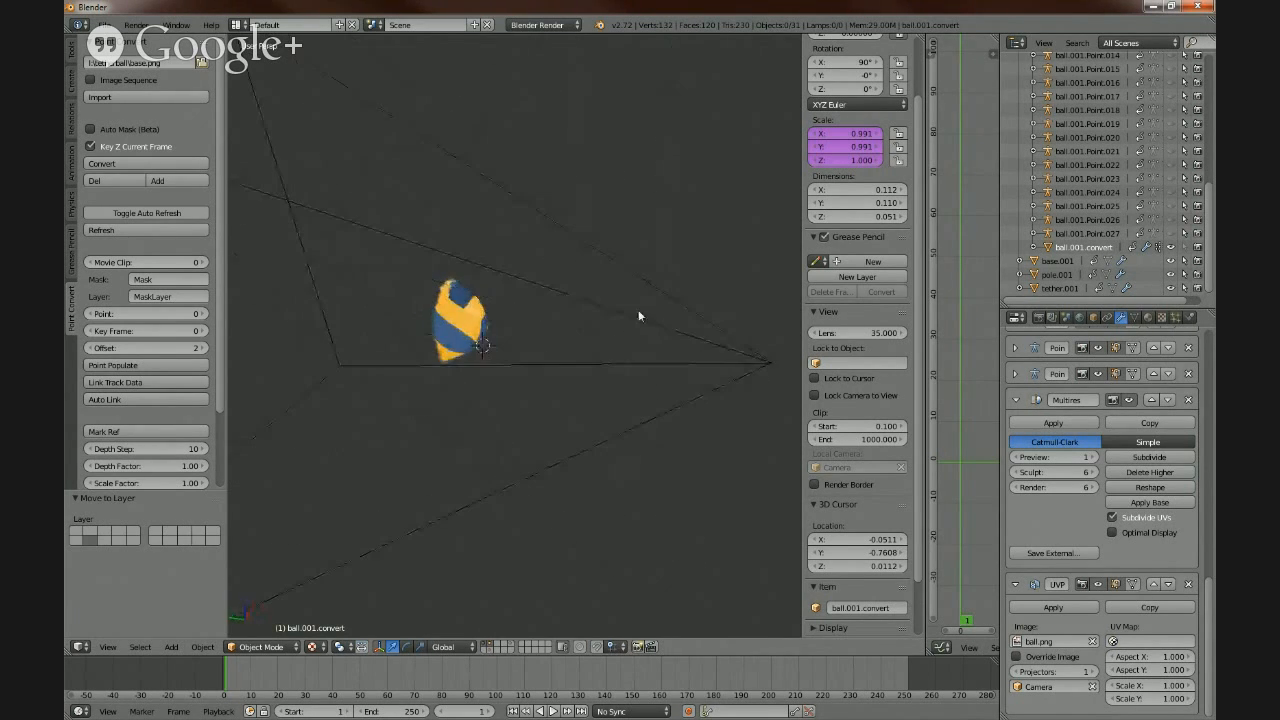
shift+click(493, 651)
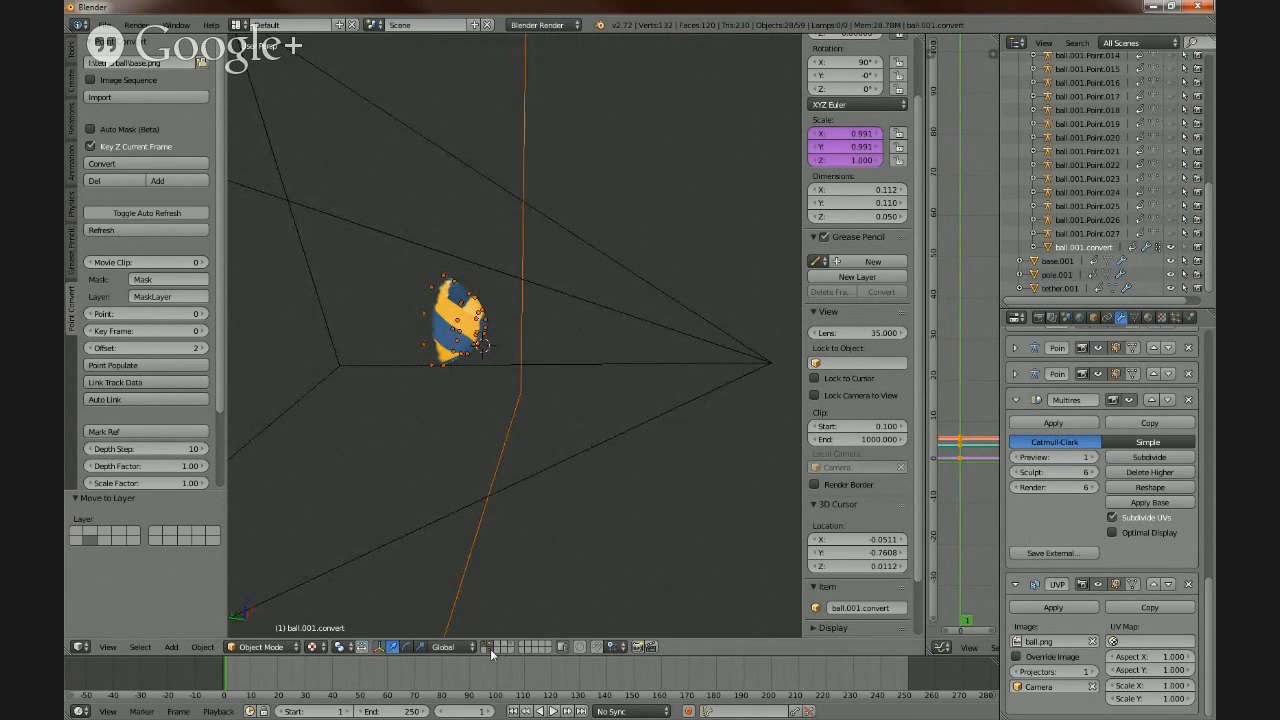
shift+click(491, 650)
- Show layer 5 with the pole, base and tether alongside the ball
middle_drag(601, 408, 620, 449)
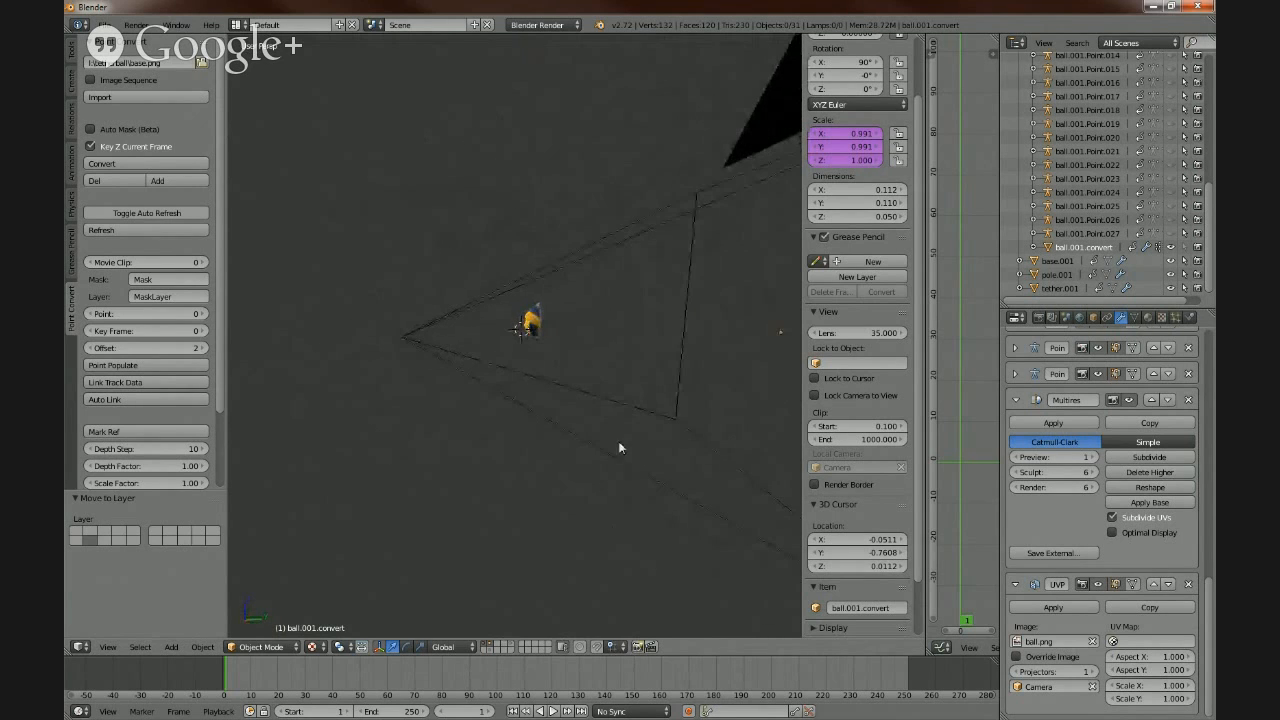
shift+click(511, 643)
middle_drag(568, 470, 454, 487)
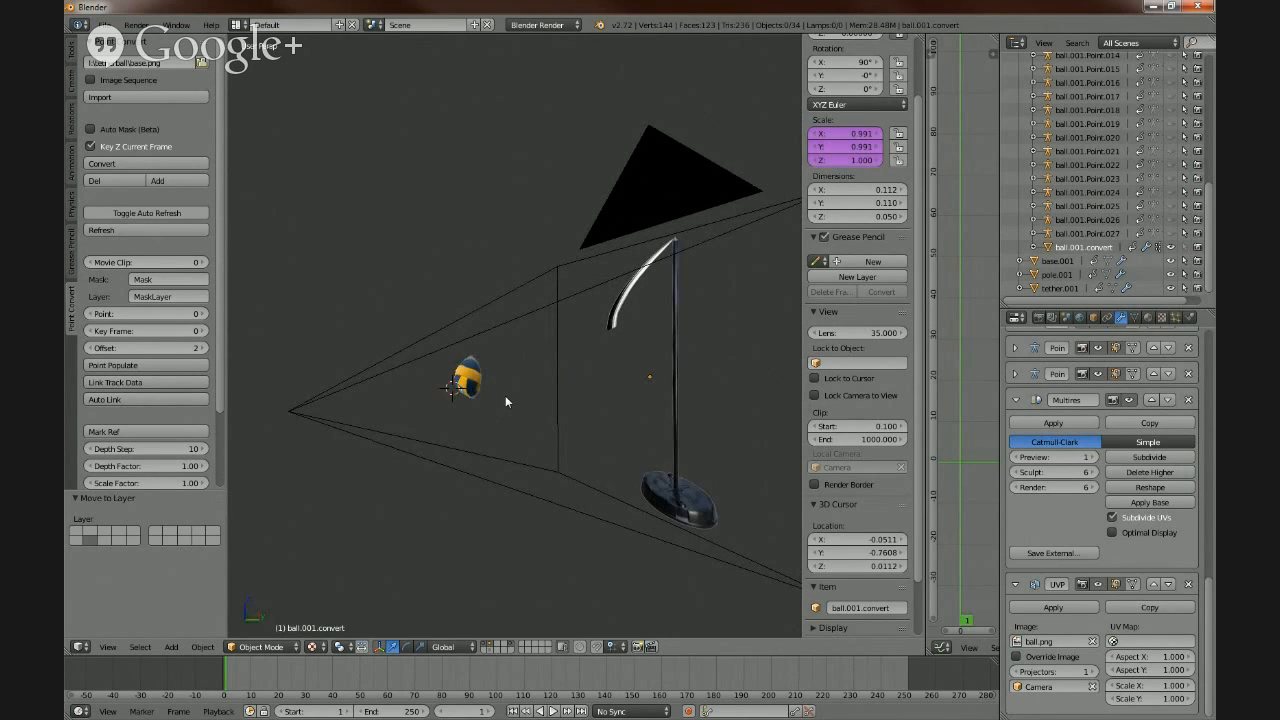
- Collapse ball.001_group in the outliner, select base.001 and move it to layer 3
right_click(699, 516)
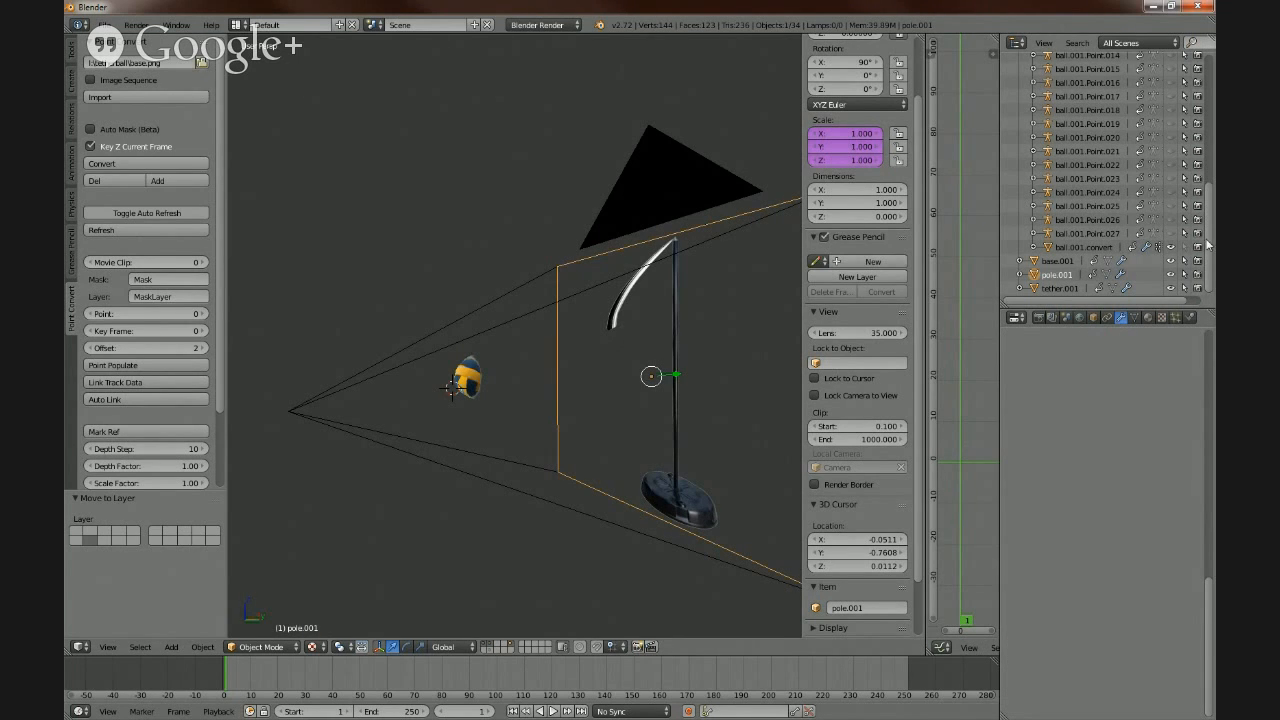
drag(1209, 246, 1209, 108)
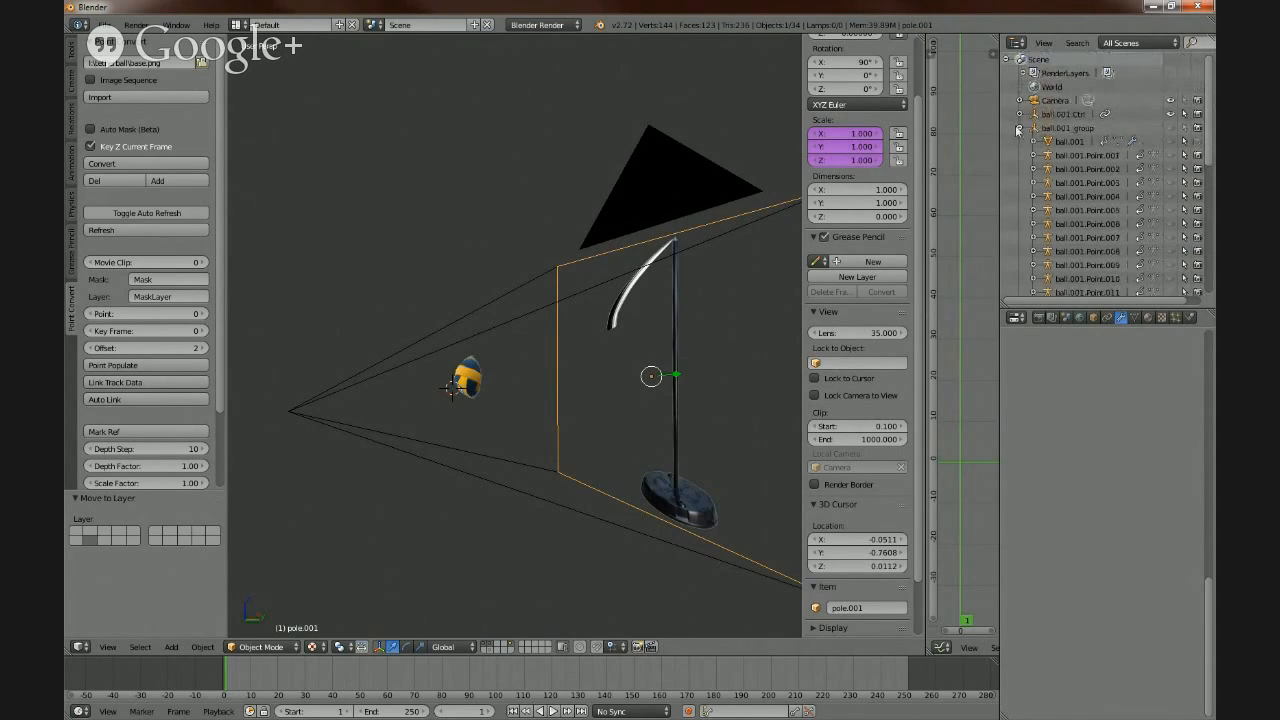
click(1019, 128)
click(1054, 142)
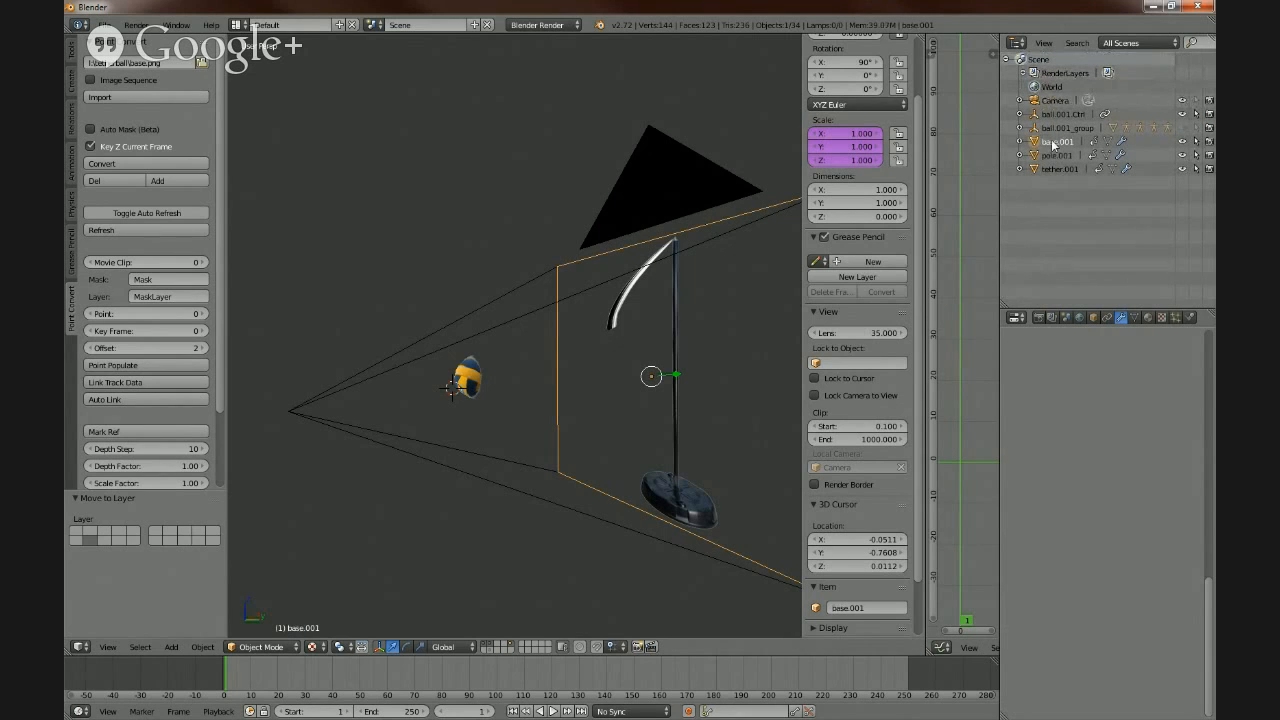
middle_drag(560, 548, 589, 518)
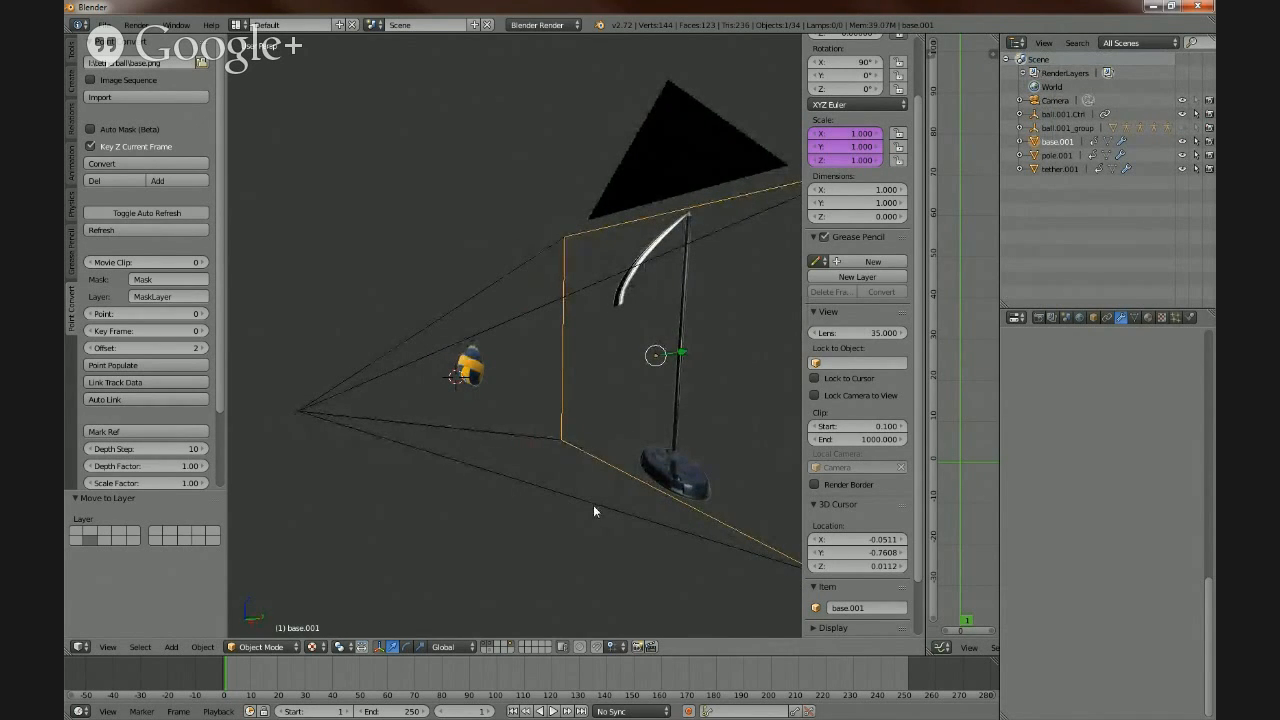
key(m)
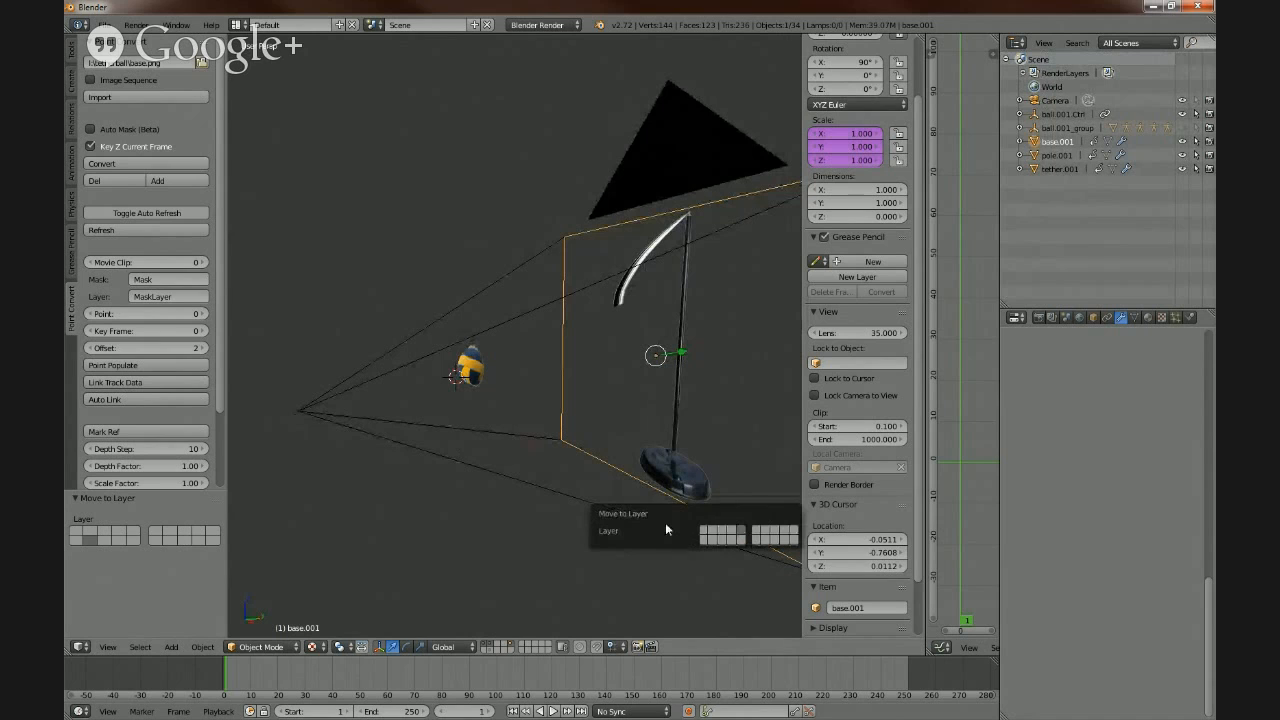
click(730, 535)
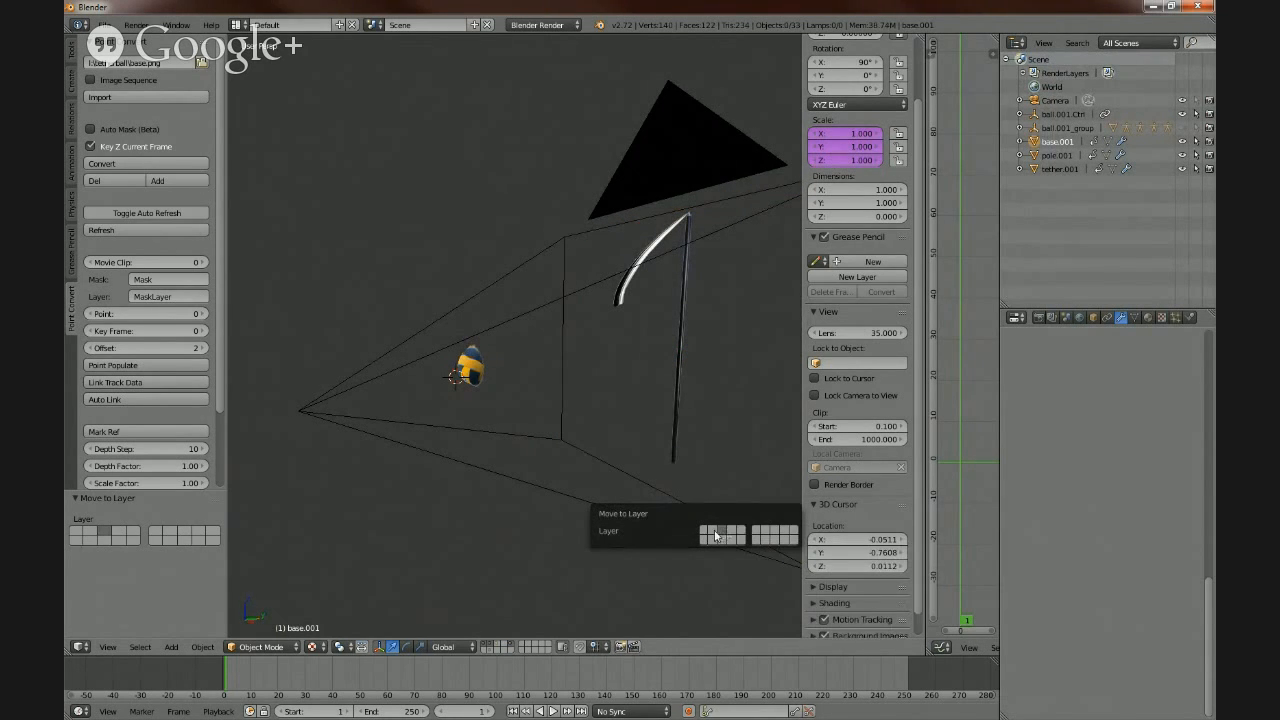
key(a)
key(a)
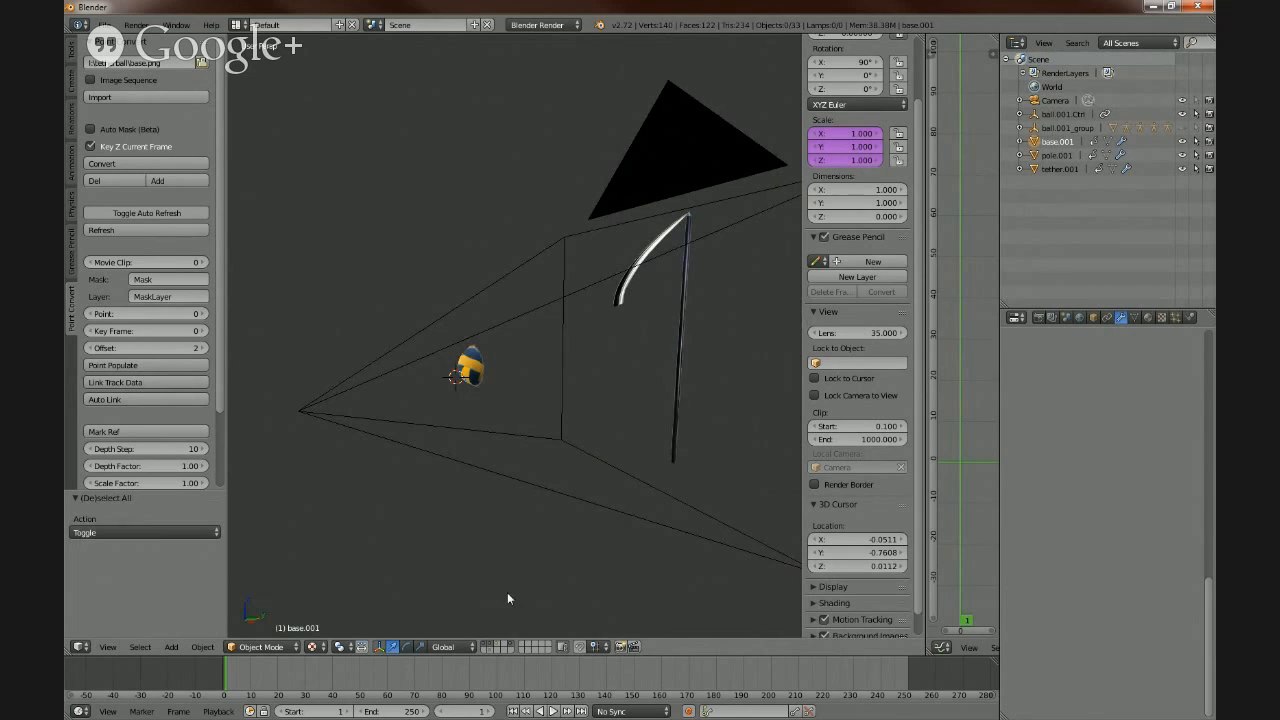
- Show only layers 1 and 3 so that the base is isolated with the camera
shift+click(511, 643)
shift+click(498, 643)
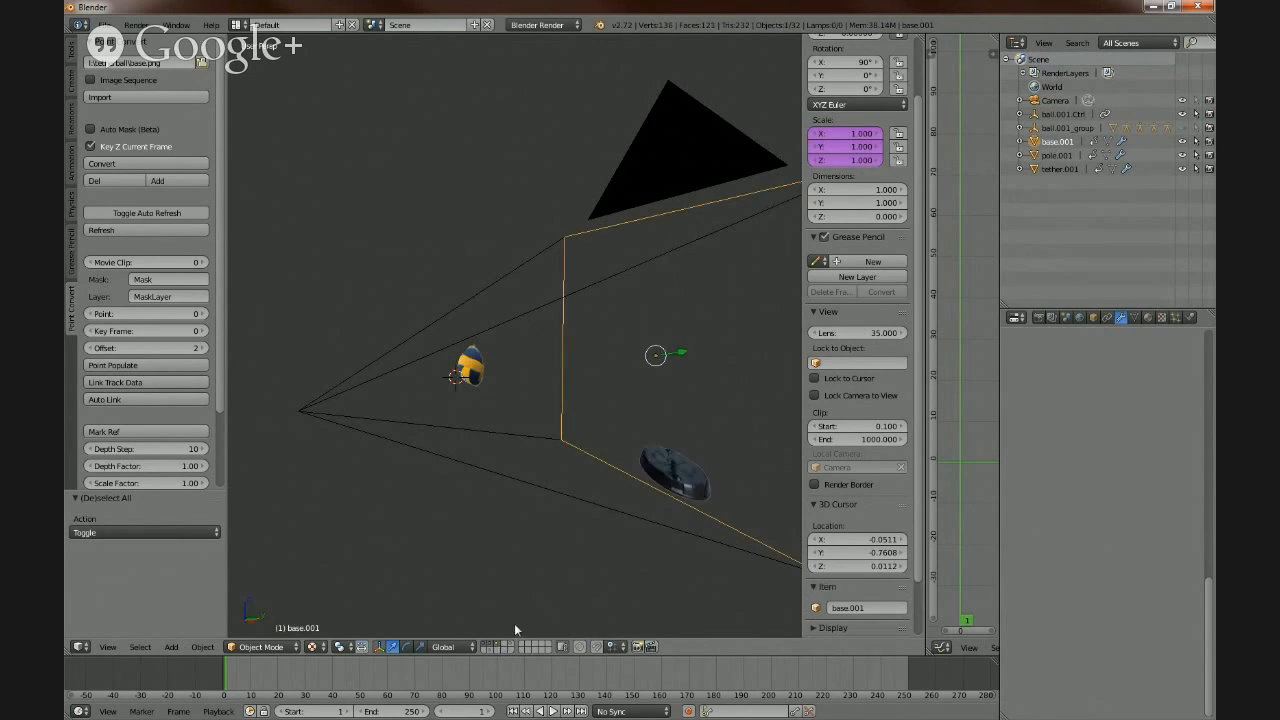
middle_drag(532, 526, 518, 532)
click(498, 645)
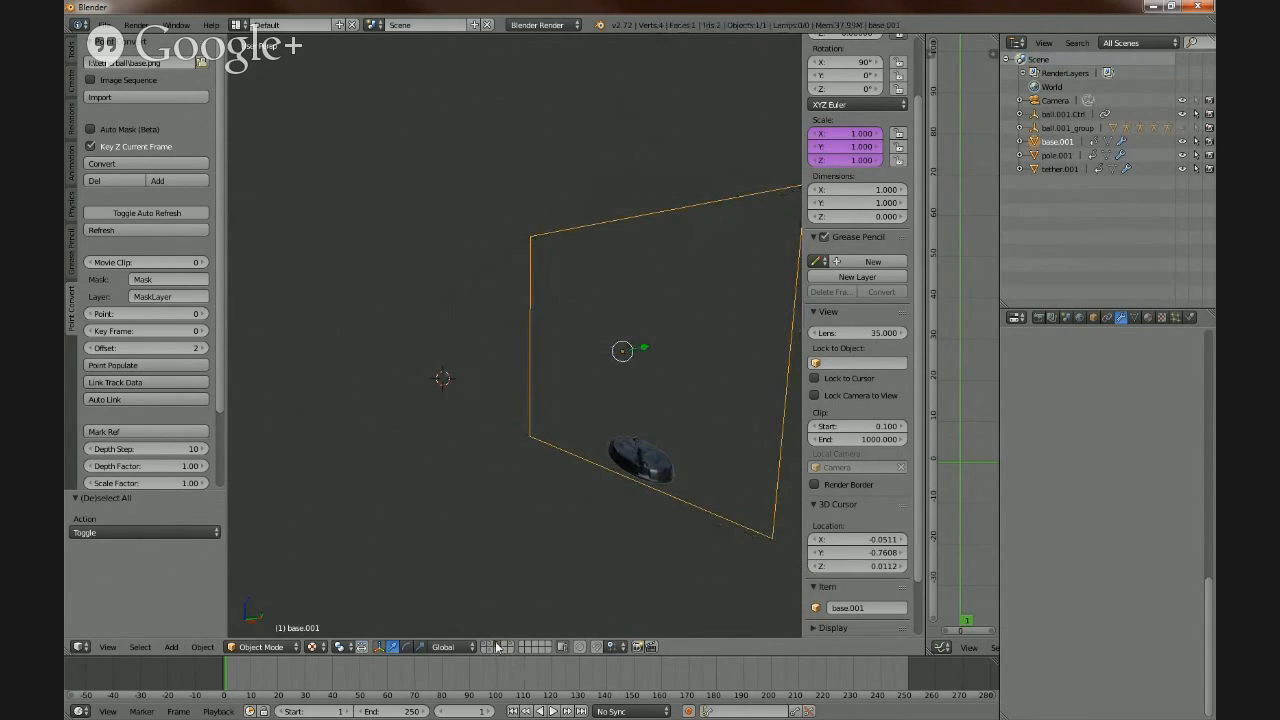
shift+click(484, 645)
- Move base.001 0.126 toward the camera along Y and show the ball's layer 2 again
middle_drag(701, 521, 675, 379)
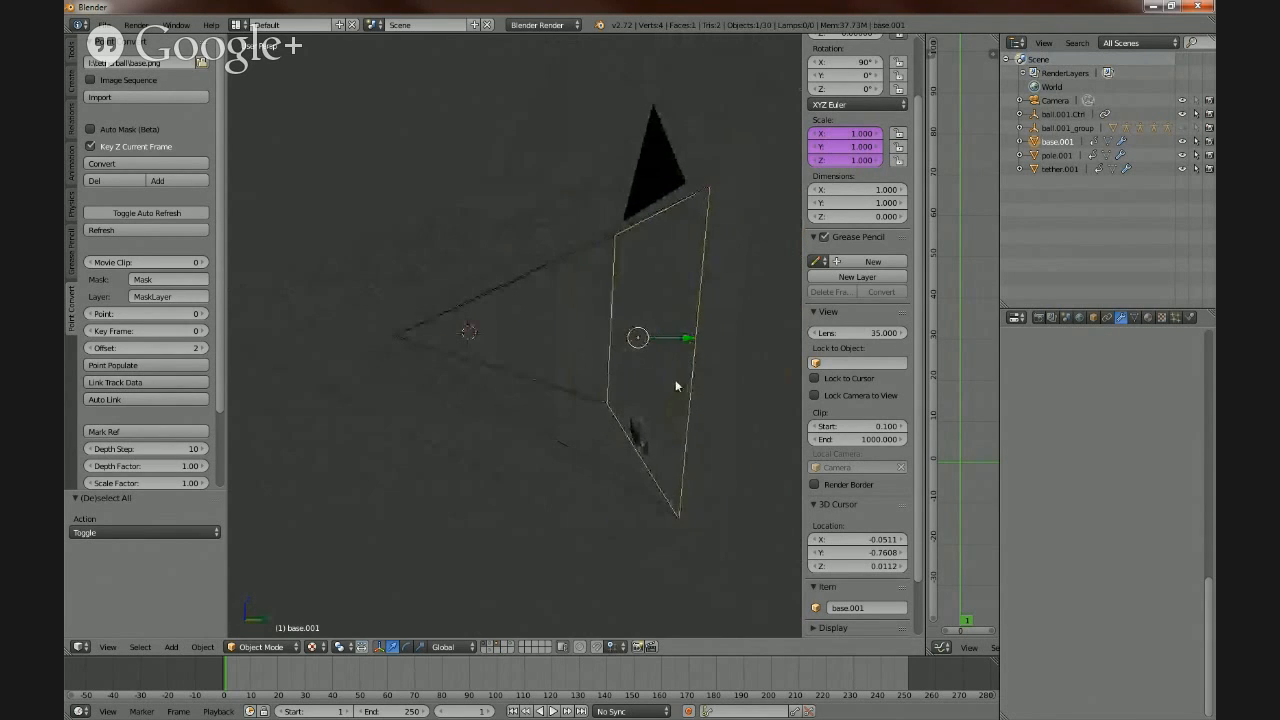
key(s)
key(shift+z)
drag(651, 344, 659, 345)
shift+click(491, 643)
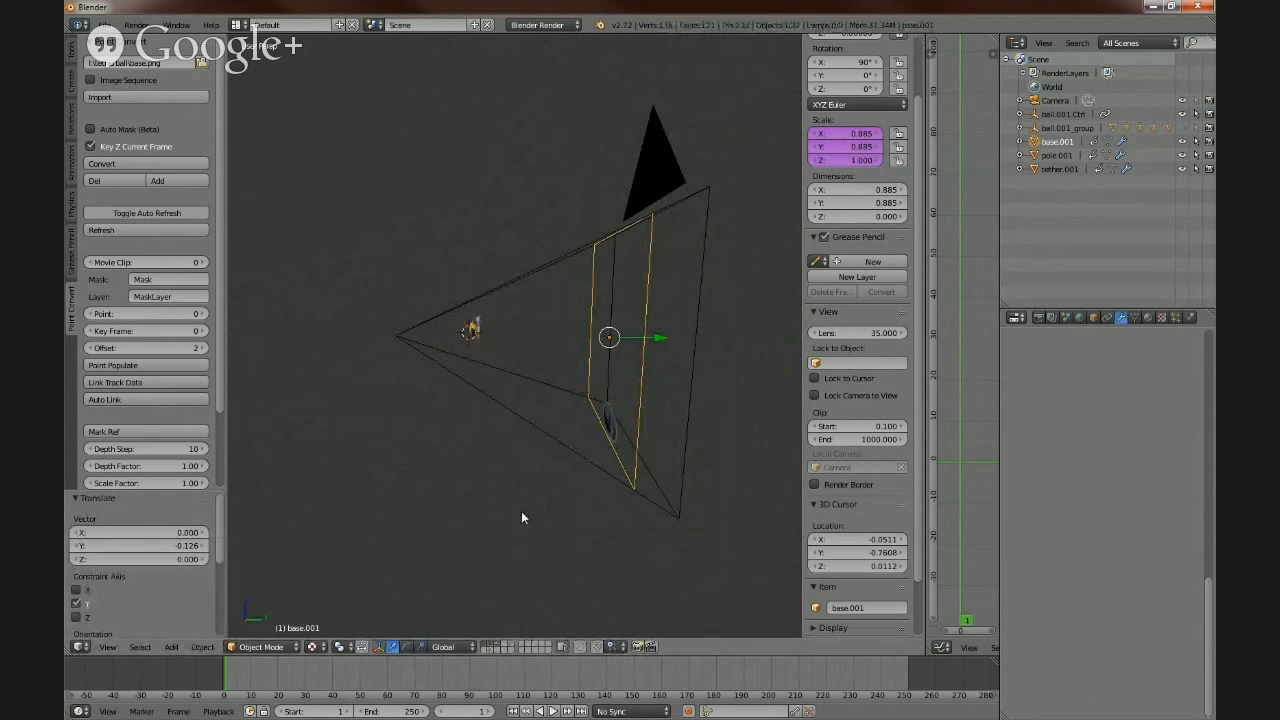
- Hide the ball's layer 2 so that only base.001 and the camera remain shown
middle_drag(521, 511, 619, 299)
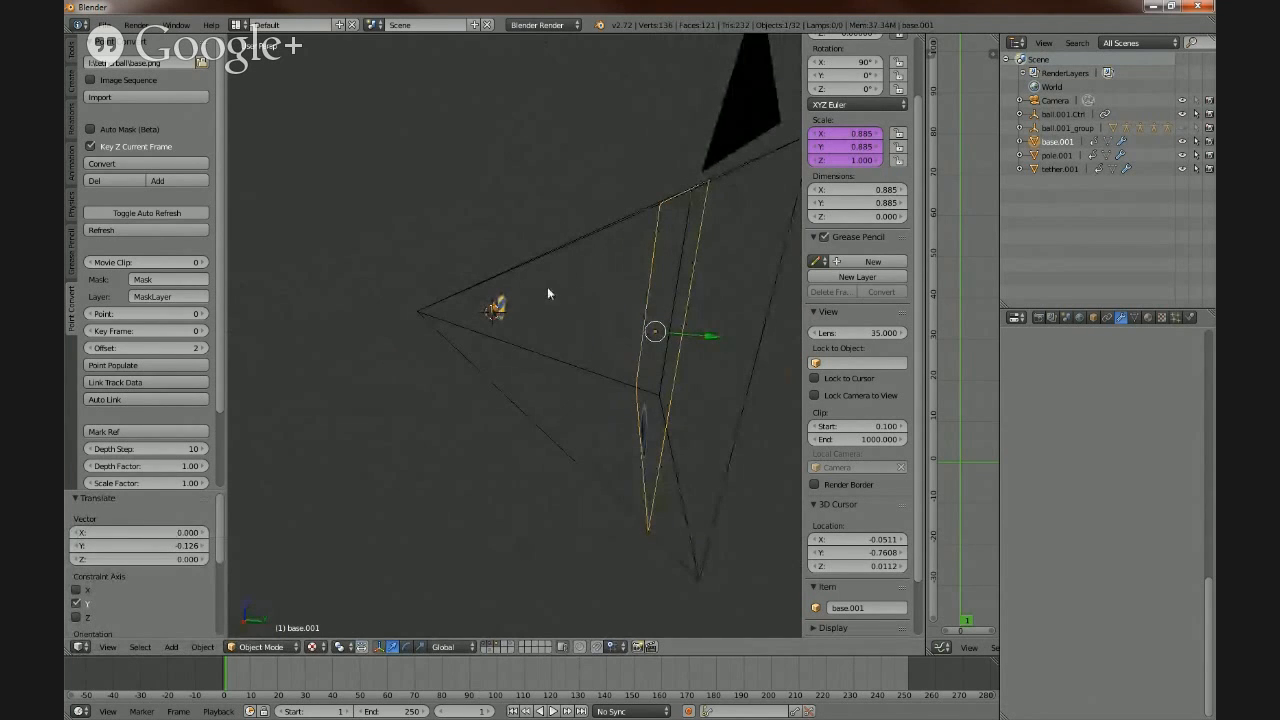
middle_drag(481, 425, 529, 486)
scroll(563, 506, up, 5)
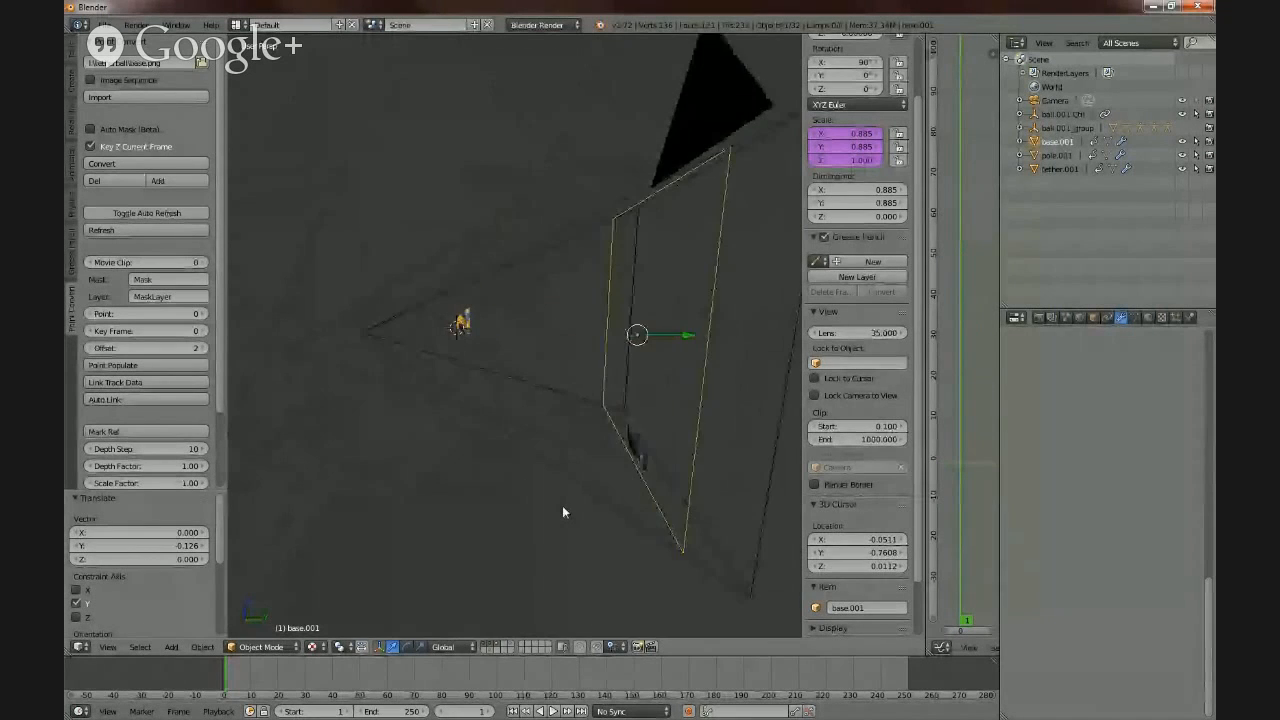
scroll(564, 507, down, 2)
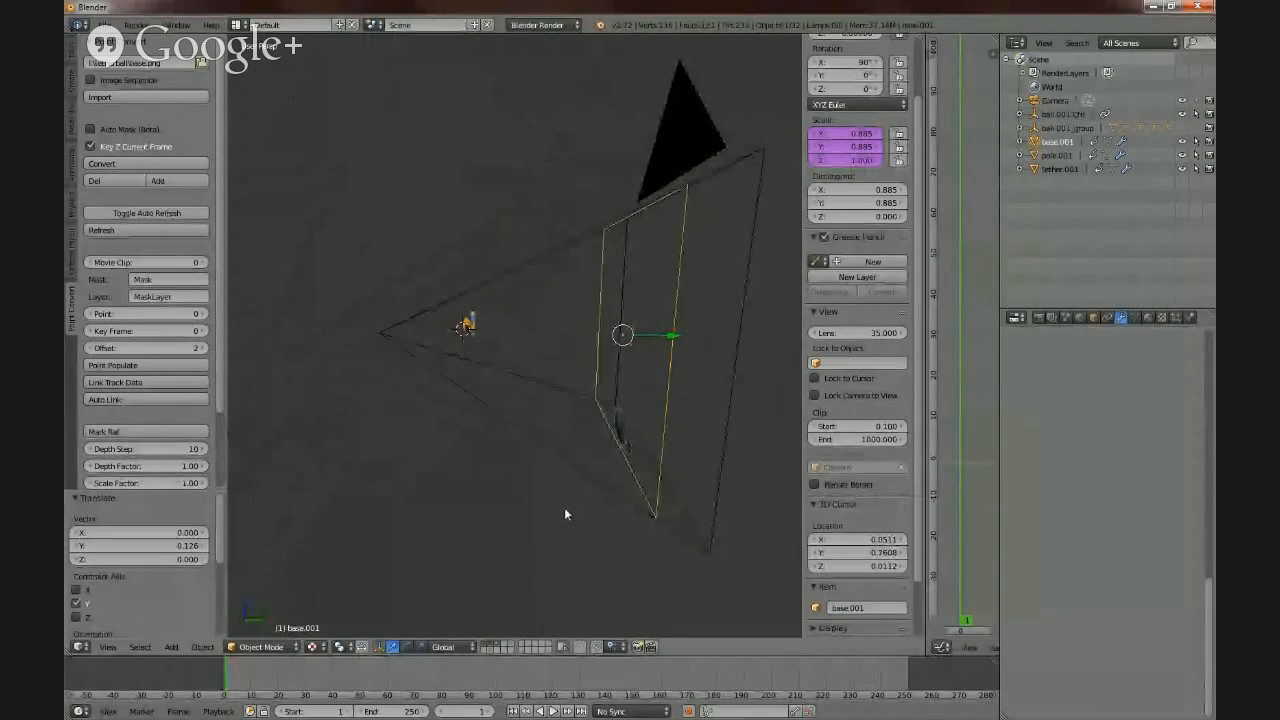
shift+click(496, 648)
- Frame the base through the camera view and open base.001 in Edit Mode
middle_drag(574, 435, 650, 516)
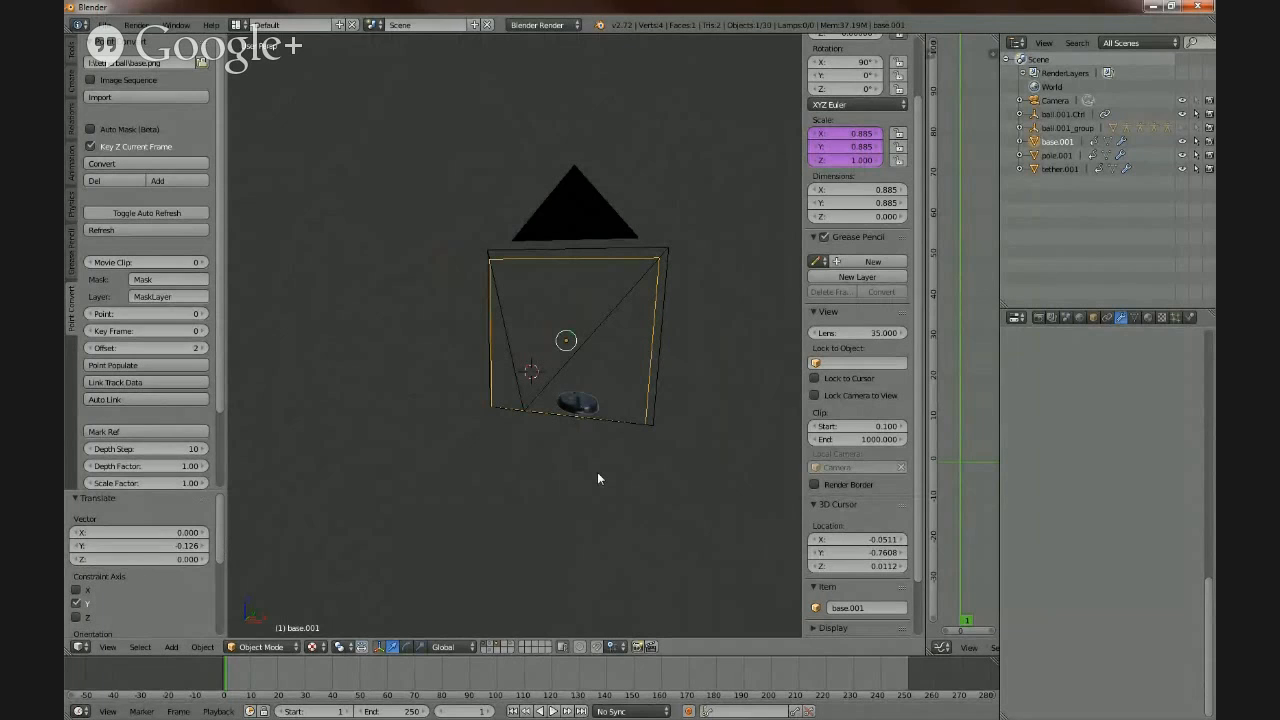
key(KP_0)
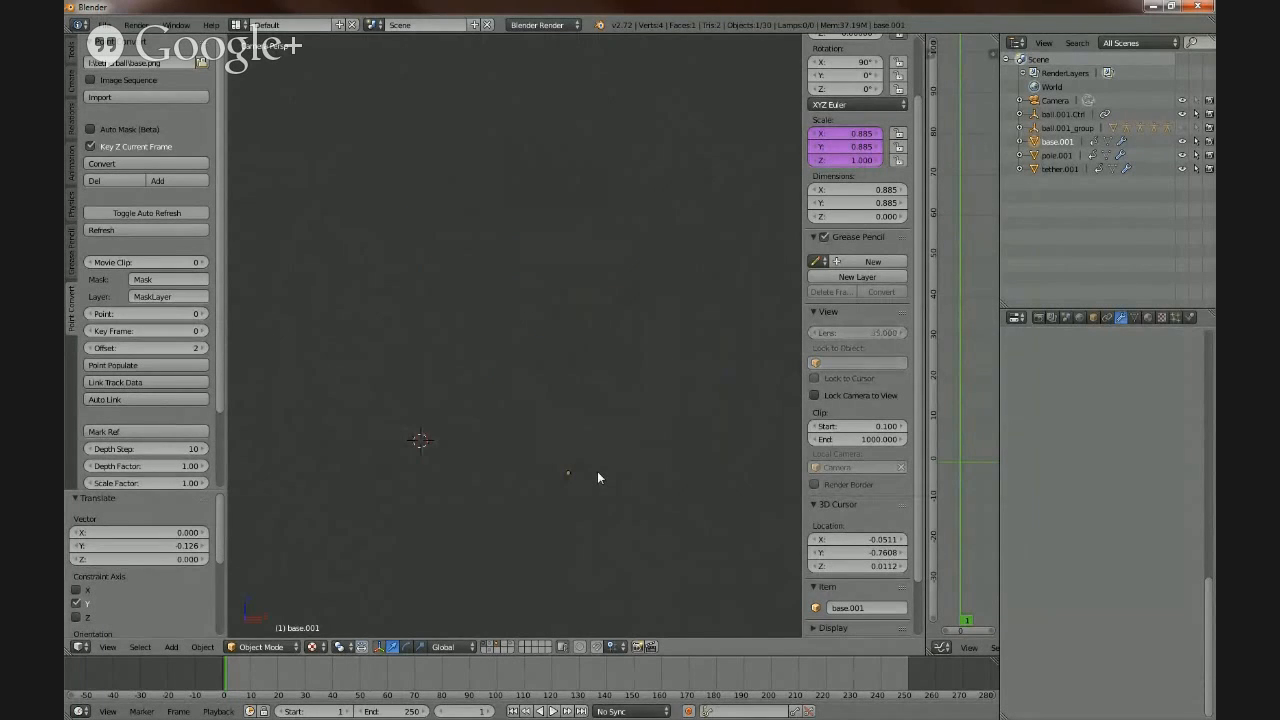
scroll(561, 535, down, 5)
scroll(561, 535, up, 1)
shift+middle_drag(569, 559, 578, 386)
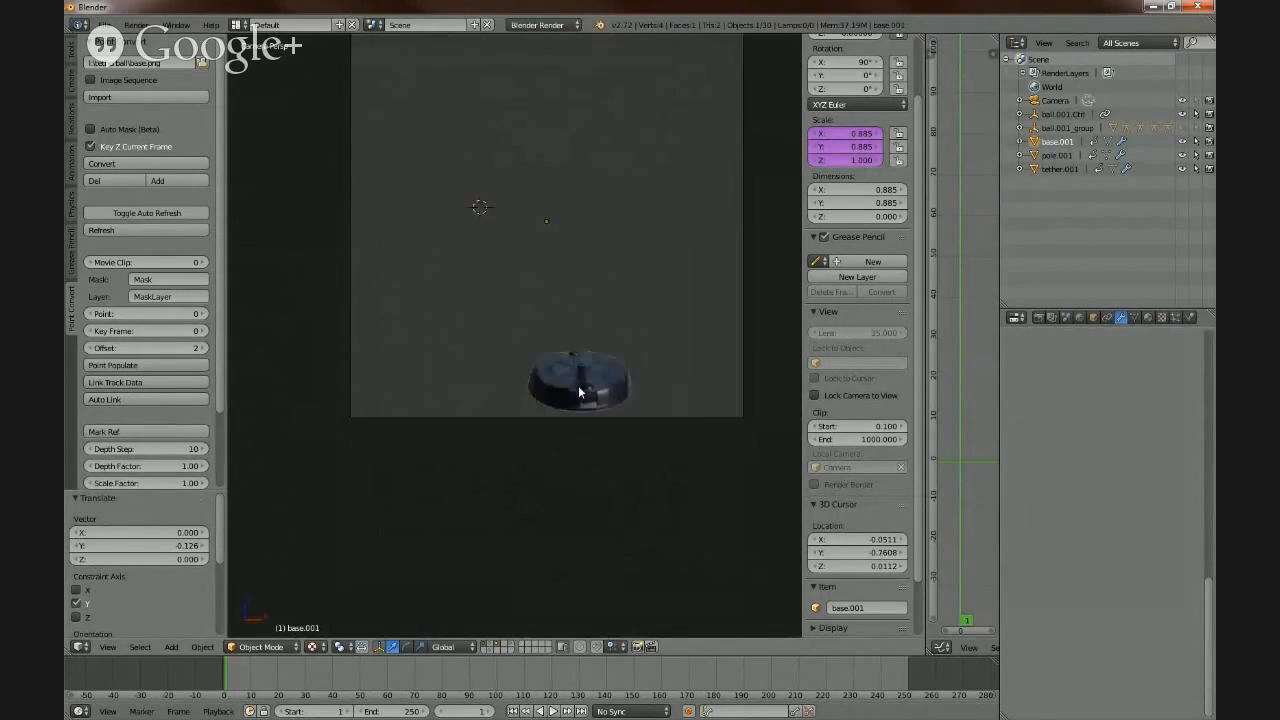
scroll(578, 385, up, 4)
shift+middle_drag(634, 471, 547, 463)
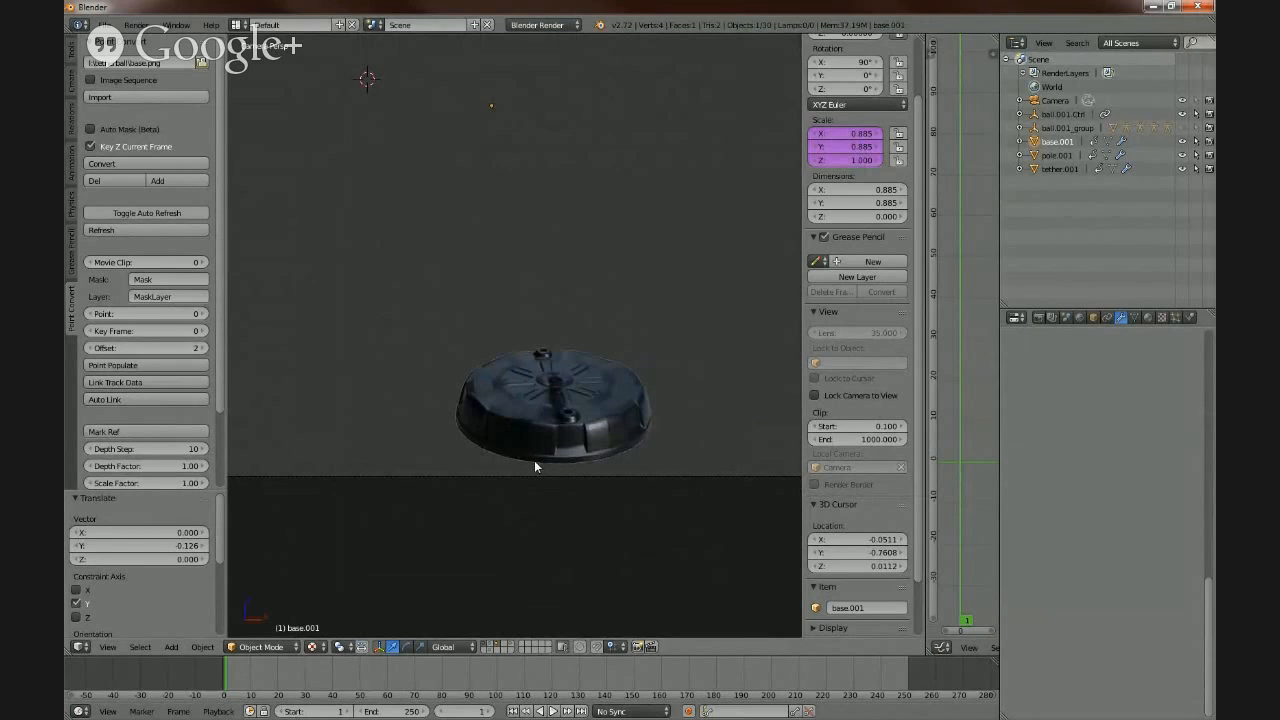
key(Tab)
scroll(537, 480, down, 3)
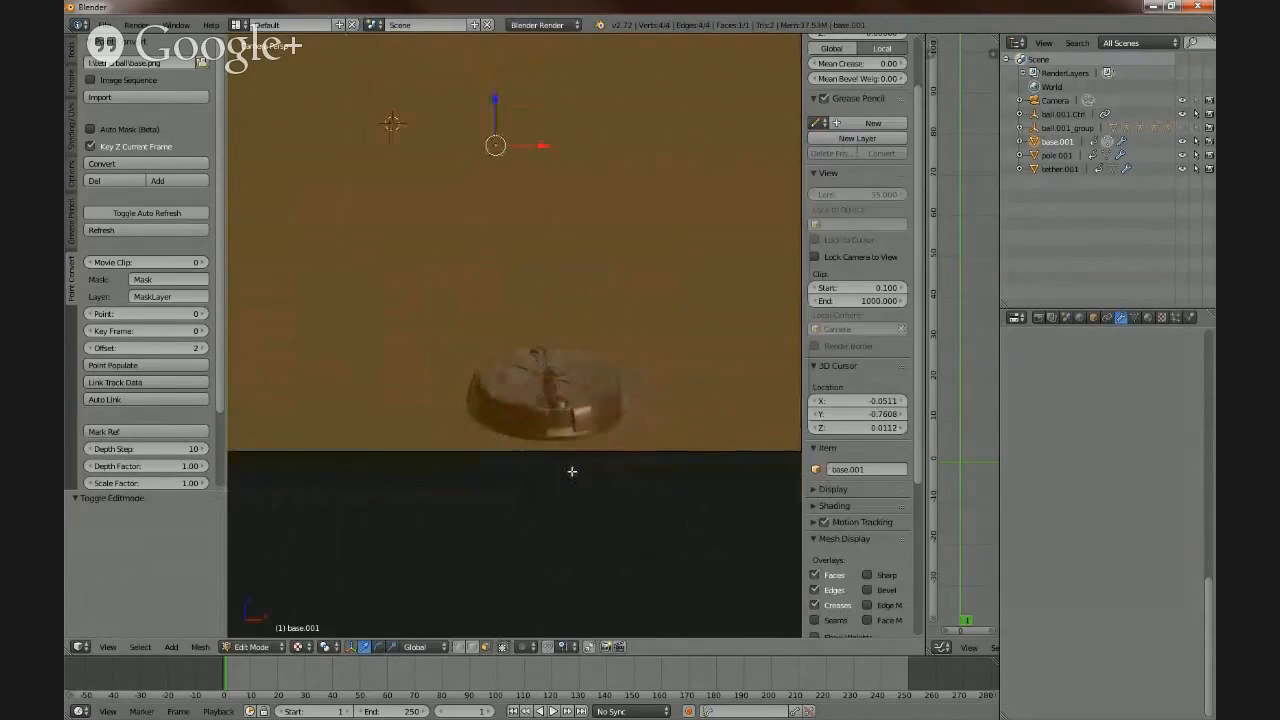
scroll(560, 410, up, 2)
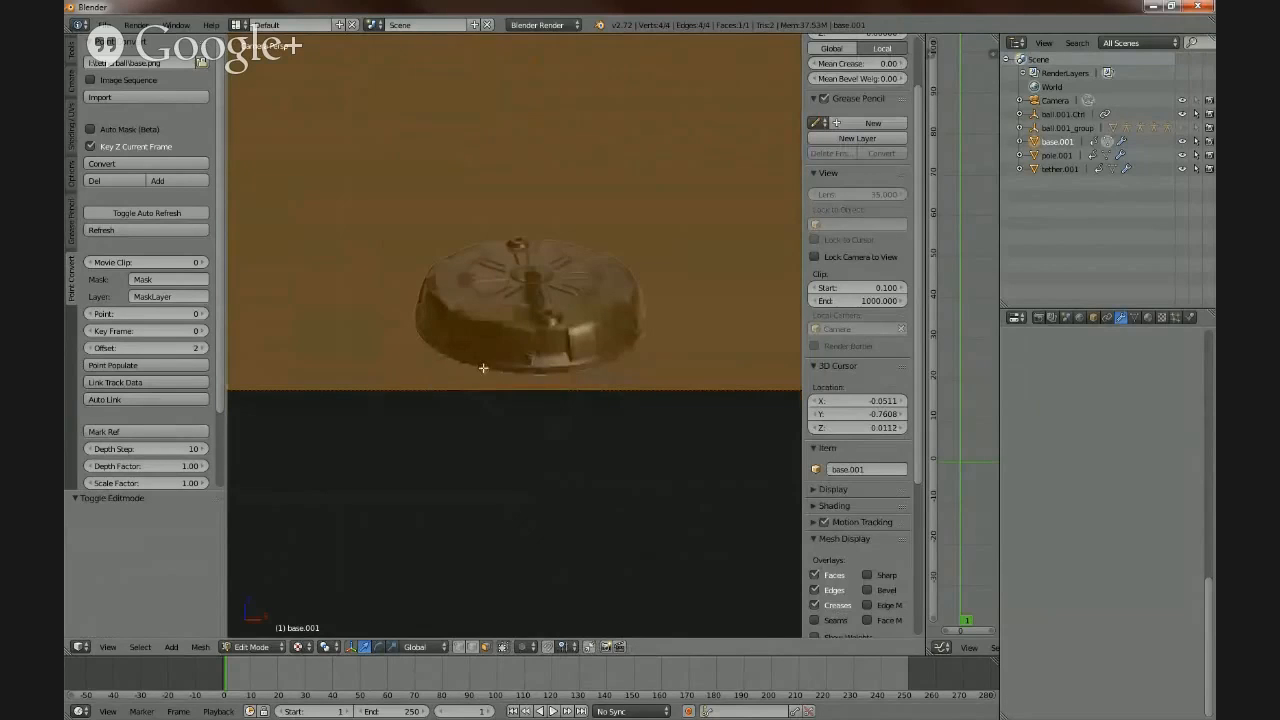
- Knife-cut an outline around the base's silhouette, with both ends running to the plane's lower edge
key(k)
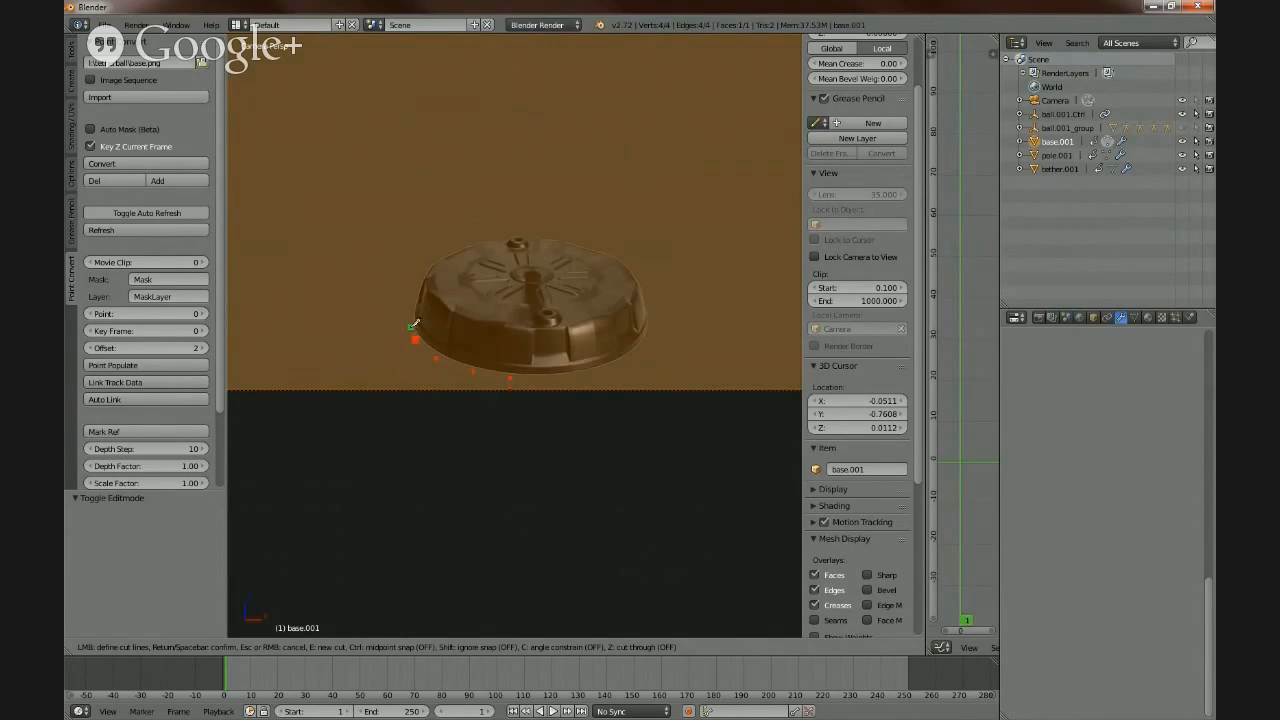
click(409, 326)
click(407, 311)
click(424, 265)
click(459, 243)
click(491, 233)
click(579, 235)
click(618, 250)
click(644, 278)
click(655, 316)
click(655, 332)
click(638, 354)
click(608, 369)
click(570, 380)
key(Return)
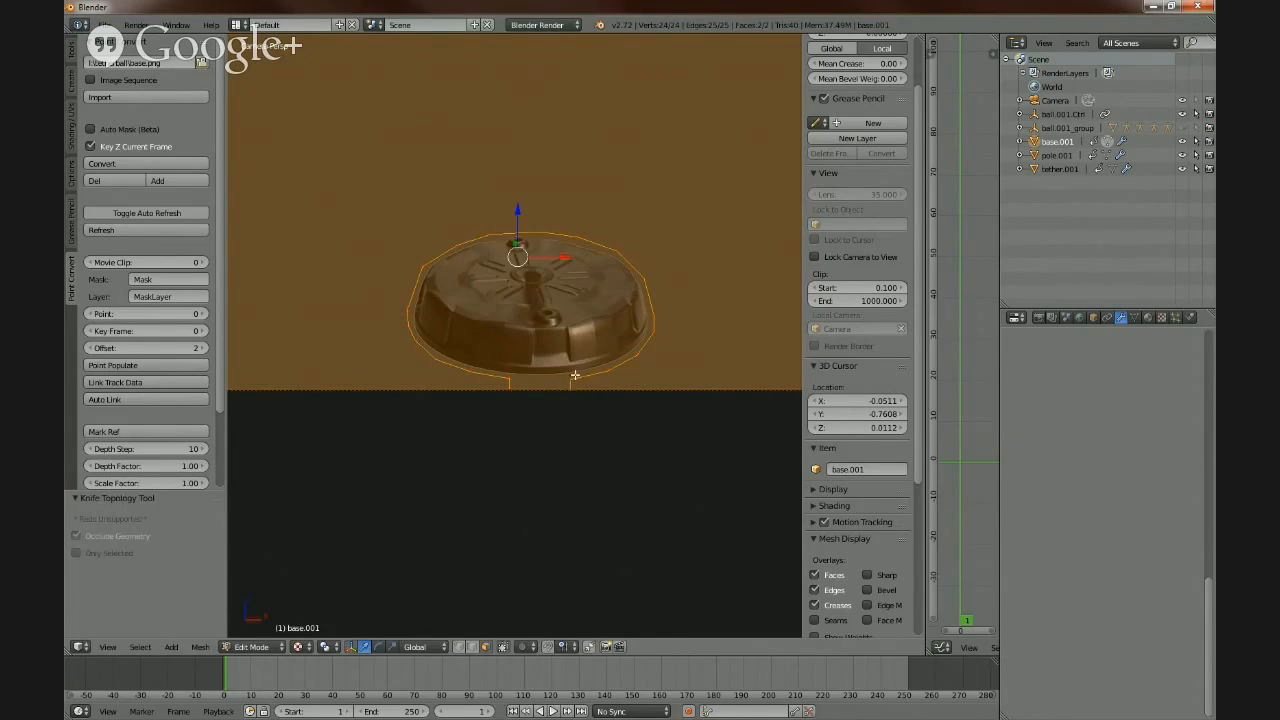
- Close the base outline with a short knife cut across the gap at its lower edge
key(k)
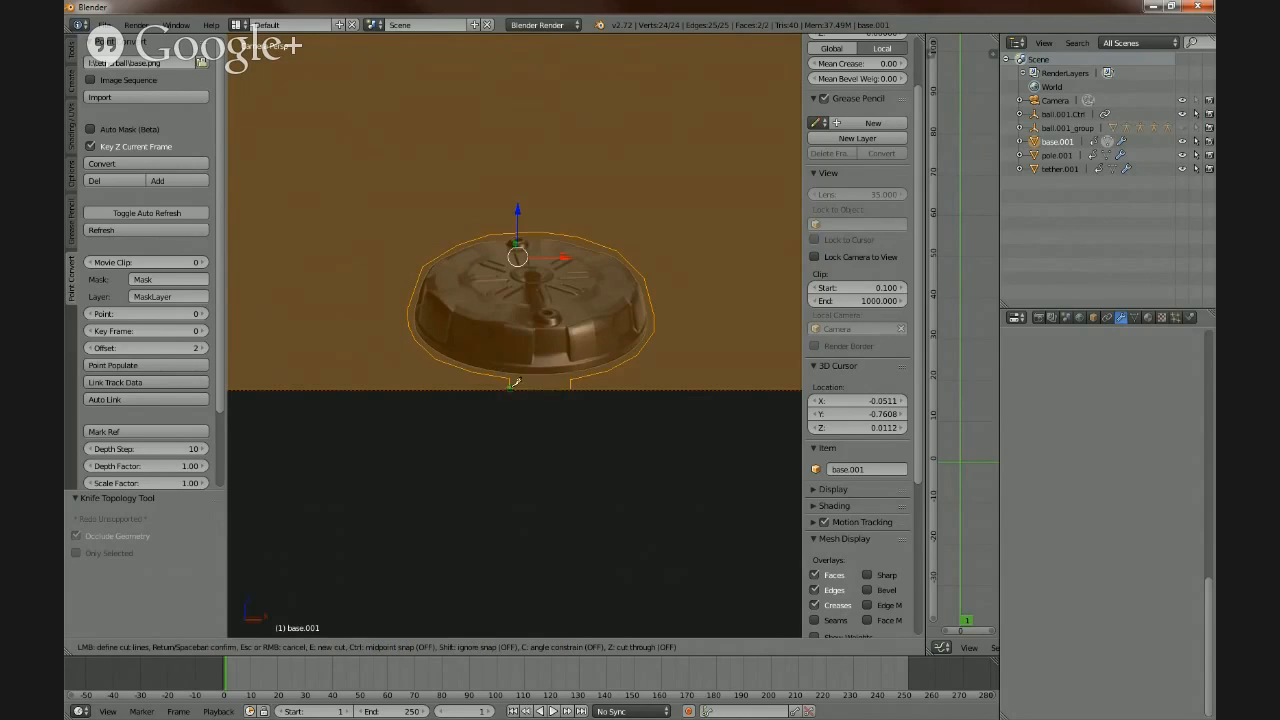
click(571, 379)
key(Return)
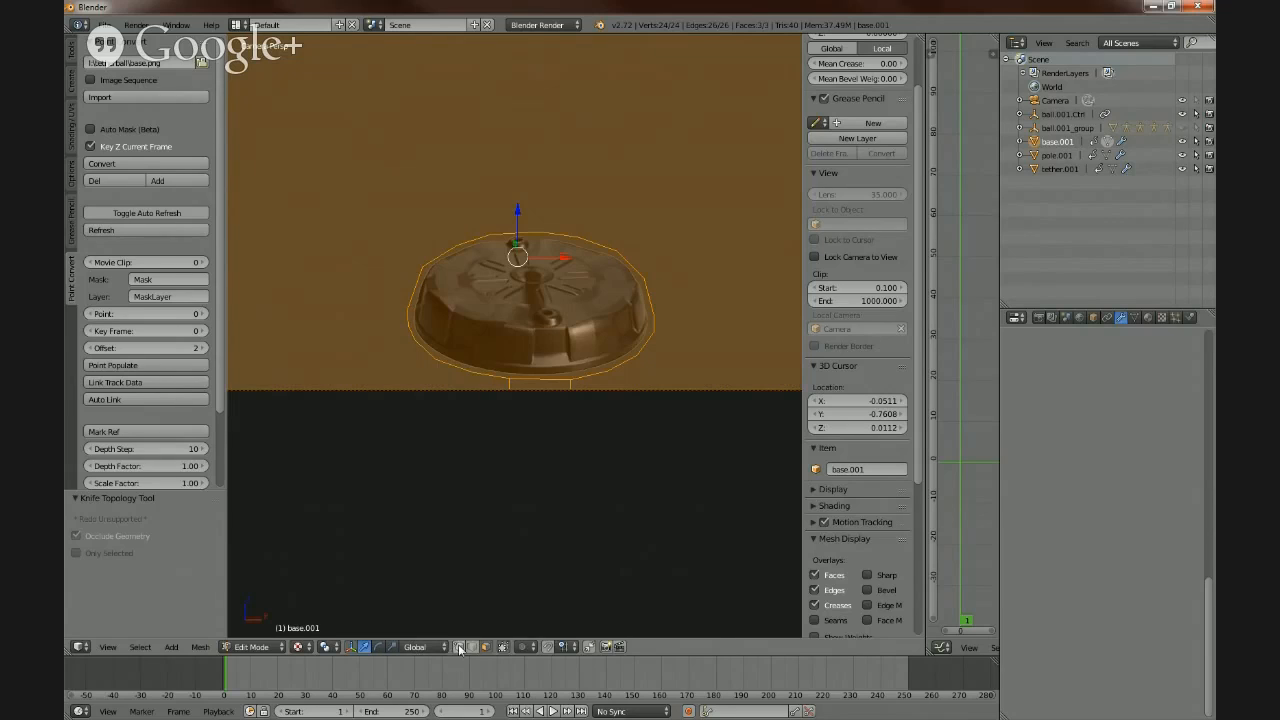
- Knife-cut a curve along the front rim of the base's top surface, from the outline's left side to its right side
scroll(539, 407, up, 2)
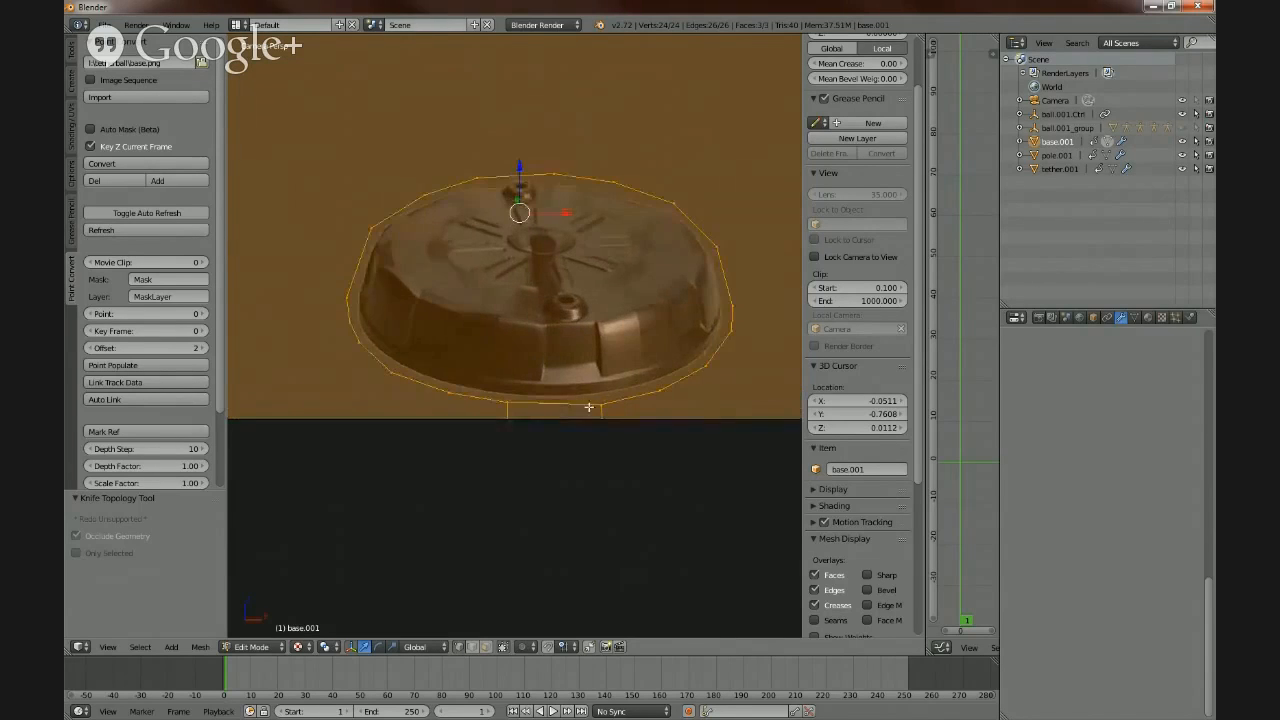
shift+middle_drag(588, 406, 568, 475)
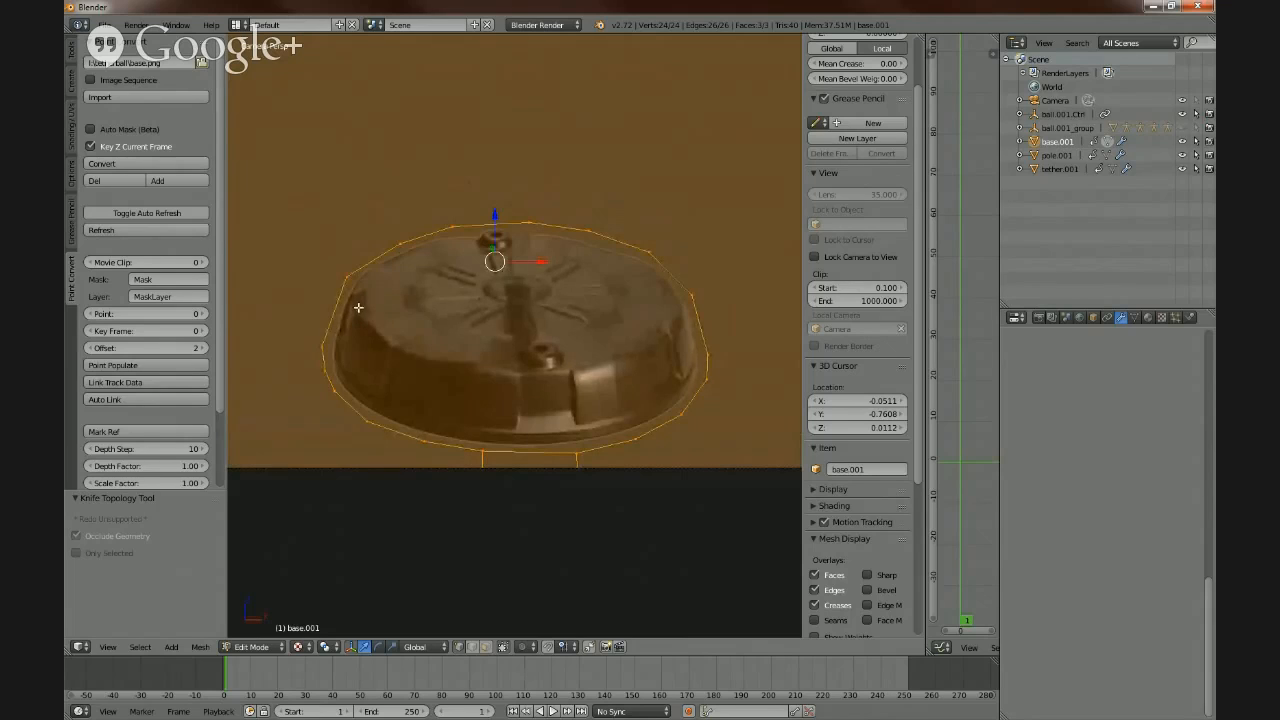
key(k)
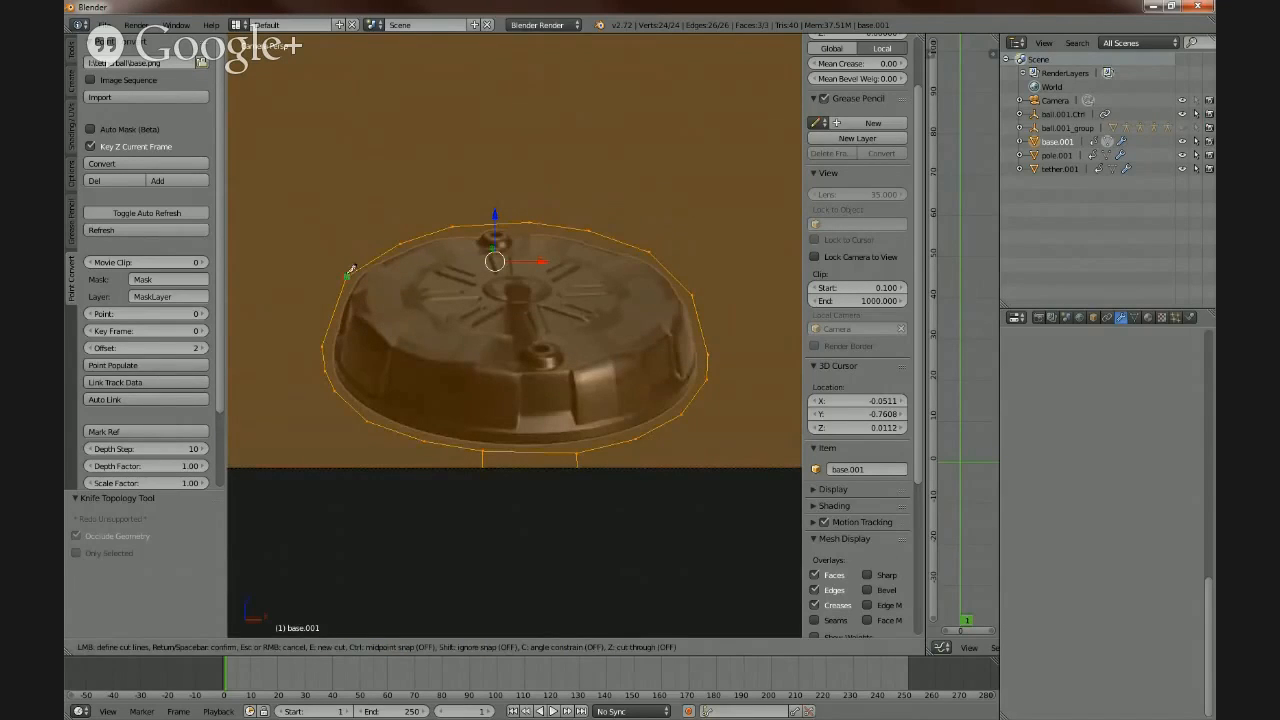
click(347, 276)
click(357, 307)
click(399, 343)
click(445, 360)
click(488, 369)
click(569, 369)
click(616, 361)
click(654, 344)
click(676, 326)
key(Return)
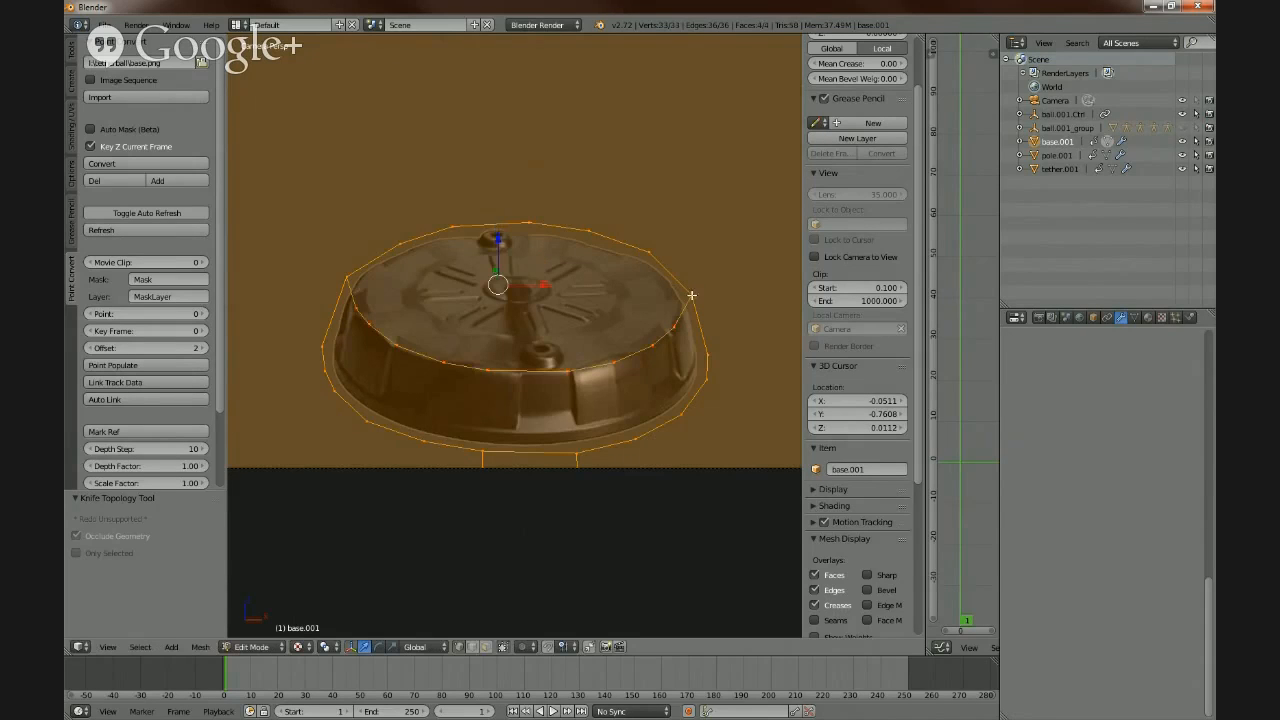
- Nudge the last vertex before the right end of the front rim cut along X and Z to fit the rim
right_click(681, 332)
drag(719, 328, 724, 326)
drag(679, 288, 678, 282)
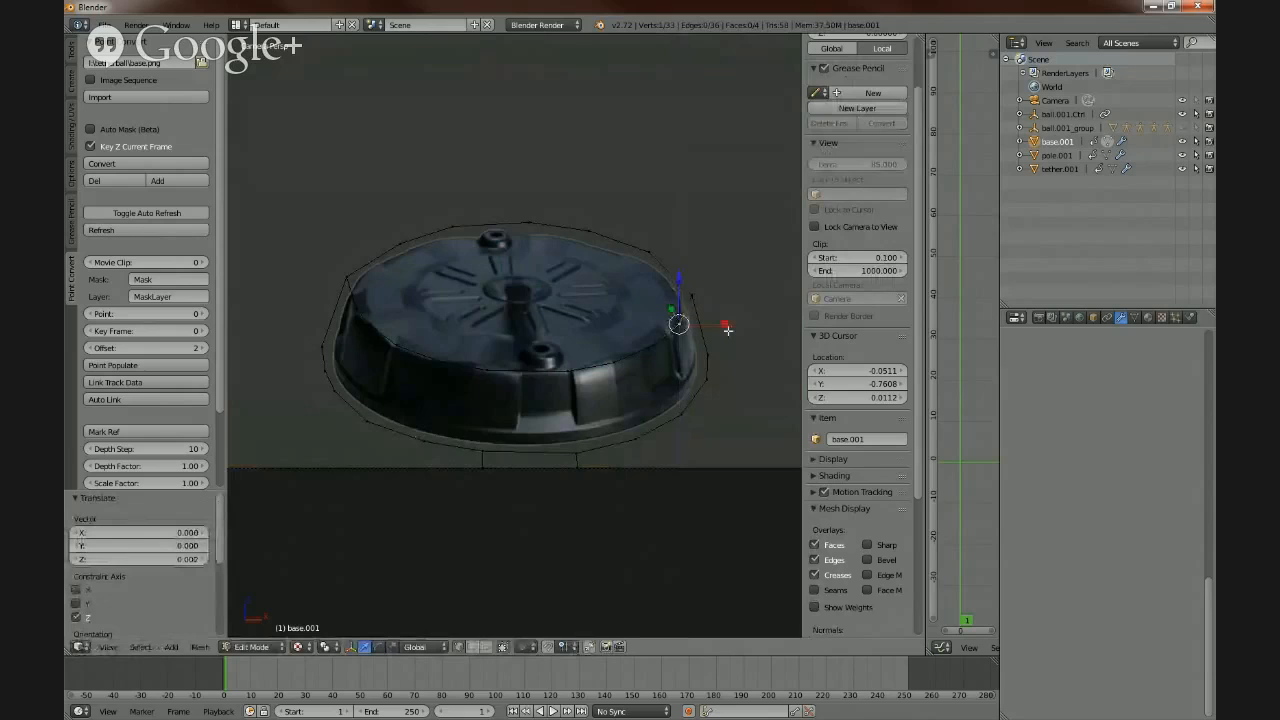
drag(722, 322, 722, 323)
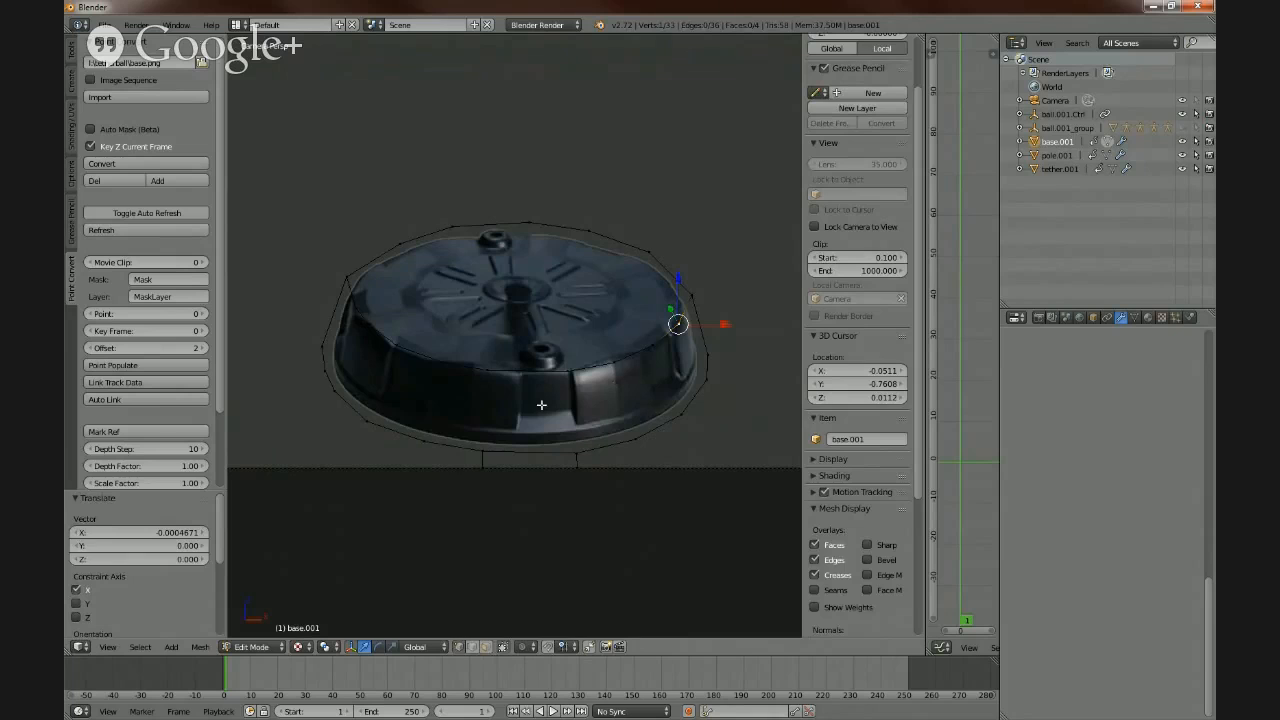
- Select the whole mesh and knife three cuts down the left side wall, linking rim vertices to outline vertices
key(a)
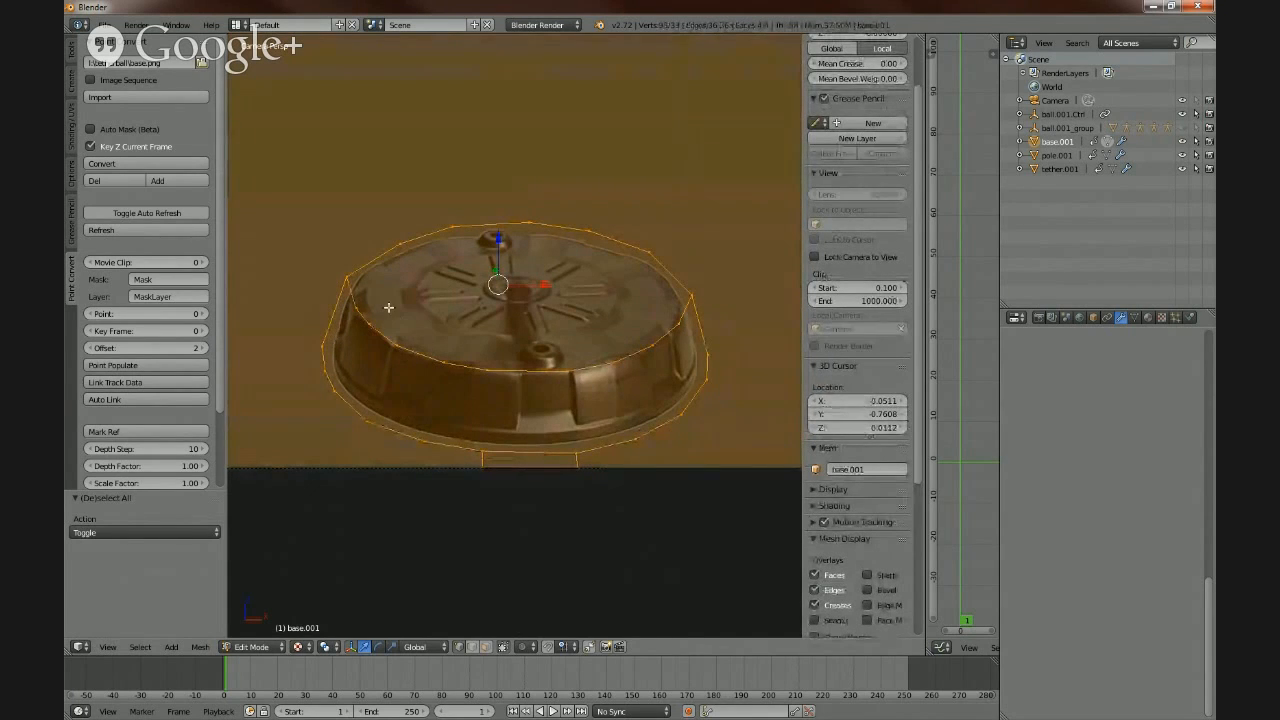
key(k)
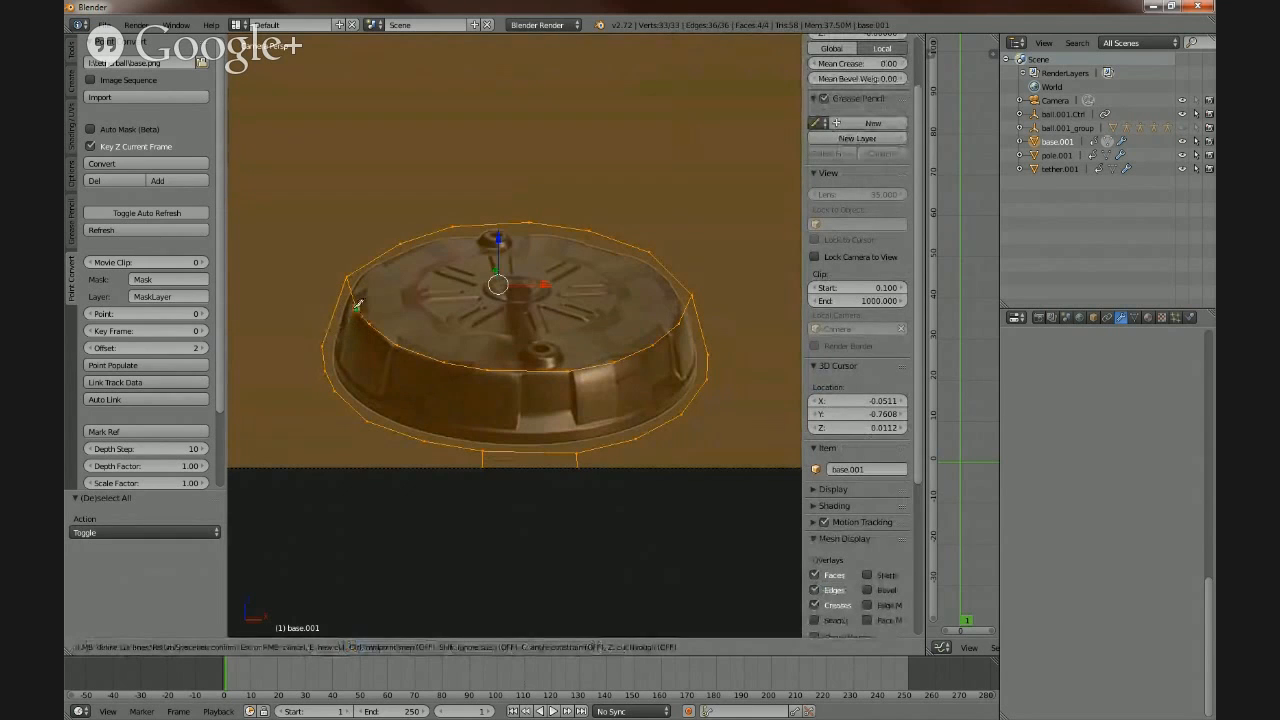
click(356, 305)
click(337, 366)
key(Return)
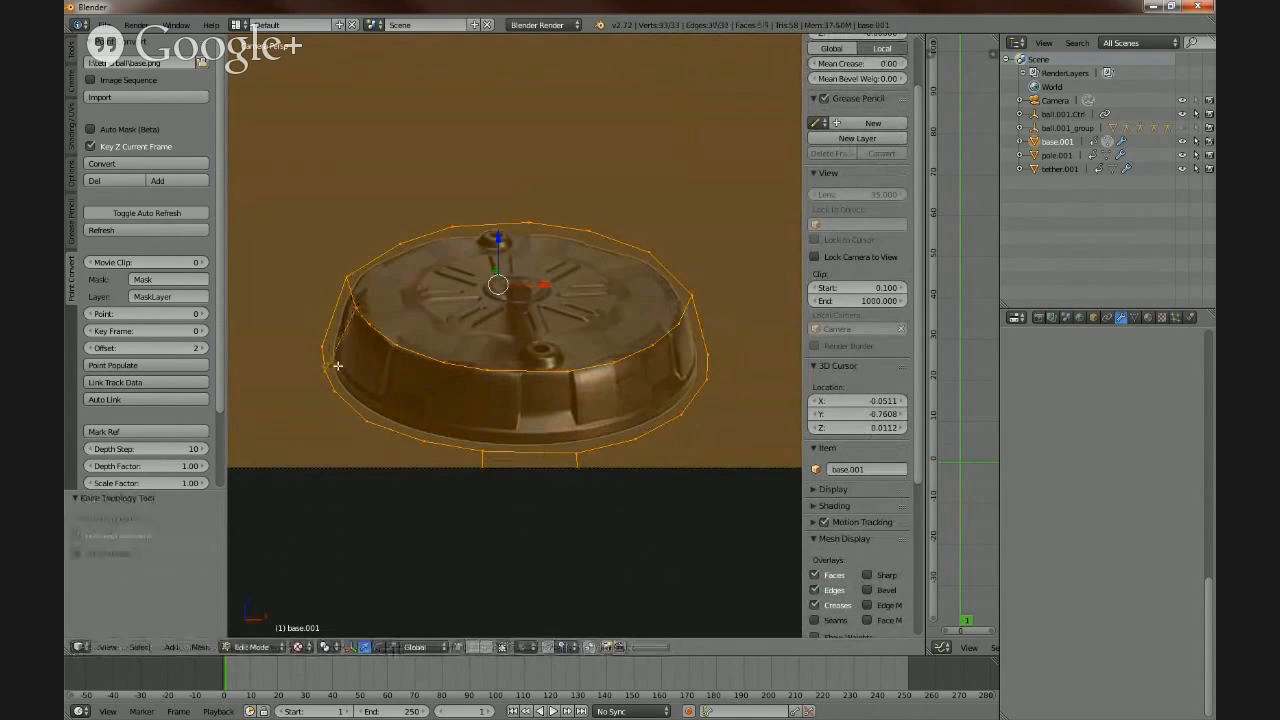
key(k)
click(369, 324)
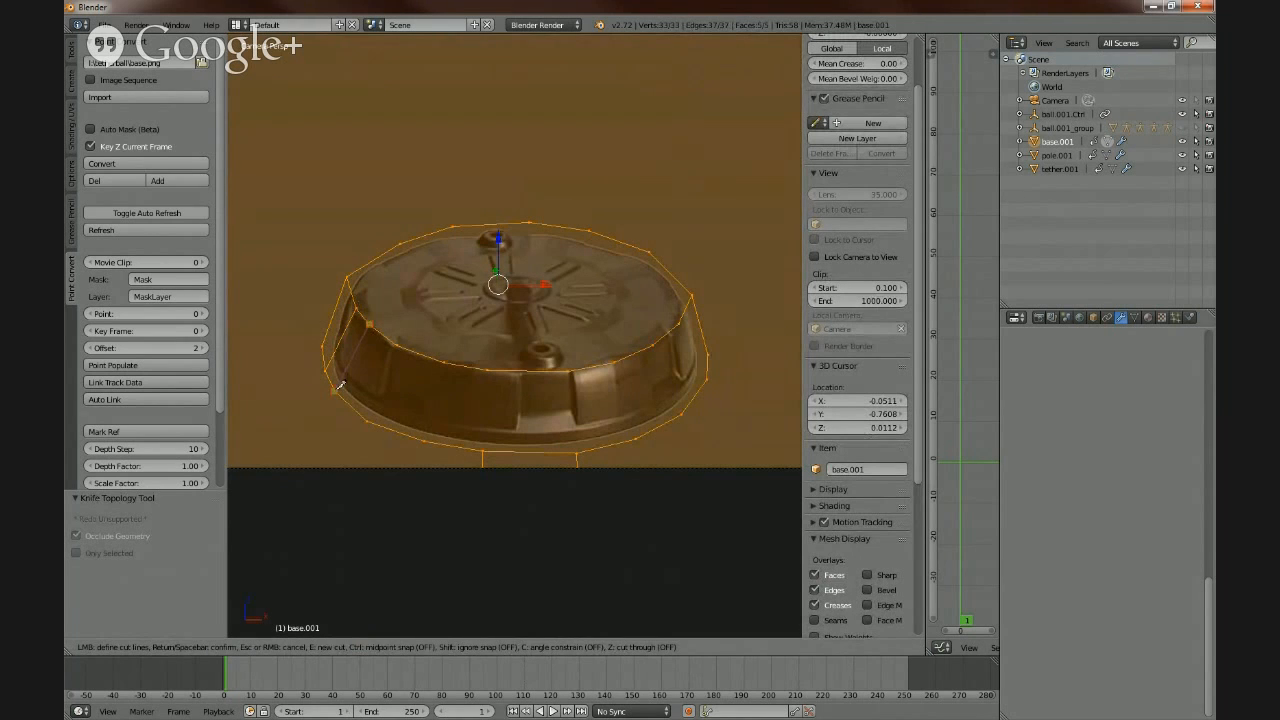
click(340, 385)
key(Return)
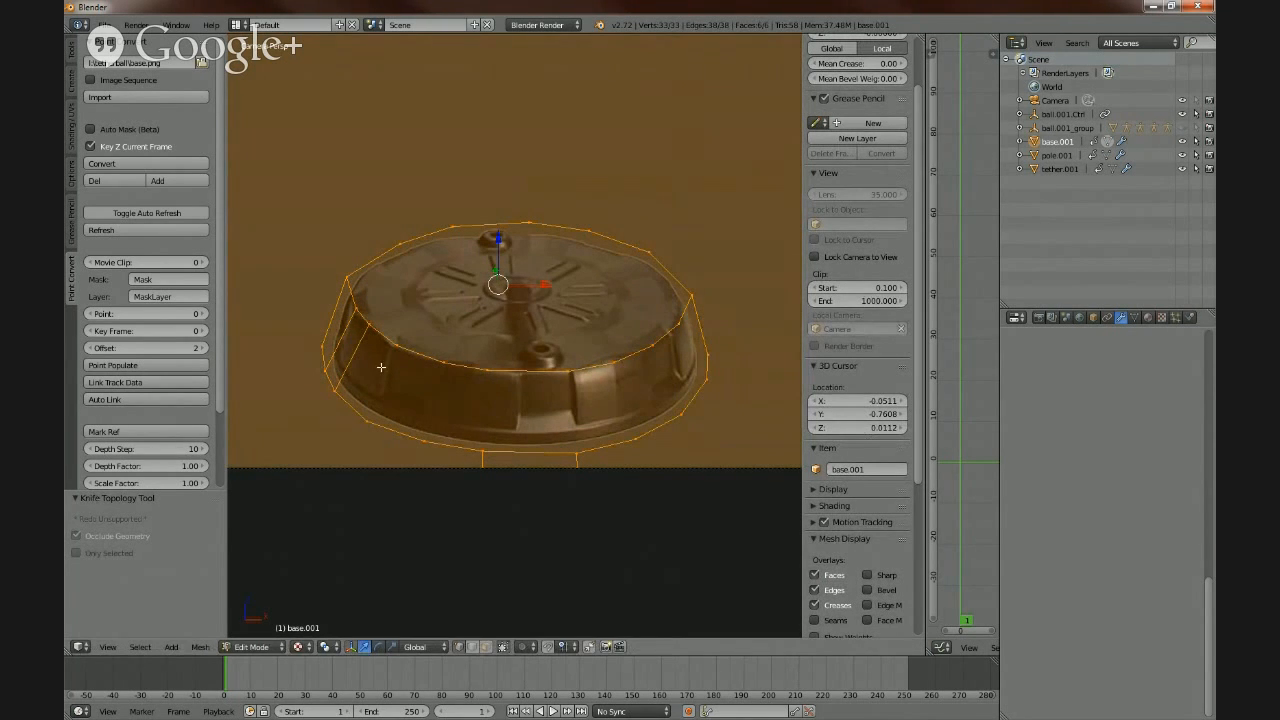
key(k)
click(398, 343)
click(370, 420)
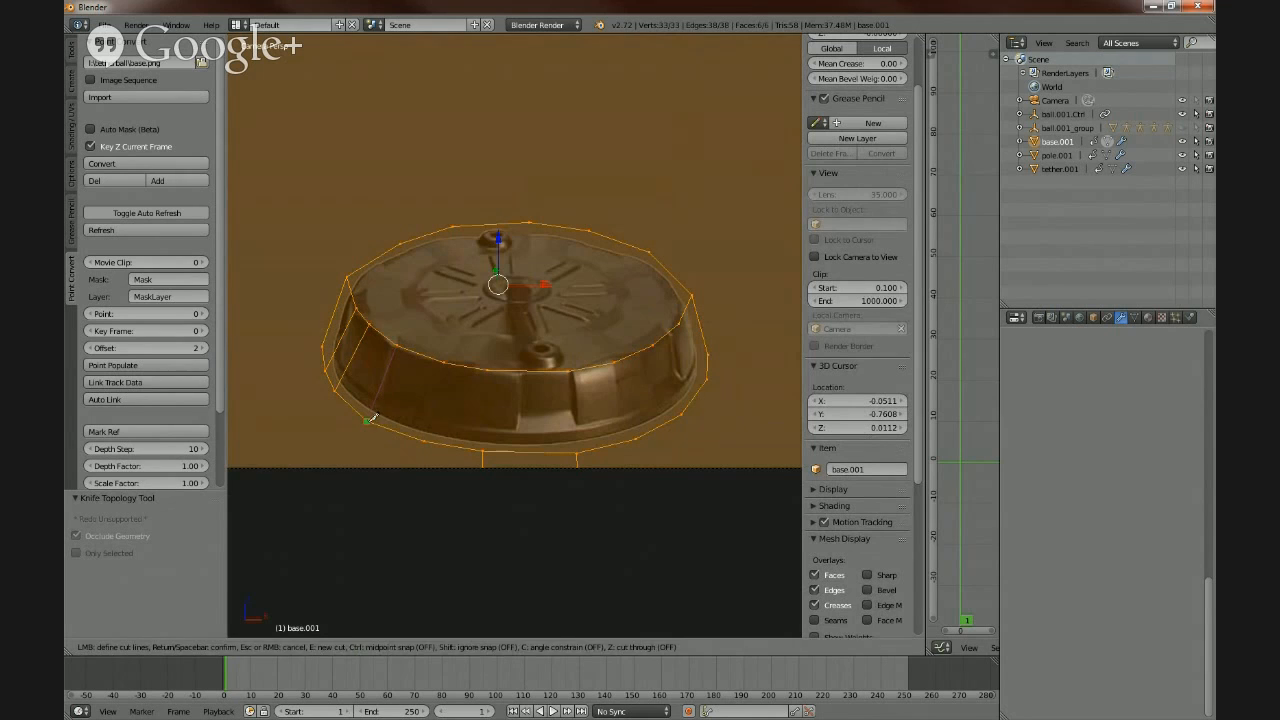
key(Return)
- Knife three cuts down the middle of the front side wall, linking rim vertices to the lower outline
key(k)
click(443, 363)
click(427, 439)
key(Return)
click(488, 370)
click(484, 450)
key(Return)
key(k)
click(570, 372)
click(578, 440)
key(Return)
- Knife the remaining three cuts down the right side wall, linking rim vertices to outline vertices
key(k)
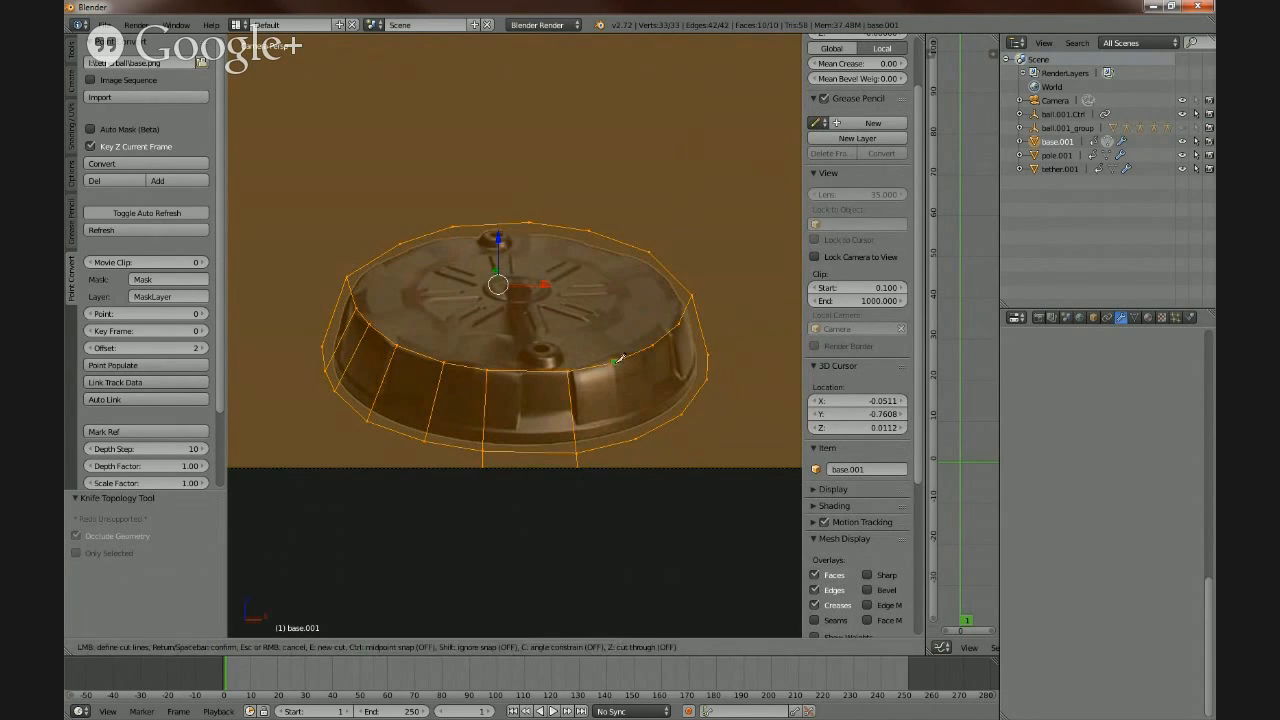
click(615, 361)
click(637, 437)
key(Return)
key(k)
click(683, 414)
key(Return)
key(k)
click(679, 324)
click(710, 379)
key(Return)
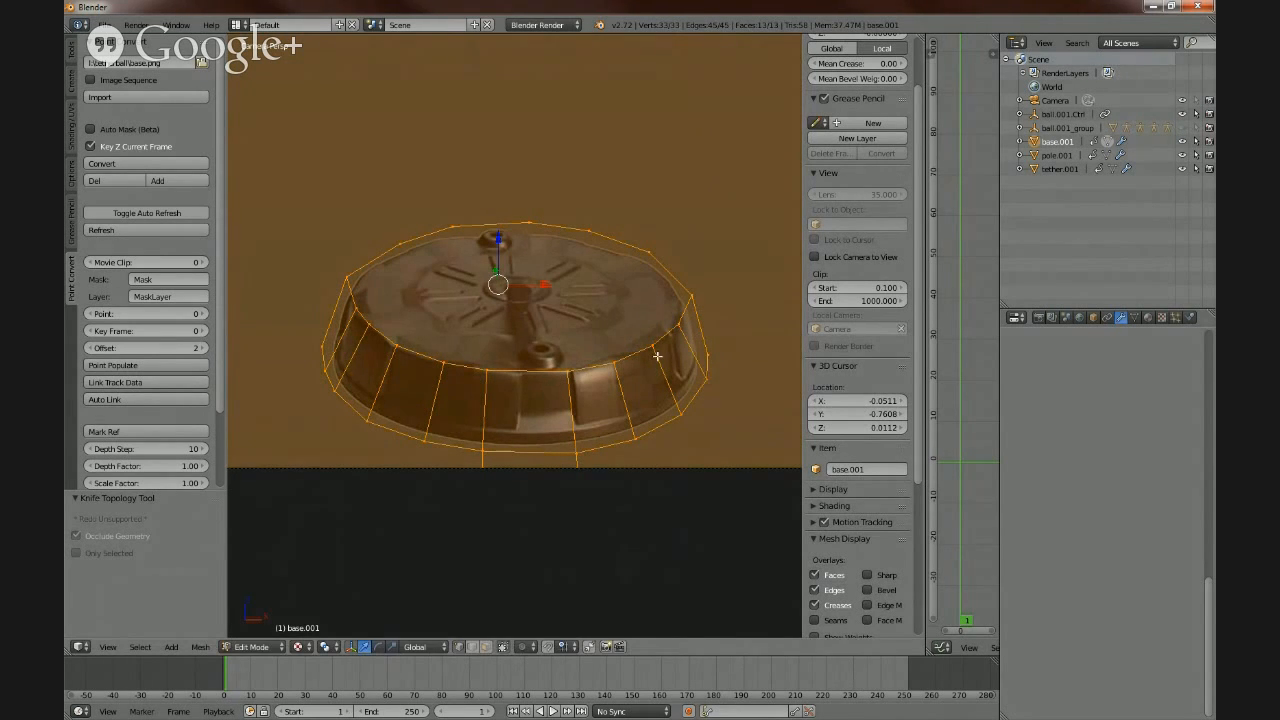
- Knife-cut across the base's top from the left rim corner through the centre hub to the right rim corner
key(a)
key(a)
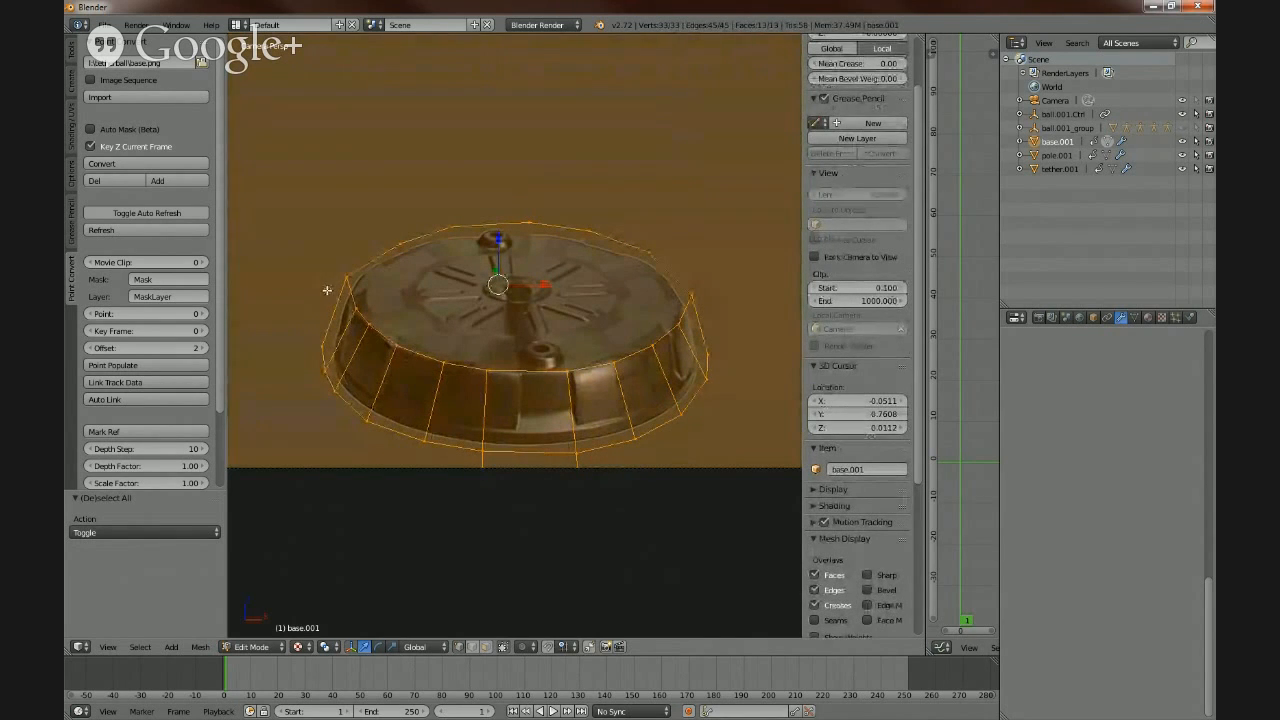
key(k)
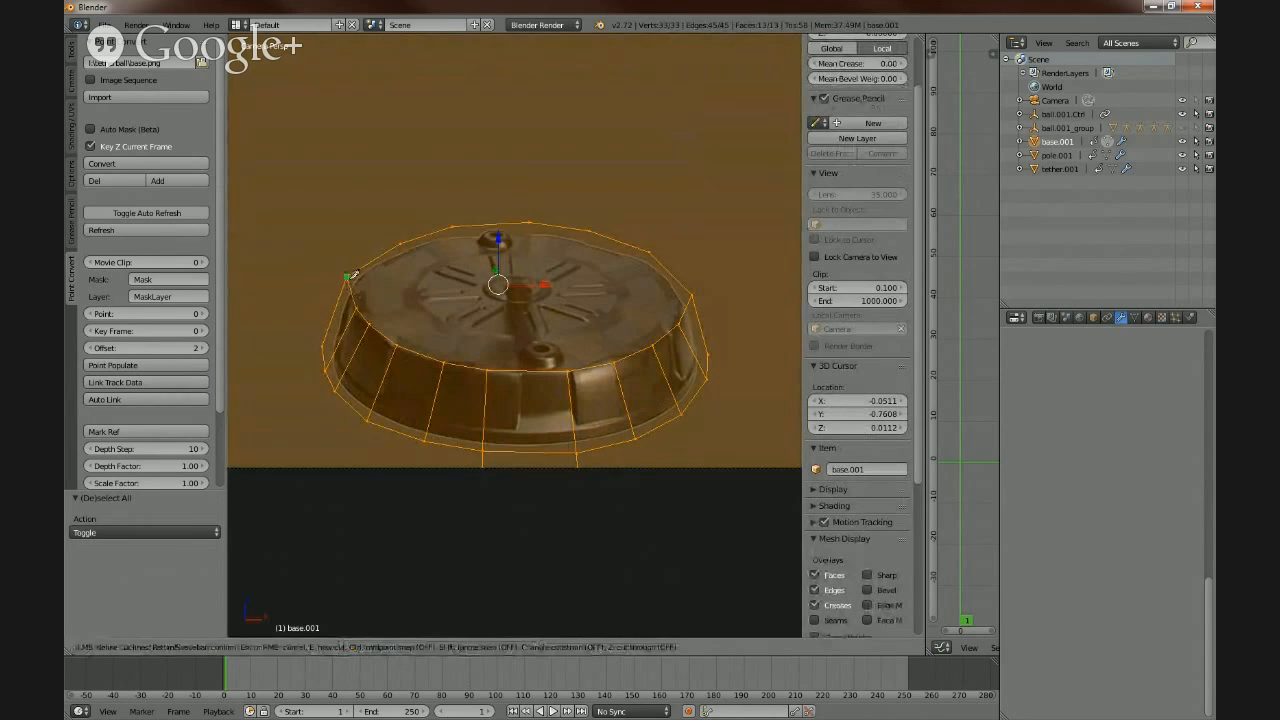
click(519, 287)
click(690, 292)
key(Return)
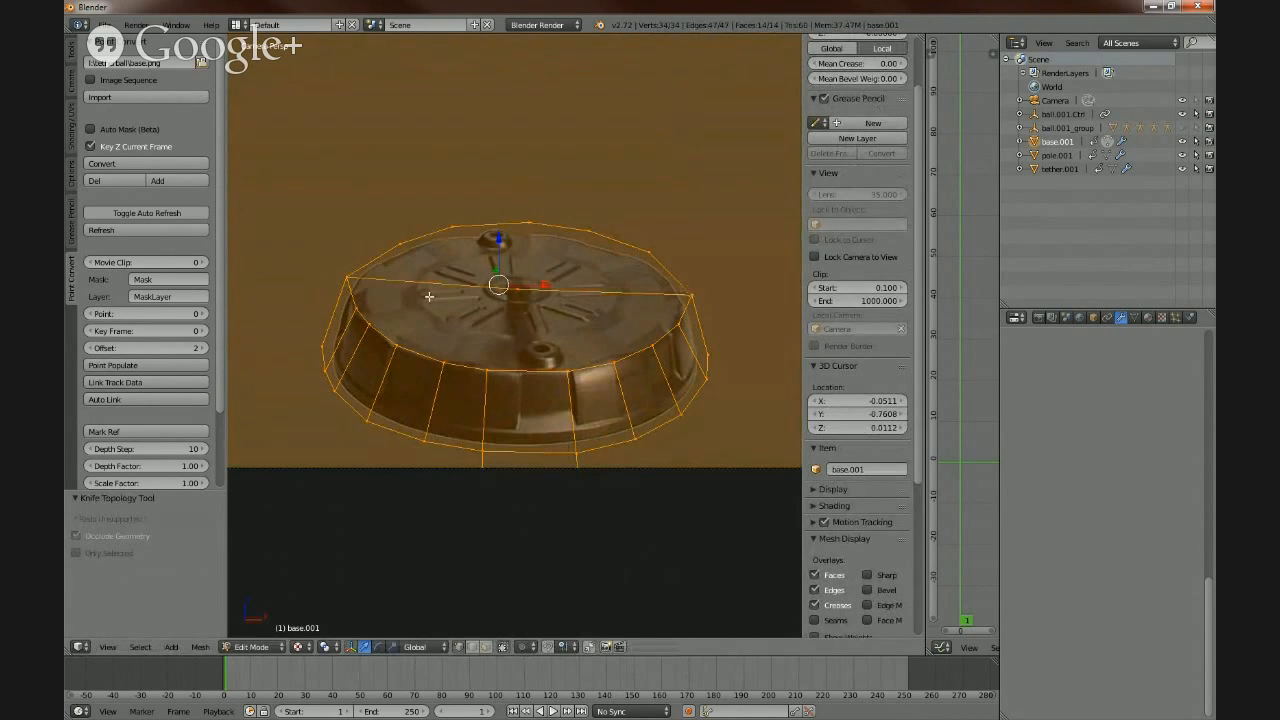
- Knife two cuts through the base's hub, joining the first two front-left rim vertices to the first two rear-left ones
key(k)
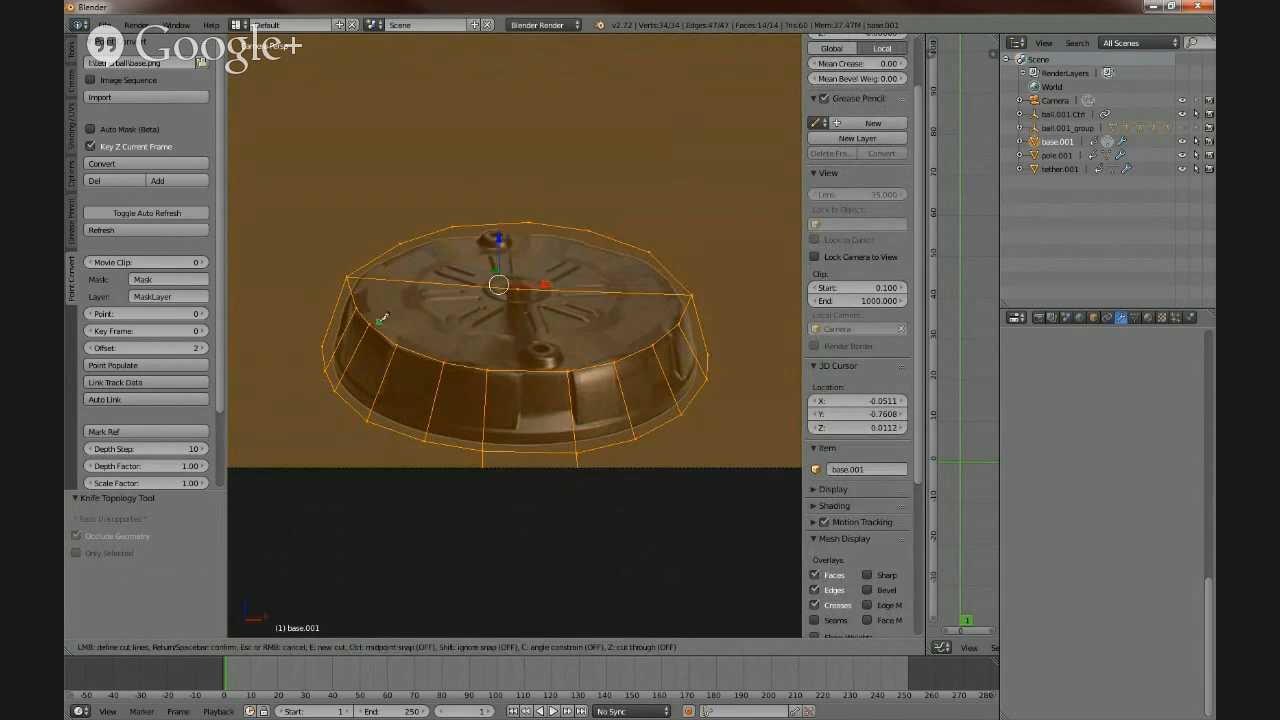
click(519, 287)
click(401, 243)
key(Return)
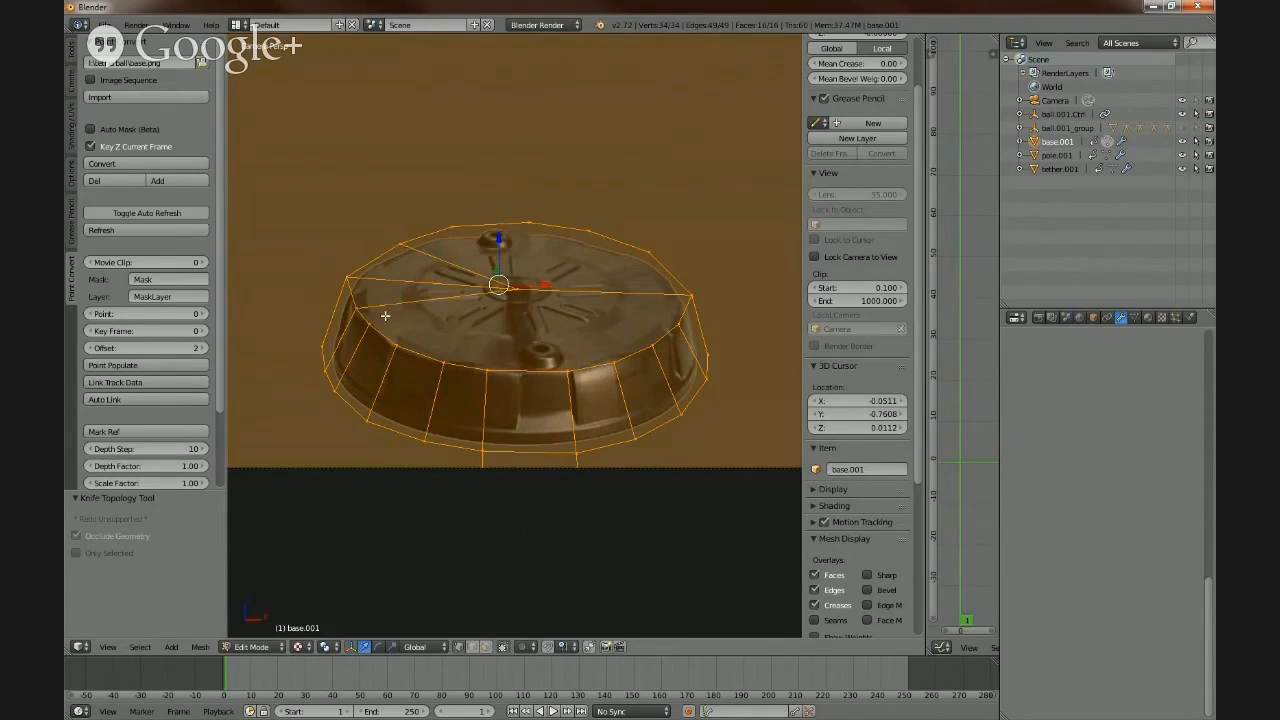
key(k)
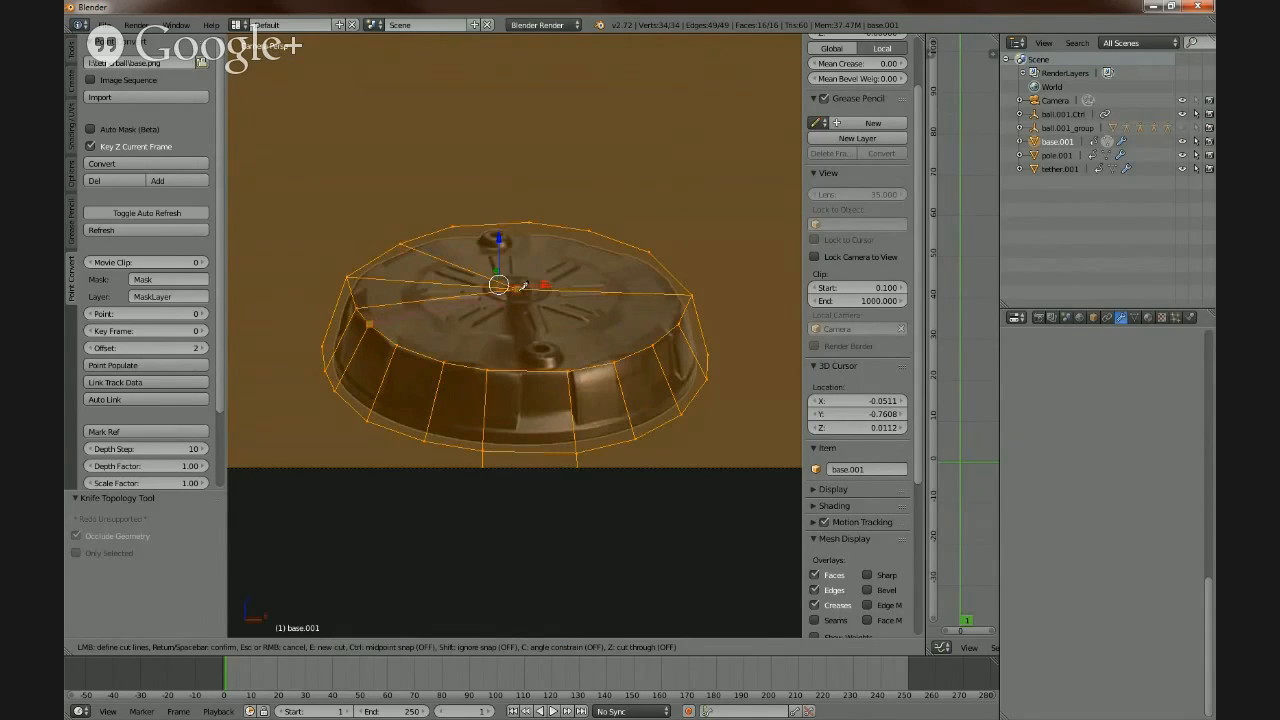
click(455, 228)
click(519, 287)
key(Return)
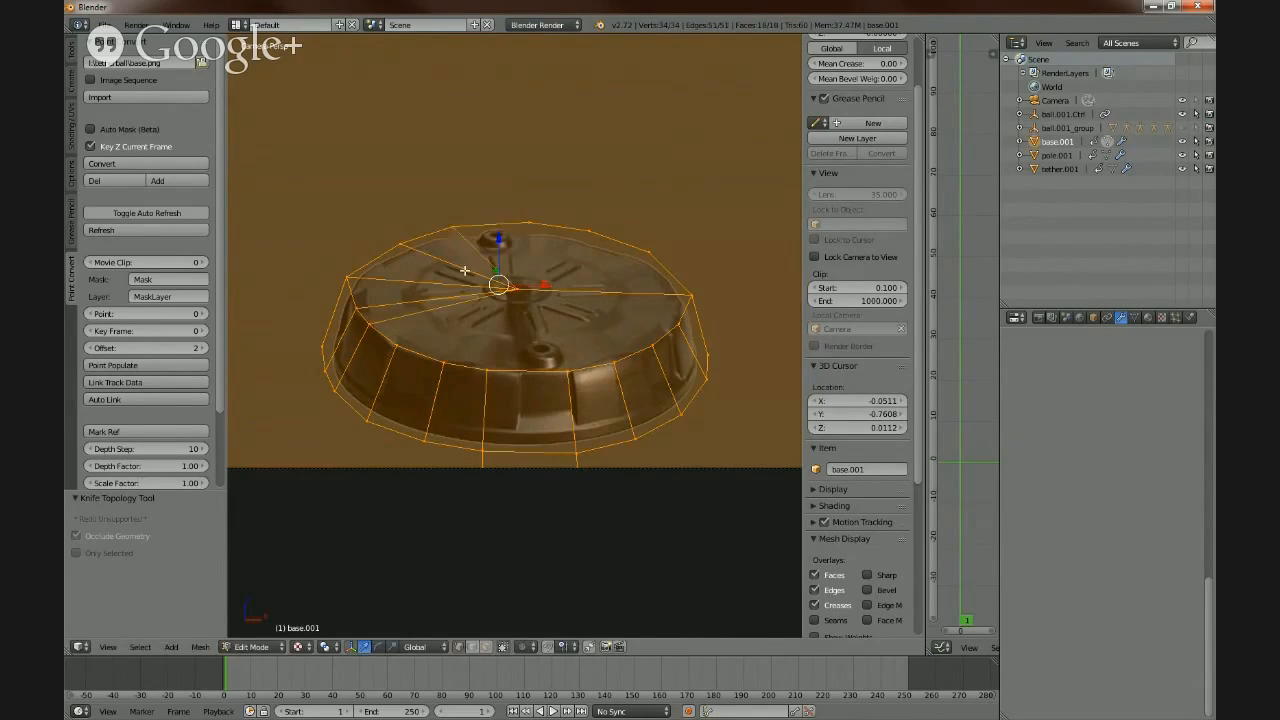
- Knife spokes through the hub from the next front-left rim vertices to the rear-centre vertex and the front-centre vertex
key(k)
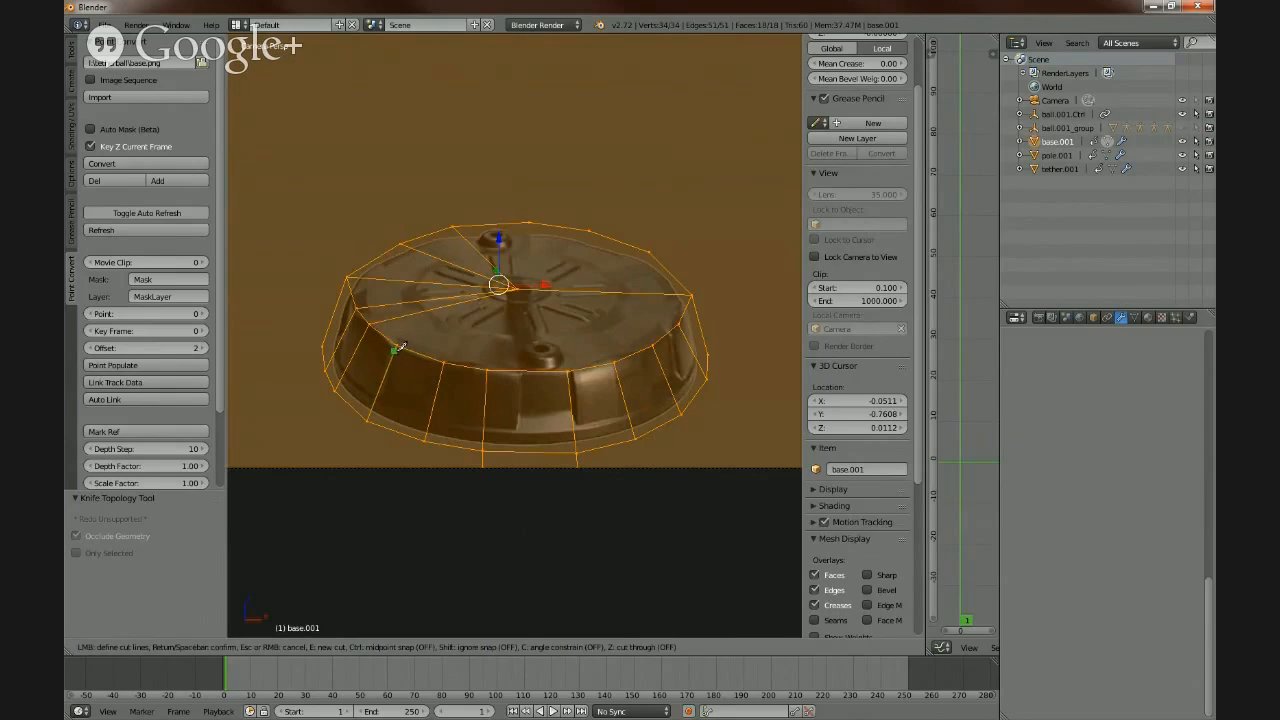
click(403, 345)
click(520, 287)
click(532, 223)
key(Return)
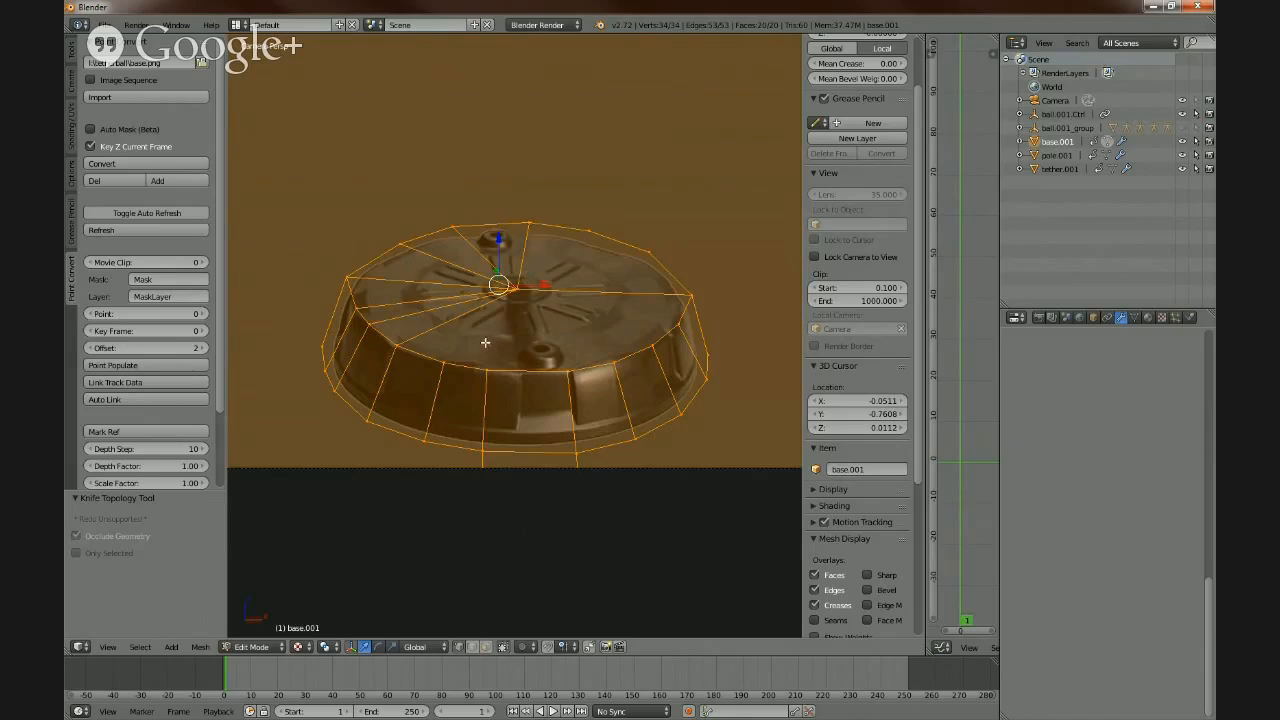
key(k)
click(444, 362)
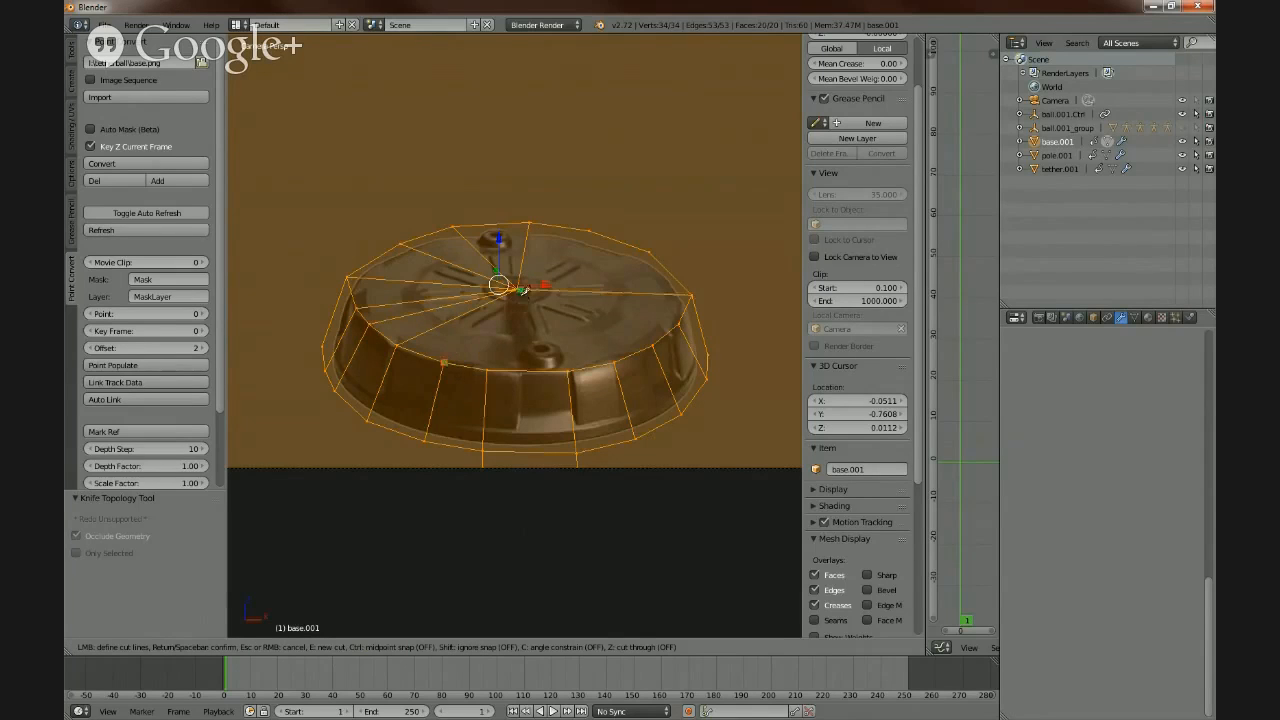
click(521, 289)
click(492, 367)
key(Return)
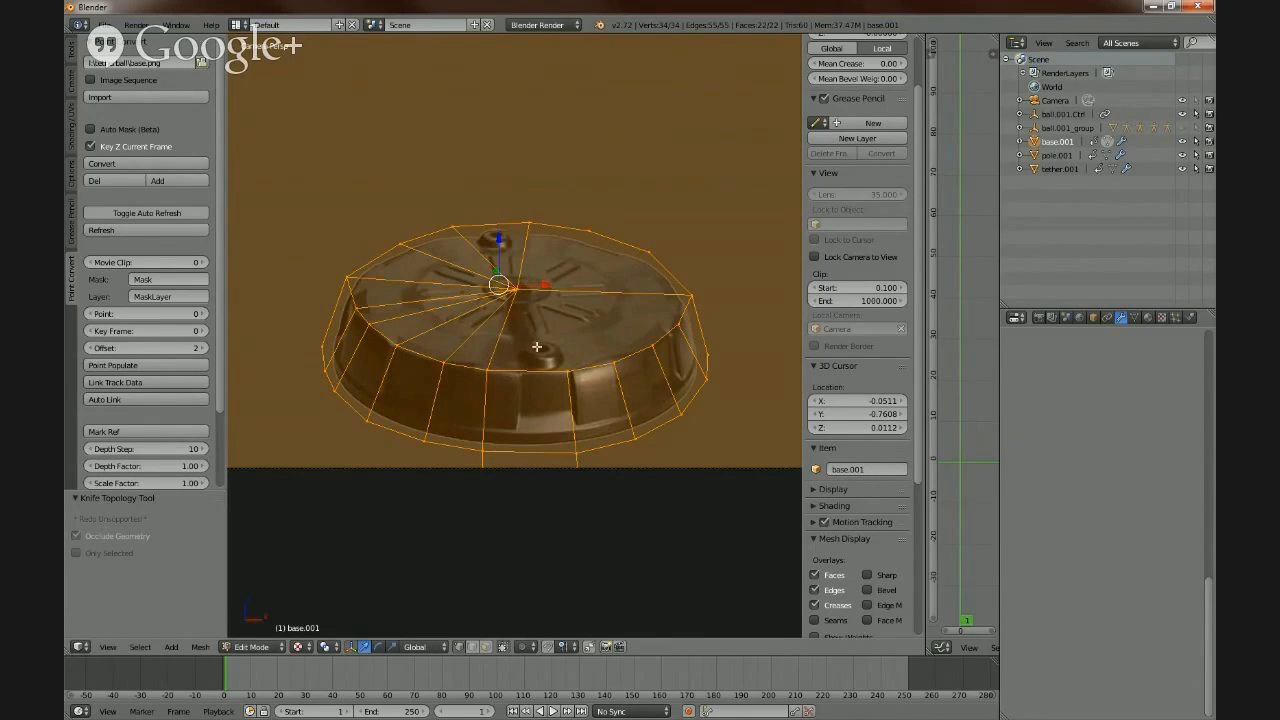
- Knife spokes from the central hub to the next three rim vertices along the front-right edge
key(k)
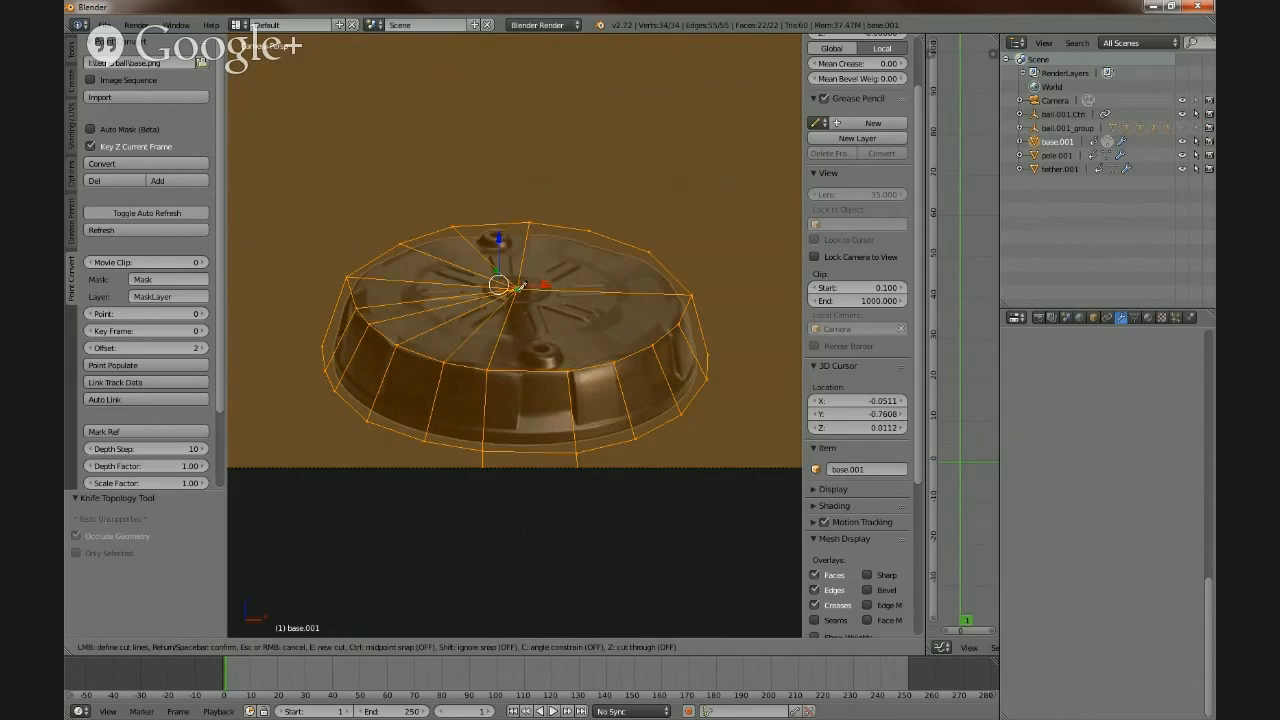
click(571, 369)
key(Return)
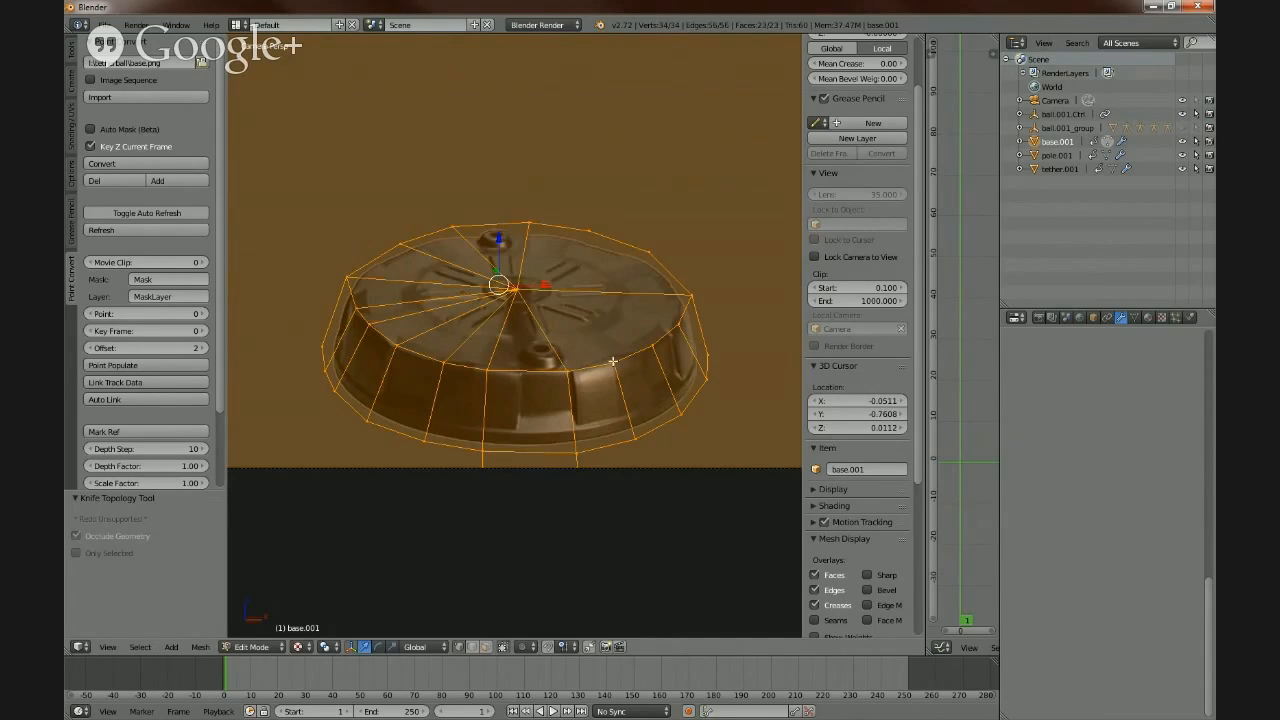
key(k)
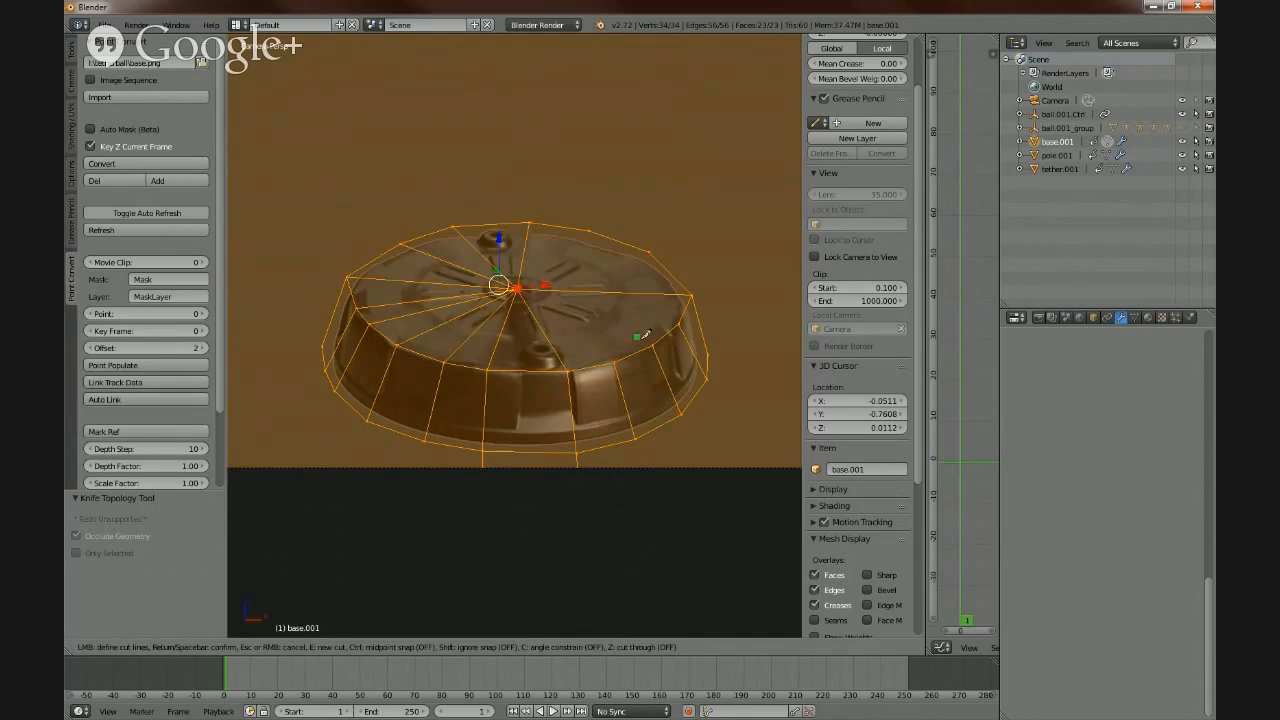
key(Escape)
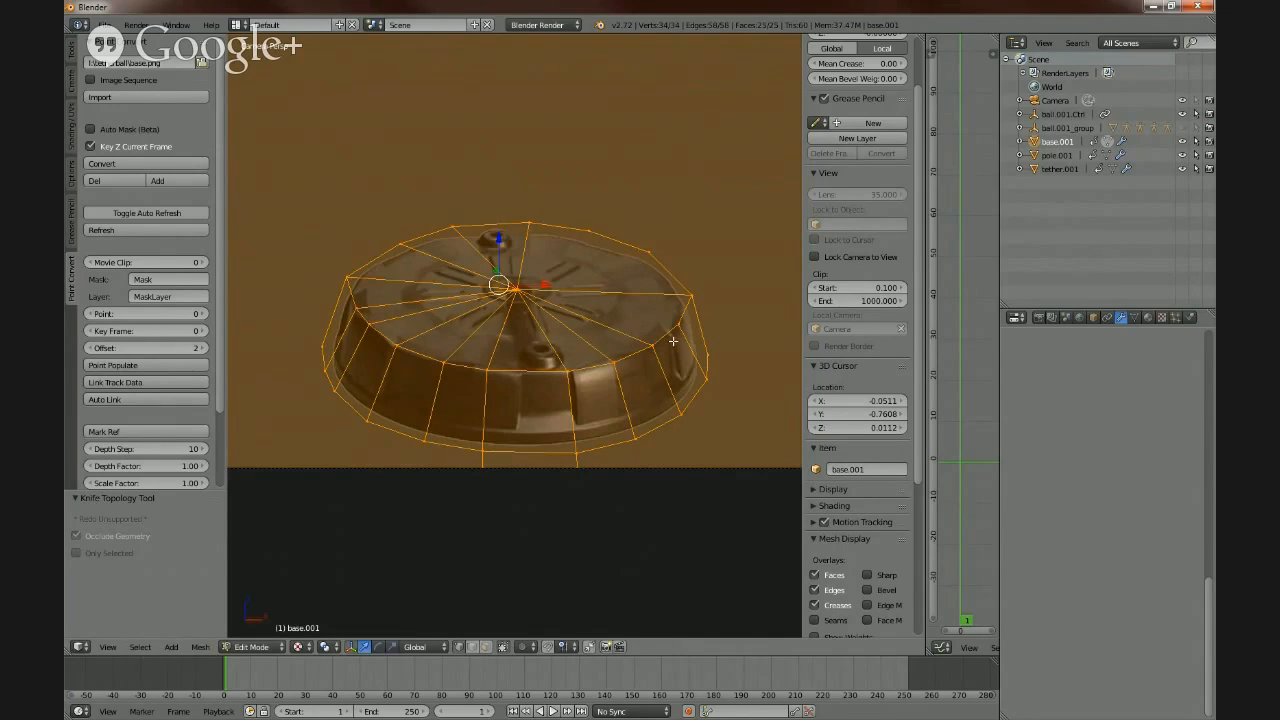
- Knife the last spokes from the hub to the remaining front-right rim vertex and the two rear-right rim vertices
key(k)
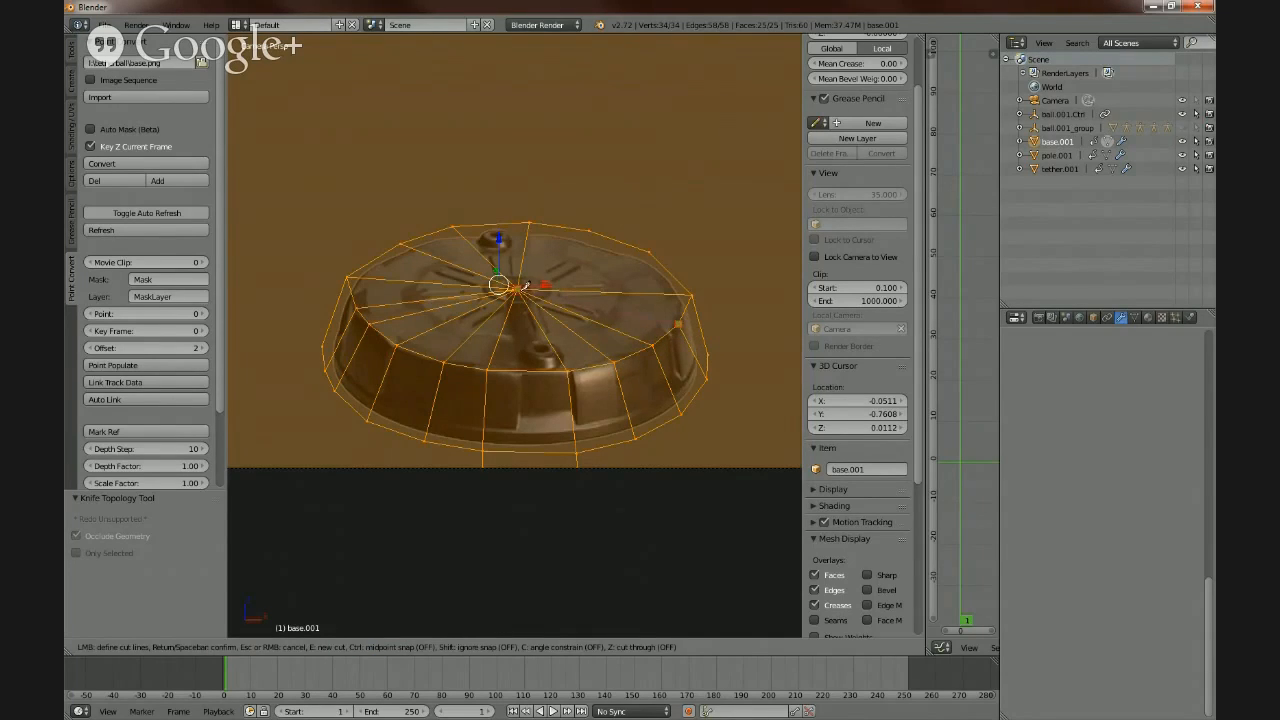
click(518, 289)
click(650, 251)
key(Return)
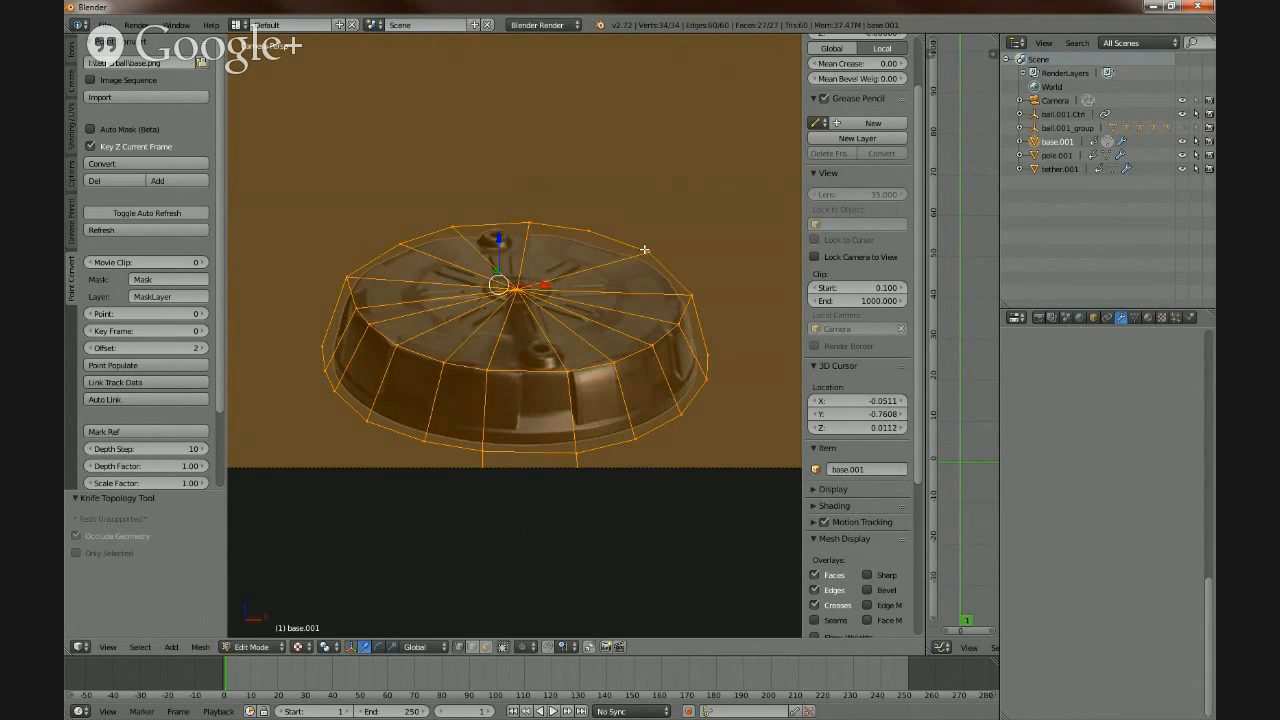
key(j)
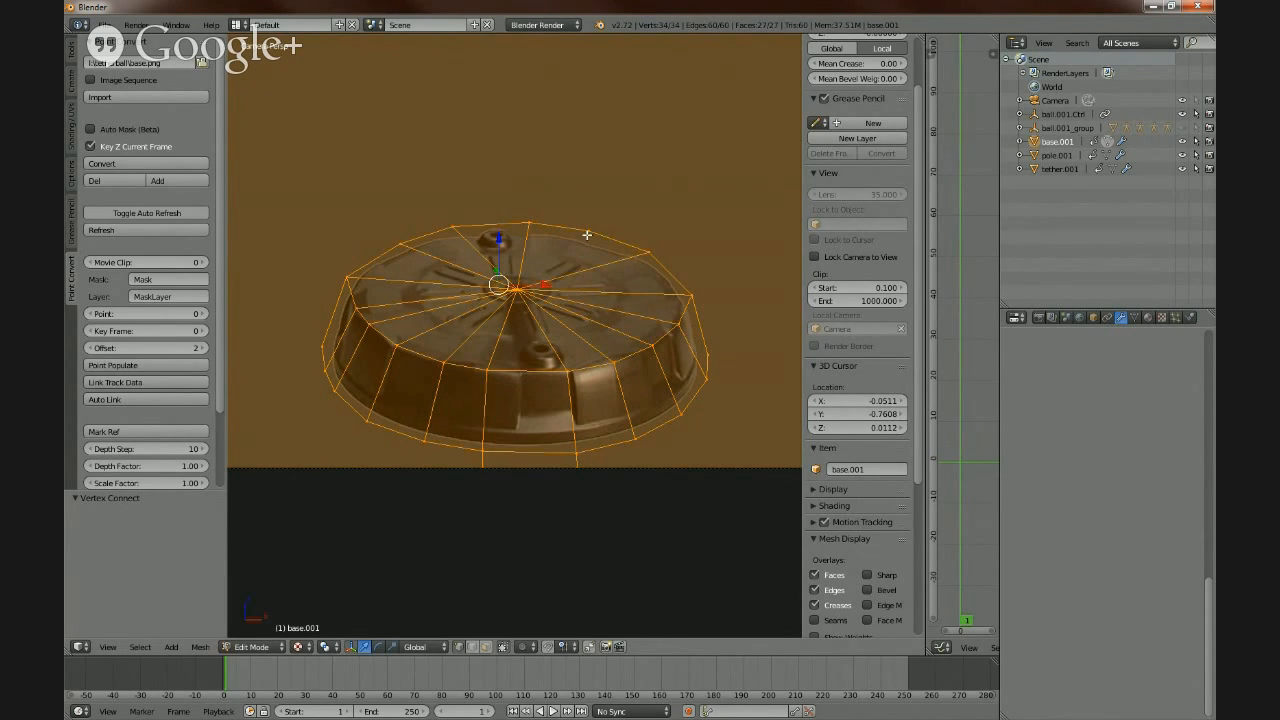
key(k)
click(589, 230)
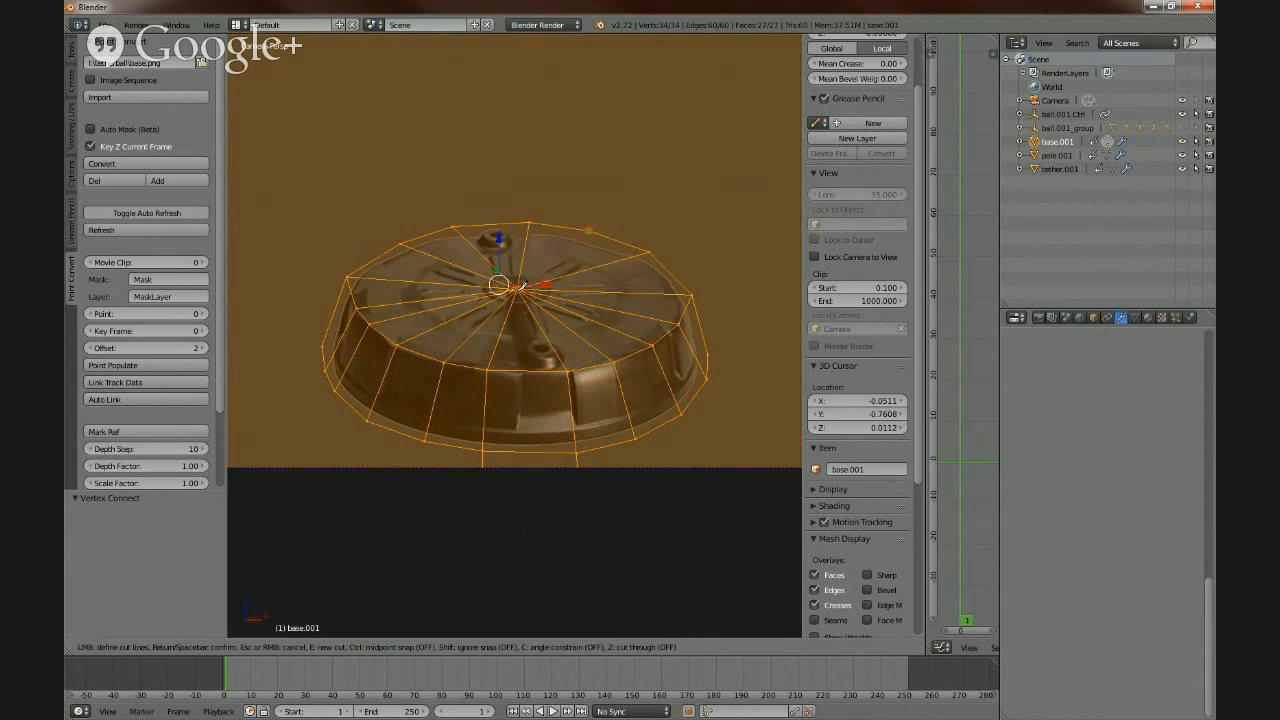
click(518, 288)
key(Return)
- Try moving only the base's right rim corner vertex along the X axis
key(a)
key(a)
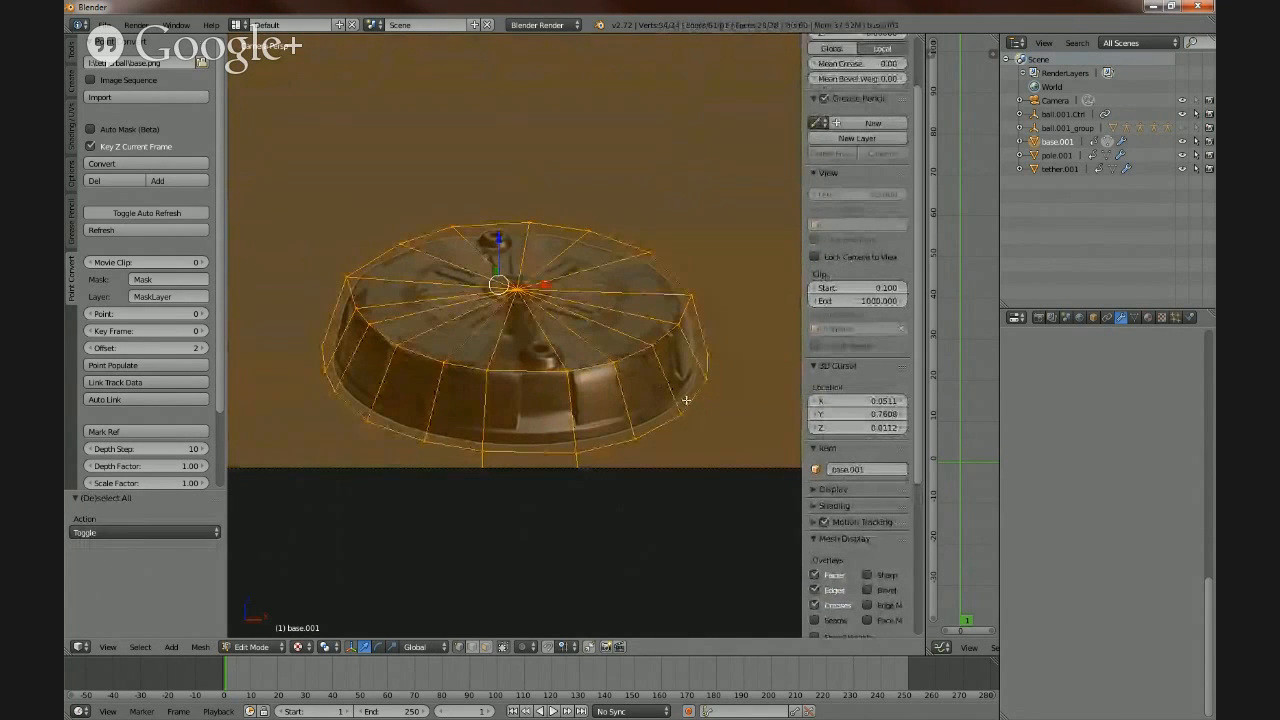
right_click(691, 296)
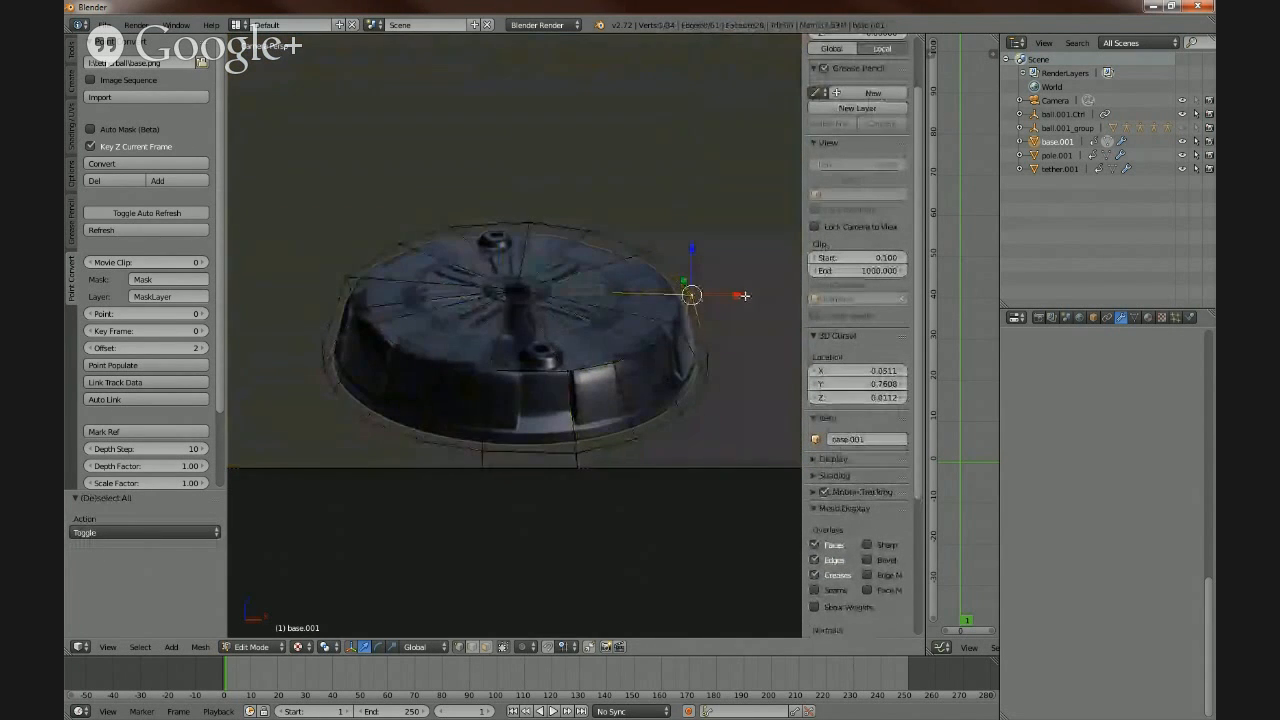
key(g)
key(x)
right_click(741, 297)
key(a)
key(a)
key(a)
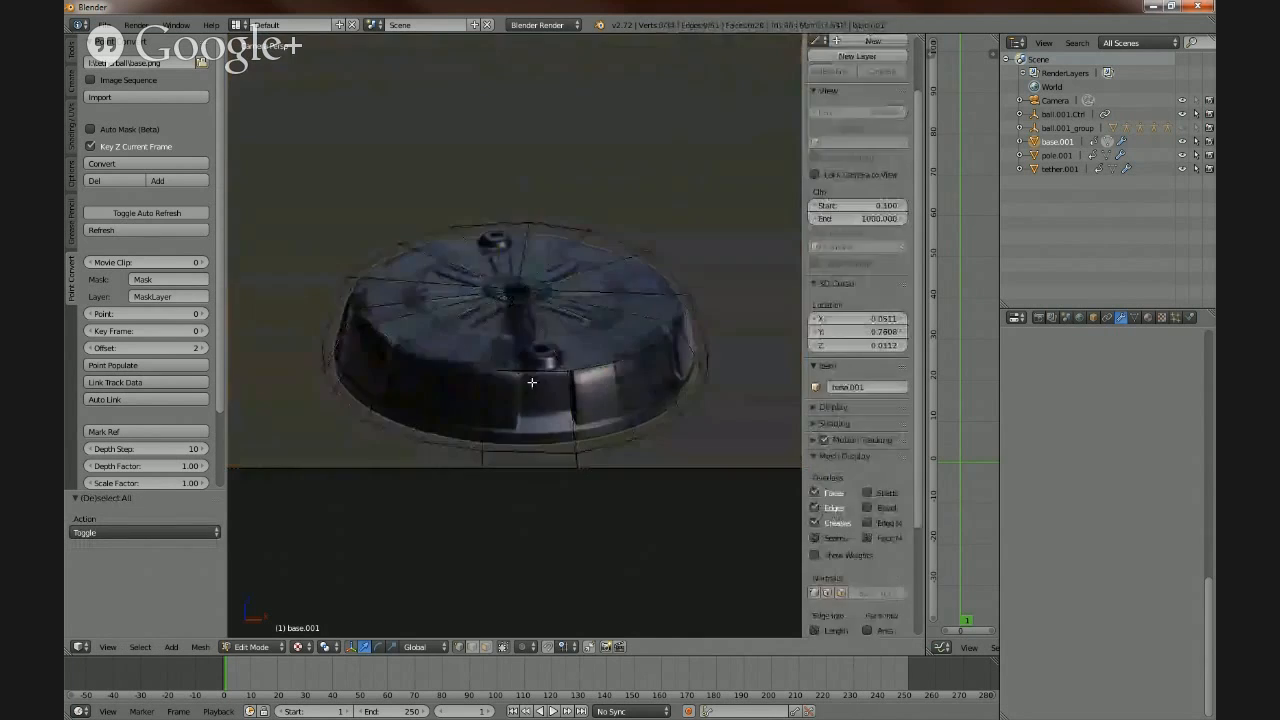
key(a)
- Switch to face selection and delete the large face surrounding the base plus the small face beneath its front
scroll(643, 374, down, 4)
scroll(643, 374, up, 4)
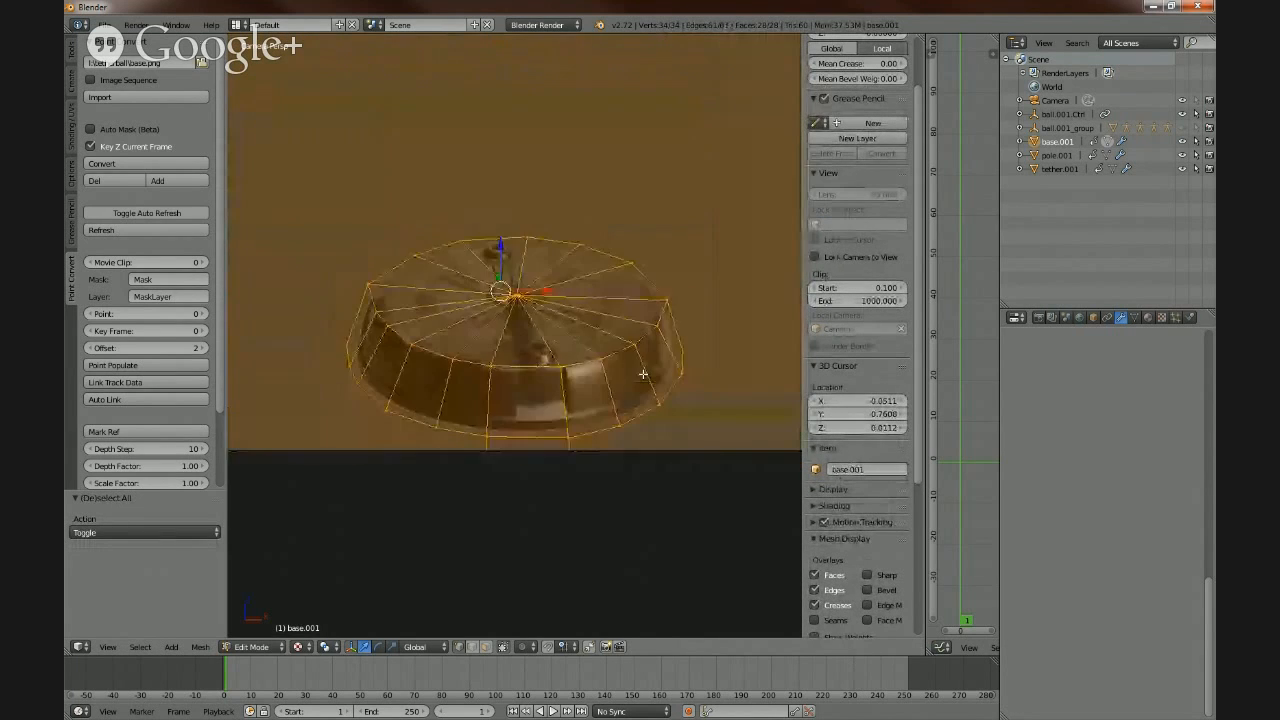
scroll(643, 374, down, 4)
scroll(642, 374, up, 3)
shift+middle_drag(643, 400, 615, 356)
scroll(673, 430, down, 3)
scroll(674, 427, up, 3)
scroll(674, 427, up, 1)
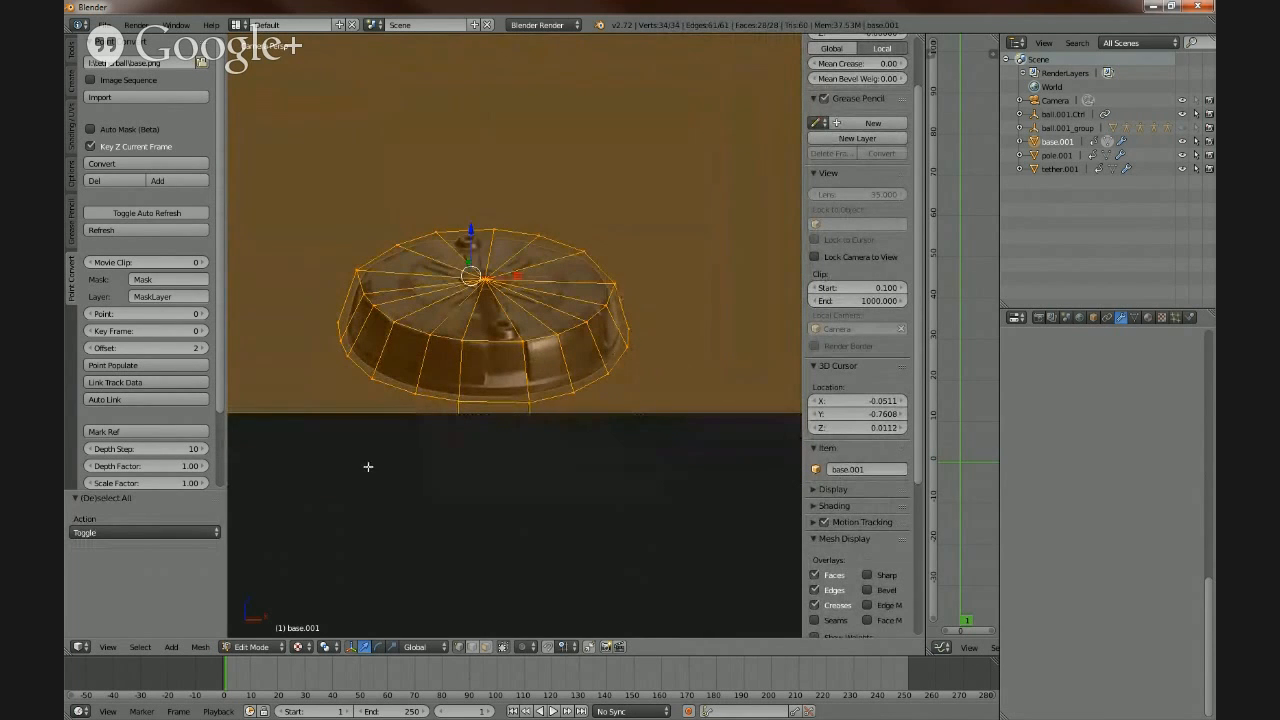
click(486, 650)
right_click(689, 370)
shift+right_click(495, 407)
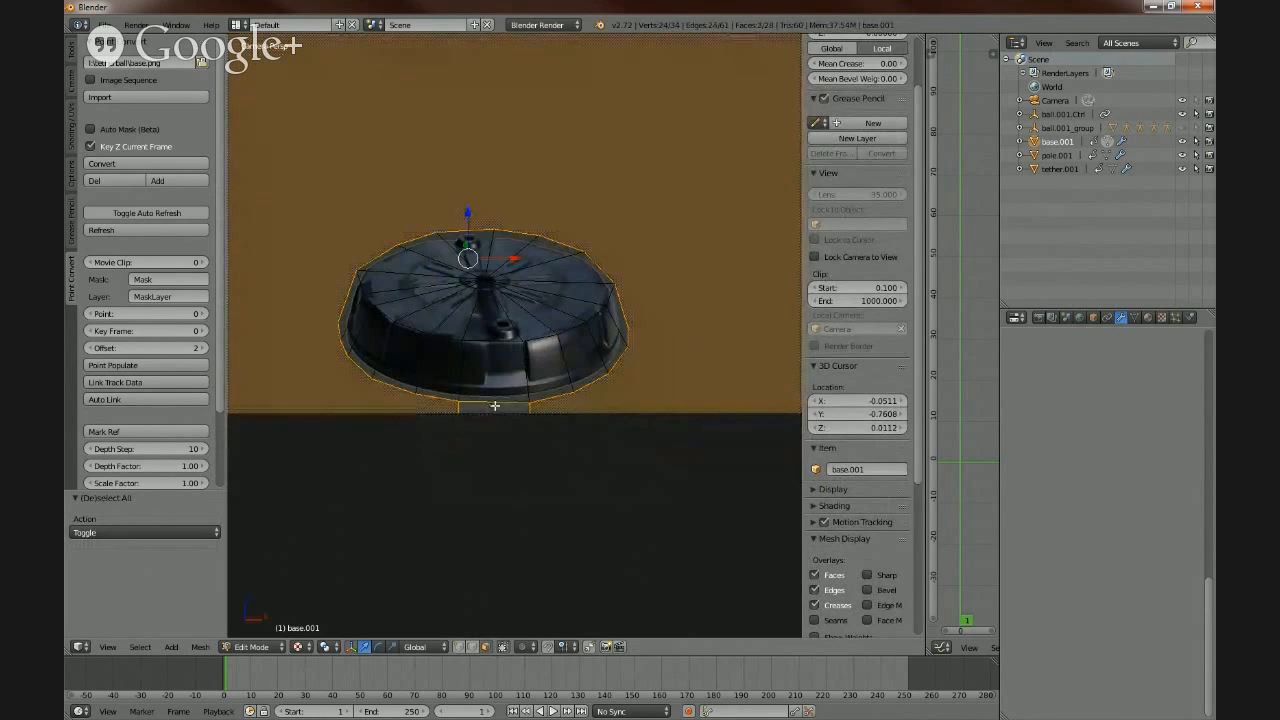
key(x)
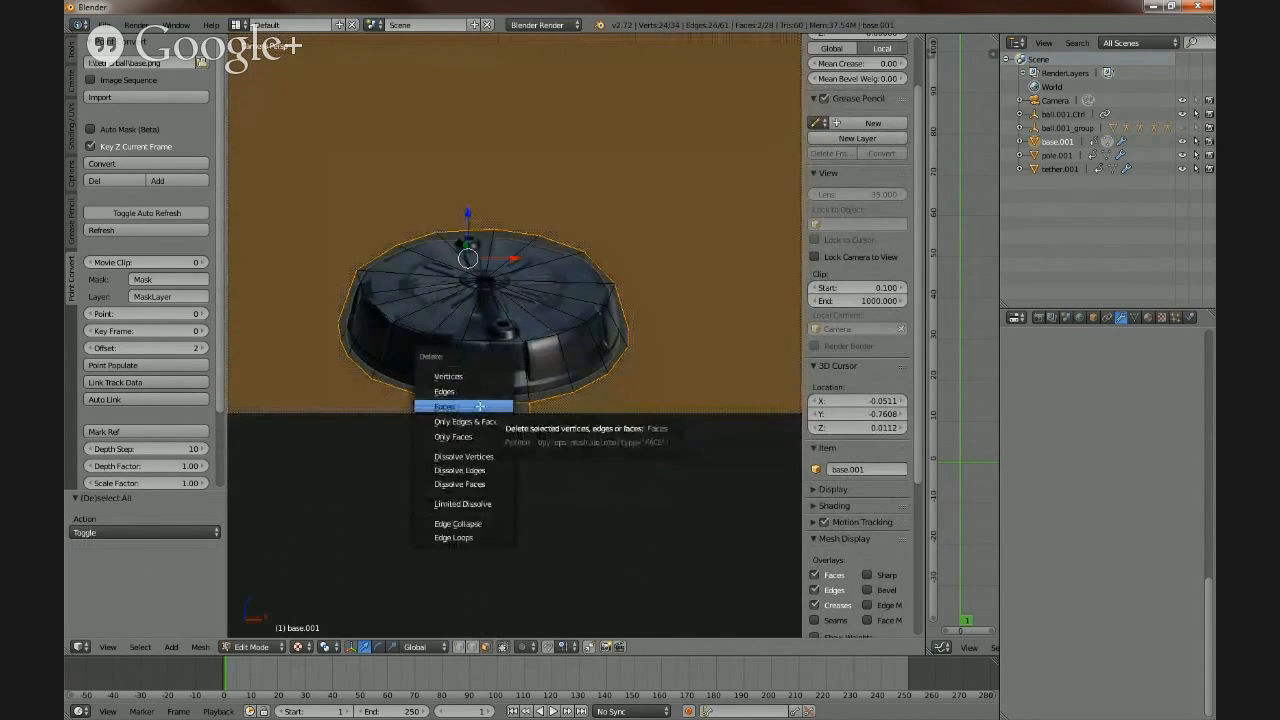
click(495, 409)
- Try moving the lower-left outline vertex of the base along the Z axis
scroll(527, 388, down, 4)
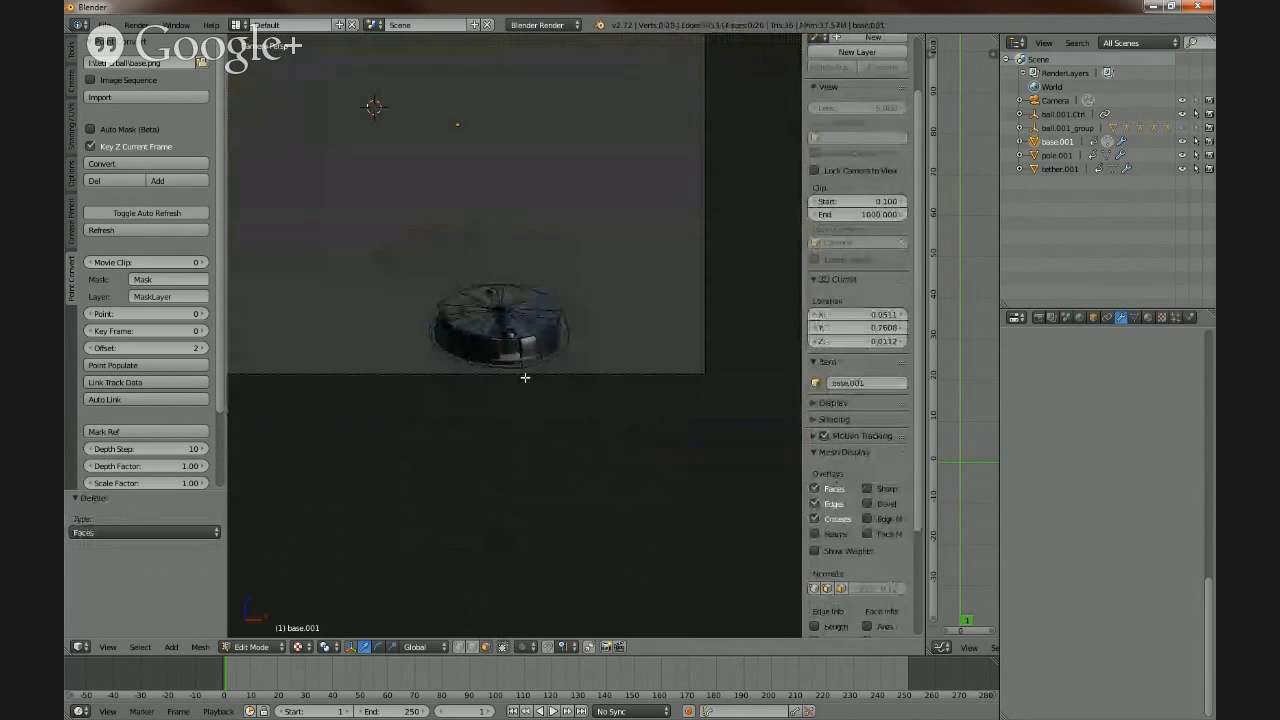
scroll(525, 377, up, 3)
right_click(402, 368)
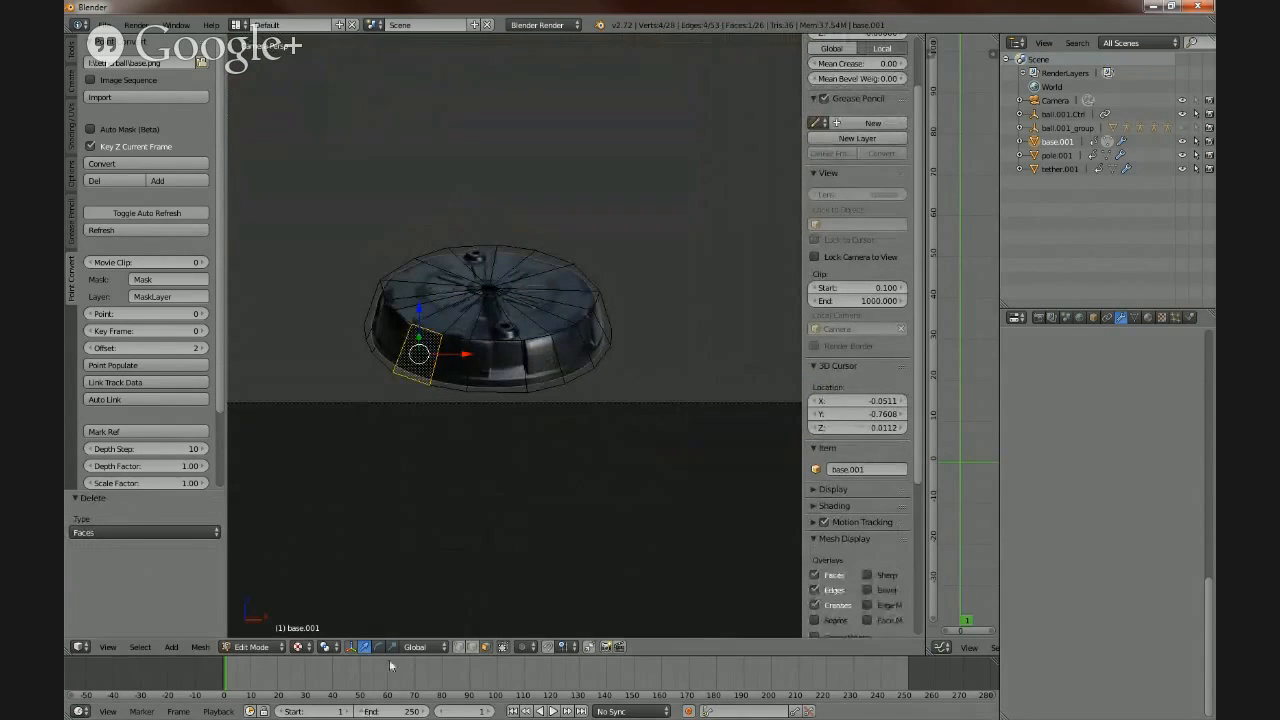
right_click(392, 371)
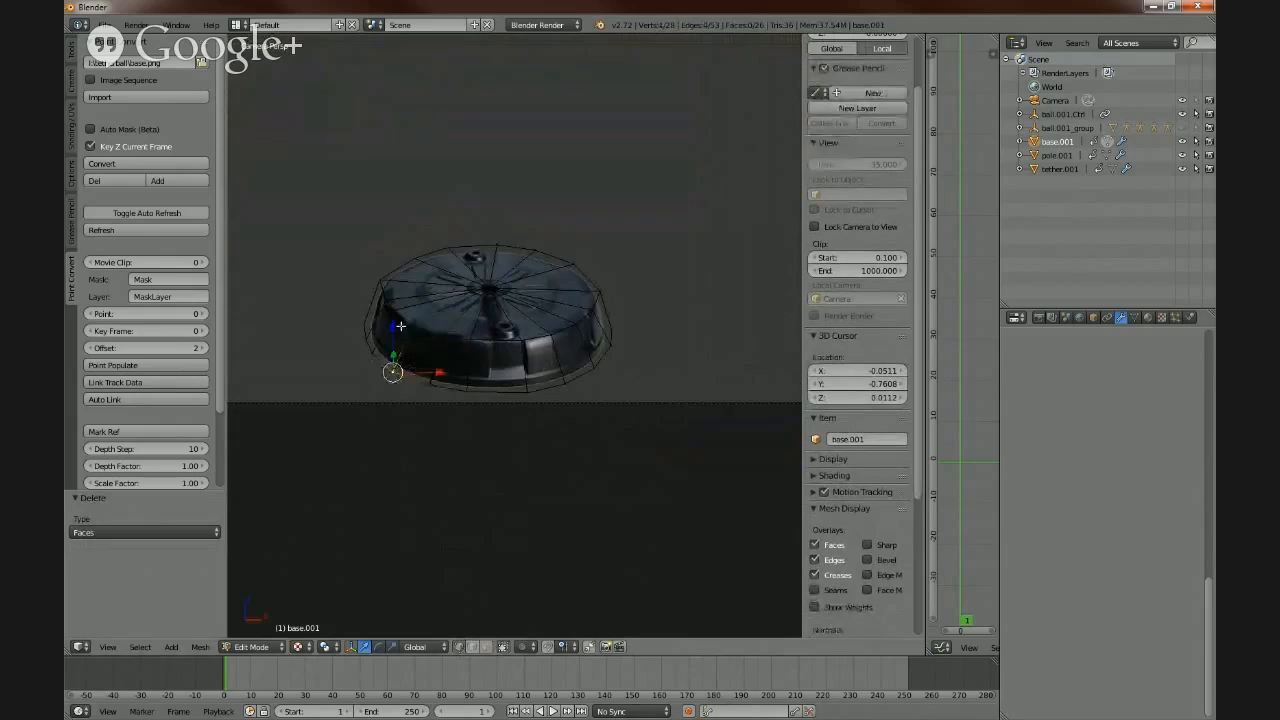
key(g)
key(z)
click(391, 368)
key(a)
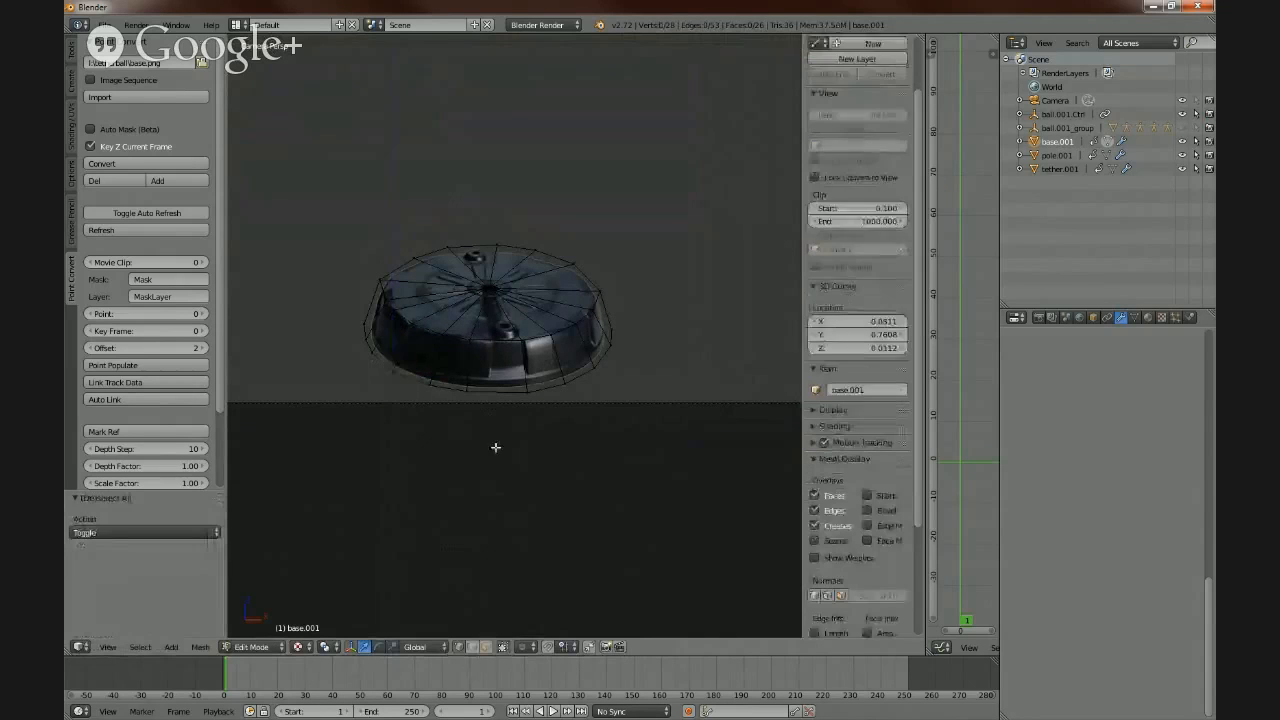
key(a)
key(a)
key(a)
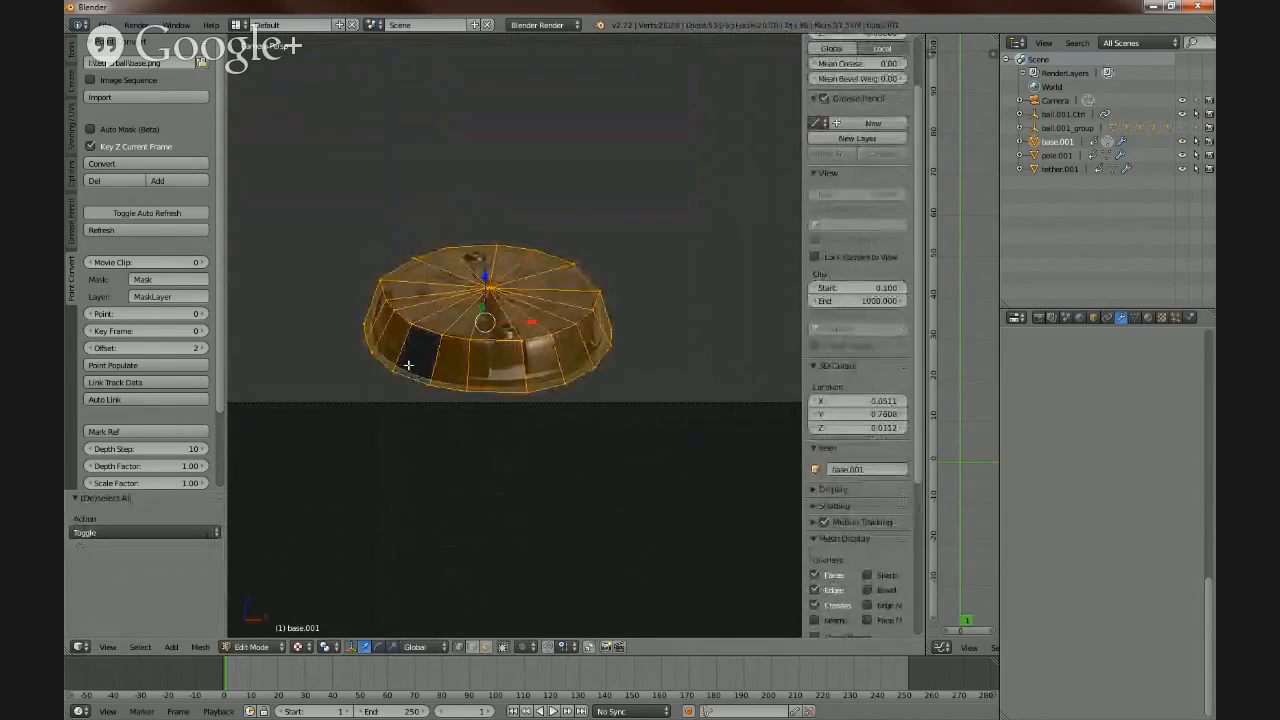
- Try raising two front-left rim vertices of the base along the Z axis, undoing each move
right_click(461, 388)
key(a)
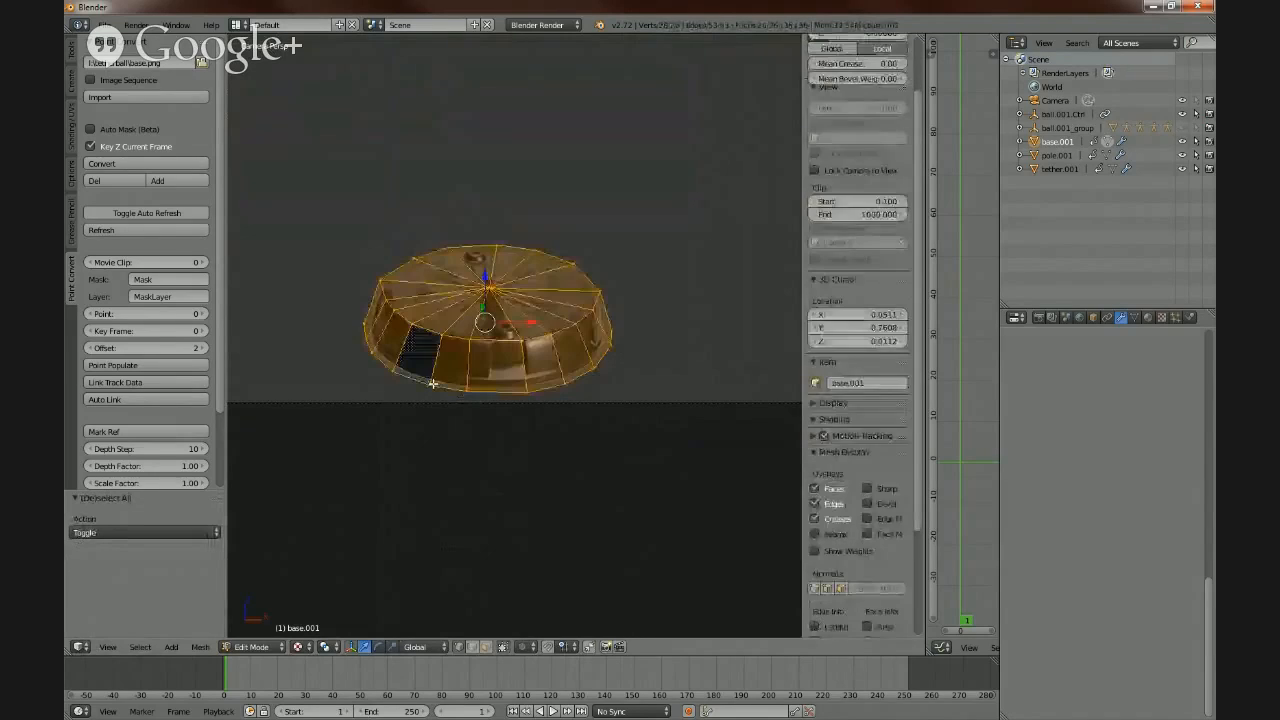
right_click(445, 338)
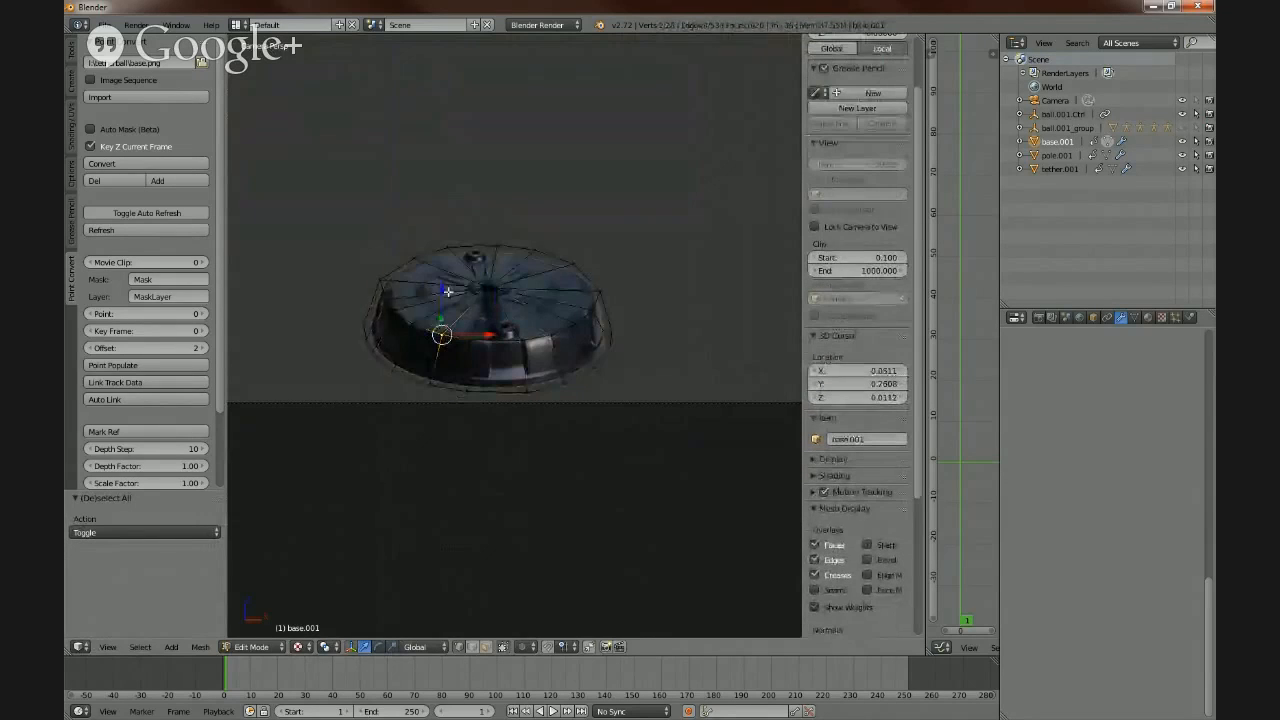
drag(445, 290, 444, 281)
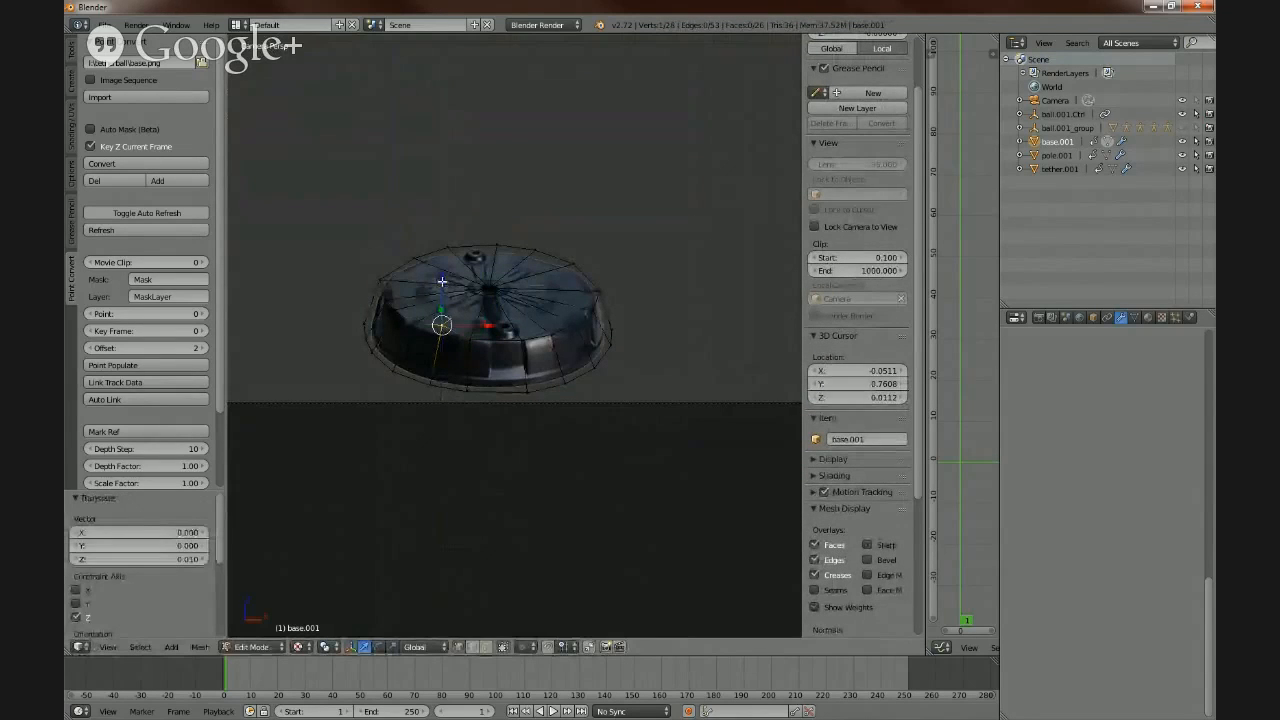
key(ctrl+z)
right_click(414, 323)
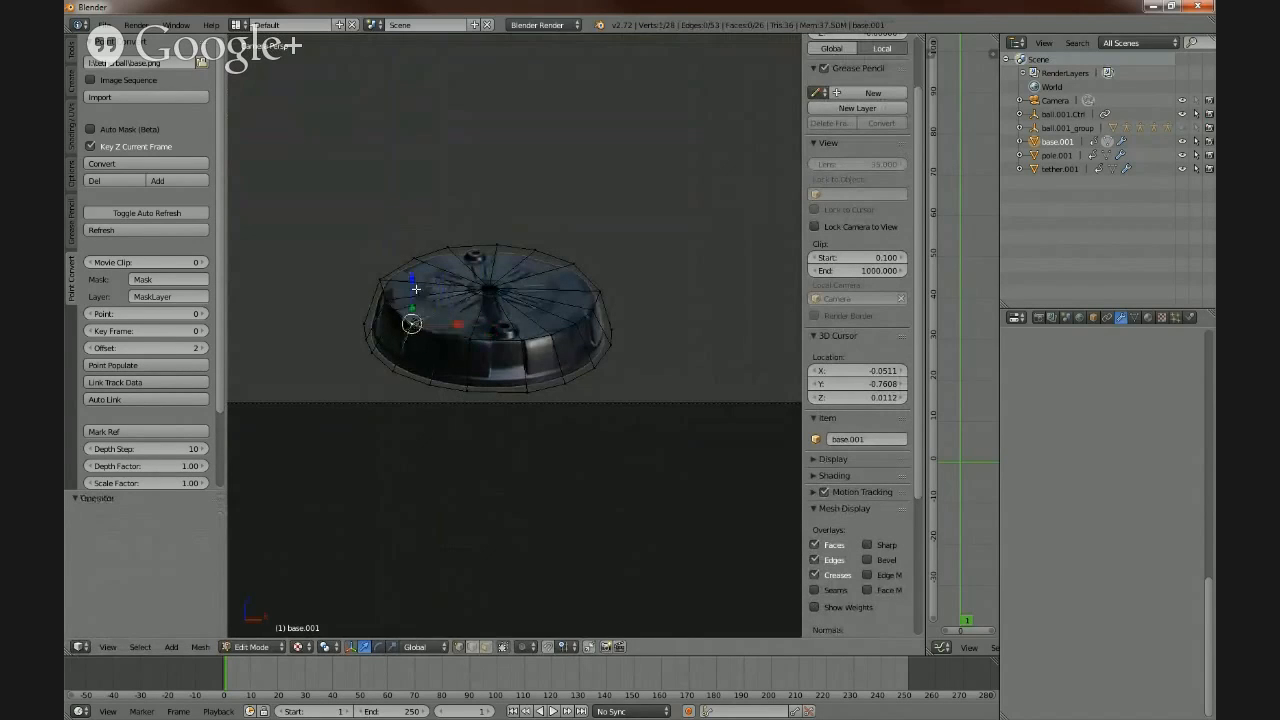
drag(416, 284, 416, 275)
key(ctrl+z)
- Return the base to Object Mode and orbit out of the camera view to see it within the camera frustum
key(a)
key(a)
scroll(460, 470, down, 3)
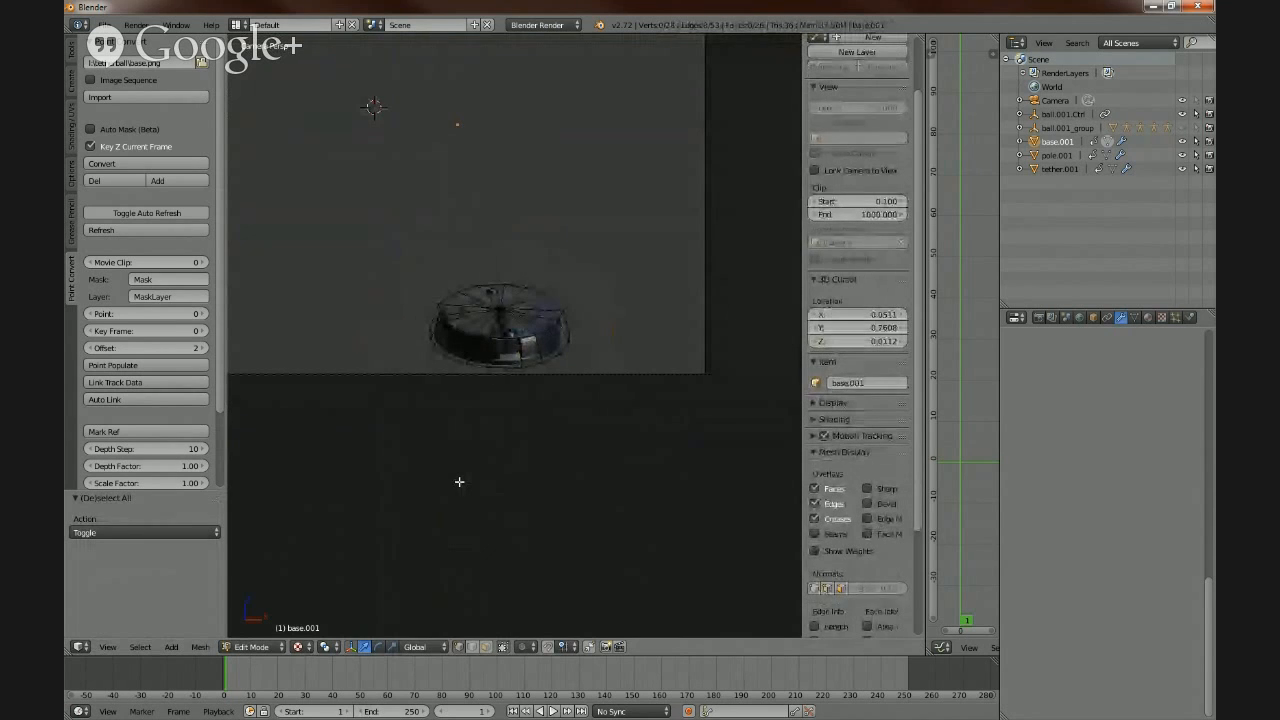
key(Tab)
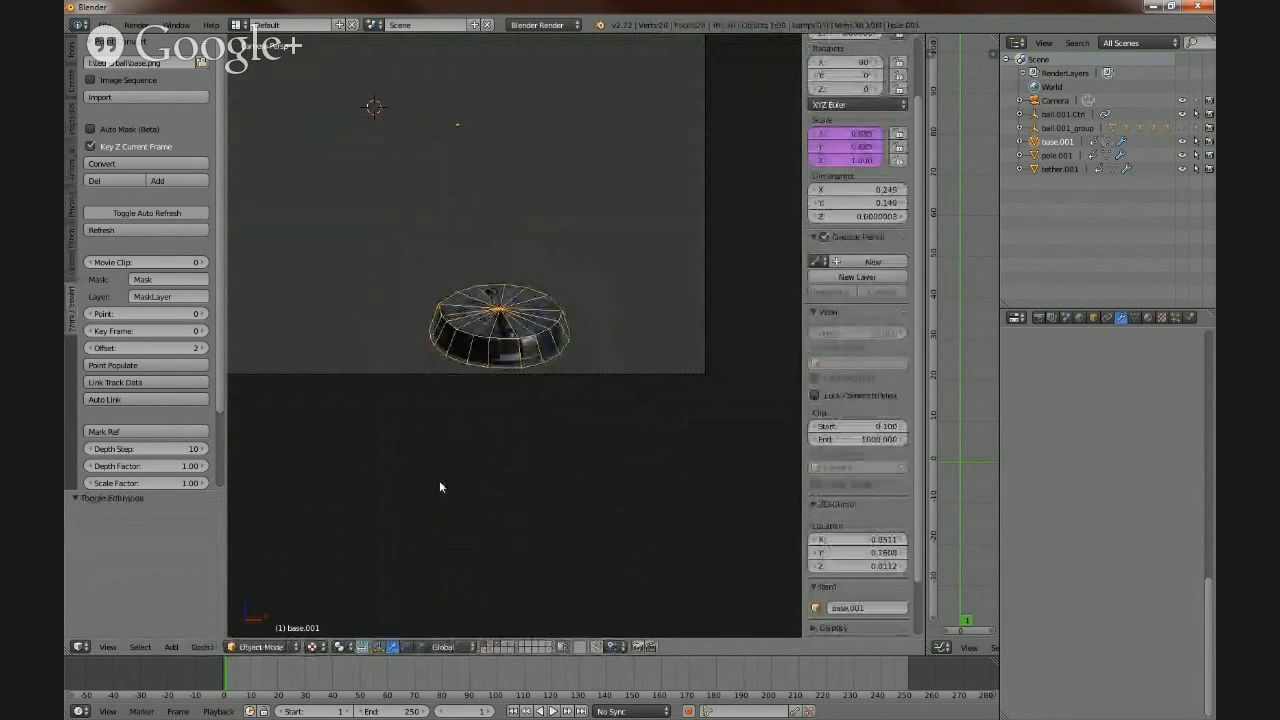
middle_drag(389, 434, 523, 457)
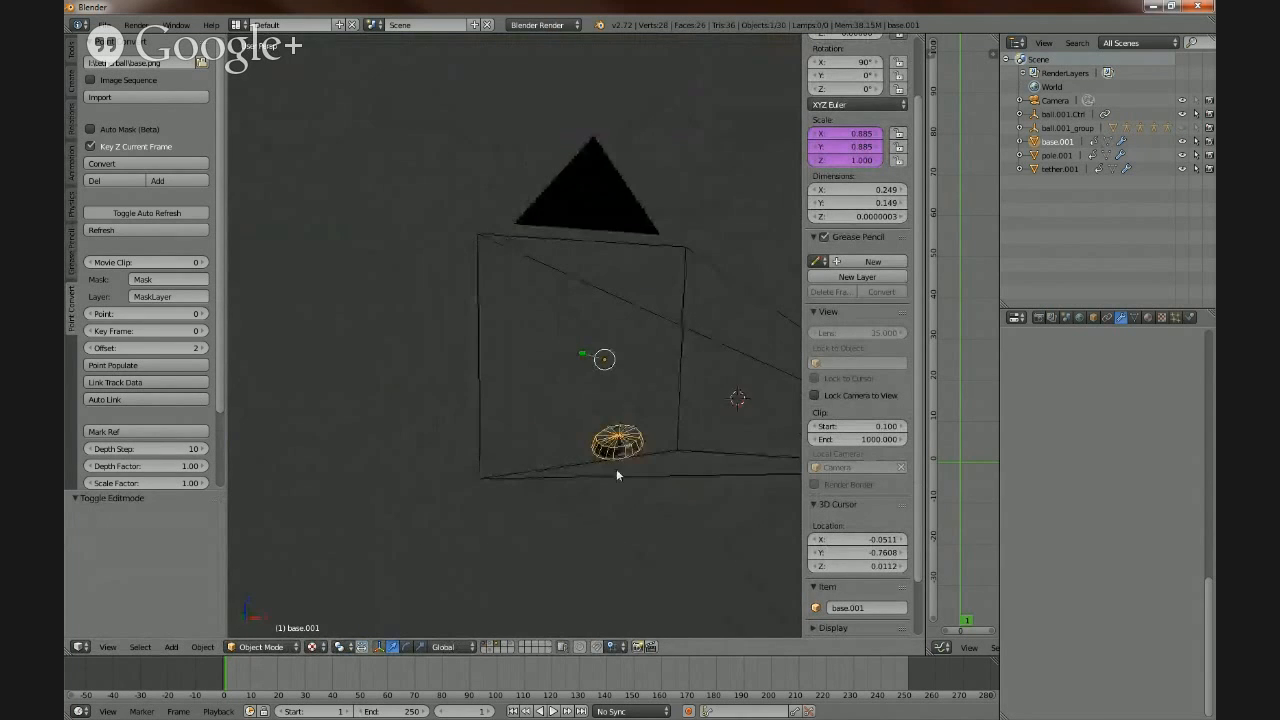
- Convert the base into a control-point rig and move its base.001.Ctrl control object 0.022 along the Y axis
mouse_move(616, 470)
middle_down()
mouse_move(426, 463)
mouse_move(643, 469)
mouse_move(621, 466)
middle_up()
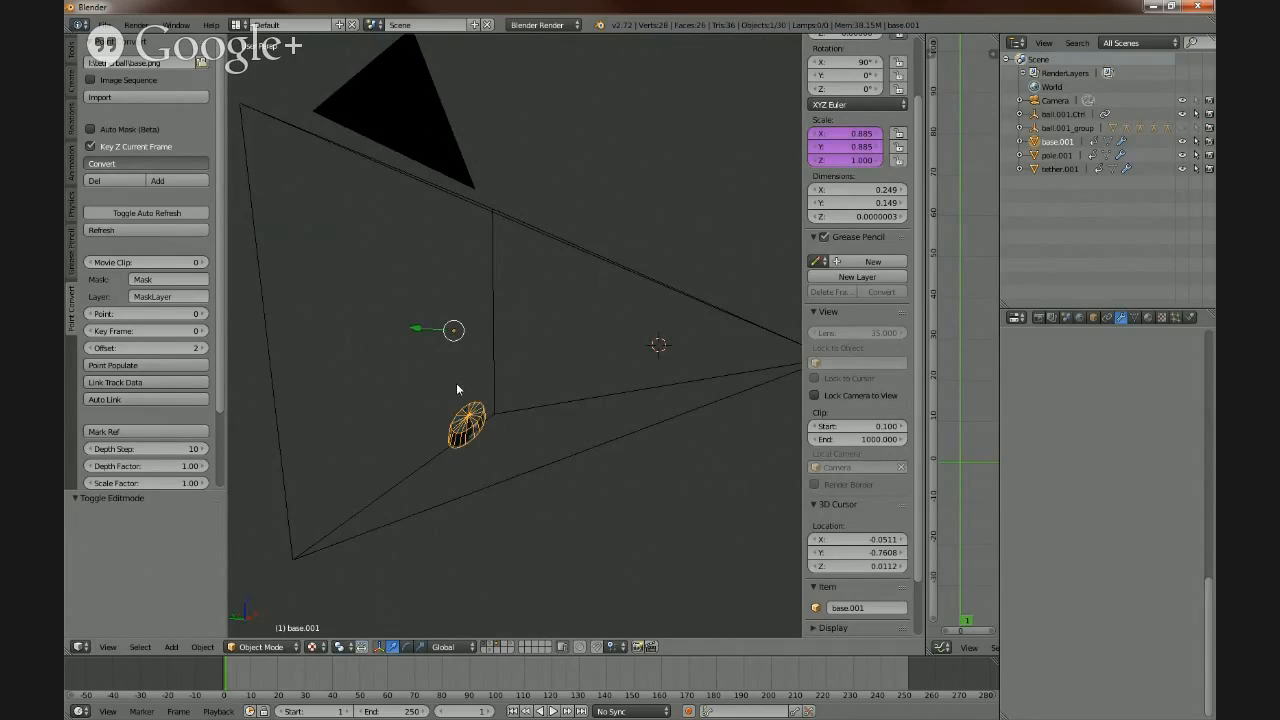
middle_drag(456, 389, 548, 467)
right_click(432, 323)
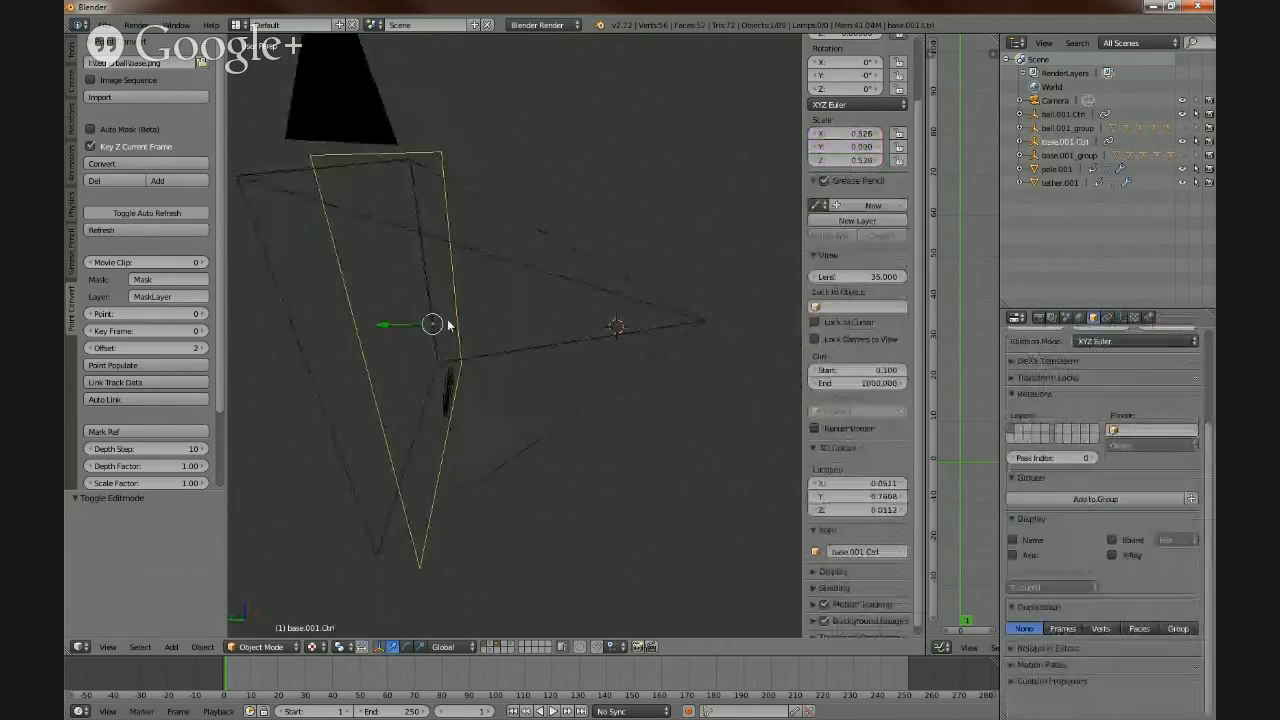
key(s)
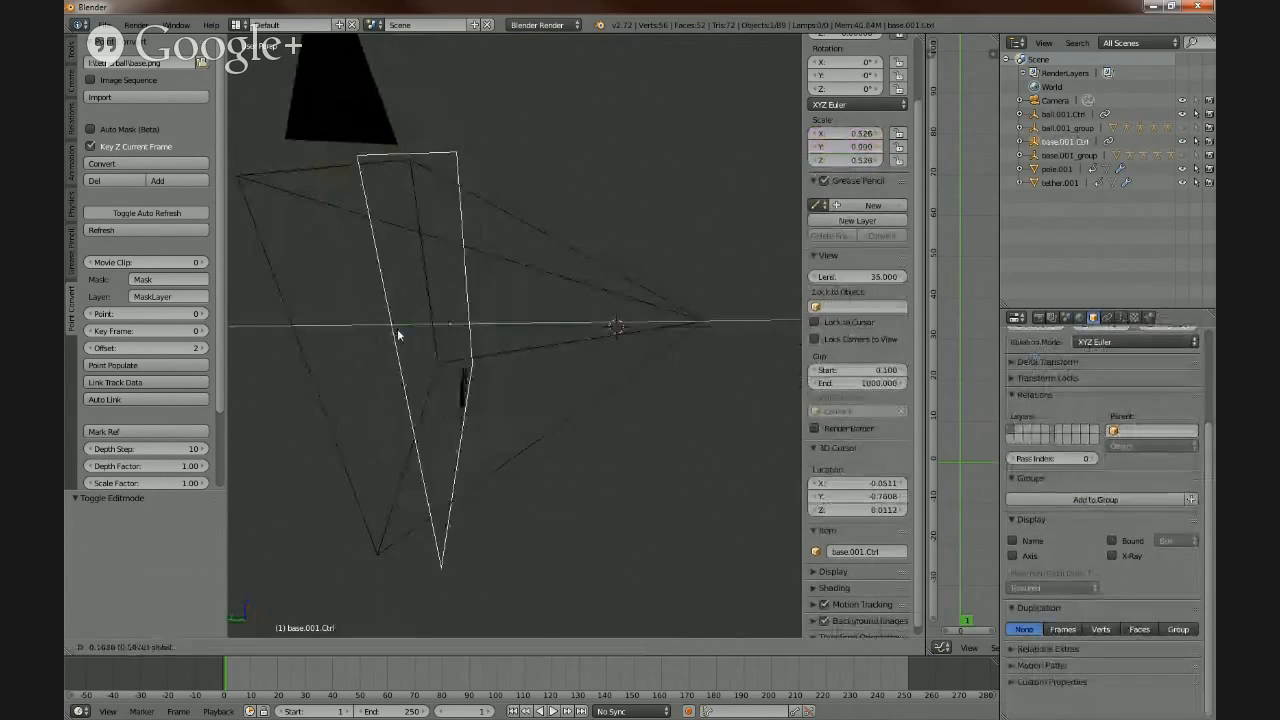
click(373, 329)
- Select a control point on the converted base and examine the base's depth from the side within the camera frustum
middle_drag(566, 371, 461, 422)
right_click(458, 402)
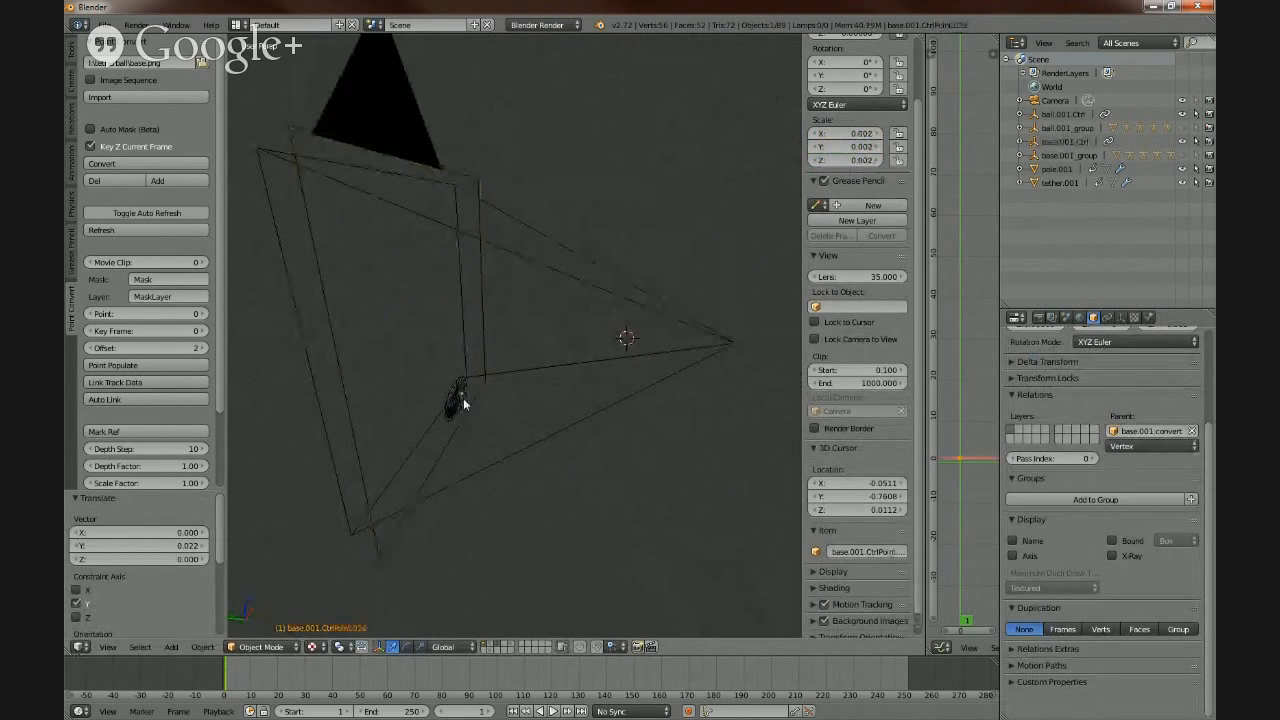
scroll(463, 398, up, 3)
middle_drag(559, 468, 588, 434)
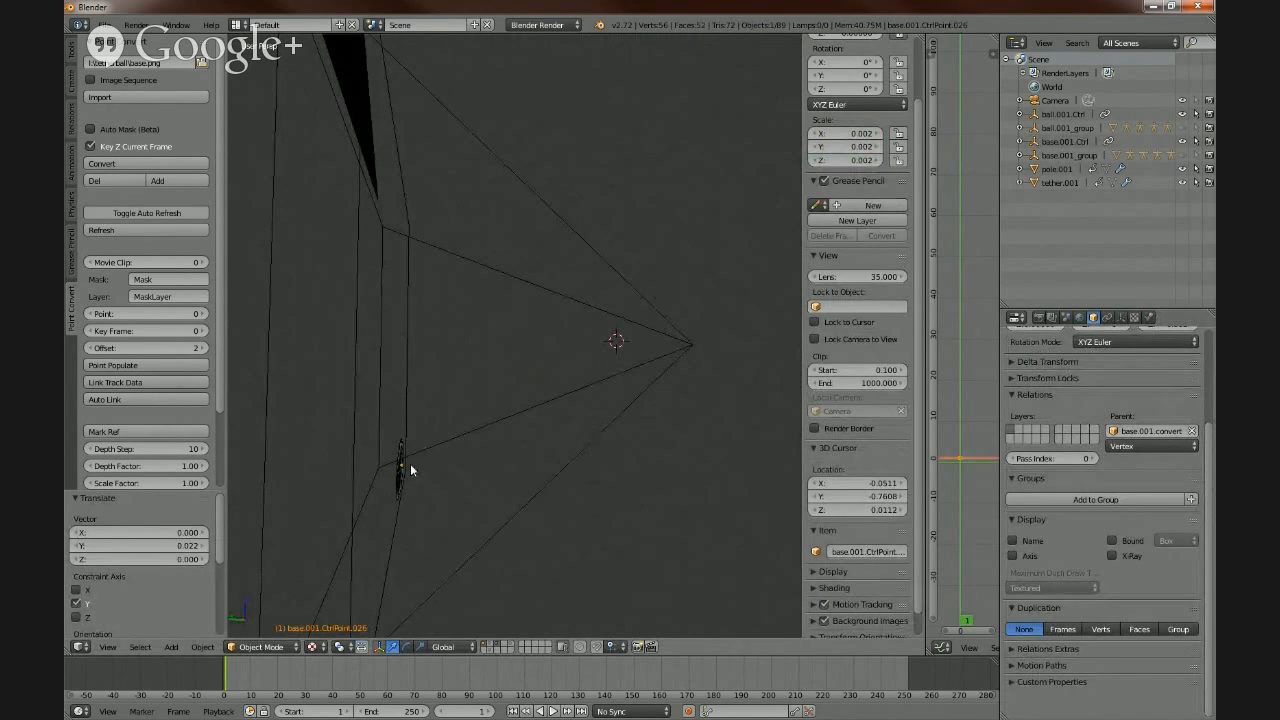
scroll(413, 464, down, 4)
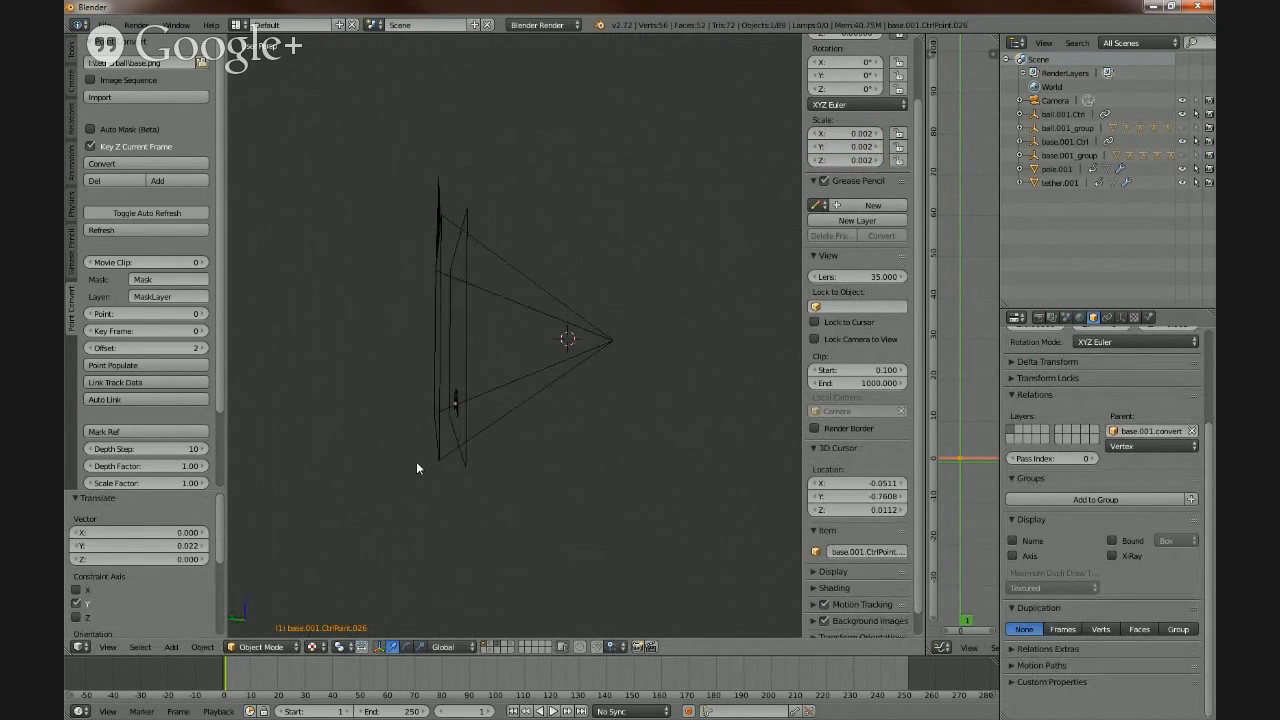
middle_drag(416, 461, 533, 499)
scroll(533, 499, up, 4)
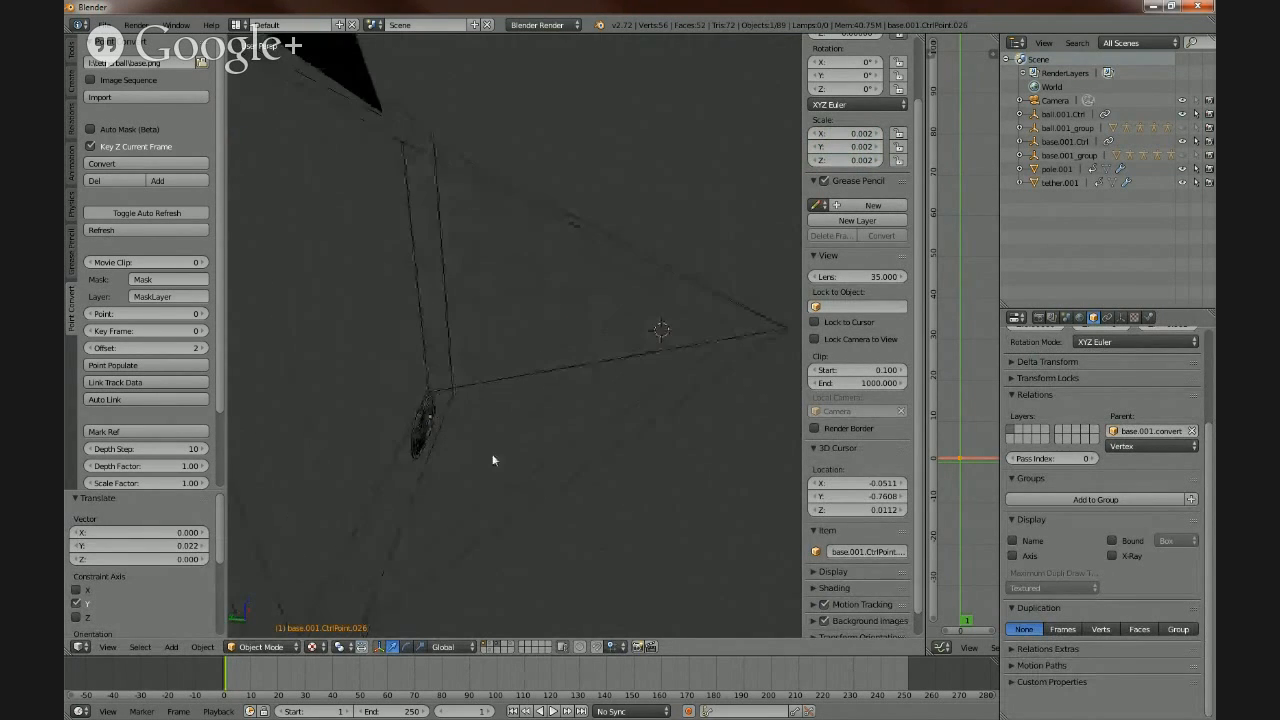
middle_drag(412, 414, 431, 405)
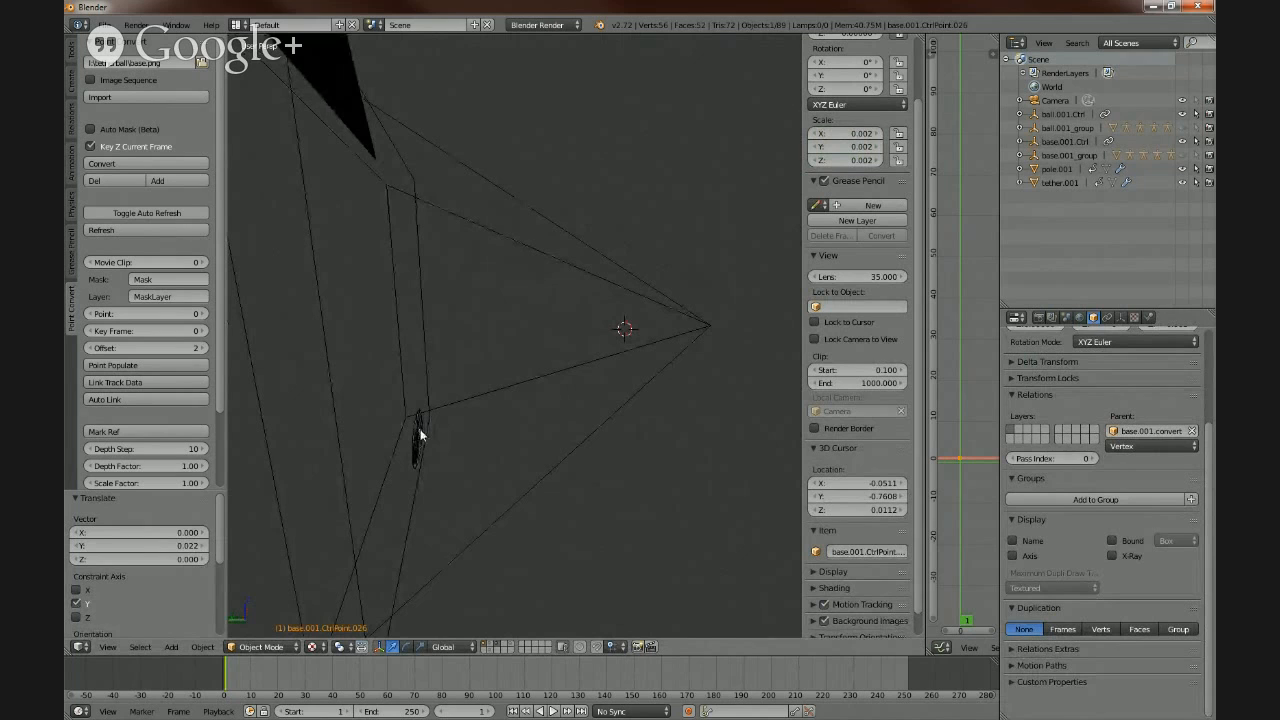
scroll(580, 436, down, 3)
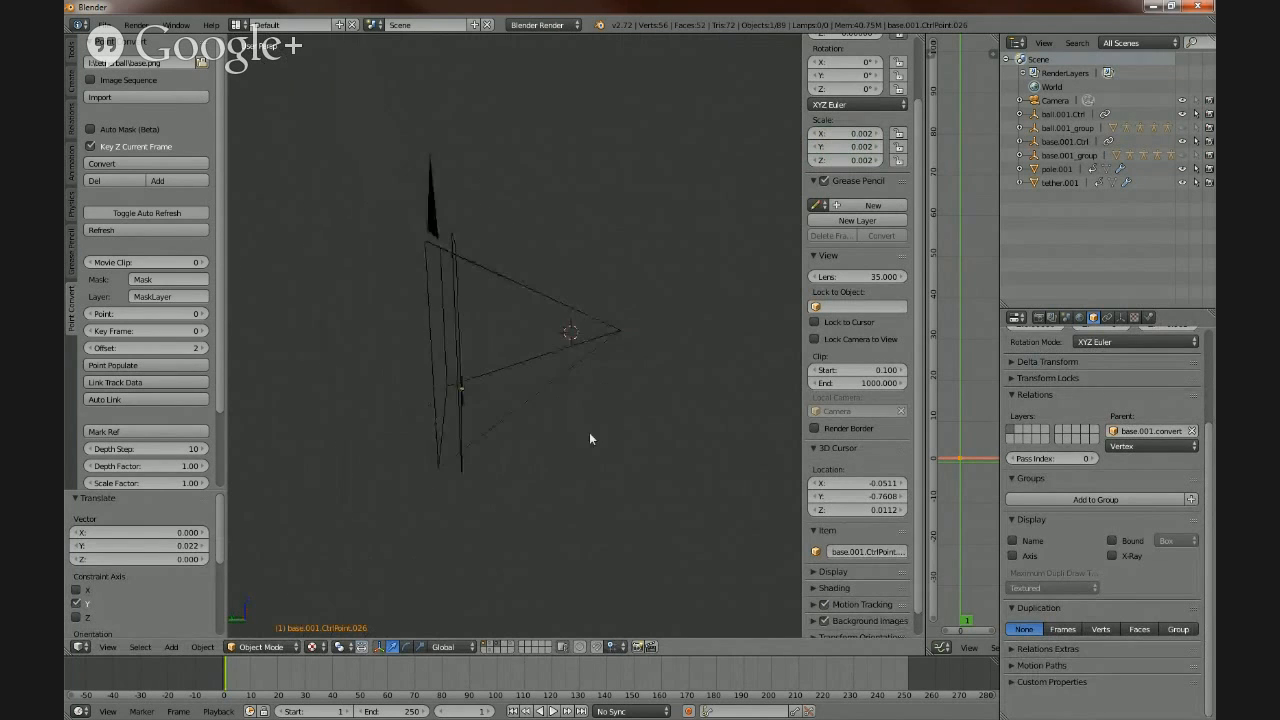
mouse_move(590, 438)
middle_down()
mouse_move(517, 443)
mouse_move(526, 471)
mouse_move(604, 423)
middle_up()
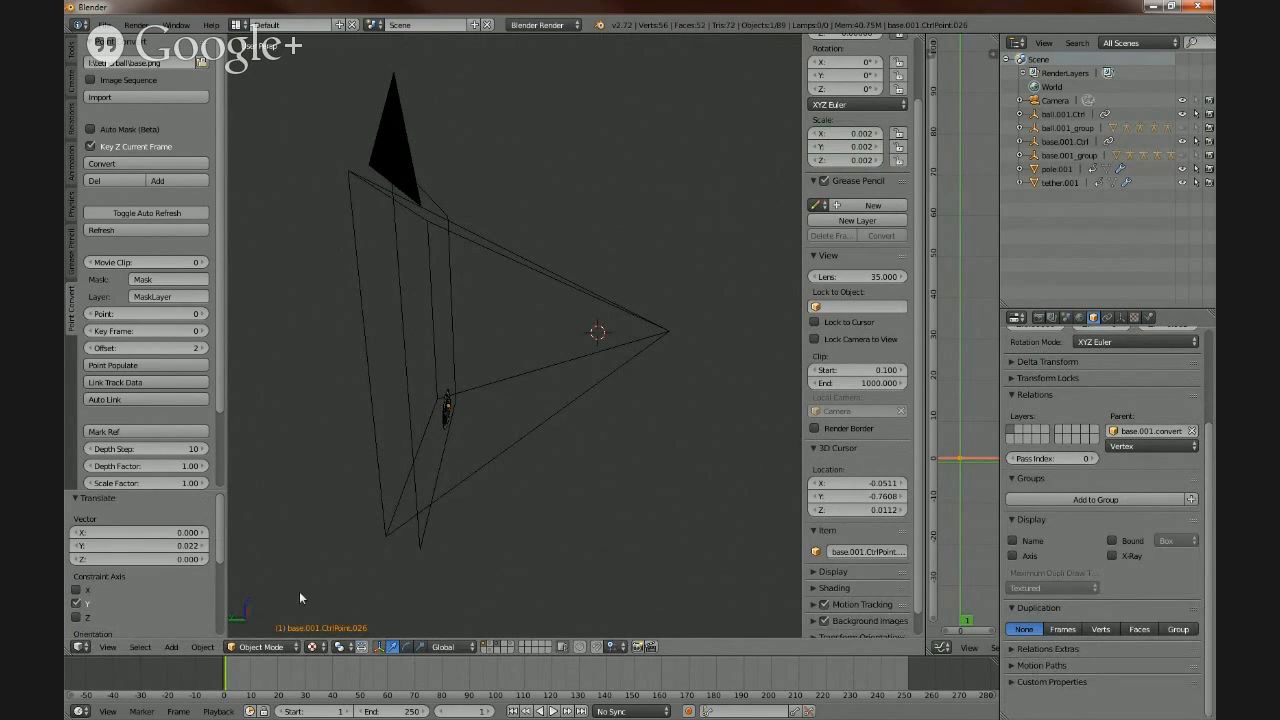
- Show the ball's layer alongside the base, compare their depths, and return to the camera view framed on the base
click(491, 648)
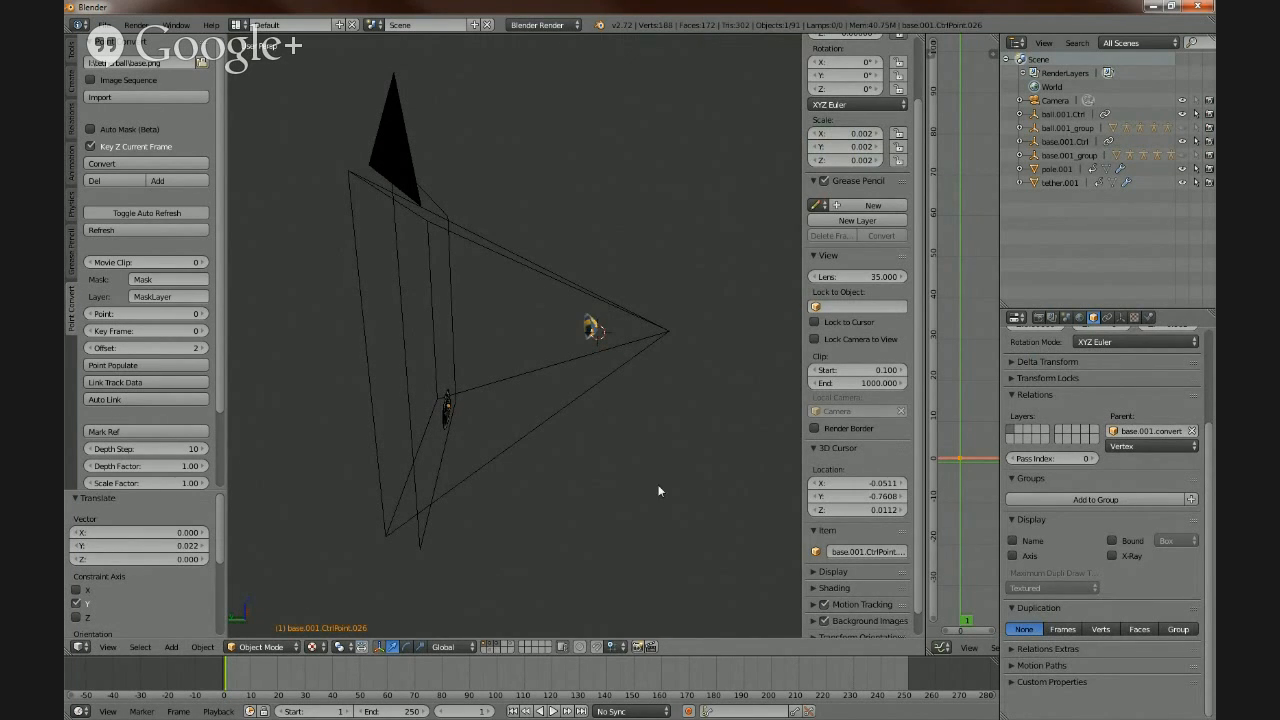
middle_drag(659, 491, 570, 499)
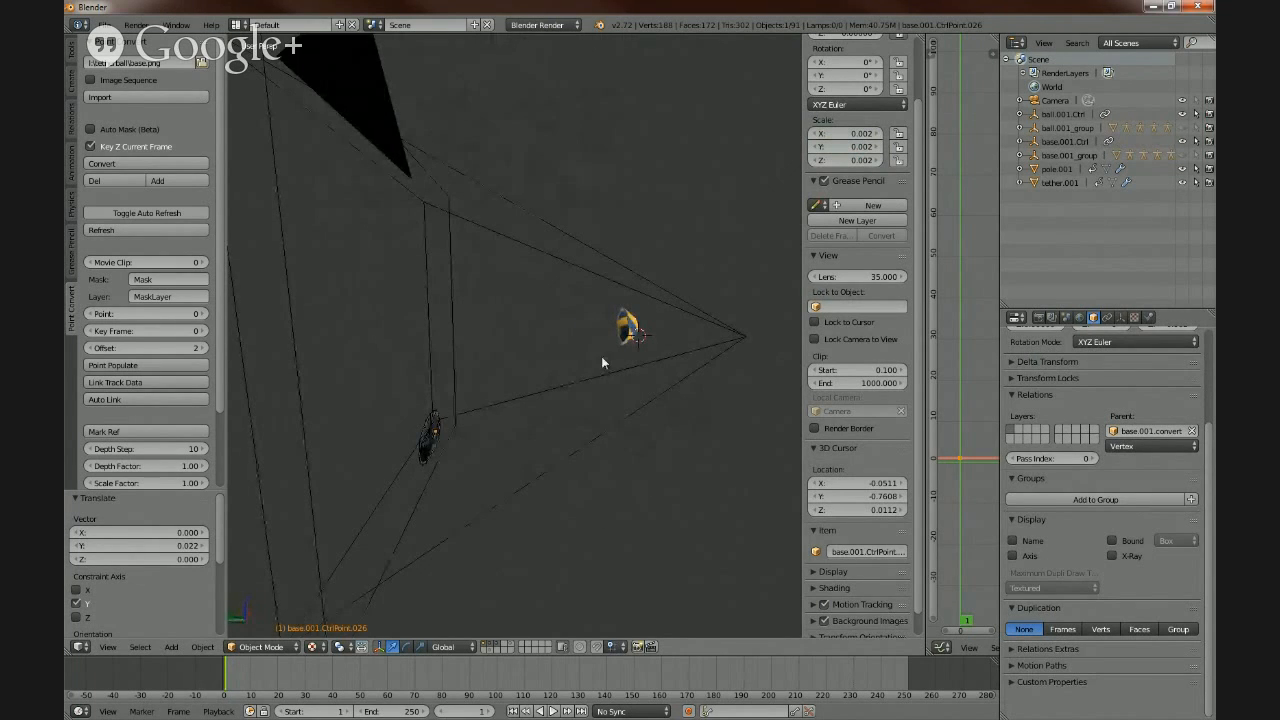
middle_drag(651, 408, 627, 451)
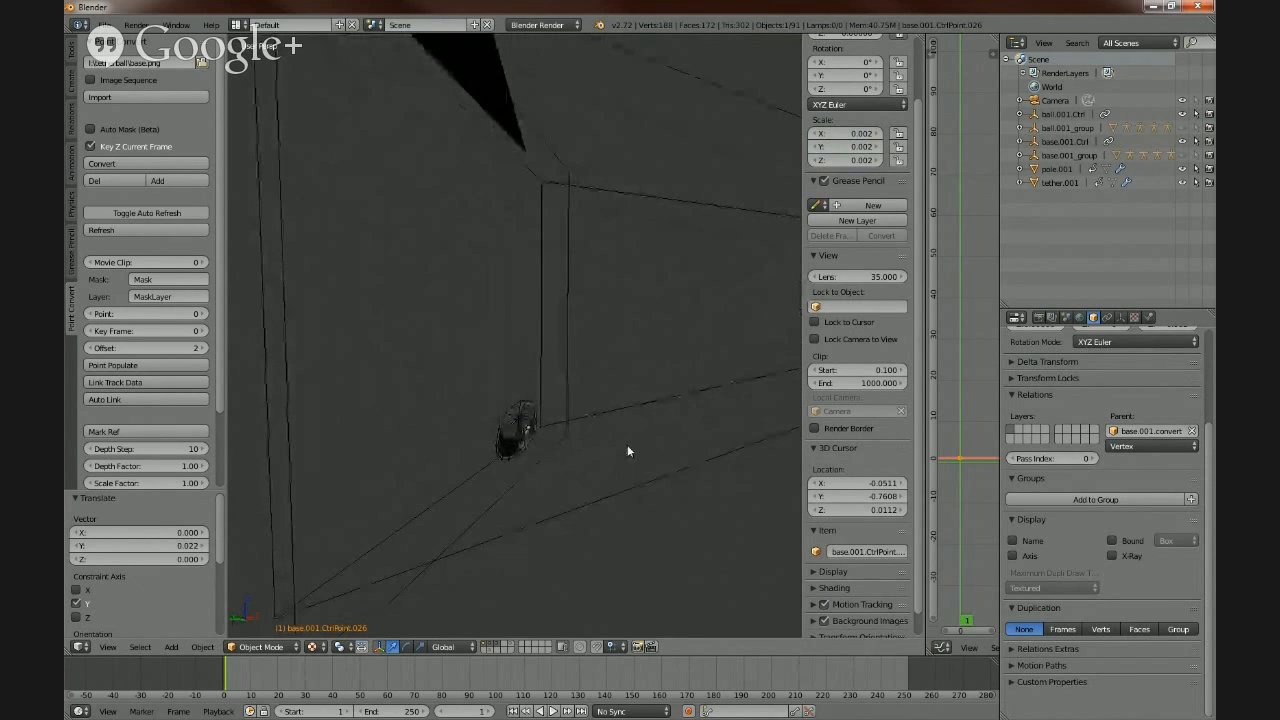
key(KP_0)
scroll(504, 487, up, 3)
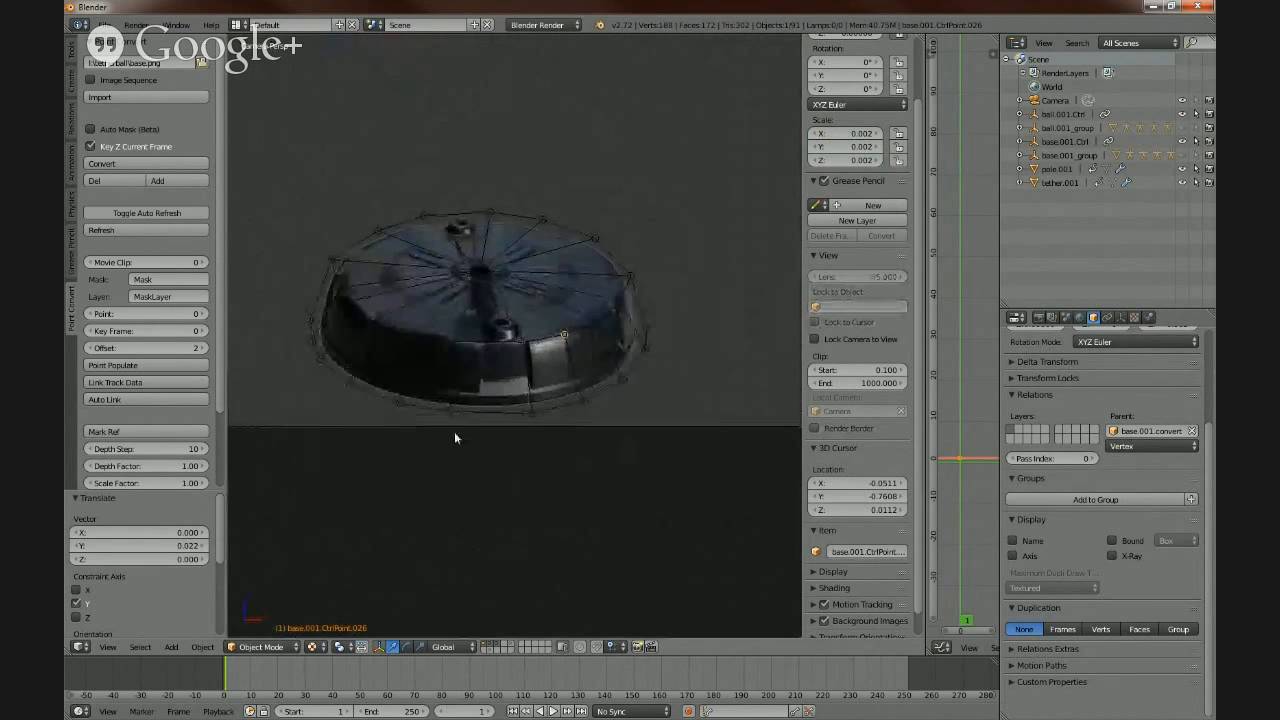
shift+middle_drag(455, 433, 516, 512)
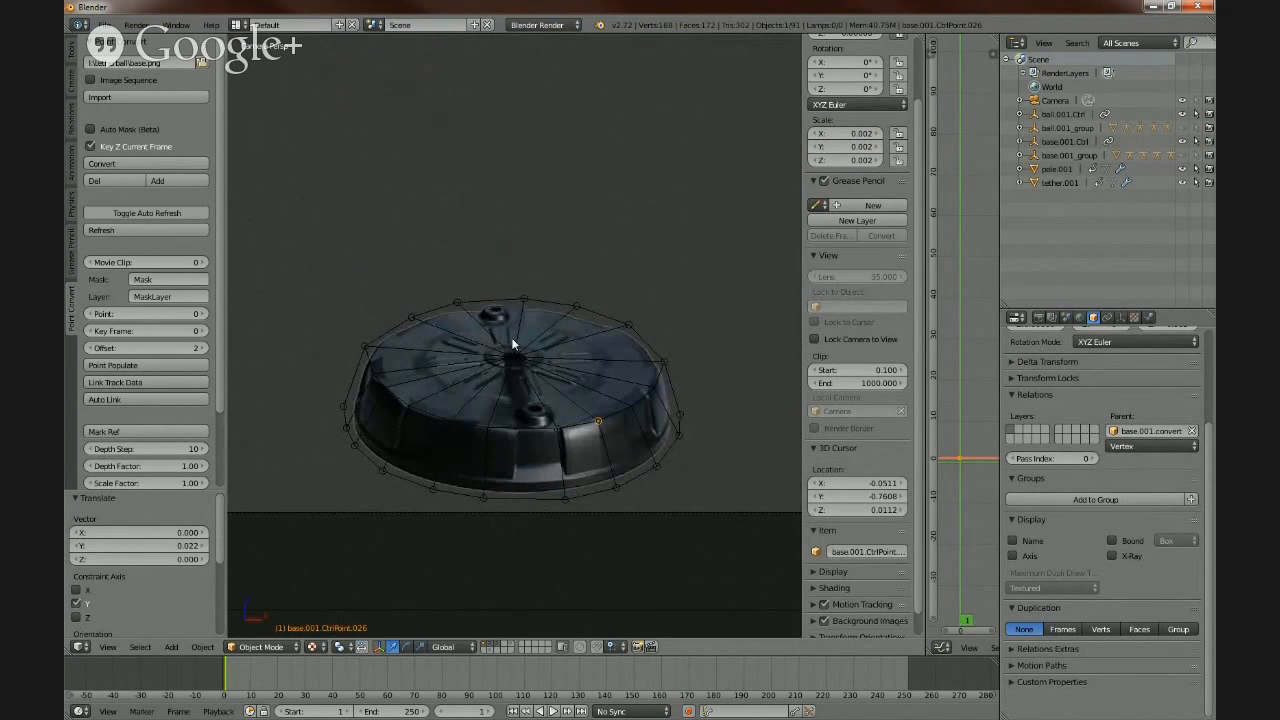
- Circle-select the five control points along the base's back rim and lower their depth curves by 5.689 in the Graph Editor
key(a)
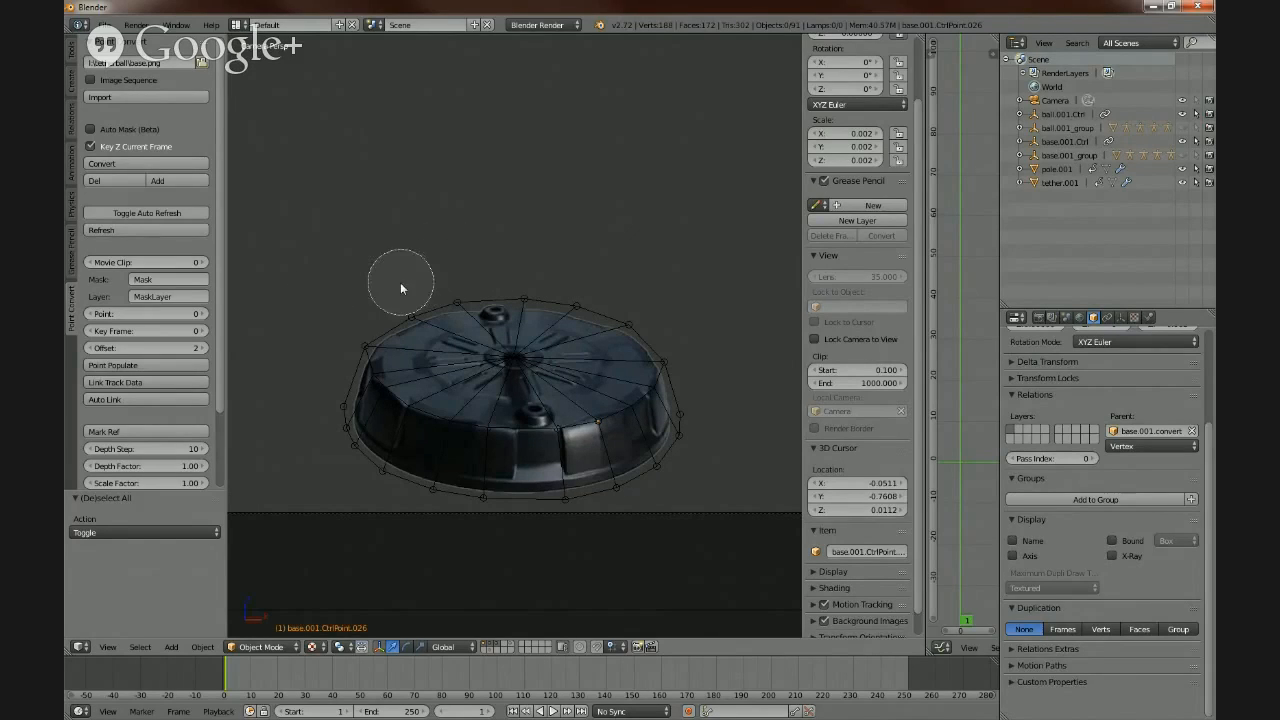
mouse_move(393, 292)
mouse_down()
mouse_move(466, 277)
mouse_move(625, 302)
mouse_up()
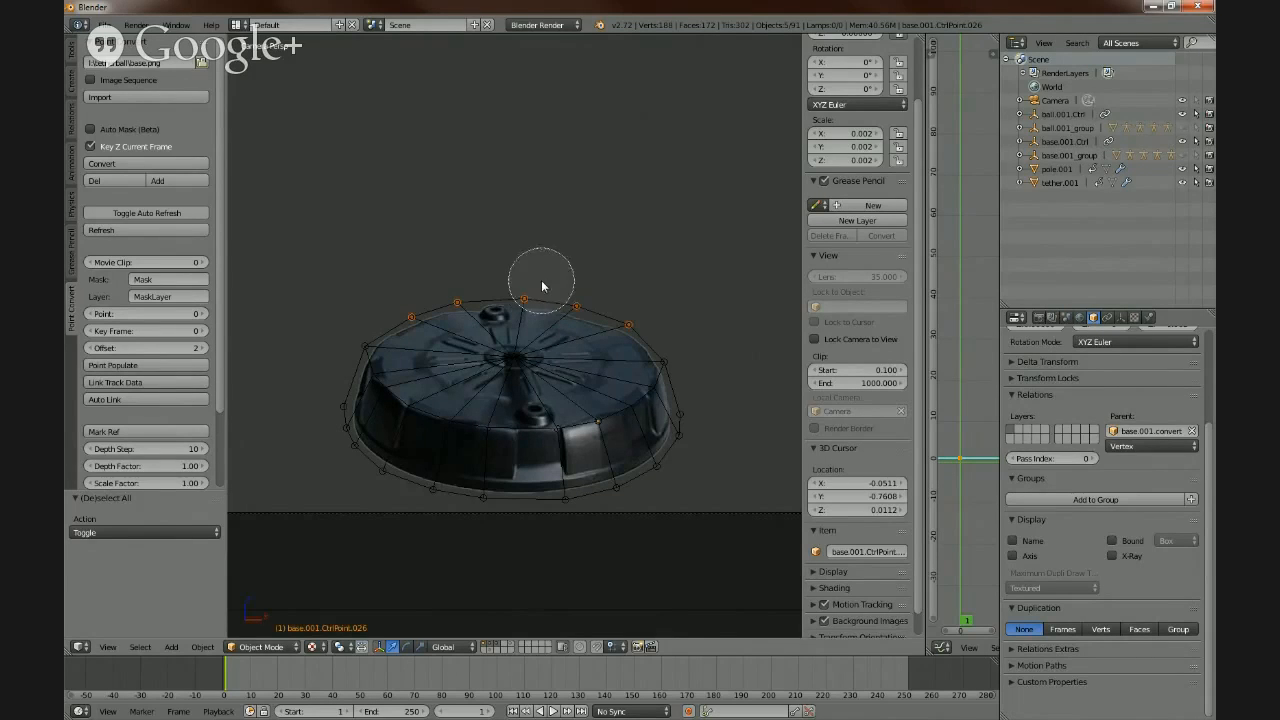
key(Escape)
mouse_move(362, 437)
middle_down()
mouse_move(411, 460)
mouse_move(519, 453)
middle_up()
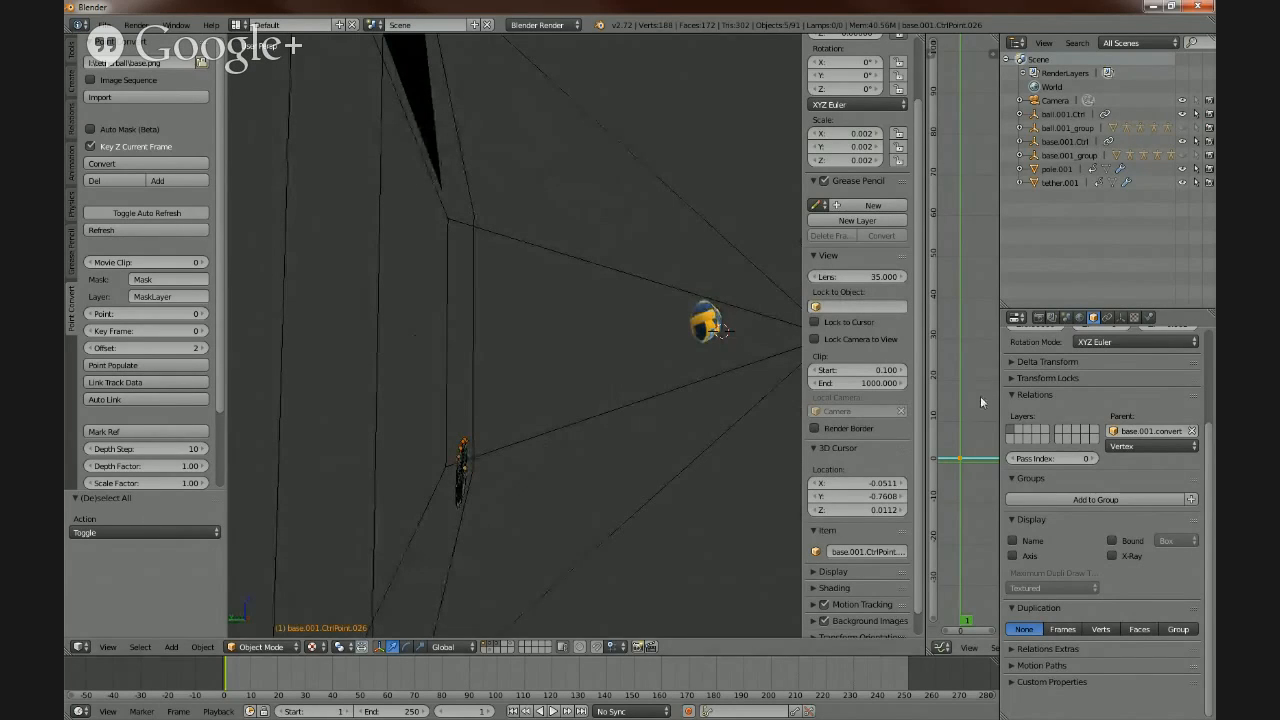
middle_drag(980, 396, 971, 276)
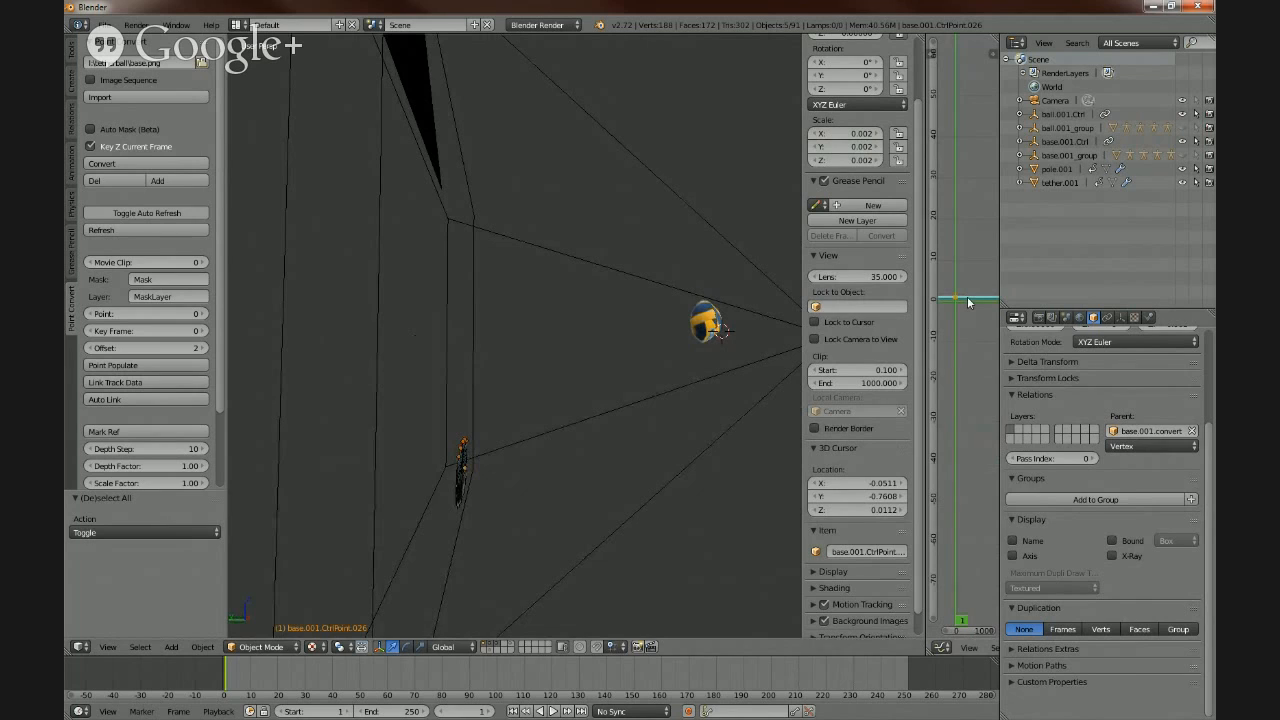
drag(968, 302, 968, 327)
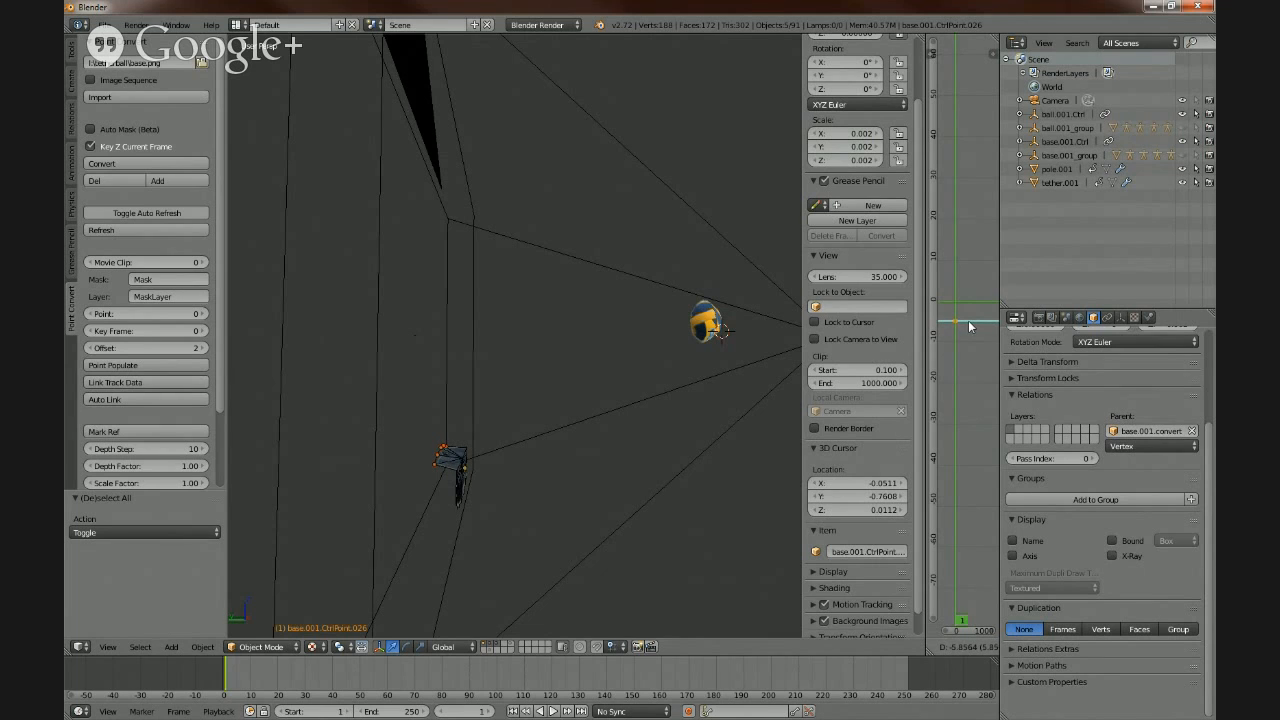
click(969, 325)
- Reduce the selection to three of the back rim control points and raise their depth curves by 1.456
middle_drag(668, 459, 513, 457)
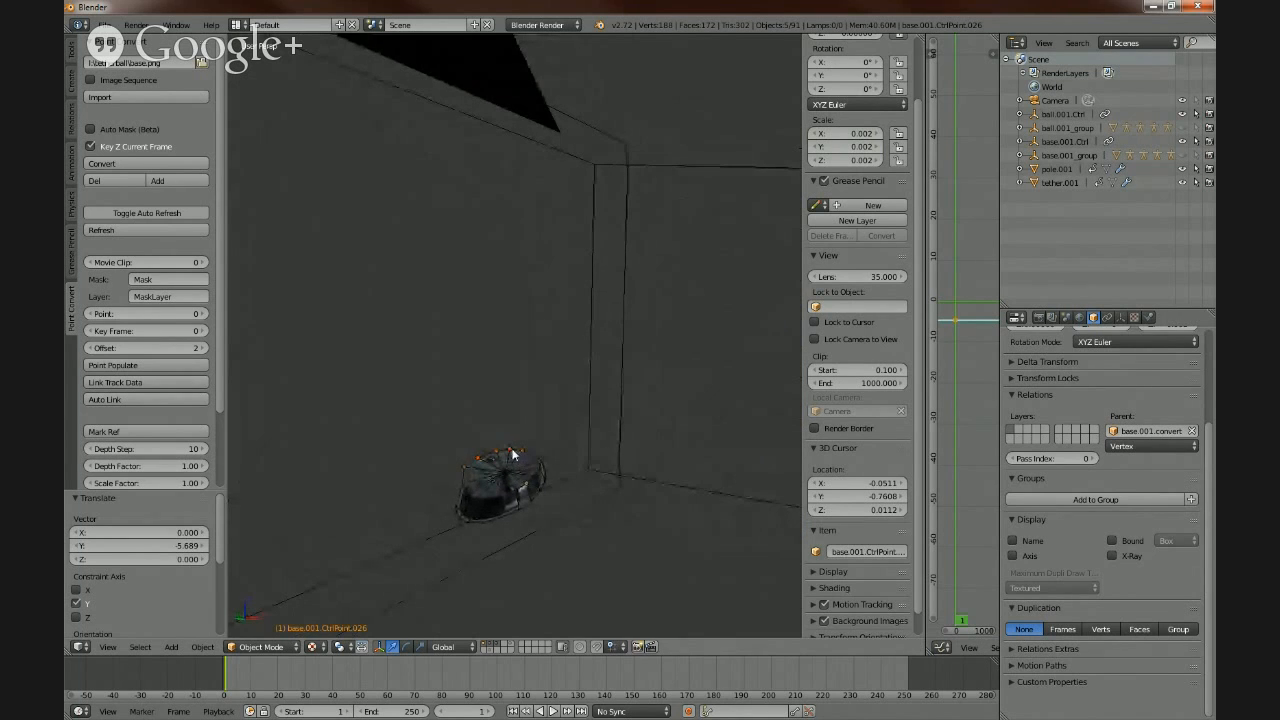
right_click(512, 455)
right_click(462, 463)
middle_drag(462, 463, 615, 440)
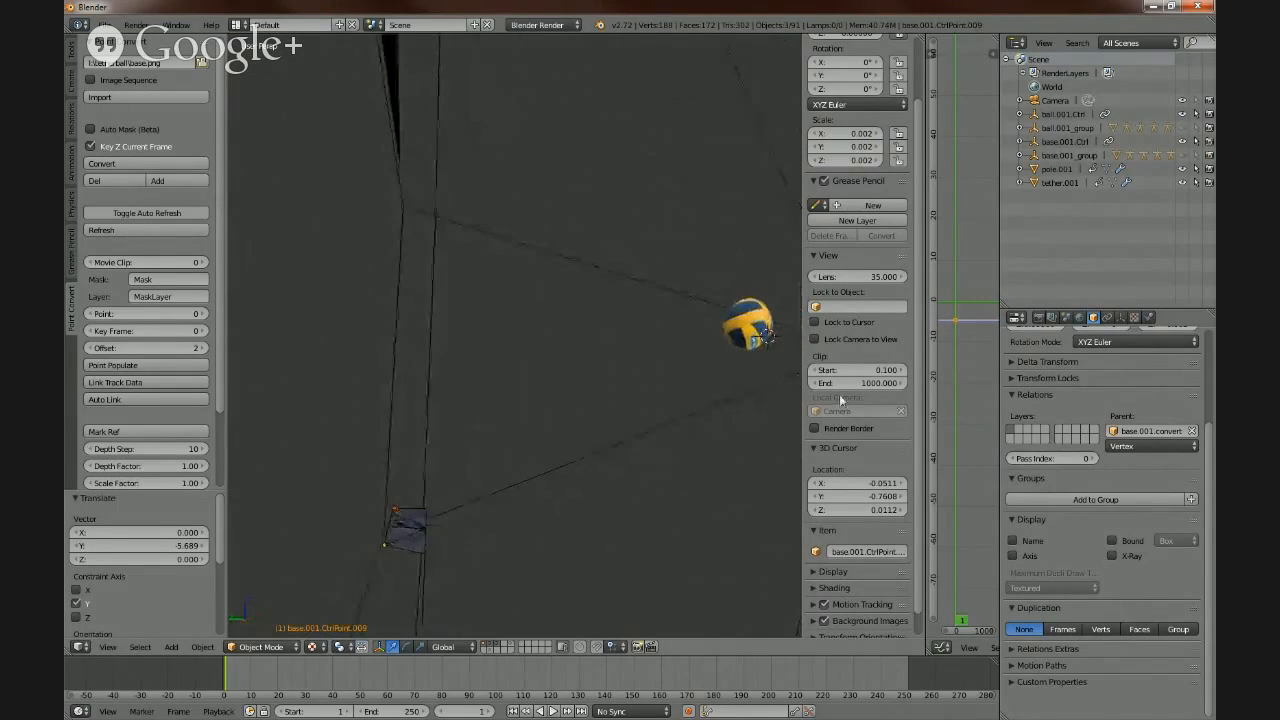
key(g)
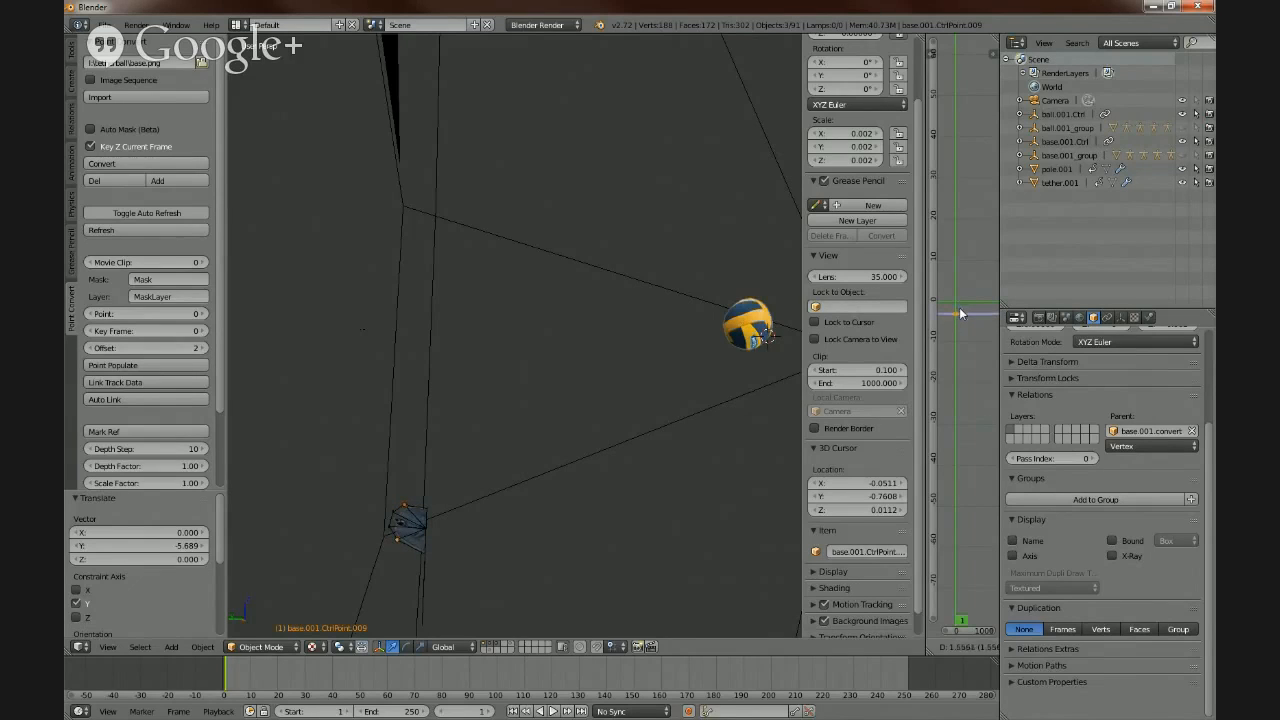
click(962, 317)
- Select only the back rim control point base.001.CtrlPoint.013 and raise its depth curve by 1.339
middle_drag(647, 446, 543, 480)
middle_drag(634, 483, 790, 430)
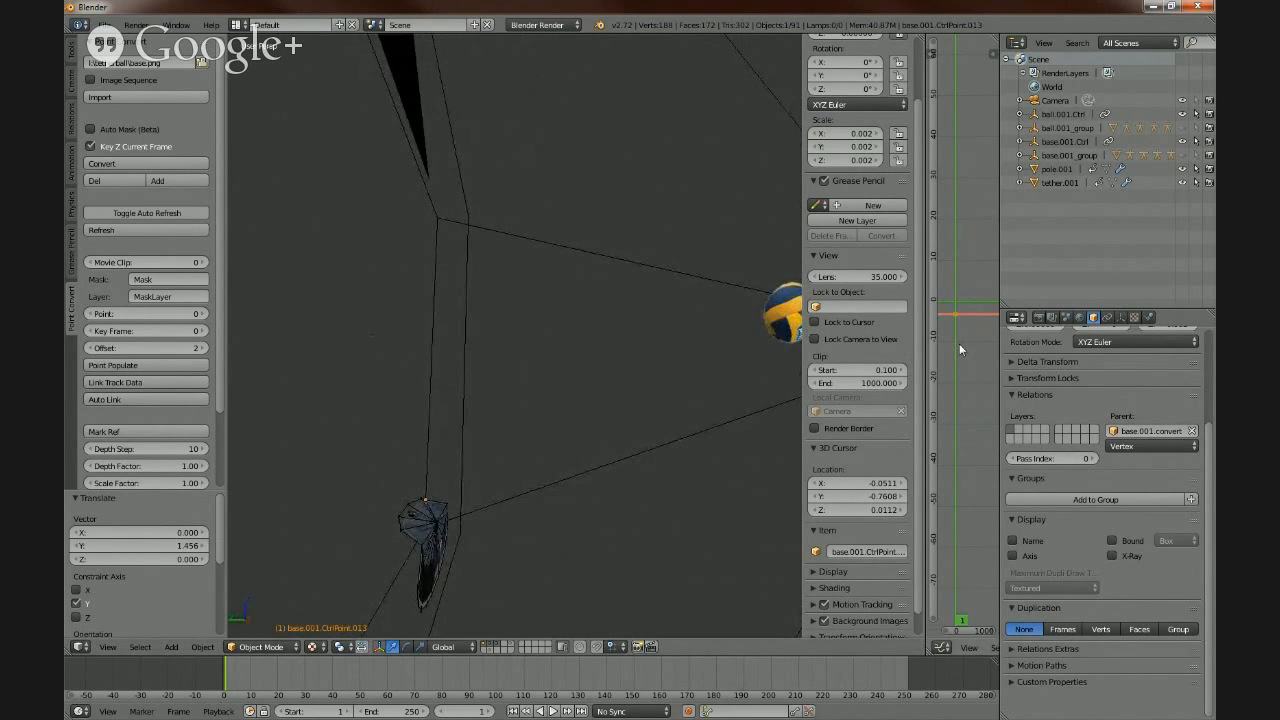
key(g)
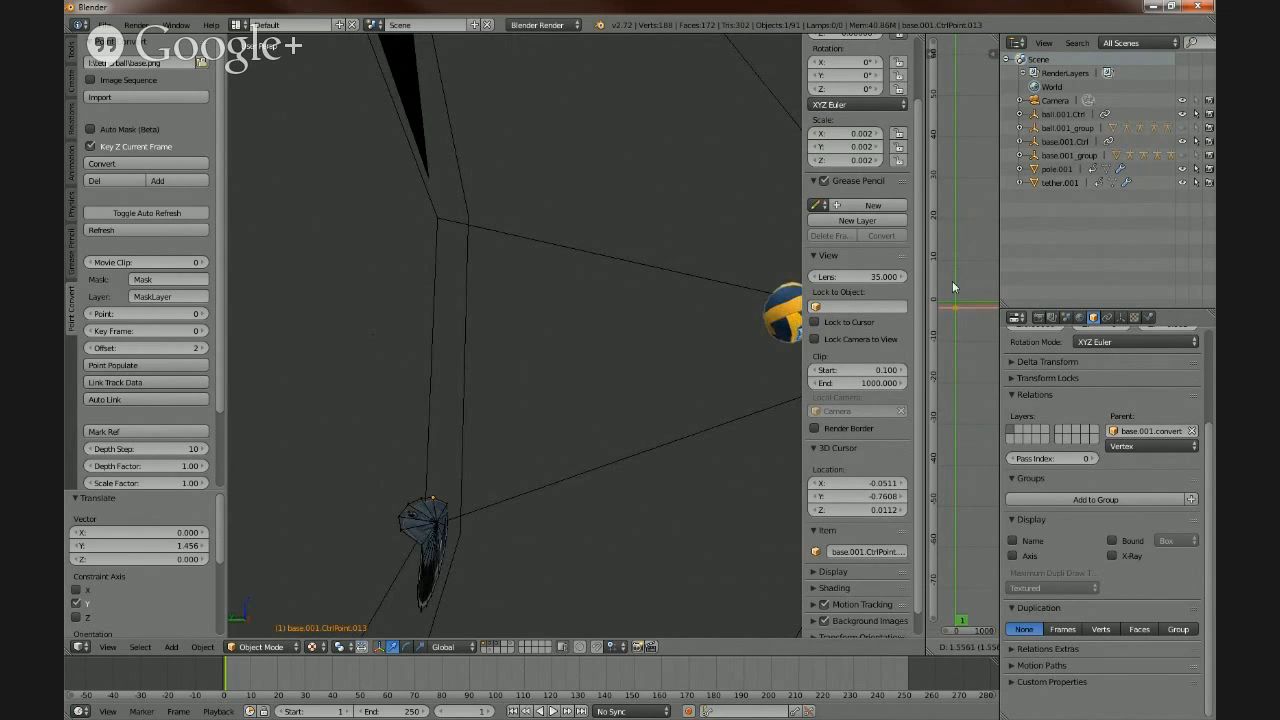
click(953, 295)
- Select the back rim control point base.001.CtrlPoint.009 and raise its depth curve by 0.519
middle_drag(614, 462, 708, 460)
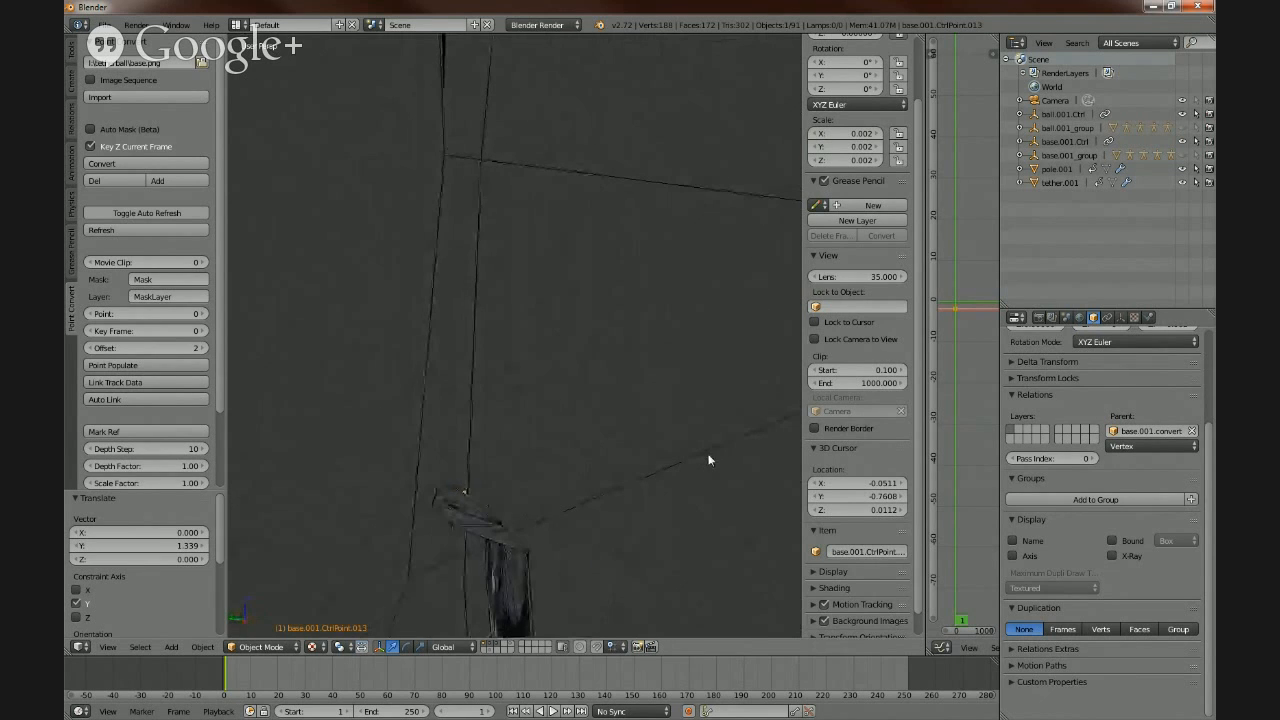
right_click(451, 529)
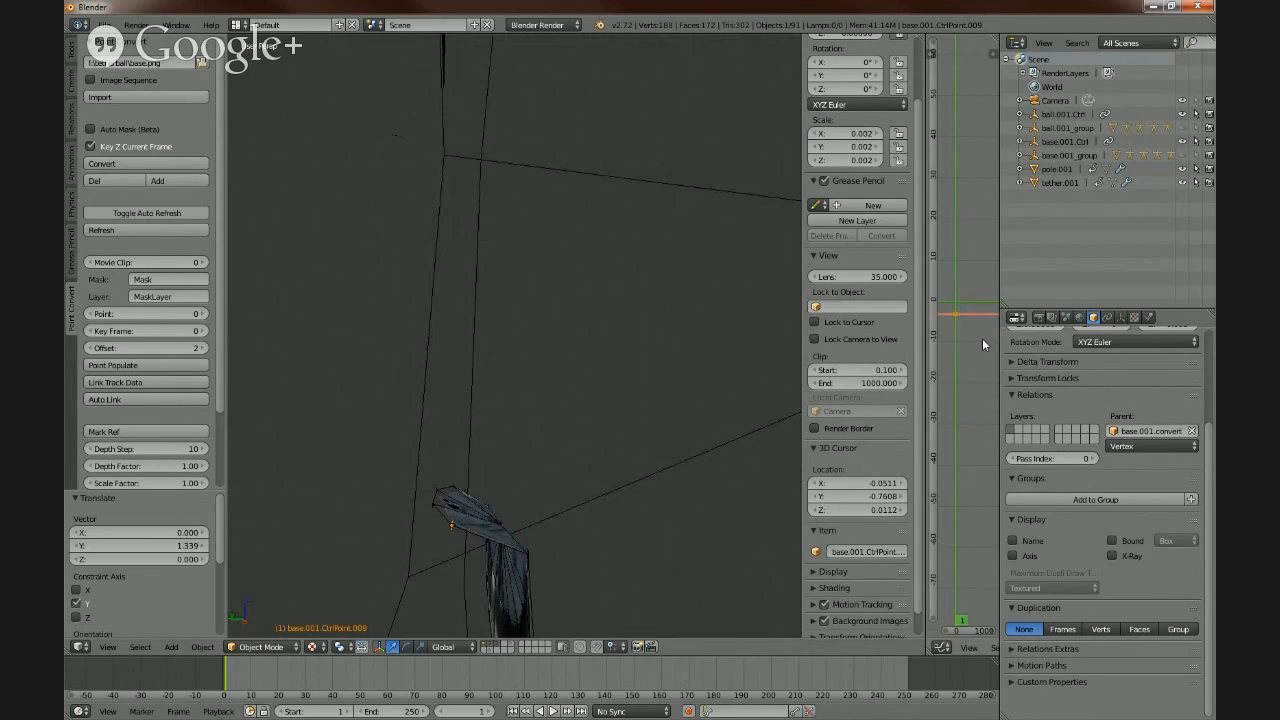
key(g)
key(y)
click(995, 317)
middle_drag(622, 462, 511, 498)
key(KP_0)
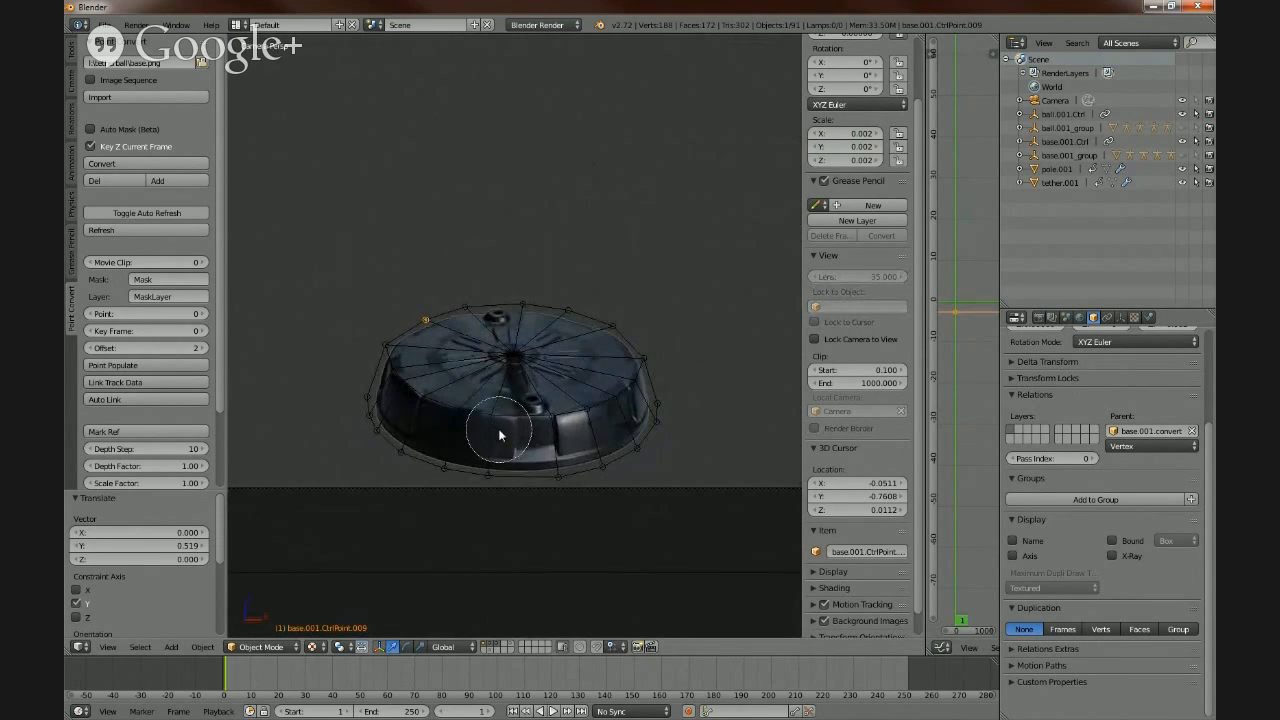
scroll(499, 430, down, 3)
scroll(497, 431, up, 8)
drag(496, 411, 494, 471)
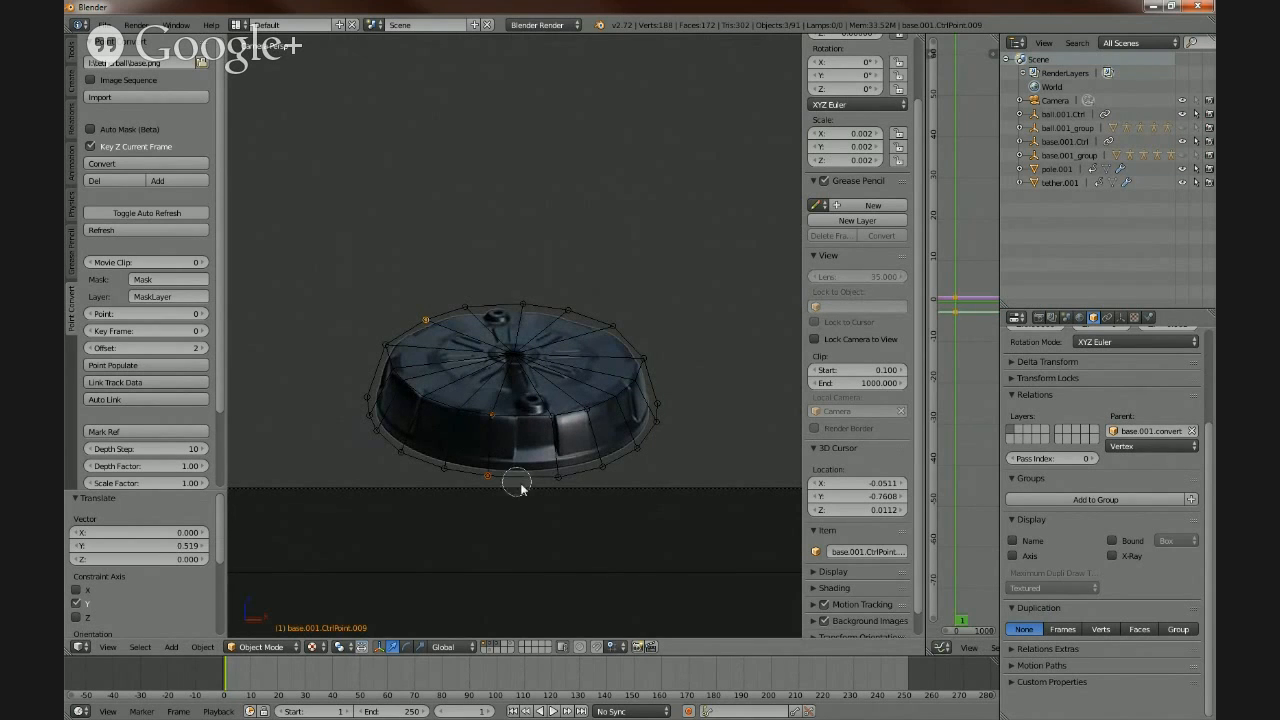
middle_drag(548, 418, 623, 483)
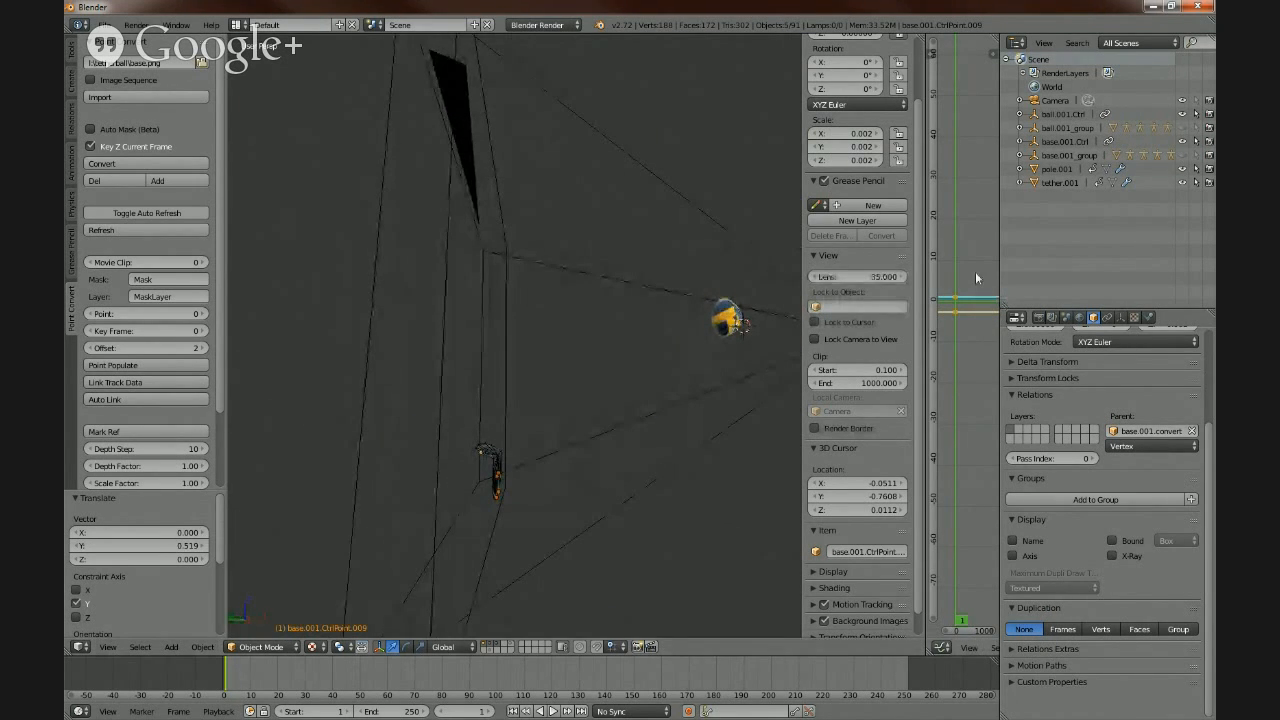
key(g)
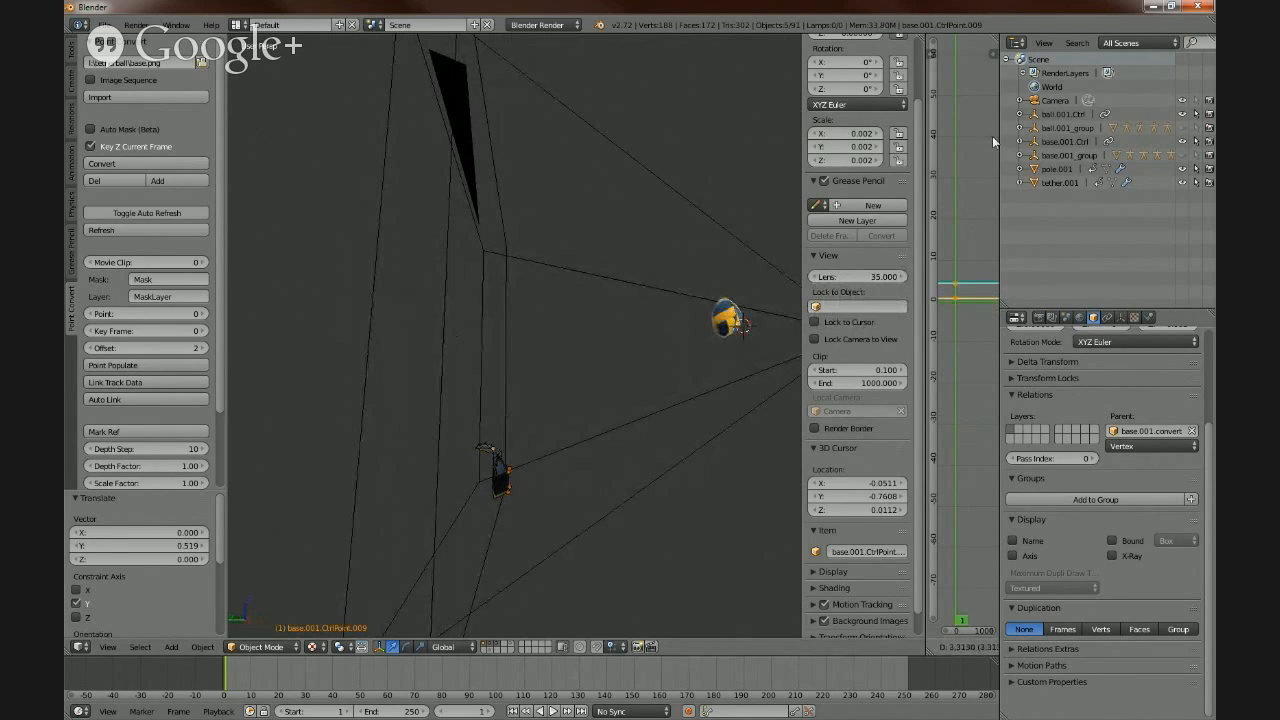
right_click(992, 137)
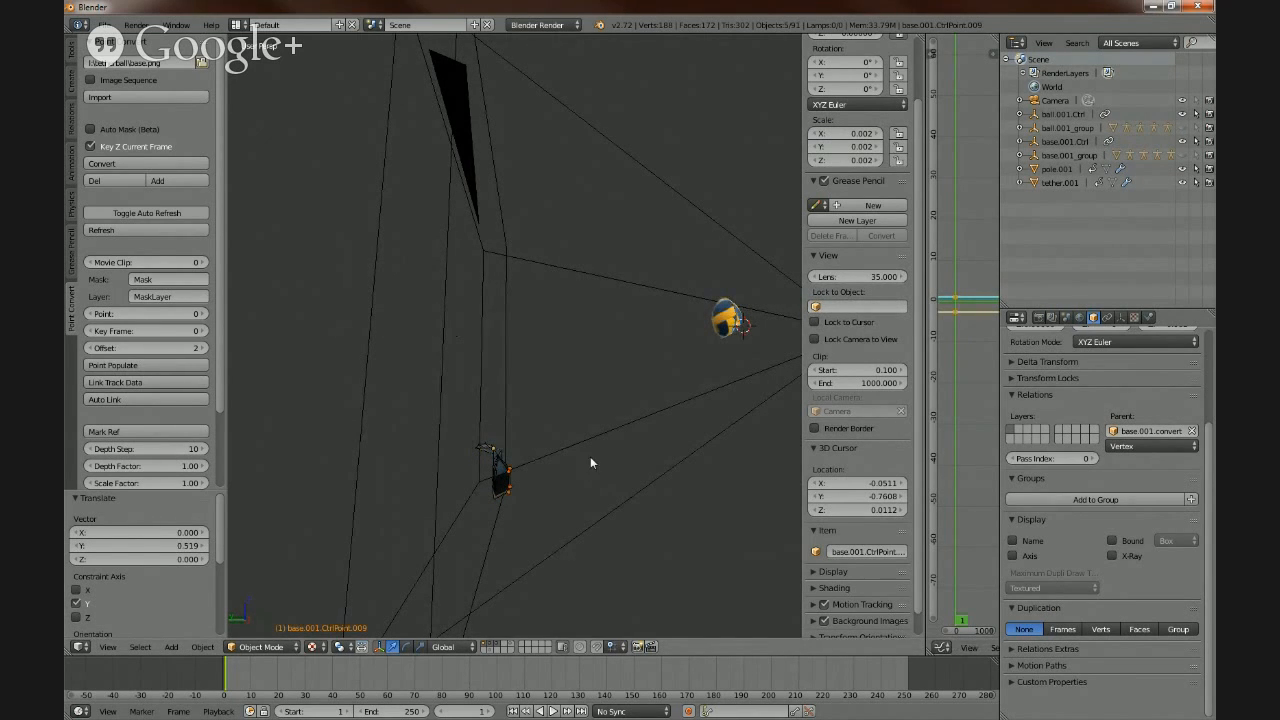
key(ctrl+z)
- Select the four control points at the middle of the base's front wall, upper and lower edges, and raise their depth curves by 7.195
middle_drag(555, 500, 447, 512)
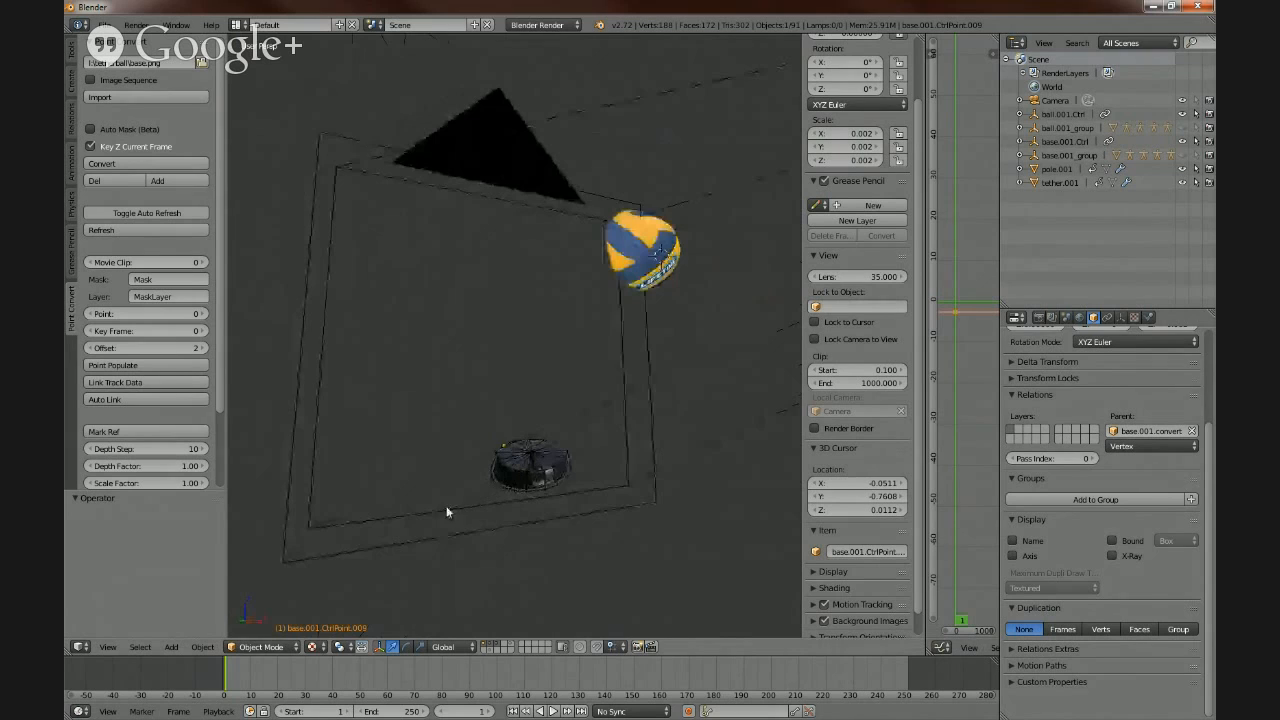
key(a)
key(KP_0)
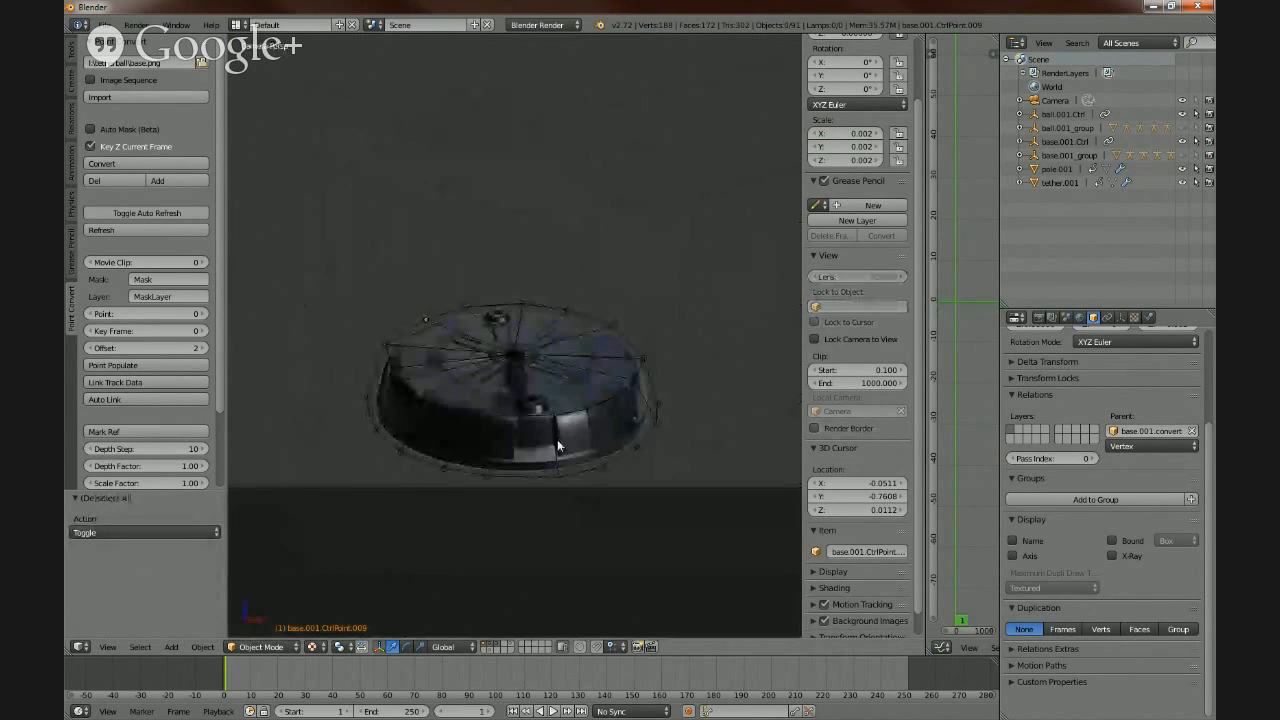
right_click(487, 475)
shift+right_click(558, 476)
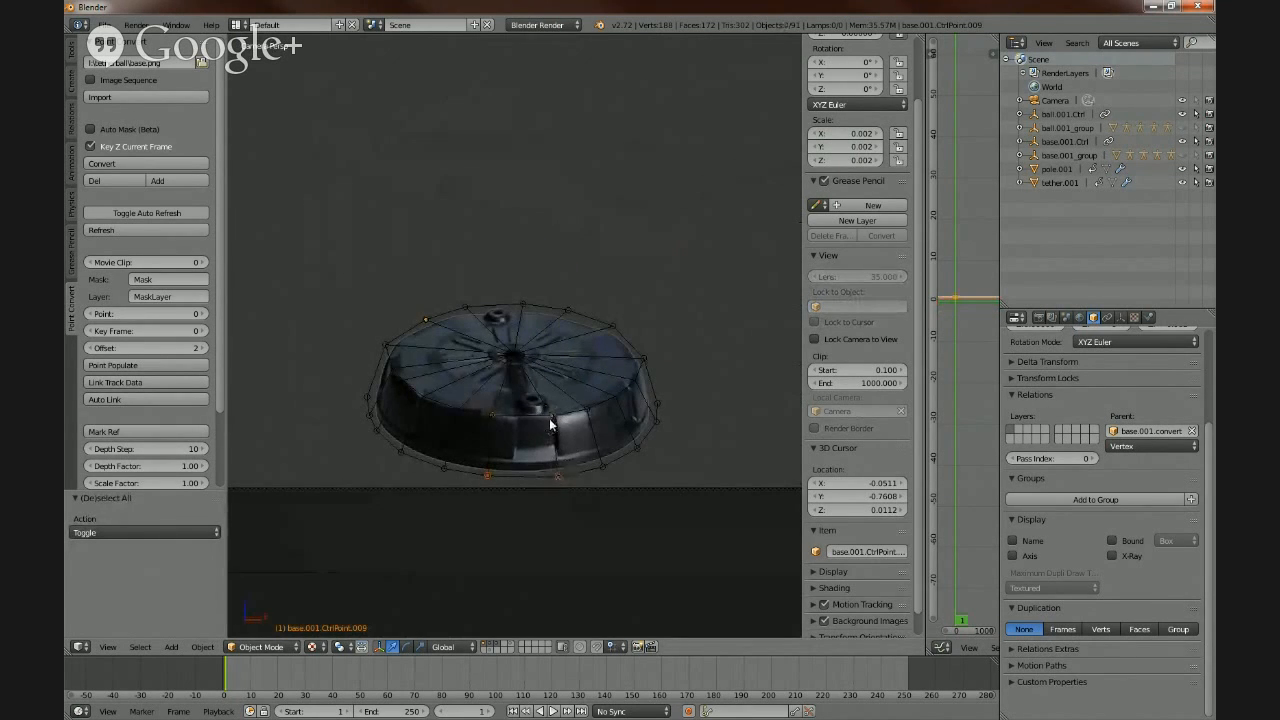
middle_drag(500, 480, 600, 485)
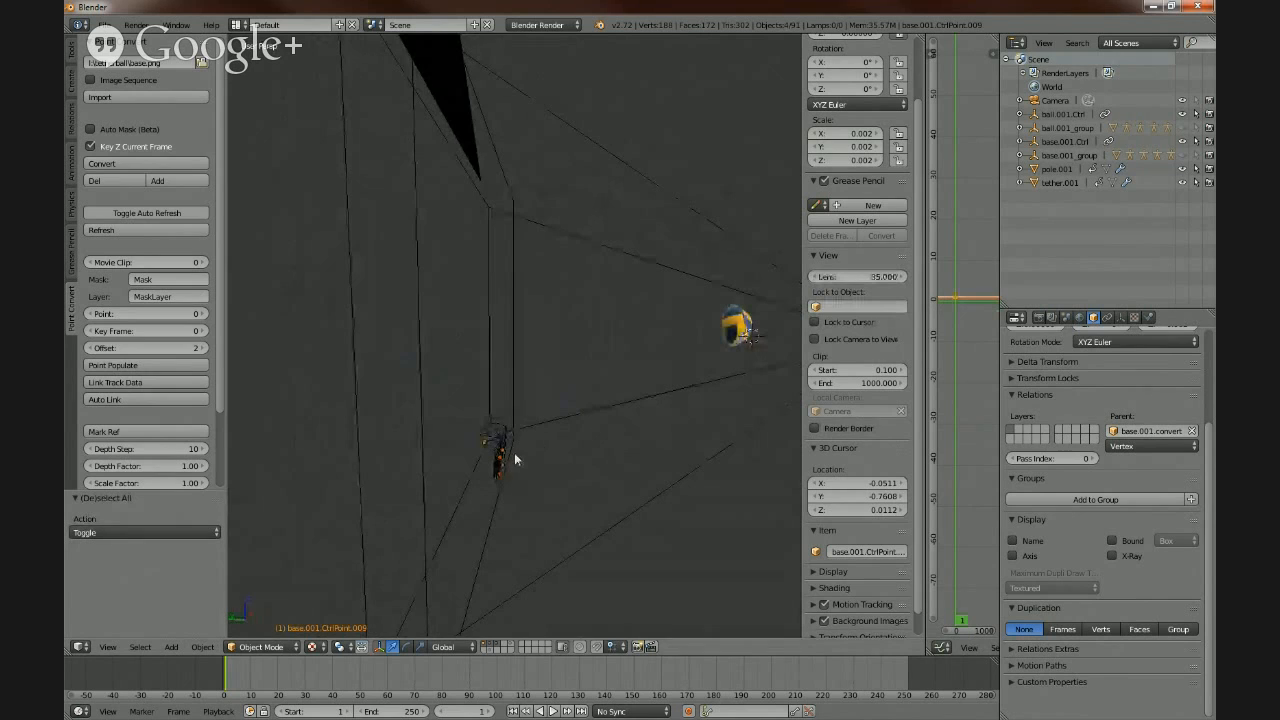
key(g)
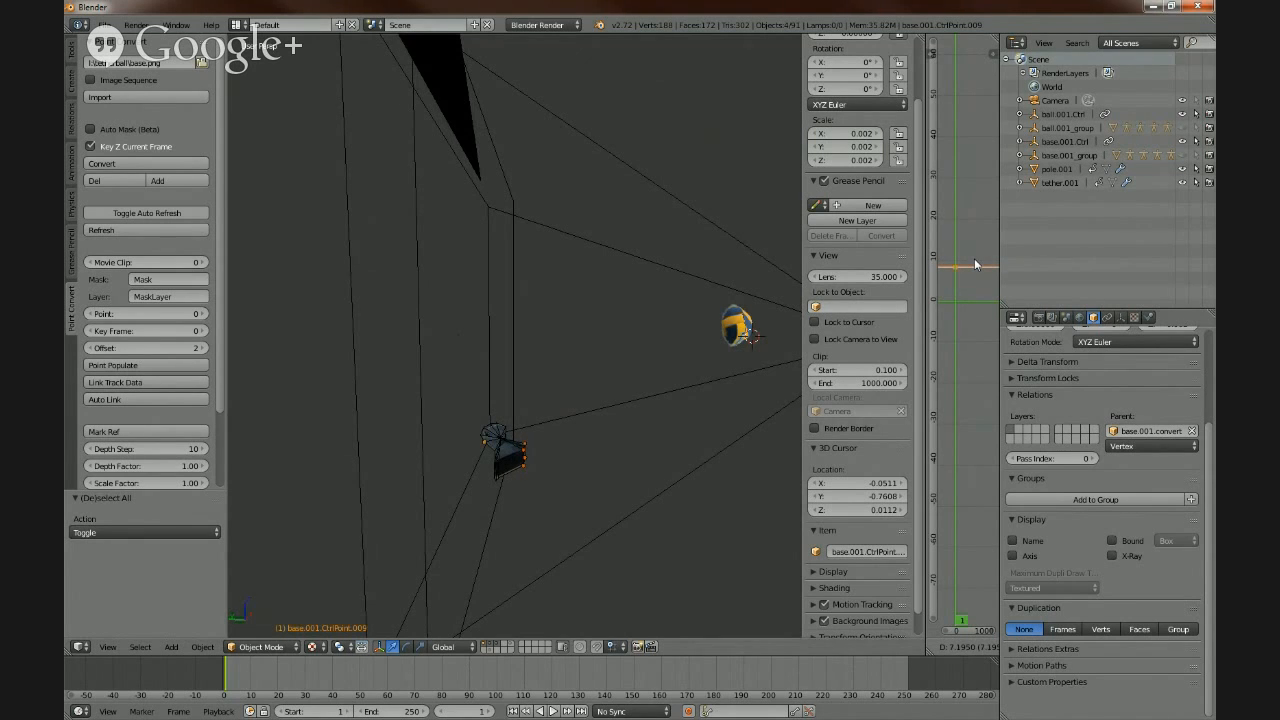
click(974, 258)
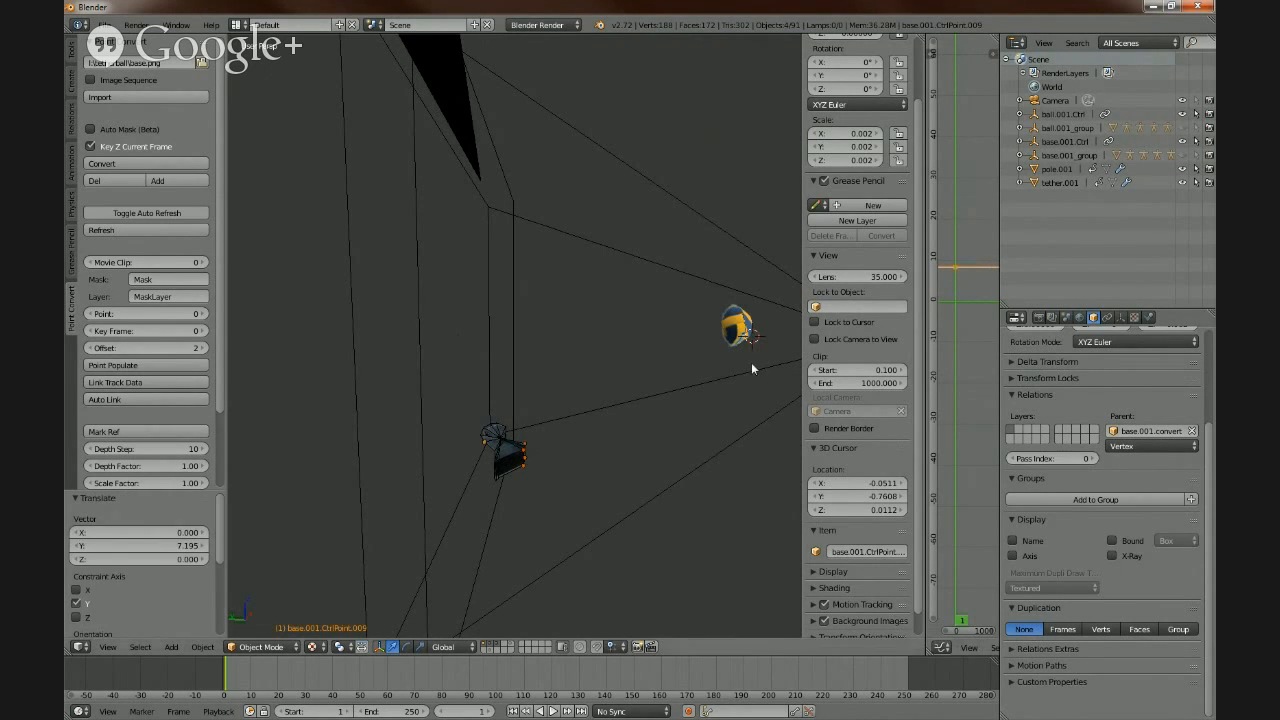
middle_drag(751, 362, 409, 438)
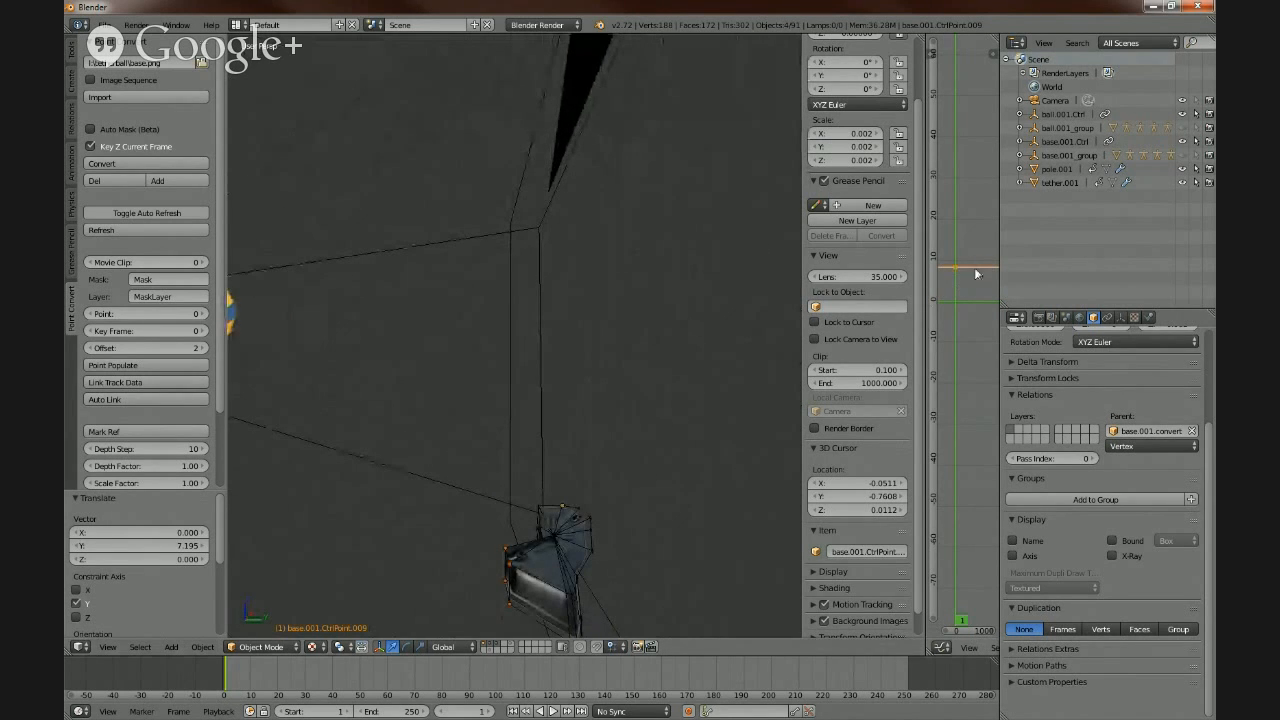
mouse_move(567, 543)
middle_down()
mouse_move(777, 543)
mouse_move(780, 554)
mouse_move(586, 549)
middle_up()
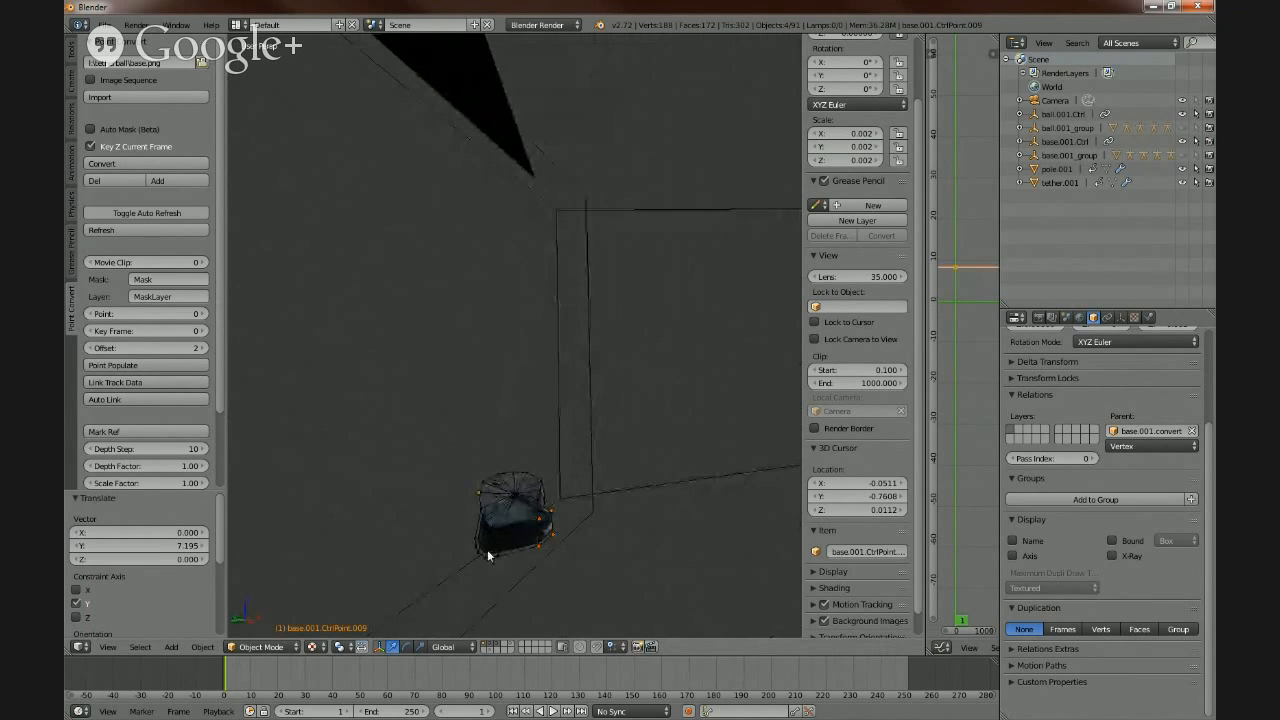
middle_drag(635, 508, 556, 525)
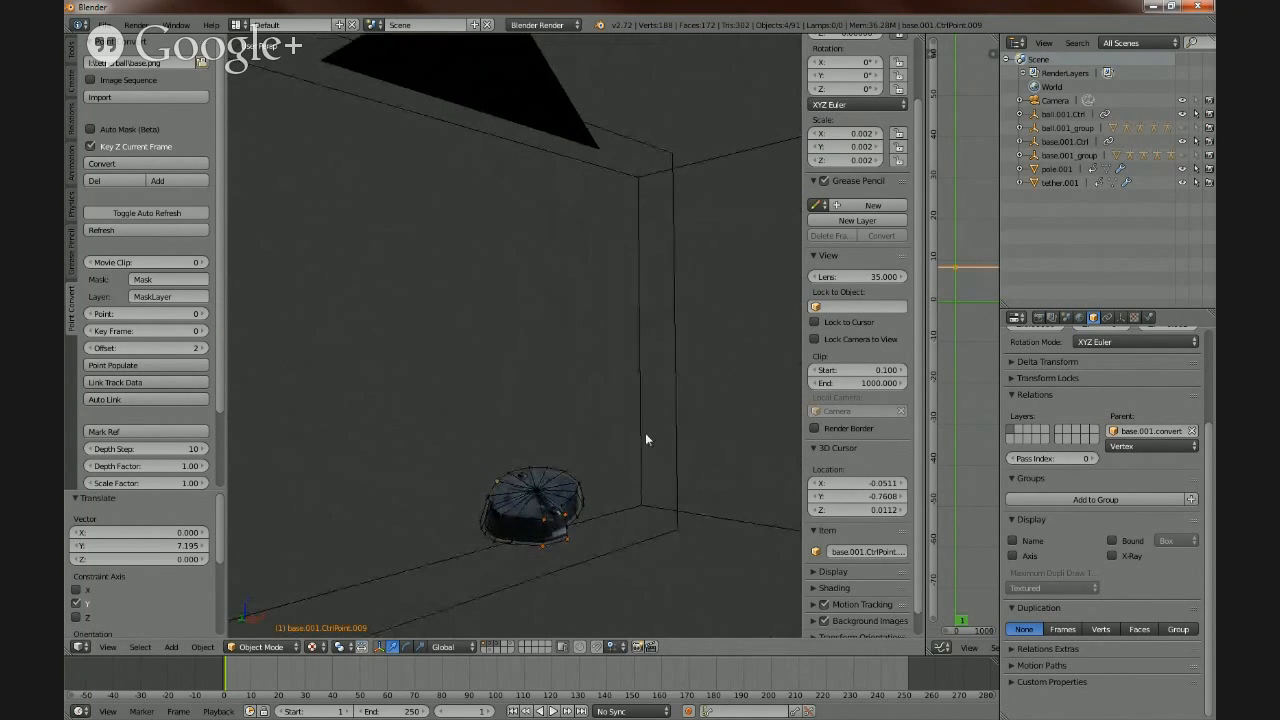
- Select the next upper and lower control points on both sides of the front middle and raise their depth curves by 5.522
key(KP_0)
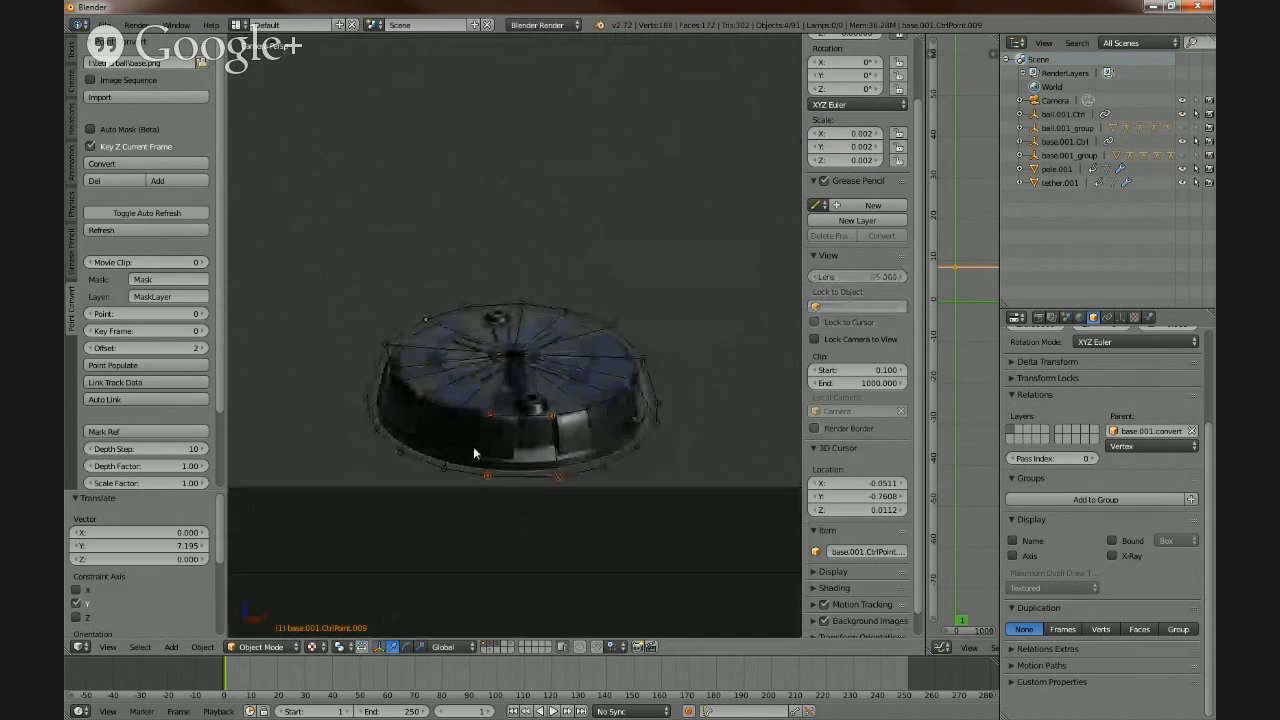
key(a)
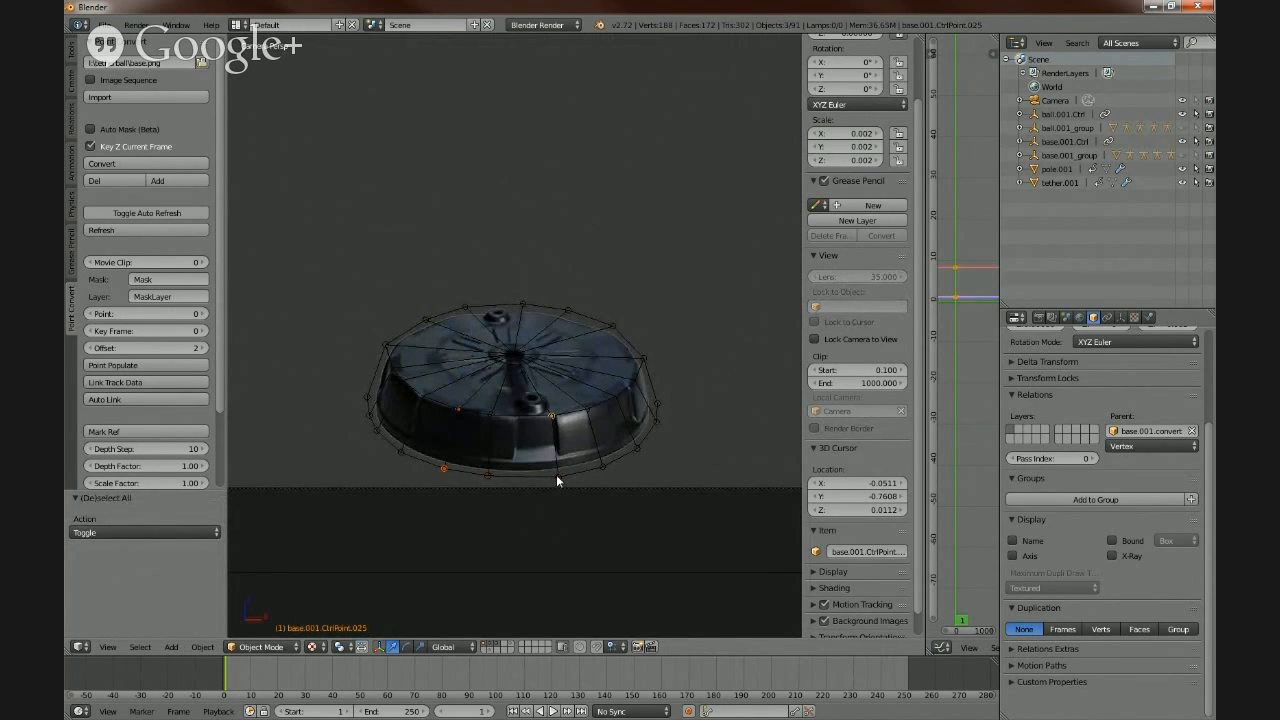
key(a)
right_click(587, 410)
shift+right_click(602, 466)
shift+right_click(459, 410)
shift+right_click(444, 467)
middle_drag(490, 495, 662, 480)
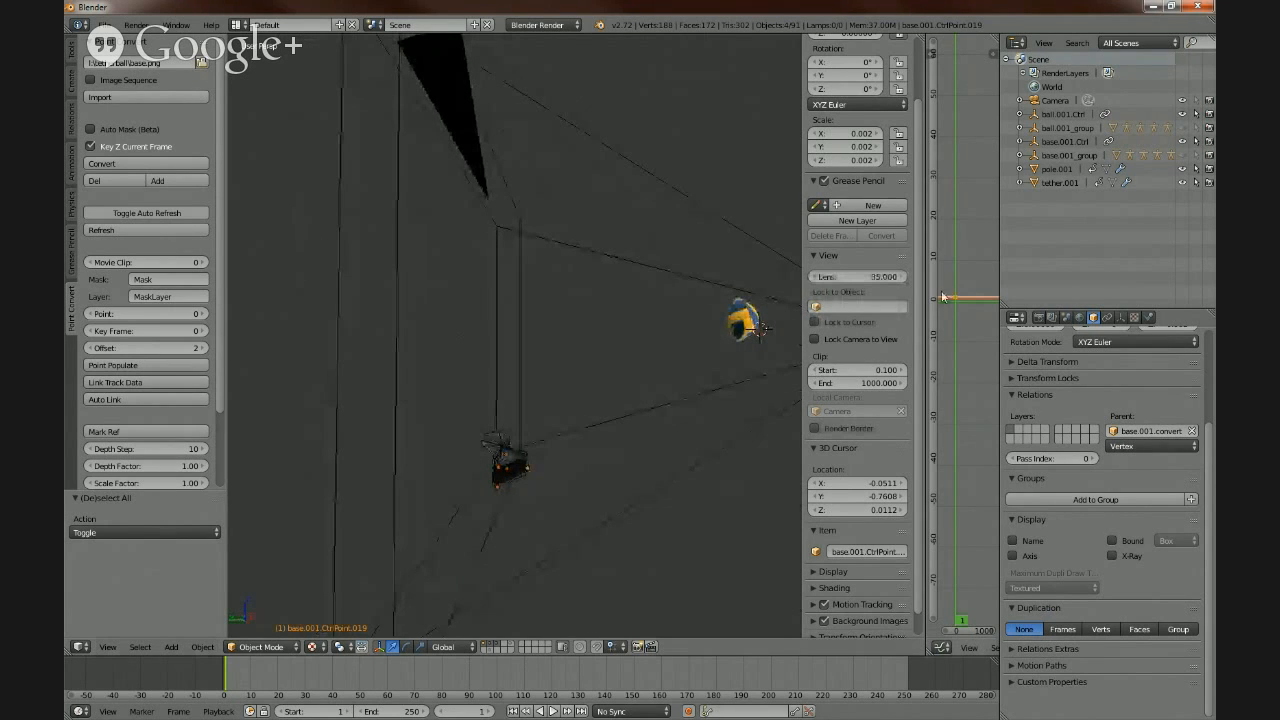
key(g)
key(y)
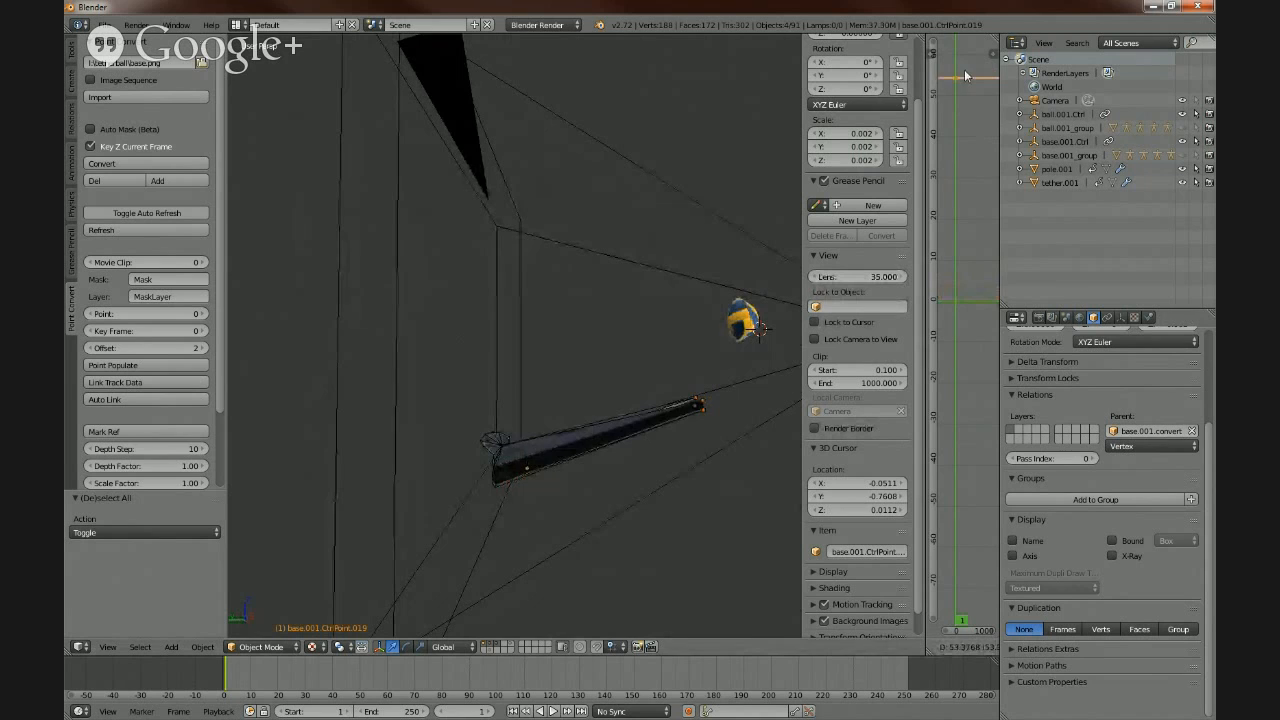
click(958, 272)
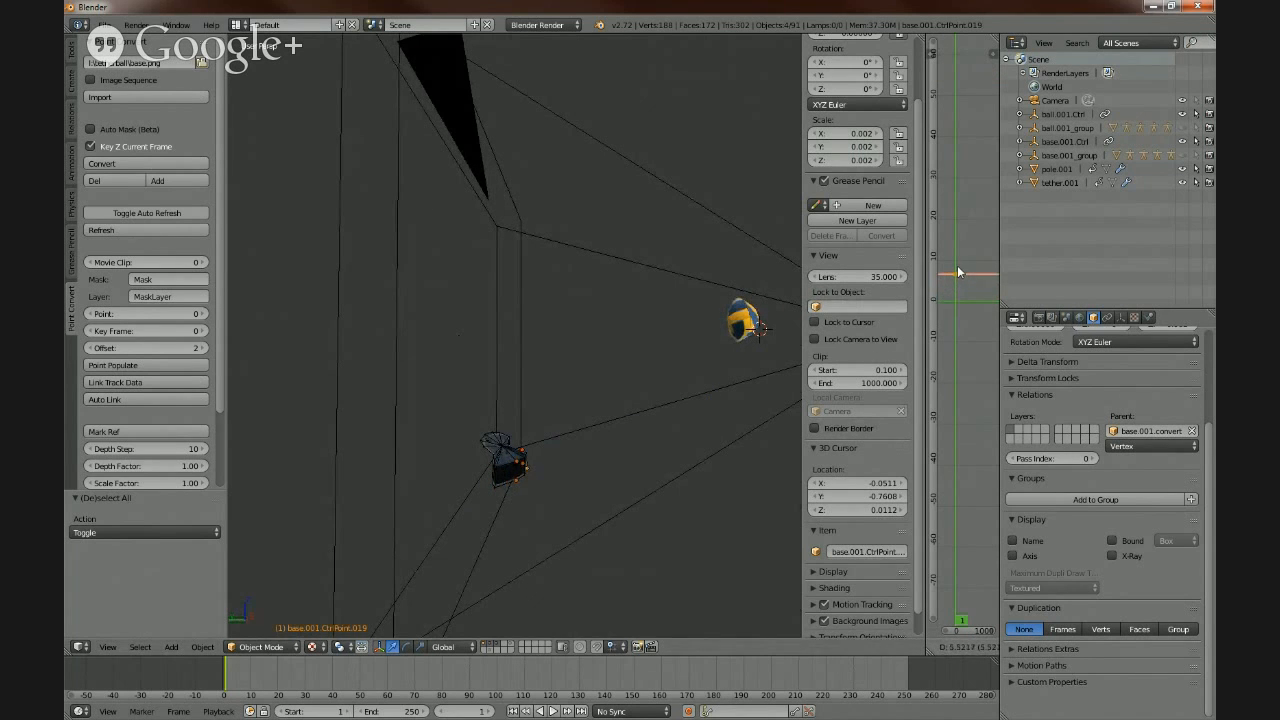
middle_drag(707, 325, 619, 434)
scroll(627, 420, up, 4)
middle_drag(552, 566, 574, 425)
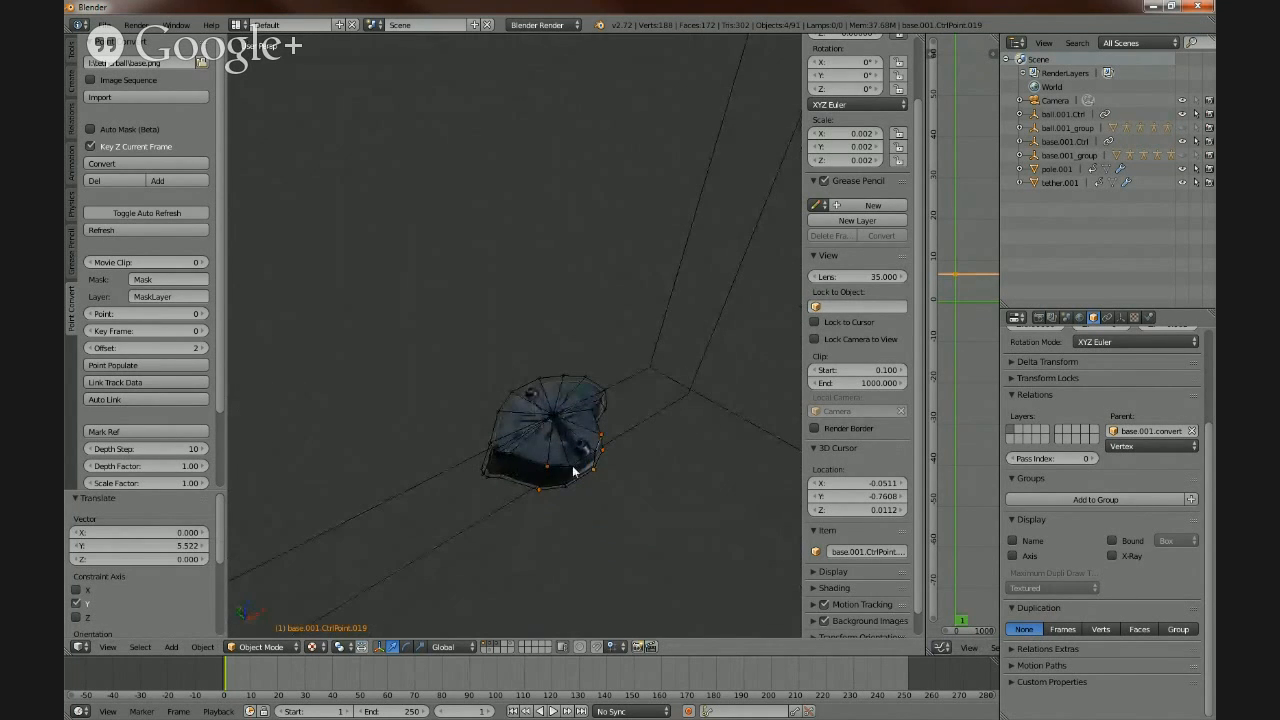
- Circle-select the next four control points outward along the base's front wall and raise their depth curves by 4.518
key(KP_0)
key(a)
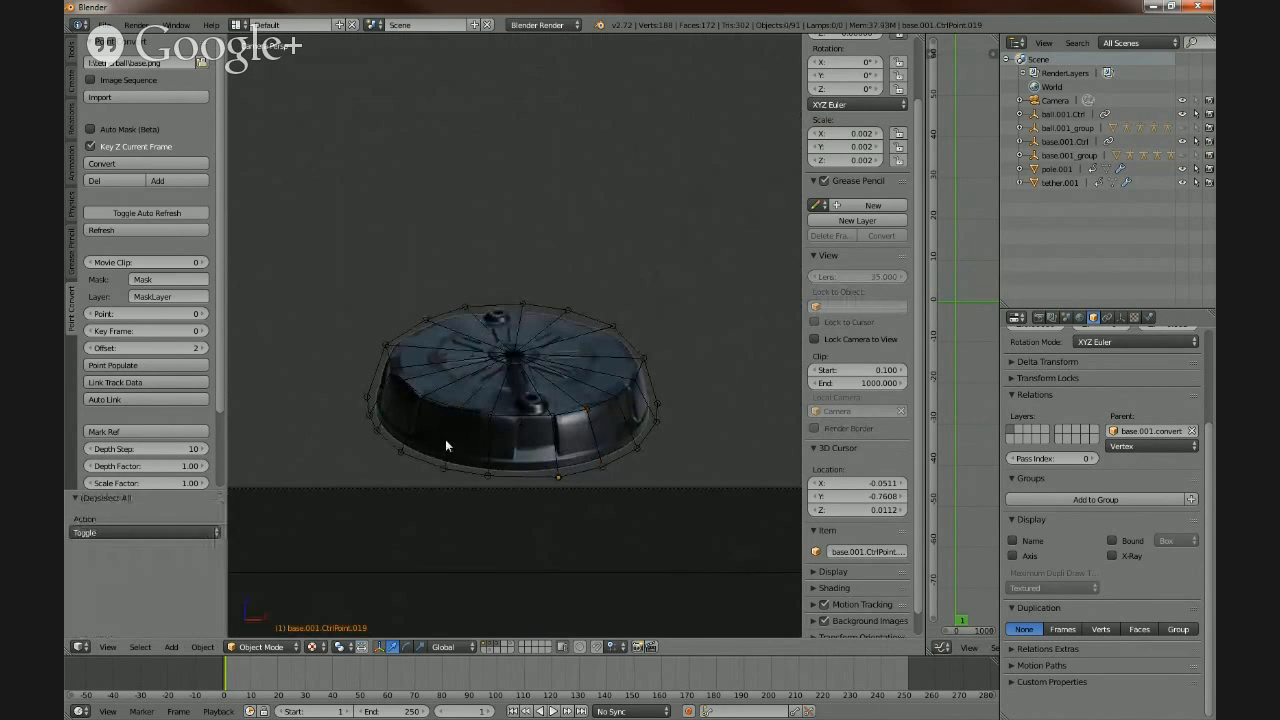
key(c)
click(427, 398)
click(400, 454)
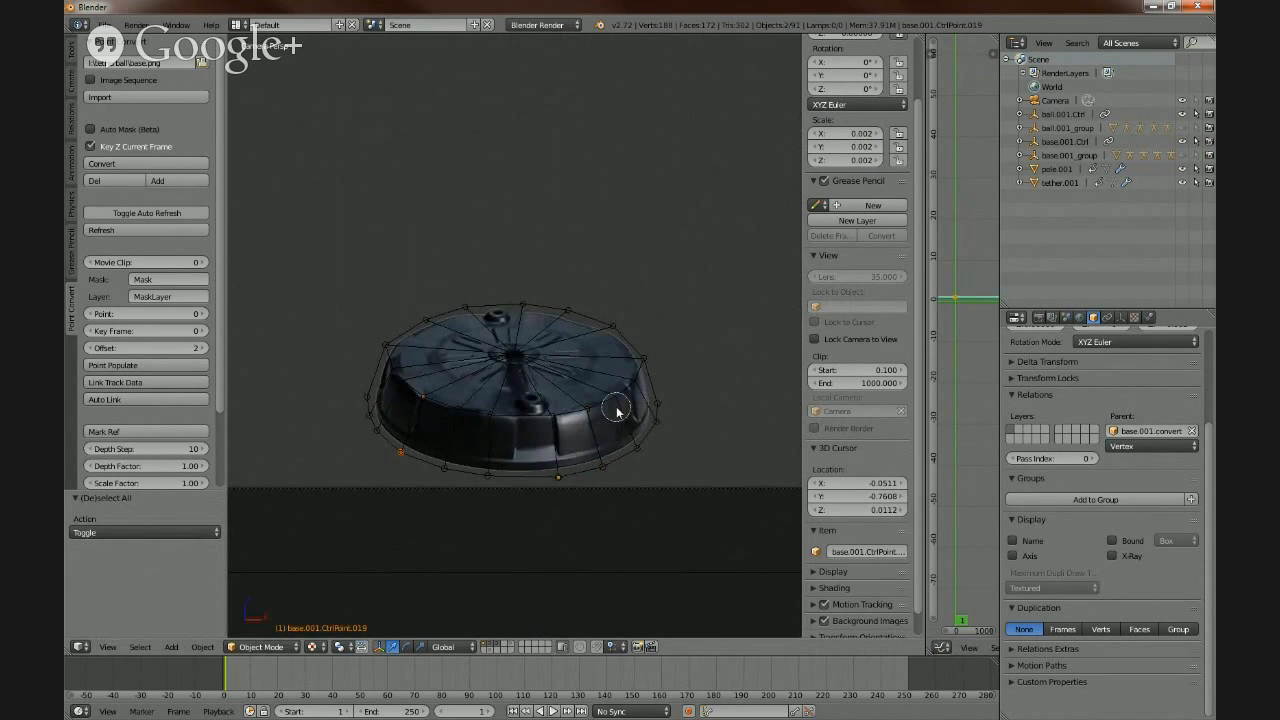
click(614, 405)
click(649, 453)
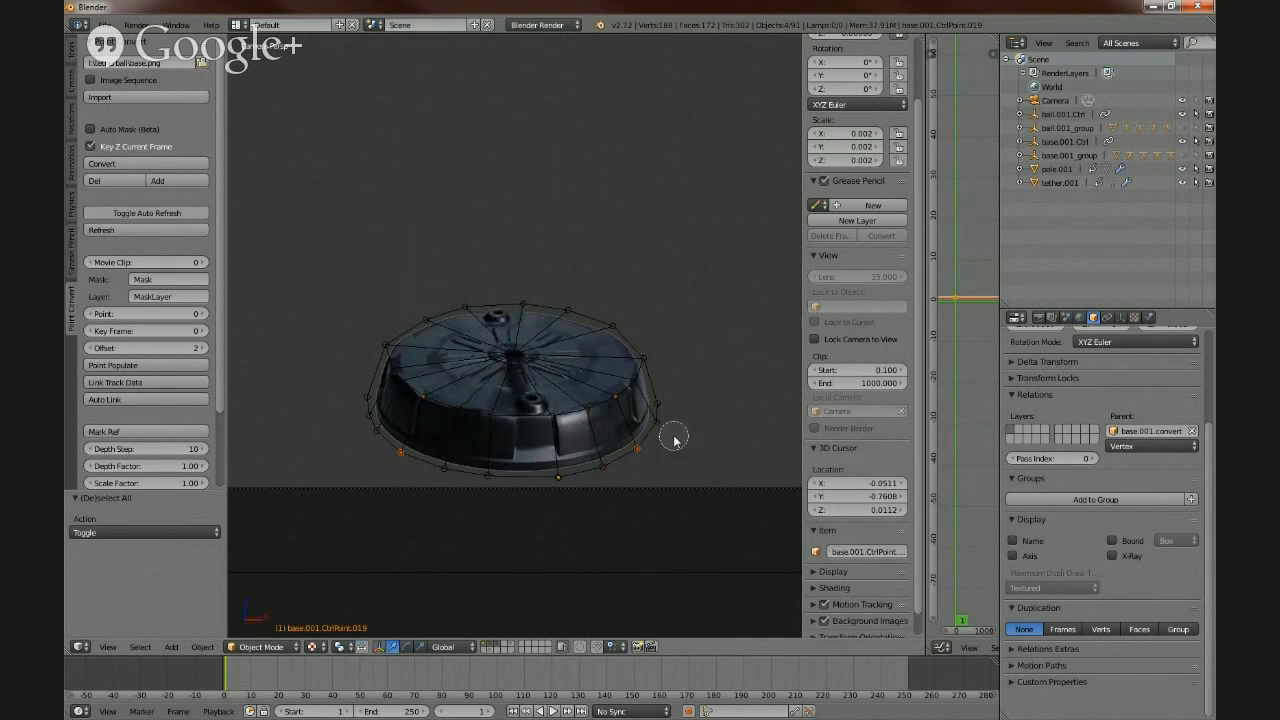
middle_drag(484, 440, 606, 537)
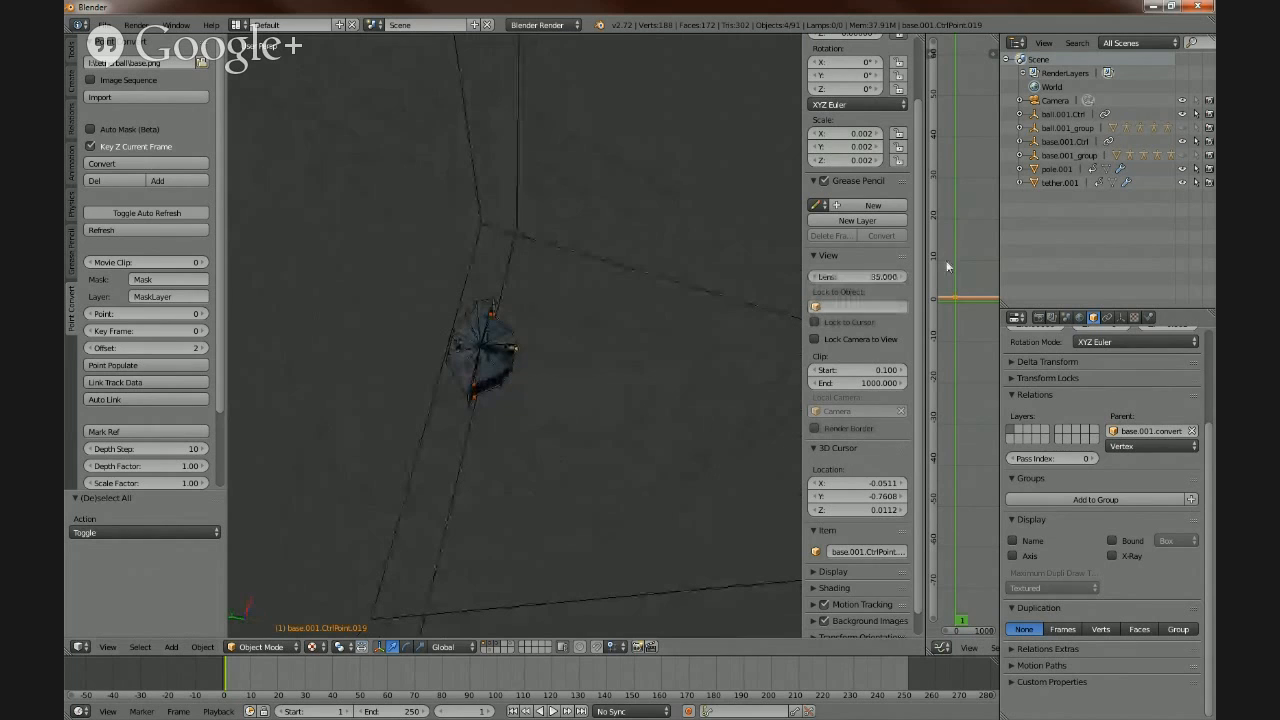
key(g)
key(y)
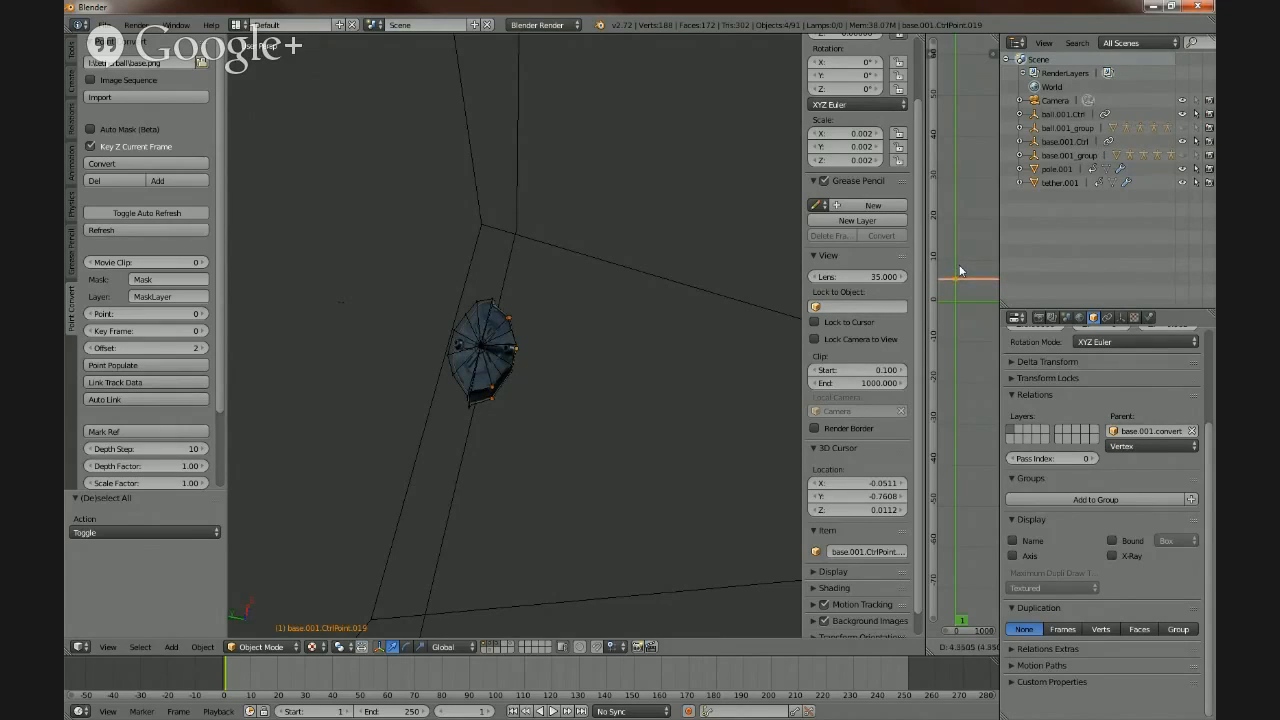
click(958, 270)
middle_drag(767, 328, 498, 324)
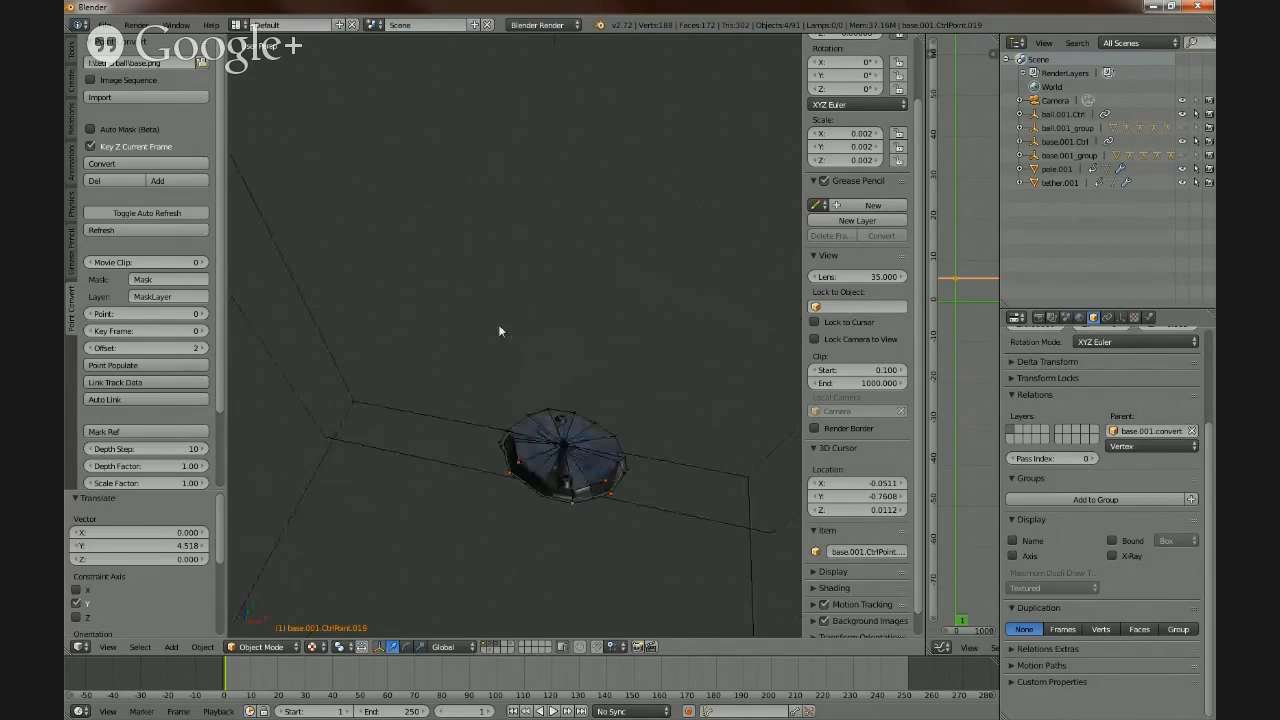
- Circle-select the upper and lower control points near both side ends of the base, four in all, and raise their depth curves by 2.476
key(KP_0)
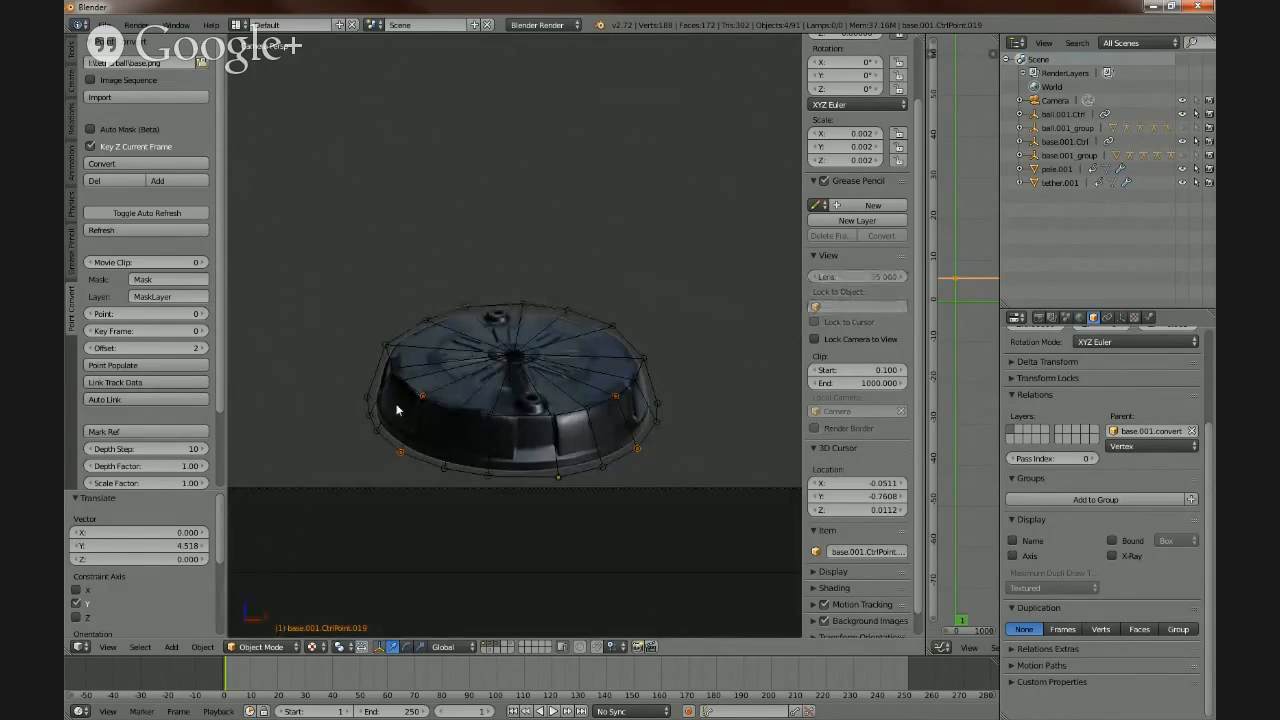
key(a)
key(c)
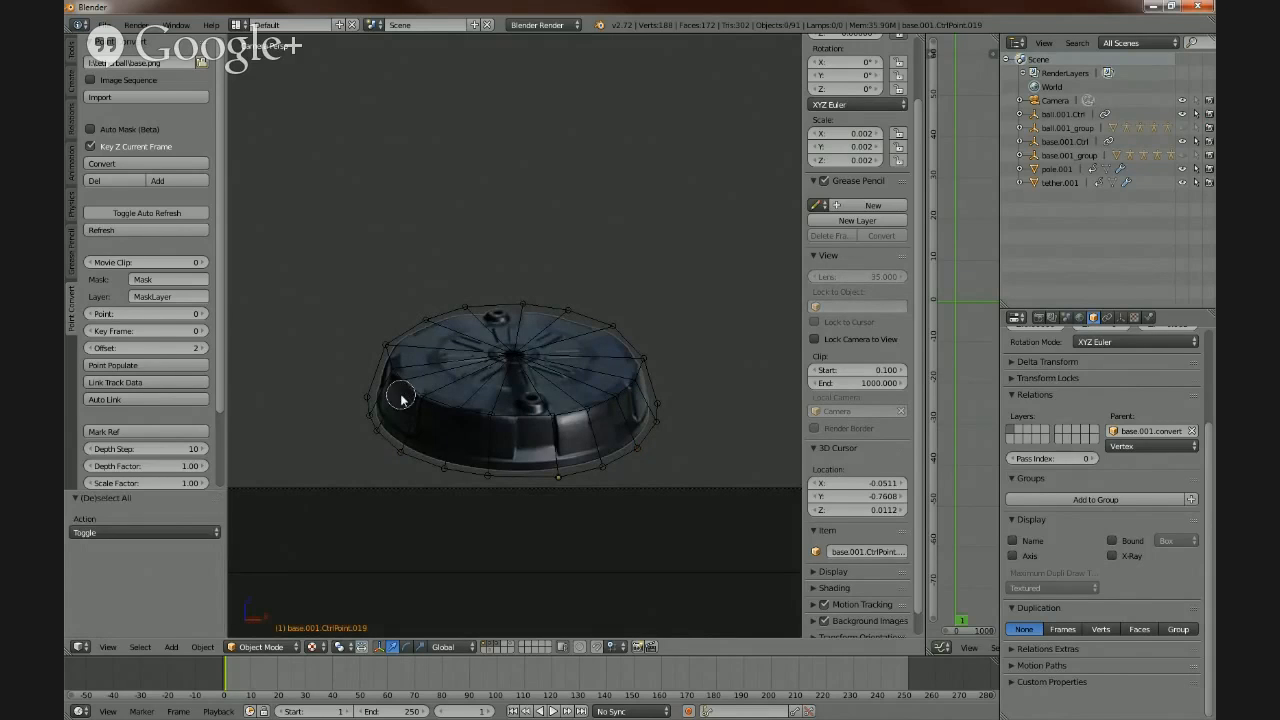
click(404, 389)
click(372, 440)
click(636, 391)
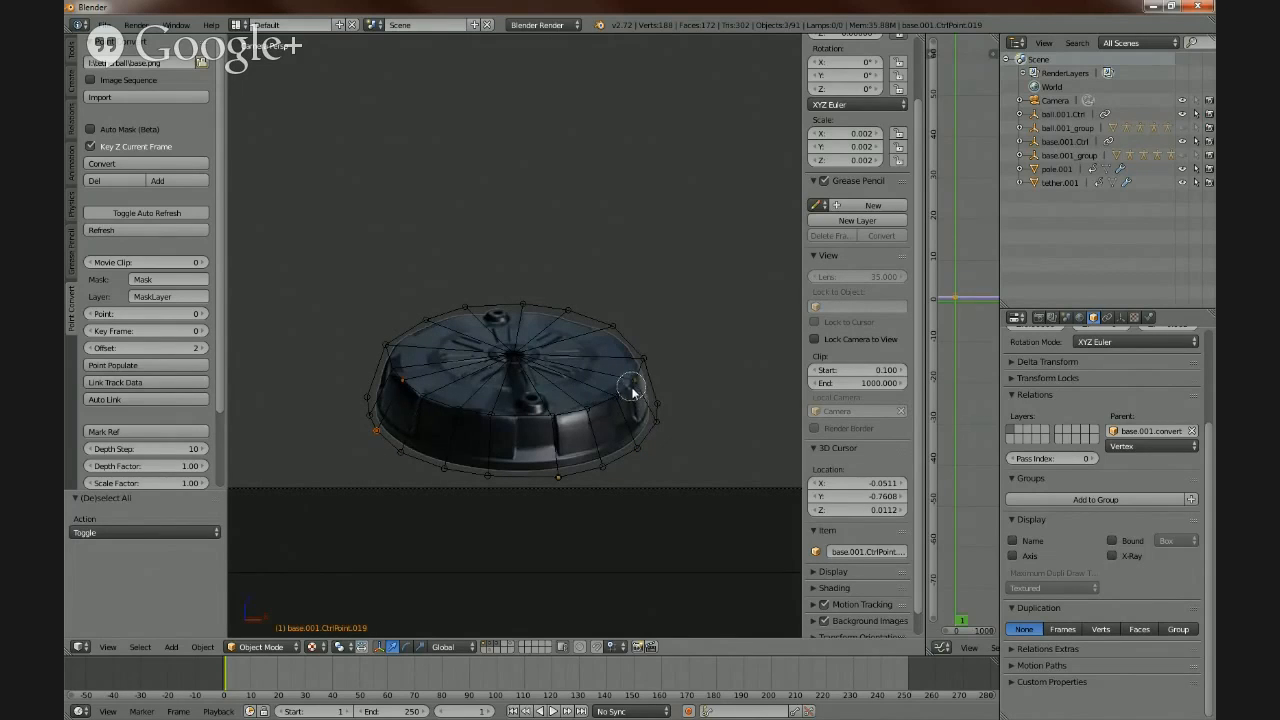
click(660, 416)
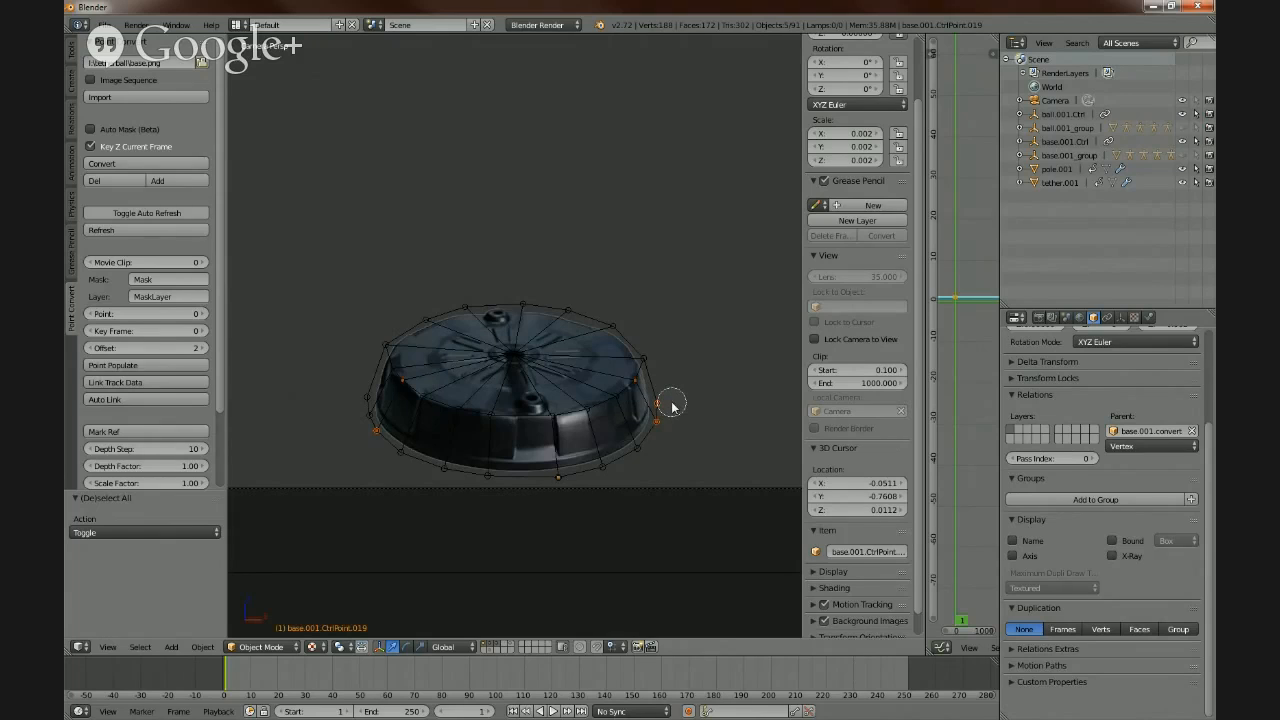
middle_click(664, 400)
right_click(668, 401)
middle_drag(349, 413, 496, 479)
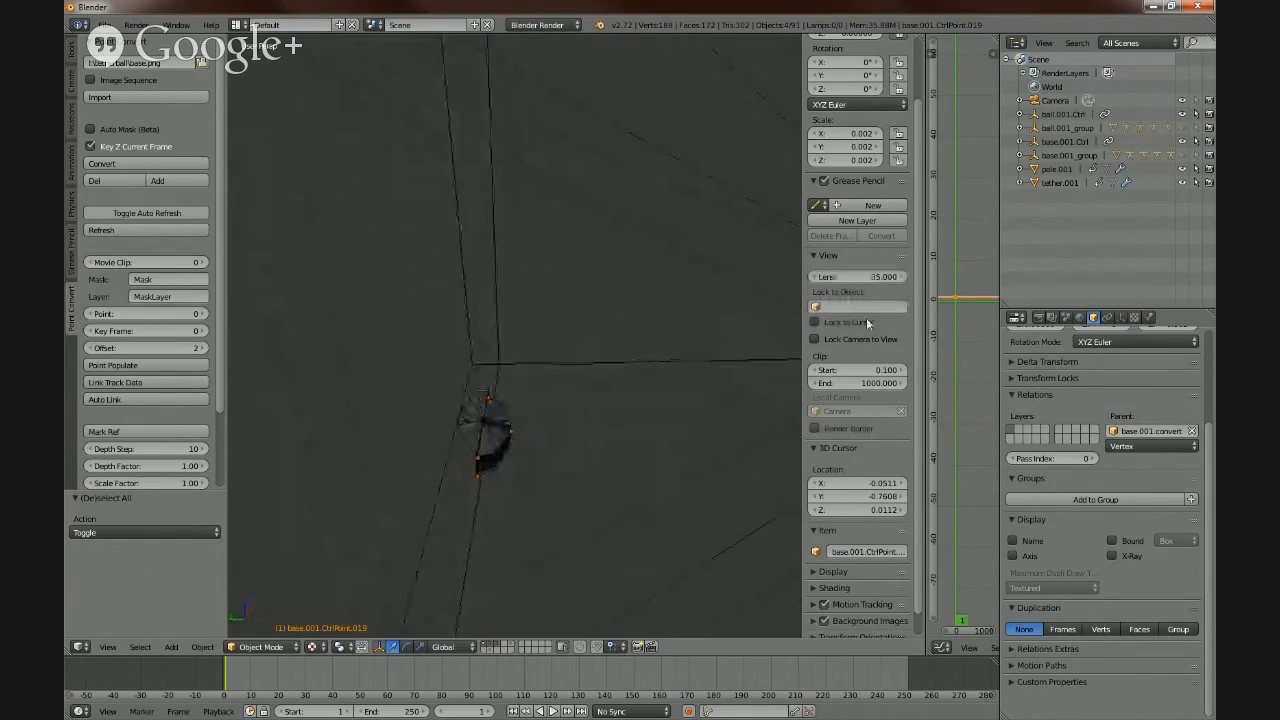
key(g)
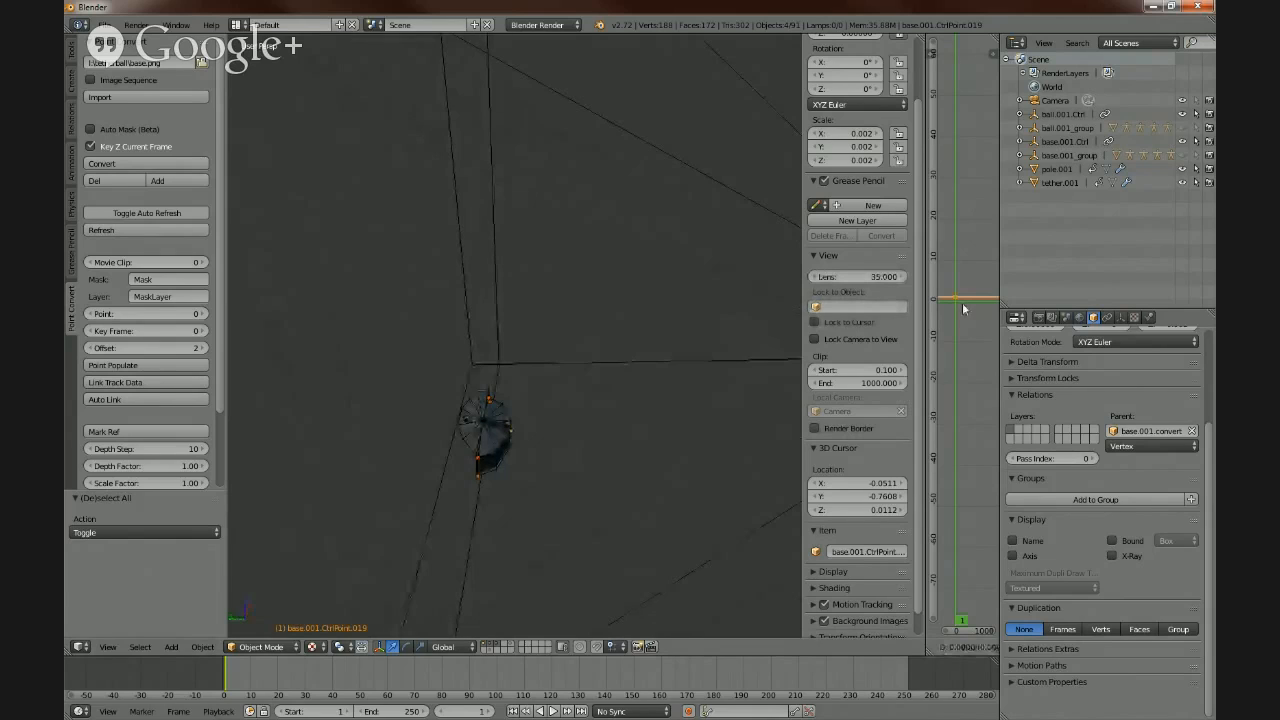
key(y)
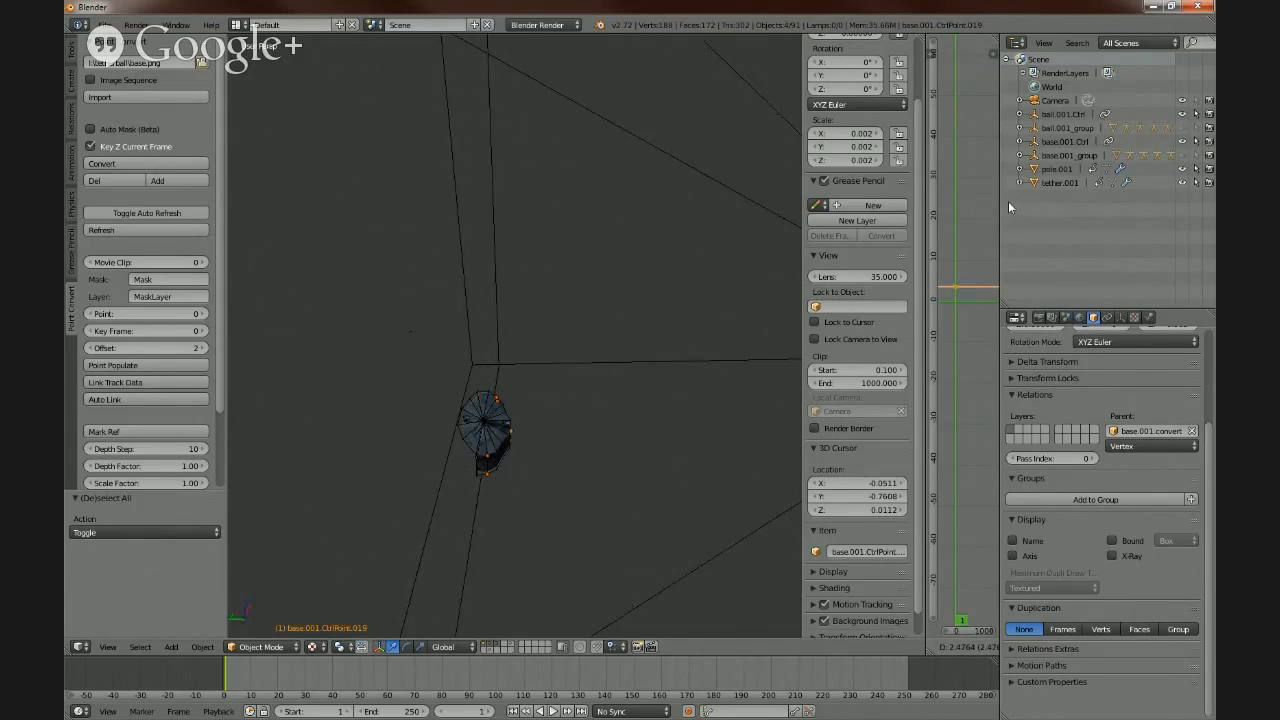
click(1009, 202)
middle_drag(647, 428, 603, 501)
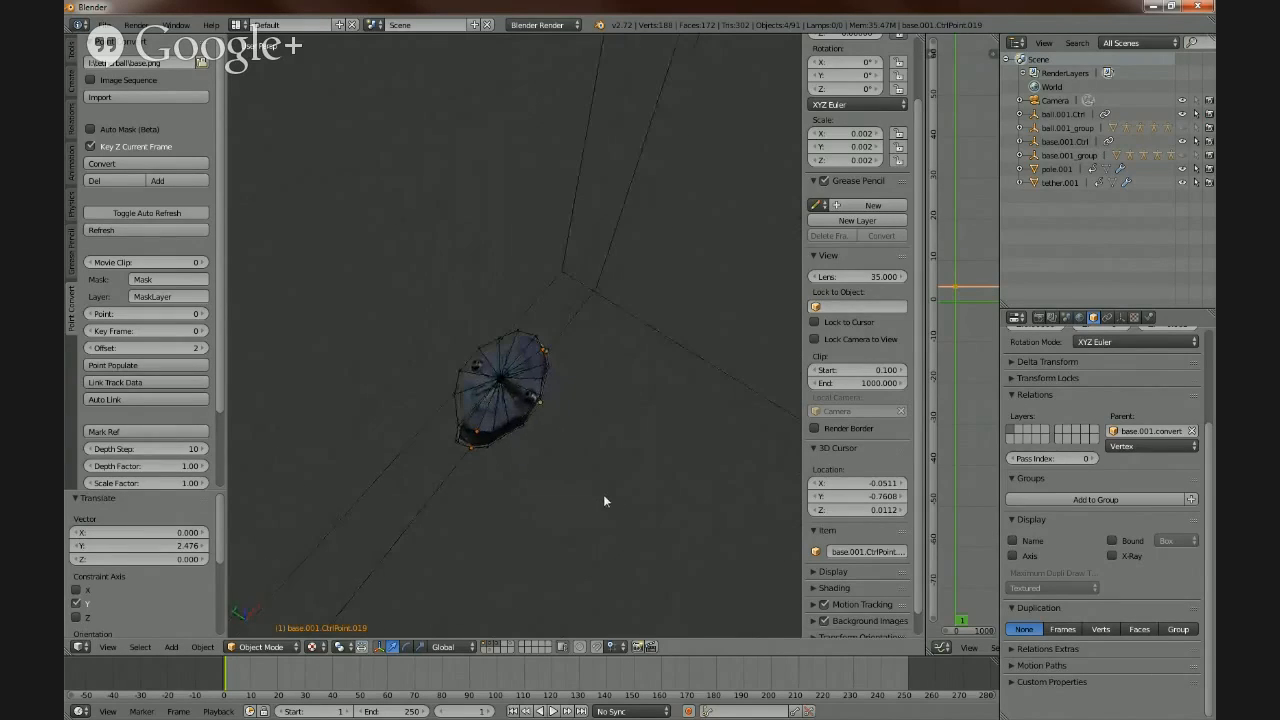
- Select base.001.CtrlPoint.003 and its paired control point on the front wall and raise their depth curves by 0.837
right_click(510, 426)
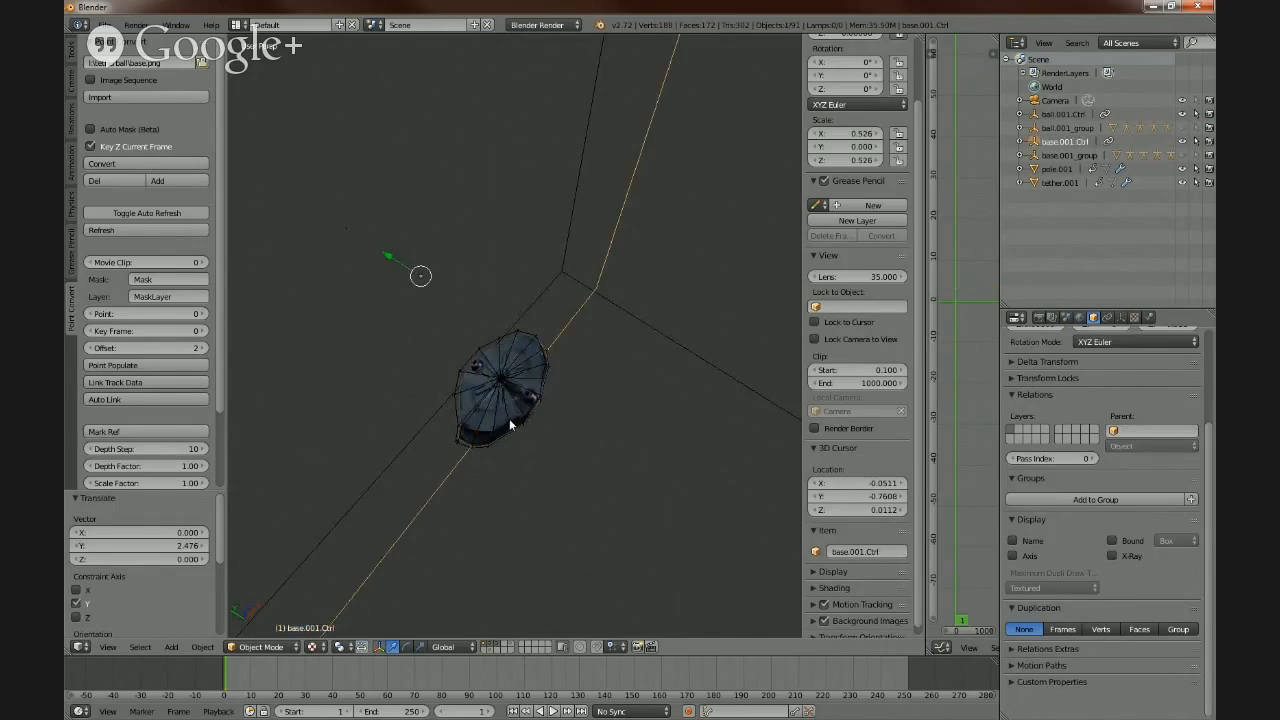
right_click(508, 424)
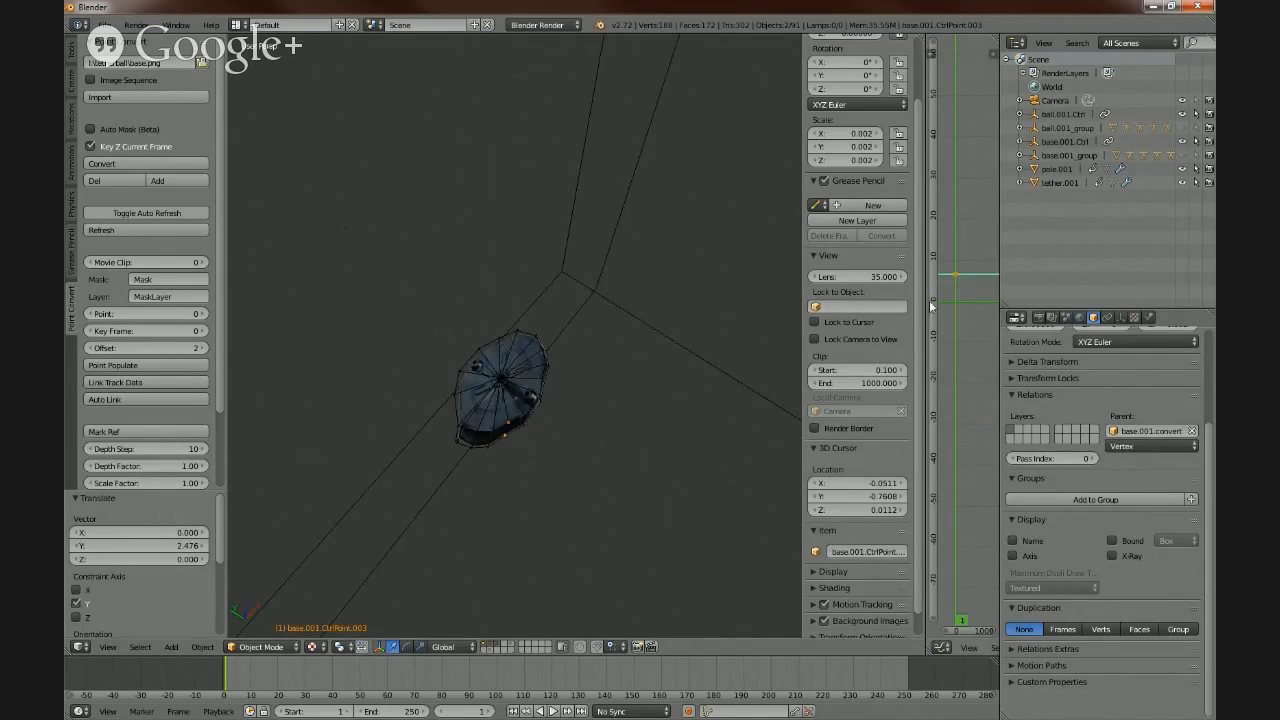
key(g)
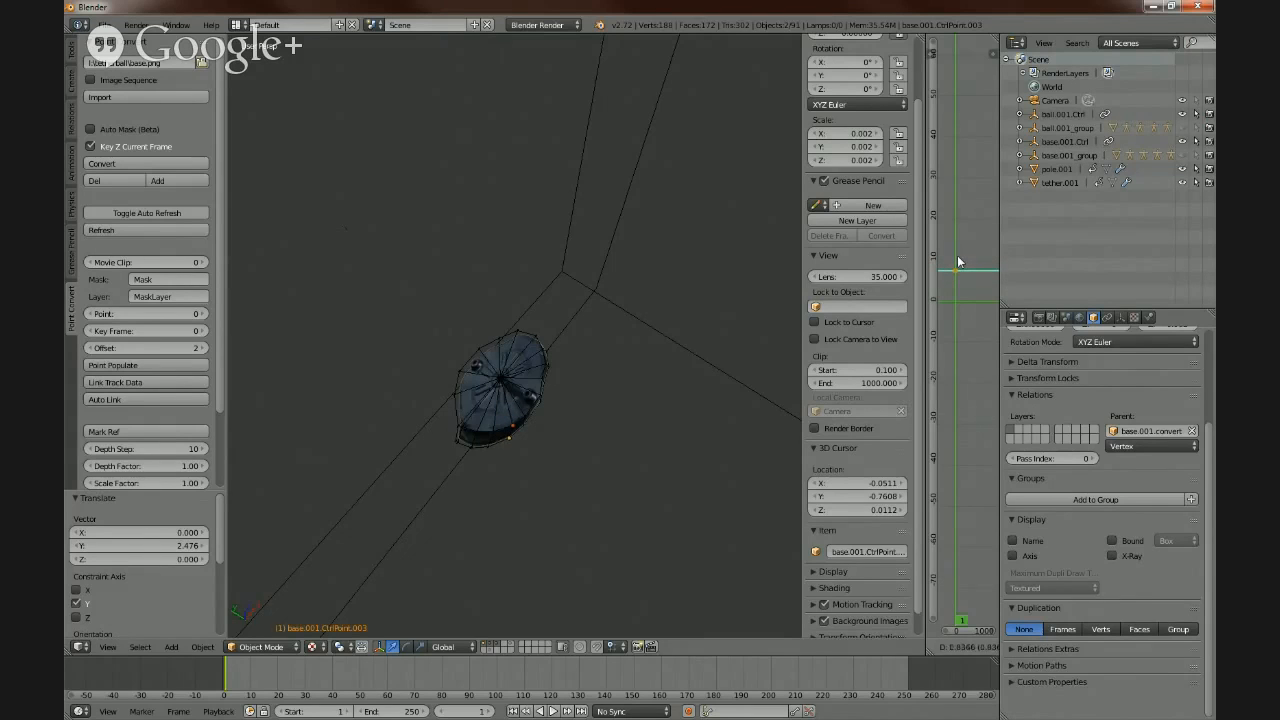
click(958, 262)
- Circle-select the two control points at base.001.CtrlPoint.026 on the opposite side of the front wall and raise their depth curves by 0.920
right_click(545, 377)
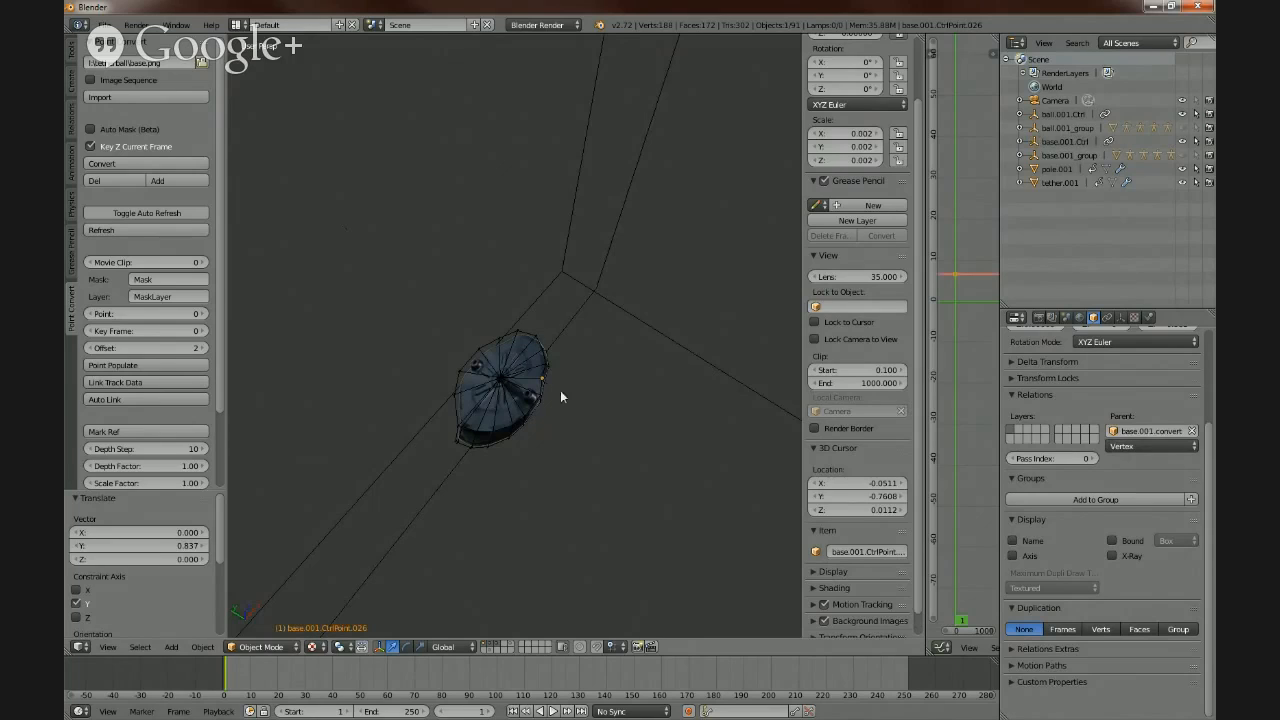
key(a)
key(a)
key(a)
key(c)
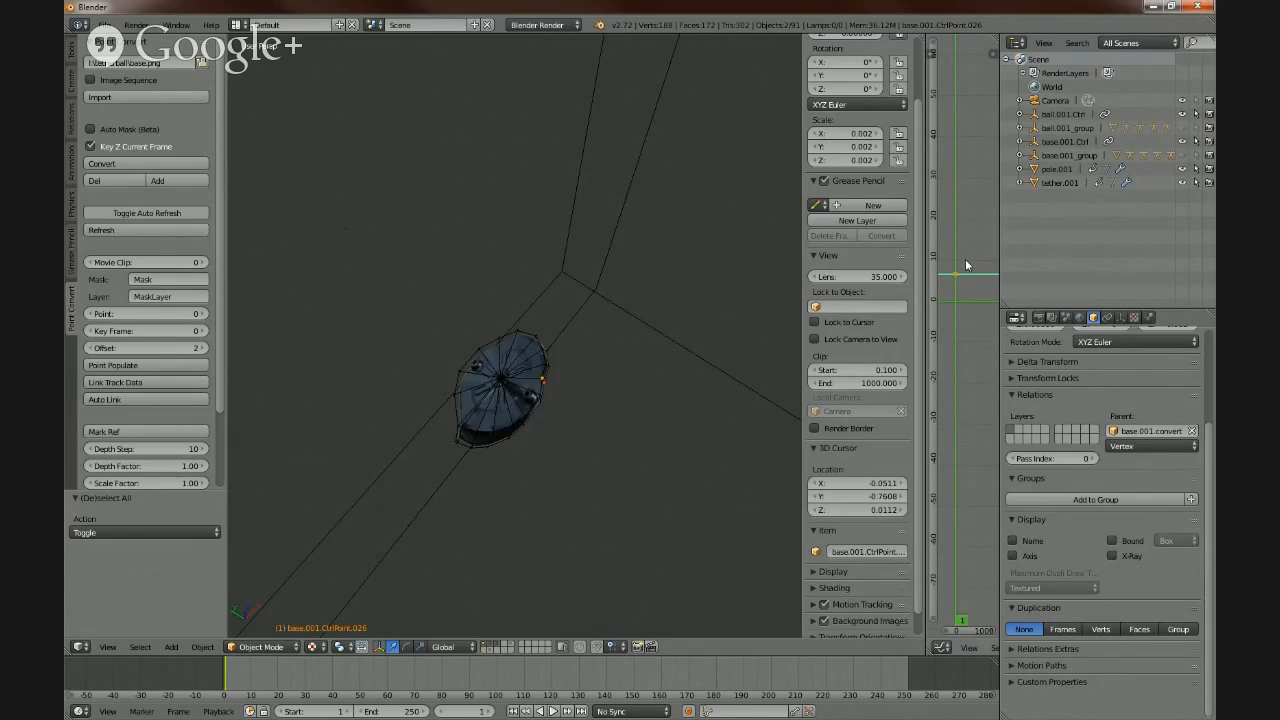
key(g)
click(972, 222)
middle_drag(613, 456, 554, 443)
- Select base.001.CtrlPoint.011 and its neighbouring control point on the base's rear rim and lower their depth curves by 2.175
right_click(510, 394)
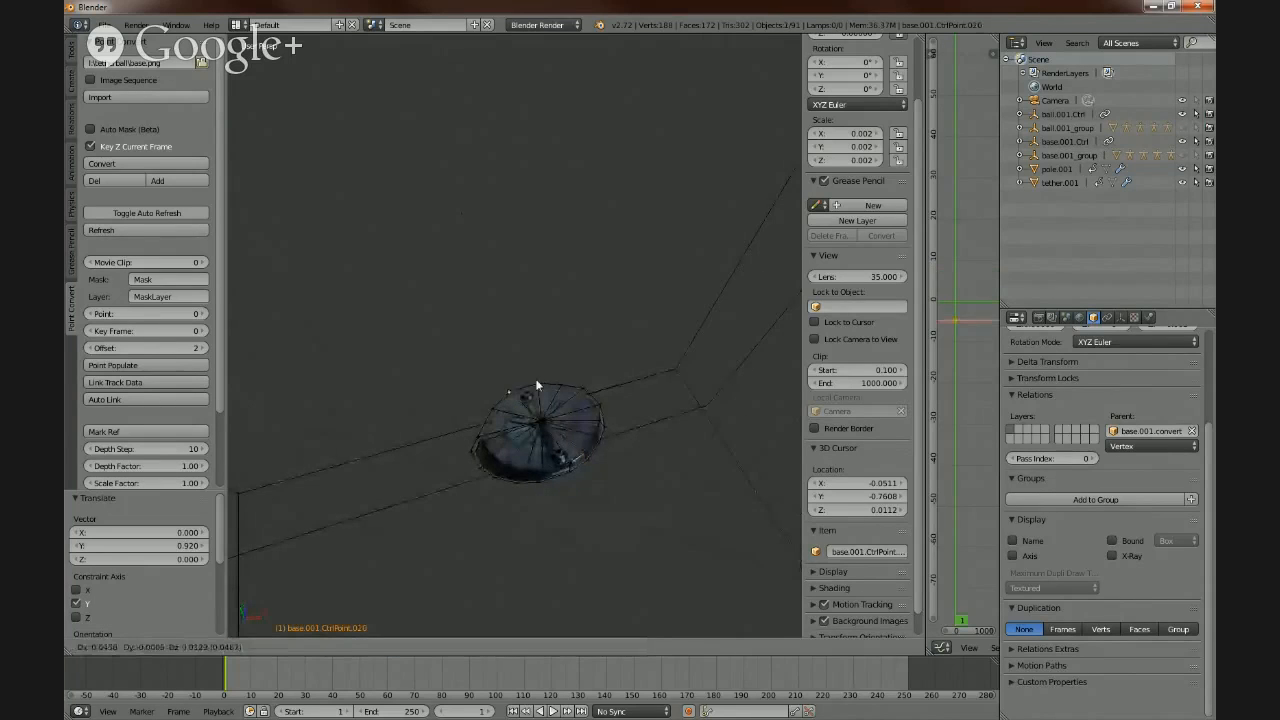
shift+right_click(538, 384)
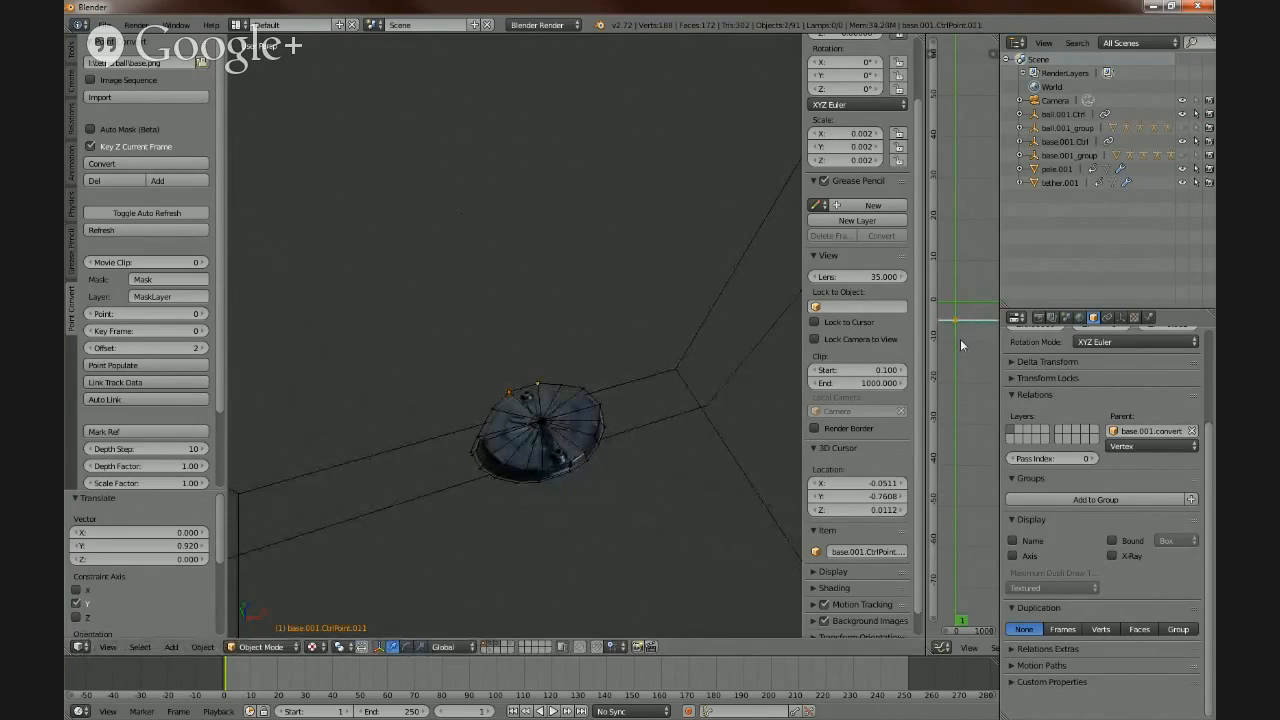
key(g)
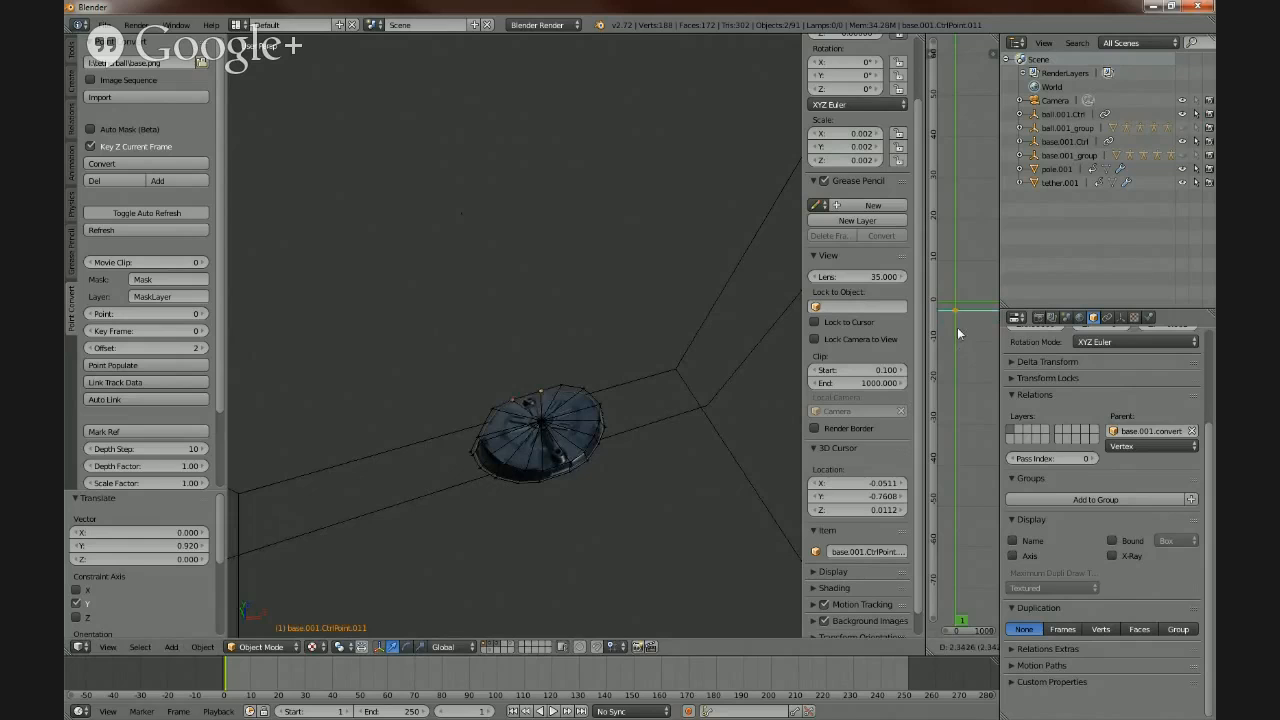
click(960, 348)
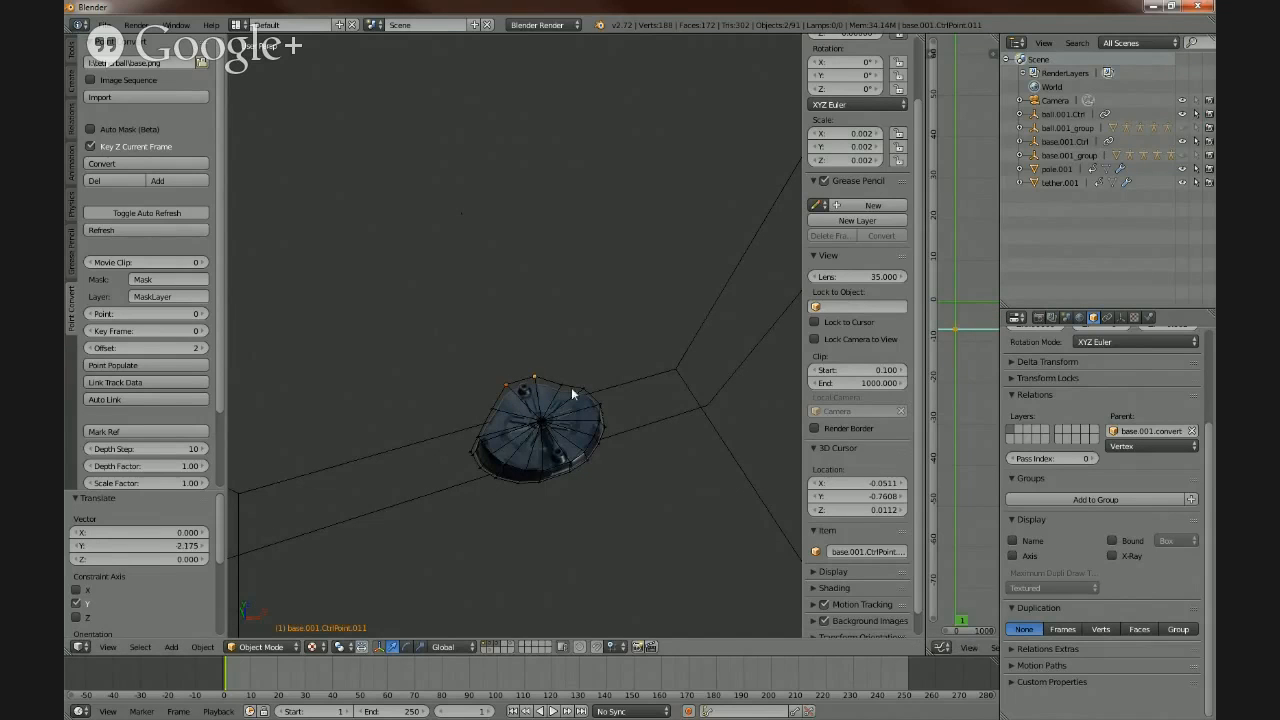
- Select base.001.CtrlPoint.012 and the control point flanking the other side of the rear pair and lower their depth curves by 2.343
middle_drag(578, 413, 488, 398)
right_click(487, 394)
shift+right_click(546, 365)
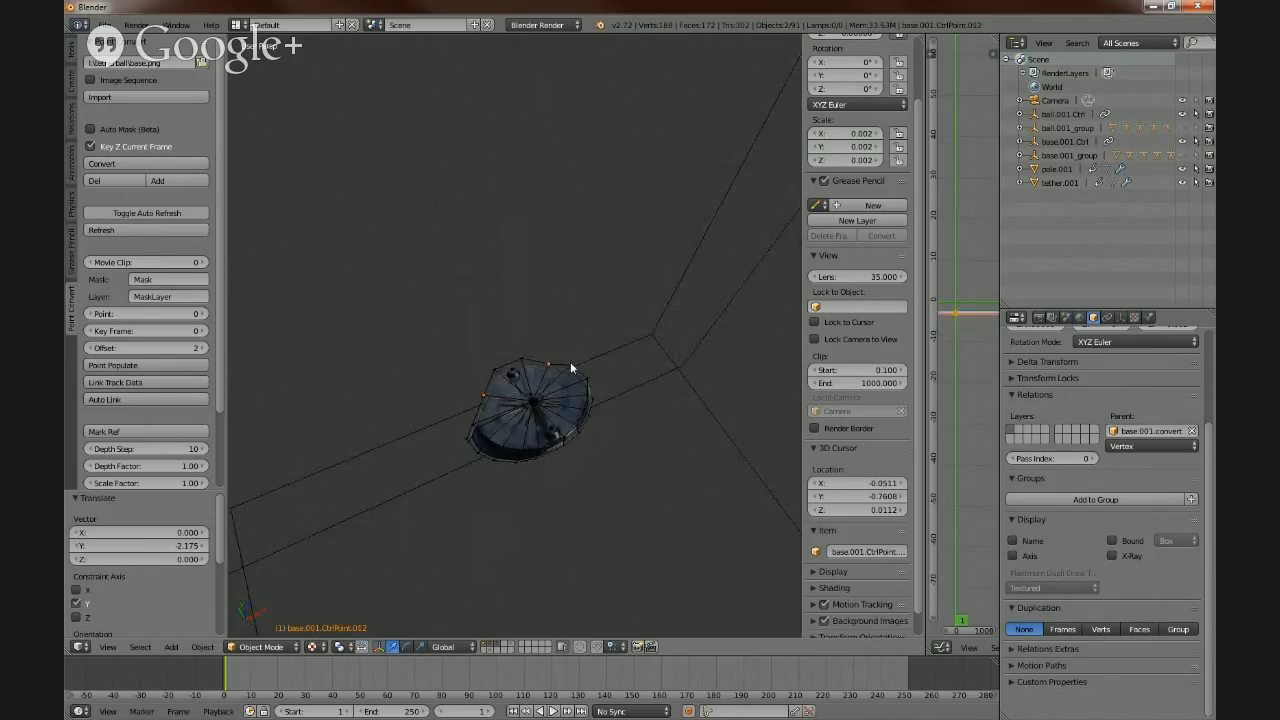
click(953, 354)
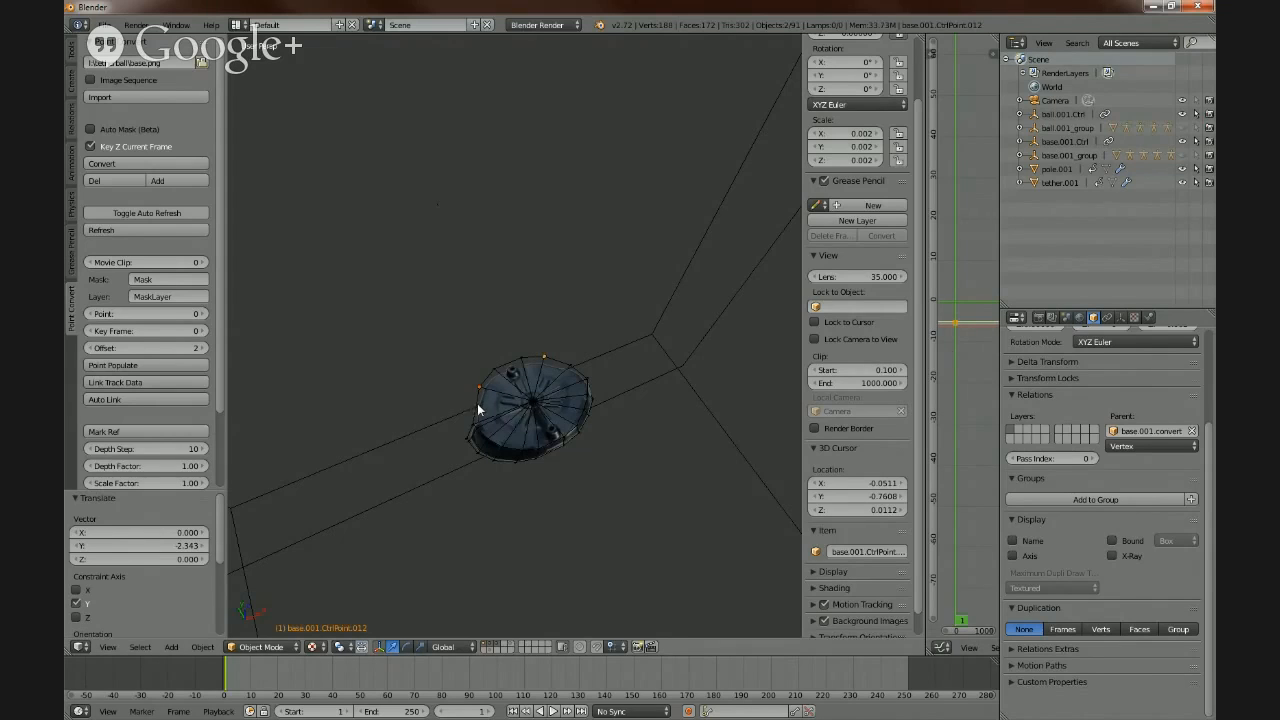
- Select base.001.CtrlPoint.013 on the base's rear rim and lower its depth curve by 1.339
mouse_move(558, 434)
middle_down()
mouse_move(476, 416)
mouse_move(479, 432)
mouse_move(551, 446)
mouse_move(606, 434)
mouse_move(573, 422)
middle_up()
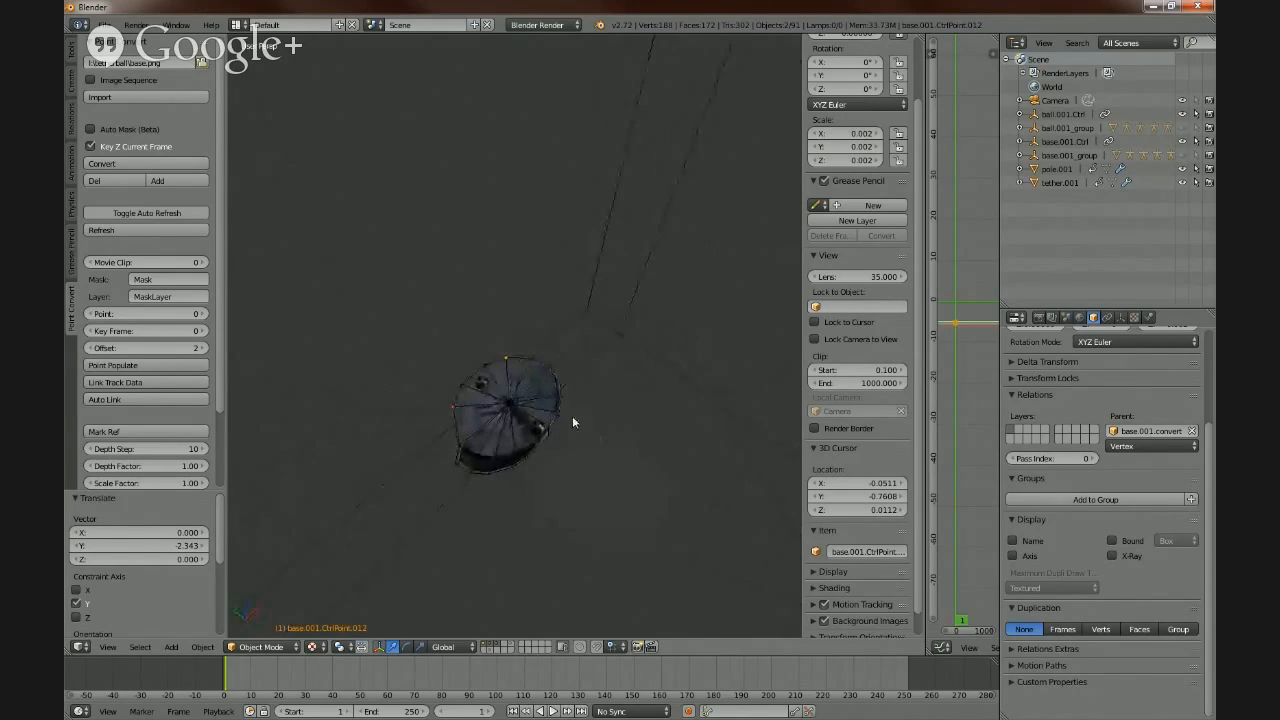
right_click(531, 358)
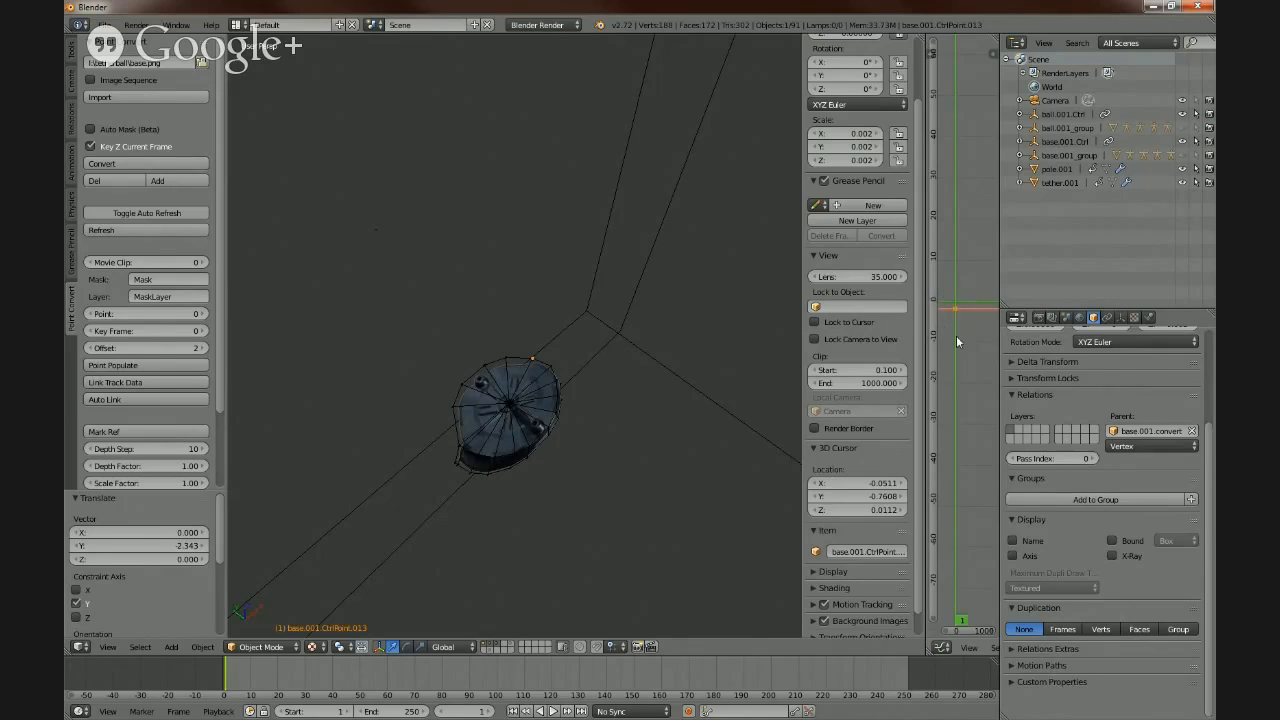
key(g)
click(964, 341)
- Clear the selection, circle-select the two control points at the side end of the base and lower their depth curves by 3.179
middle_drag(607, 481, 458, 498)
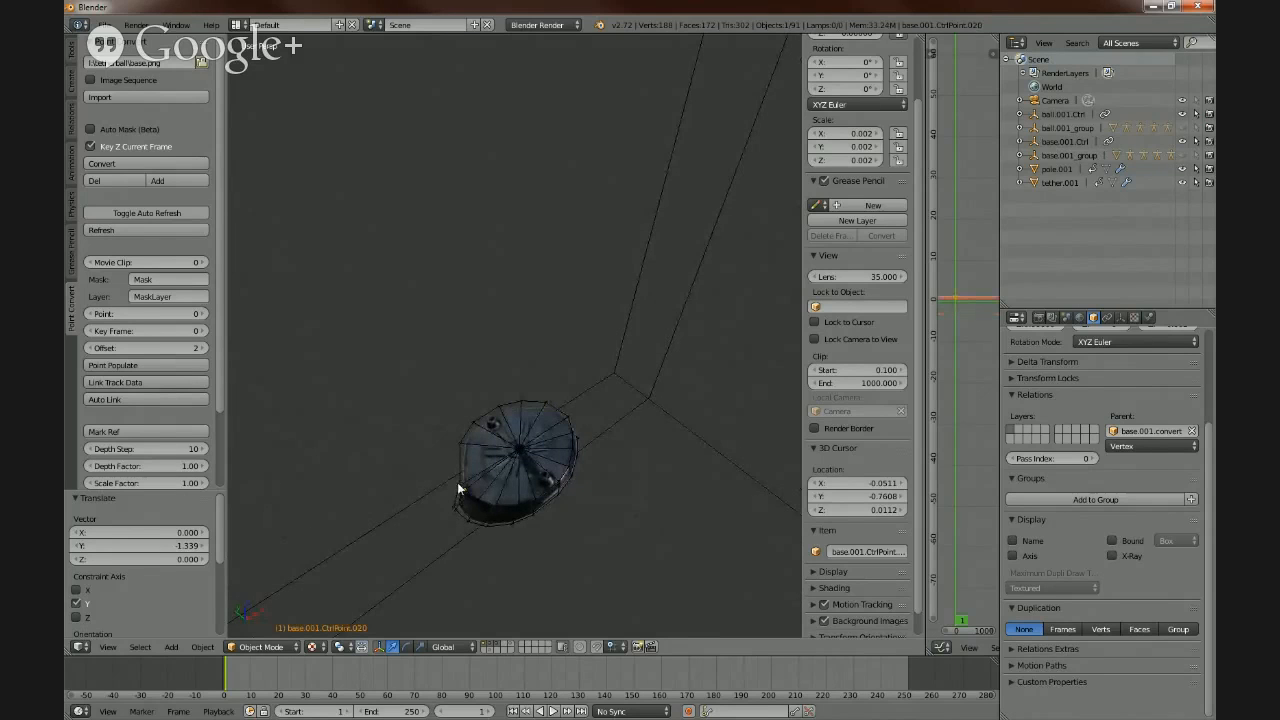
key(a)
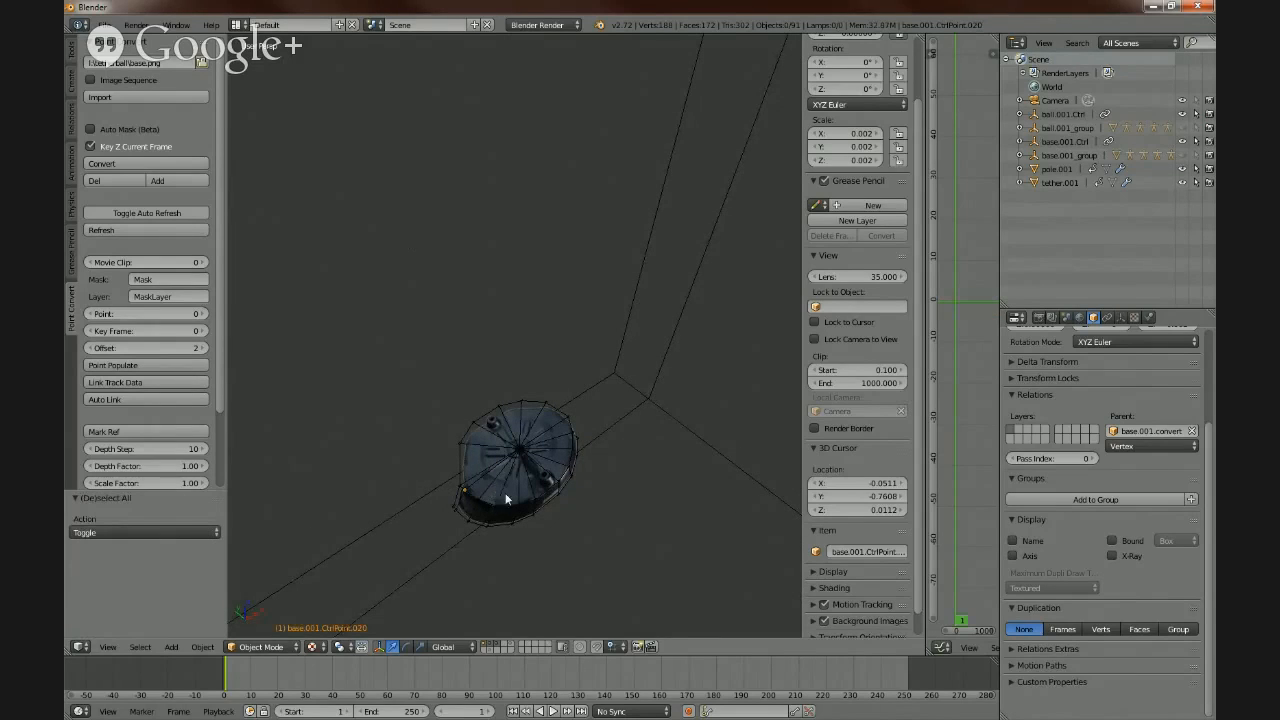
key(a)
key(a)
click(450, 502)
click(457, 490)
key(Escape)
key(g)
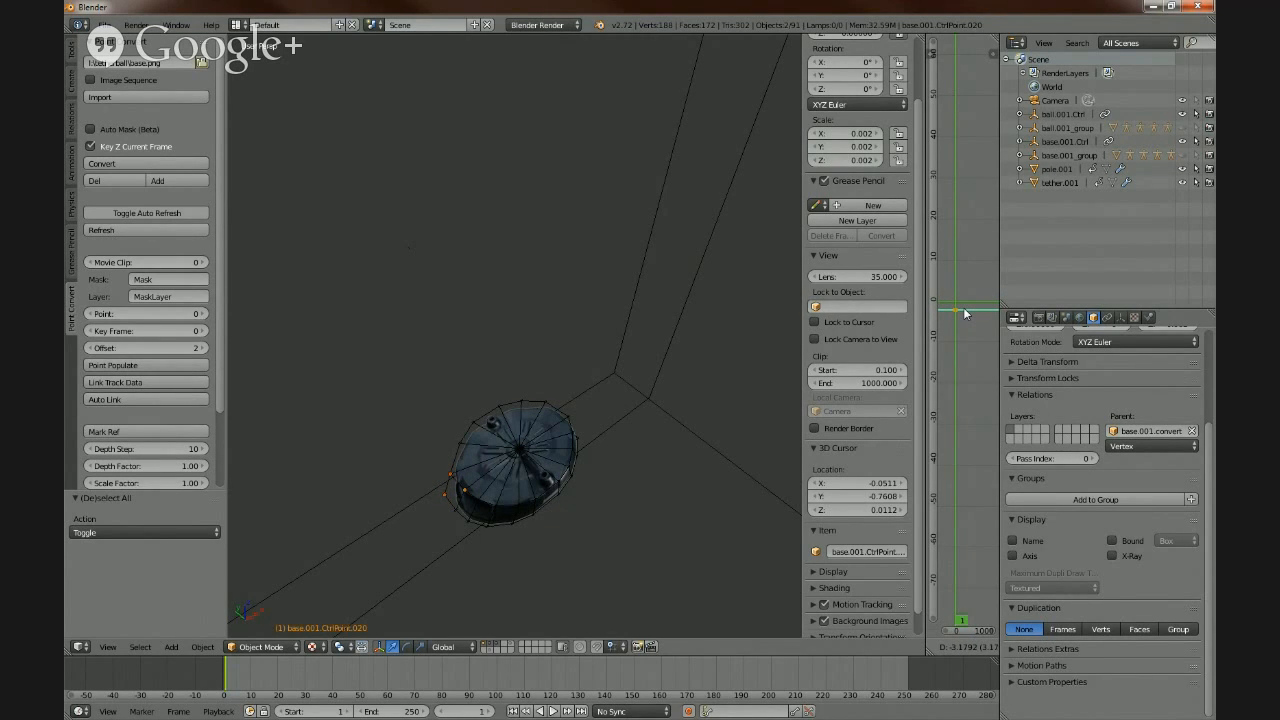
click(965, 314)
mouse_move(620, 509)
middle_down()
mouse_move(580, 487)
mouse_move(518, 481)
mouse_move(530, 498)
mouse_move(513, 505)
mouse_move(469, 468)
mouse_move(651, 503)
mouse_move(621, 512)
middle_up()
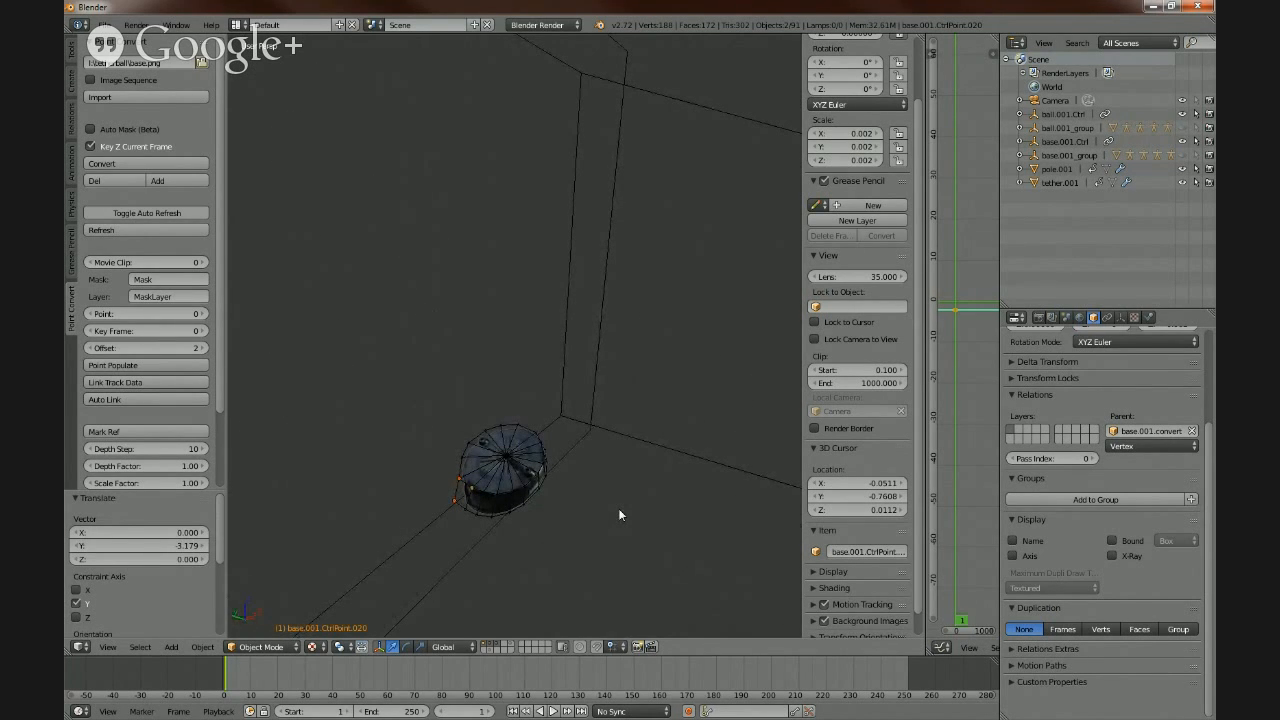
- In camera view, circle-select the eight control points along the base's front bottom rim and raise their depth curves by 2.008
key(a)
key(KP_0)
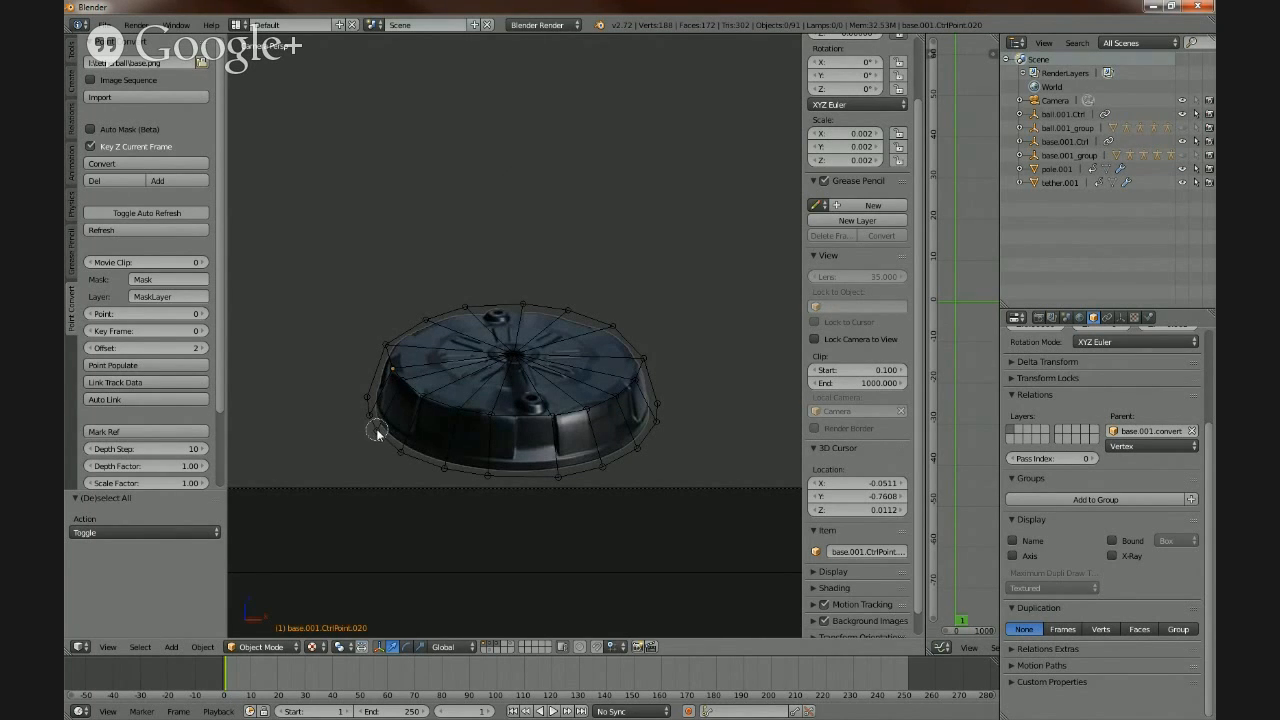
mouse_move(376, 430)
mouse_down()
mouse_move(427, 457)
mouse_move(525, 477)
mouse_move(491, 474)
mouse_move(609, 466)
mouse_move(651, 434)
mouse_up()
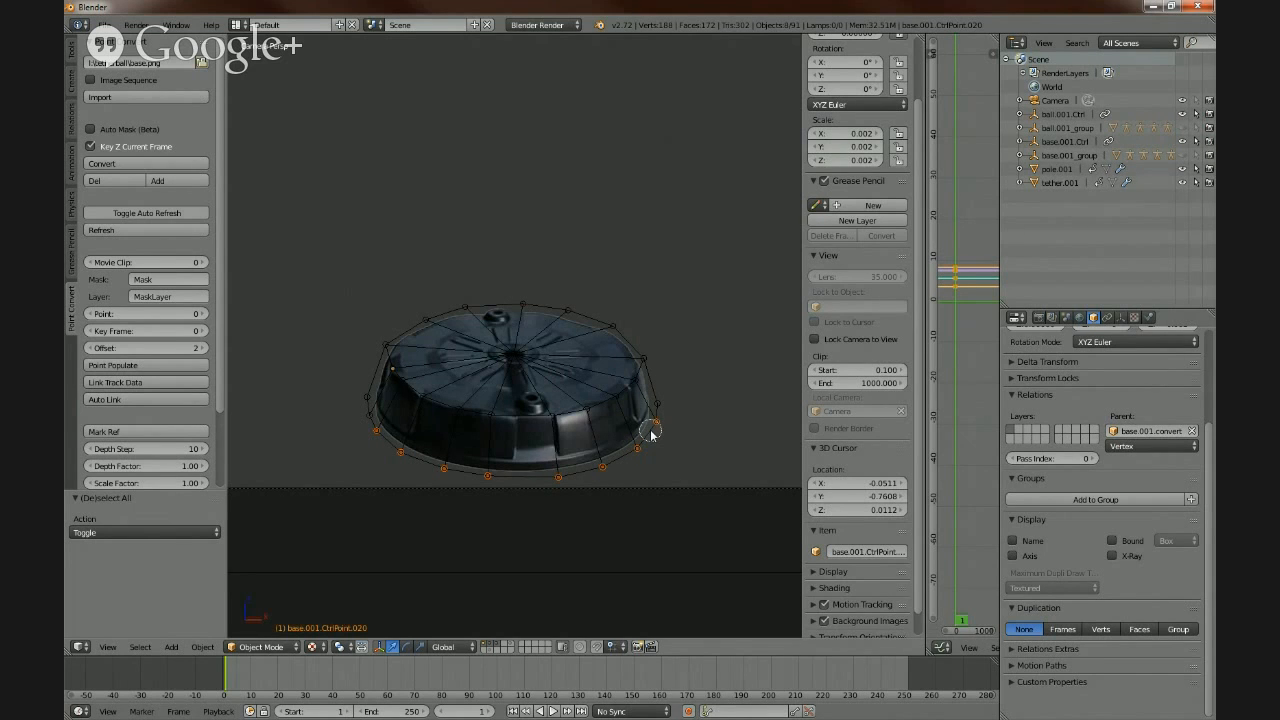
right_click(399, 434)
middle_drag(360, 493, 504, 456)
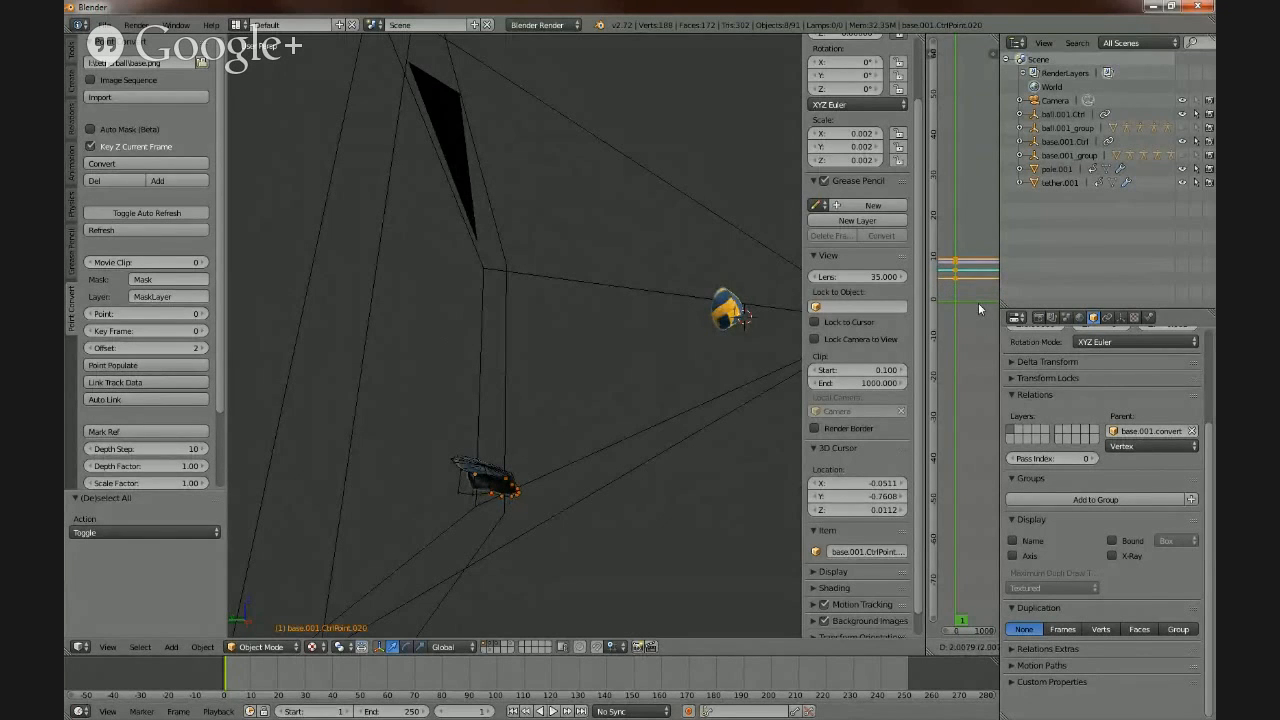
click(978, 302)
- Select base.001.CtrlPoint.016 and its counterpart at the other end of the bottom rim and lower their depth curves by 1.841
middle_drag(577, 515, 554, 579)
right_click(492, 552)
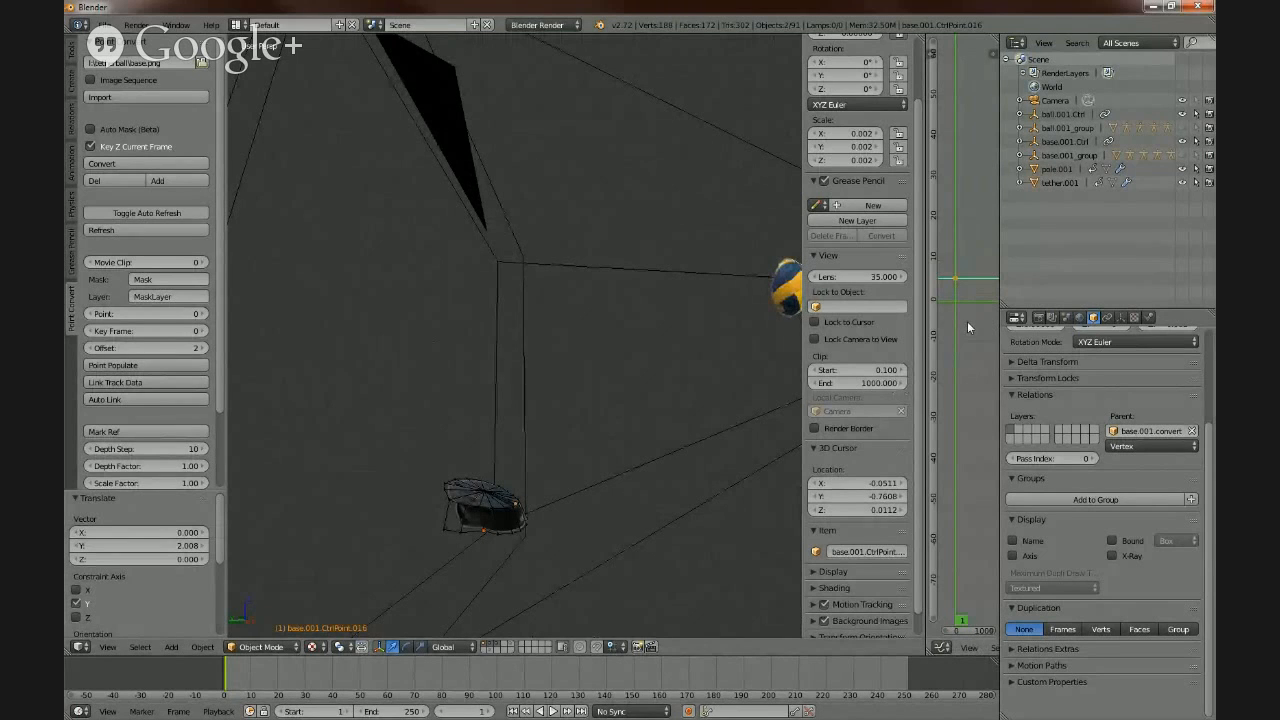
key(g)
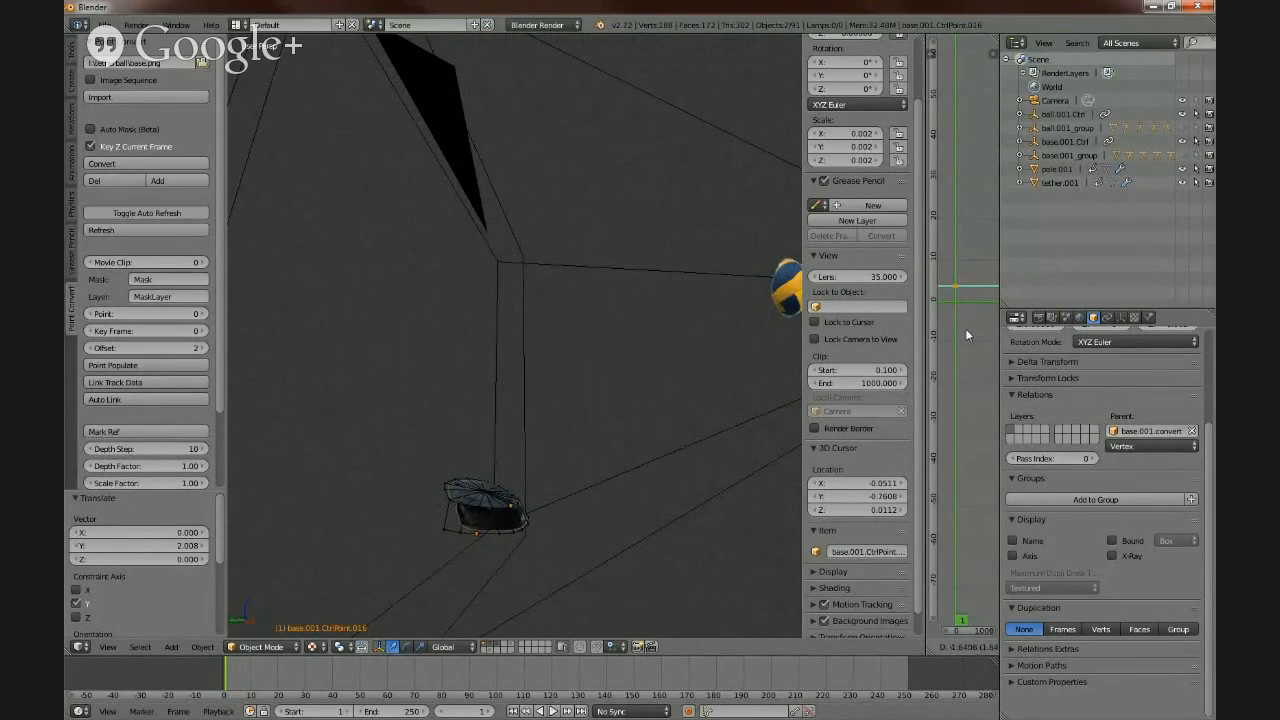
click(965, 328)
- Circle-select the next two control points along the base's bottom rim near base.001.CtrlPoint.017 and lower their depth curves by 1.171
middle_drag(619, 545, 336, 541)
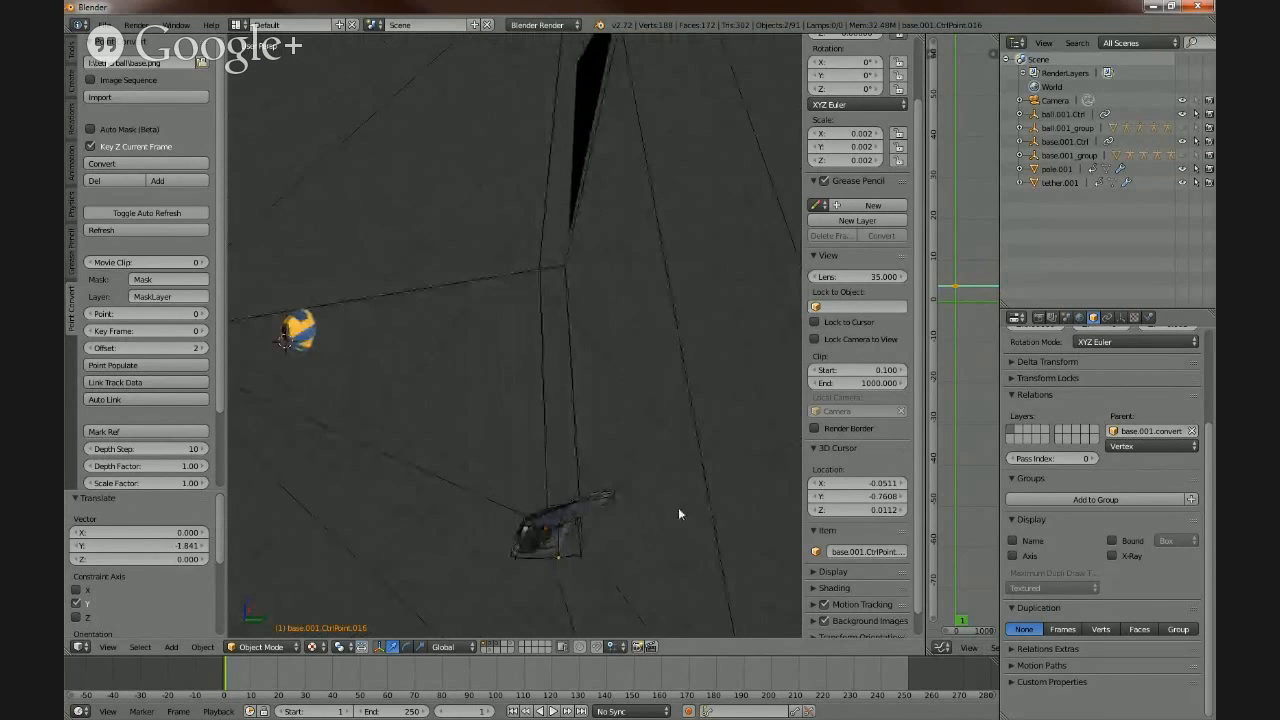
right_click(558, 562)
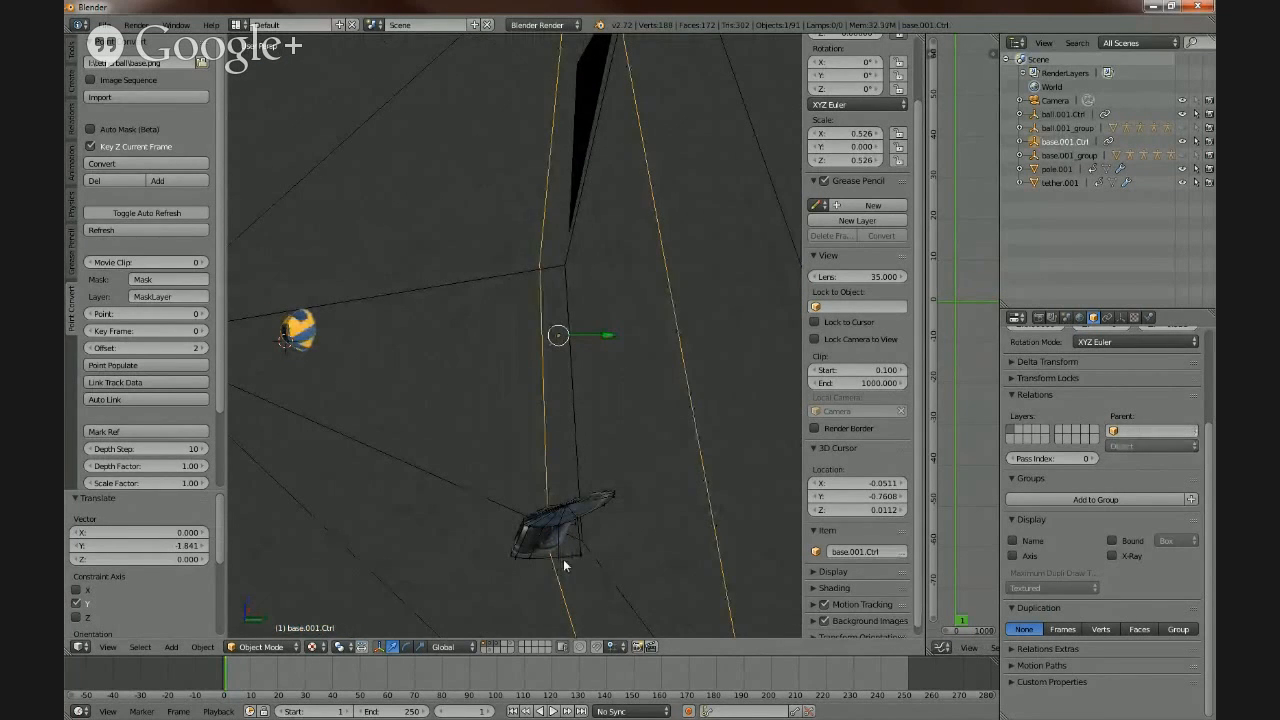
right_click(526, 557)
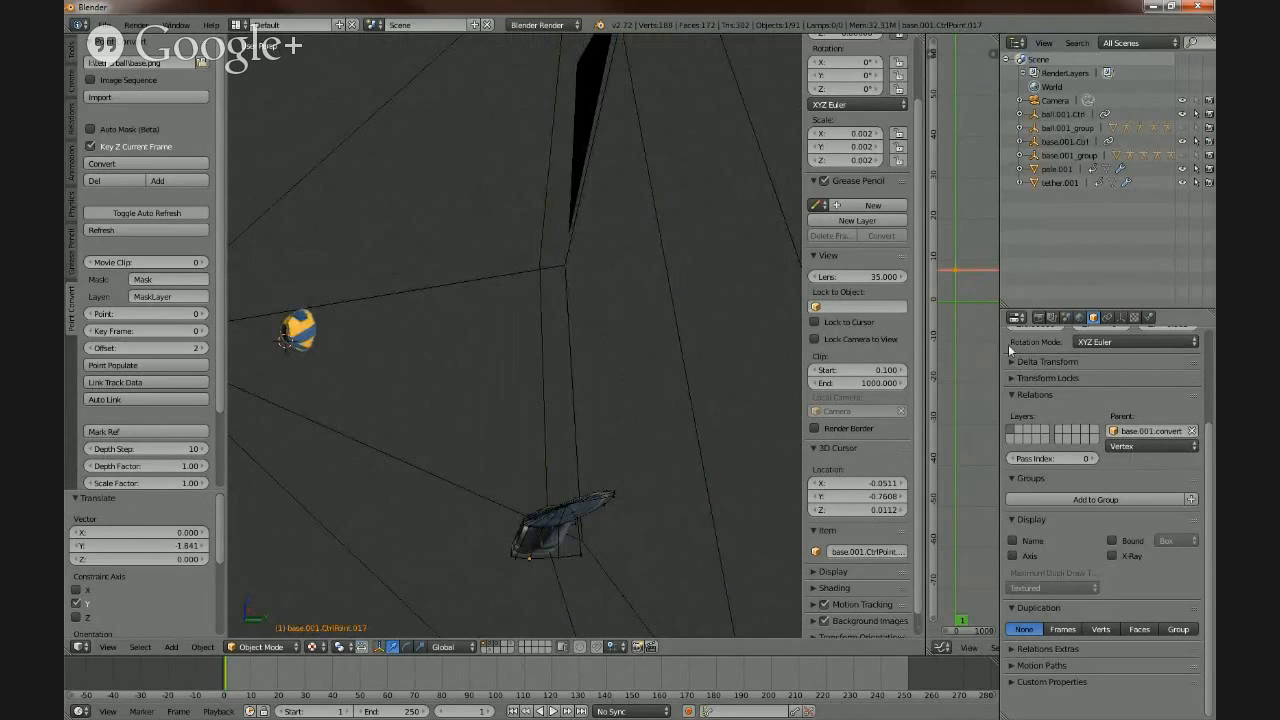
right_click(560, 557)
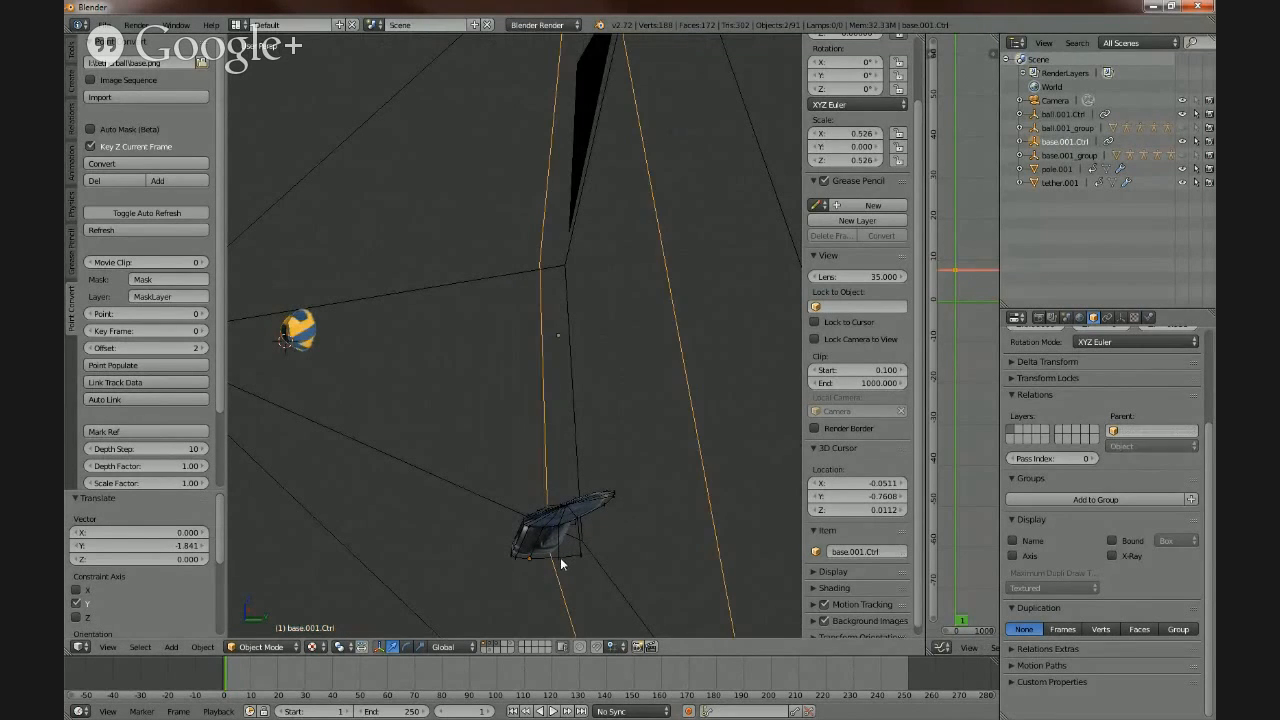
key(a)
middle_drag(541, 557, 554, 563)
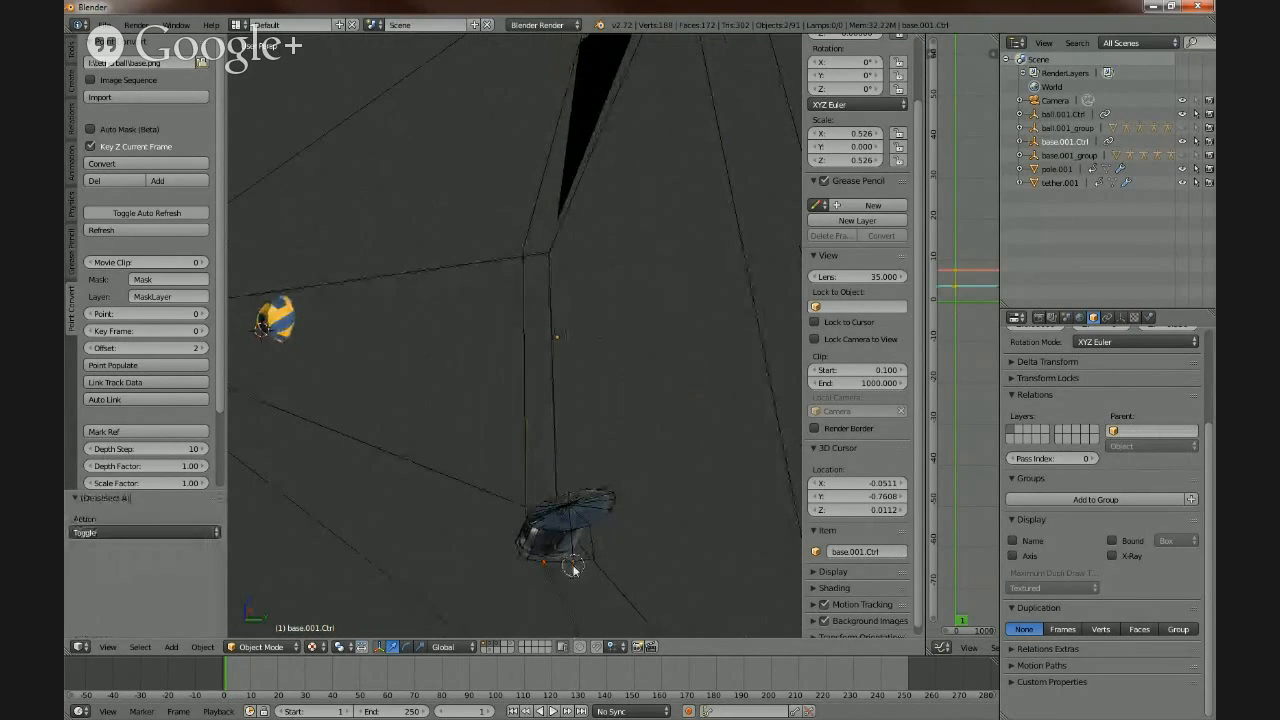
scroll(690, 509, up, 2)
middle_drag(690, 502, 700, 470)
scroll(706, 475, down, 3)
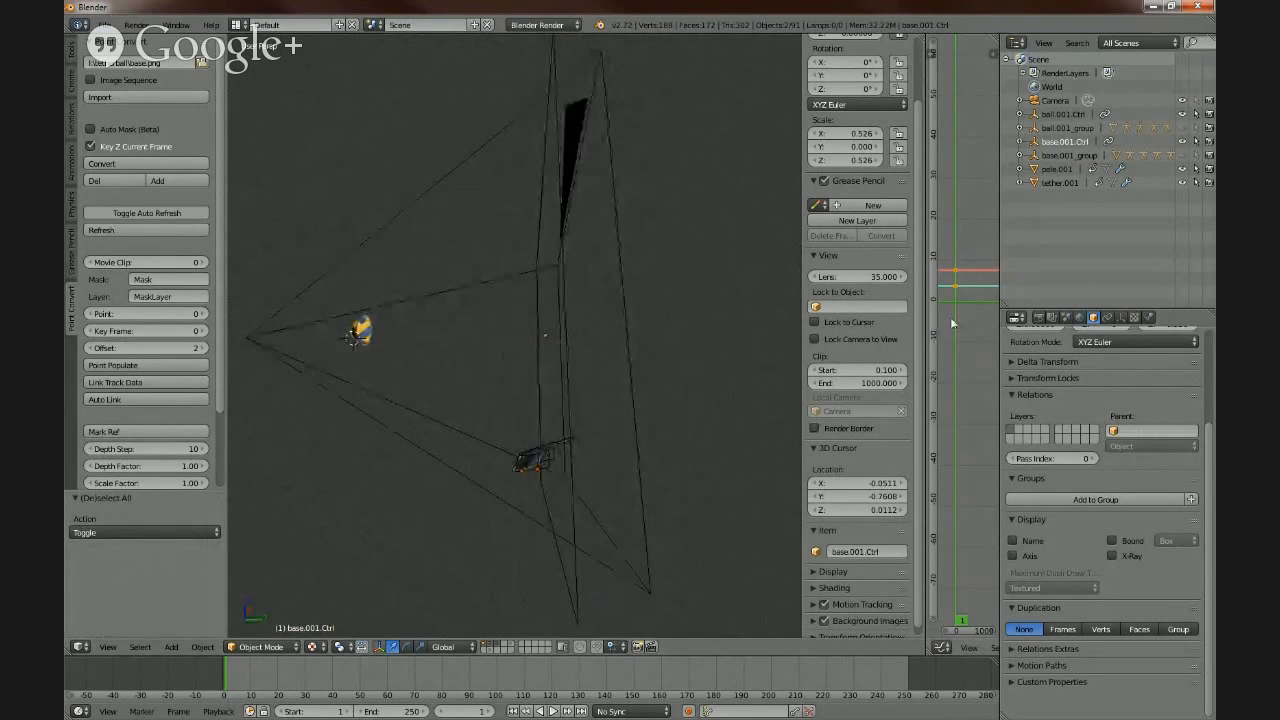
key(g)
key(y)
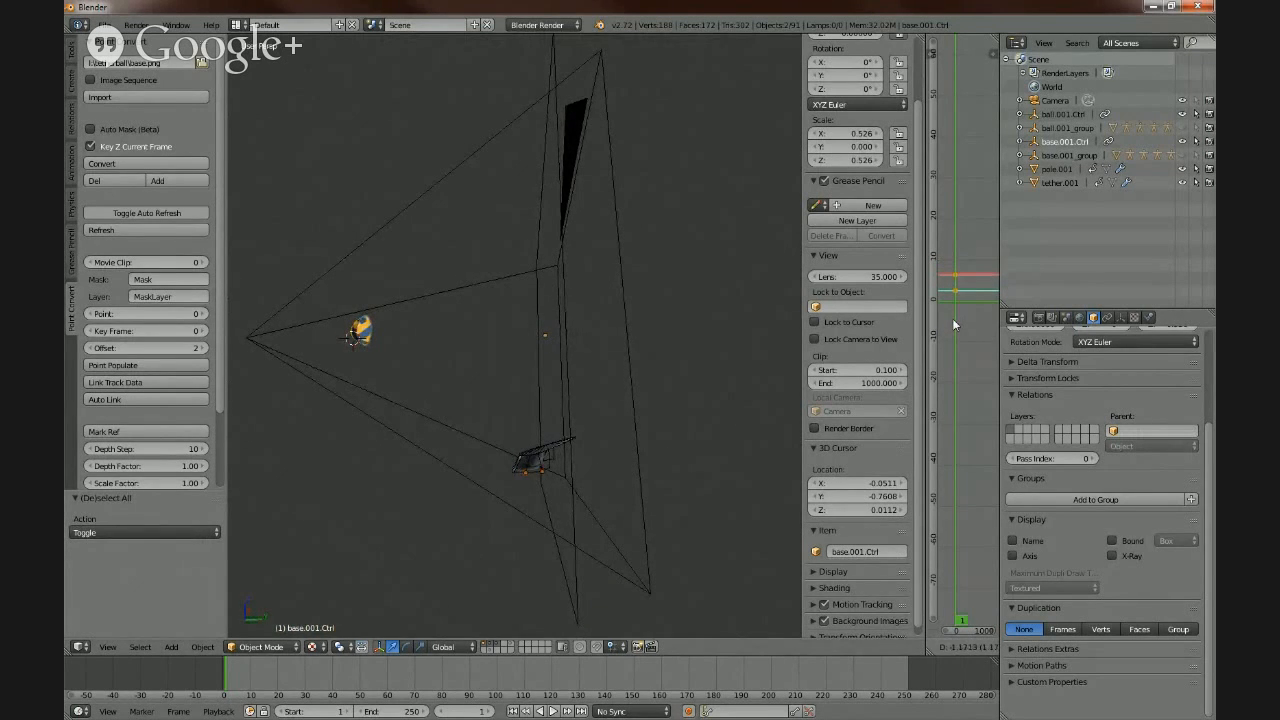
click(954, 325)
- Circle-select the single bottom-rim control point near base.001.CtrlPoint.019 and lower its depth curve by 0.669
middle_drag(520, 410, 646, 439)
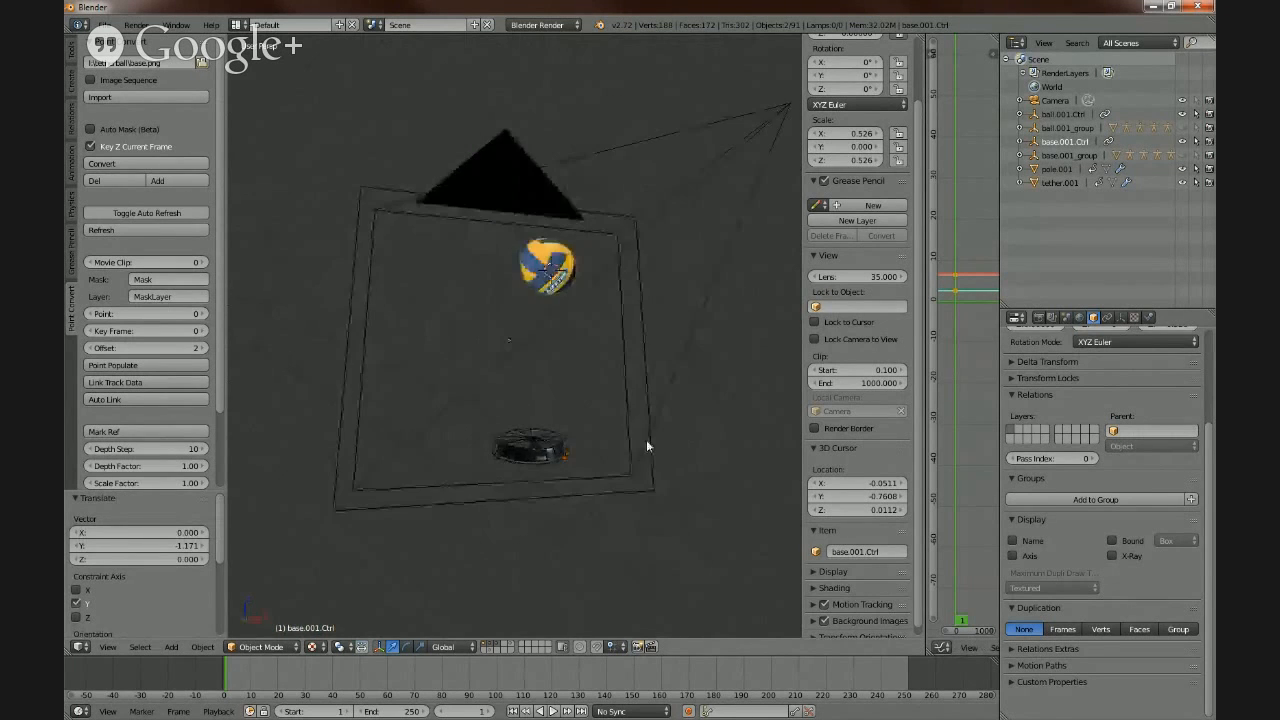
scroll(505, 478, up, 3)
middle_drag(505, 482, 586, 509)
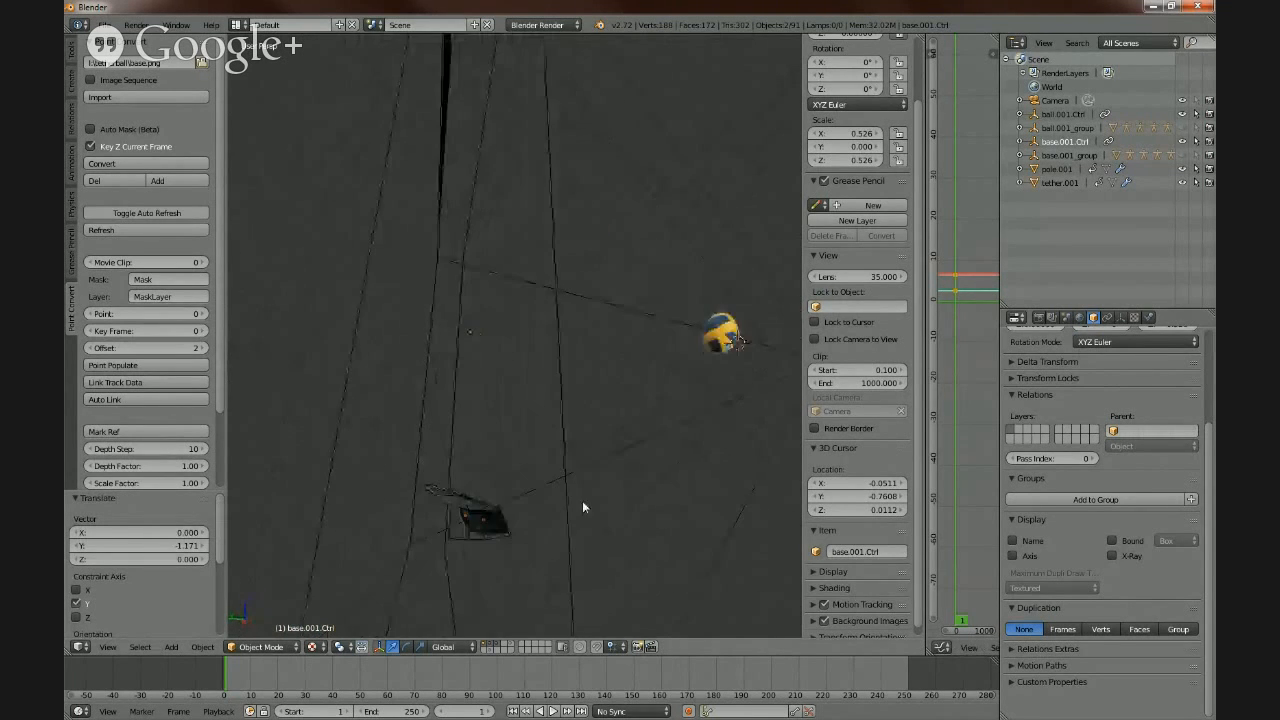
right_click(505, 538)
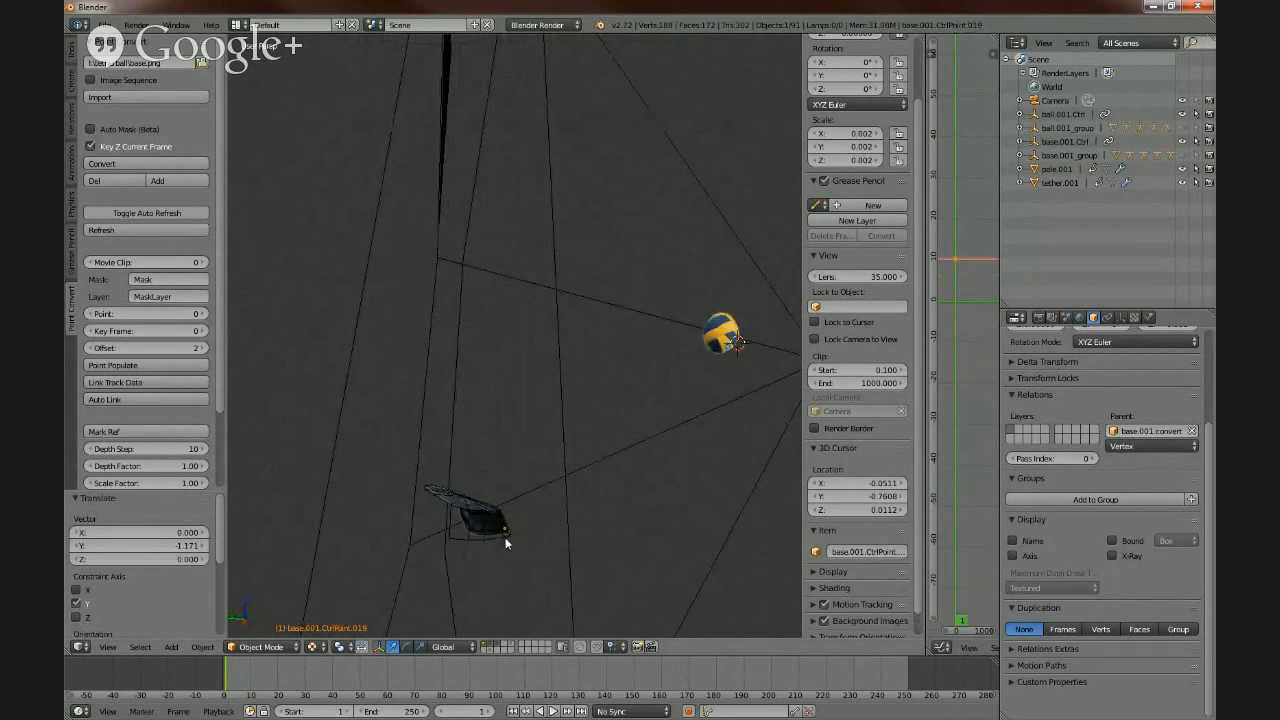
key(a)
key(c)
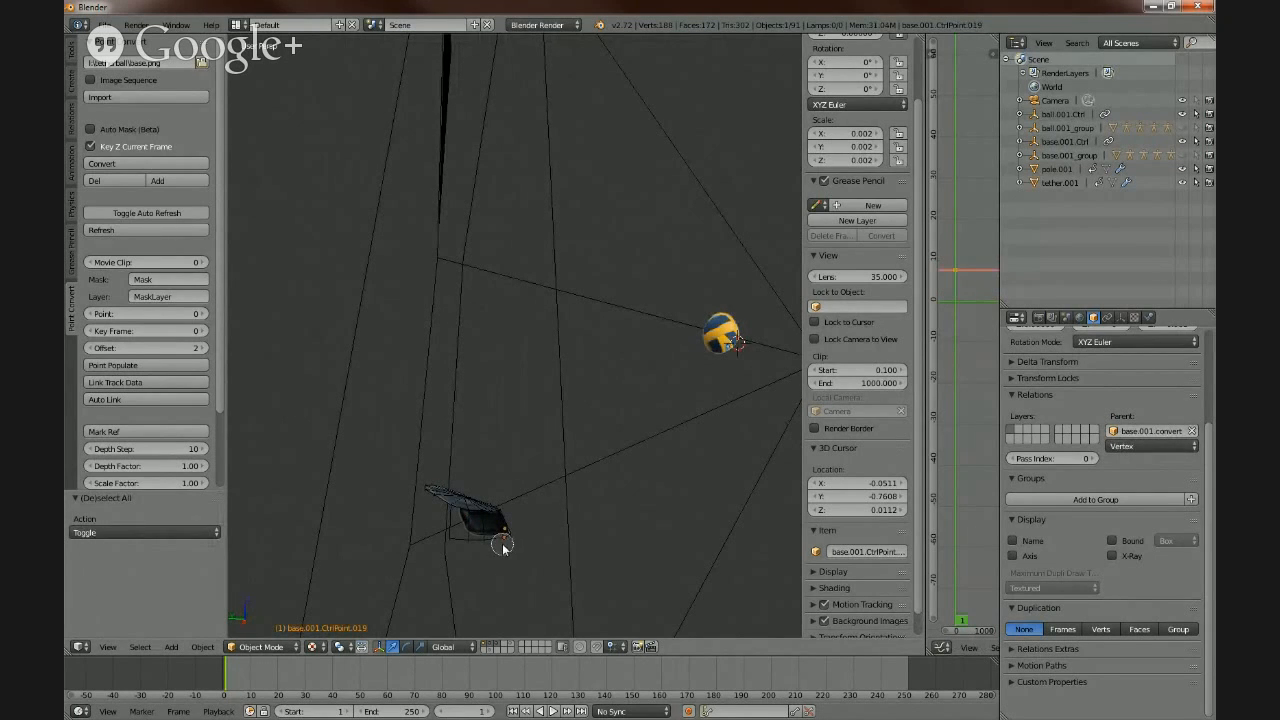
key(Escape)
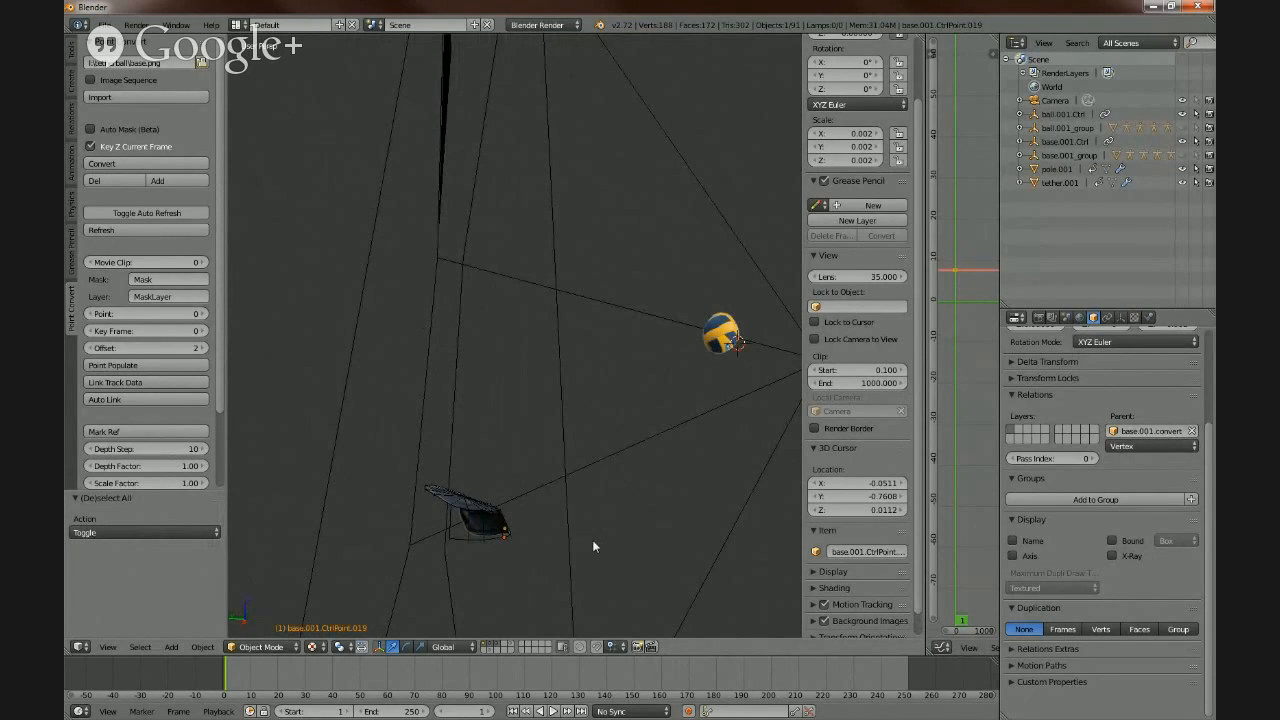
key(g)
click(967, 309)
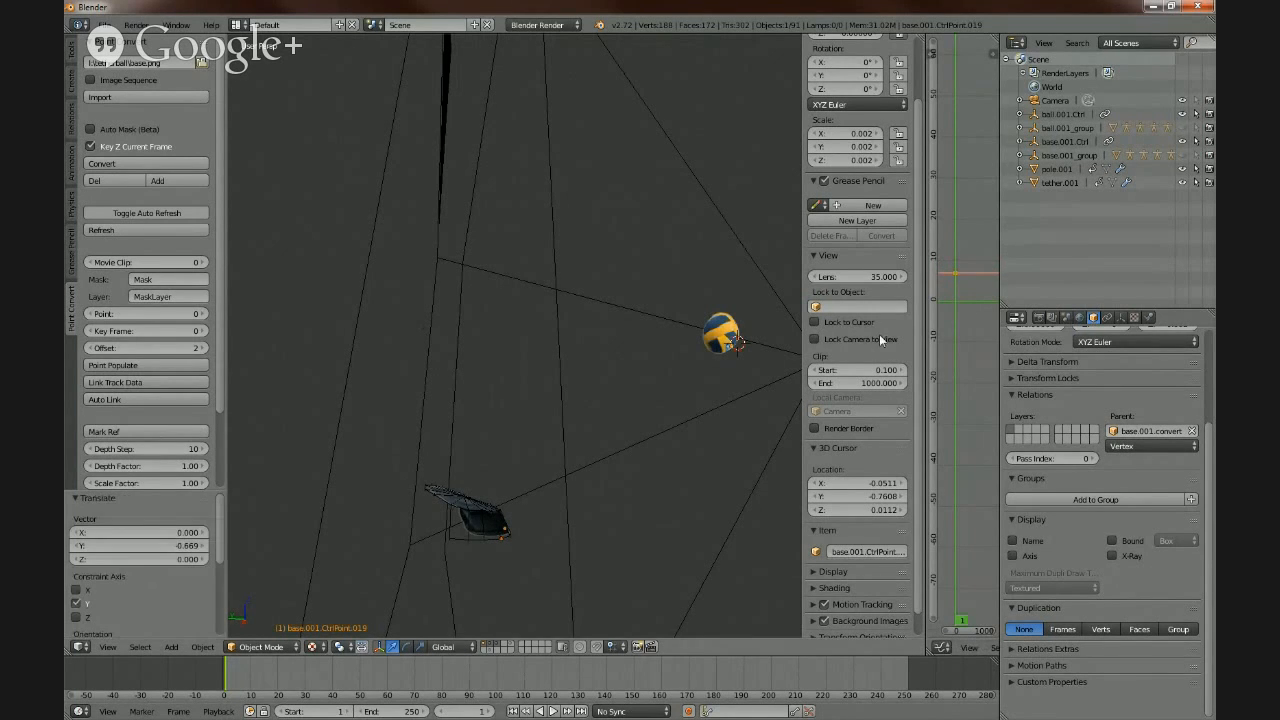
- Circle-select one more front bottom-rim control point, lower its depth curve by 0.837, and deselect everything in camera view
middle_drag(665, 495, 331, 498)
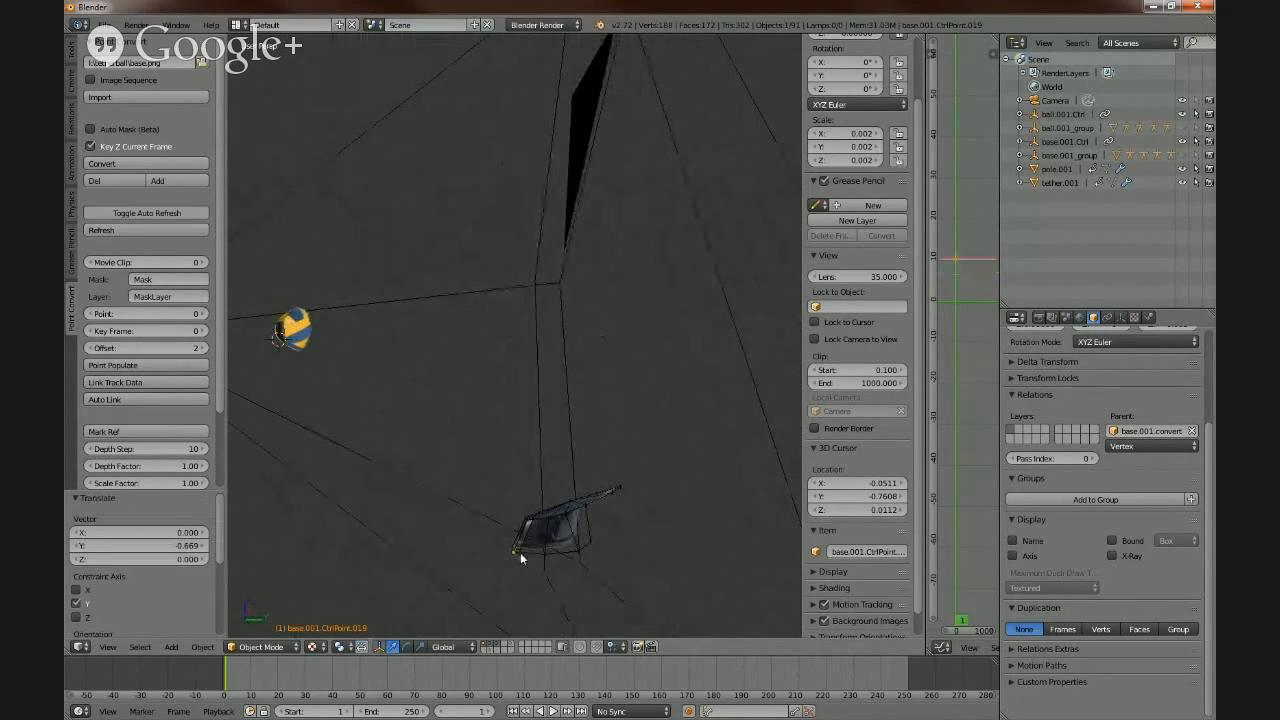
key(a)
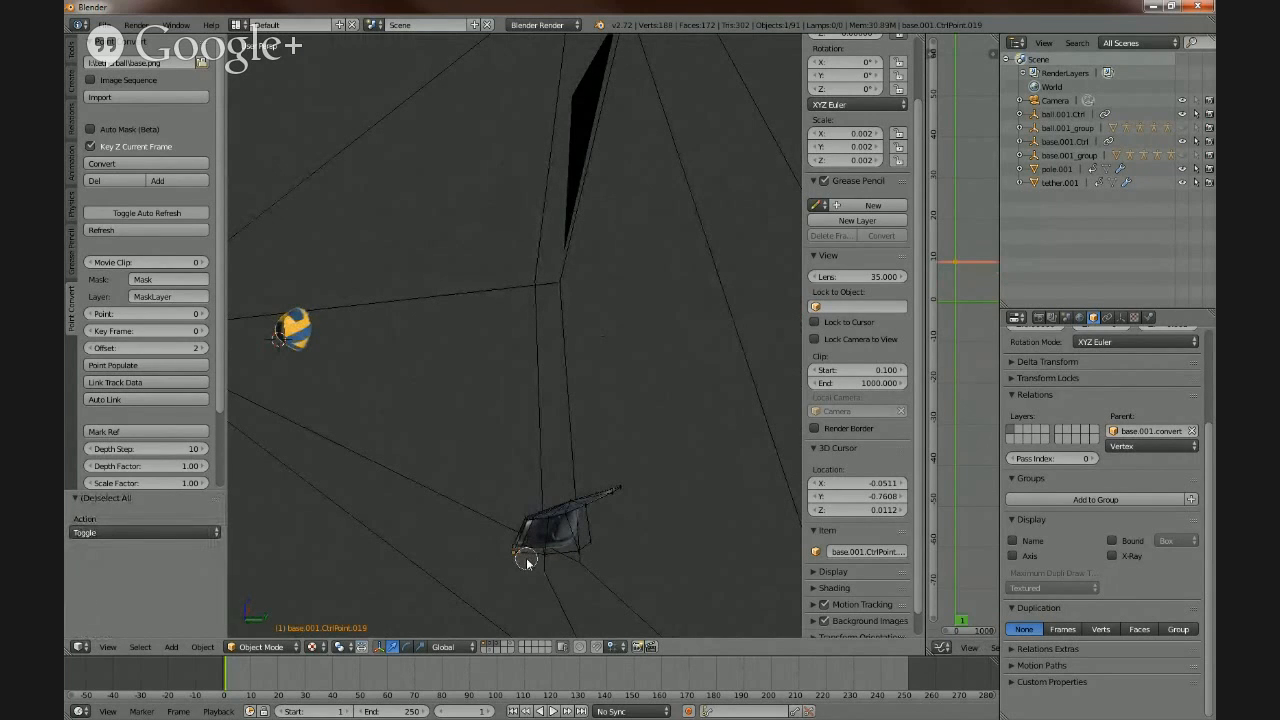
key(g)
click(965, 343)
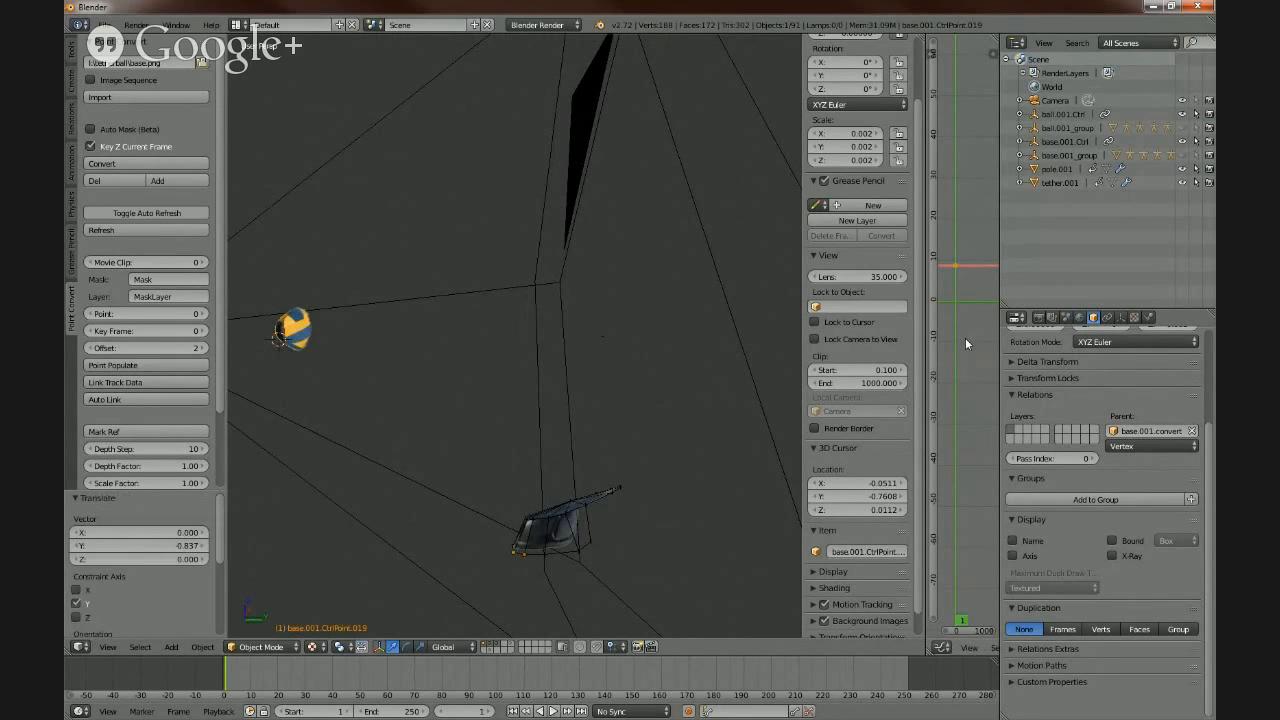
mouse_move(518, 506)
middle_down()
mouse_move(638, 540)
mouse_move(729, 517)
mouse_move(810, 520)
mouse_move(722, 511)
mouse_move(677, 437)
mouse_move(451, 529)
mouse_move(371, 509)
mouse_move(421, 442)
mouse_move(525, 441)
mouse_move(530, 473)
mouse_move(566, 486)
middle_up()
key(KP_0)
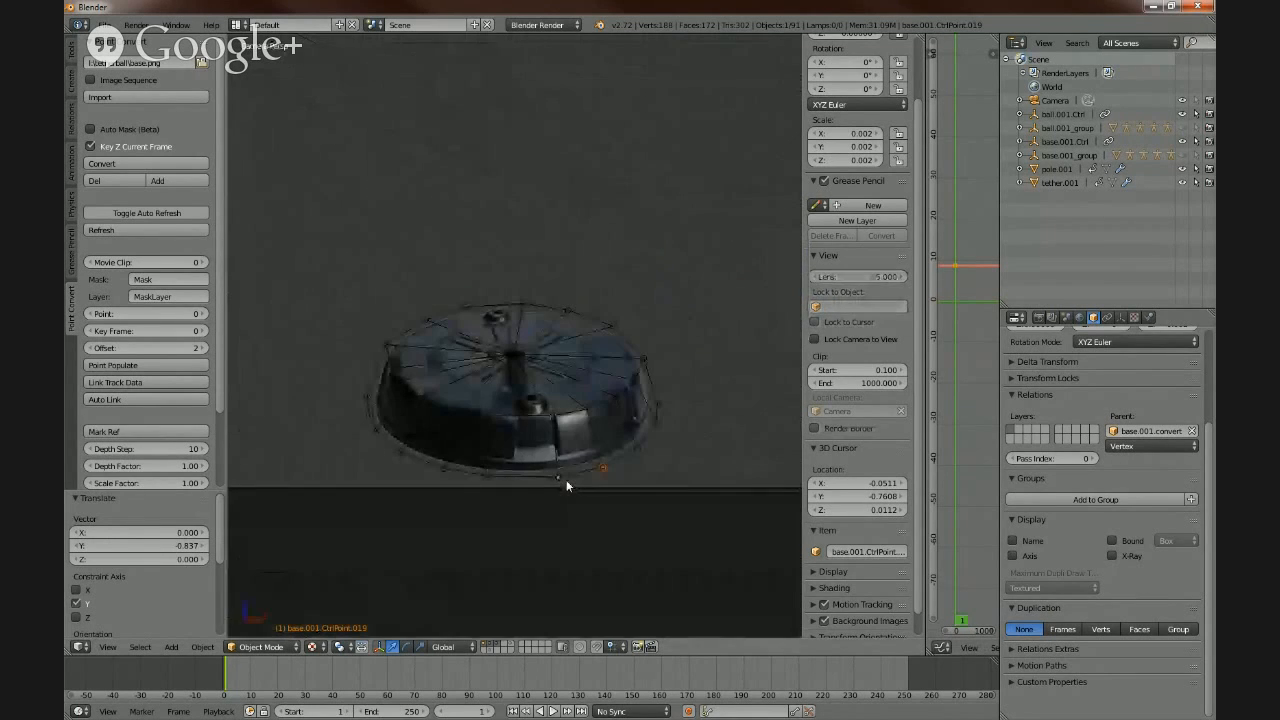
key(a)
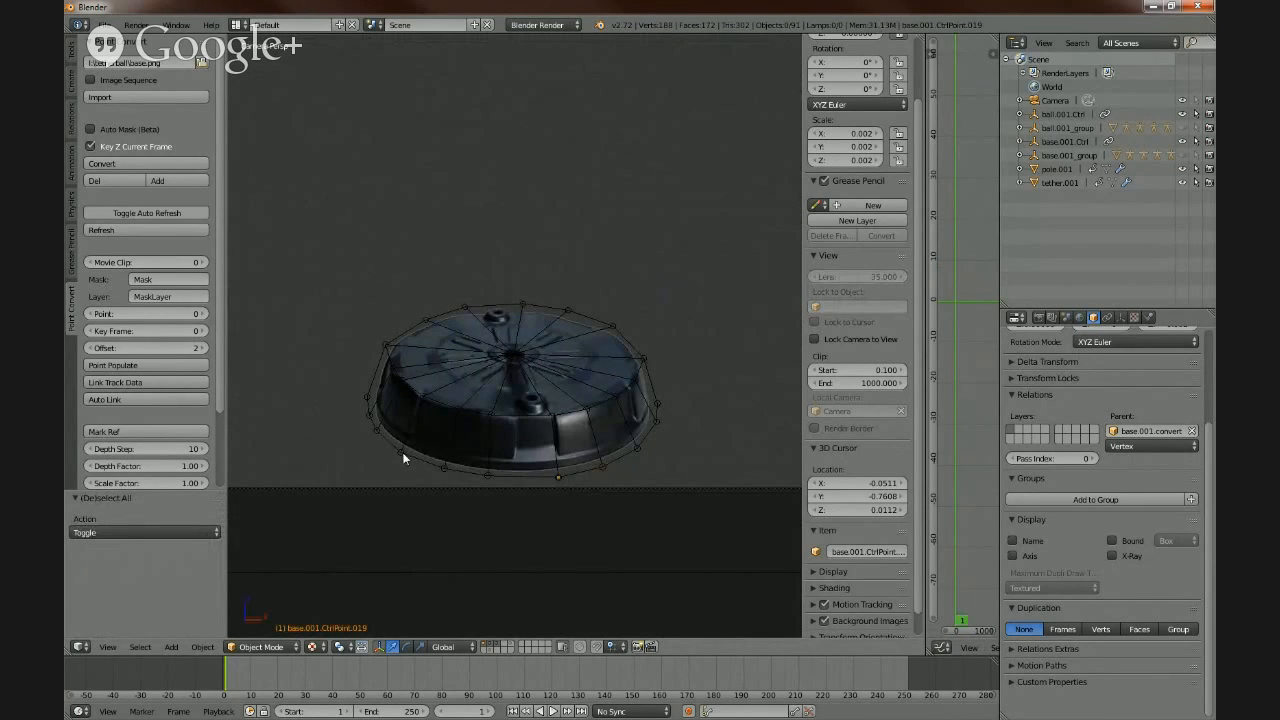
- Circle-select the six front control points along the base's bottom rim, lower their depth curves slightly together, and deselect everything
mouse_move(404, 455)
mouse_down()
mouse_move(614, 479)
mouse_move(518, 479)
mouse_move(634, 457)
mouse_up()
right_click(634, 460)
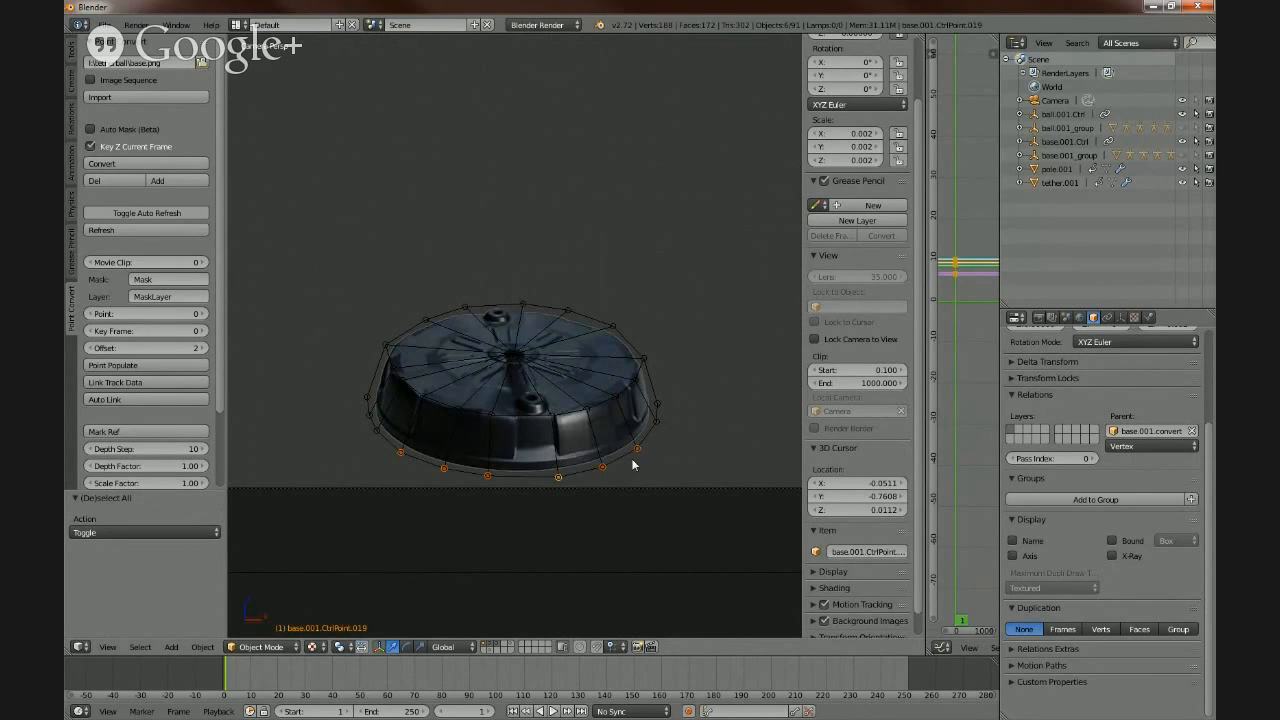
middle_drag(360, 517, 508, 486)
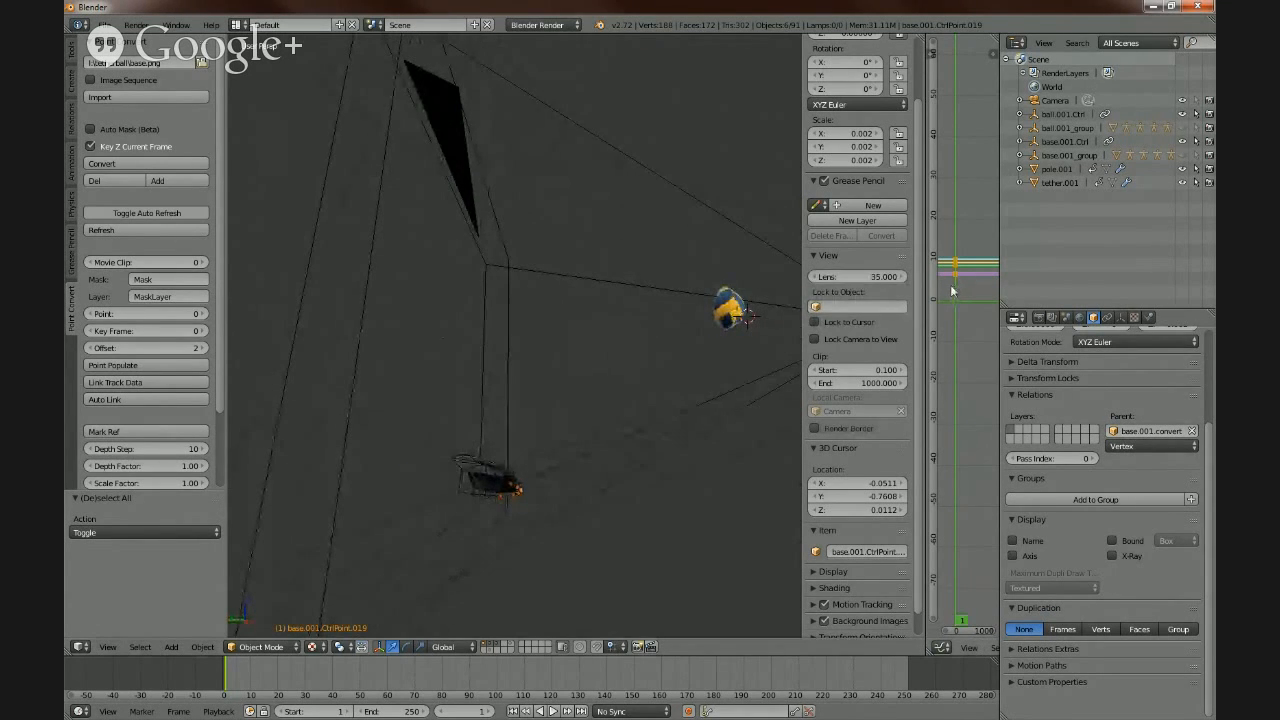
key(g)
key(y)
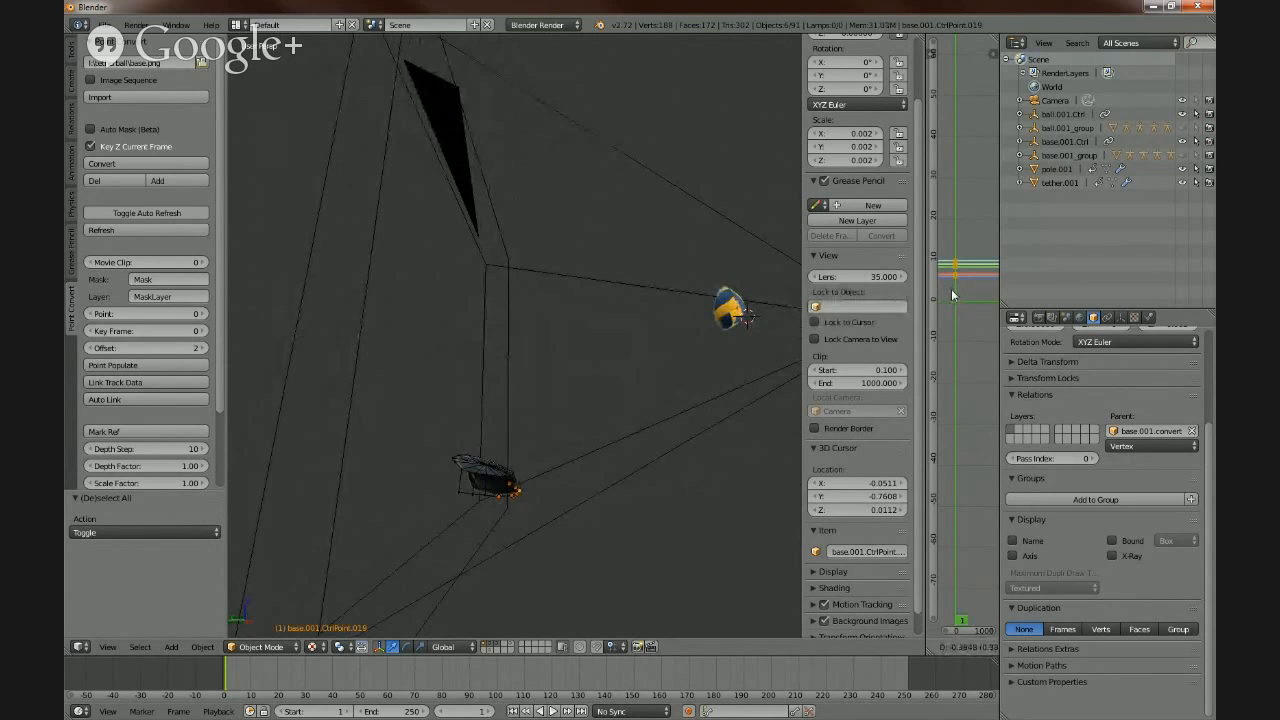
click(953, 296)
middle_drag(613, 514, 474, 464)
scroll(614, 515, down, 4)
key(a)
- Select base.001.Ctrl with all the base's control points, move them to layer 13, and clear the selection
scroll(346, 557, up, 4)
scroll(474, 464, up, 3)
scroll(474, 464, down, 3)
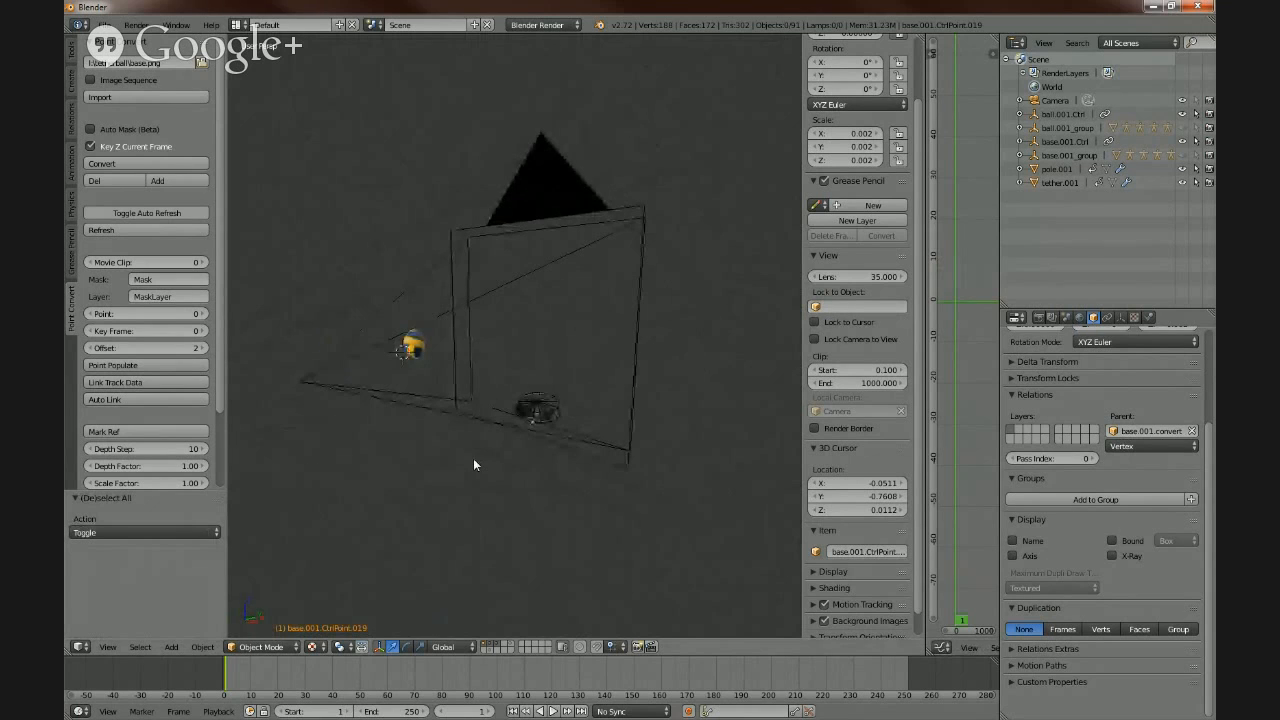
middle_drag(637, 400, 557, 462)
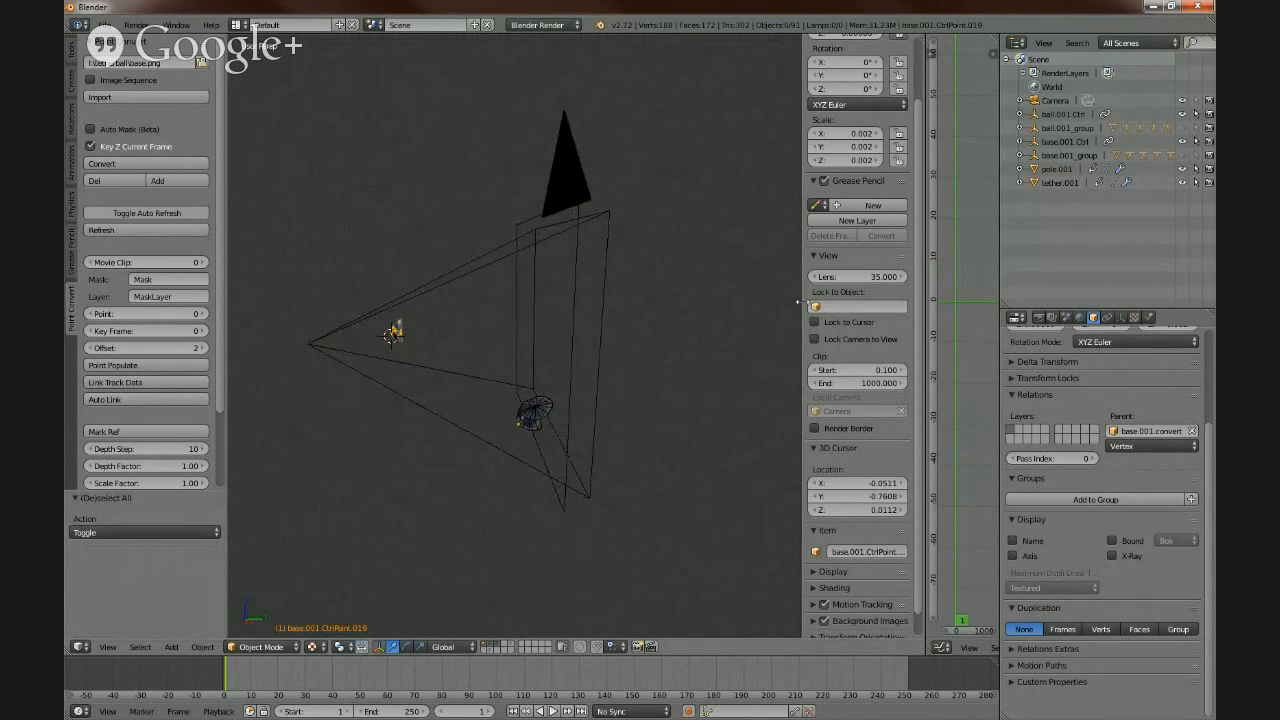
key(a)
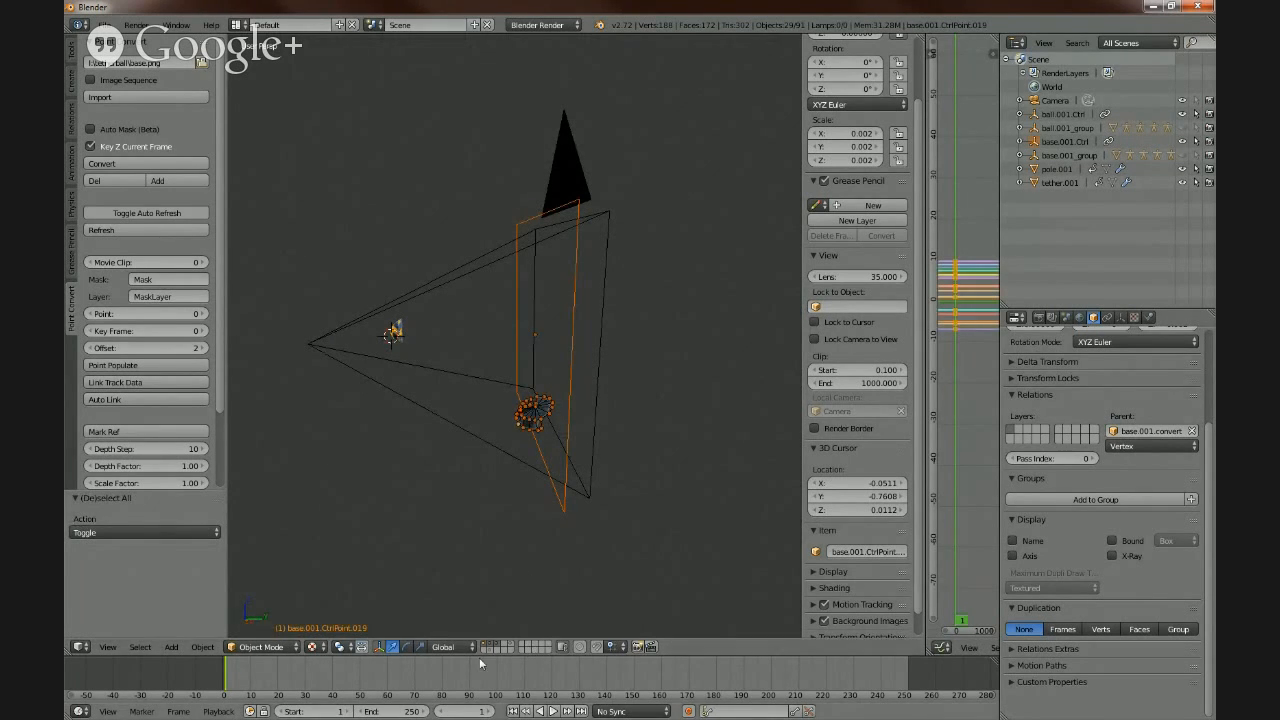
middle_drag(460, 590, 541, 544)
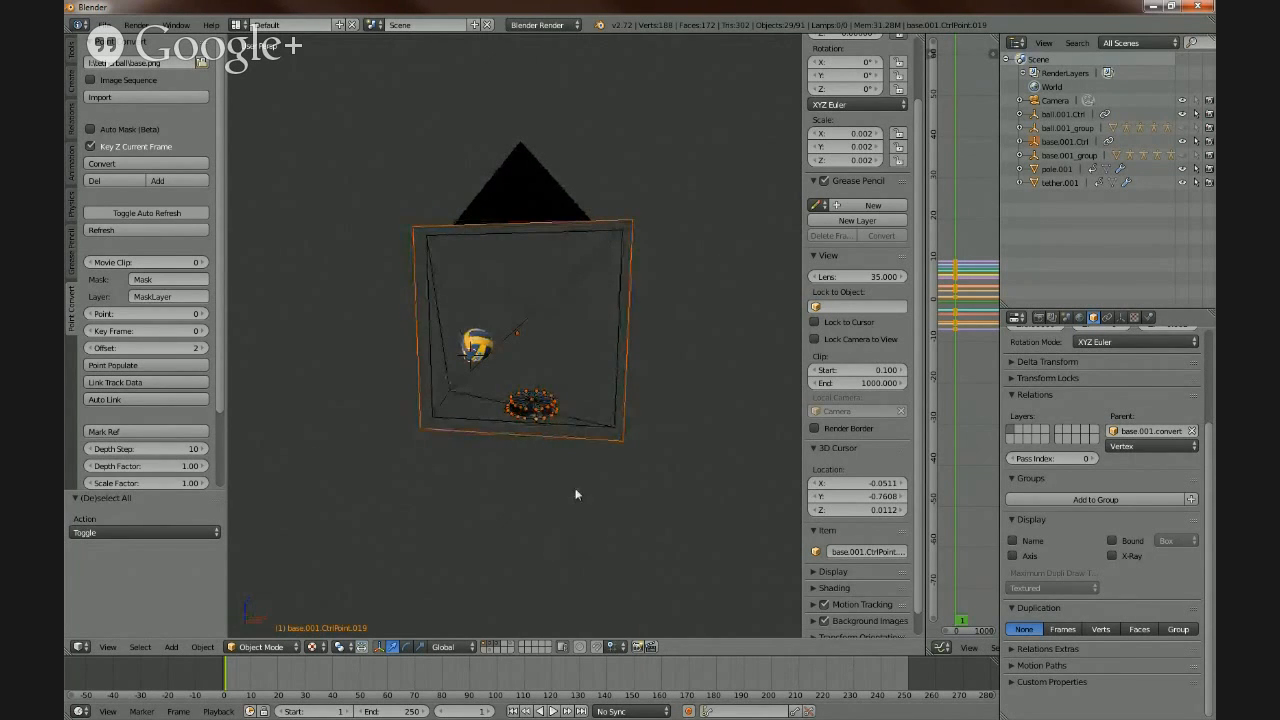
middle_drag(691, 605, 574, 594)
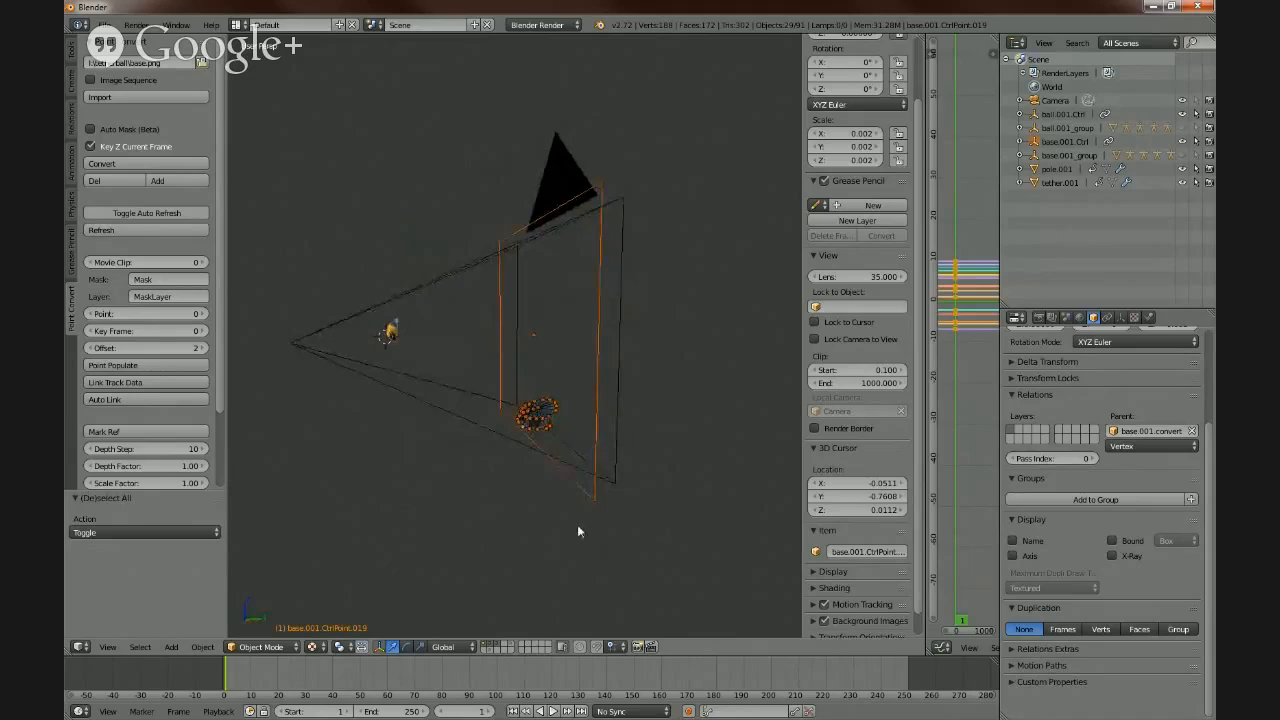
middle_drag(580, 531, 577, 540)
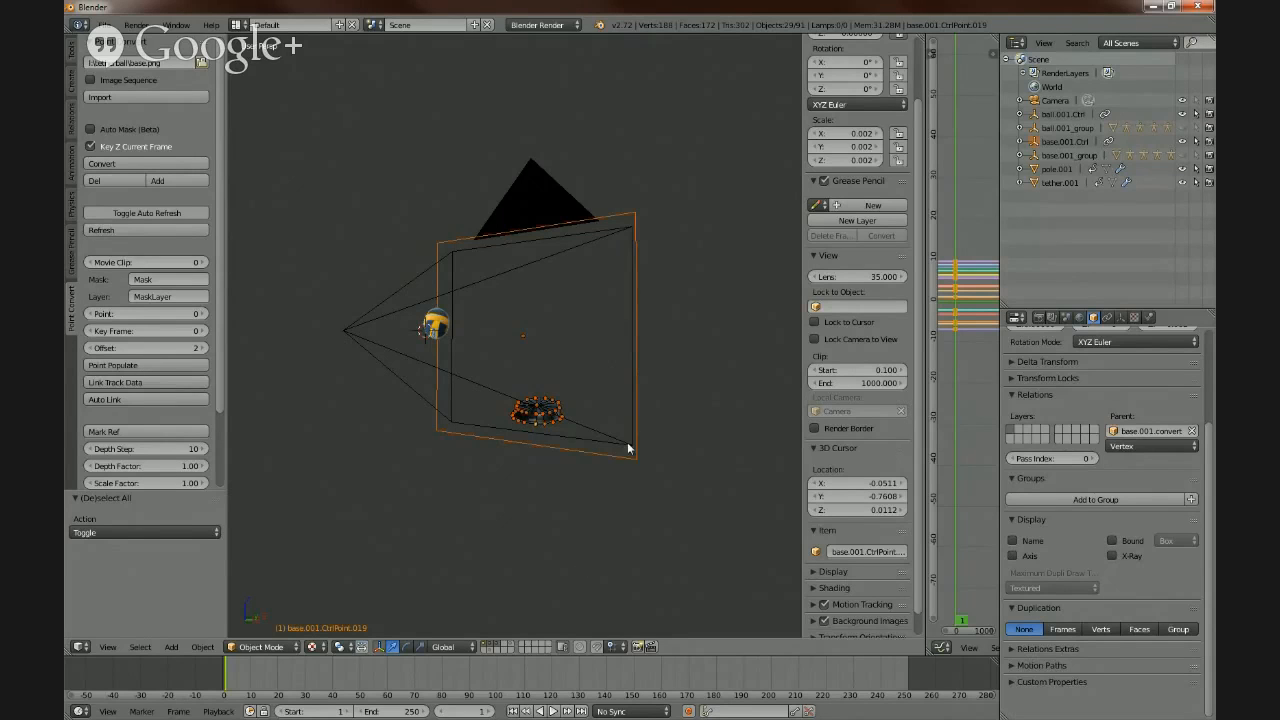
key(m)
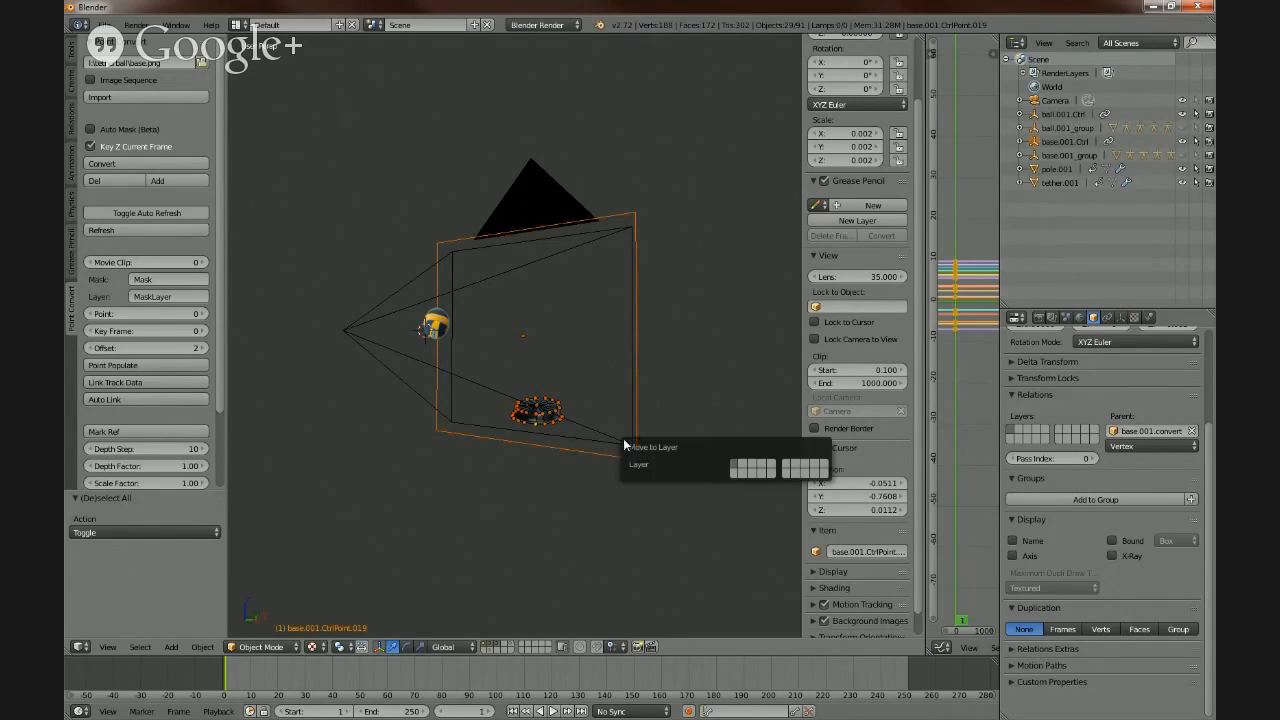
click(751, 471)
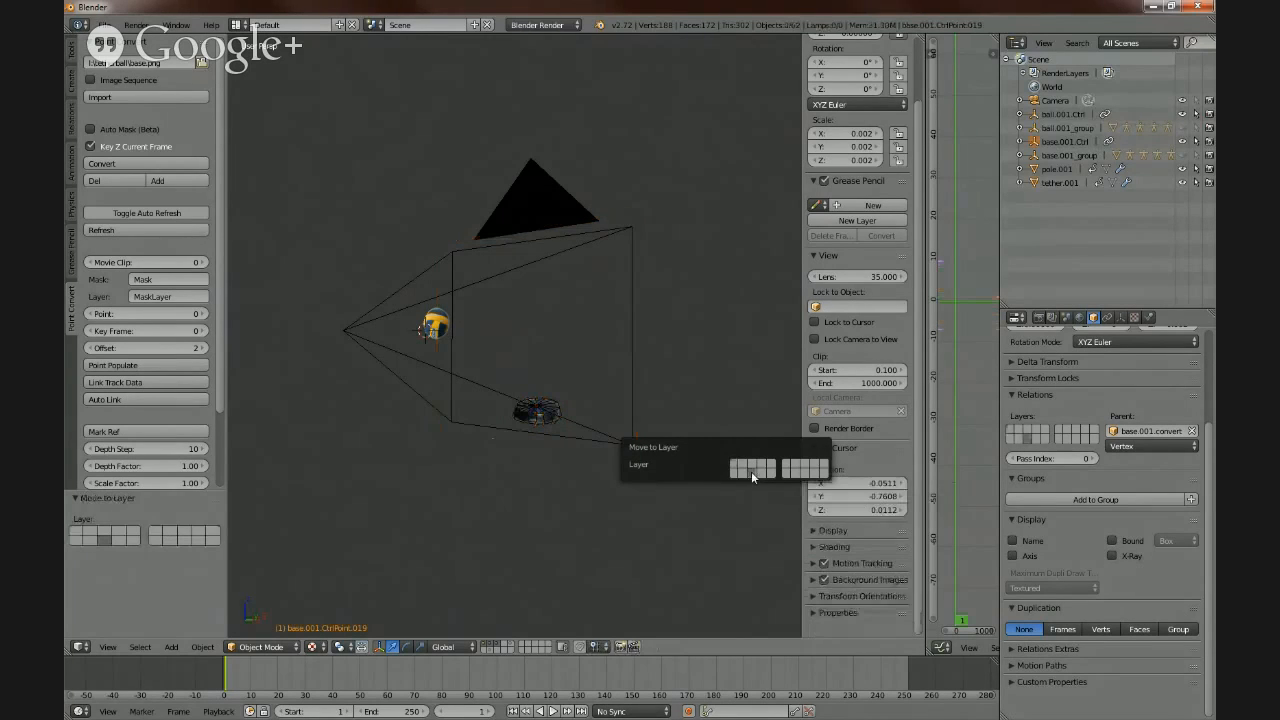
middle_drag(643, 500, 554, 520)
key(a)
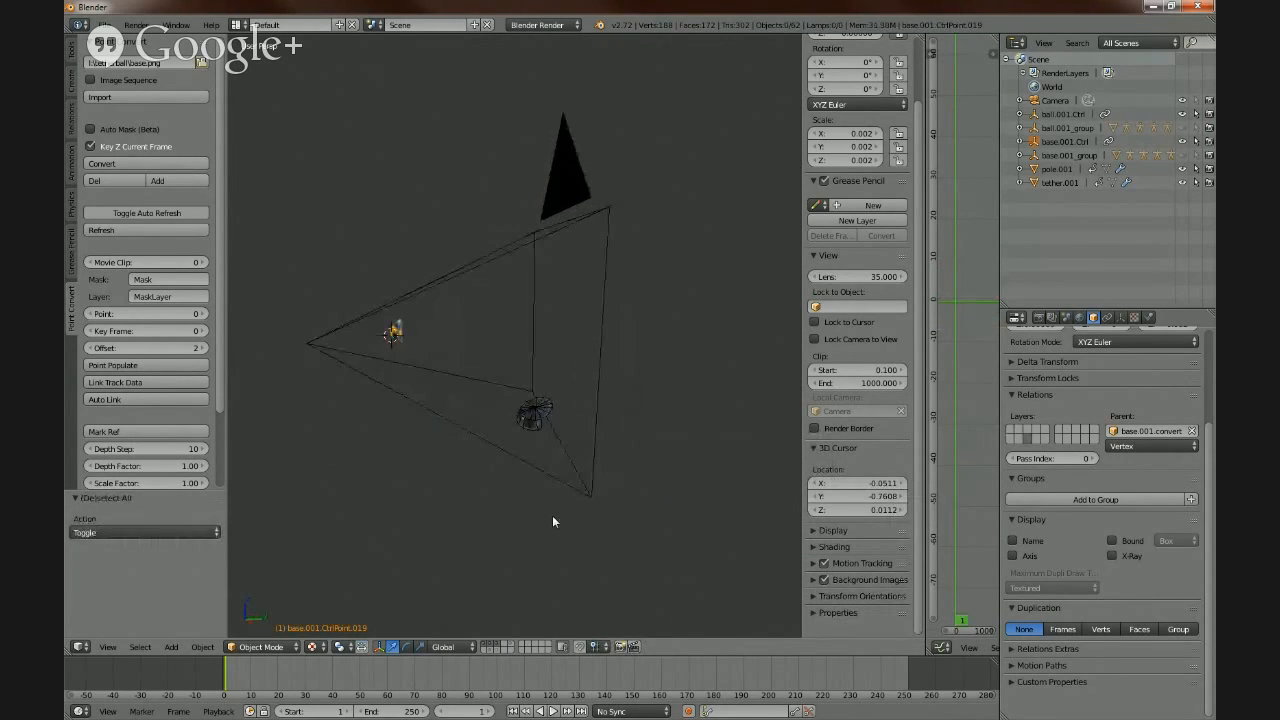
- Switch between the scene layers to compare the base mesh with its control points, and deselect all objects
shift+click(489, 650)
click(496, 648)
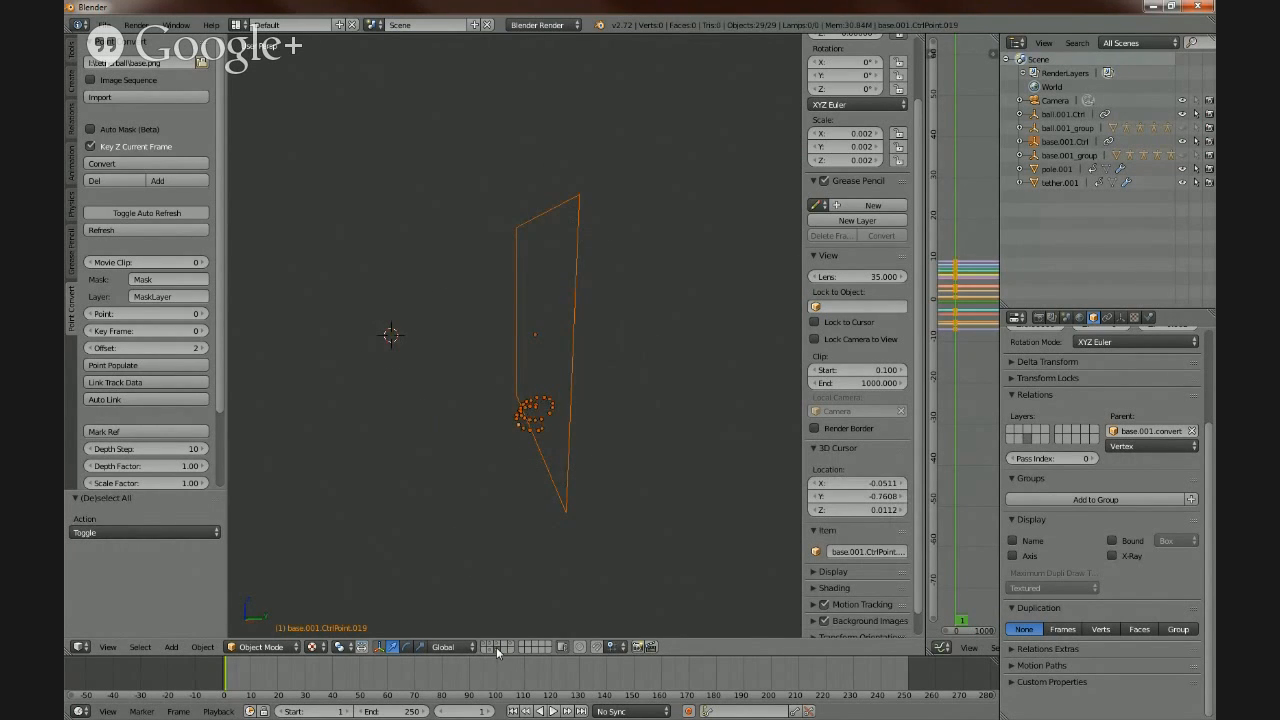
click(497, 647)
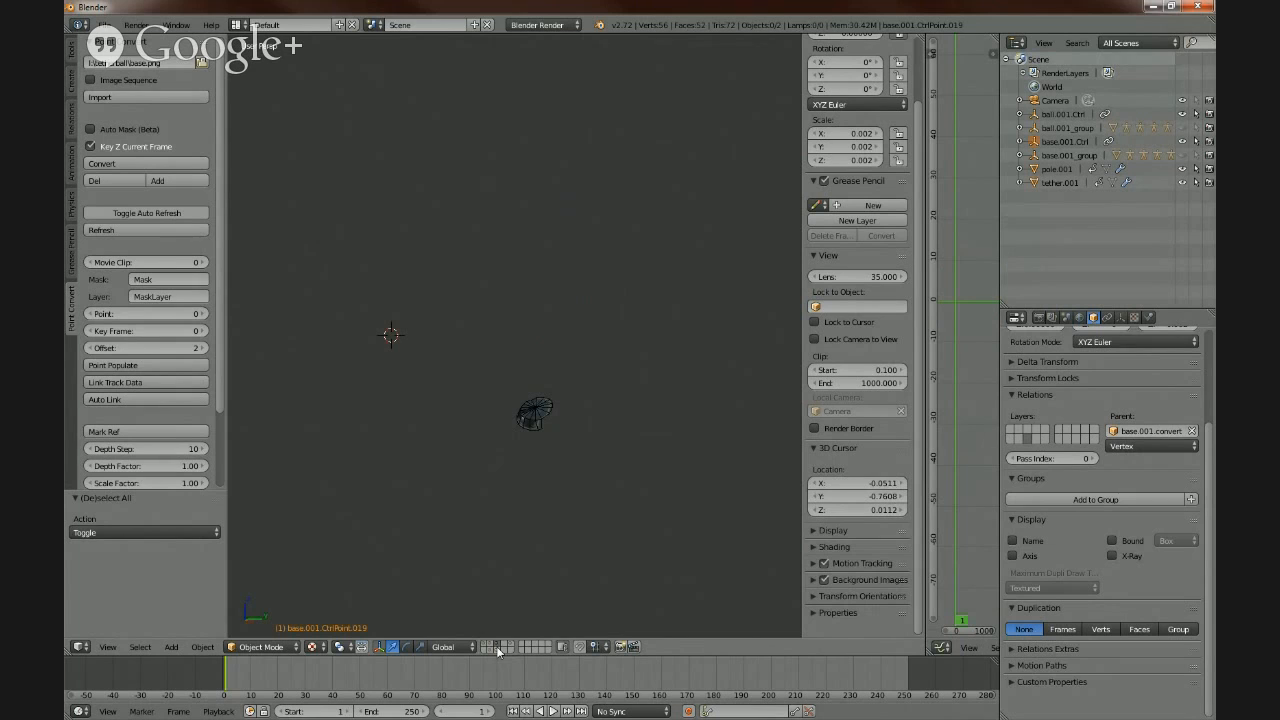
shift+click(496, 648)
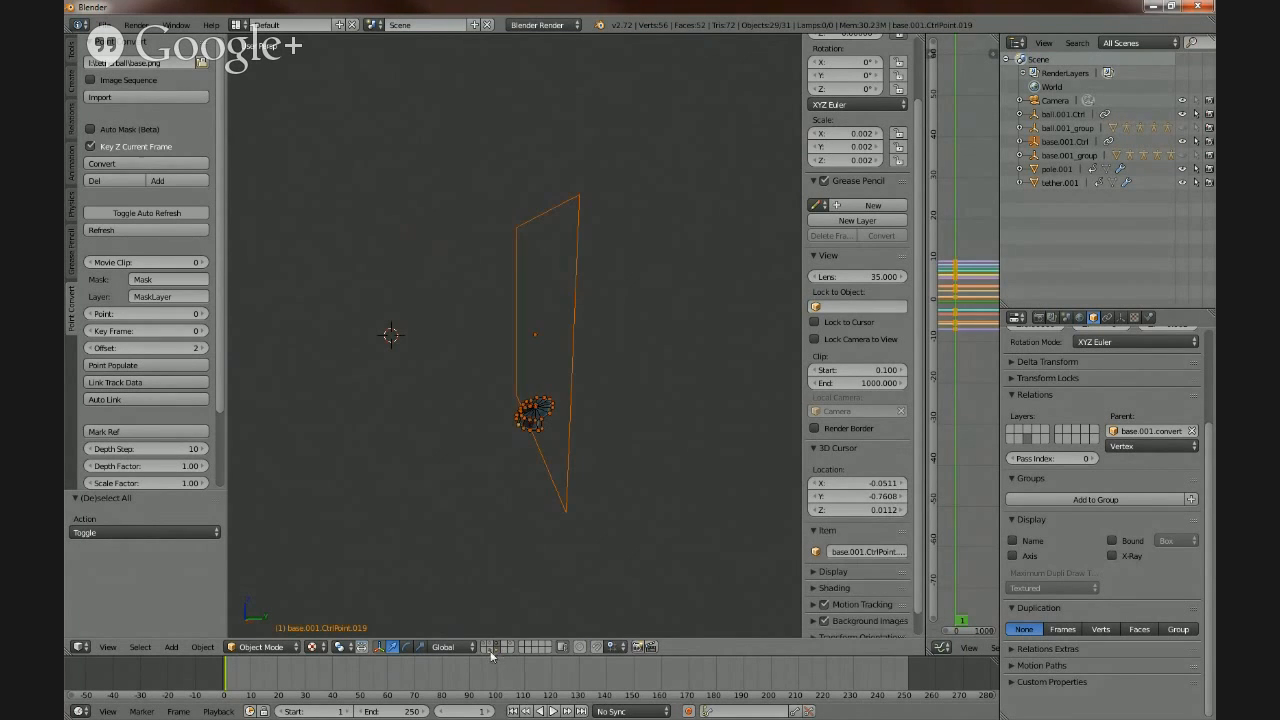
click(497, 647)
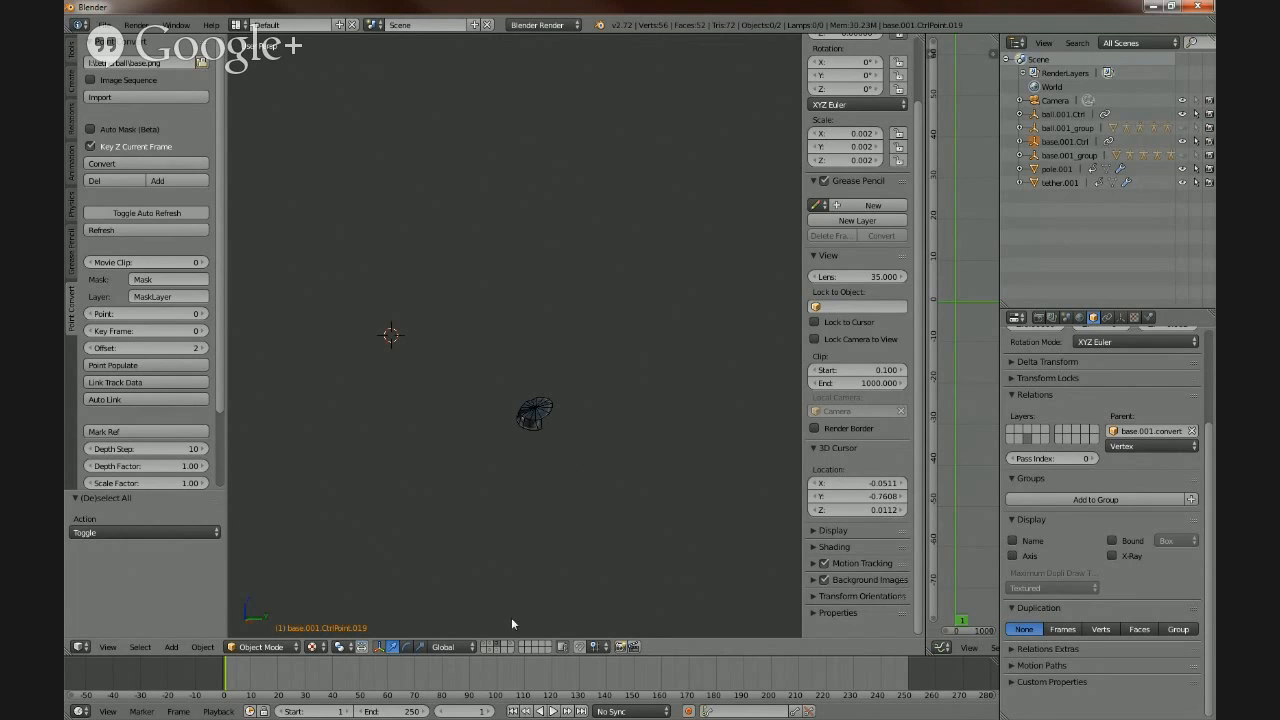
shift+click(497, 648)
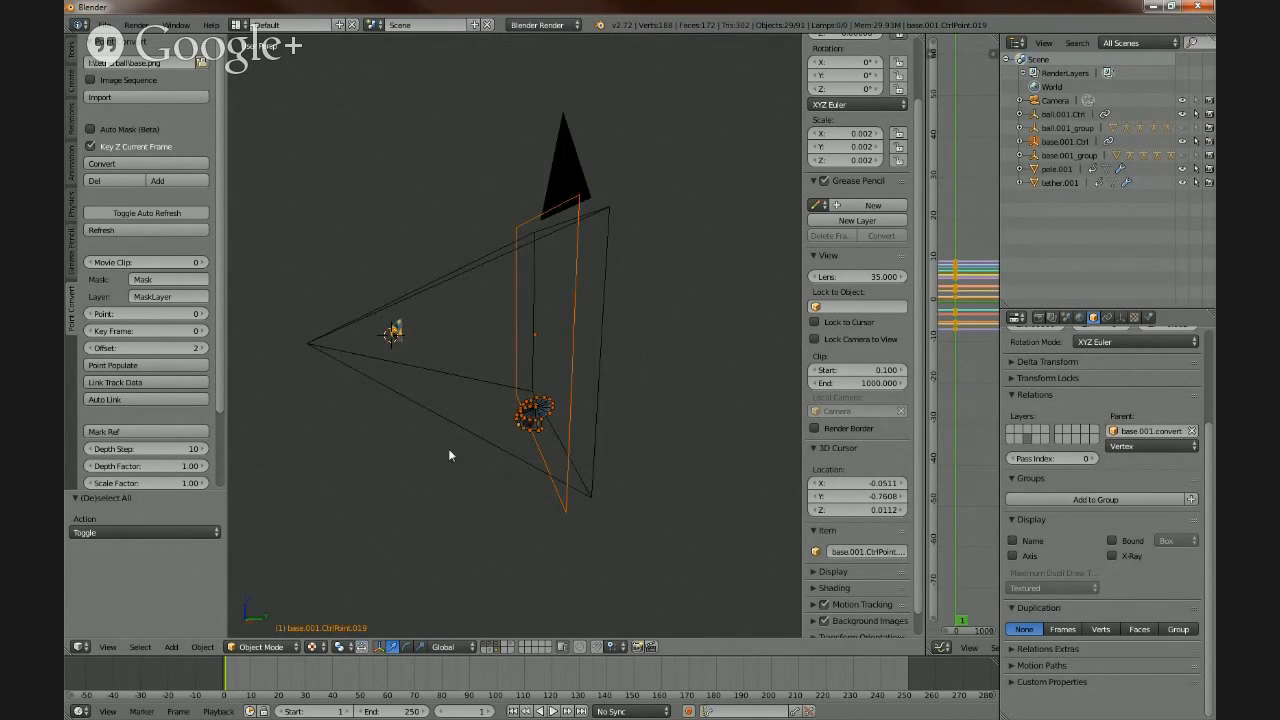
middle_drag(449, 450, 517, 473)
scroll(561, 462, up, 2)
key(a)
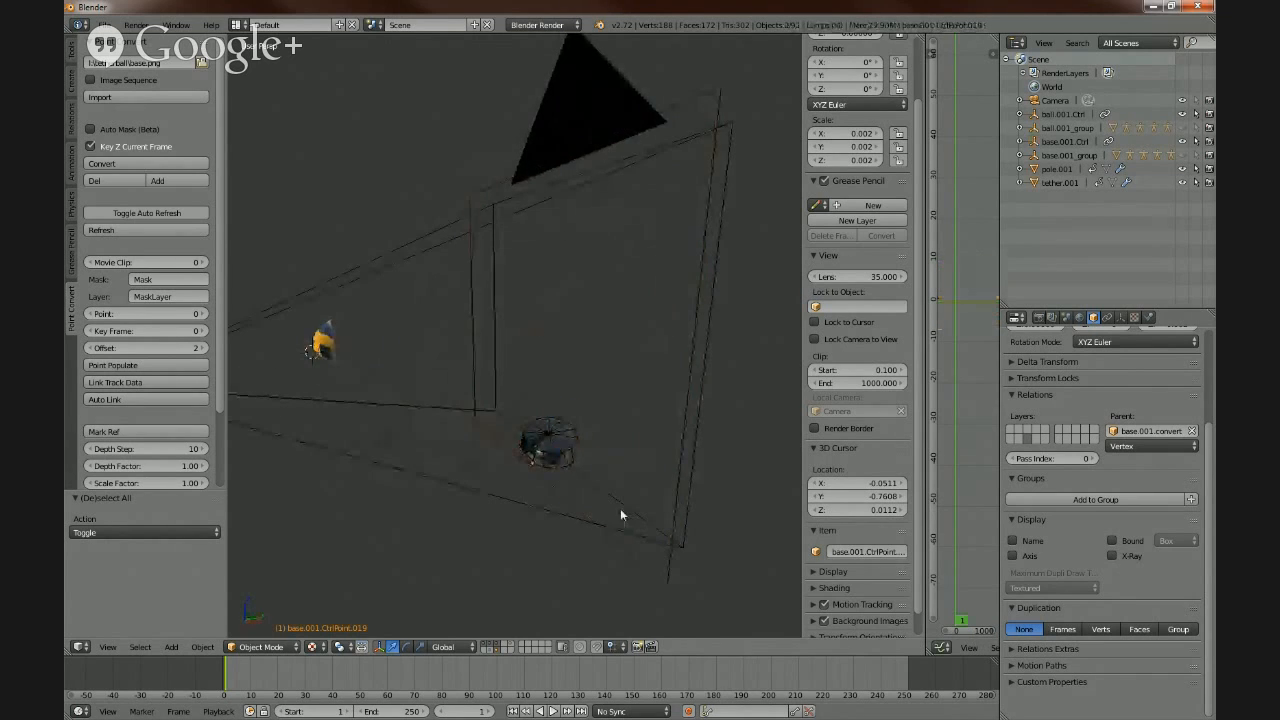
mouse_move(620, 515)
middle_down()
mouse_move(543, 480)
mouse_move(625, 503)
middle_up()
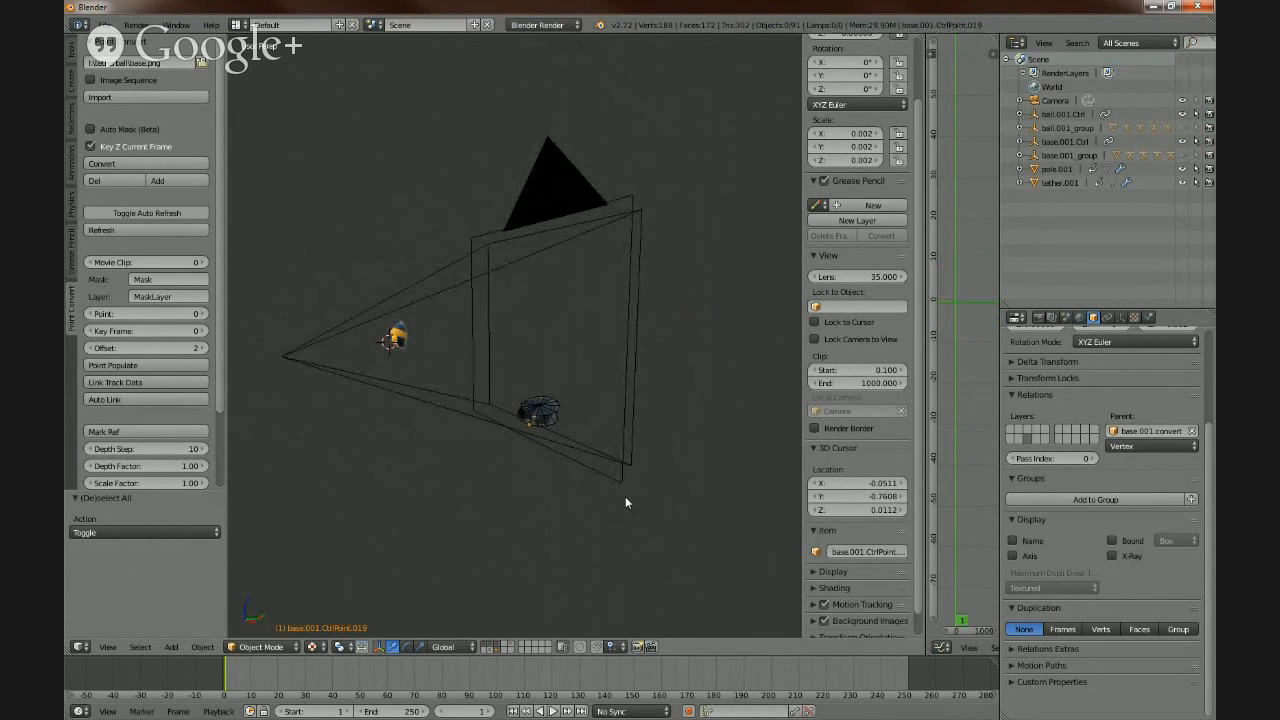
- Look through the point objects and convert mesh inside base.001_group in the scene hierarchy
click(1020, 142)
click(1020, 142)
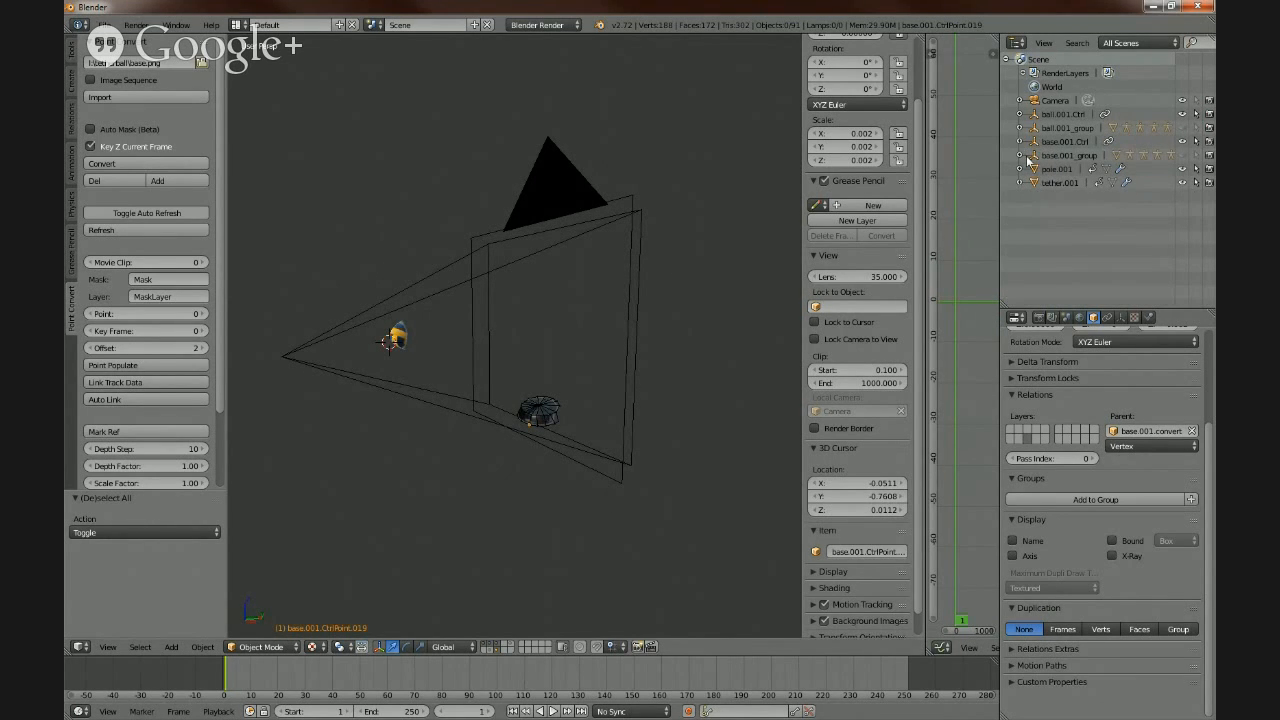
click(1020, 155)
scroll(1150, 240, down, 5)
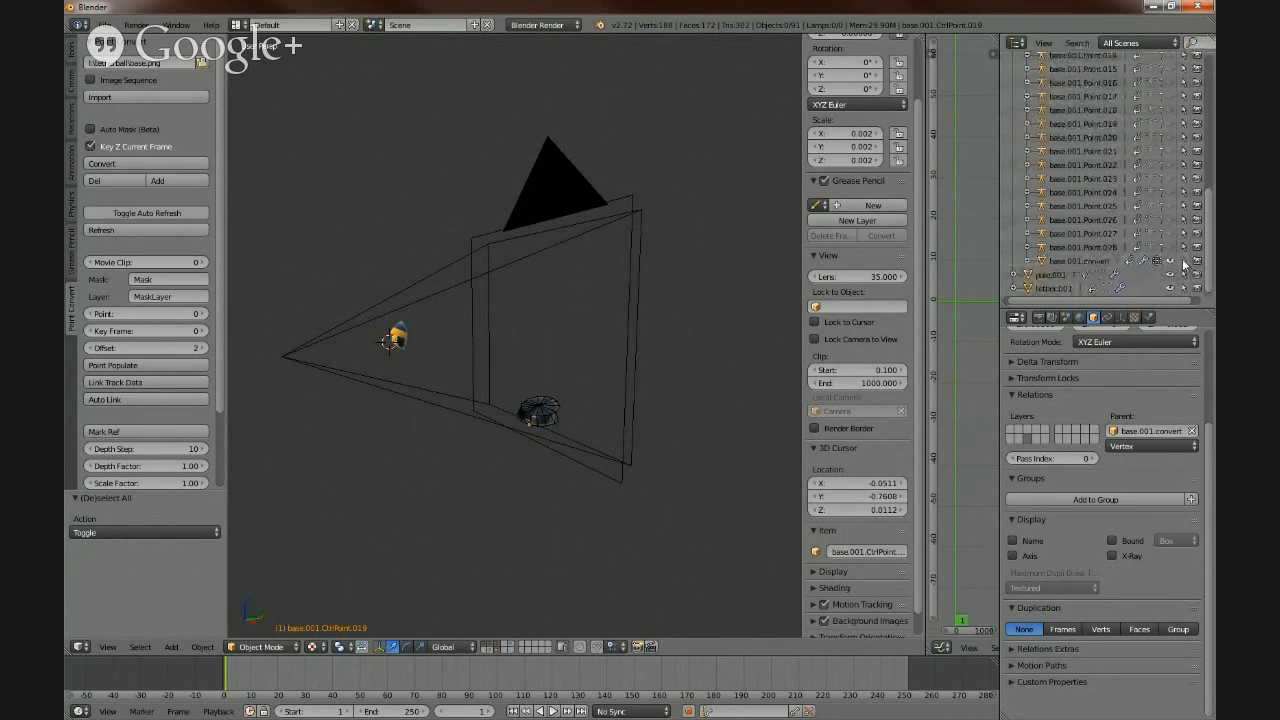
scroll(1113, 230, up, 5)
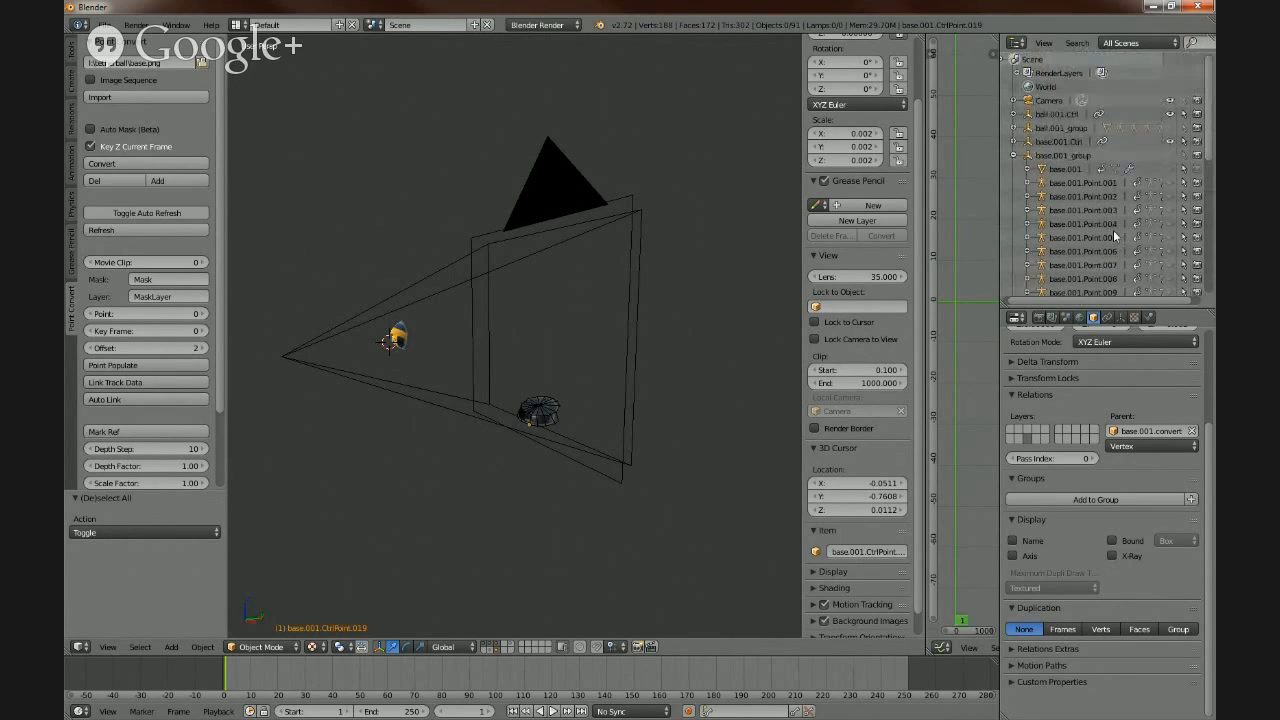
click(1017, 156)
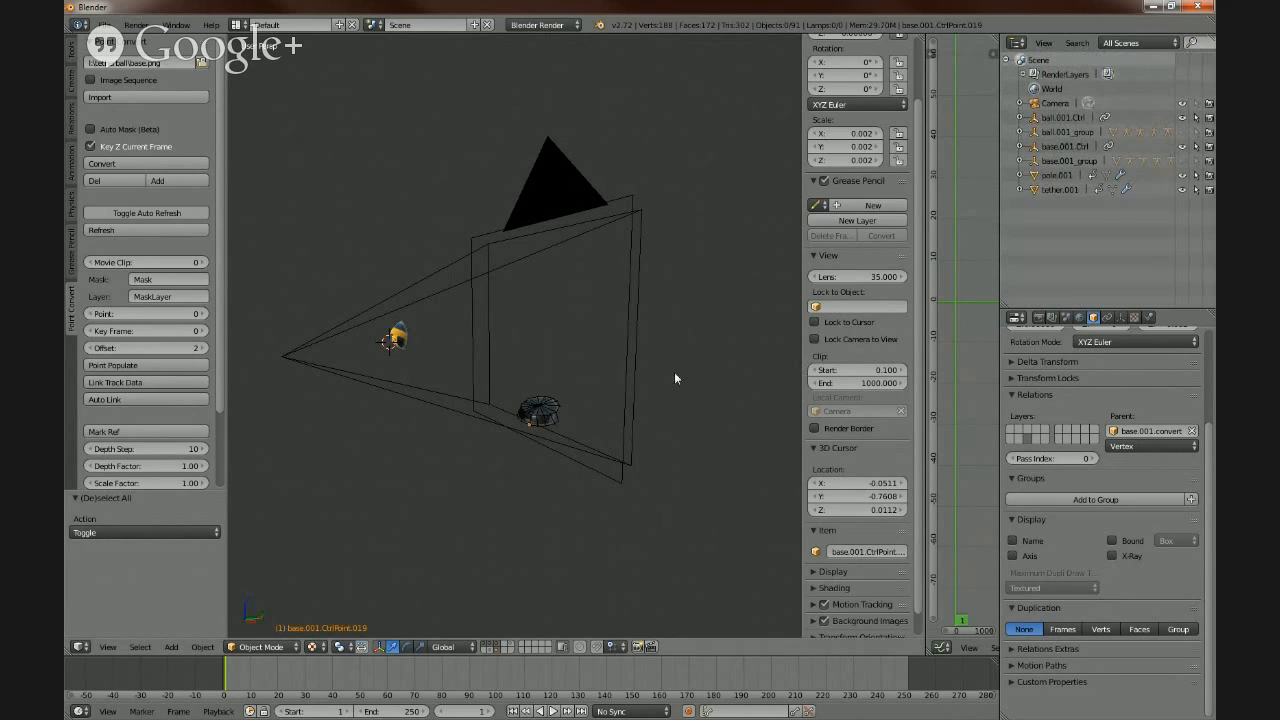
- Select the base.001.convert mesh and subdivide its Multires modifier five times
right_click(546, 425)
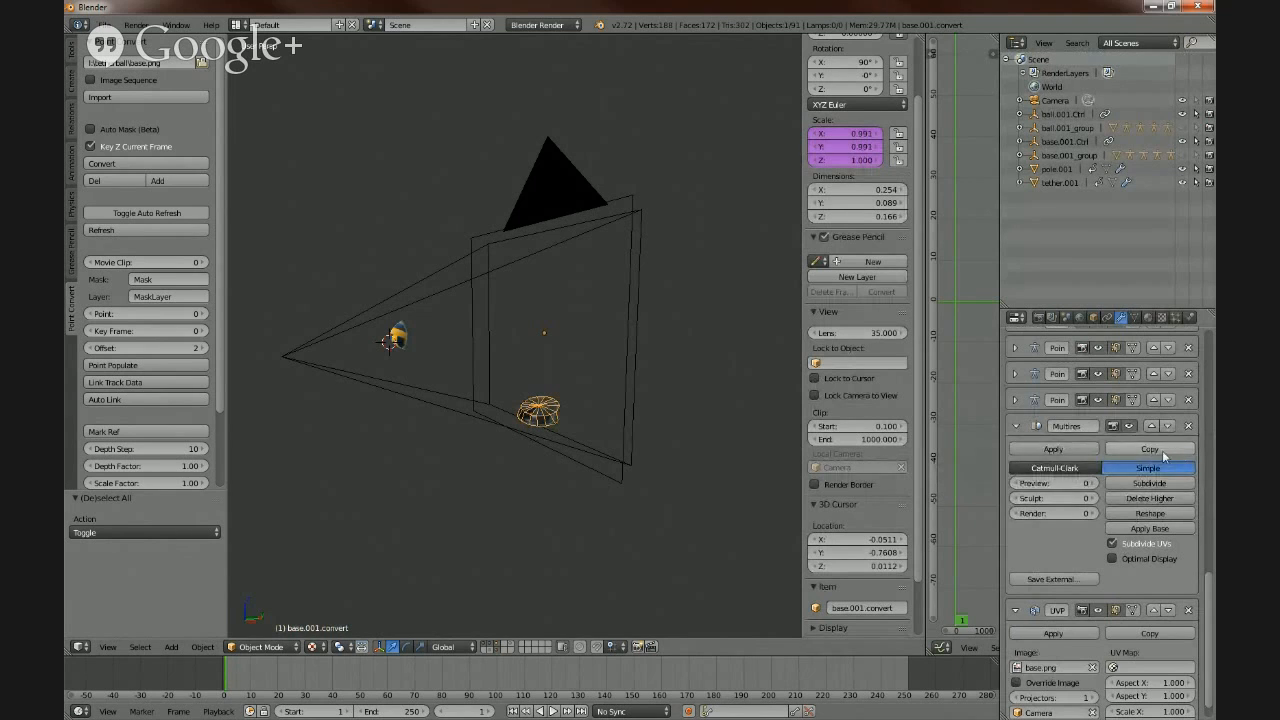
scroll(1163, 456, down, 1)
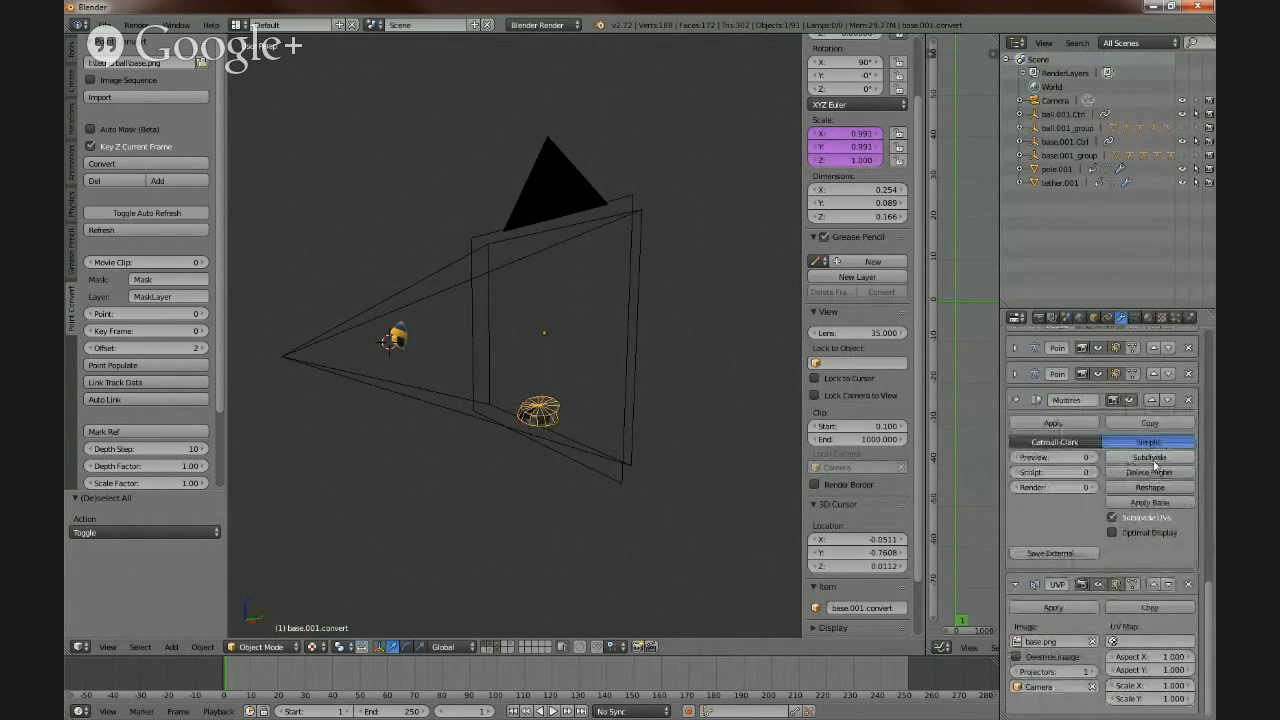
scroll(690, 510, up, 5)
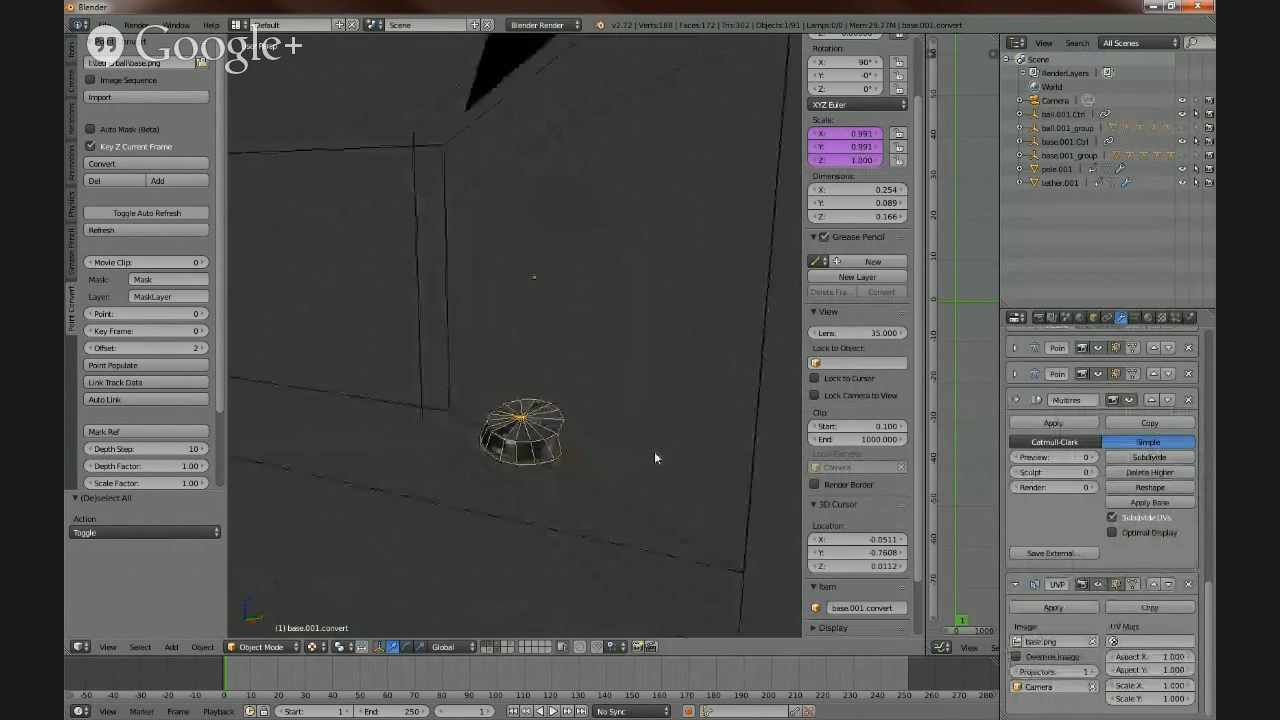
middle_drag(654, 458, 595, 465)
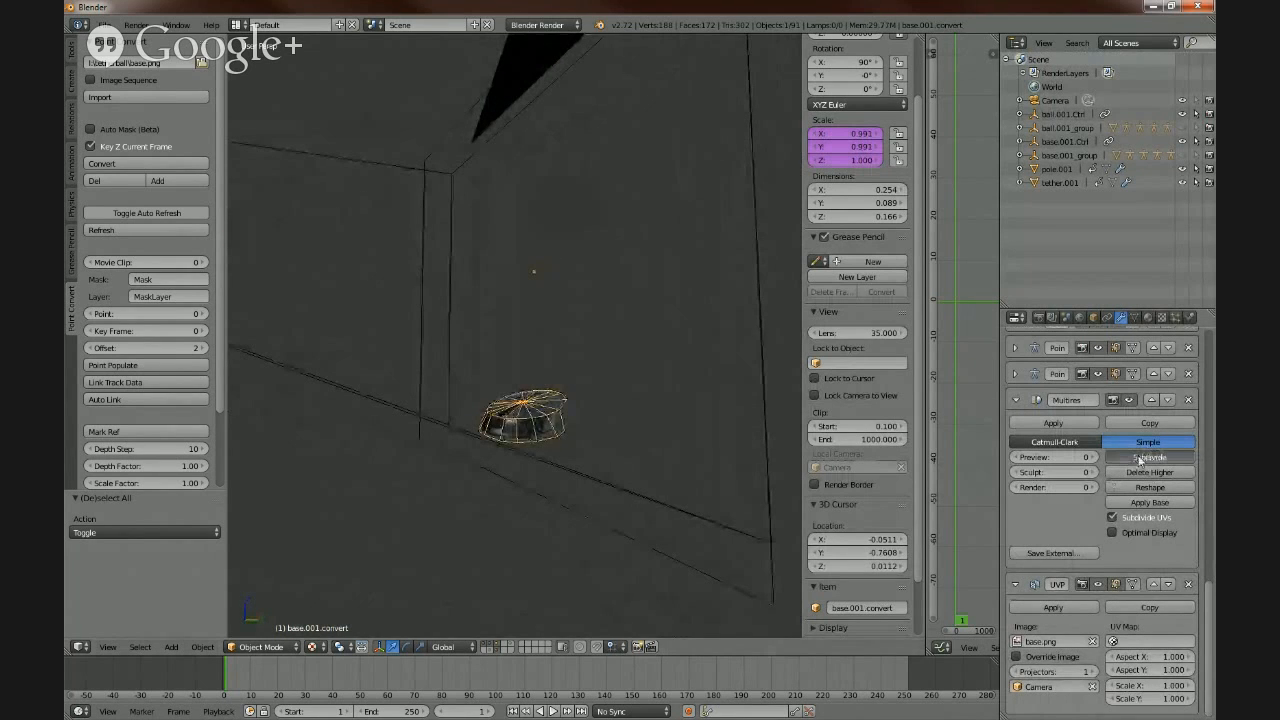
click(1140, 460)
click(1140, 460)
click(1140, 460)
click(1140, 460)
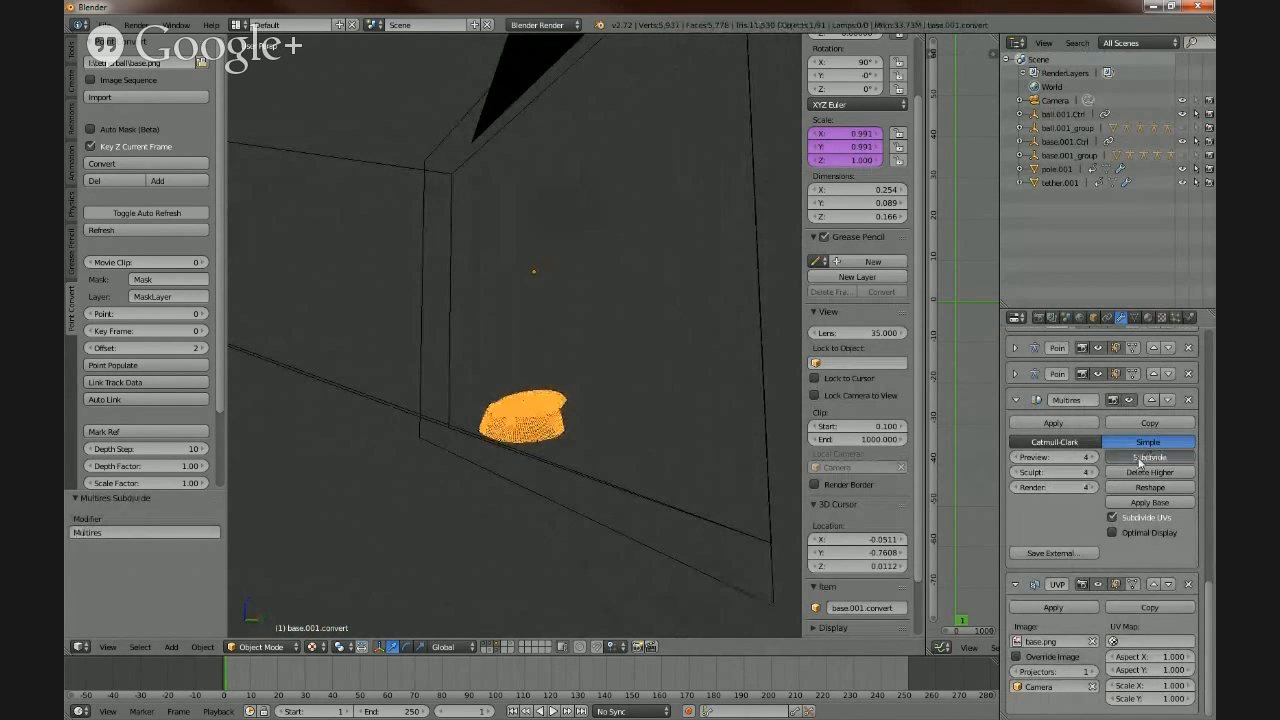
click(1140, 460)
- Turn off the Wire and Draw All Edges display options for base.001.convert, and reselect the mesh
middle_drag(610, 478, 564, 477)
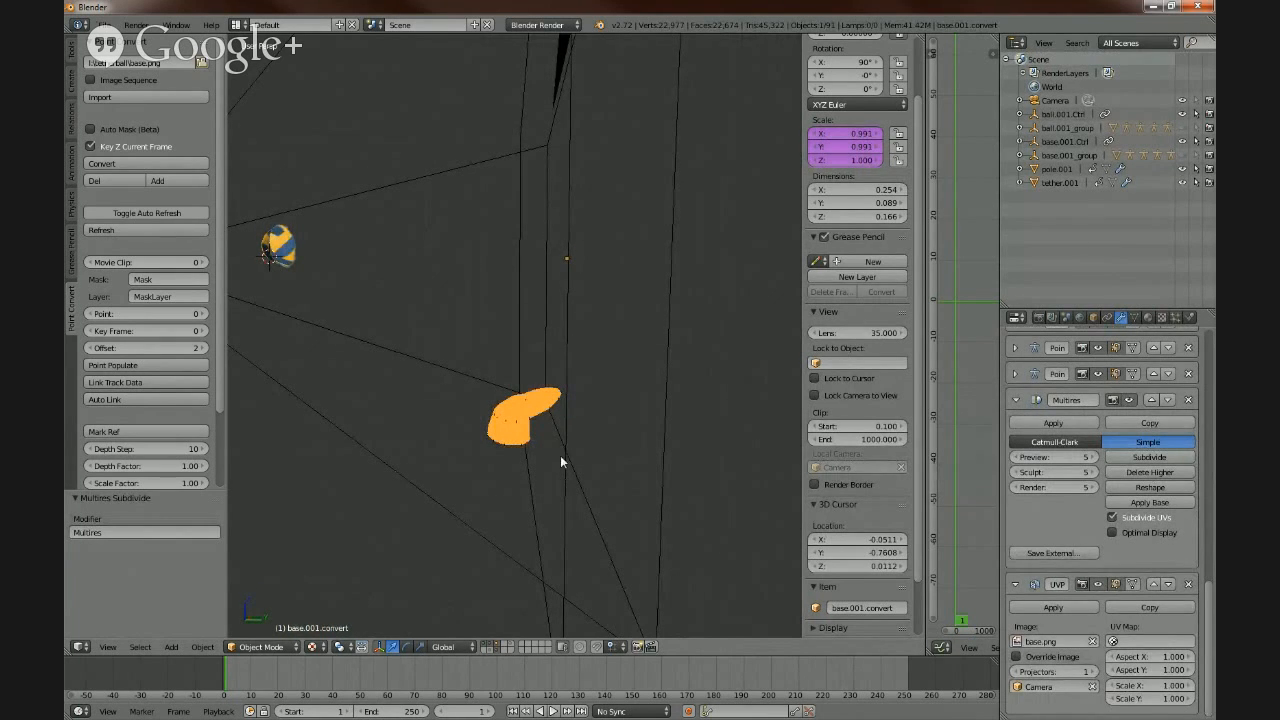
middle_drag(339, 324, 323, 411)
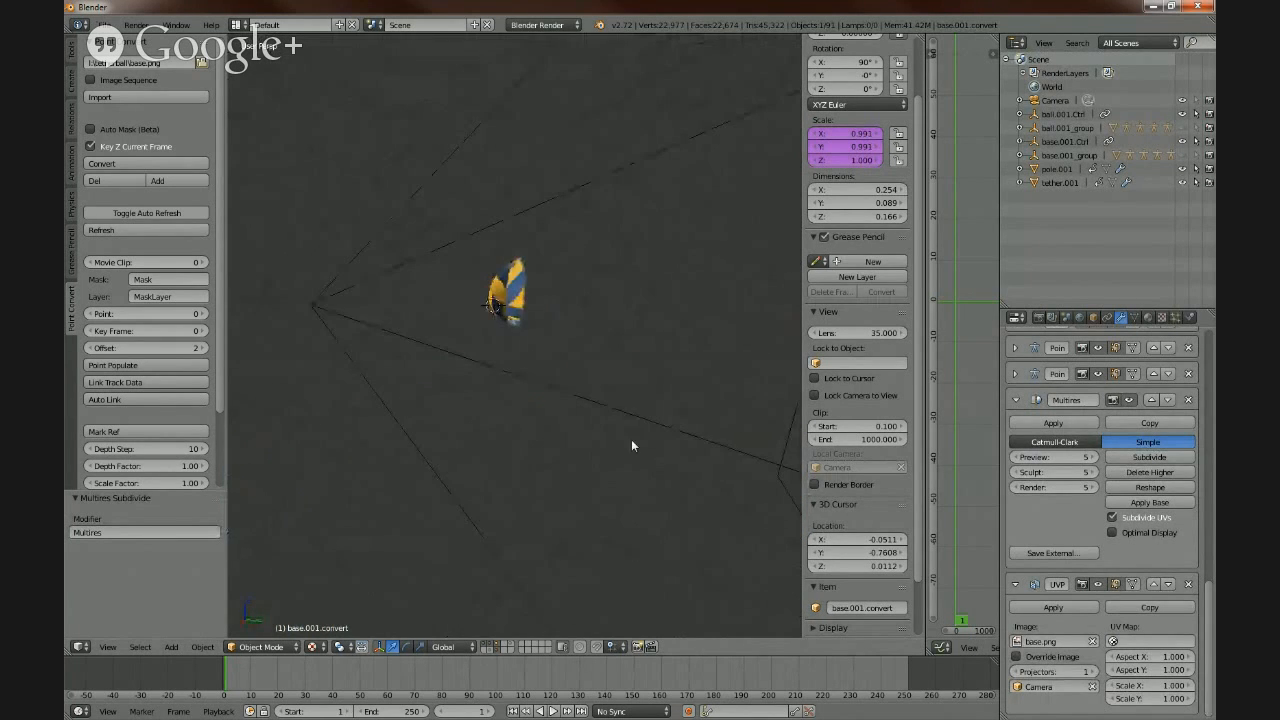
middle_drag(631, 445, 768, 433)
click(1094, 317)
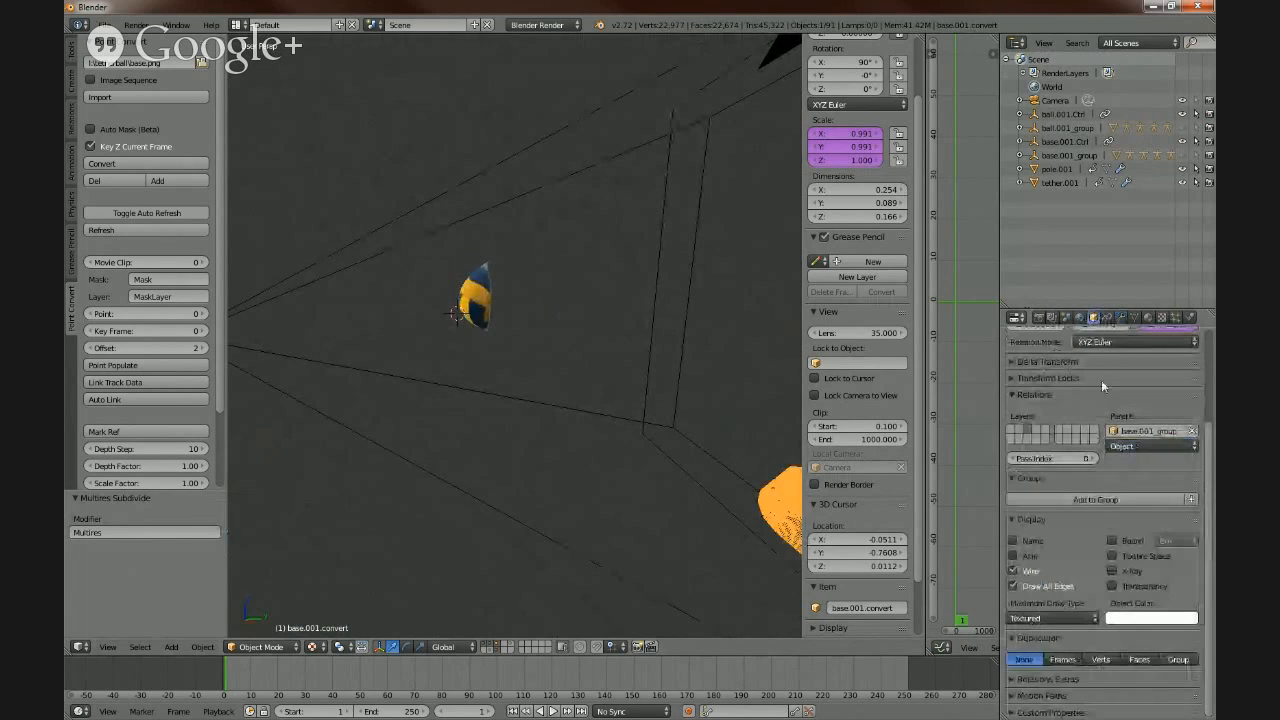
click(1013, 570)
middle_drag(577, 514, 529, 358)
key(a)
right_click(522, 362)
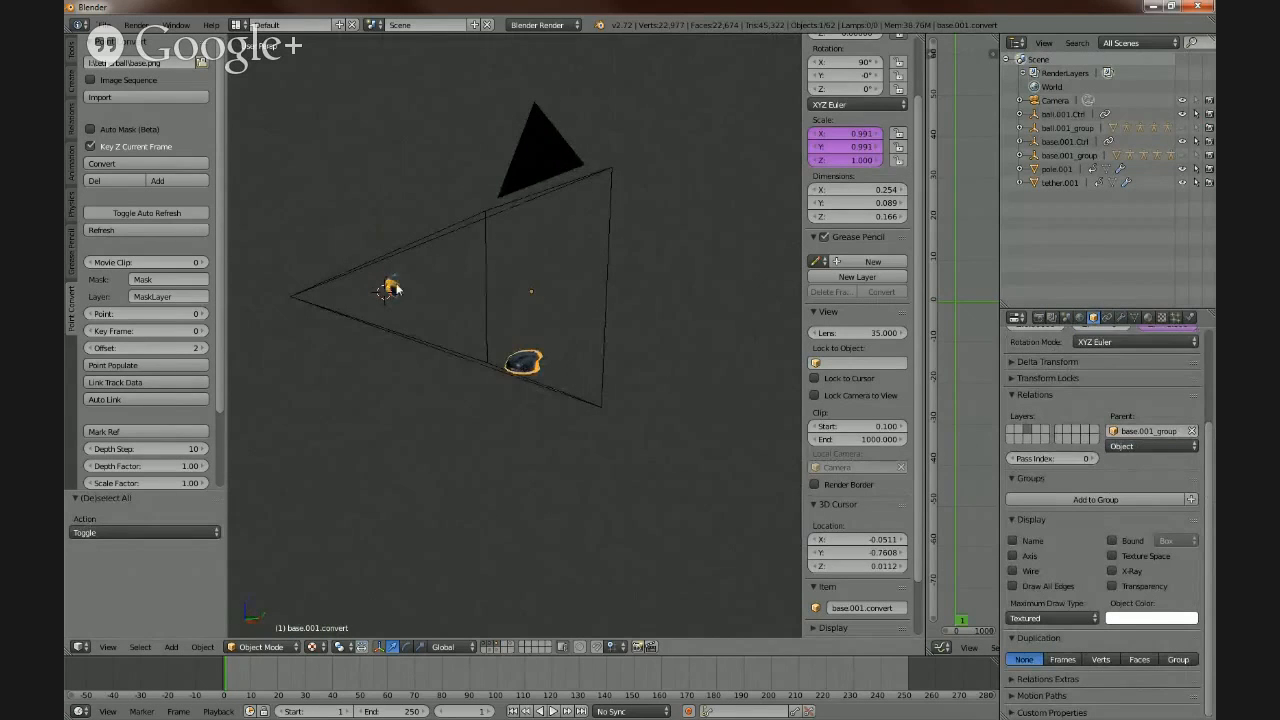
- Look through the objects inside ball.001_group in the scene hierarchy
middle_drag(418, 397, 534, 437)
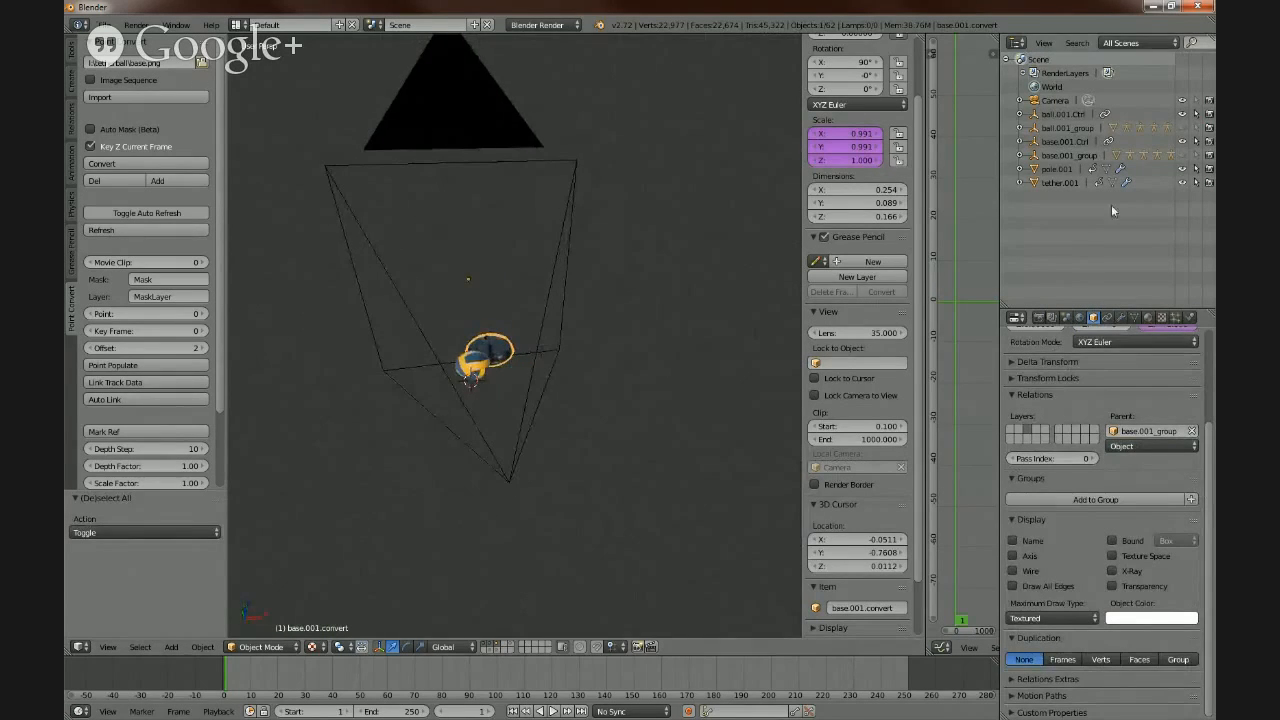
click(1021, 128)
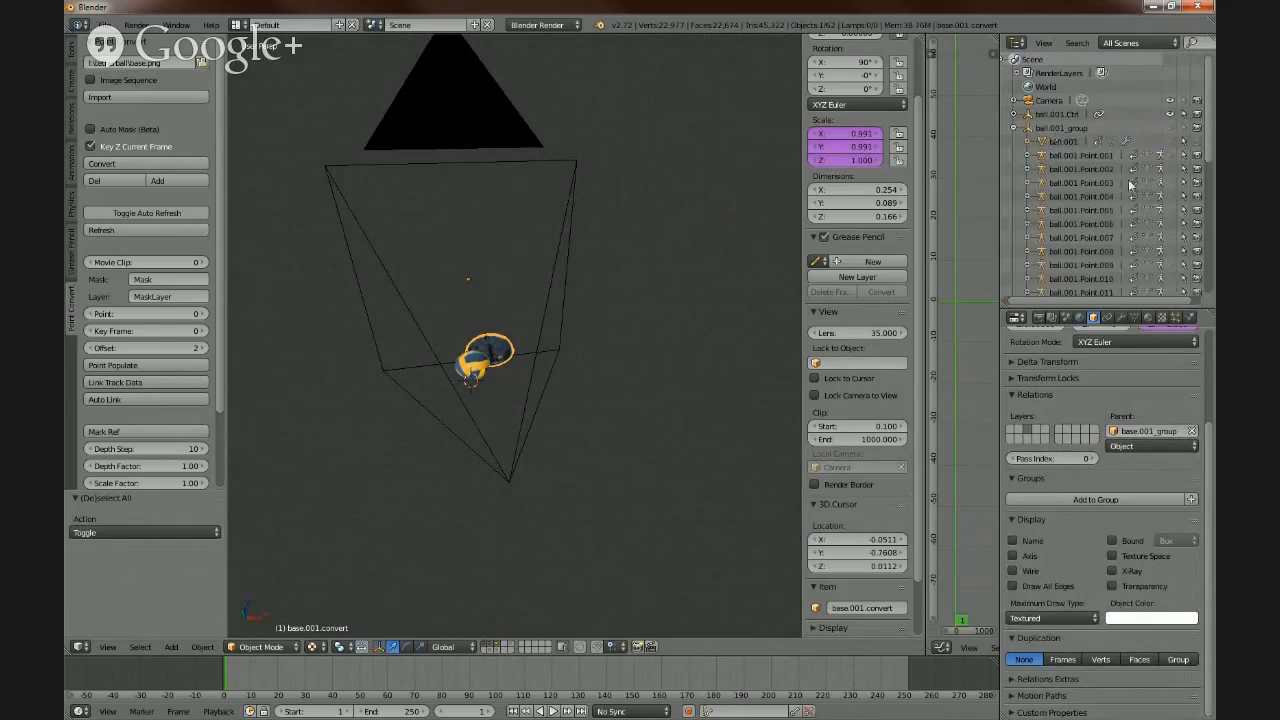
scroll(1160, 200, down, 6)
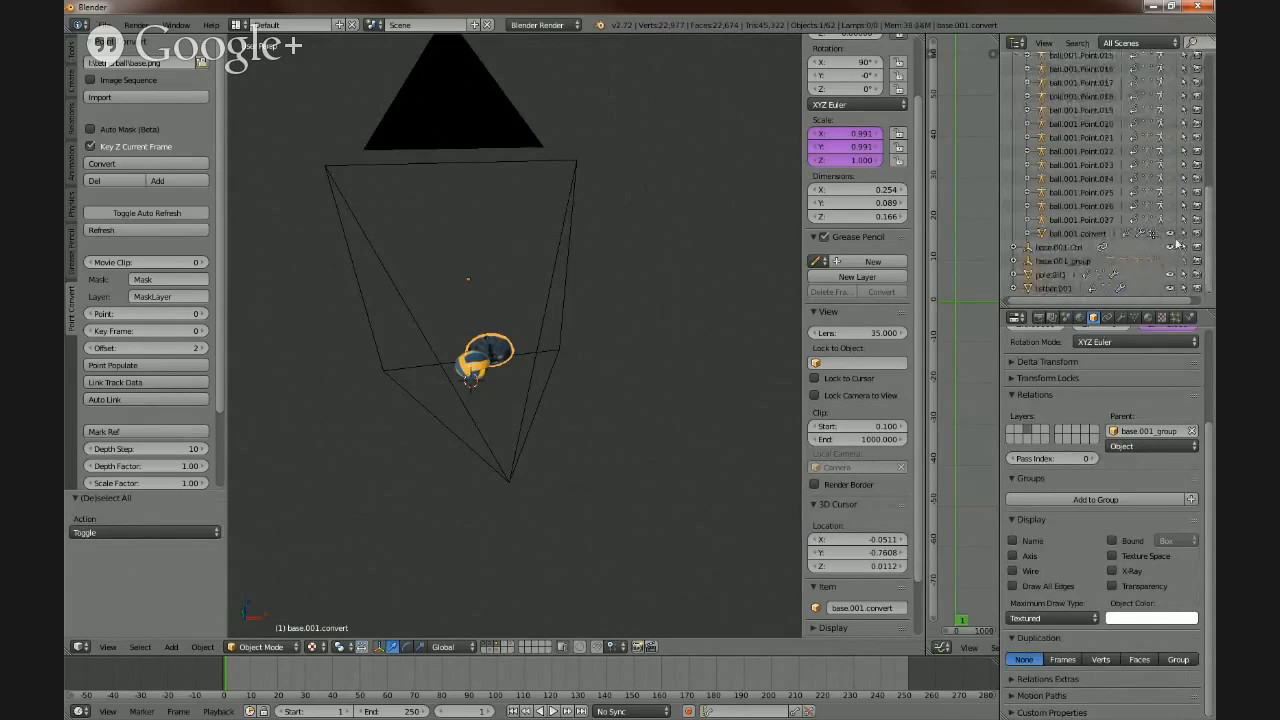
scroll(1012, 250, up, 7)
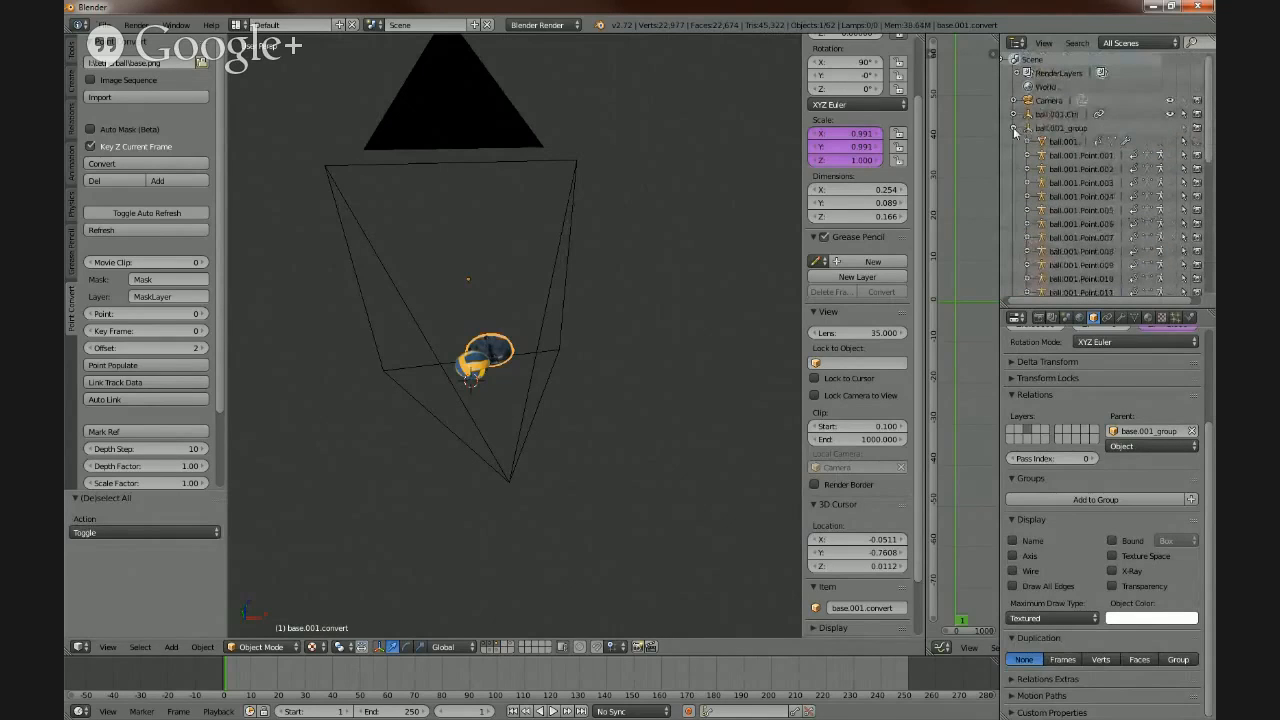
click(1015, 130)
- Set the Multires preview level of base.001.convert to 2 and deselect all objects
middle_drag(597, 381, 490, 372)
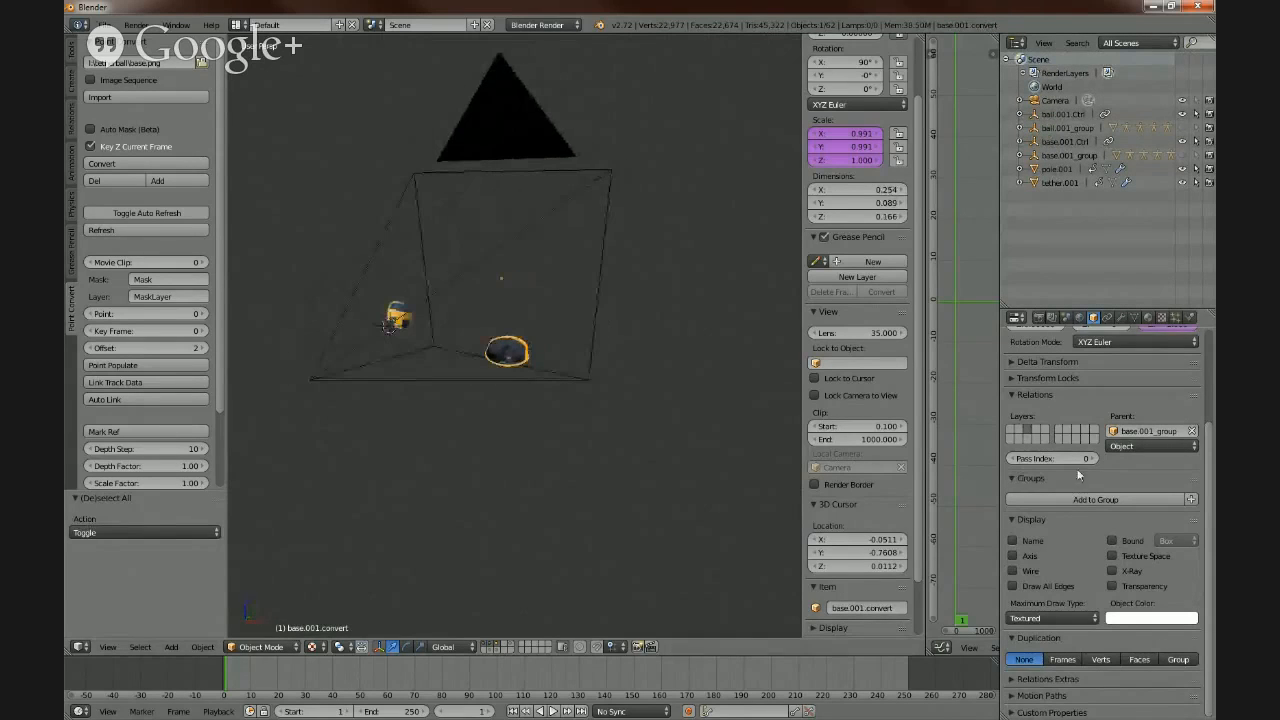
click(1121, 317)
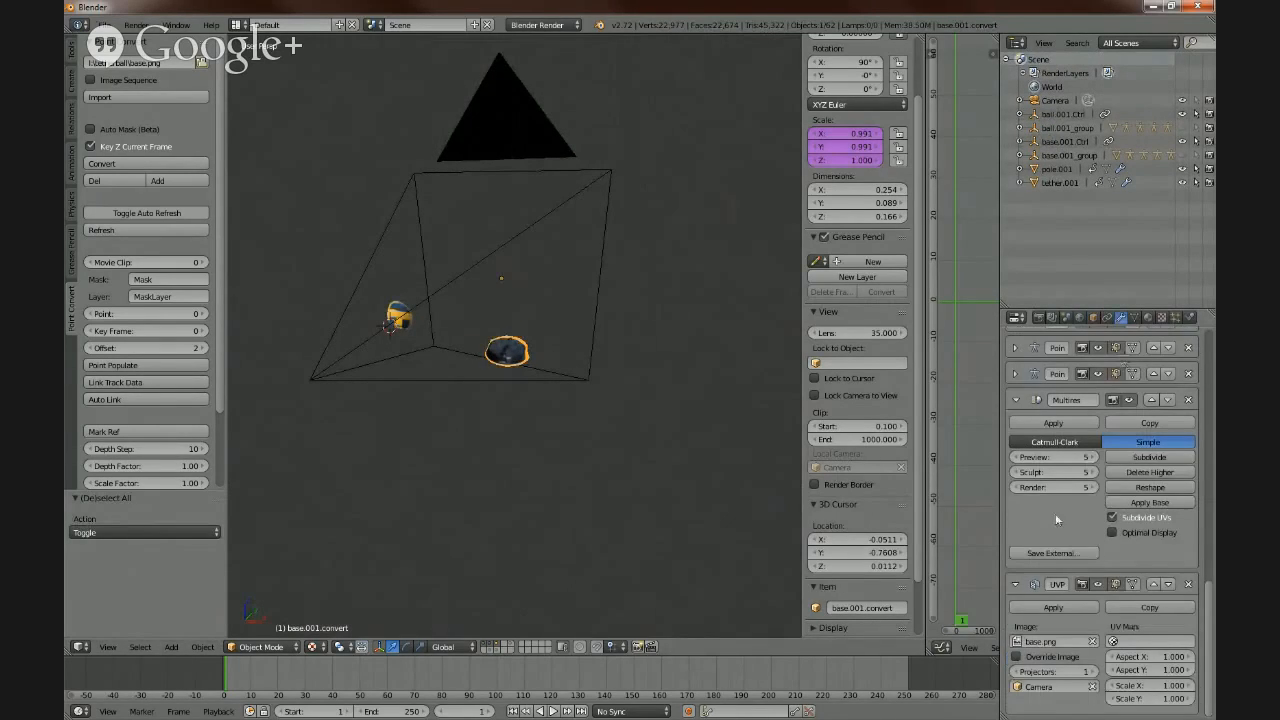
drag(1018, 460, 985, 460)
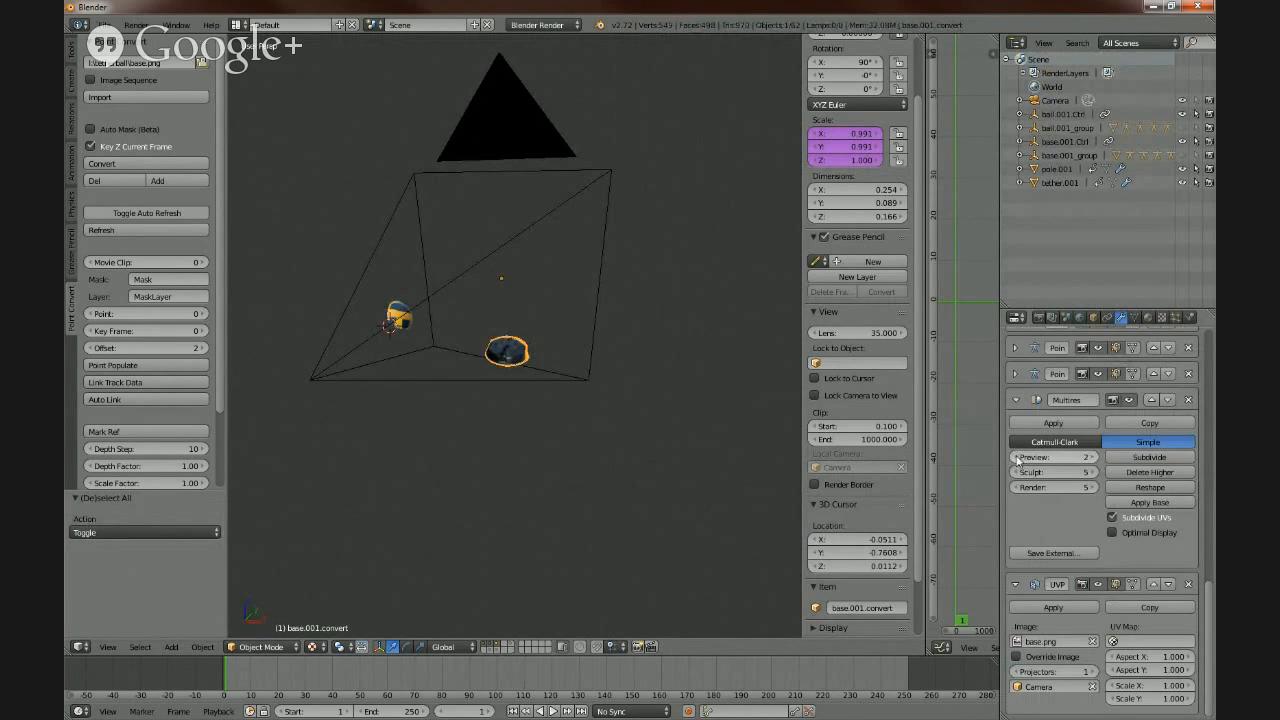
click(1094, 457)
scroll(691, 442, up, 5)
middle_drag(597, 441, 662, 464)
scroll(691, 443, up, 1)
key(a)
scroll(686, 472, down, 5)
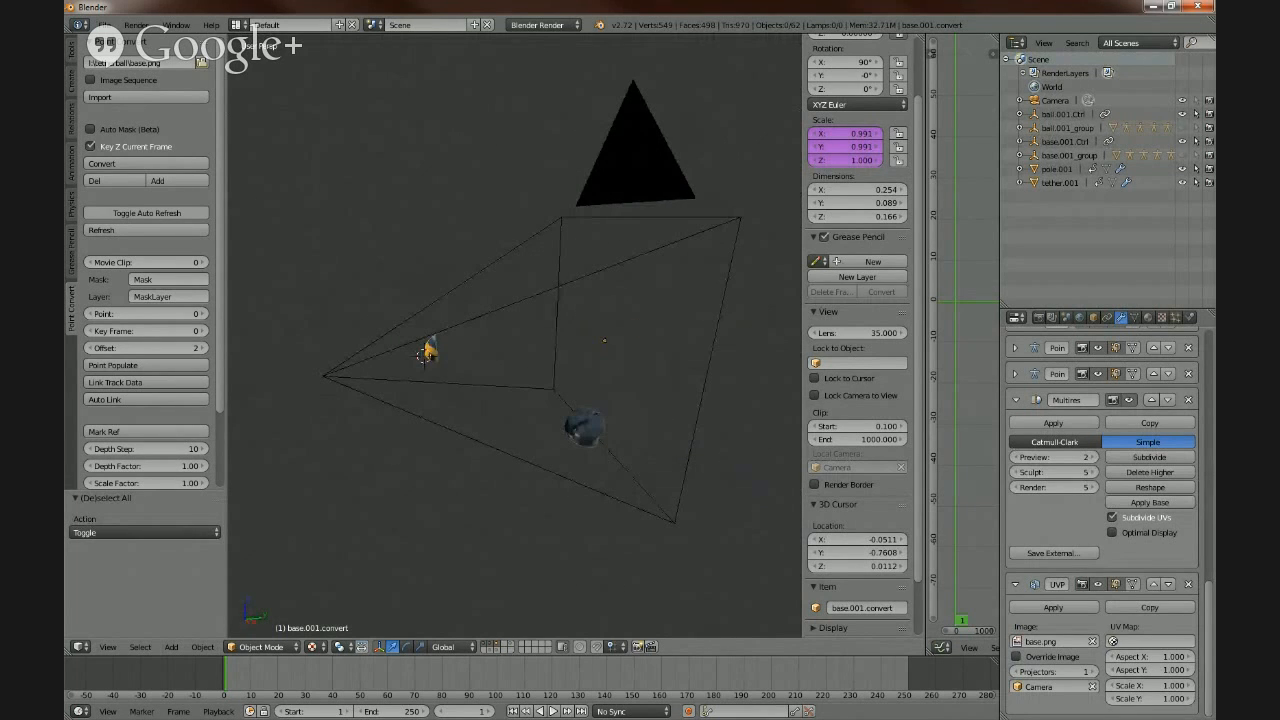
- Save the scene as tether_tut_v01.blend in the tetherball folder
click(106, 25)
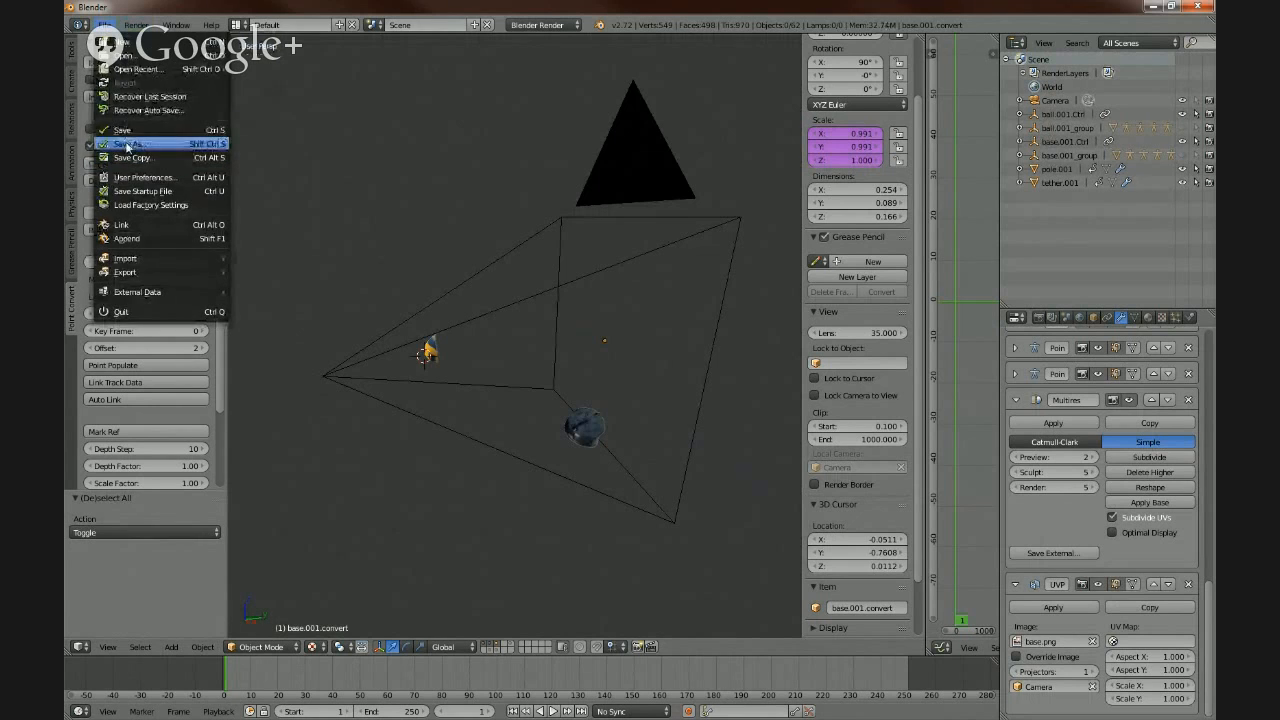
click(126, 143)
click(297, 76)
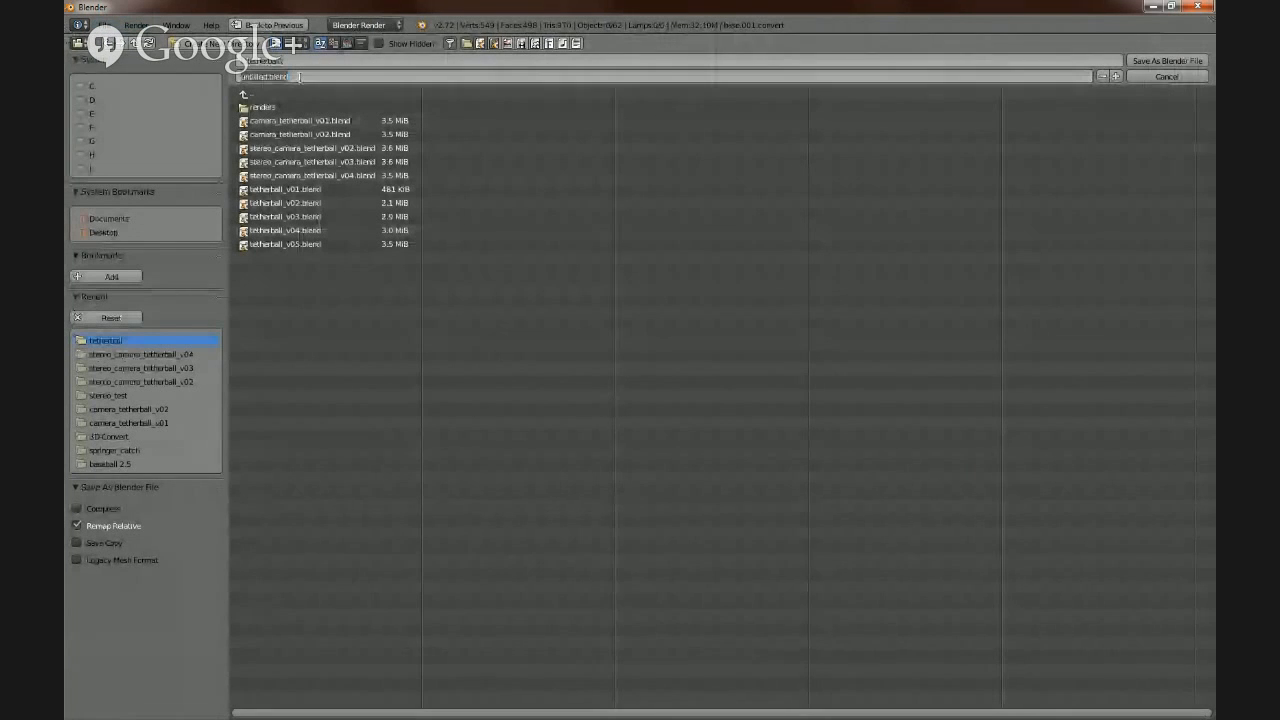
key(BackSpace)
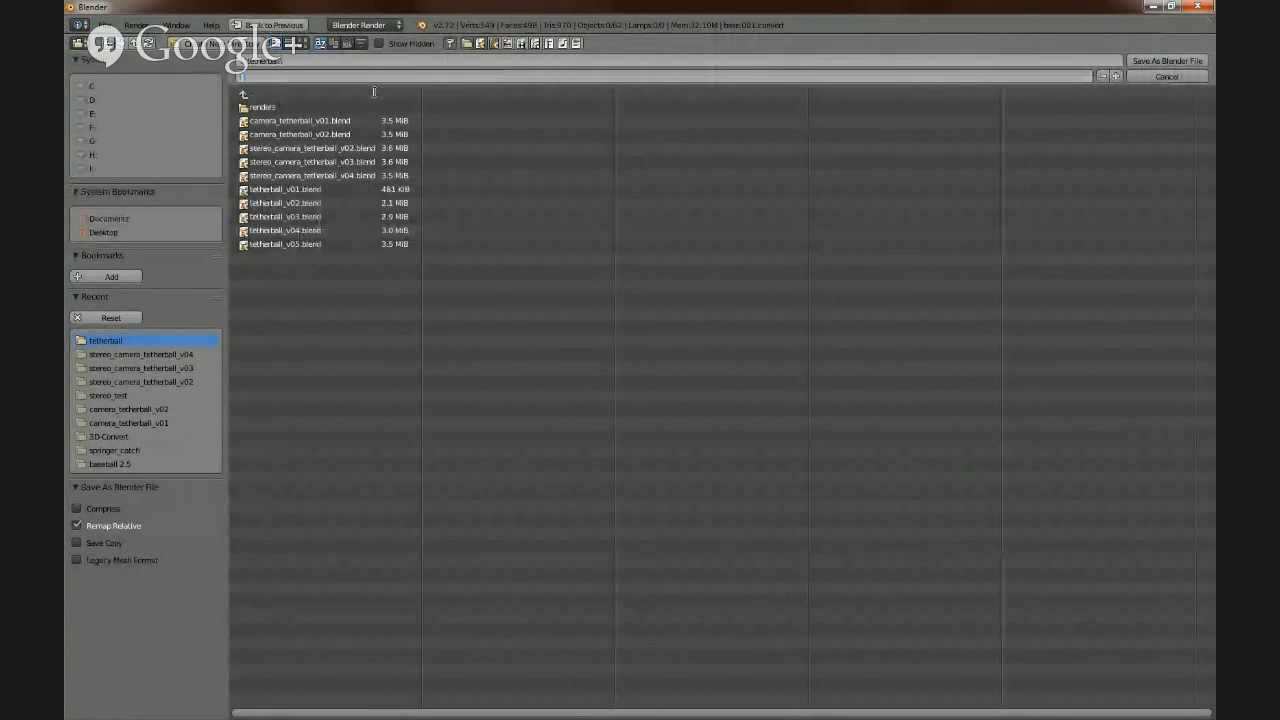
text(tethe)
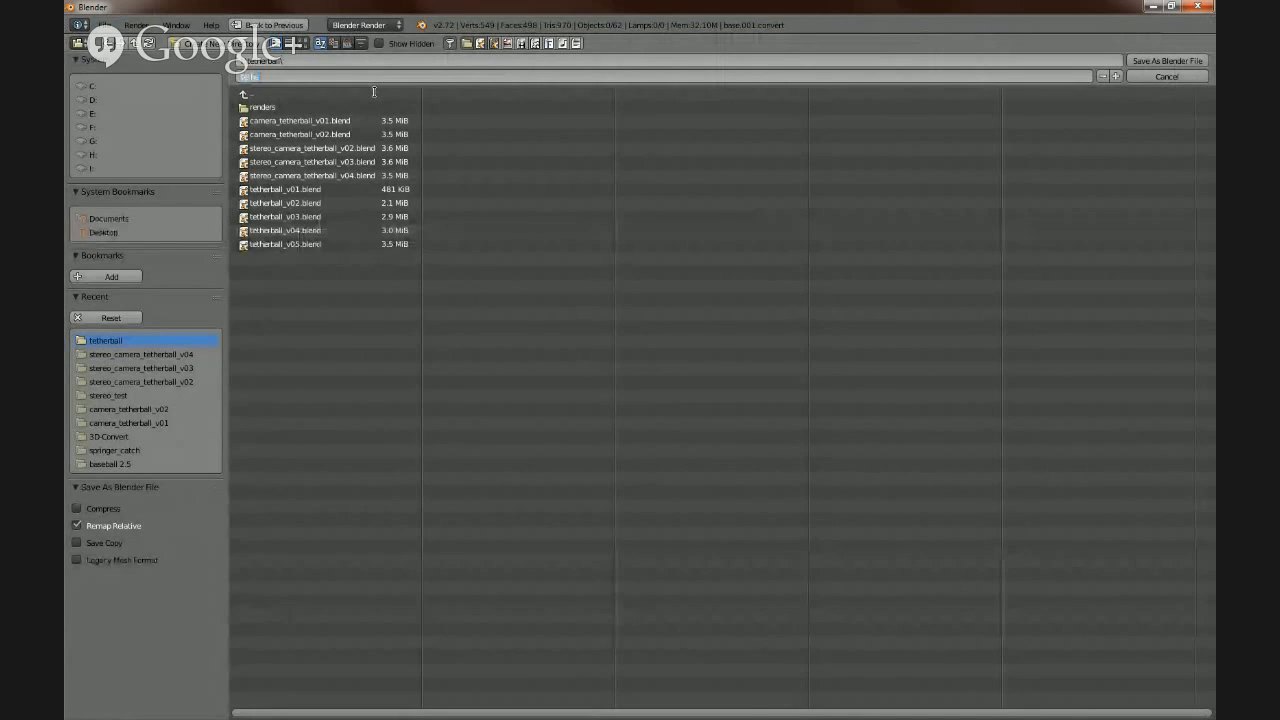
text(r_tut_v01)
key(Return)
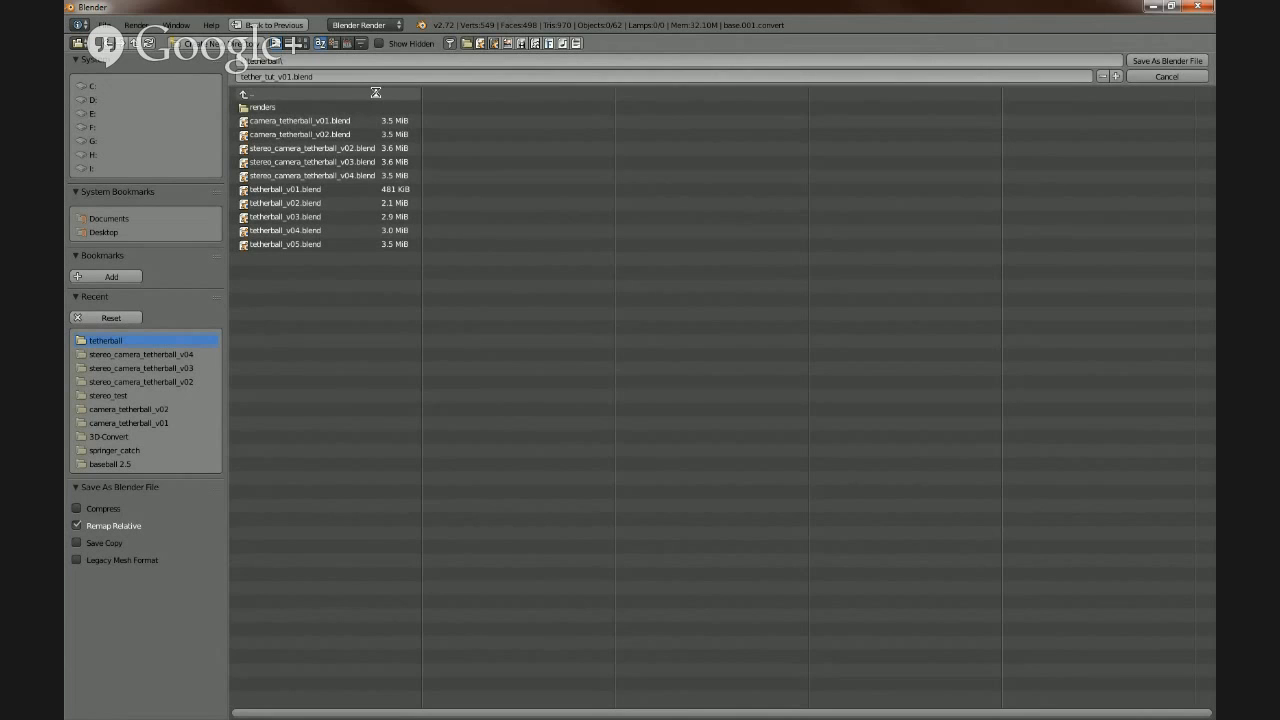
key(Return)
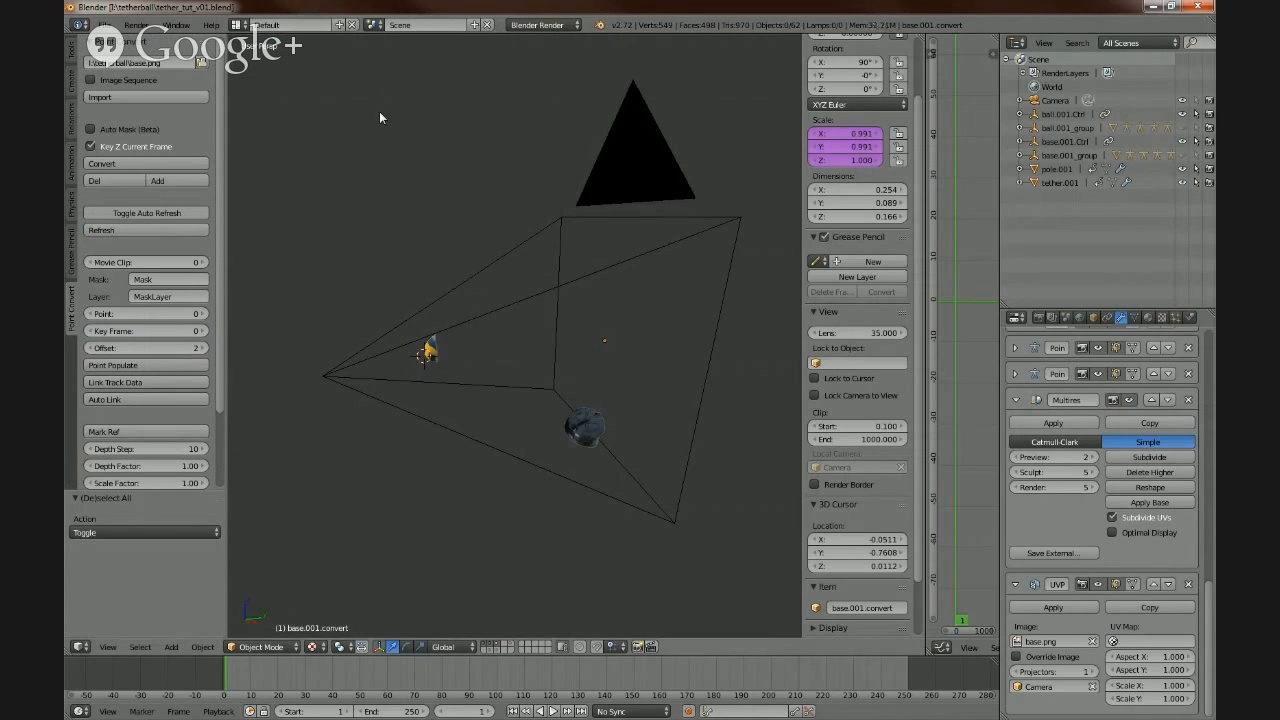
scroll(529, 523, up, 3)
mouse_move(529, 523)
middle_down()
mouse_move(670, 530)
mouse_move(550, 519)
middle_up()
scroll(549, 512, down, 3)
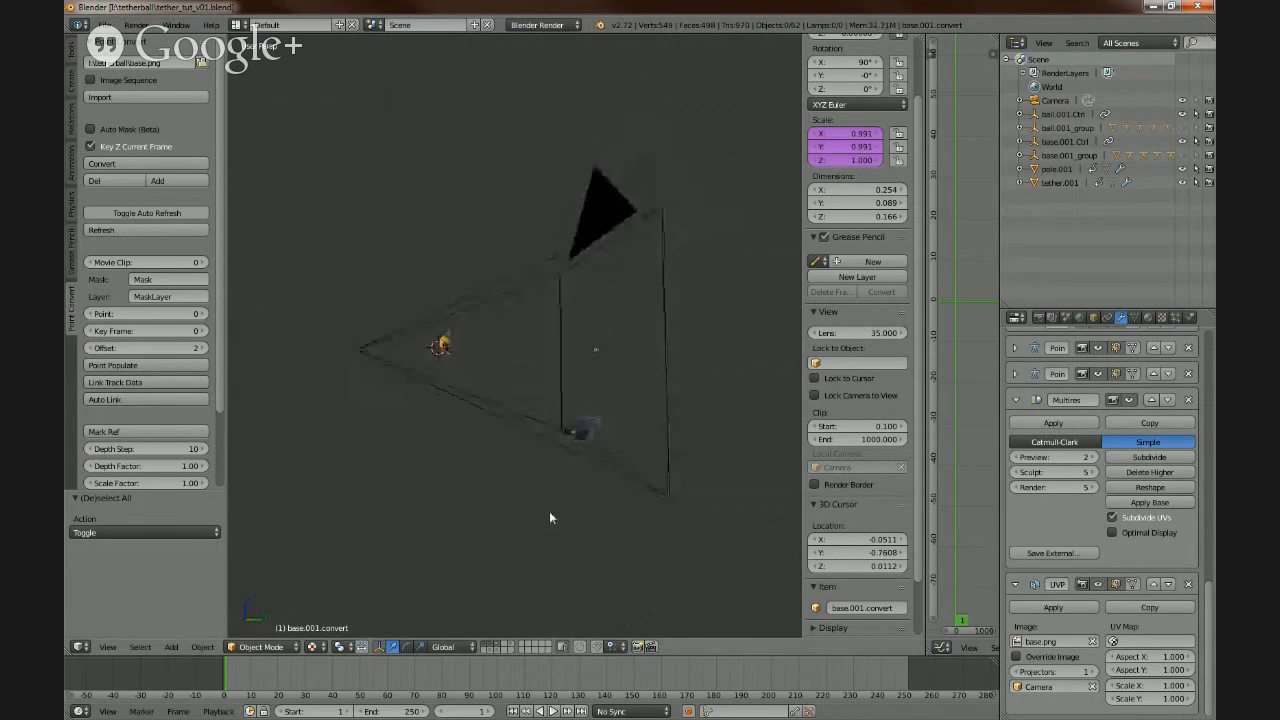
- Show the layer with the pole and tether, and move pole.001 about -0.113 along the Y axis
shift+middle_drag(631, 514, 554, 530)
scroll(555, 523, up, 3)
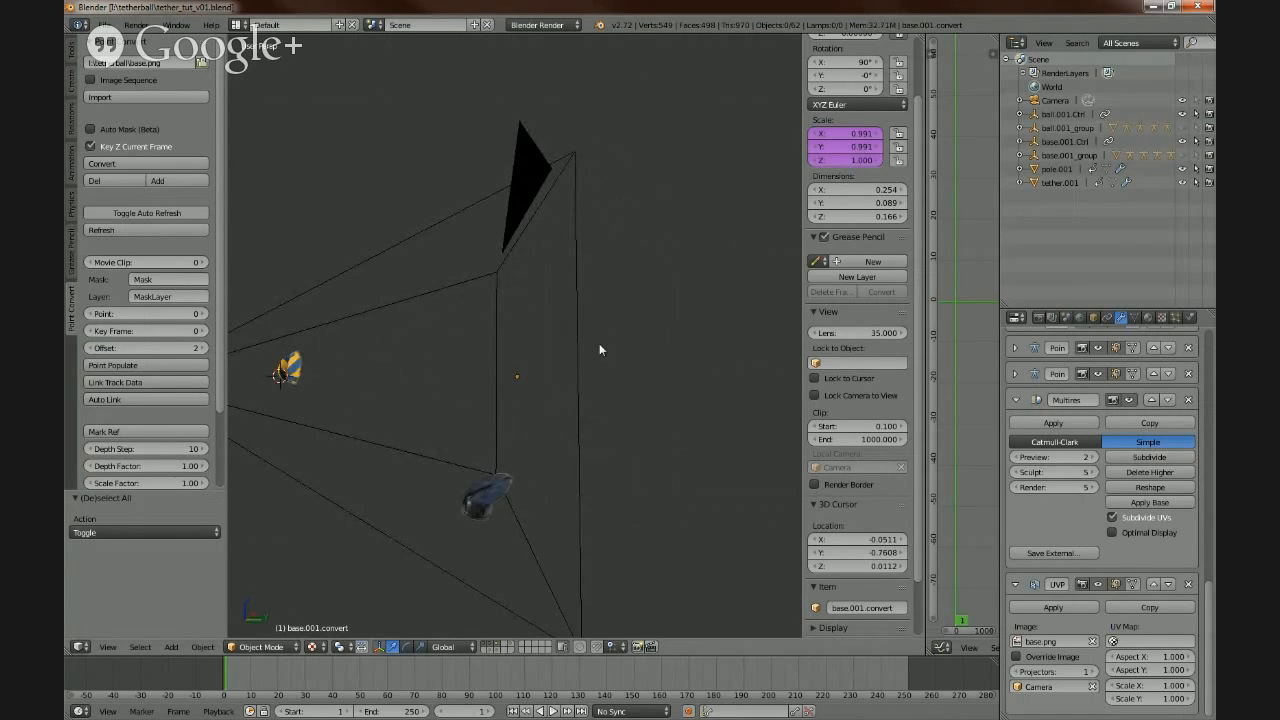
shift+click(512, 642)
middle_drag(367, 431, 533, 367)
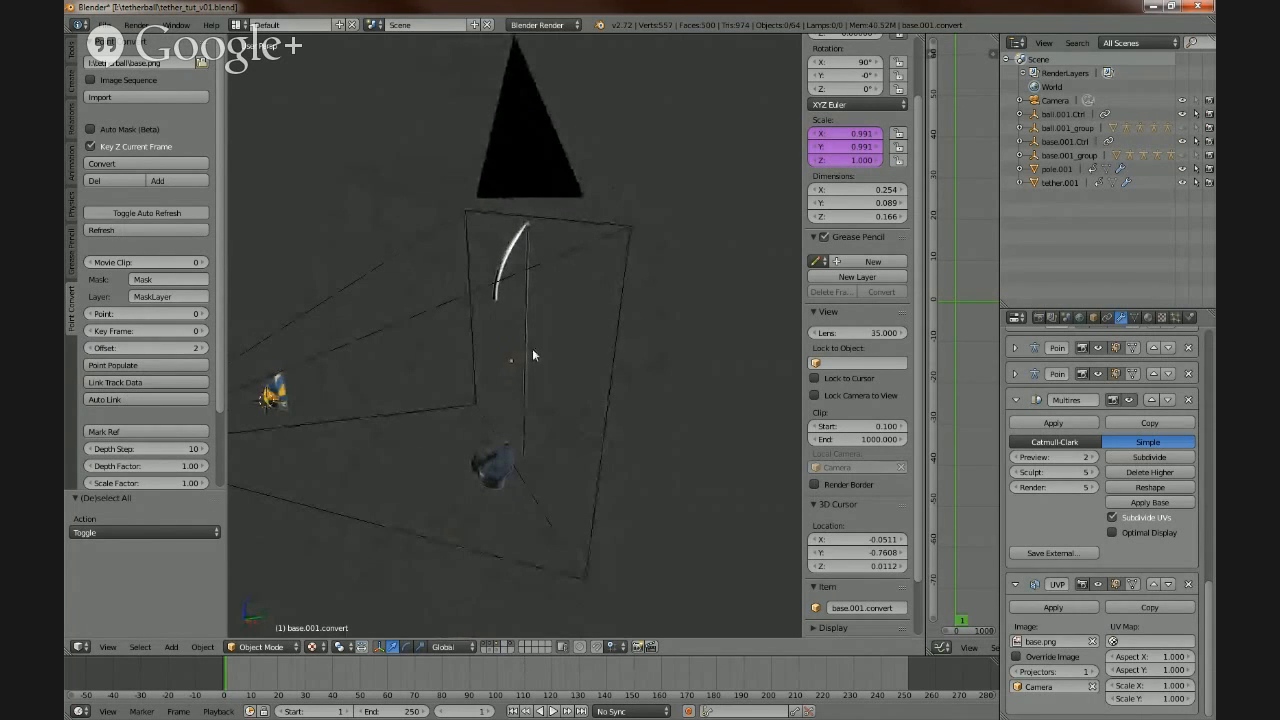
right_click(532, 350)
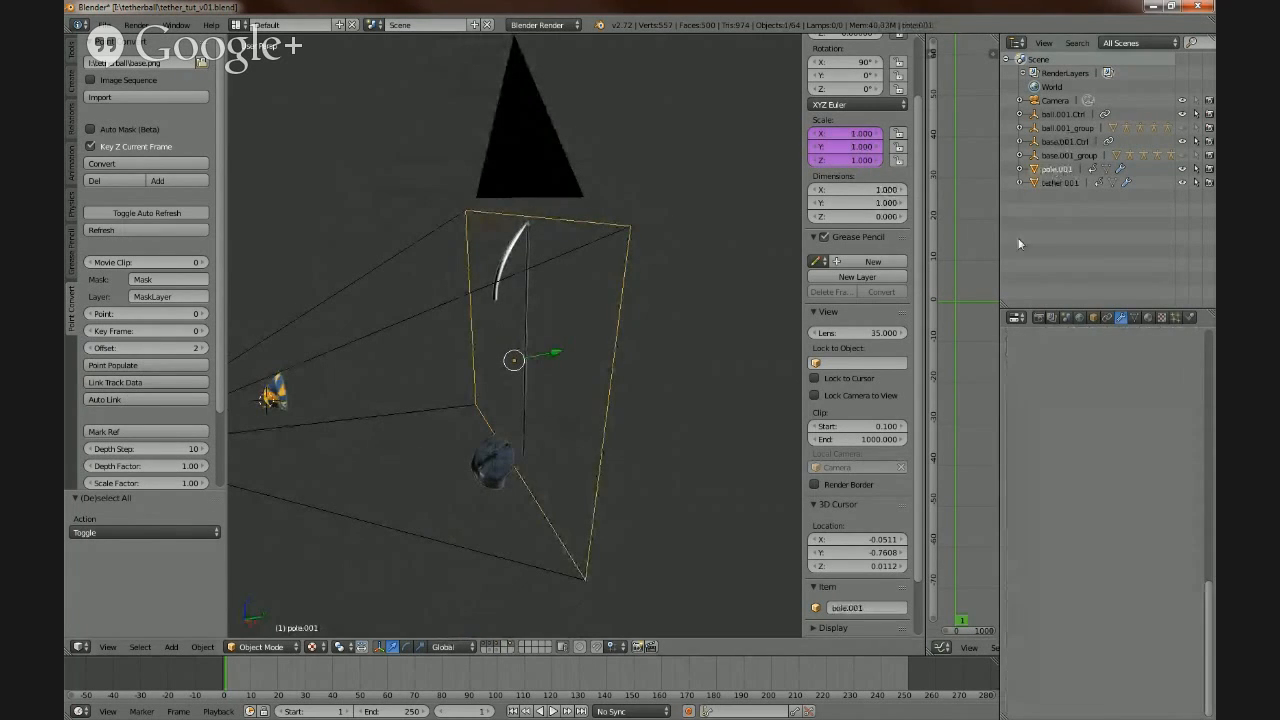
middle_drag(597, 406, 583, 384)
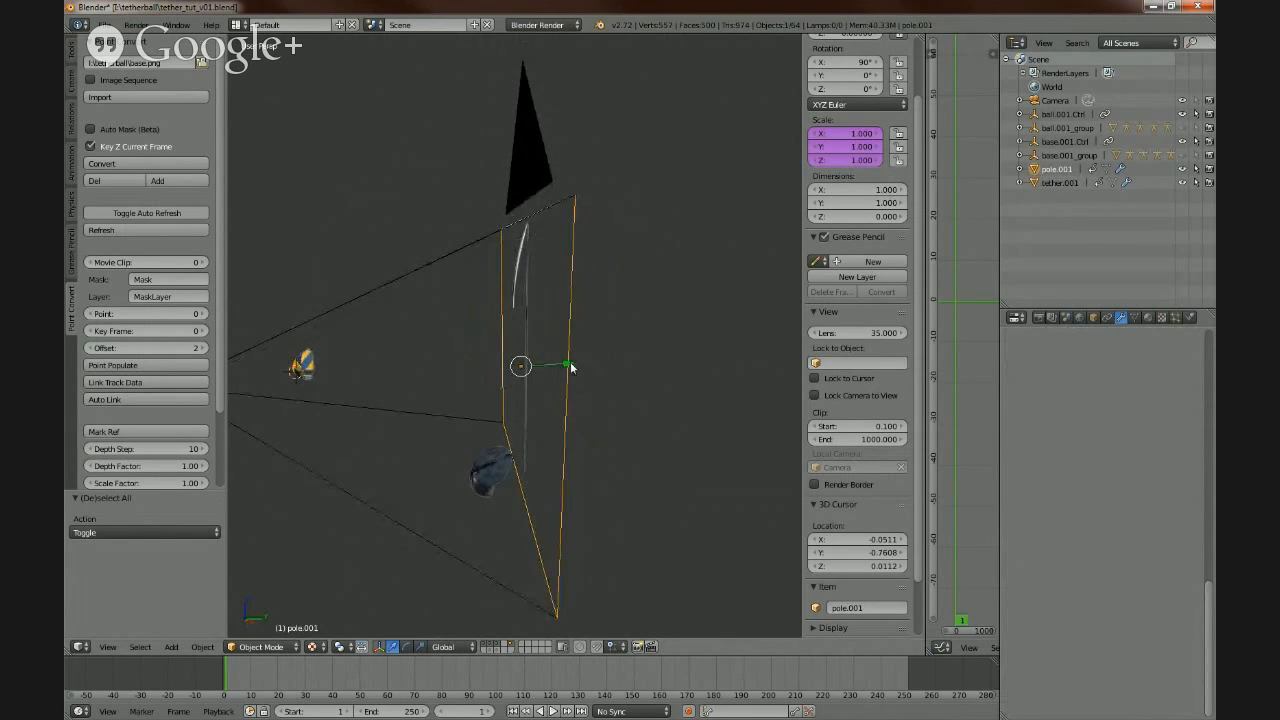
drag(572, 366, 543, 377)
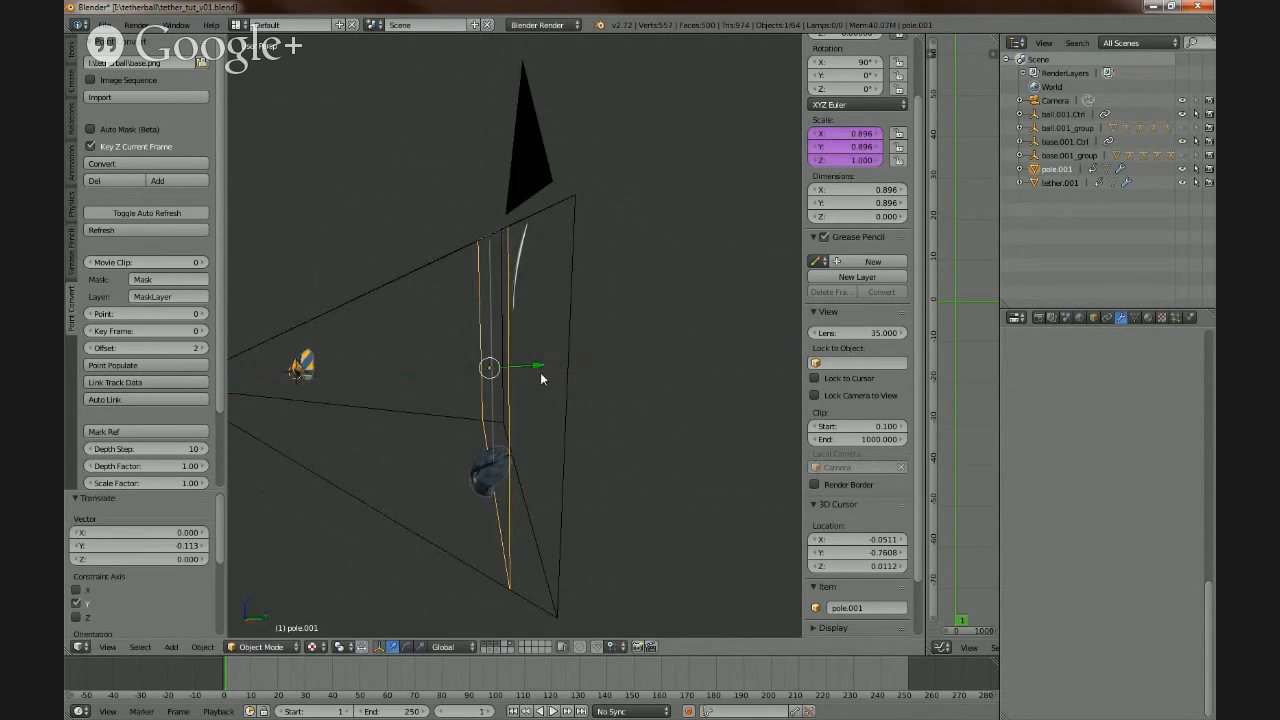
- Move pole.001 to layer 4 and isolate it by hiding the ball, base and tether layers
middle_drag(406, 380, 523, 404)
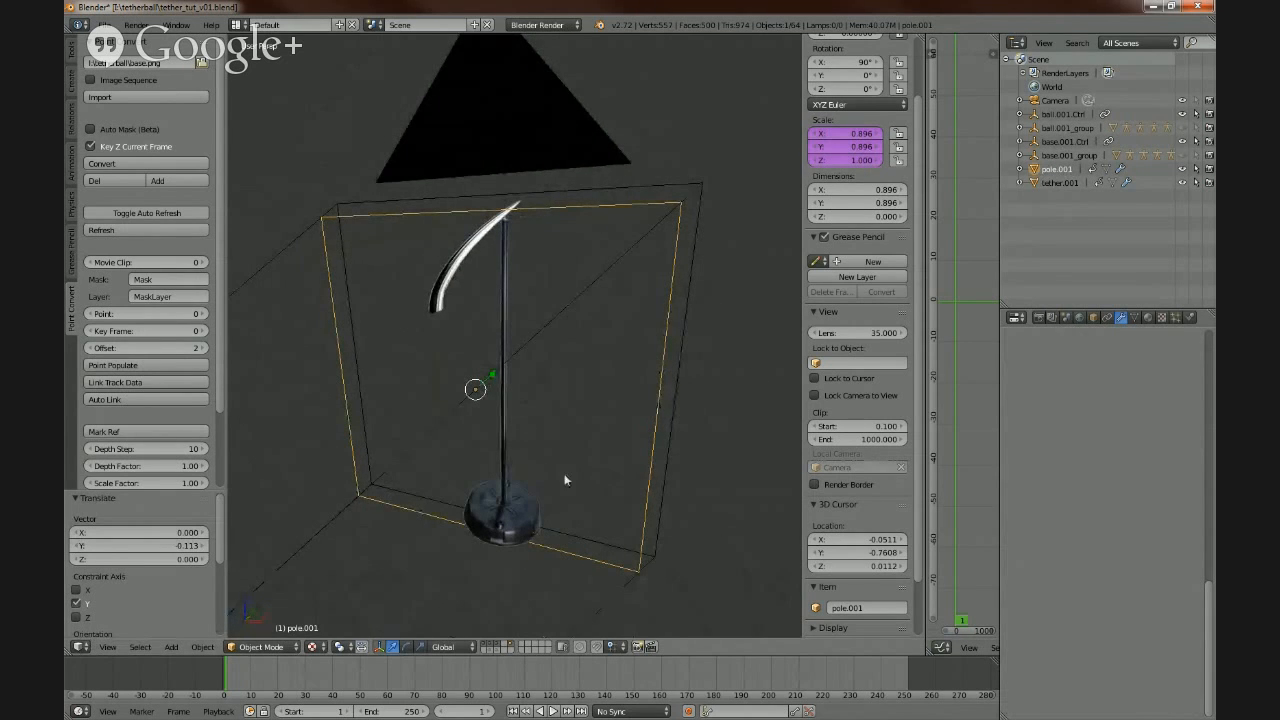
middle_drag(579, 473, 613, 496)
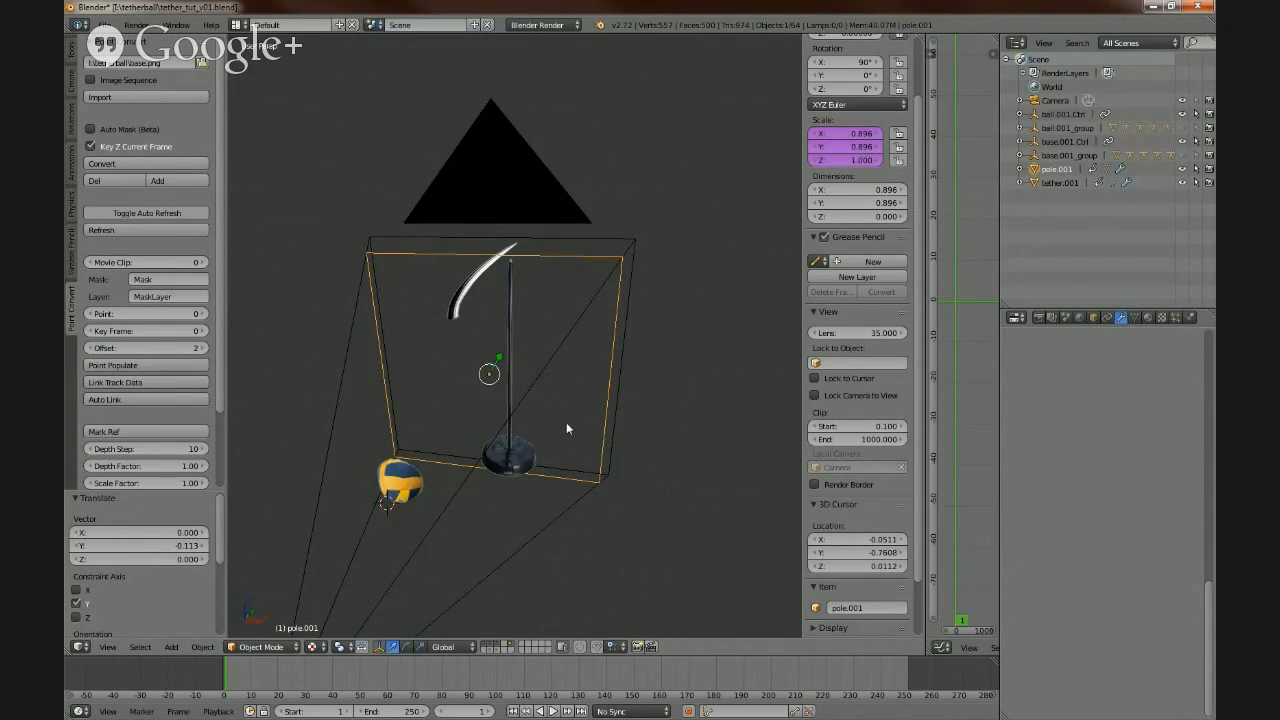
key(m)
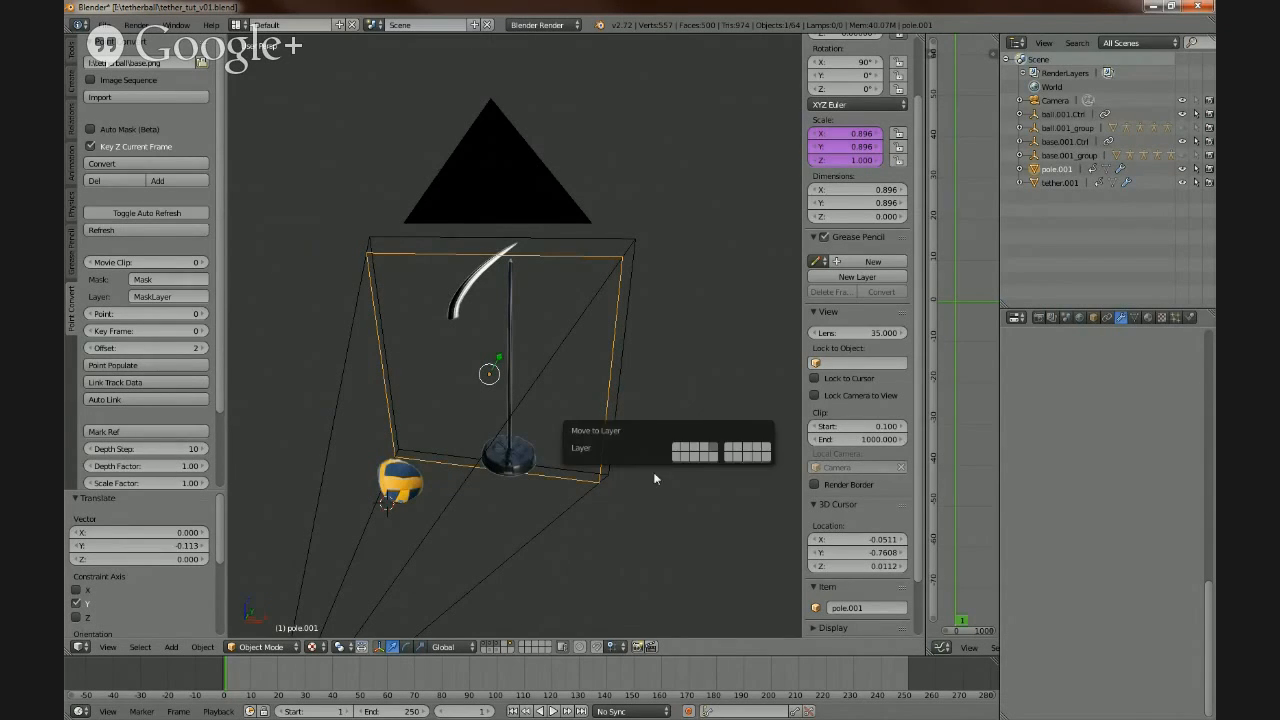
click(705, 450)
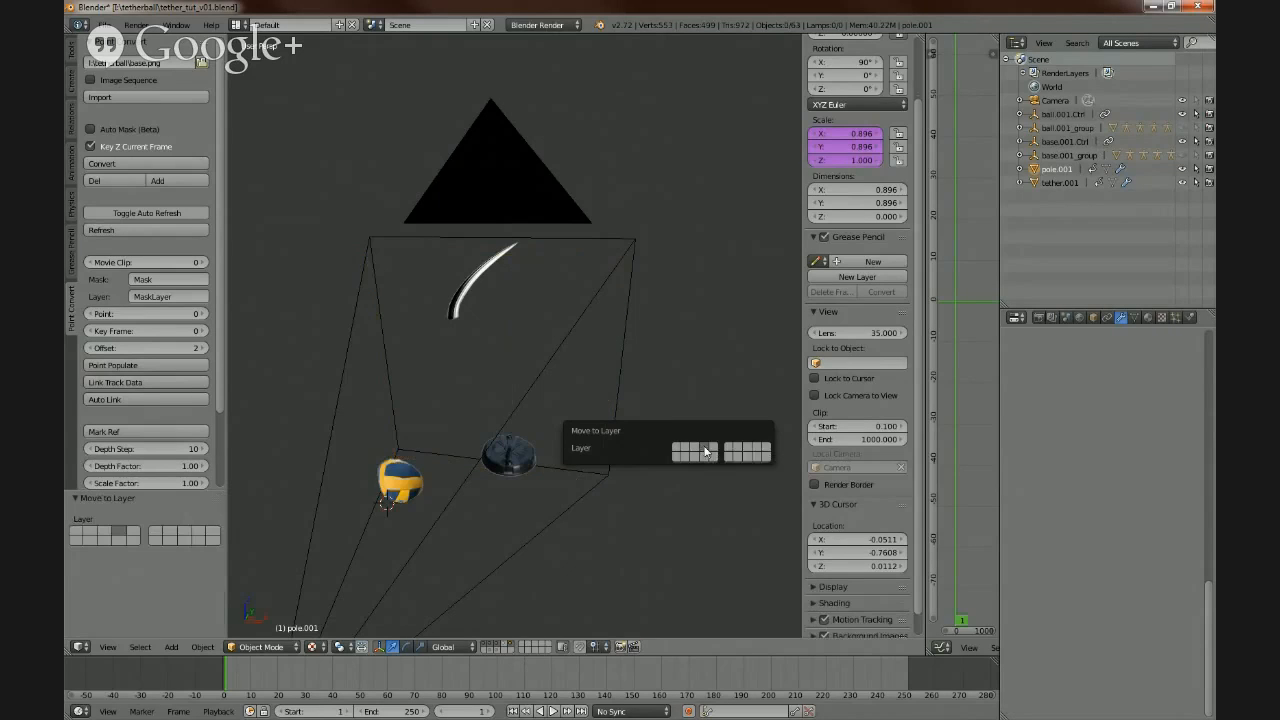
click(508, 647)
shift+click(487, 647)
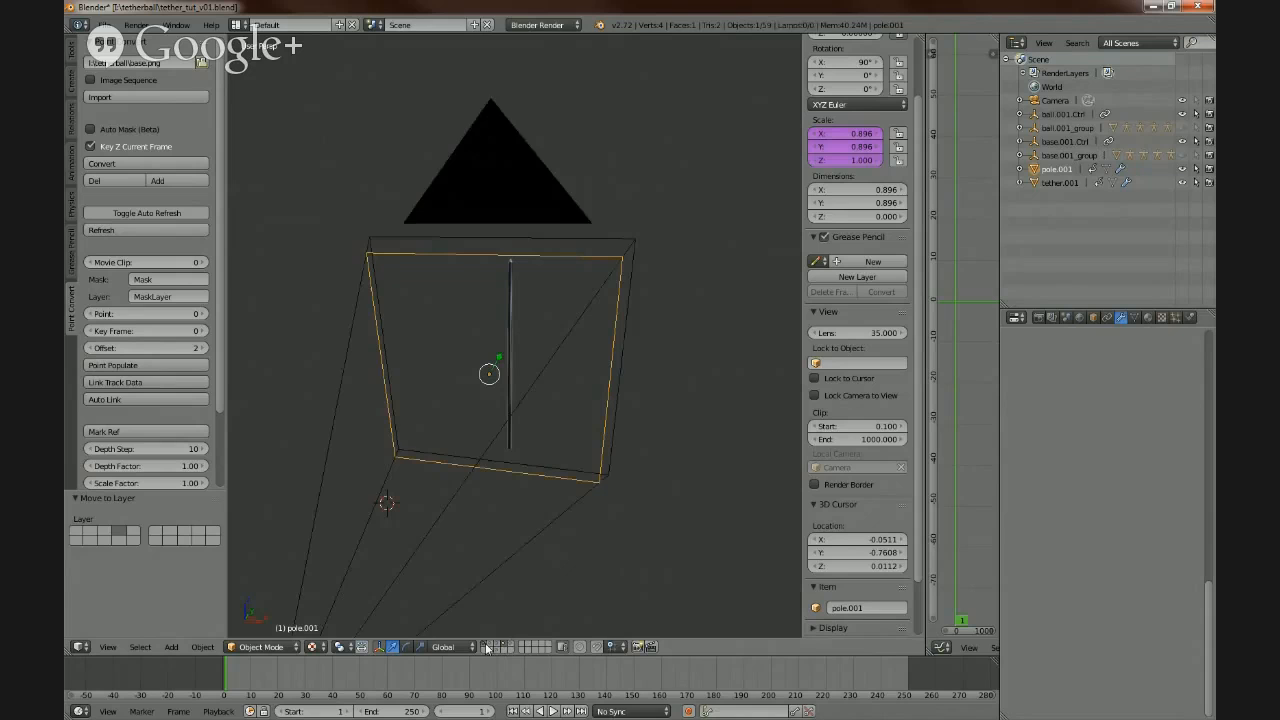
- In Edit Mode from the camera view, knife-cut a narrow outline around the pole on the pole.001 plane
middle_drag(525, 598, 555, 556)
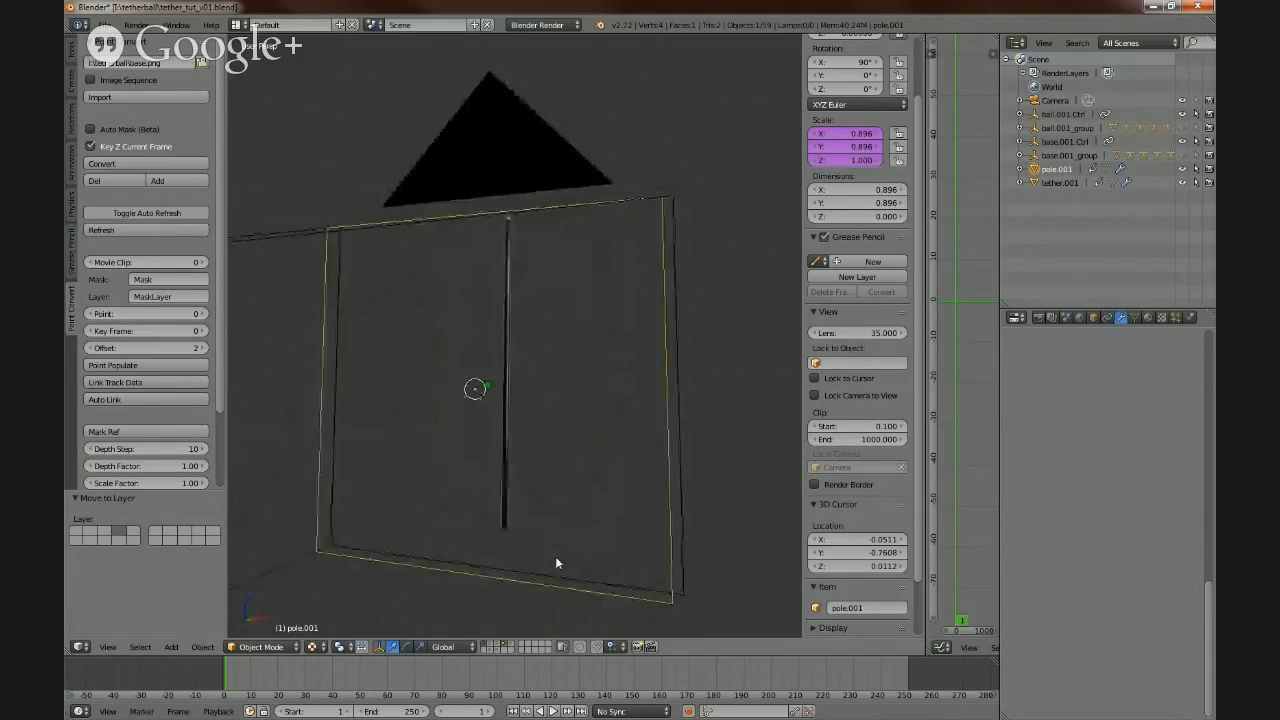
key(KP_0)
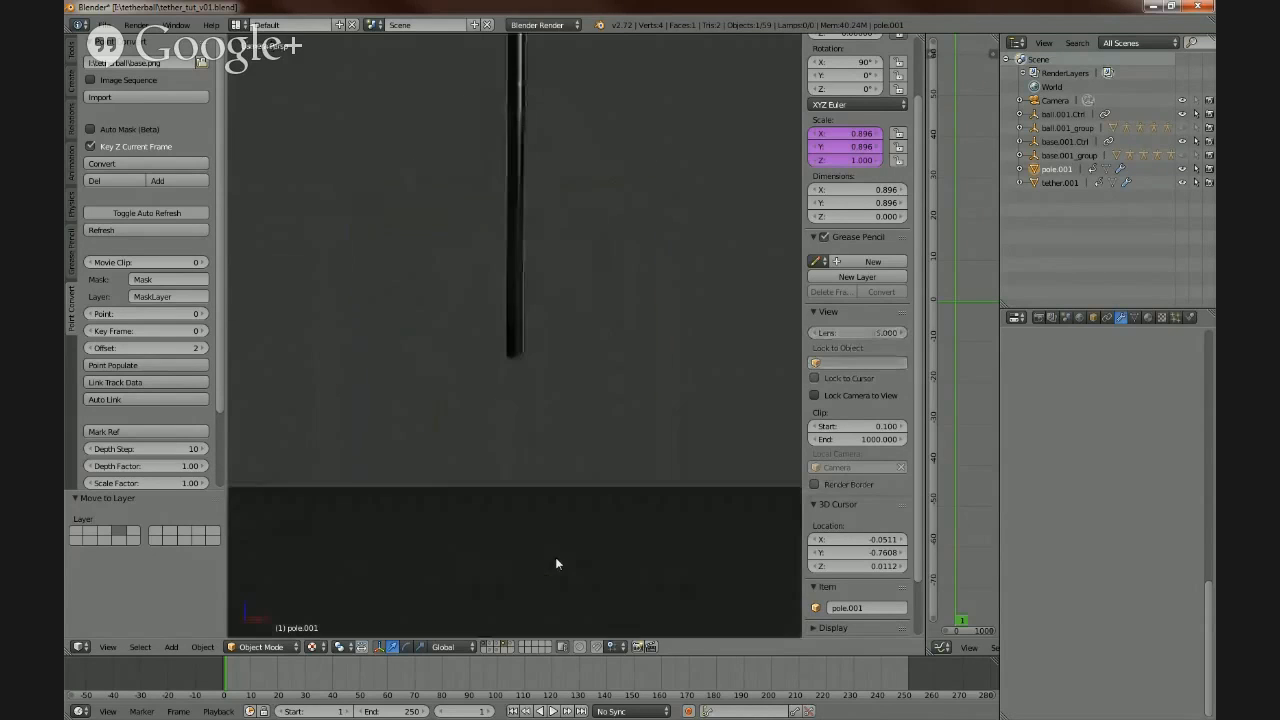
scroll(550, 520, down, 4)
scroll(579, 436, up, 4)
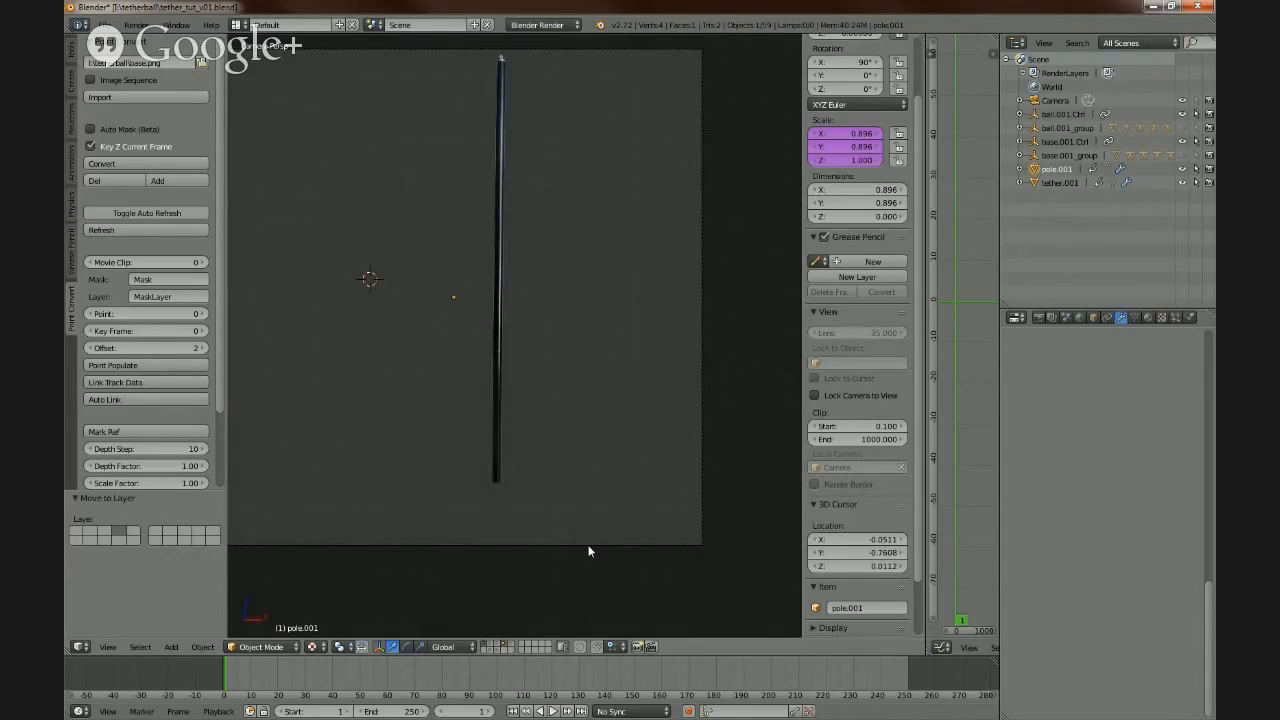
key(Tab)
shift+middle_drag(599, 375, 608, 446)
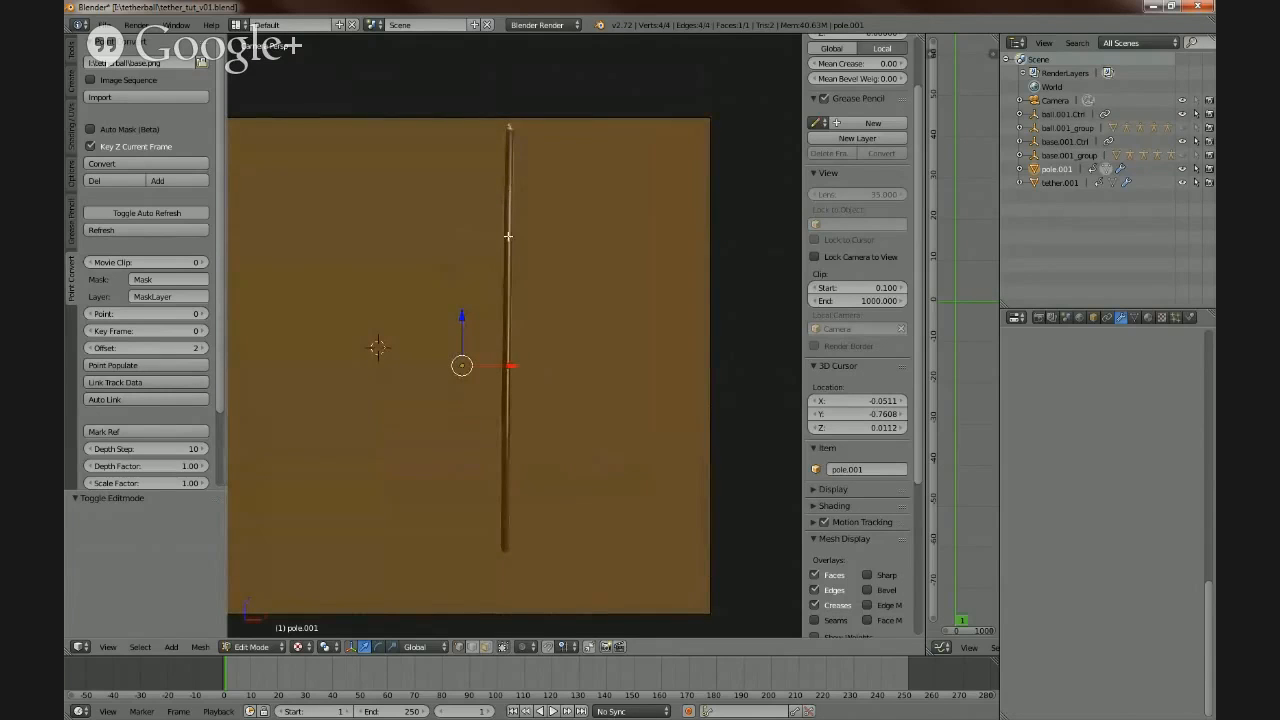
key(k)
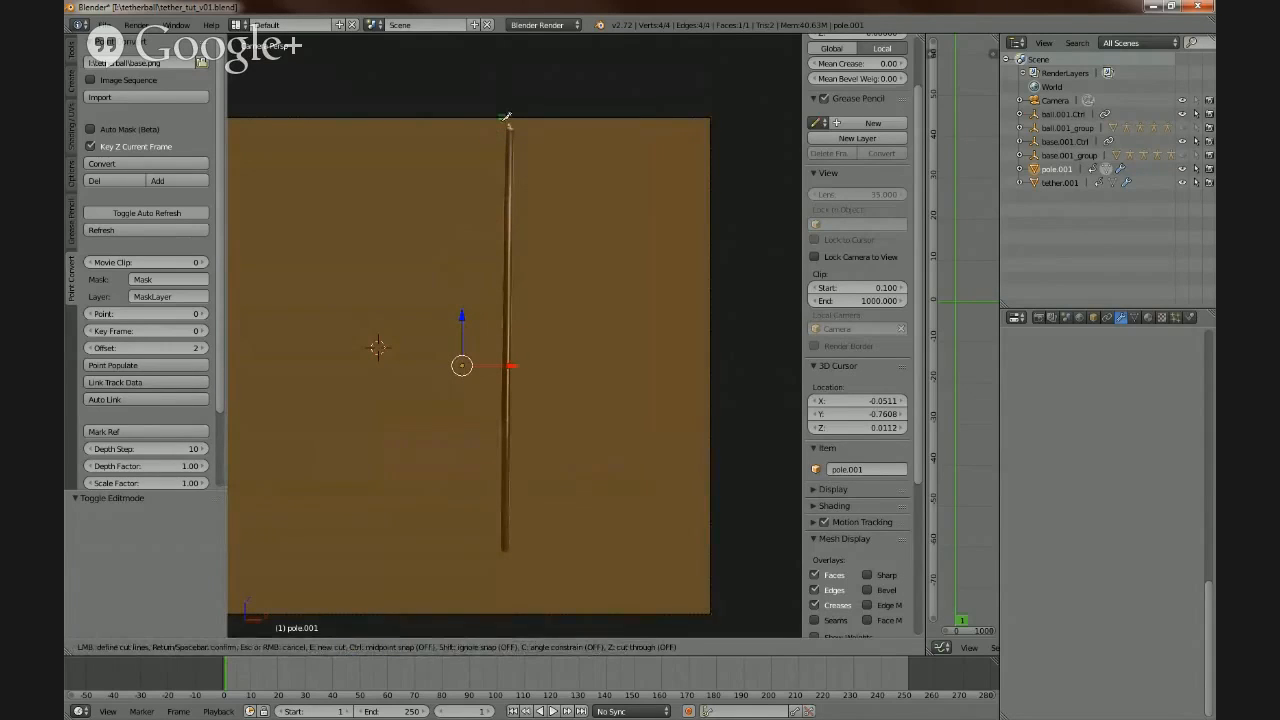
click(505, 118)
click(498, 557)
key(Return)
- Knife-cut a lengthwise line through the middle of the pole outline, from its upper end to its lower end
scroll(553, 230, up, 4)
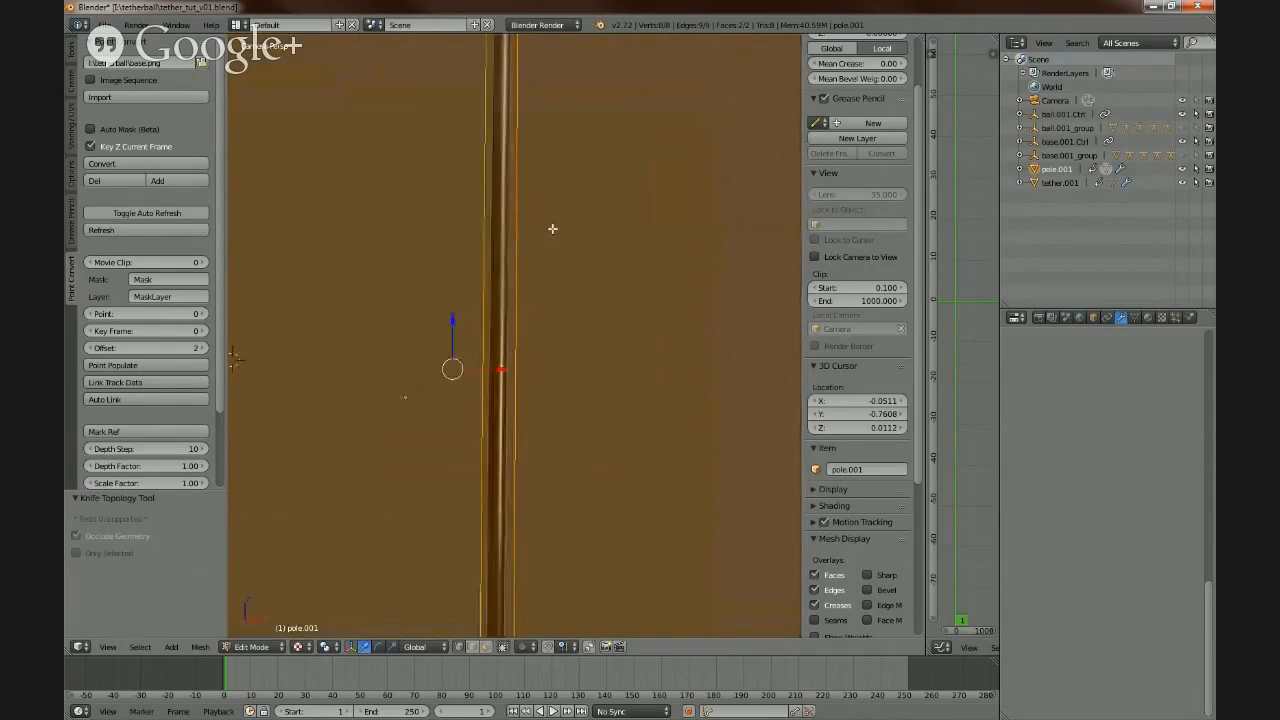
scroll(551, 237, down, 4)
scroll(551, 260, up, 4)
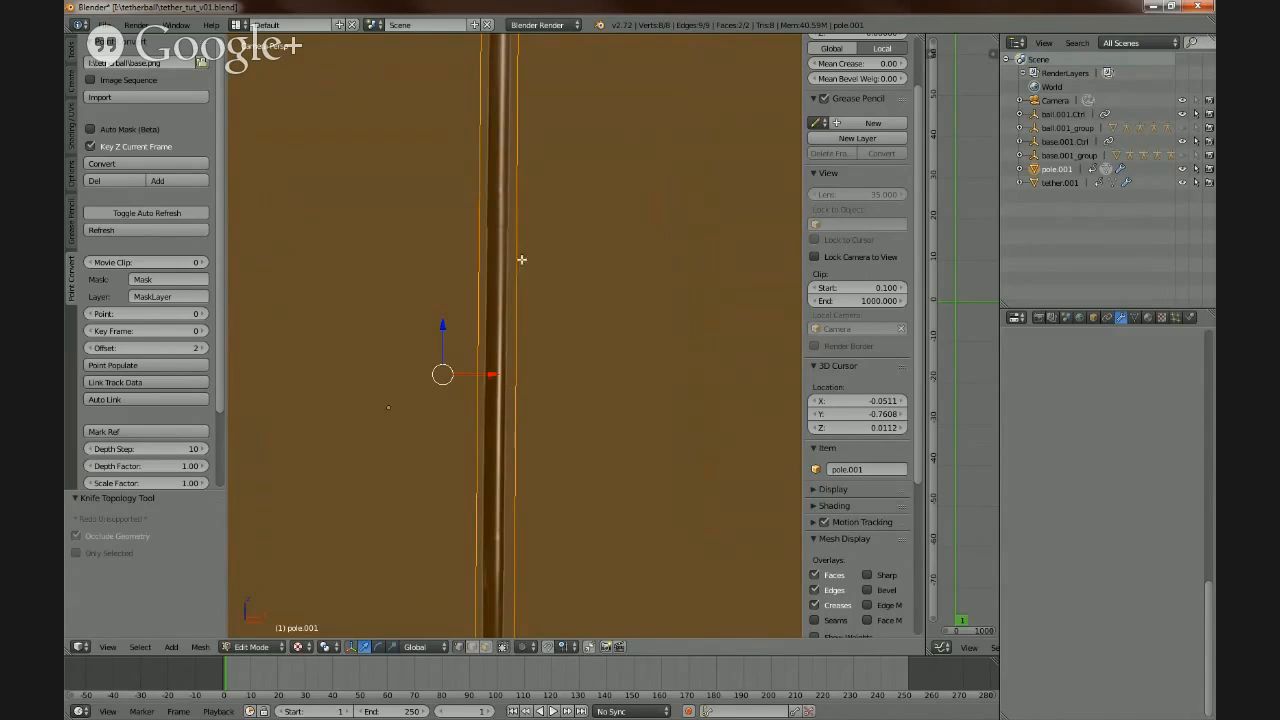
scroll(536, 336, down, 4)
scroll(536, 336, up, 1)
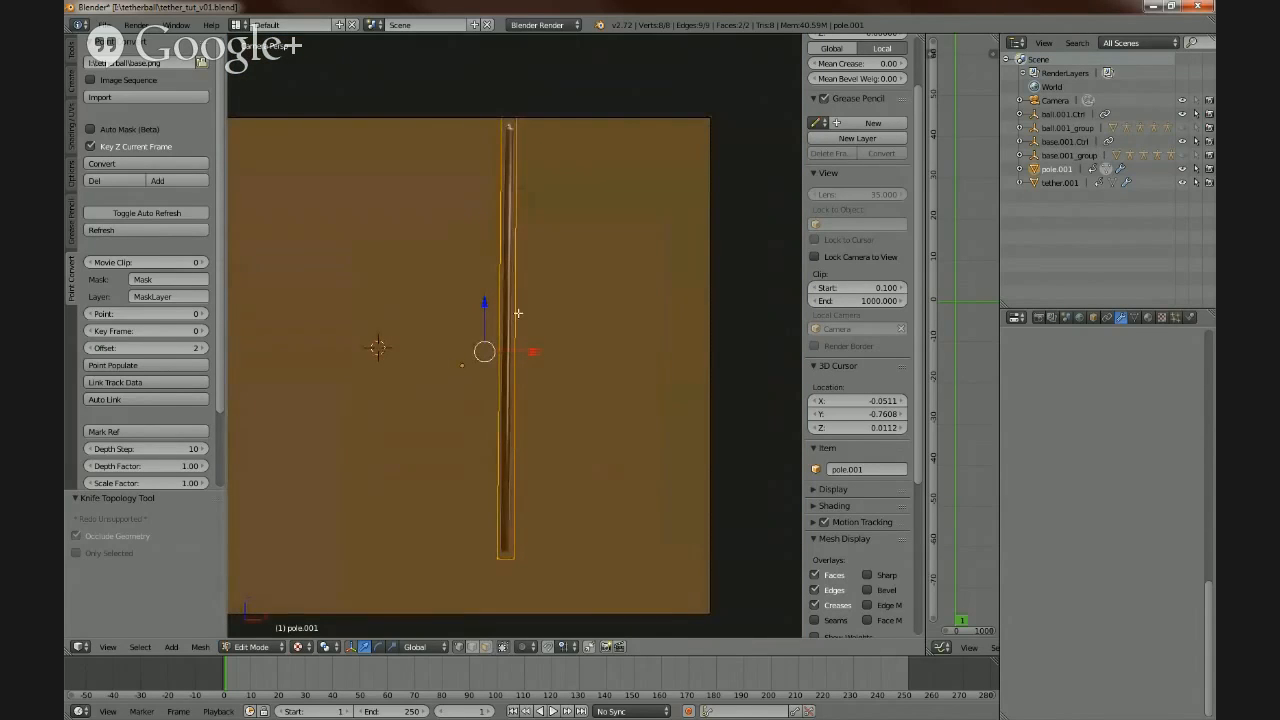
key(k)
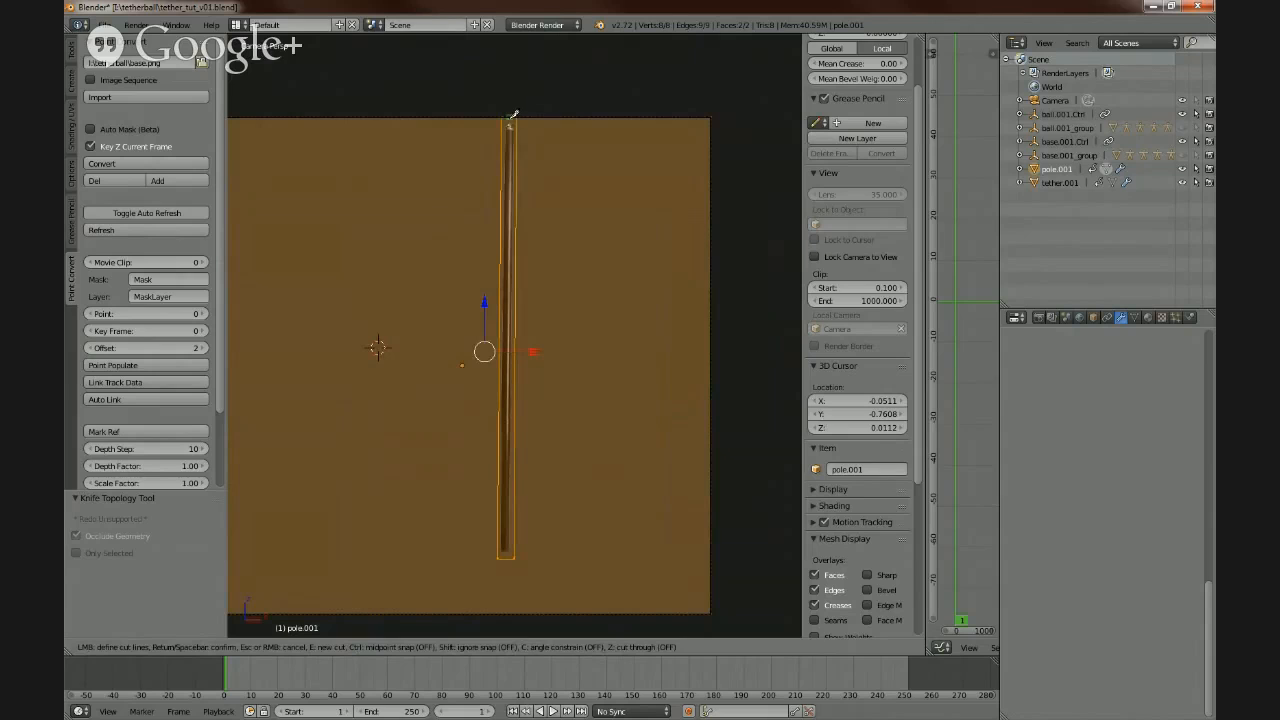
click(511, 118)
click(505, 560)
key(Return)
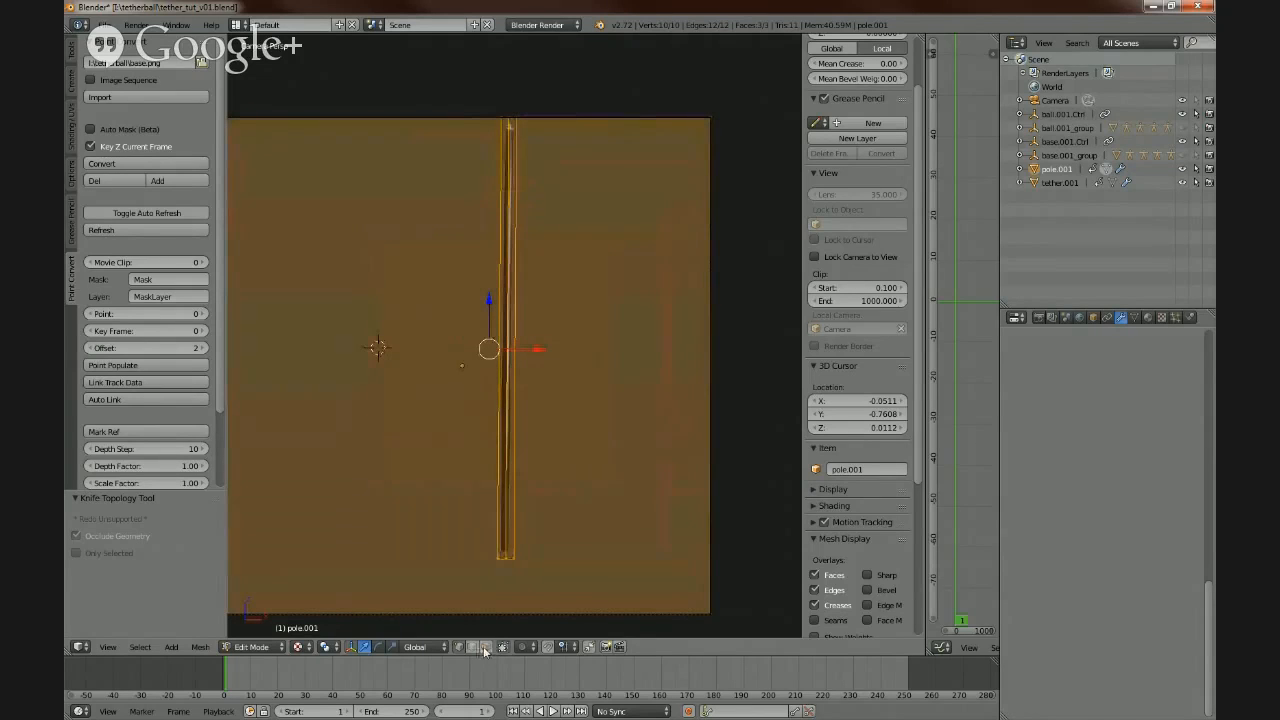
- Delete the face surrounding the pole outline and return to Object Mode
key(a)
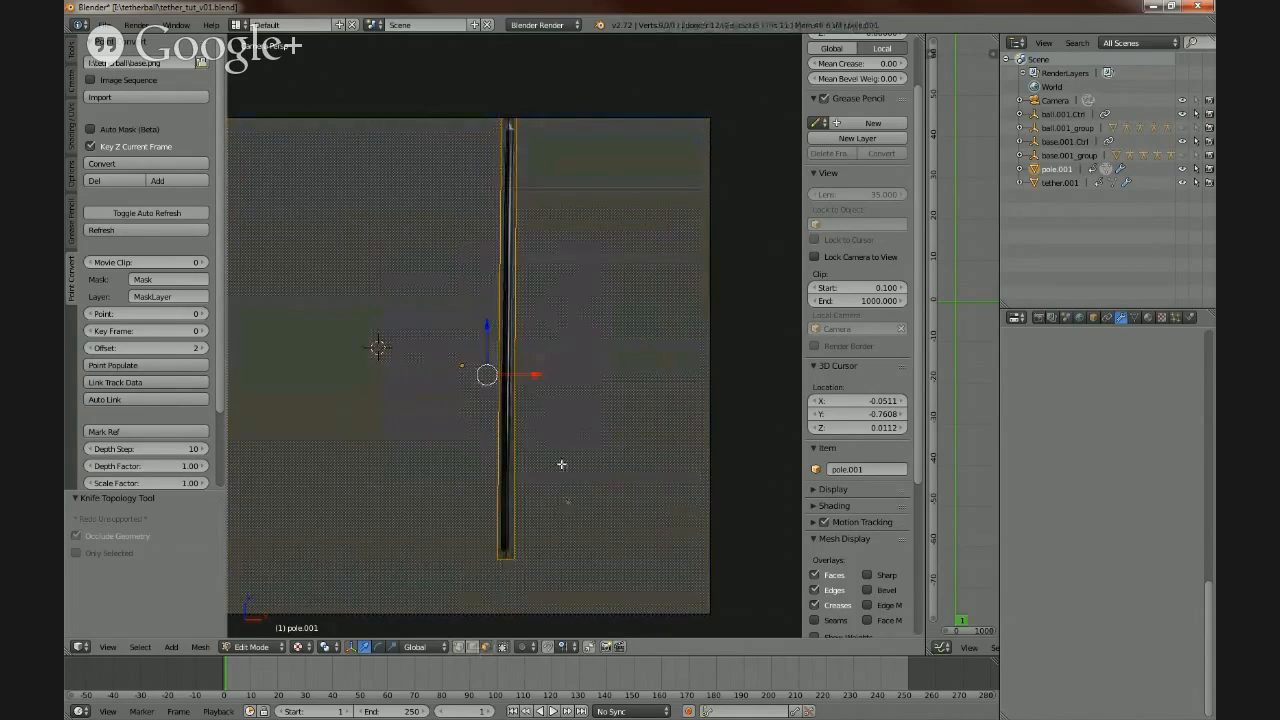
key(x)
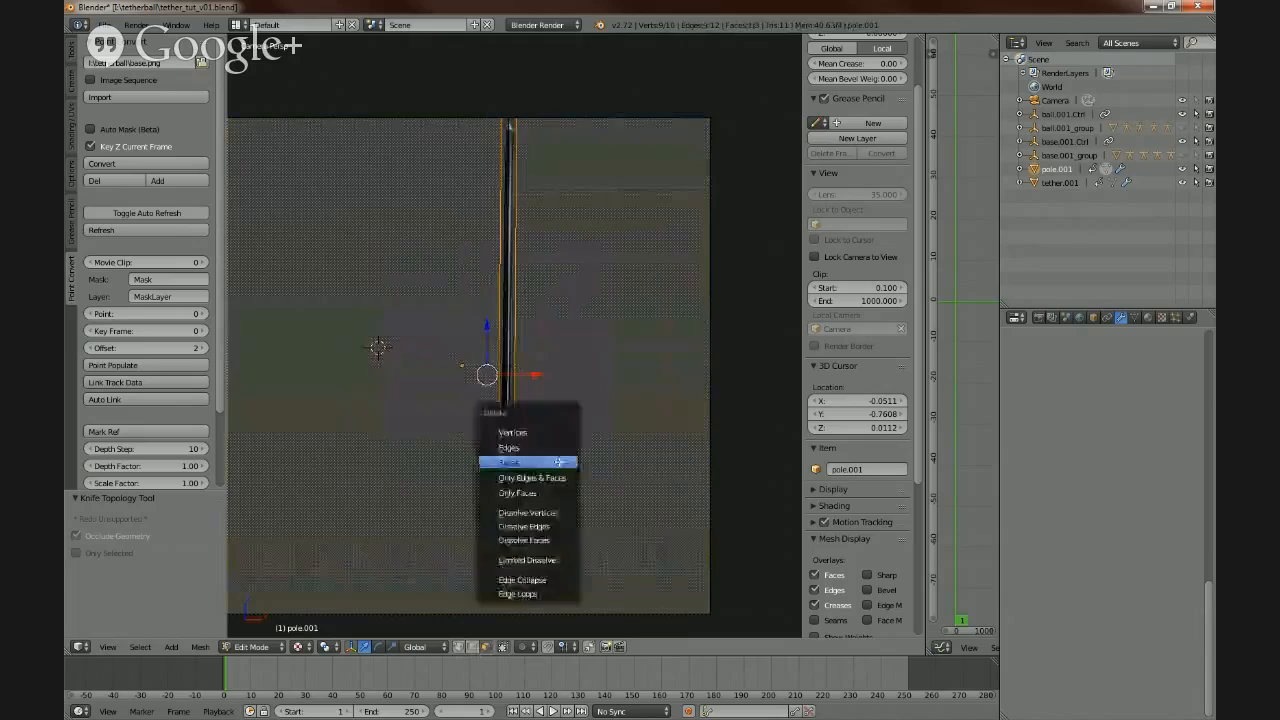
click(528, 463)
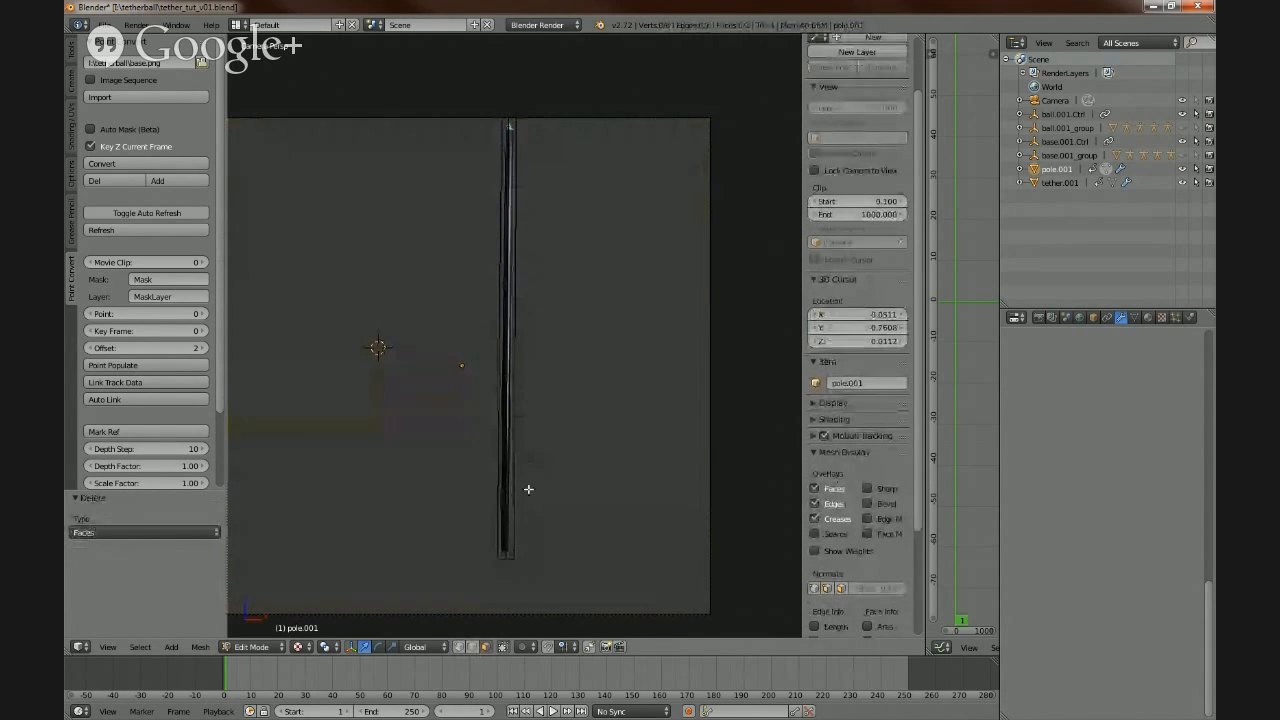
key(Tab)
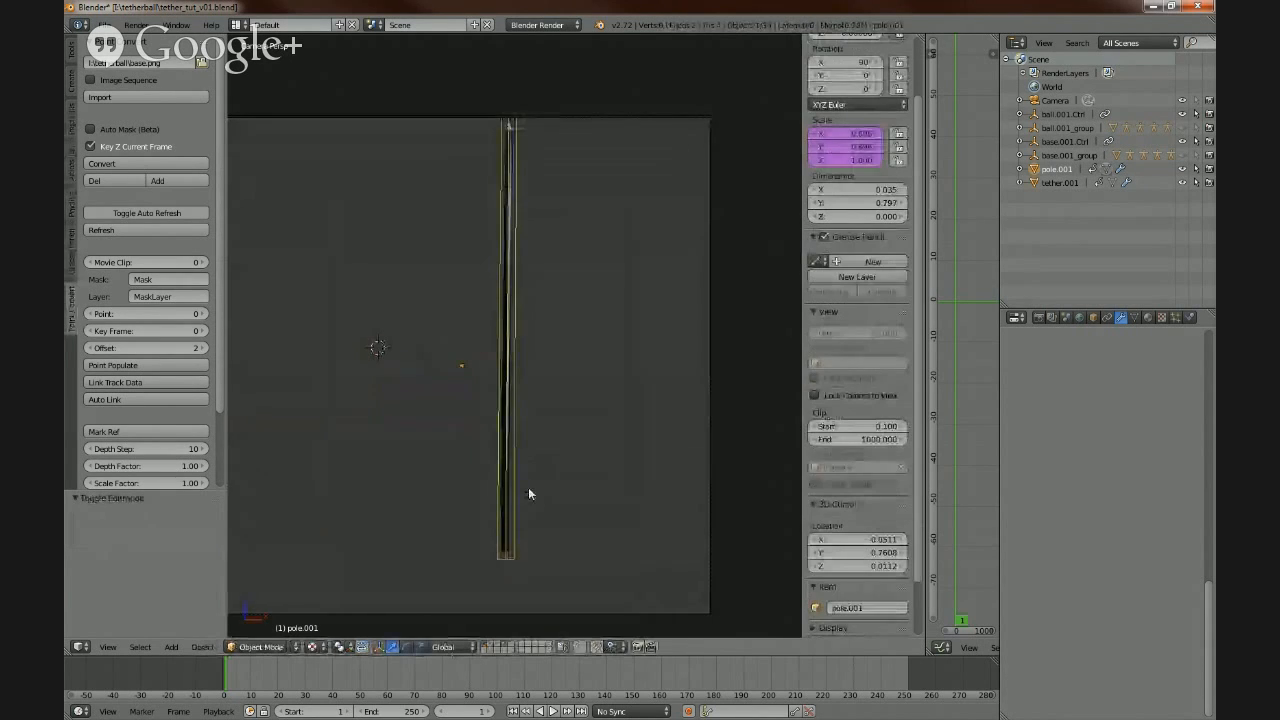
- Convert pole.001 with the Point Convert tool and show the base and ball layers again
middle_drag(524, 487, 534, 514)
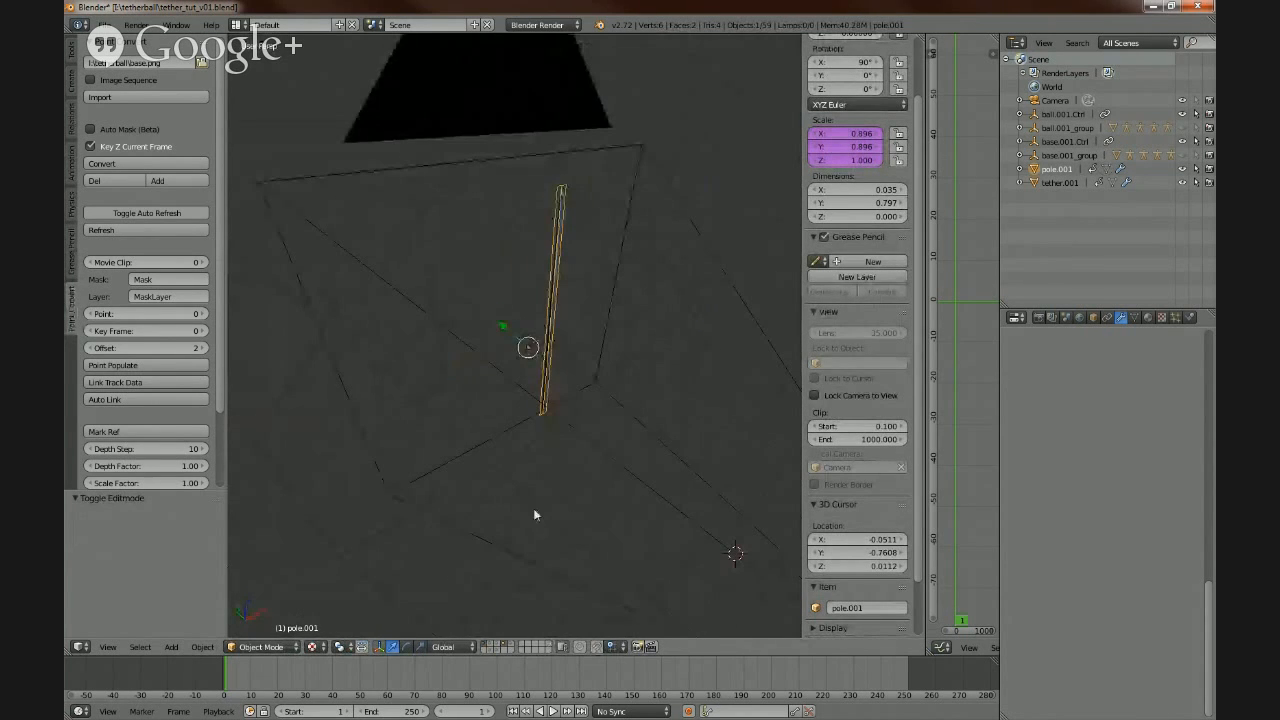
click(112, 164)
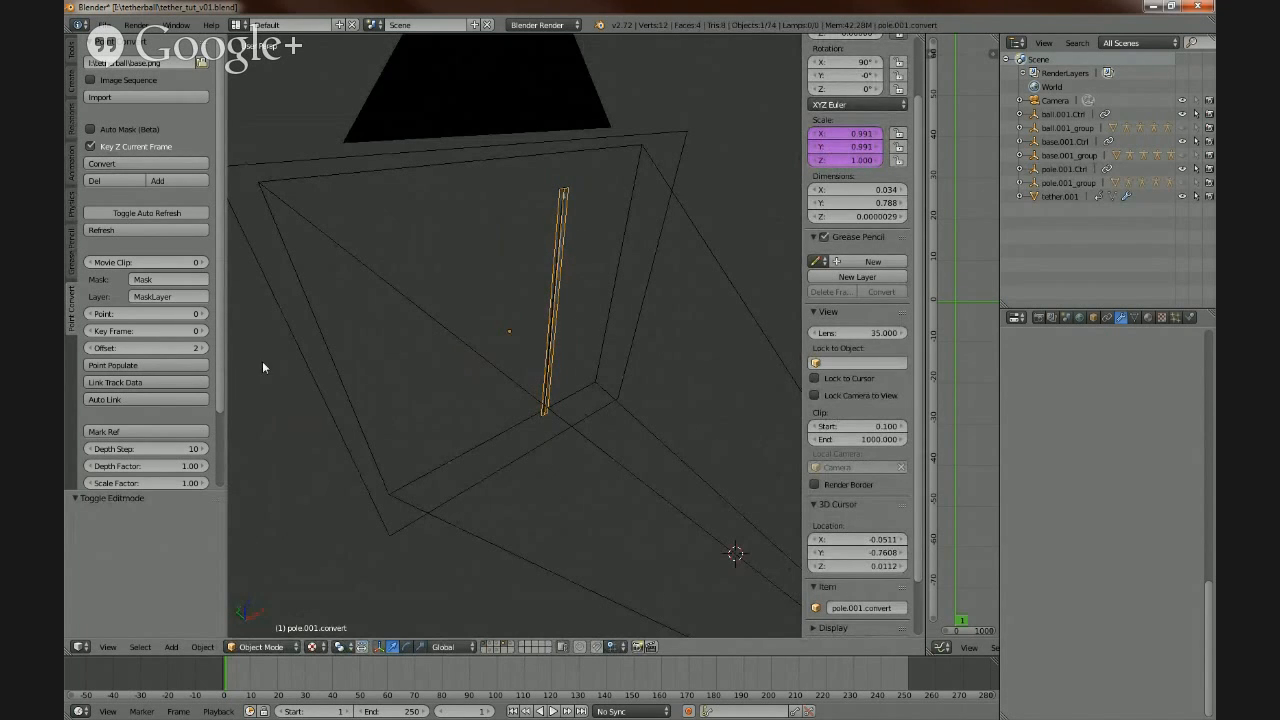
shift+click(494, 645)
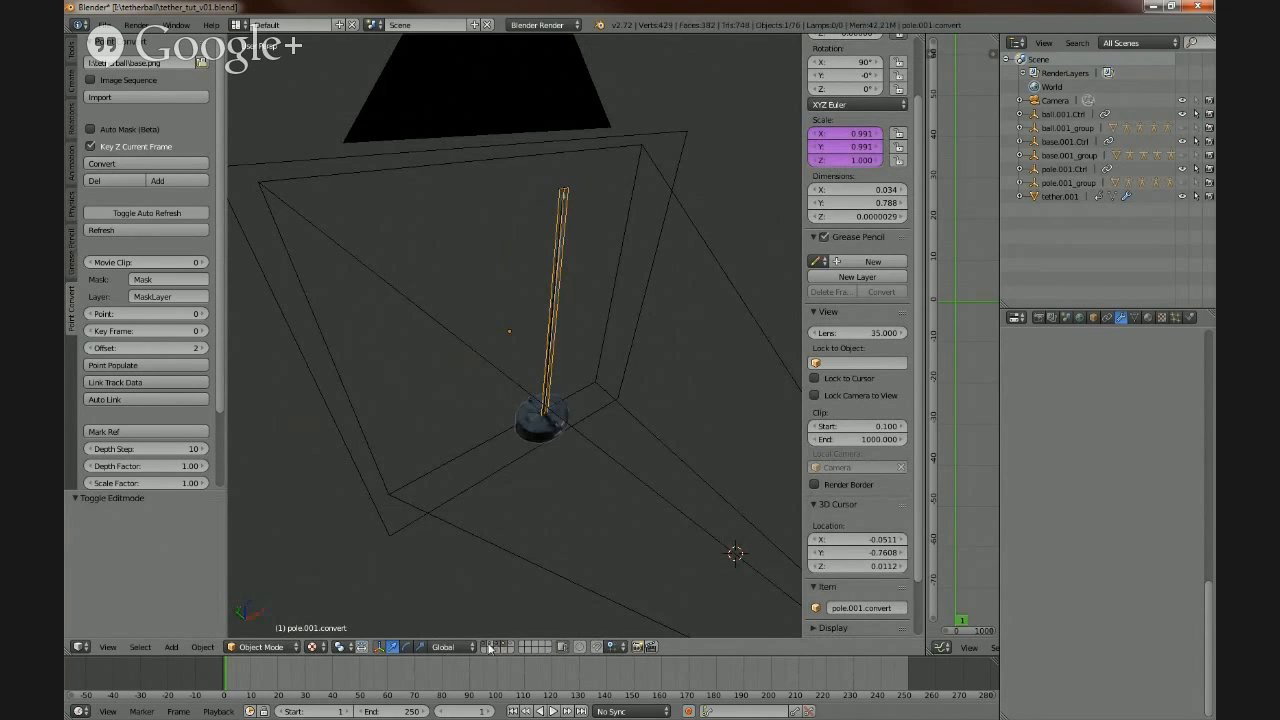
shift+click(490, 645)
middle_drag(500, 522, 532, 517)
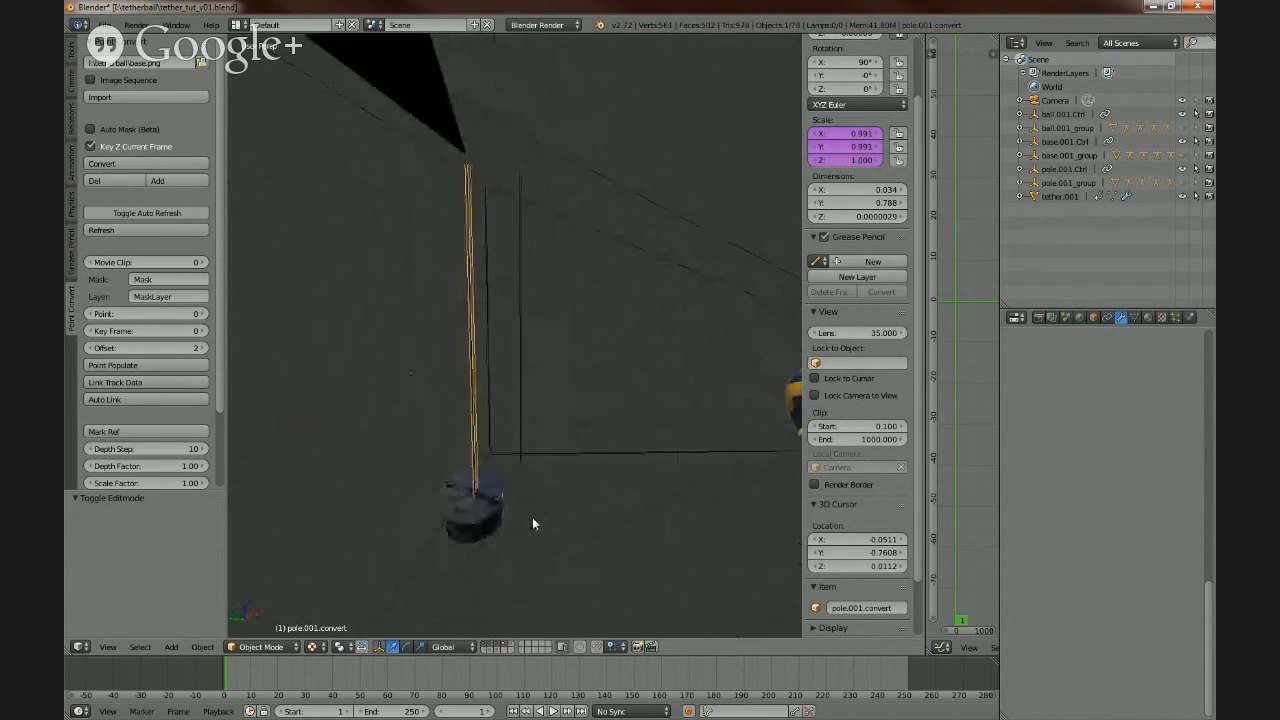
- Shift pole.001.Ctrl along the Y axis by about 0.013 and a further 0.004 to line the pole up with the base
right_click(465, 575)
key(g)
key(y)
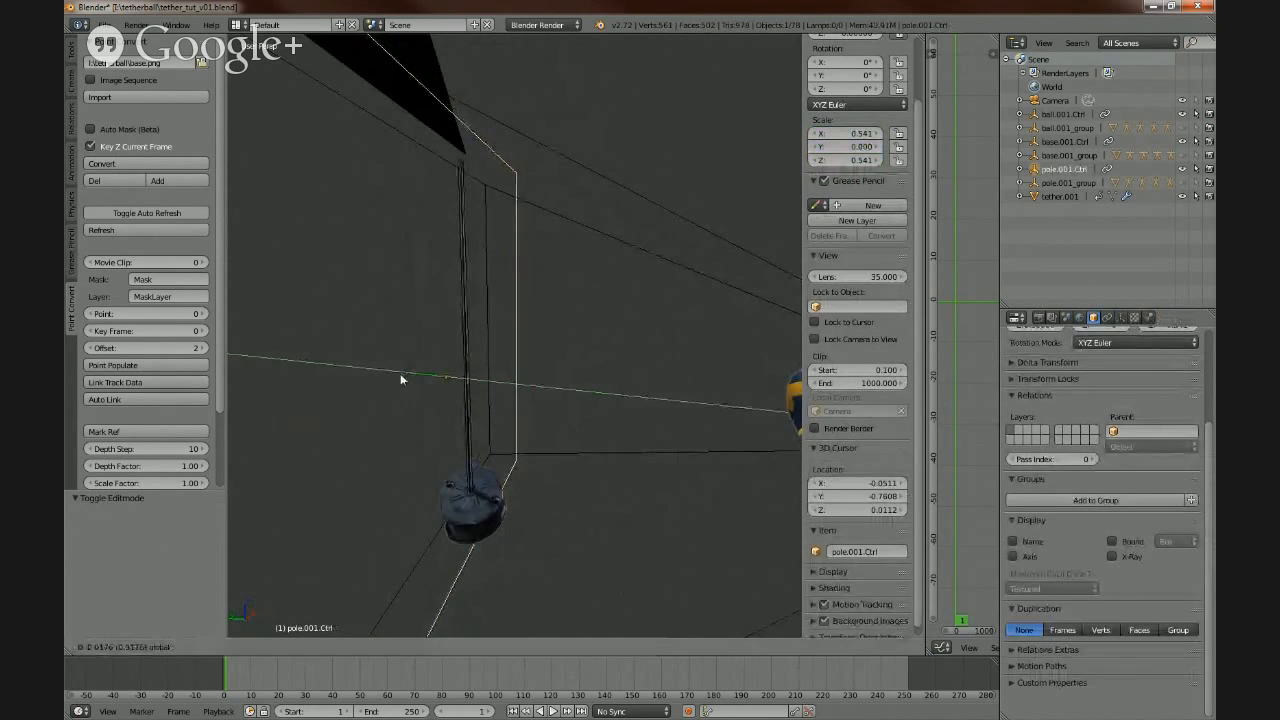
click(413, 386)
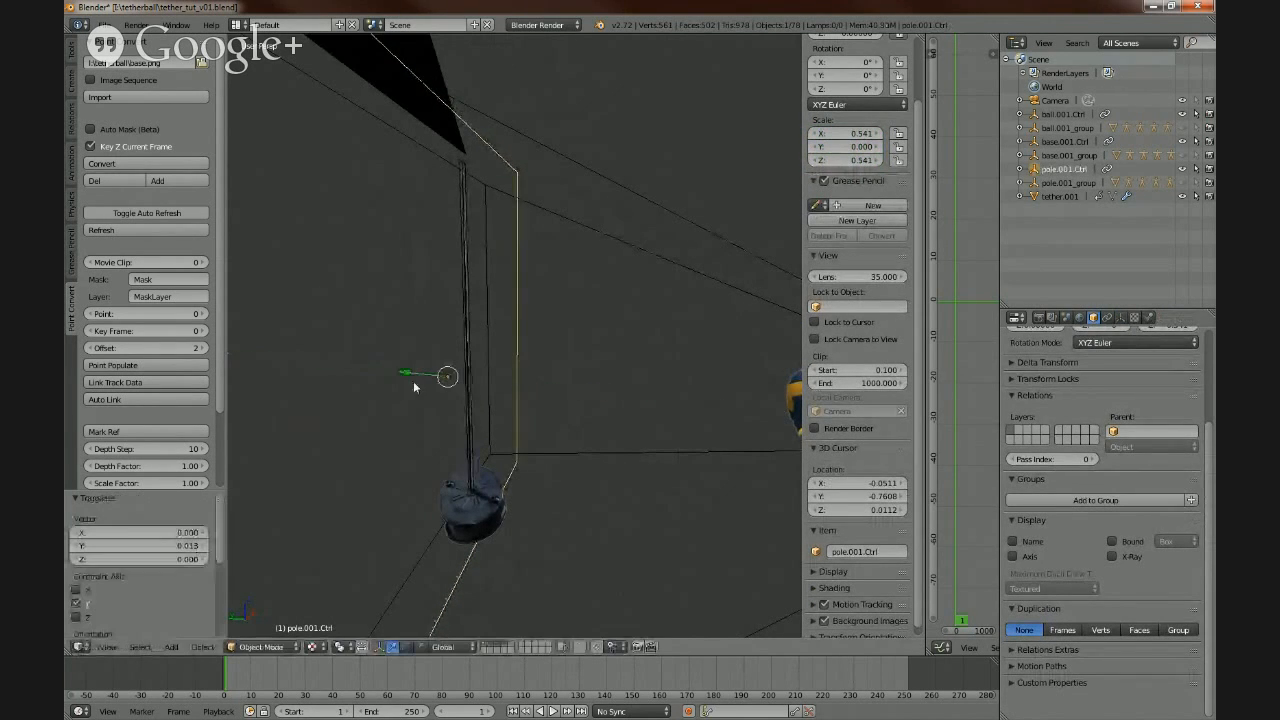
middle_drag(509, 428, 599, 492)
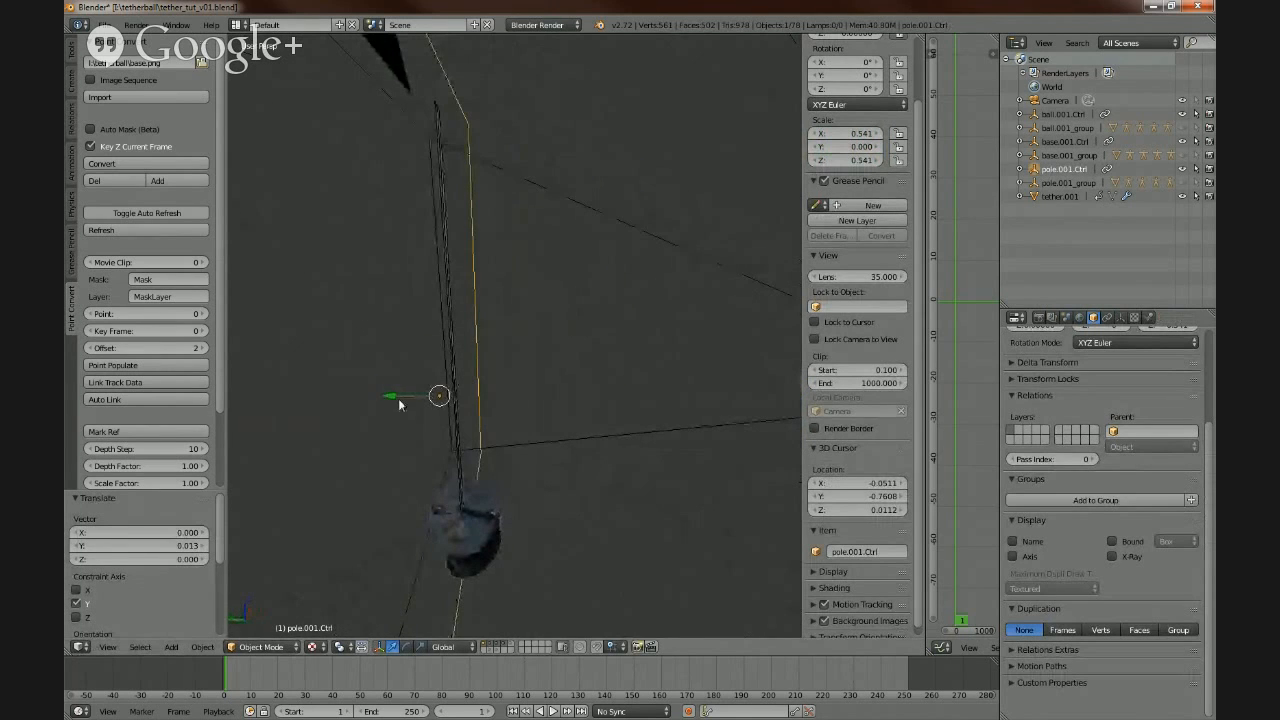
drag(391, 399, 388, 398)
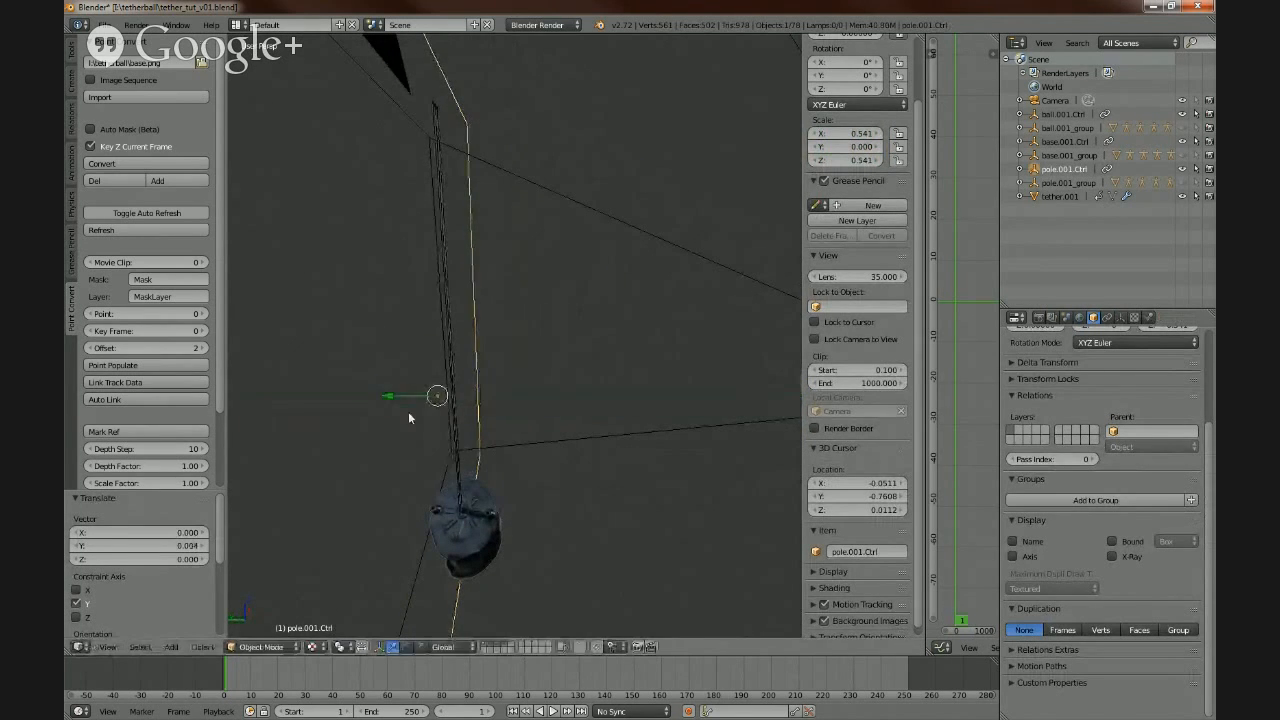
- Hide the base layer and look at the pole through the camera
middle_drag(651, 528, 523, 560)
shift+click(498, 648)
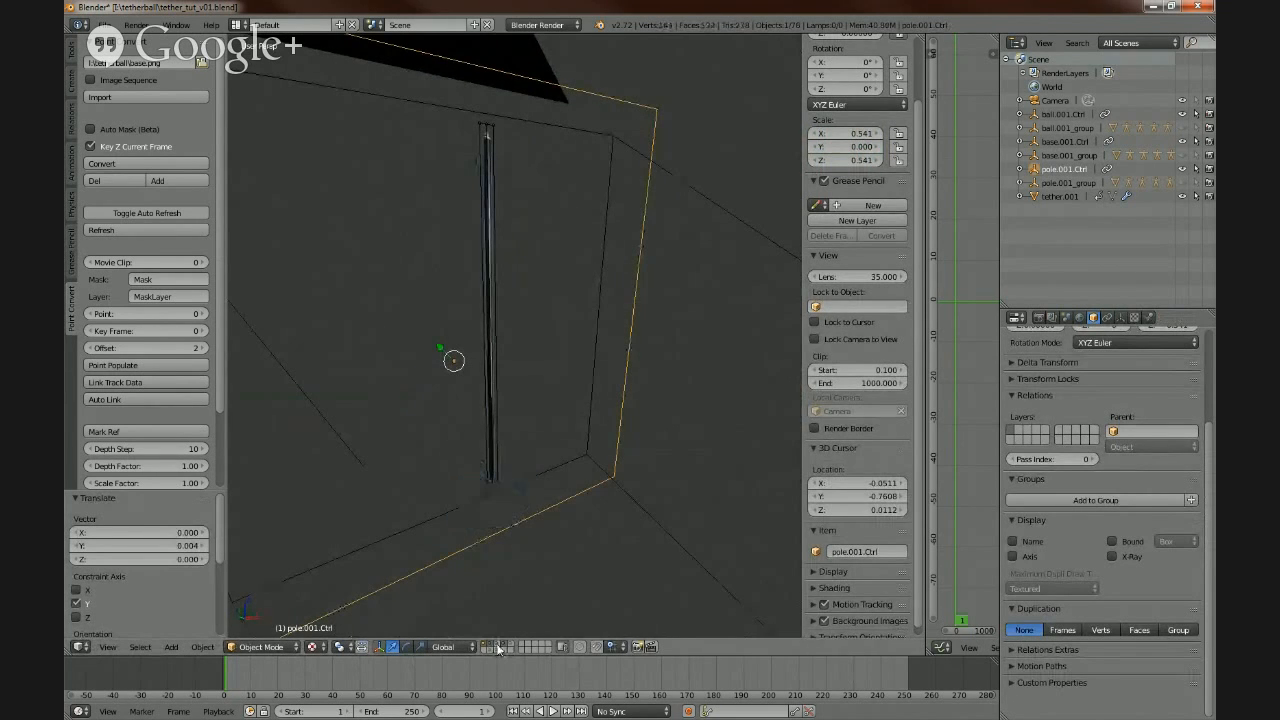
key(KP_0)
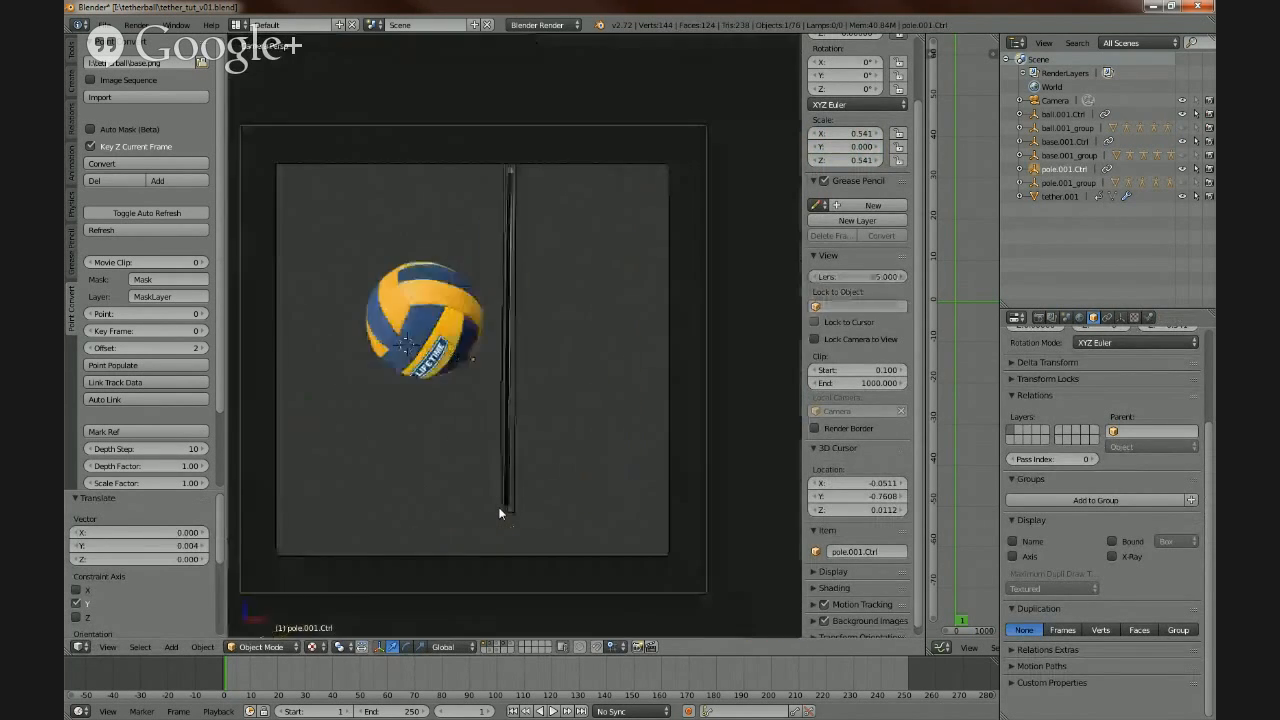
- Select the middle control points at the pole's lower and upper ends and raise their animation curves by about 2.008 with the base layer shown
right_click(509, 513)
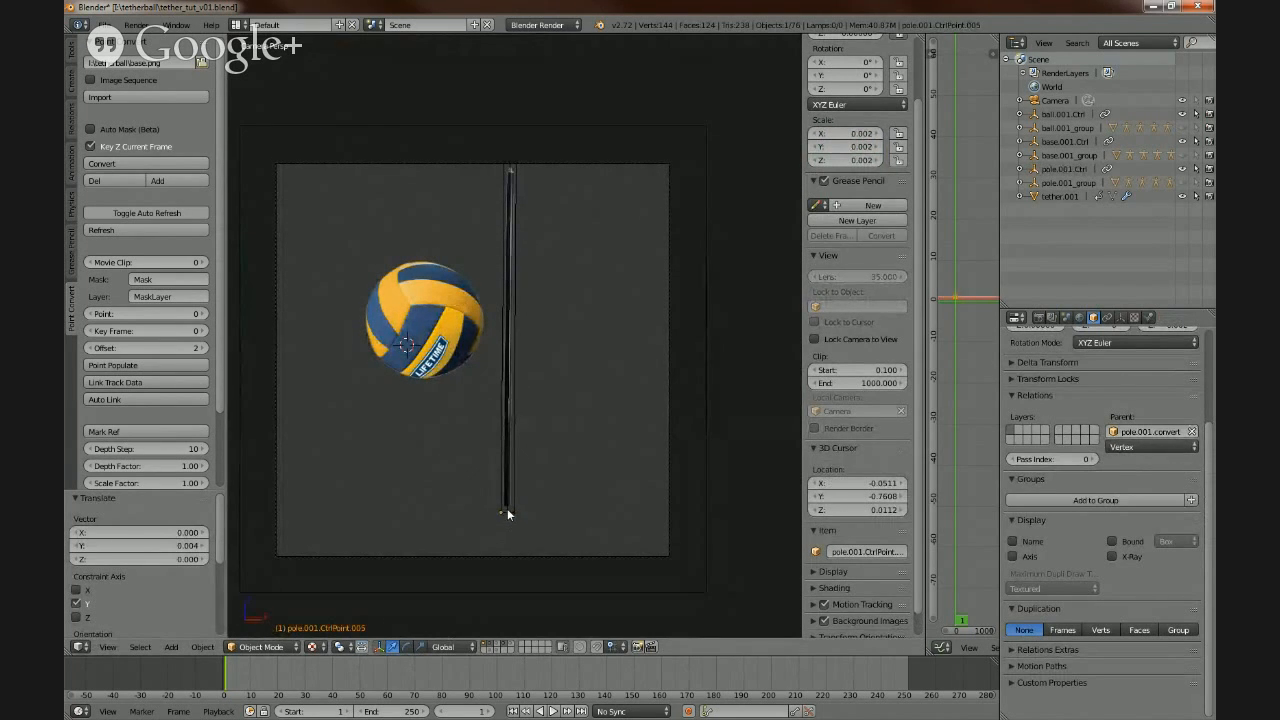
right_click(507, 512)
scroll(513, 540, up, 4)
scroll(514, 545, down, 1)
shift+middle_drag(525, 573, 526, 386)
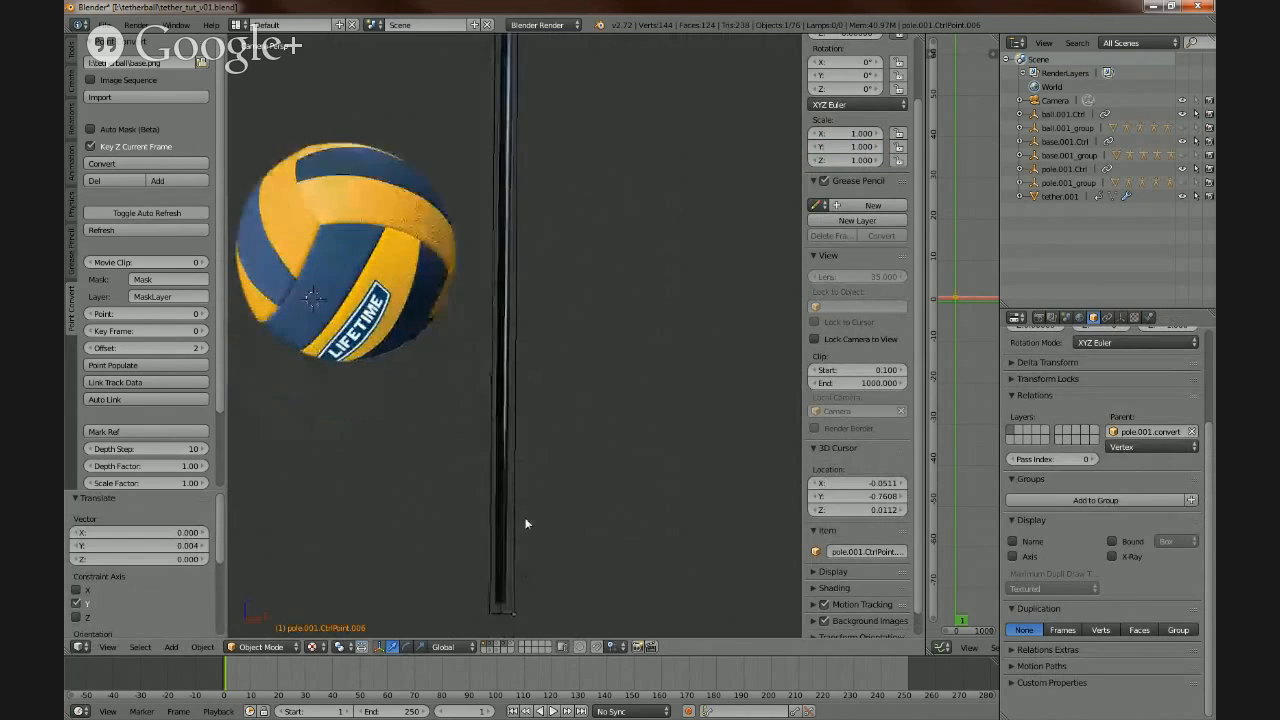
right_click(500, 477)
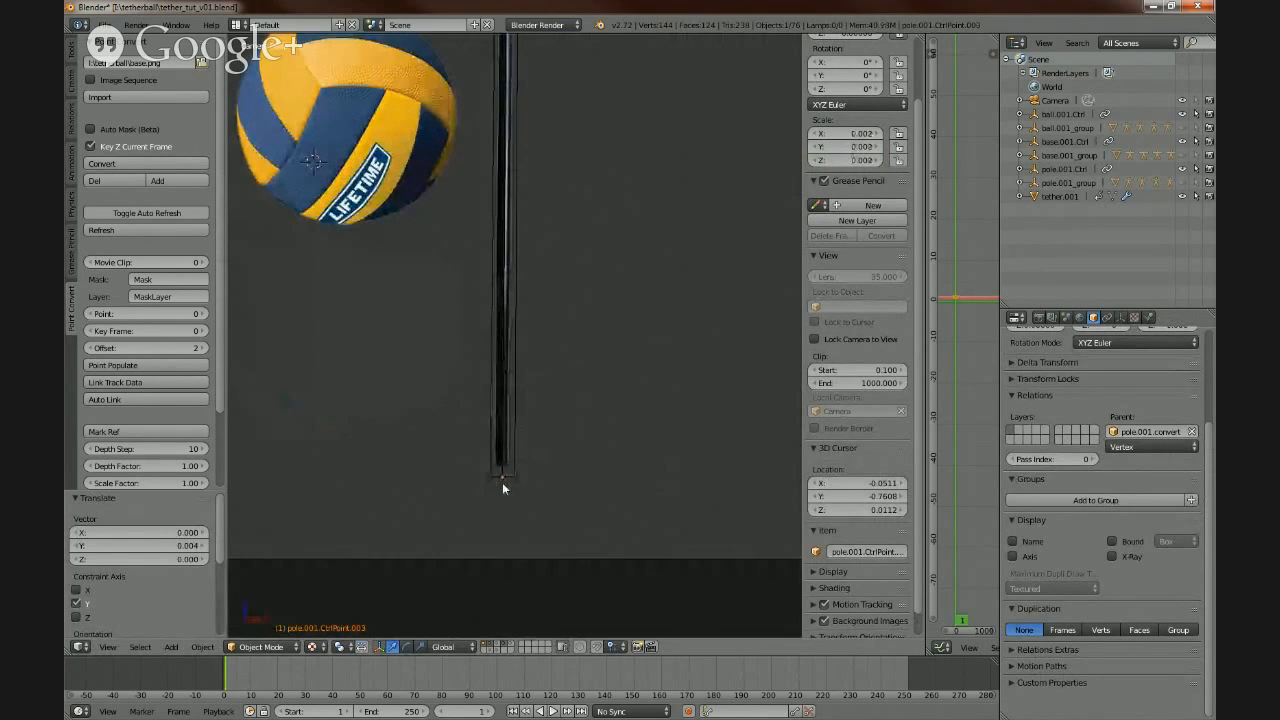
shift+middle_drag(591, 272, 575, 620)
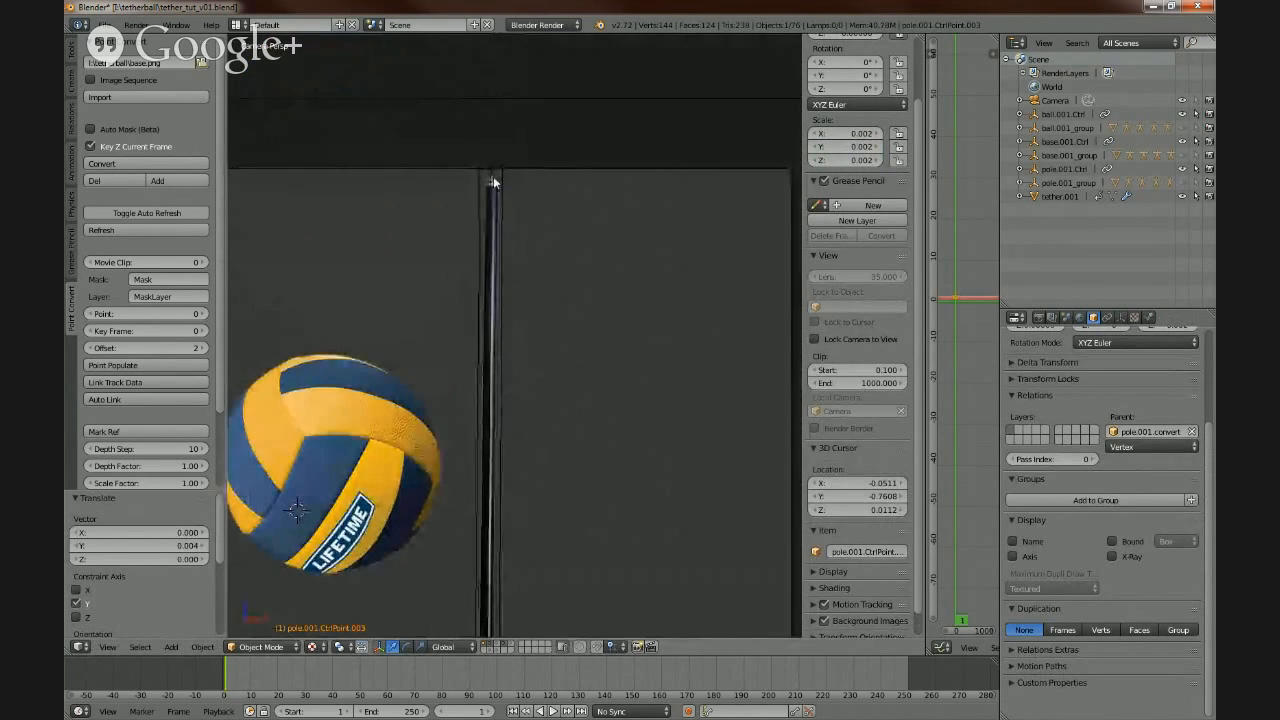
shift+right_click(492, 176)
scroll(506, 210, down, 6)
middle_drag(487, 380, 600, 395)
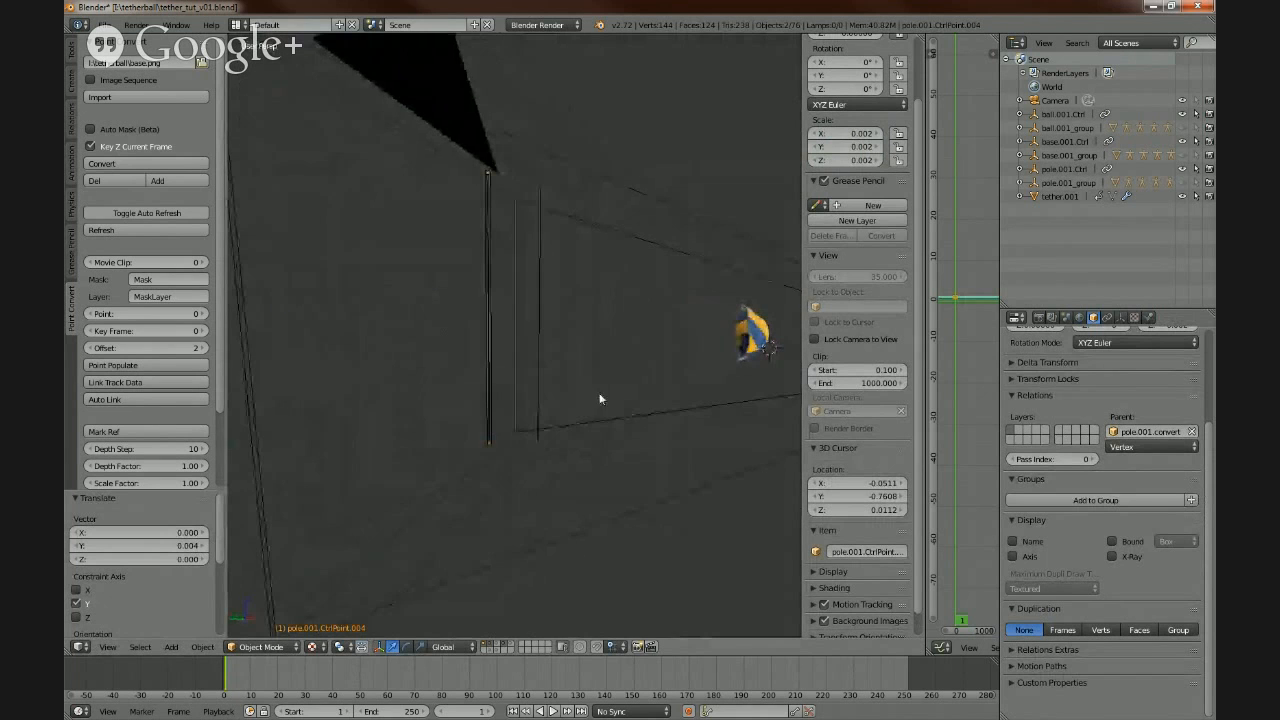
shift+click(498, 646)
scroll(559, 477, up, 5)
scroll(559, 477, down, 1)
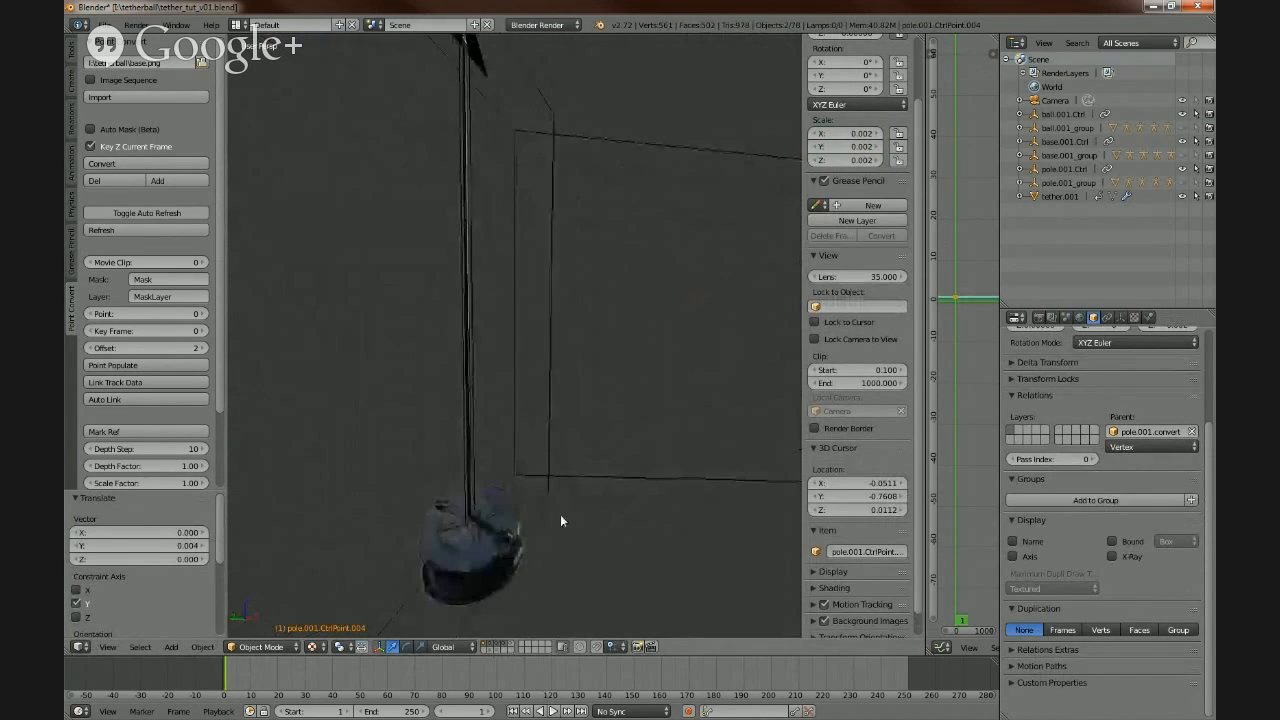
shift+middle_drag(560, 514, 566, 443)
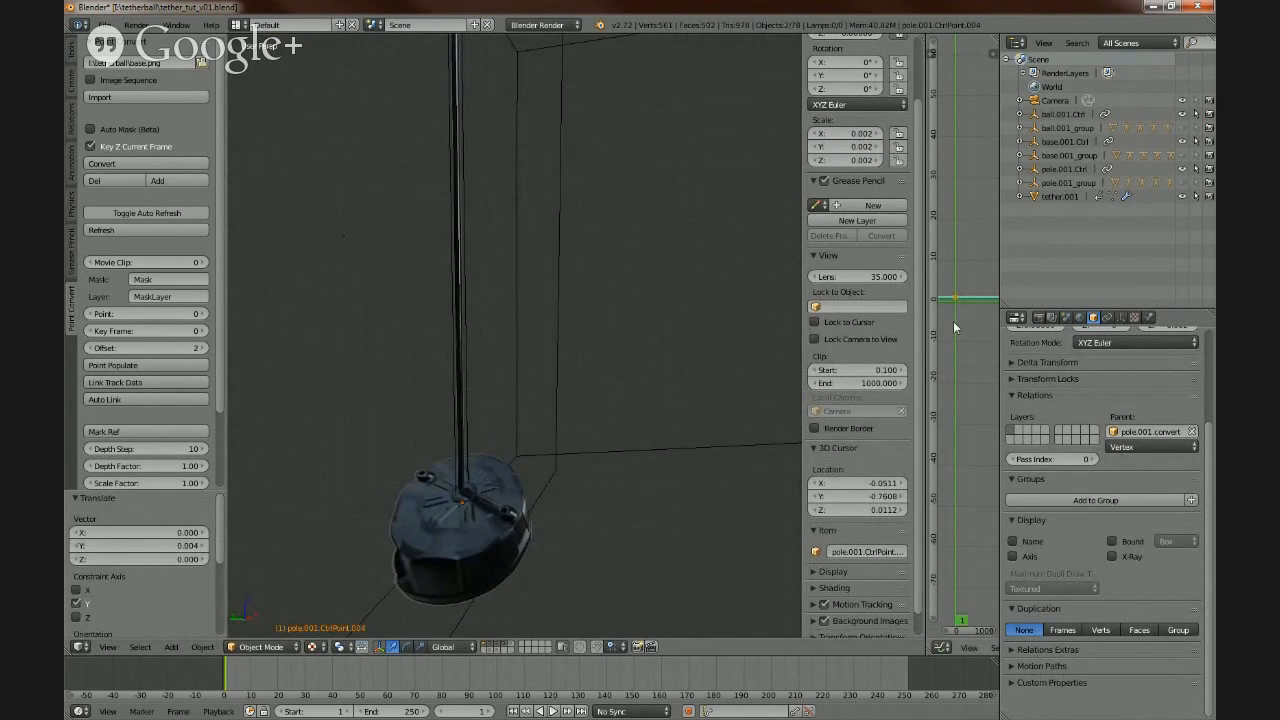
key(g)
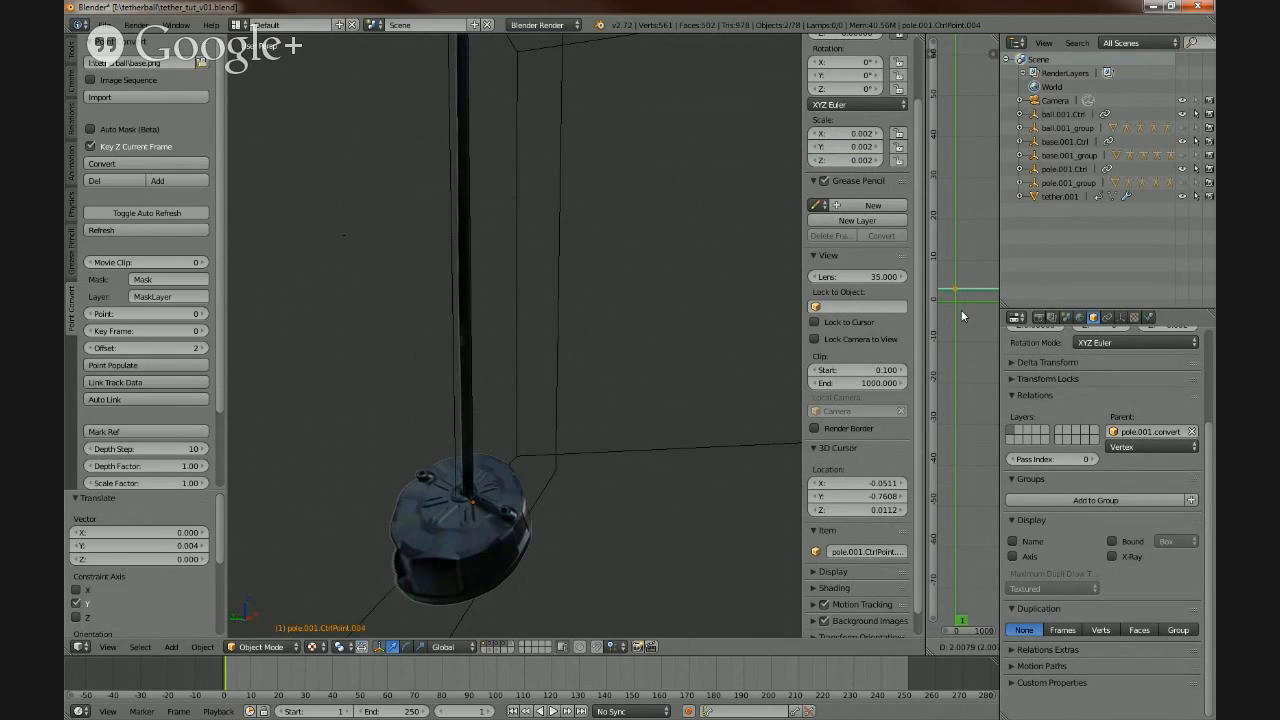
click(962, 316)
- Shift pole.001.Ctrl along the Y axis by about 0.005 to centre the pole on the base
right_click(557, 448)
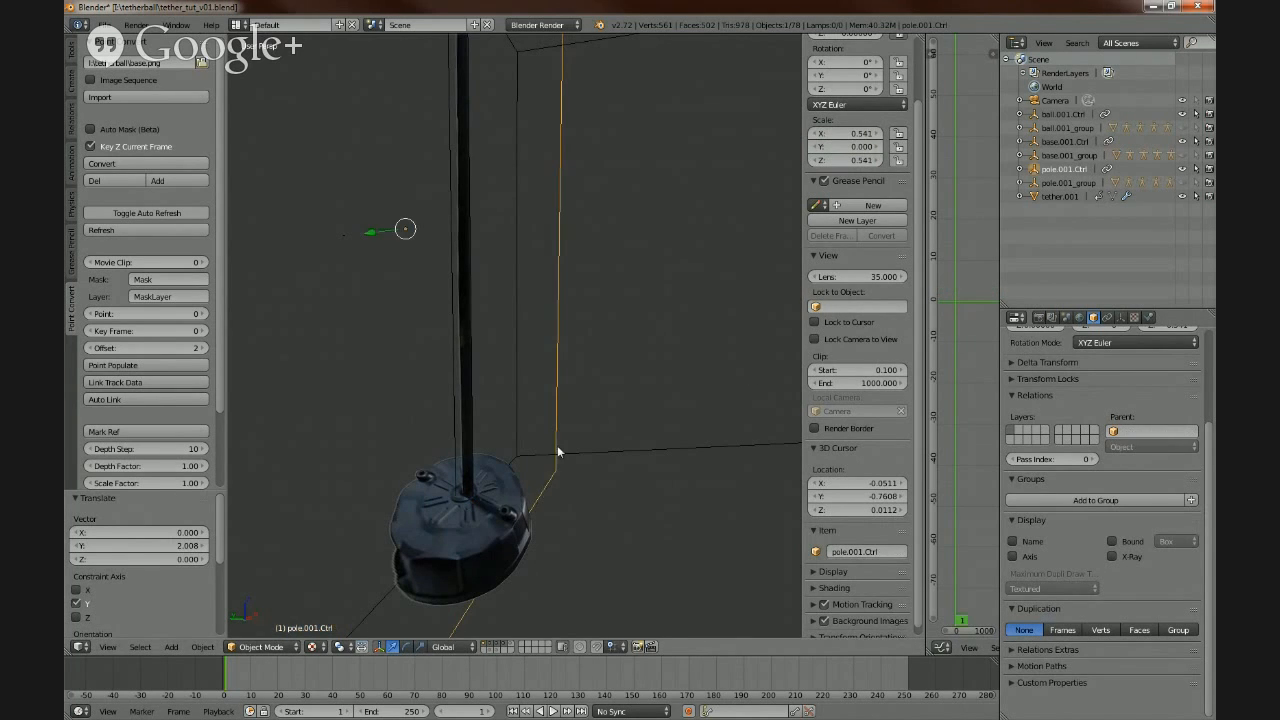
key(g)
key(y)
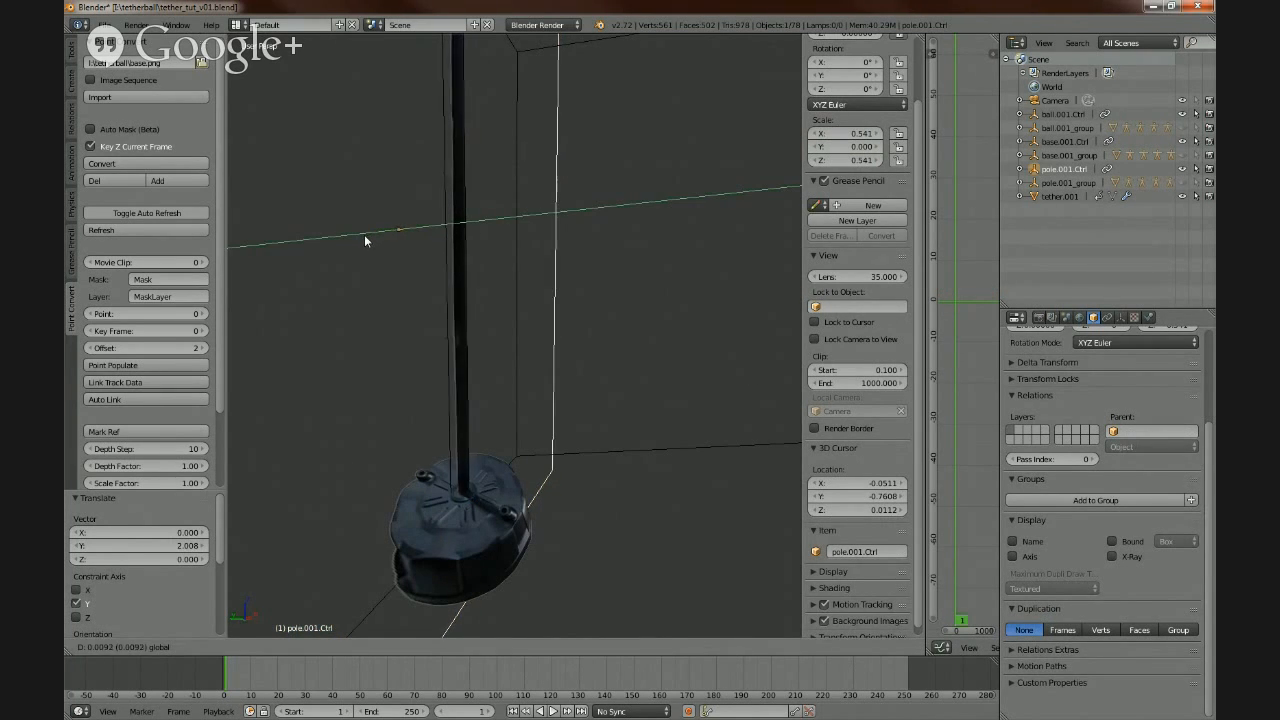
click(368, 238)
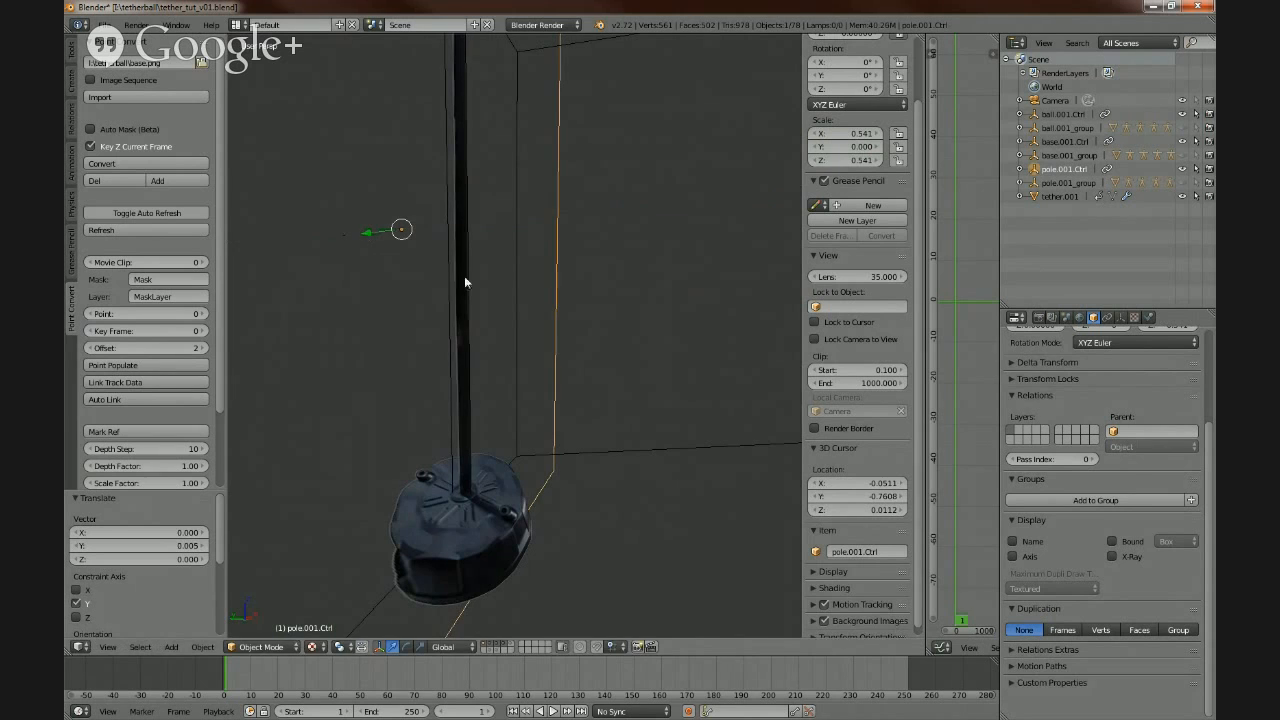
- Deselect everything and restrict the visible layers to the pole and its controls, hiding the base and ball
middle_drag(637, 395, 586, 357)
key(a)
key(a)
key(a)
key(a)
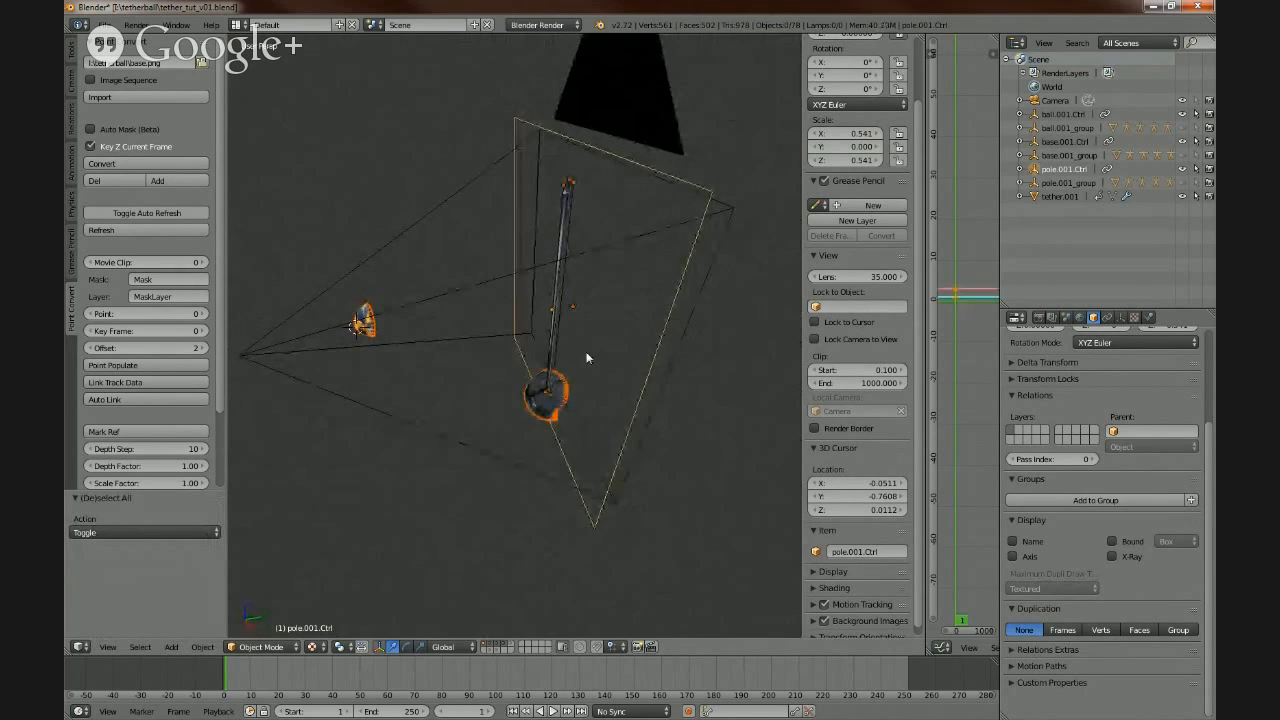
key(a)
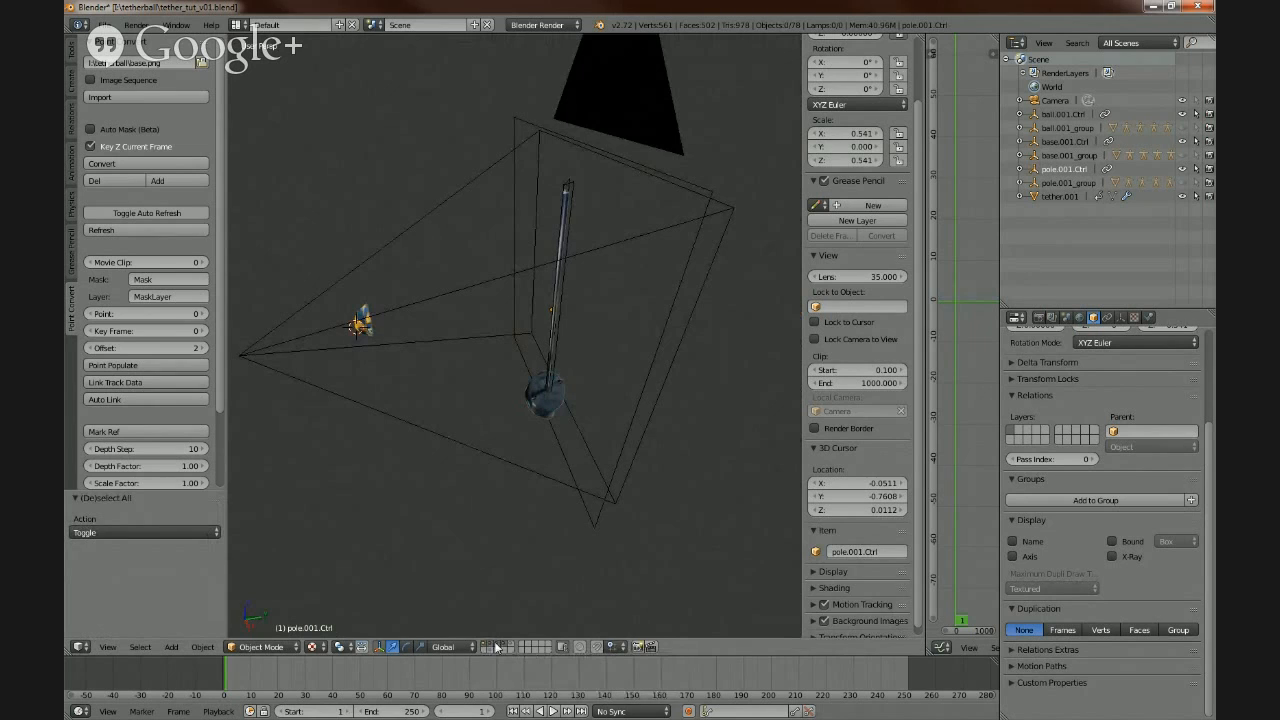
click(491, 648)
click(503, 648)
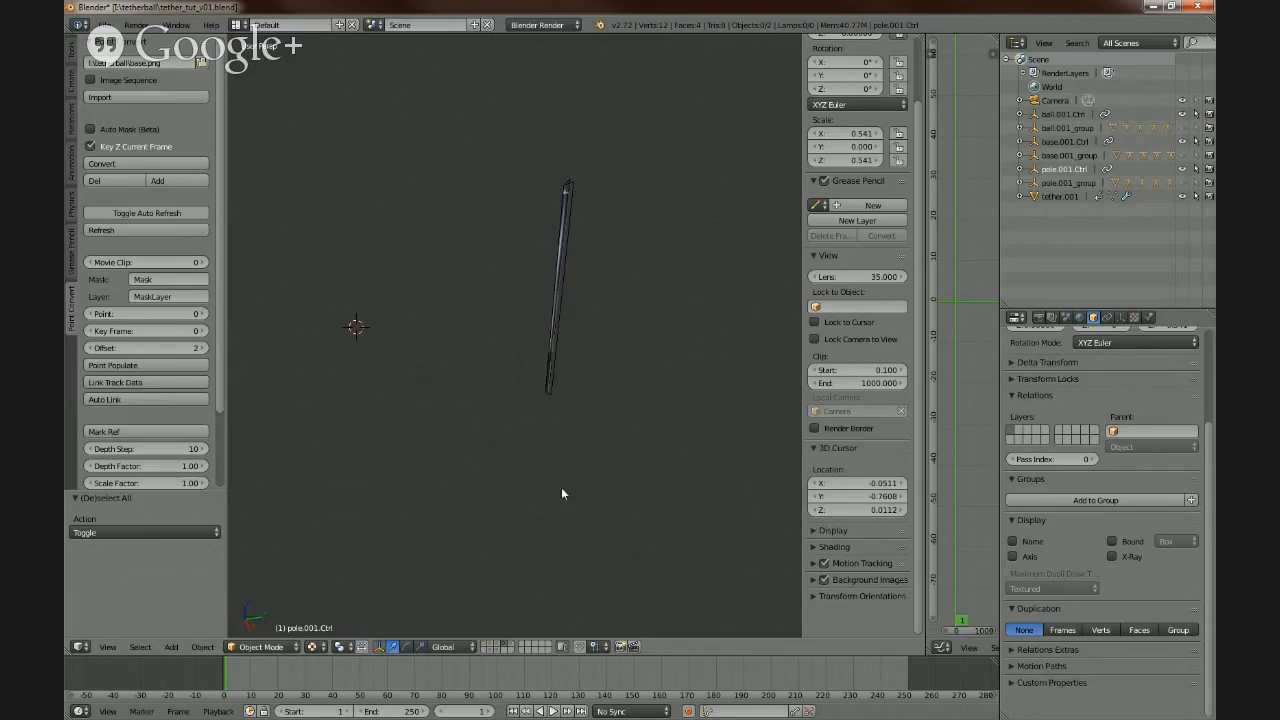
key(grave)
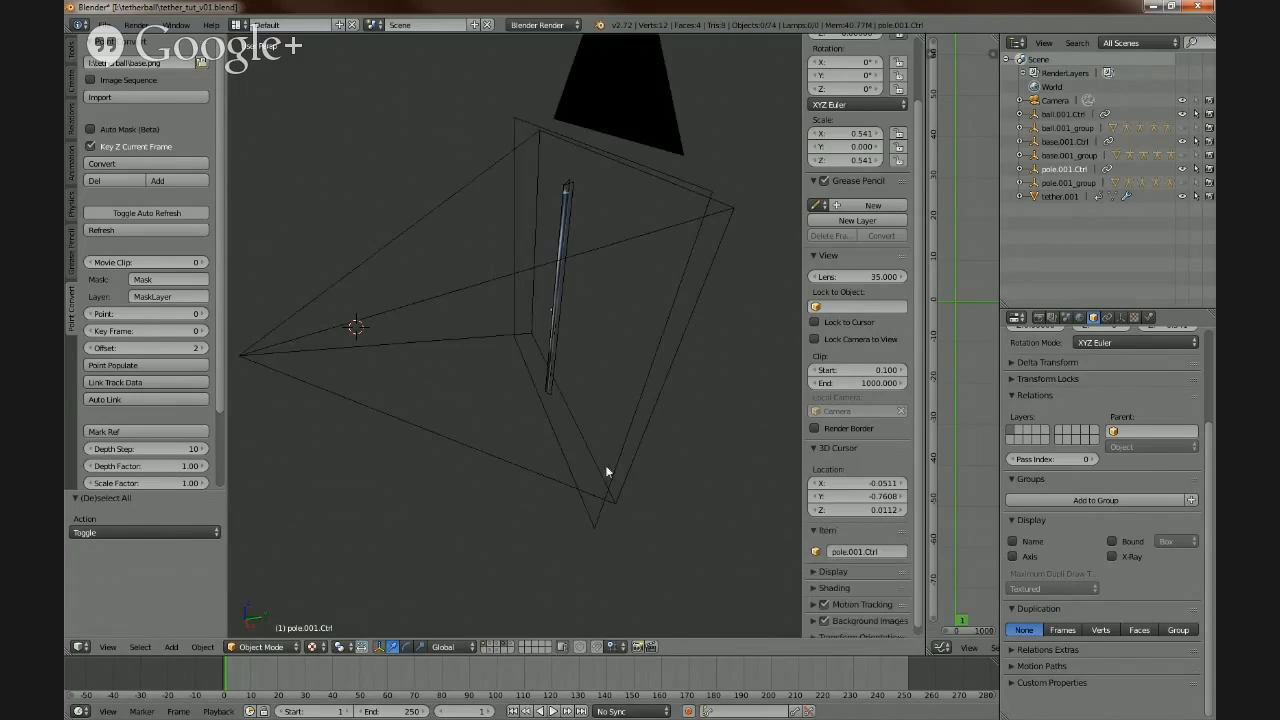
- Move pole.001.Ctrl together with the pole's control points to layer 14
right_click(606, 470)
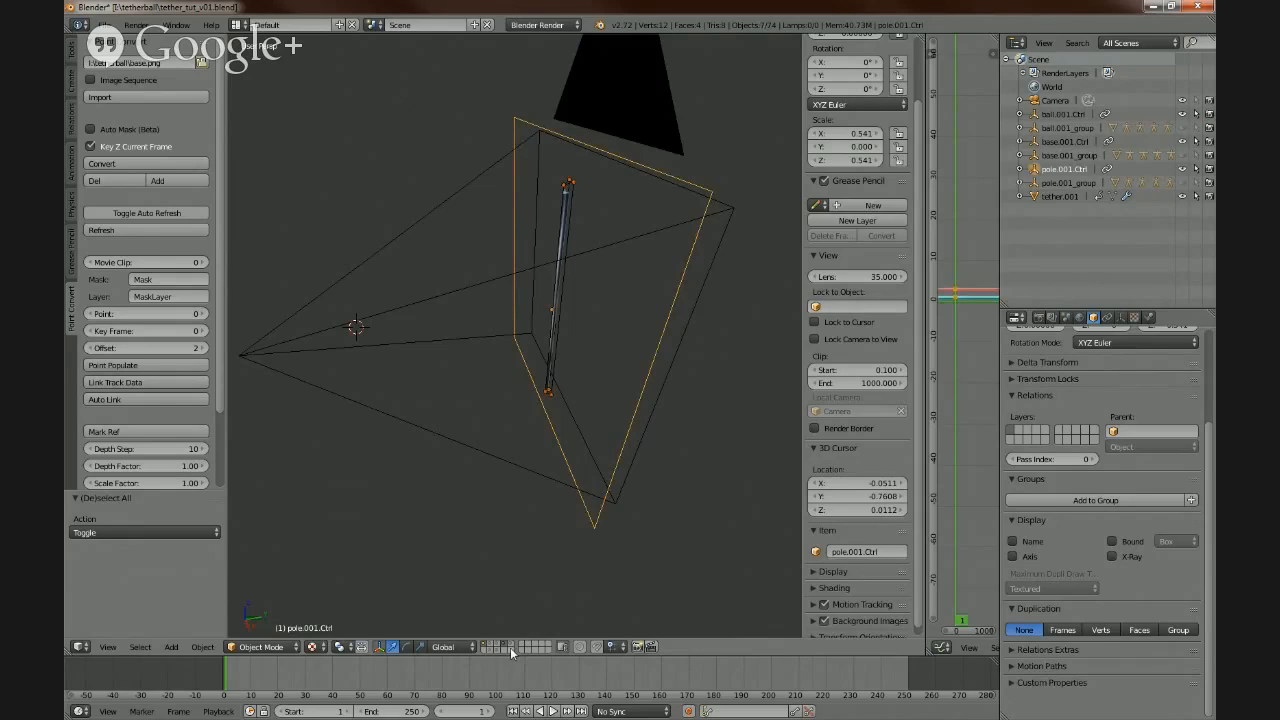
key(m)
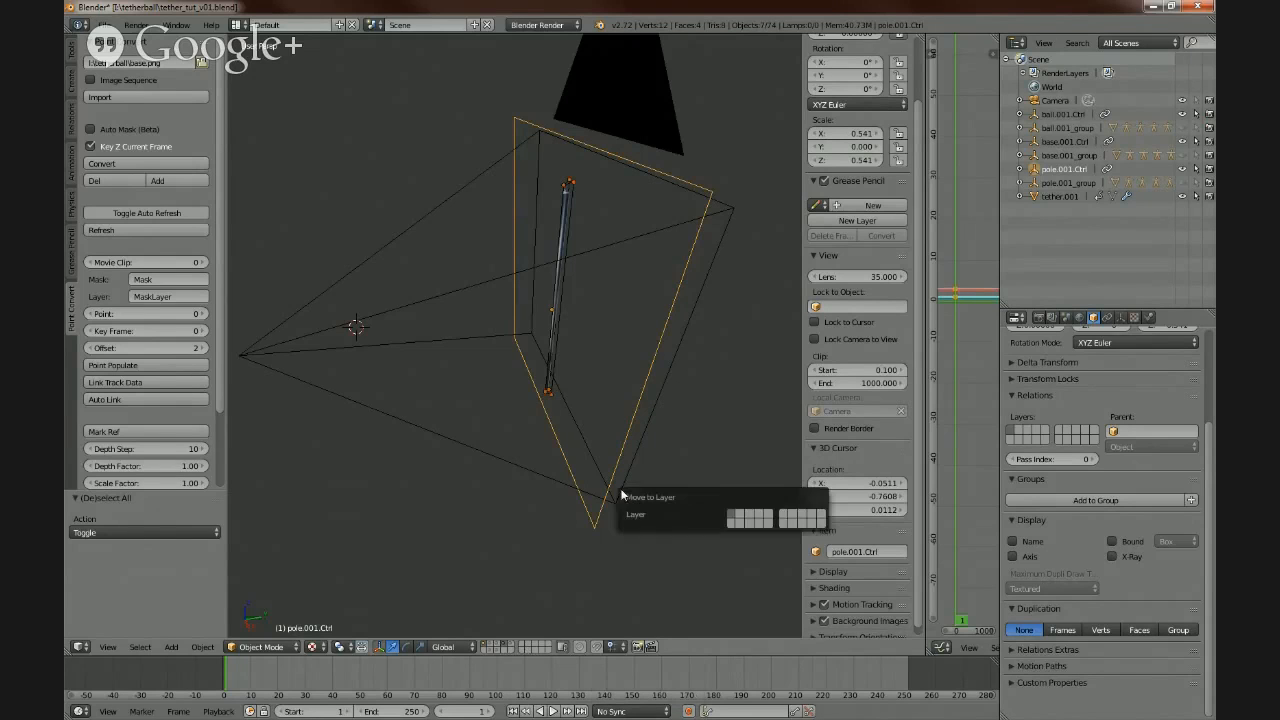
click(757, 522)
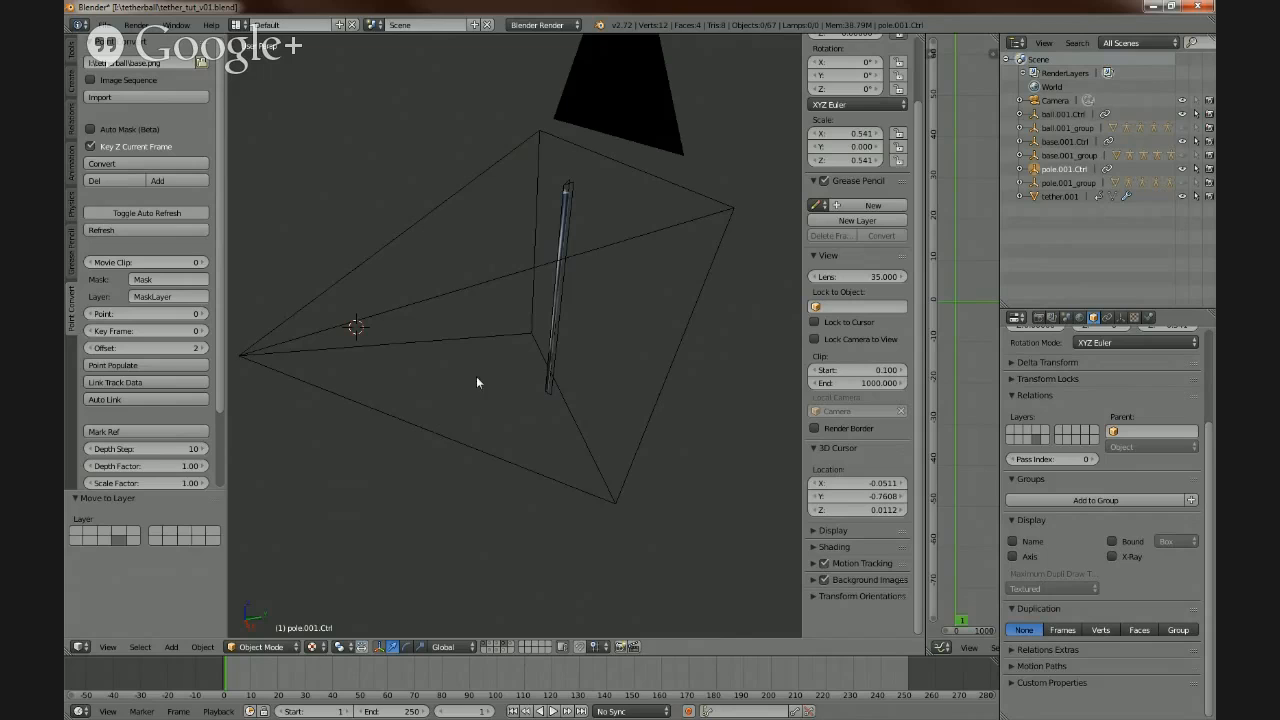
middle_drag(476, 382, 545, 372)
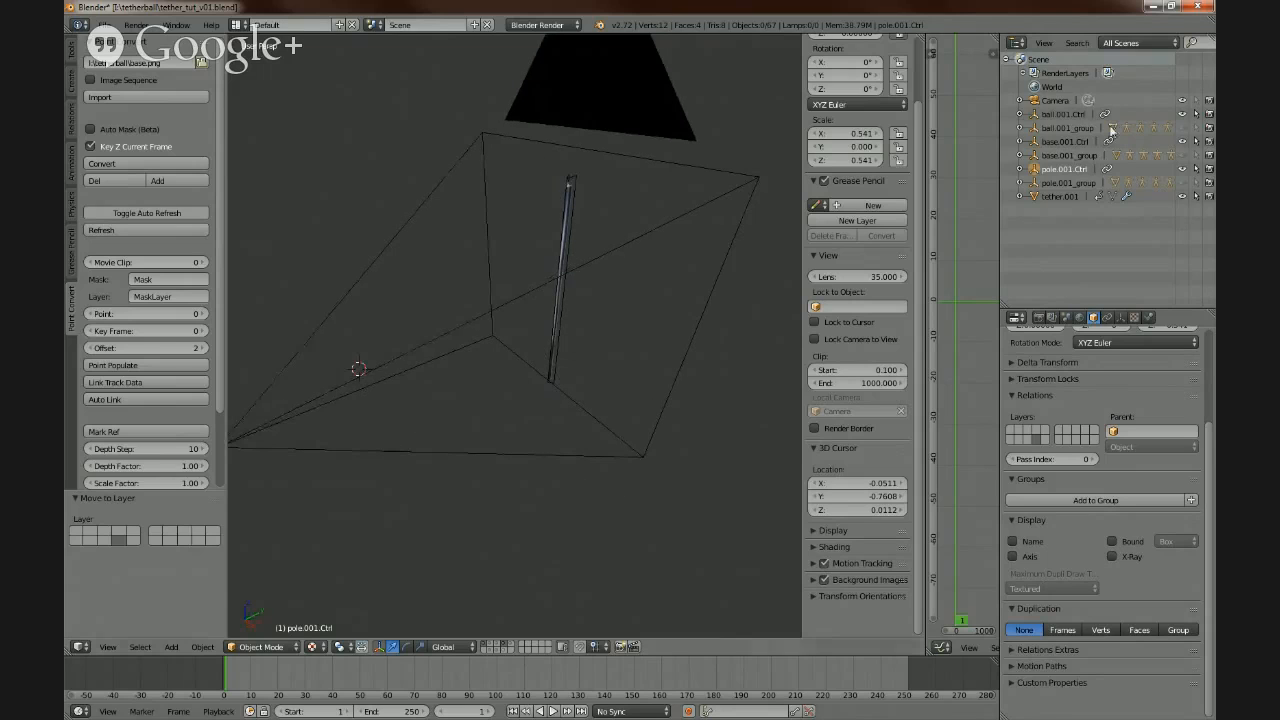
- Expand pole.001_group, select the pole.001.convert mesh and subdivide its Multires modifier up to level 5
click(1021, 184)
scroll(1112, 238, down, 1)
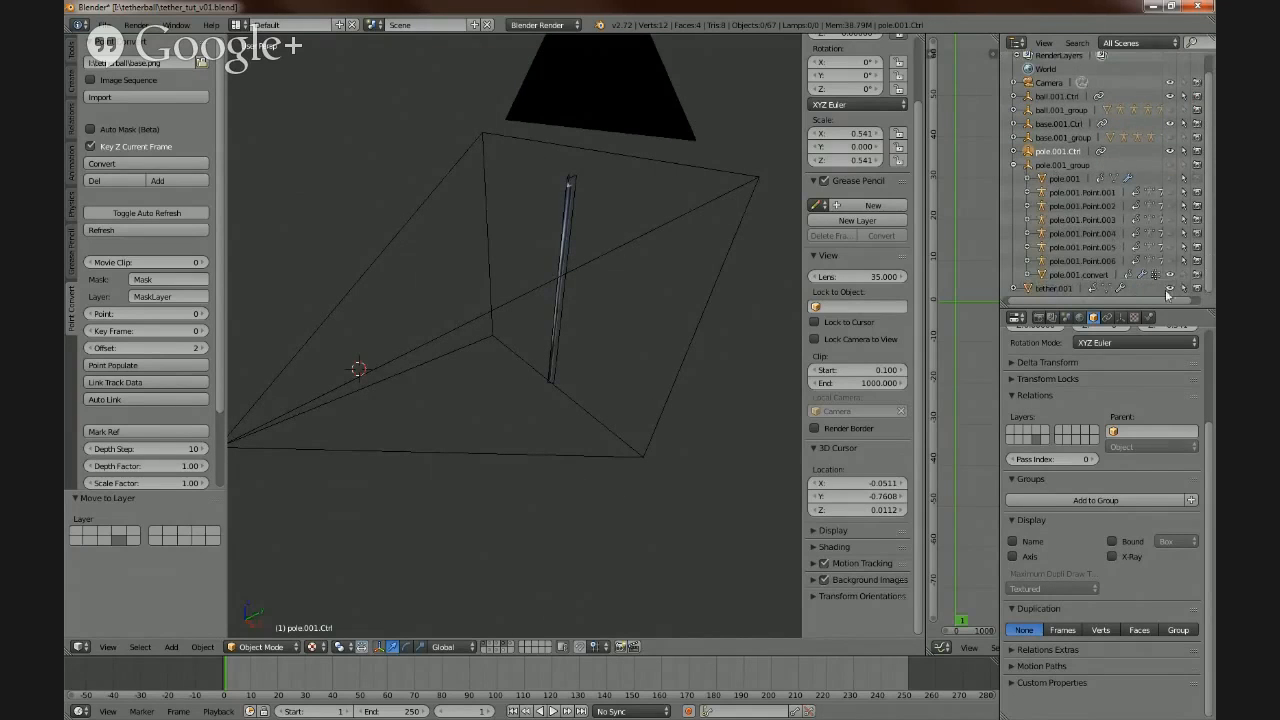
click(567, 260)
click(1120, 317)
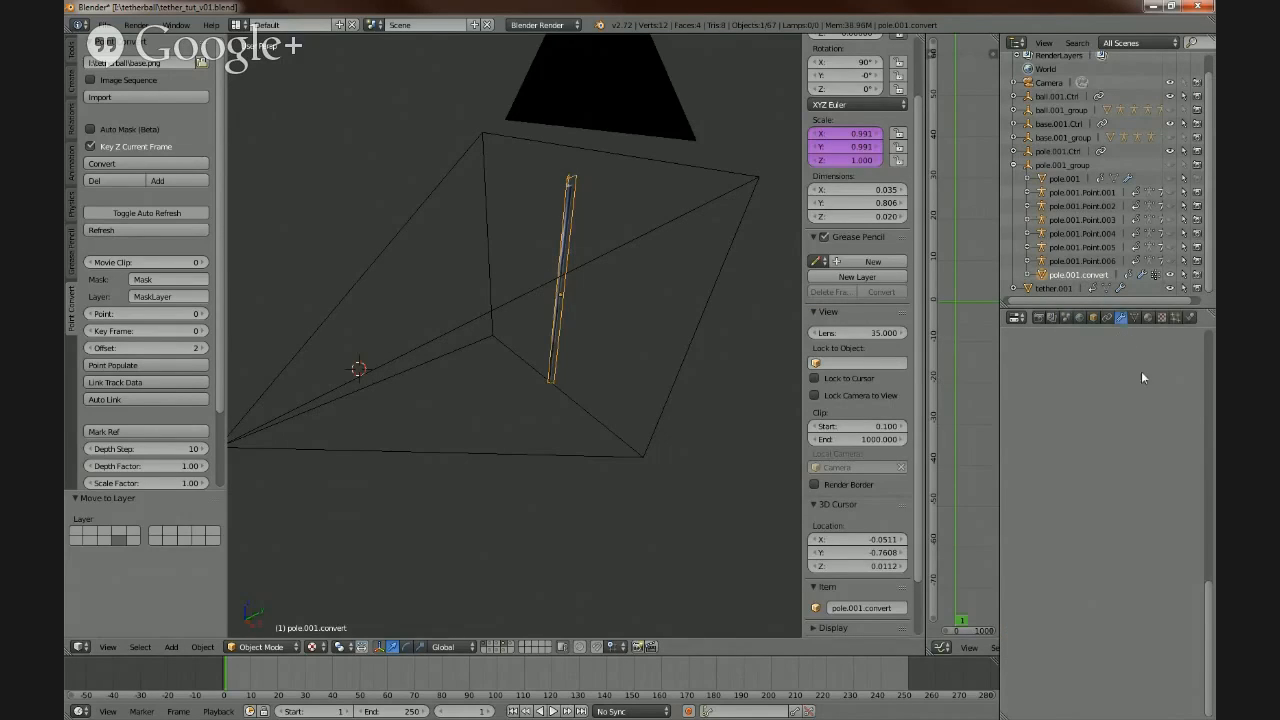
drag(1207, 594, 1208, 440)
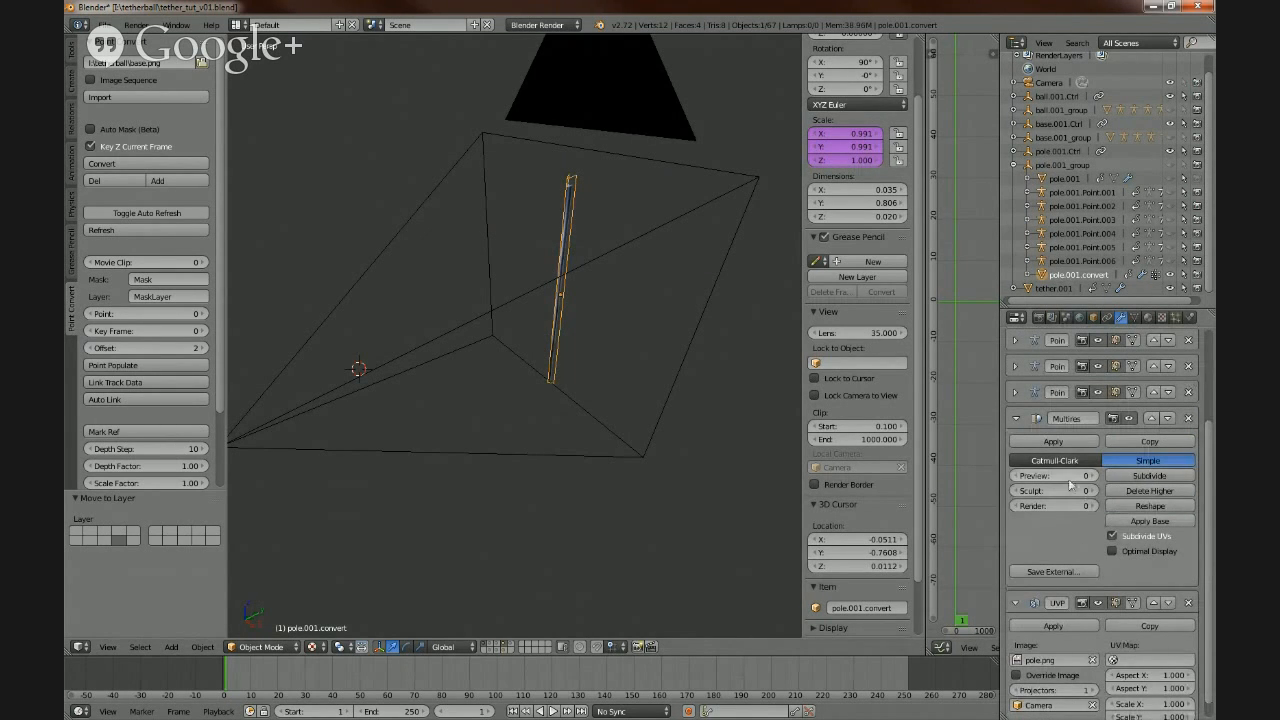
click(1150, 476)
click(1150, 476)
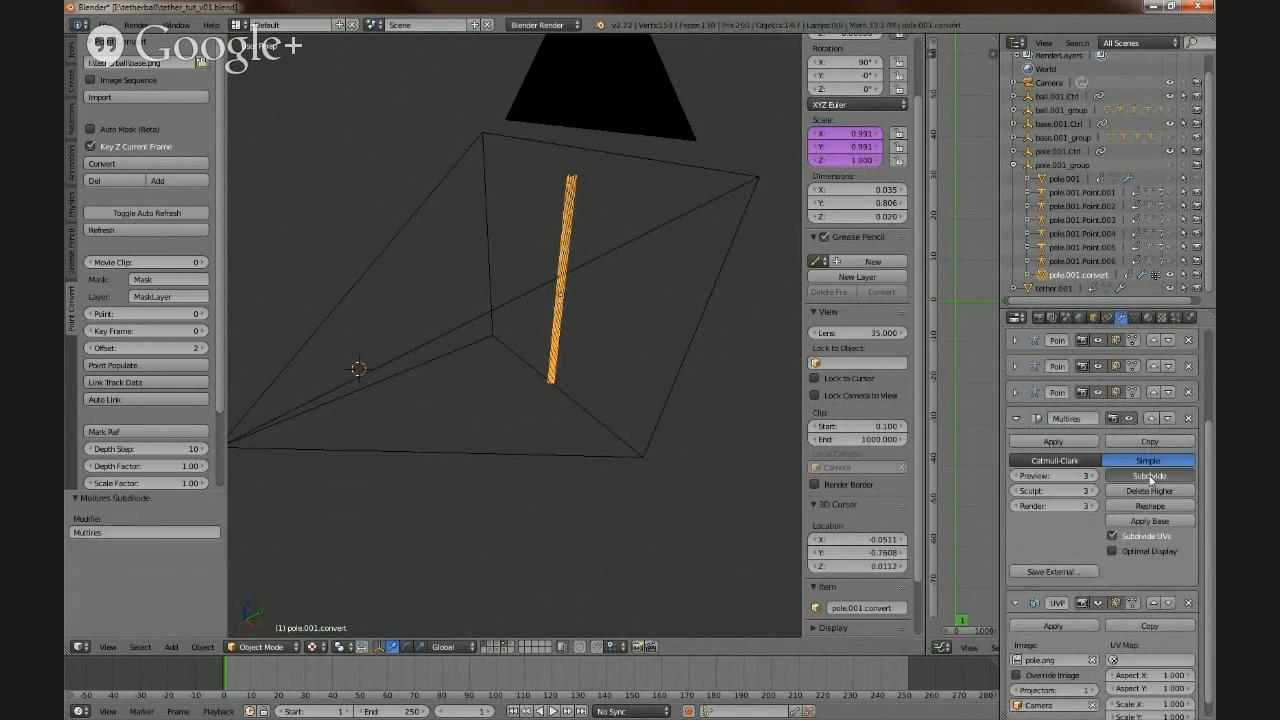
click(1150, 476)
click(1150, 476)
click(1150, 476)
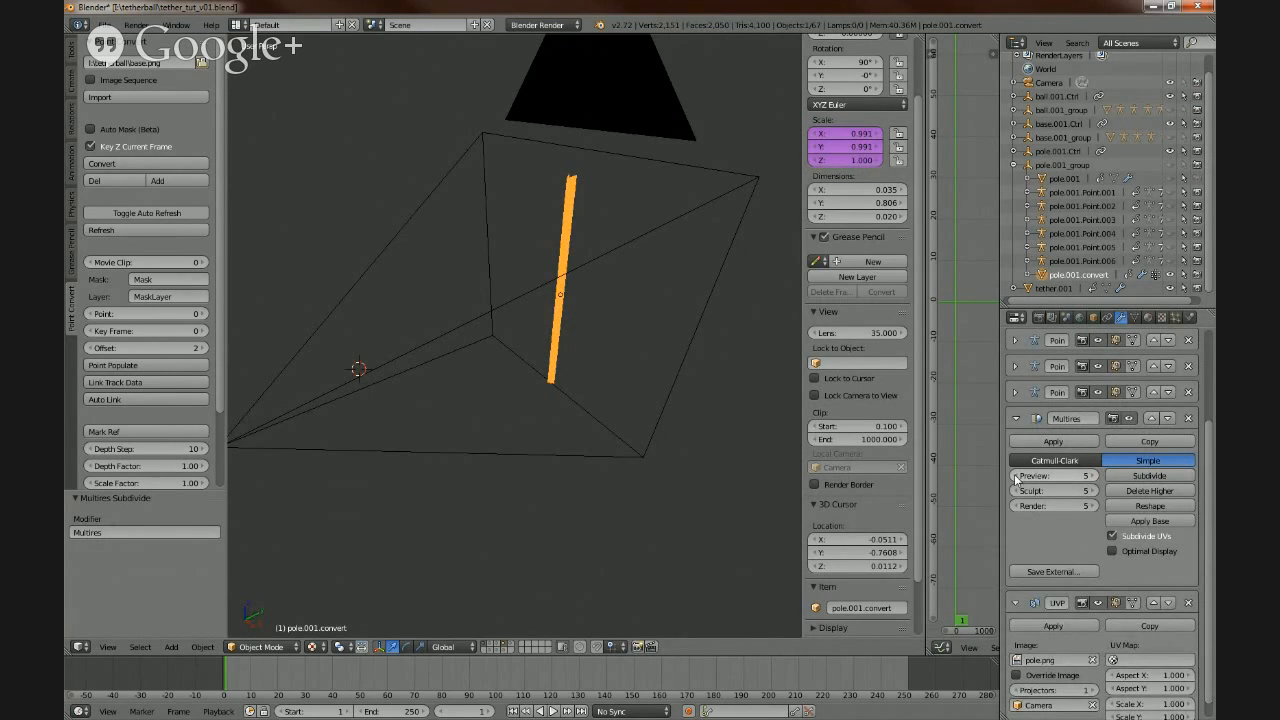
- Turn off the Wire and Draw All Edges display options for pole.001.convert
click(1093, 317)
click(1035, 574)
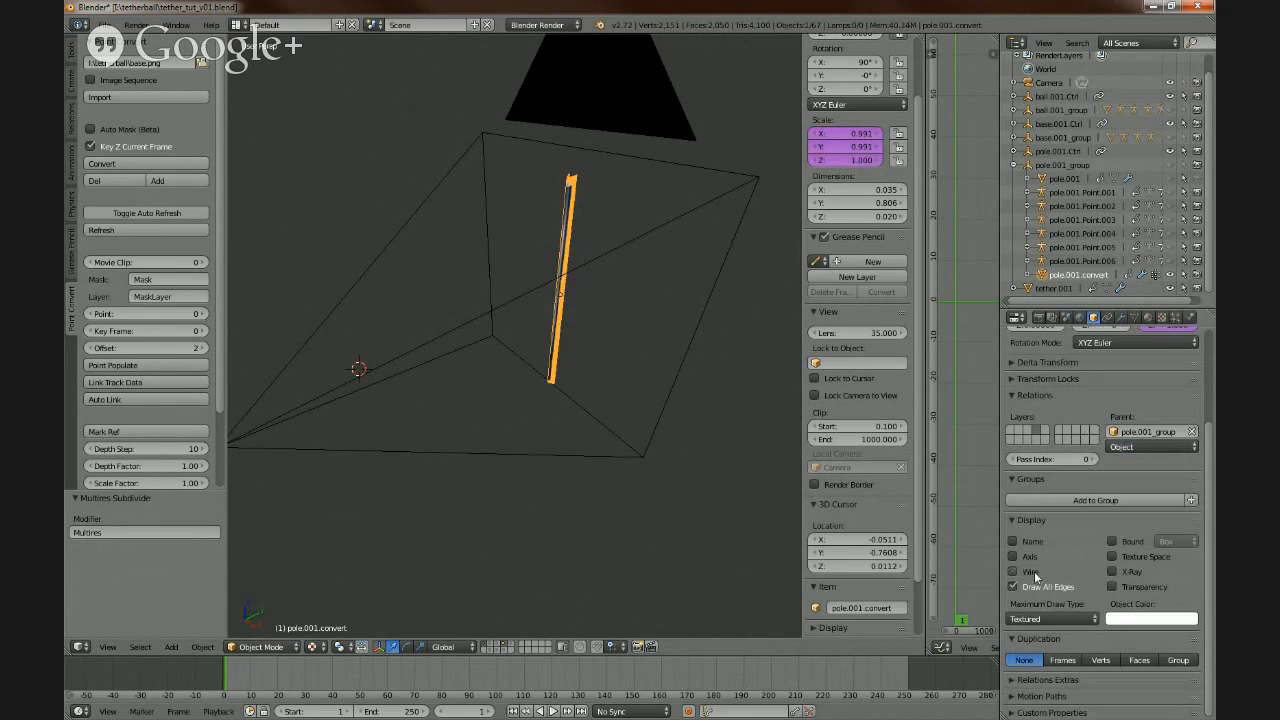
click(1040, 585)
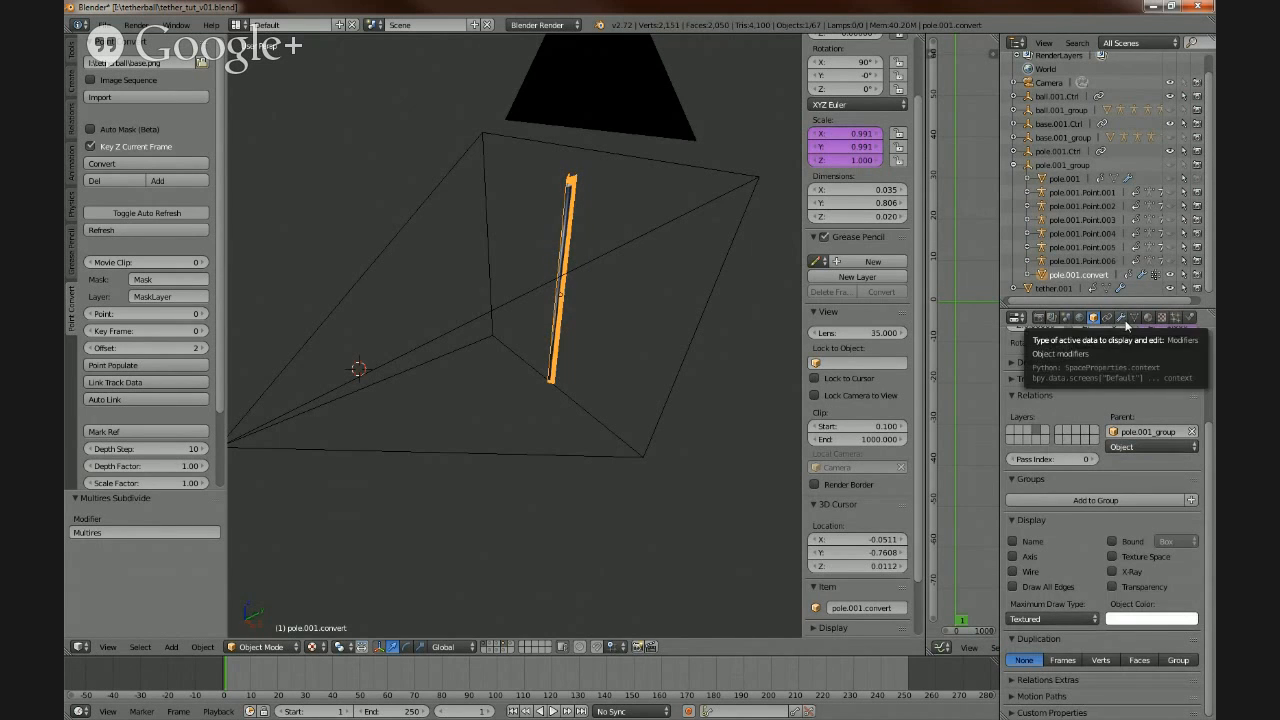
- Set the Multires preview level of pole.001.convert to 1
click(1123, 318)
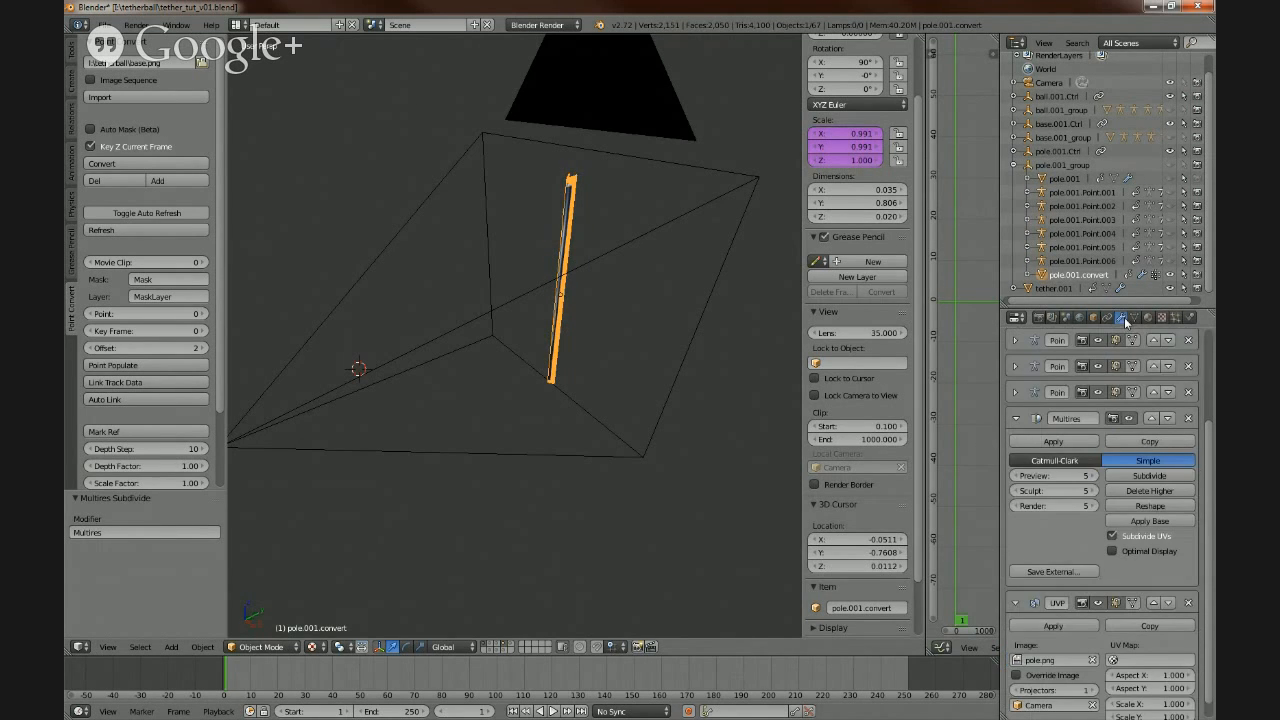
click(1017, 479)
click(1017, 479)
click(1017, 479)
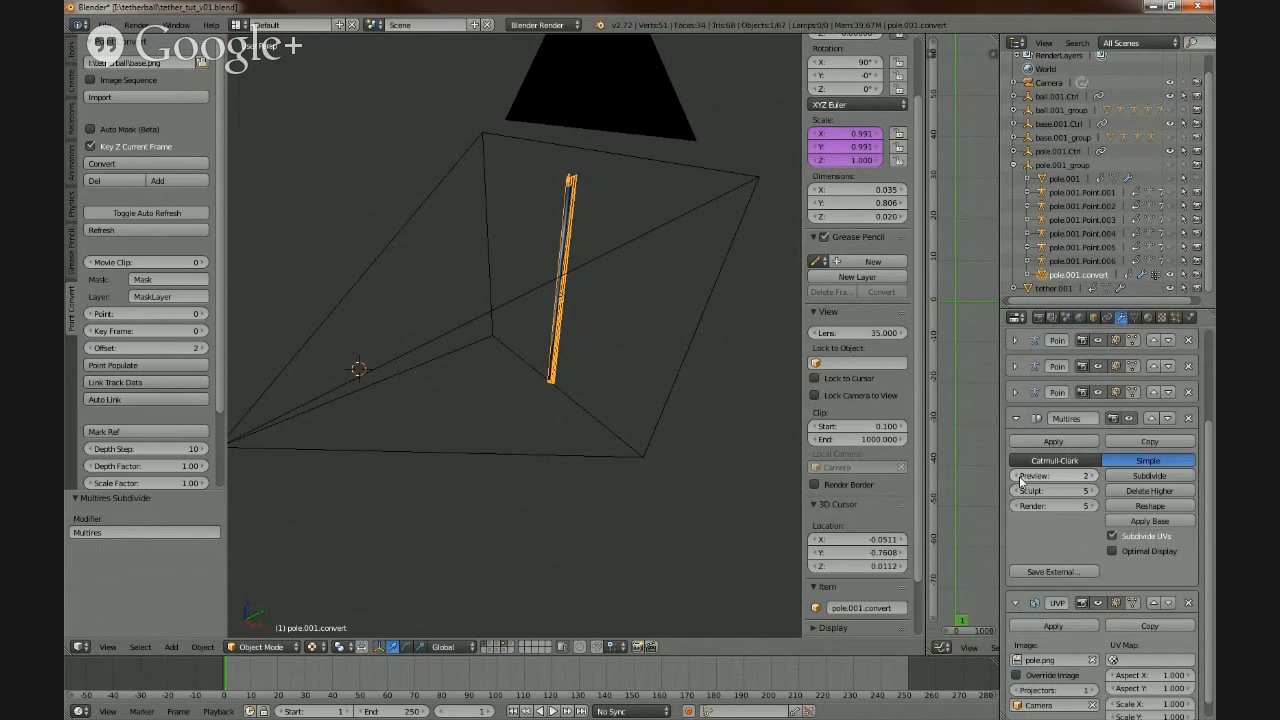
click(1019, 480)
mouse_move(685, 315)
middle_down()
mouse_move(601, 312)
mouse_move(680, 307)
middle_up()
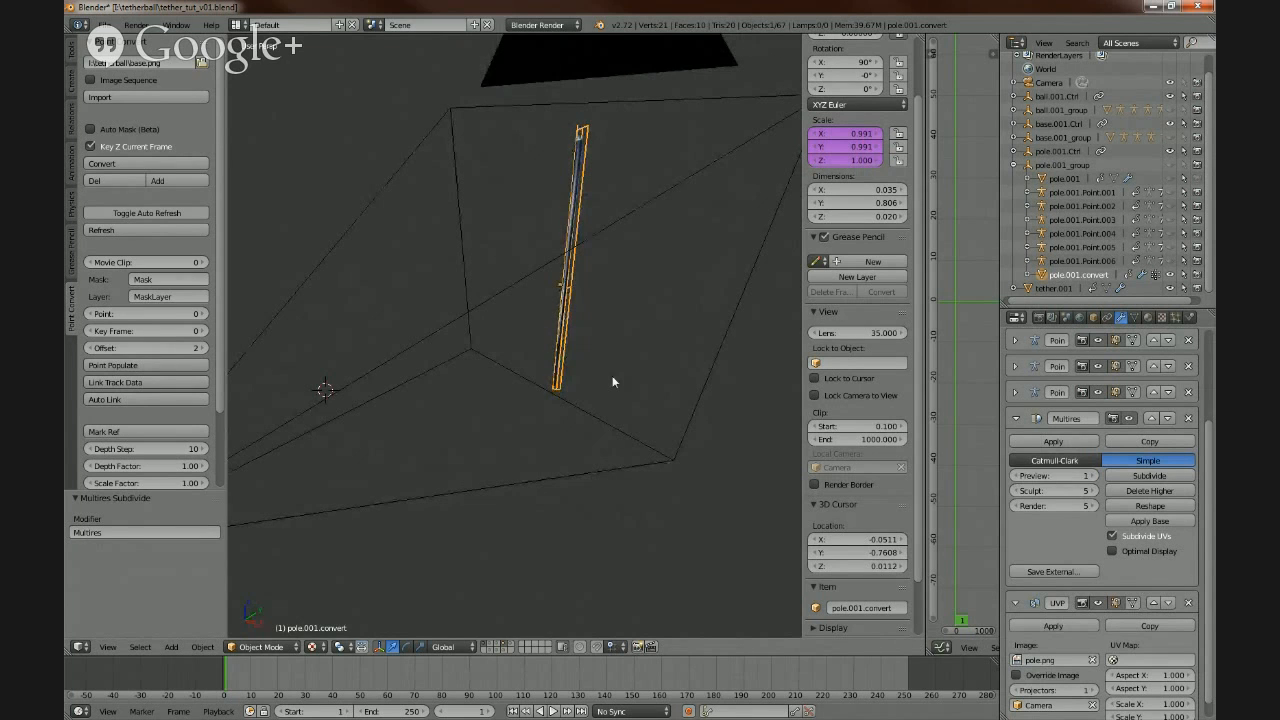
- Review the deselected pole together with the base and ball layers, and isolate the tether layer
key(a)
middle_drag(614, 382, 583, 401)
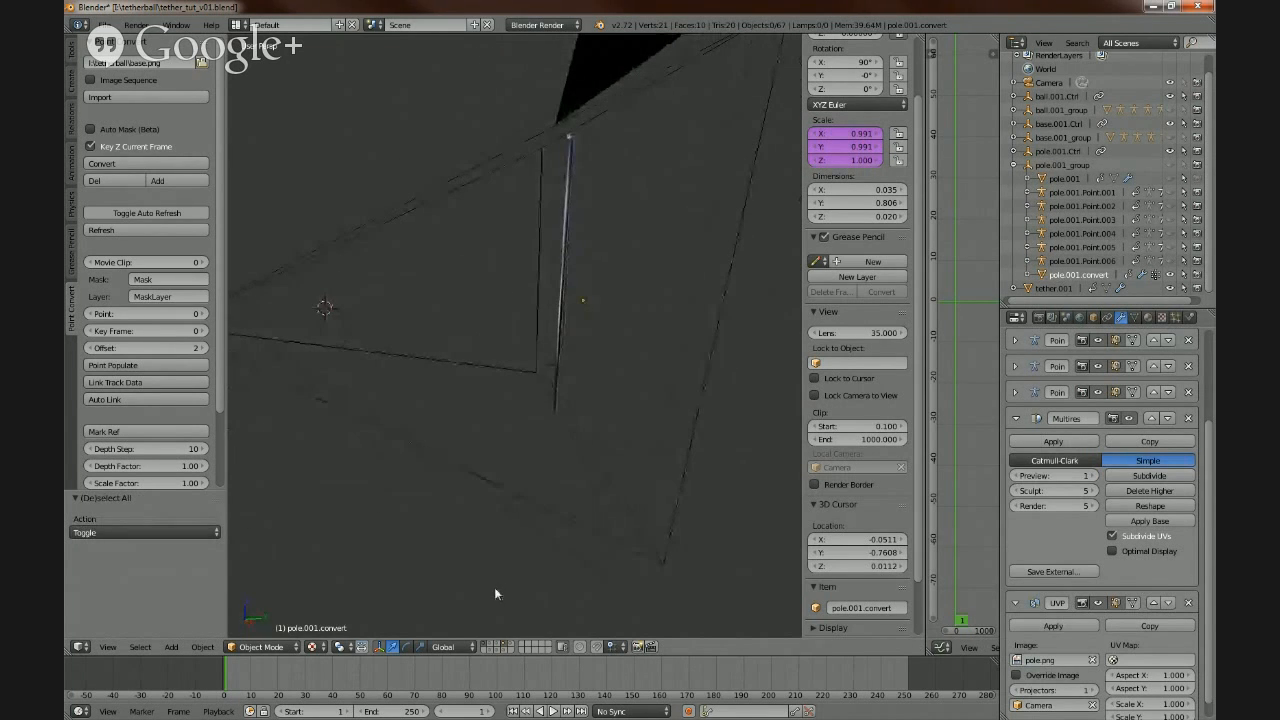
shift+click(496, 645)
shift+click(490, 645)
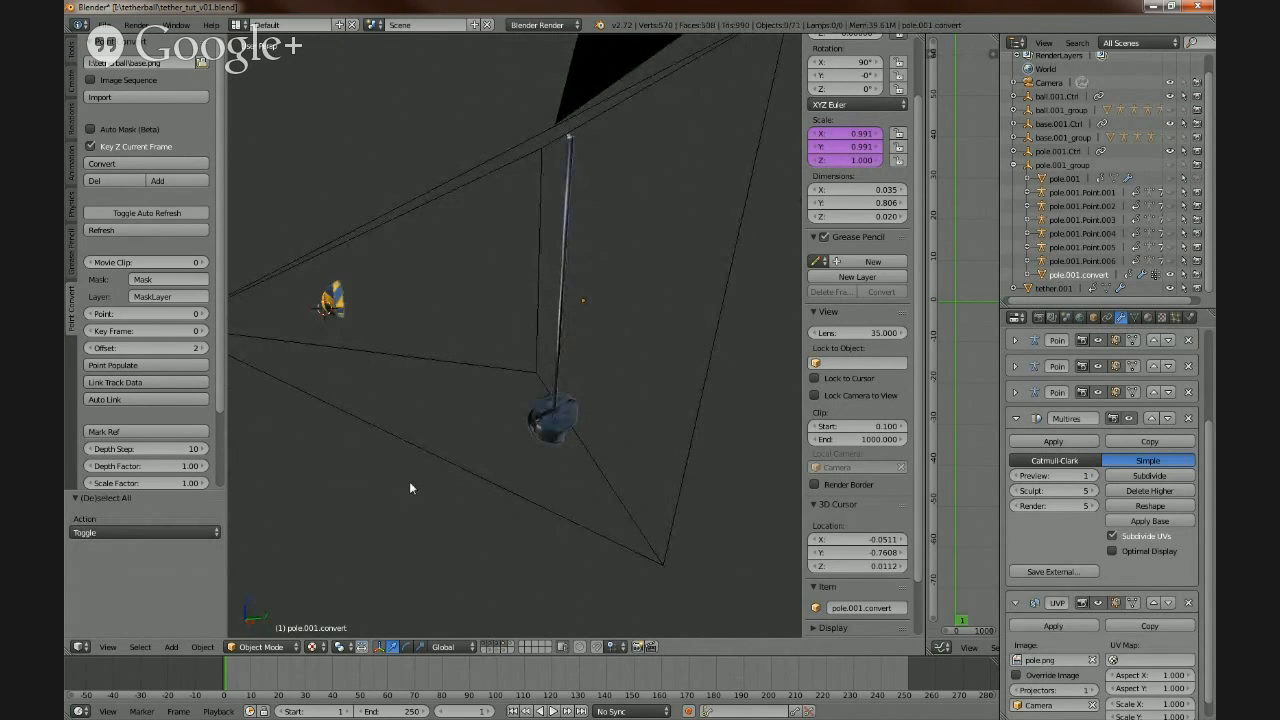
middle_drag(409, 488, 588, 633)
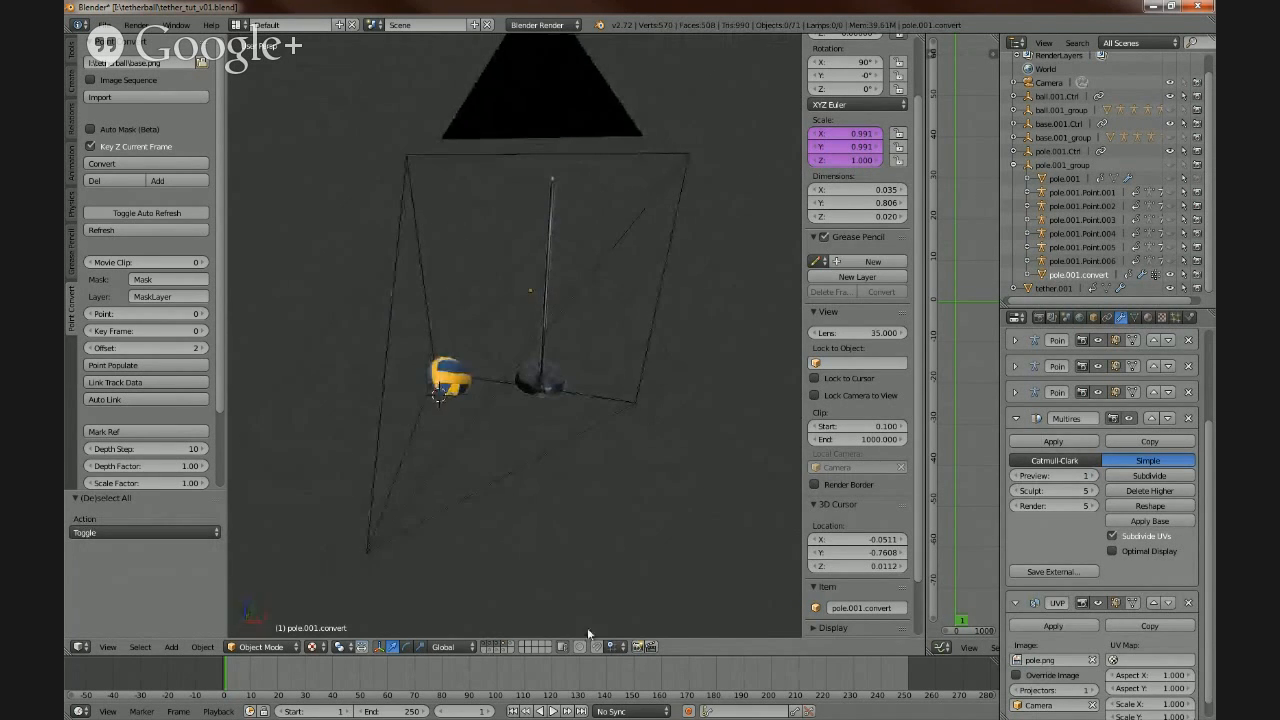
click(511, 643)
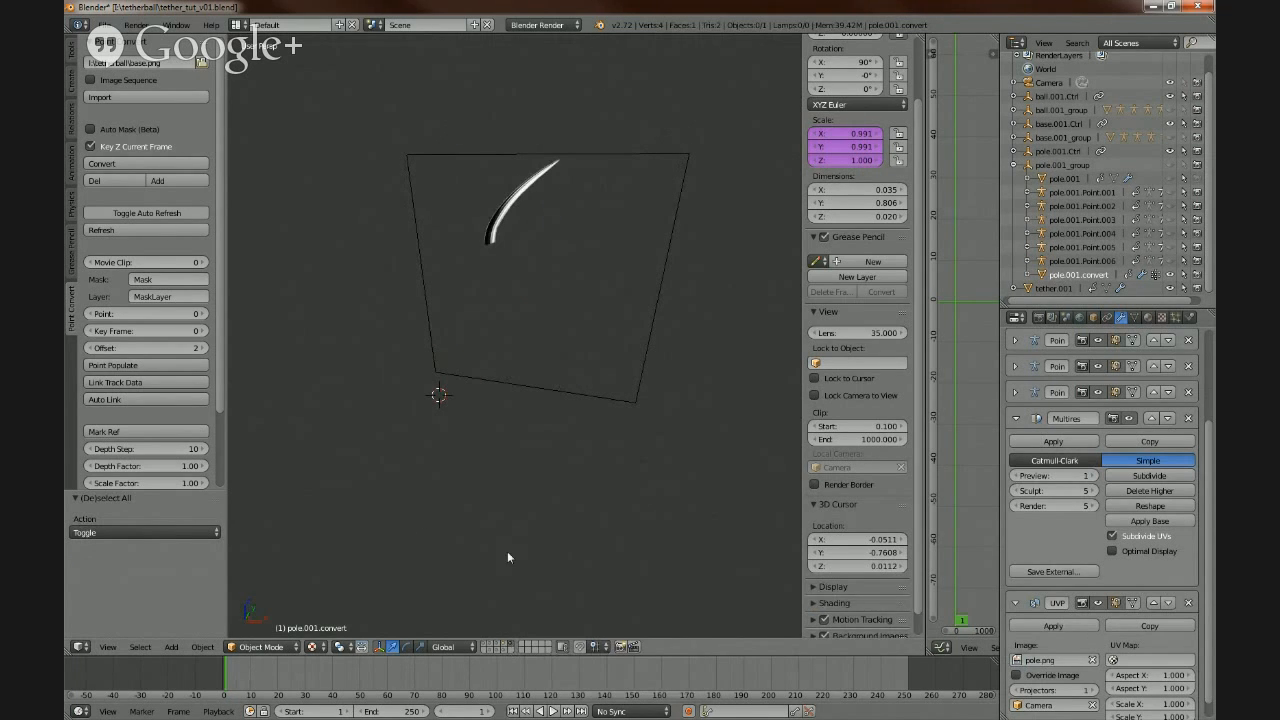
- Show the remaining scene layers and move the tether.001 plane about -0.116 along Y so the tether lines up with the pole
shift+click(485, 647)
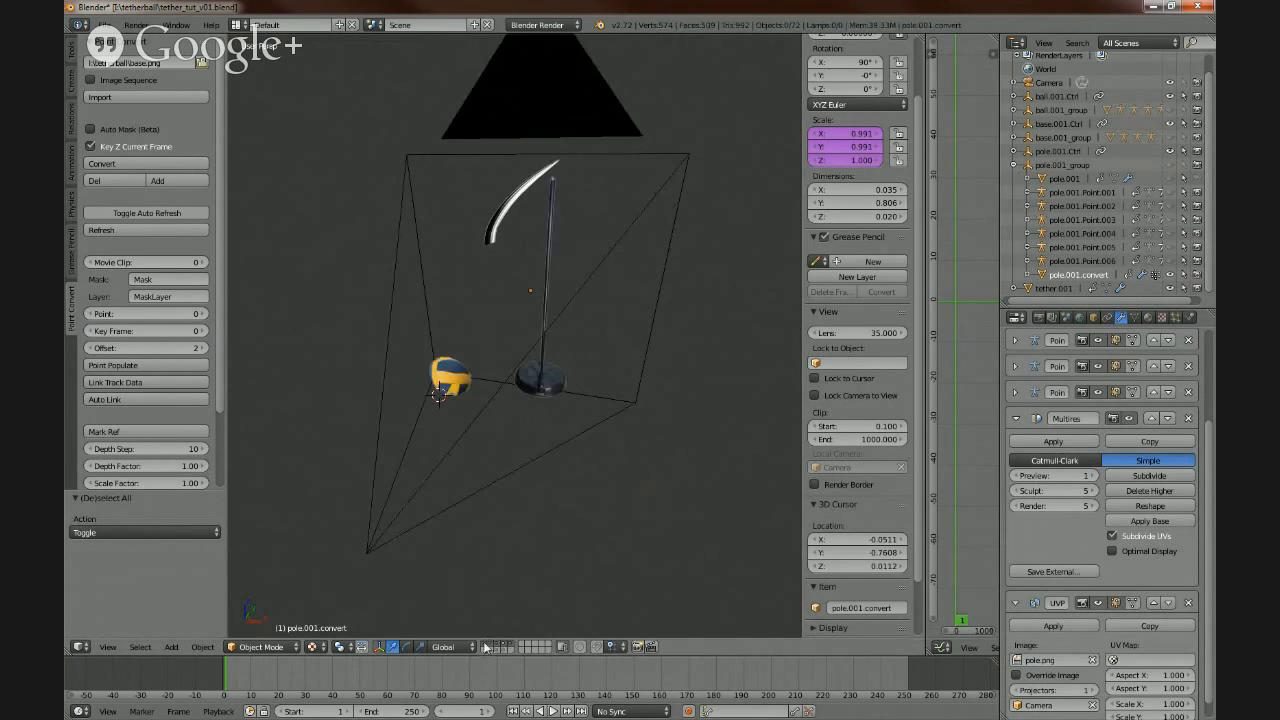
middle_drag(490, 630, 460, 376)
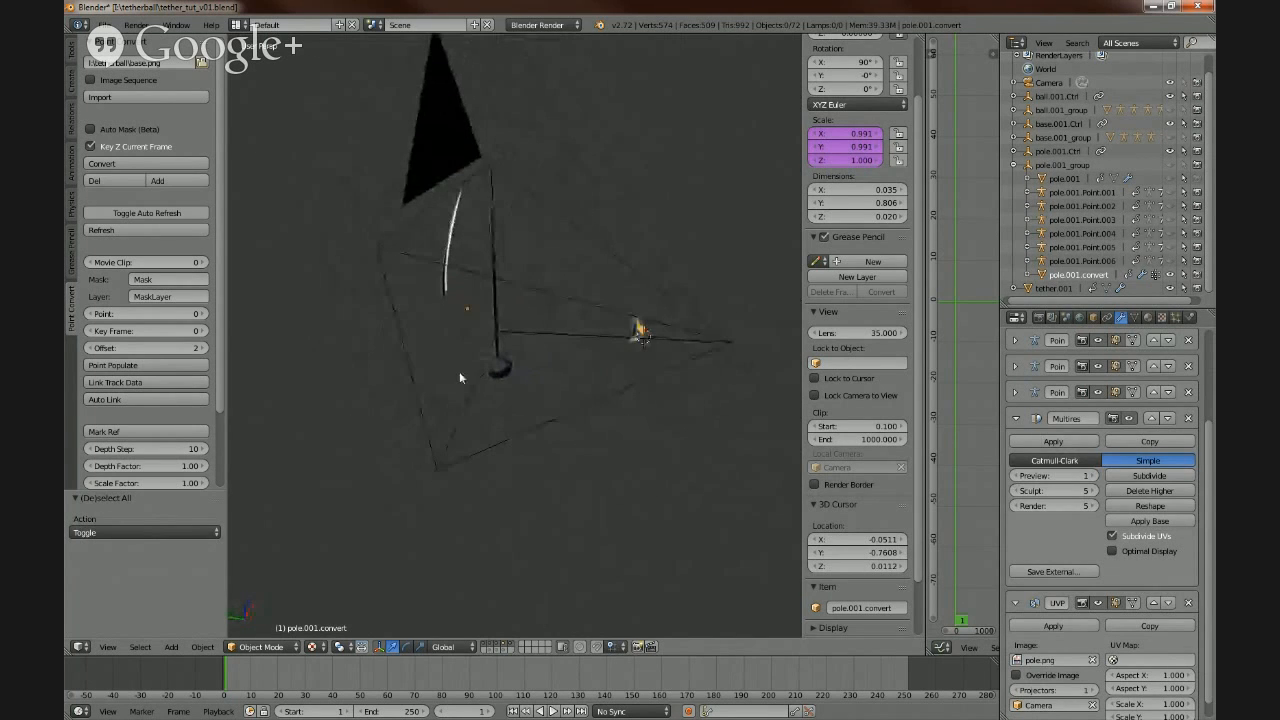
right_click(443, 286)
drag(420, 308, 443, 323)
middle_drag(543, 347, 527, 411)
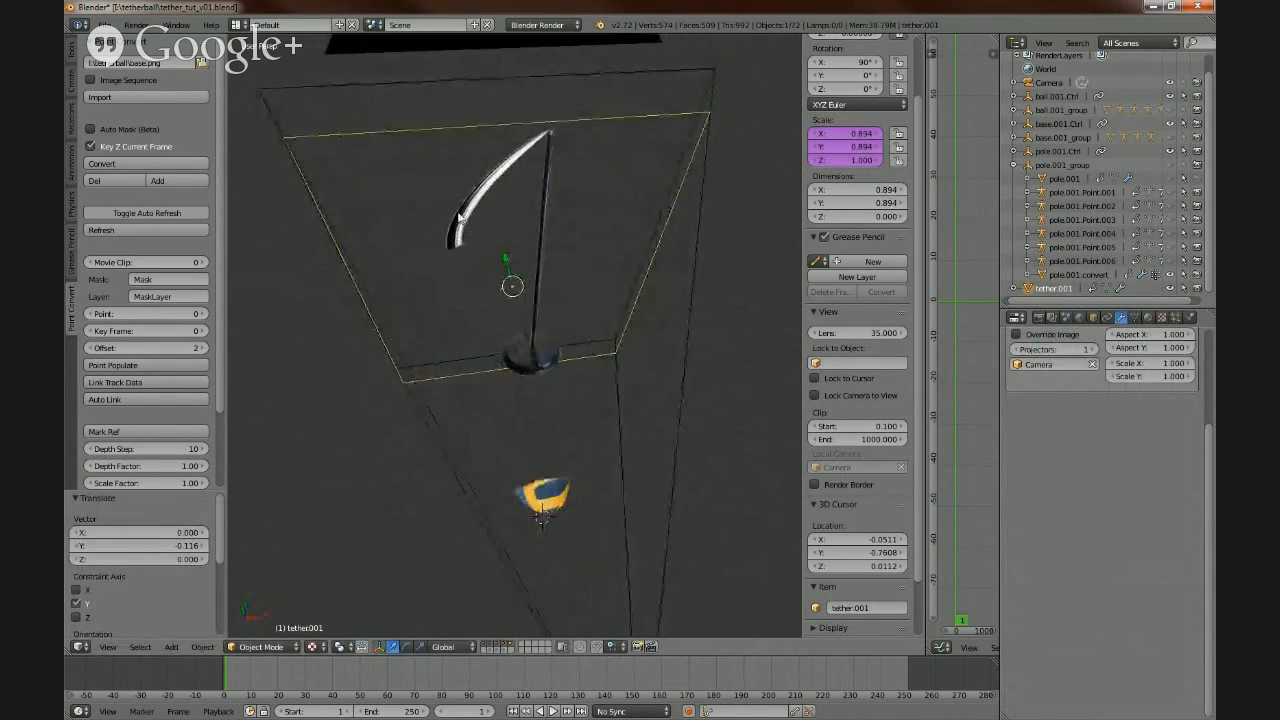
middle_drag(509, 140, 531, 502)
middle_drag(536, 427, 546, 489)
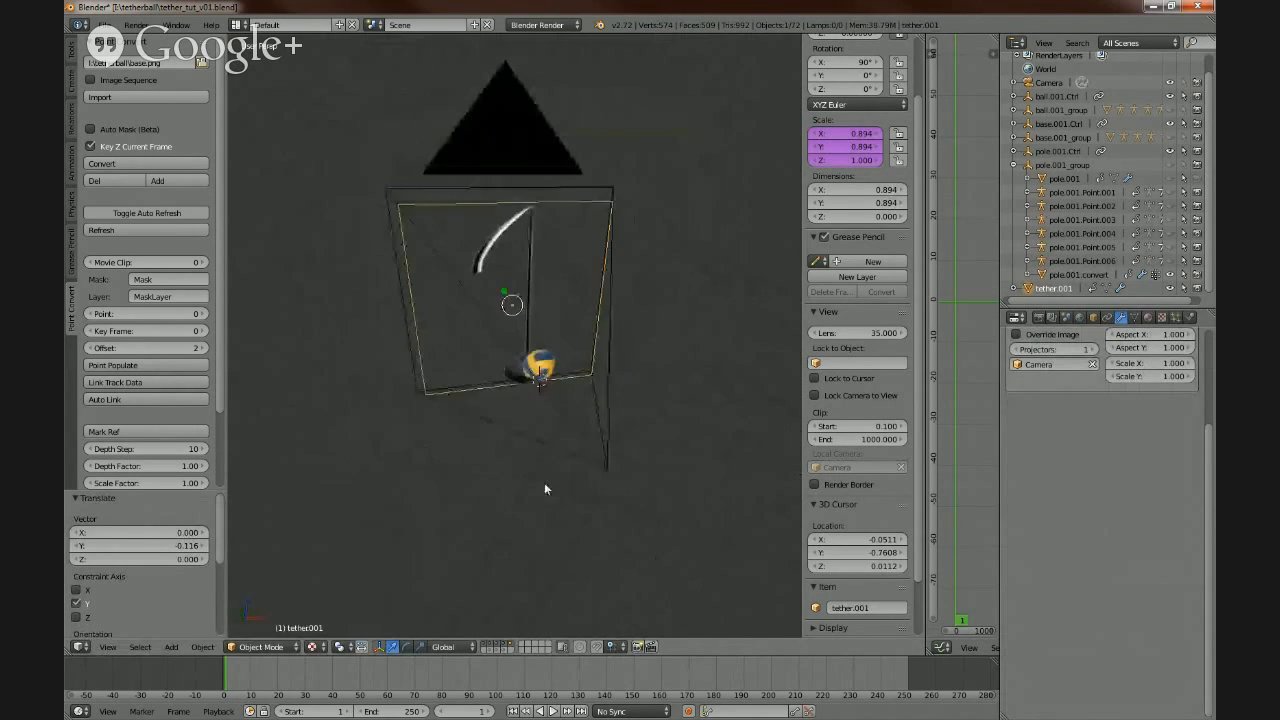
- Isolate the tether layer together with the camera layer and frame the tether through the camera view
click(511, 644)
shift+click(486, 644)
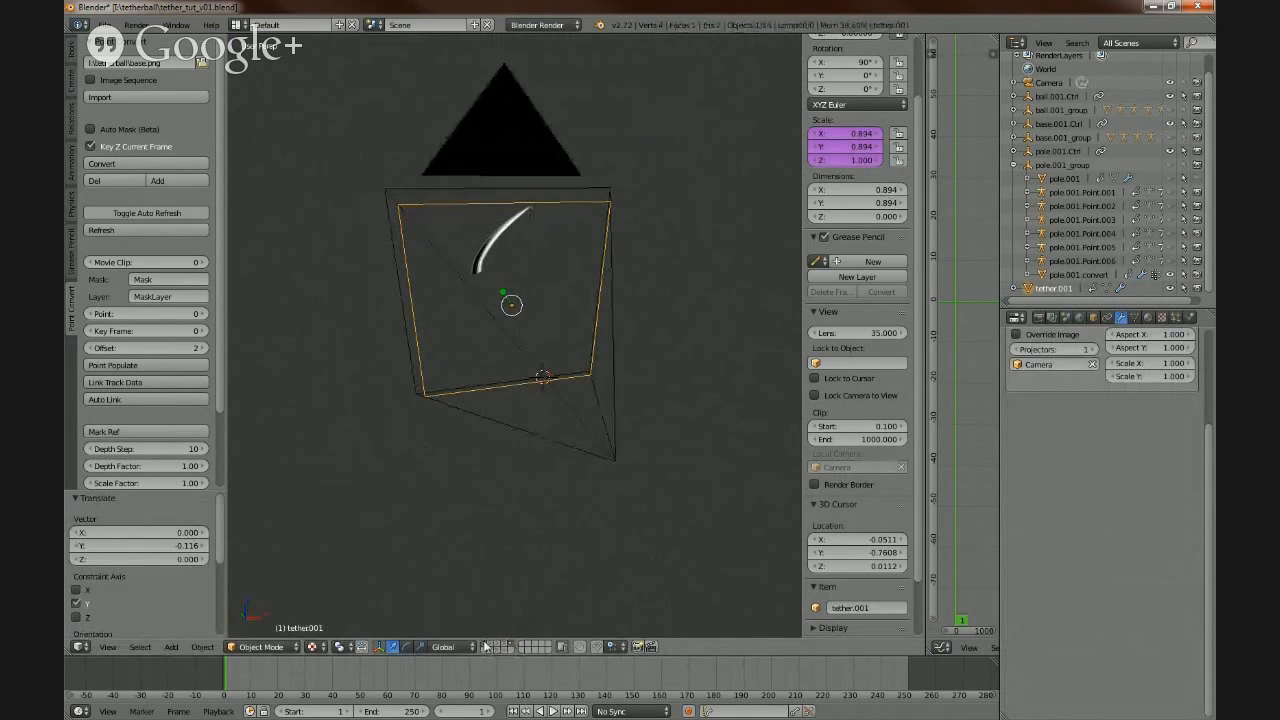
middle_drag(521, 557, 599, 550)
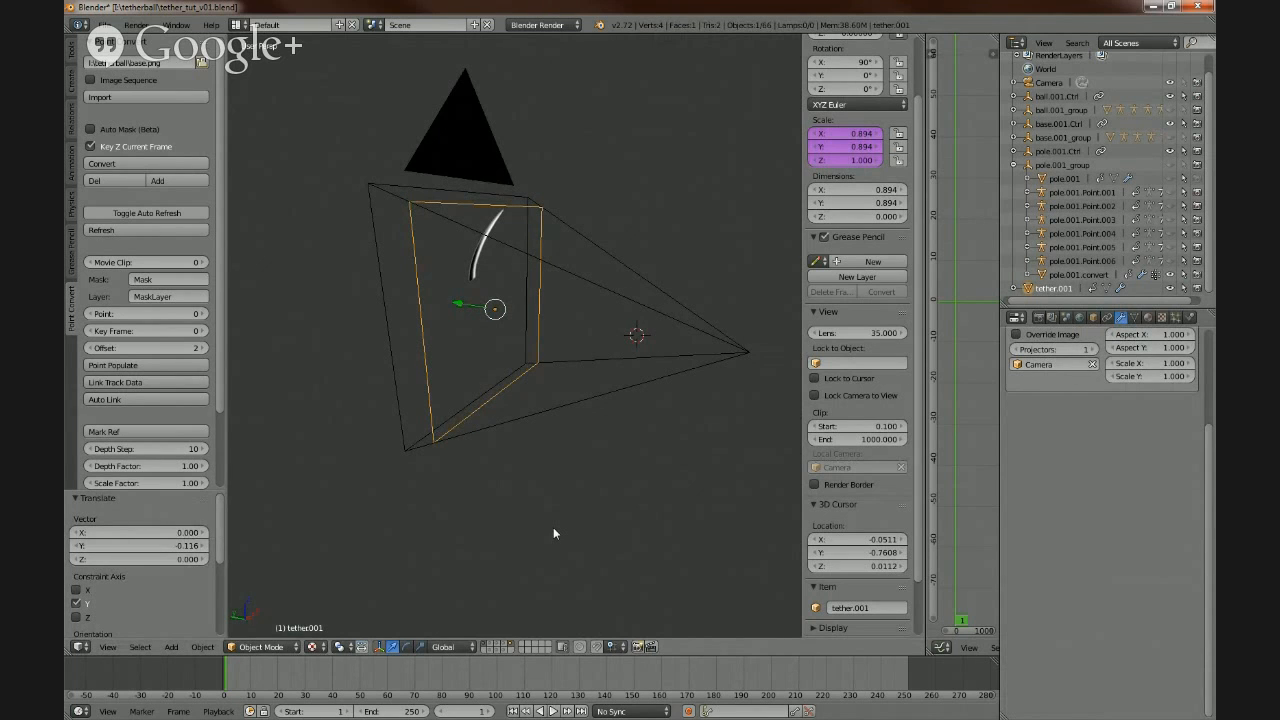
key(KP_0)
scroll(553, 527, up, 5)
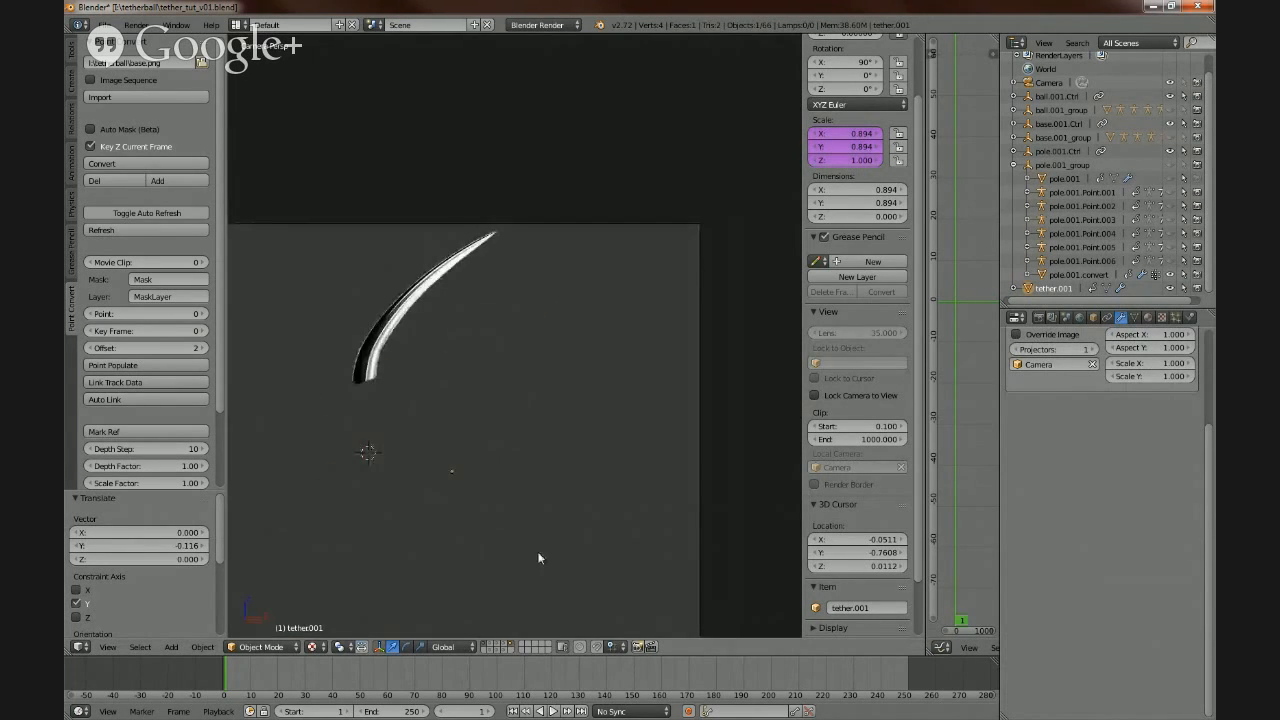
shift+middle_drag(538, 558, 659, 479)
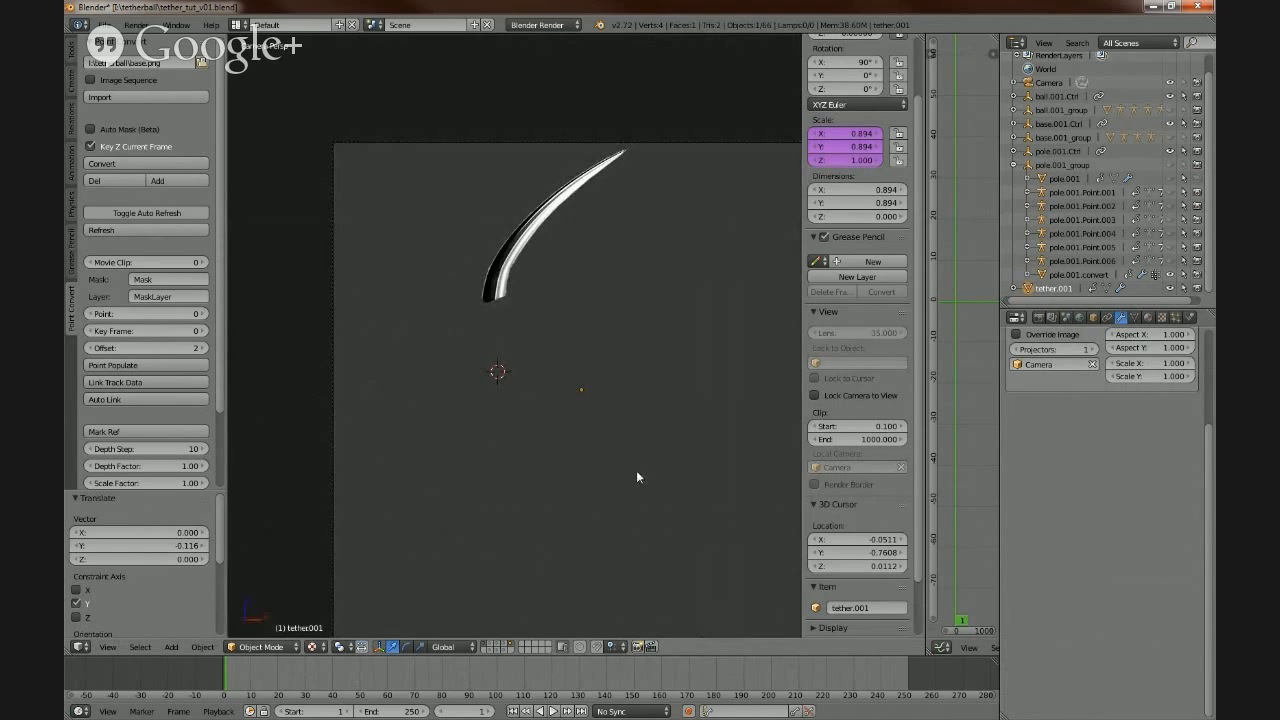
- Enter Edit Mode on tether.001 and knife-cut from the plane's side edge along the tether's outer curve past its tip
key(Tab)
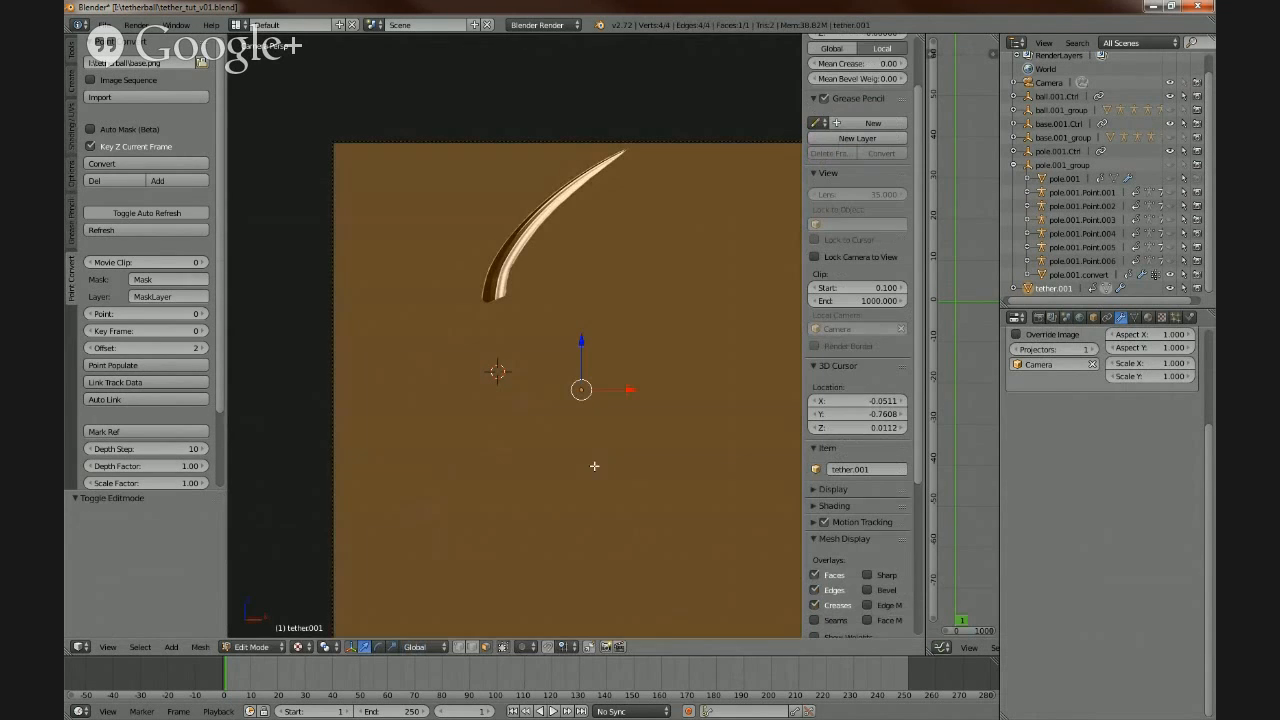
scroll(528, 457, up, 2)
shift+middle_drag(617, 412, 609, 500)
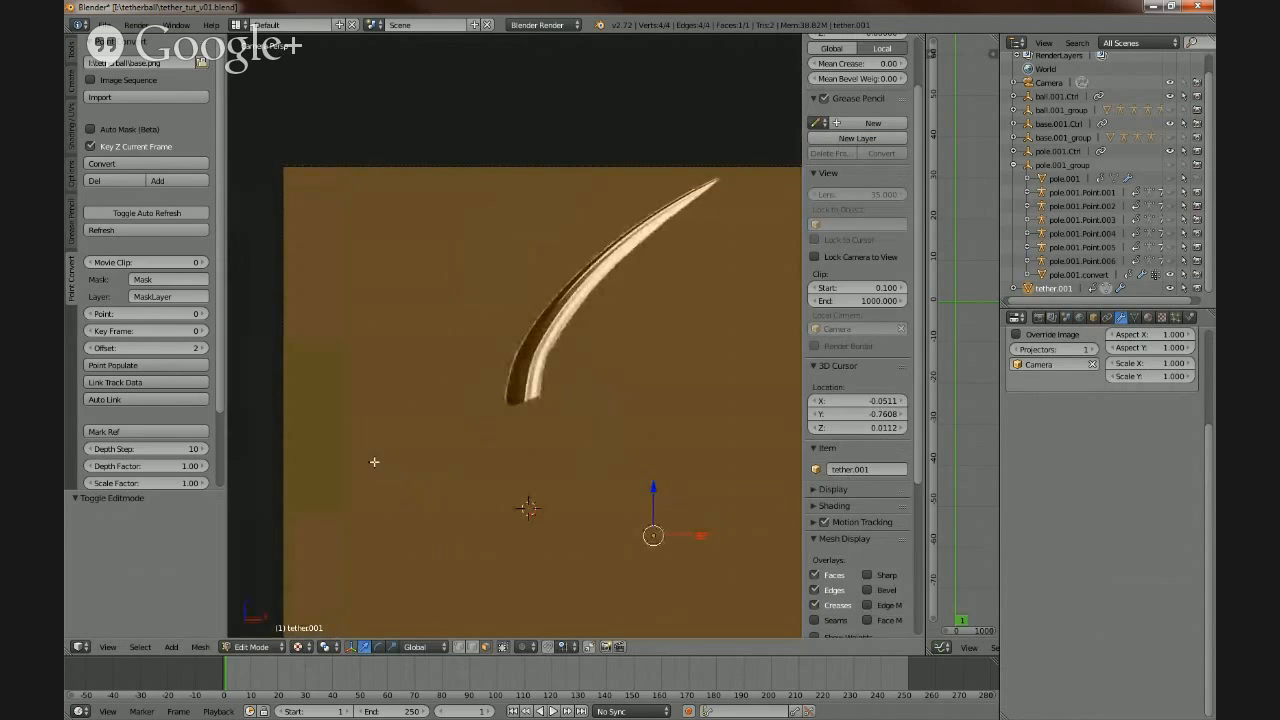
key(k)
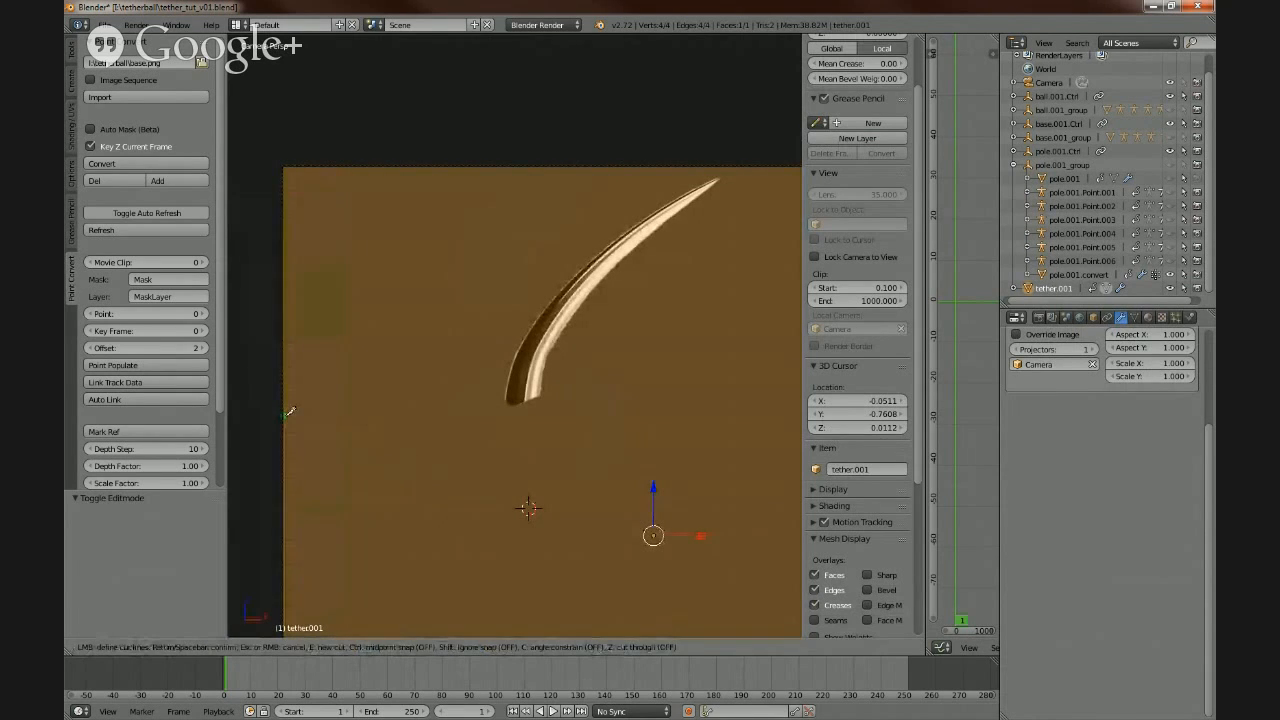
click(285, 413)
scroll(498, 404, up, 3)
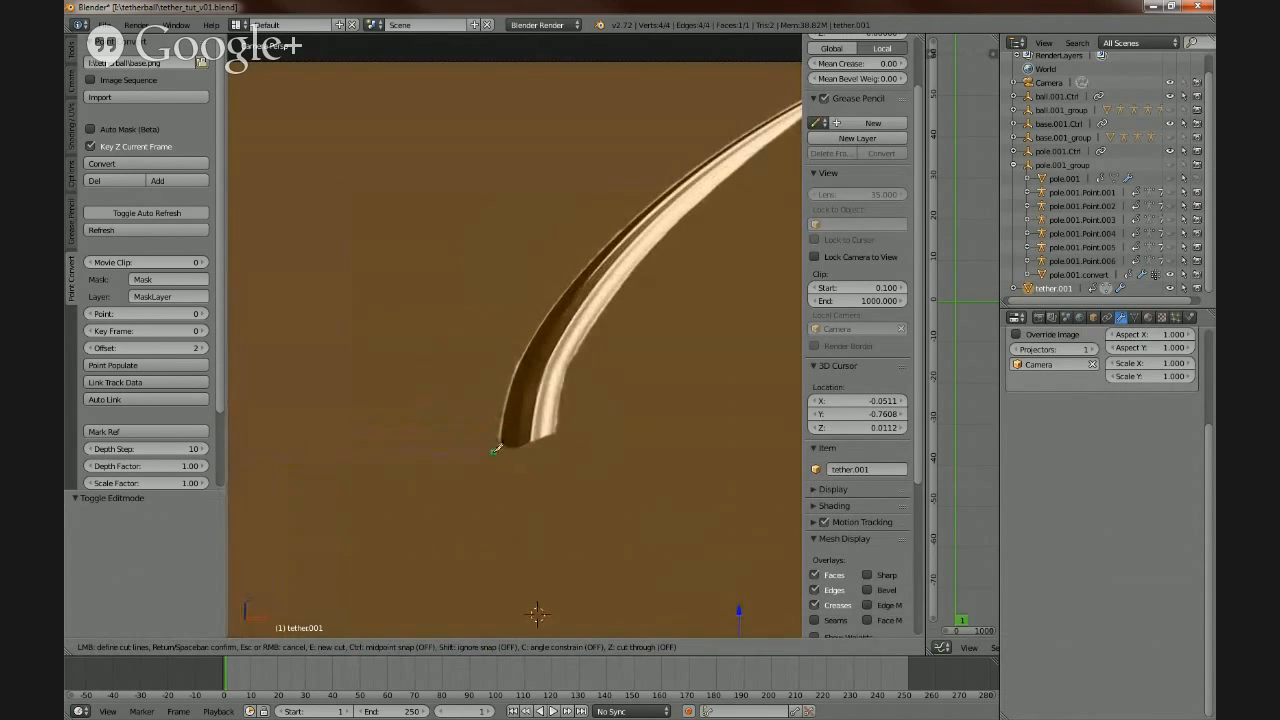
scroll(498, 447, down, 2)
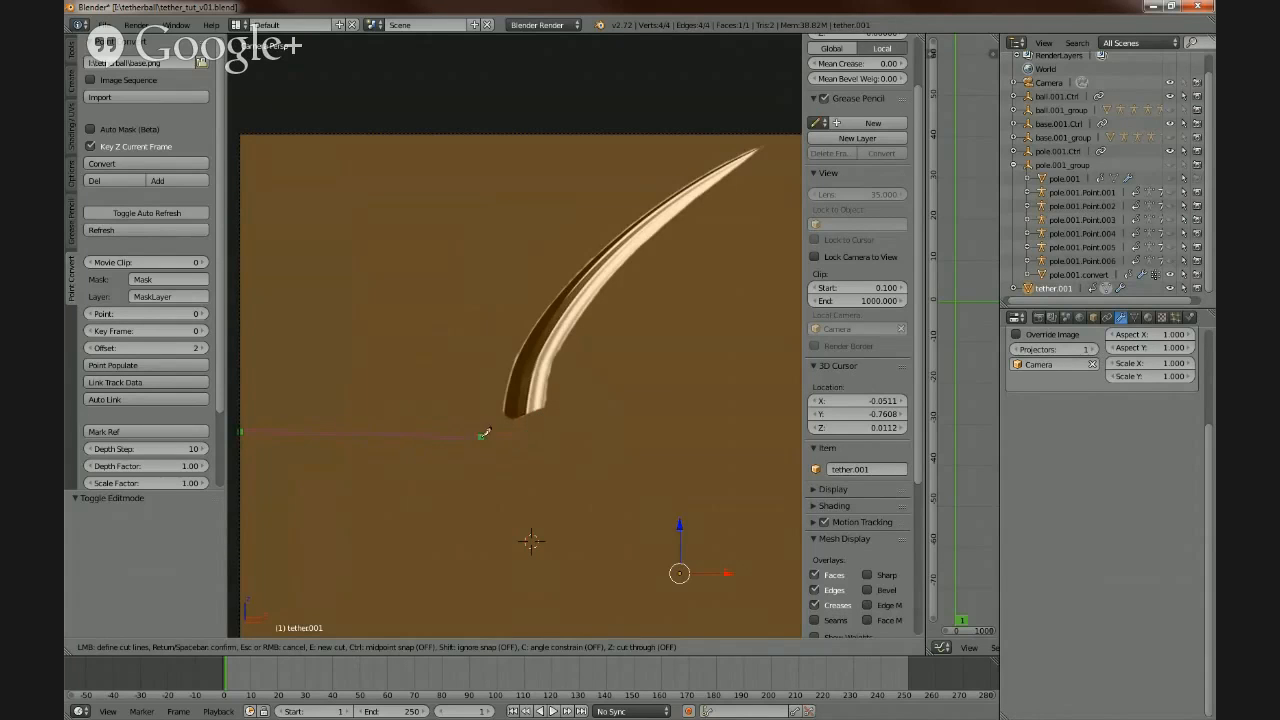
scroll(500, 434, up, 2)
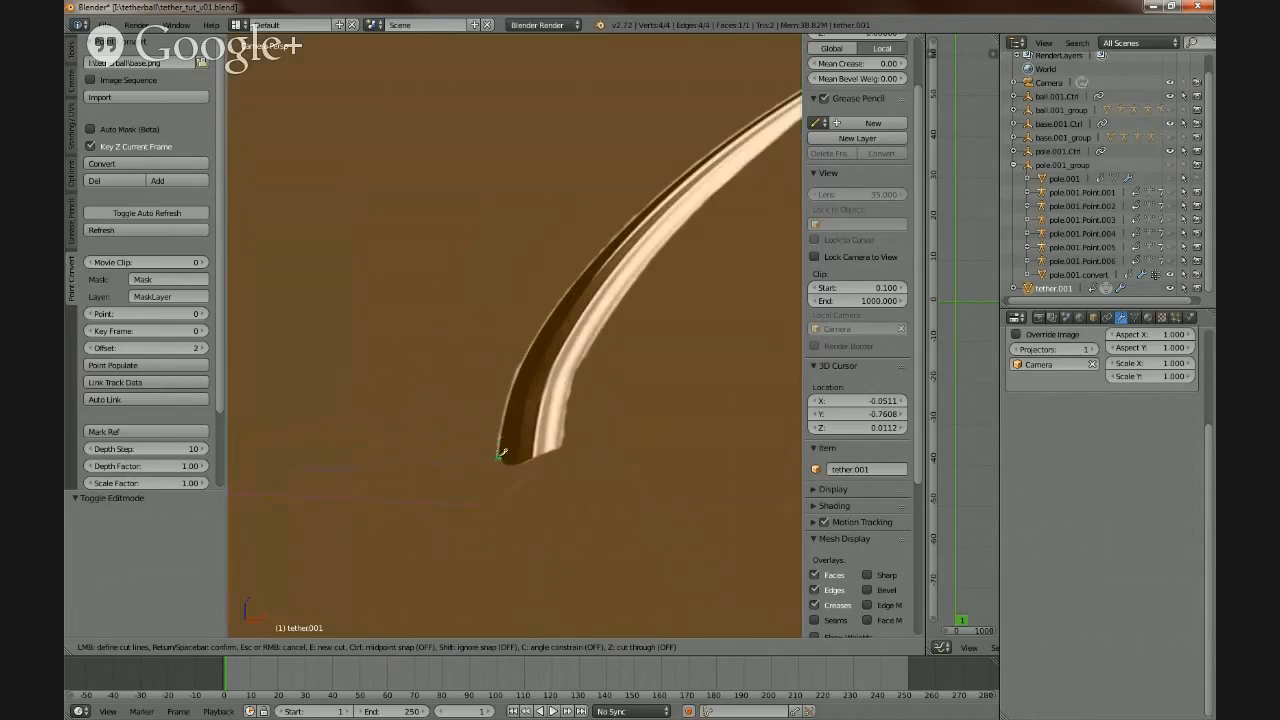
scroll(502, 463, down, 2)
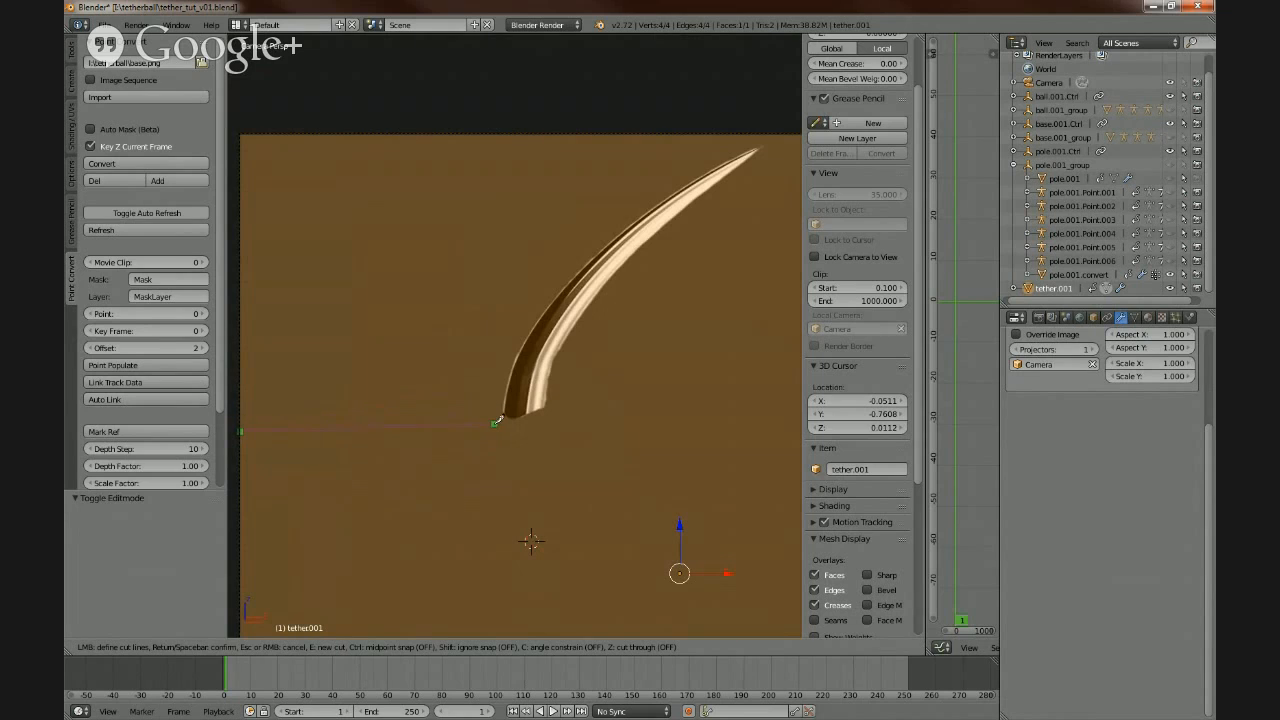
click(493, 420)
click(505, 355)
click(536, 303)
click(584, 256)
click(650, 199)
click(713, 160)
click(766, 142)
key(Return)
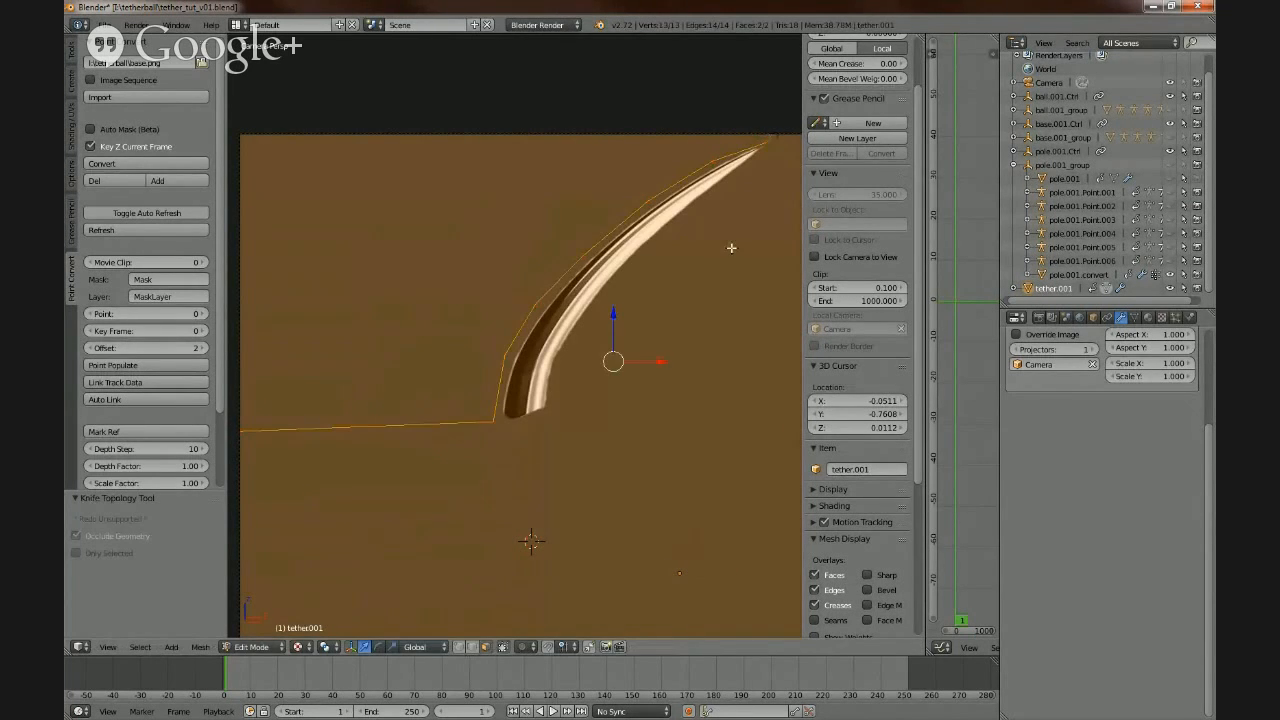
scroll(658, 368, up, 2)
scroll(650, 378, down, 2)
shift+middle_drag(643, 391, 538, 360)
scroll(538, 360, up, 1)
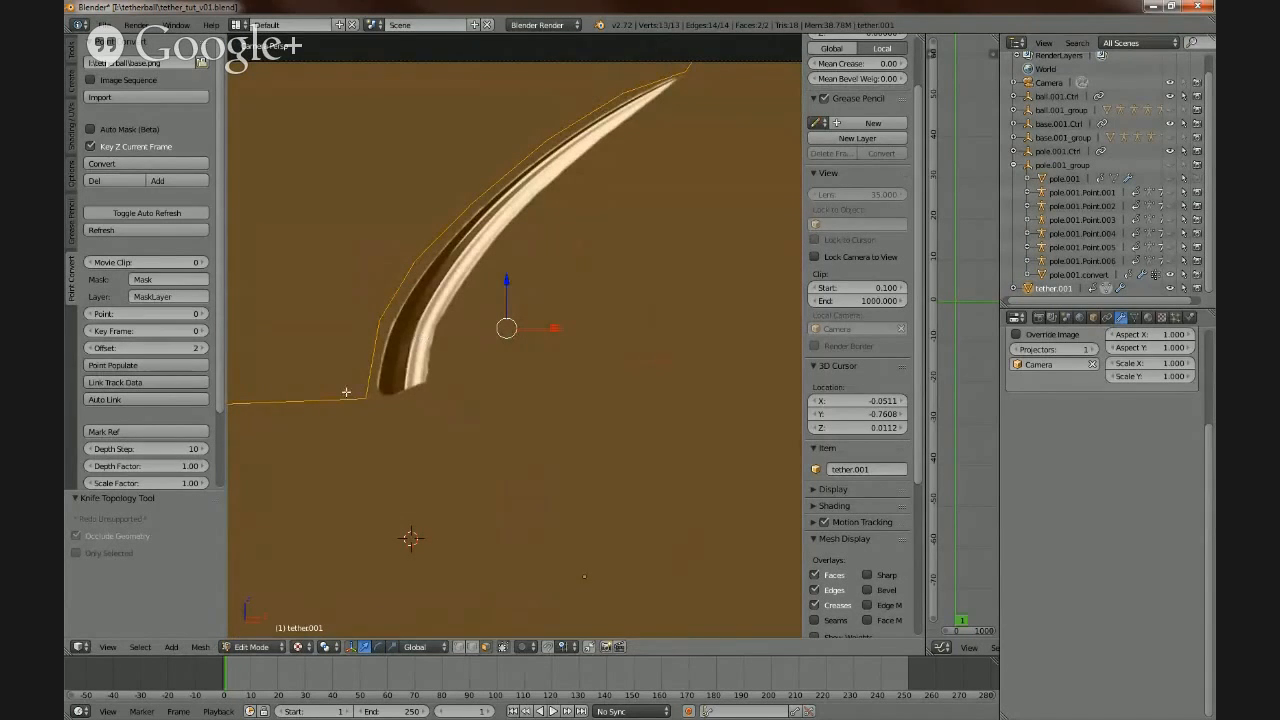
key(k)
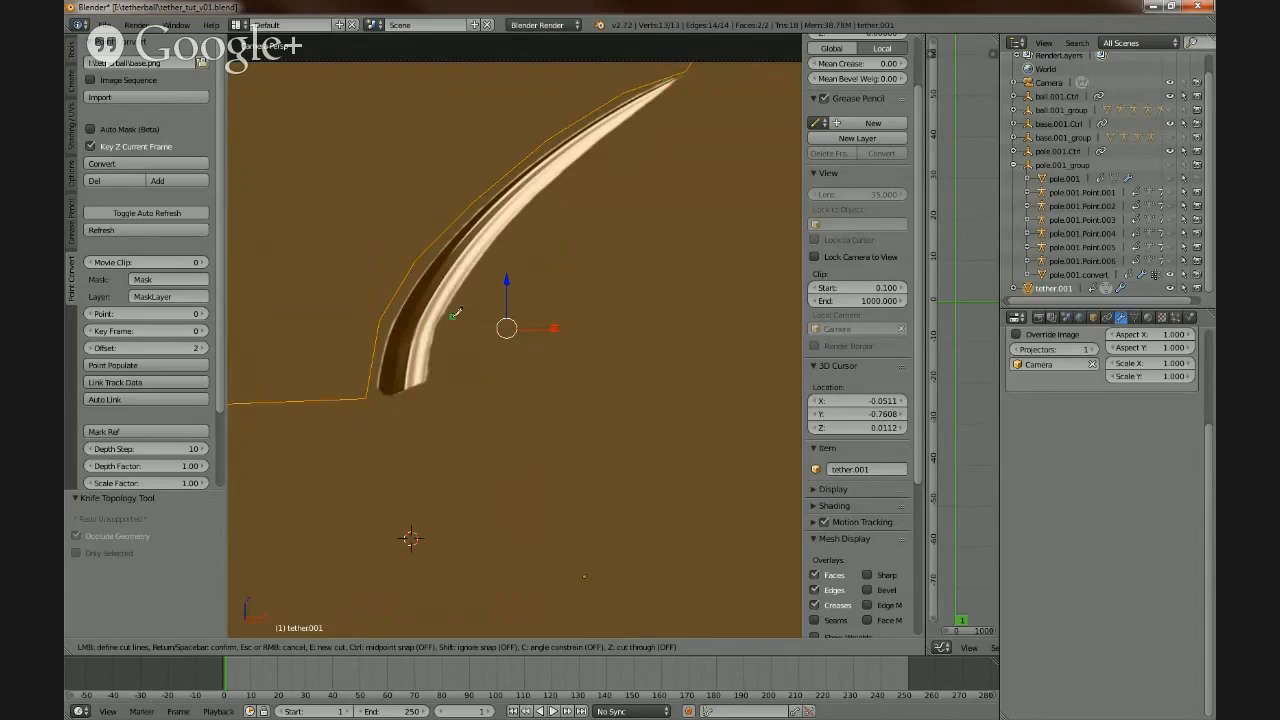
click(384, 399)
click(407, 393)
key(Escape)
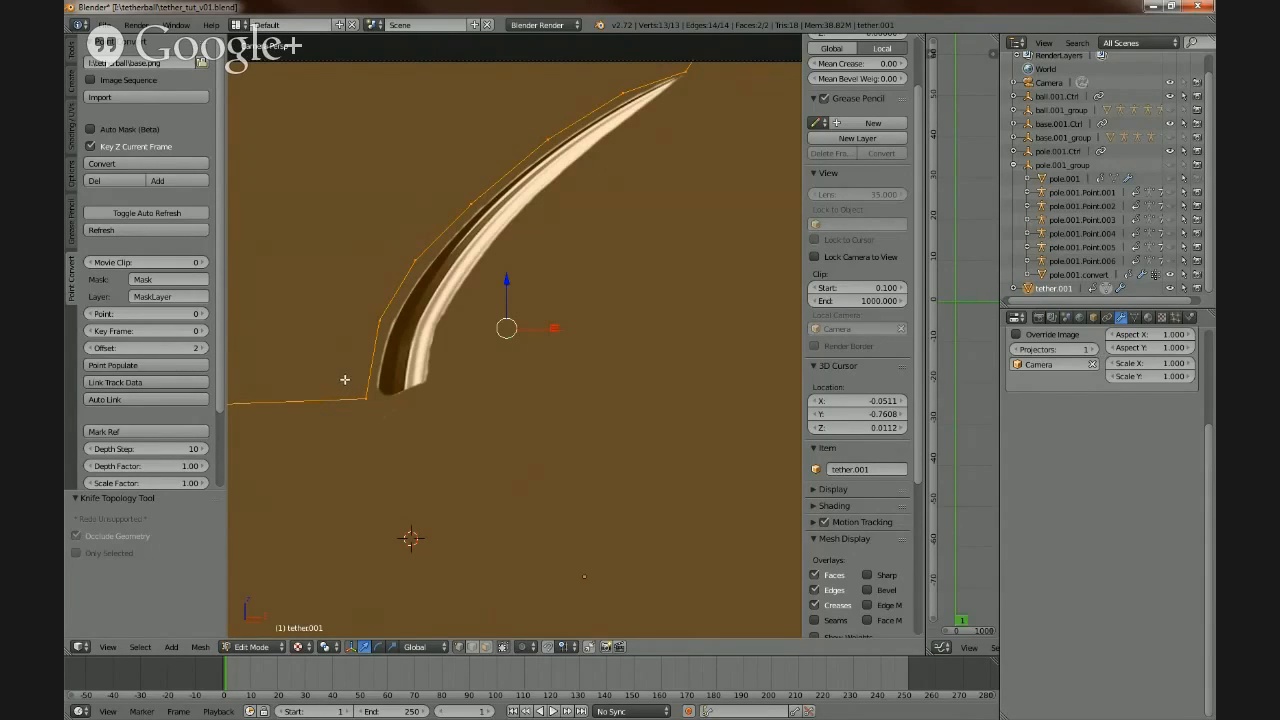
- Knife-cut around the tether's lower end and up its inner curve to the tip, closing the outline
key(k)
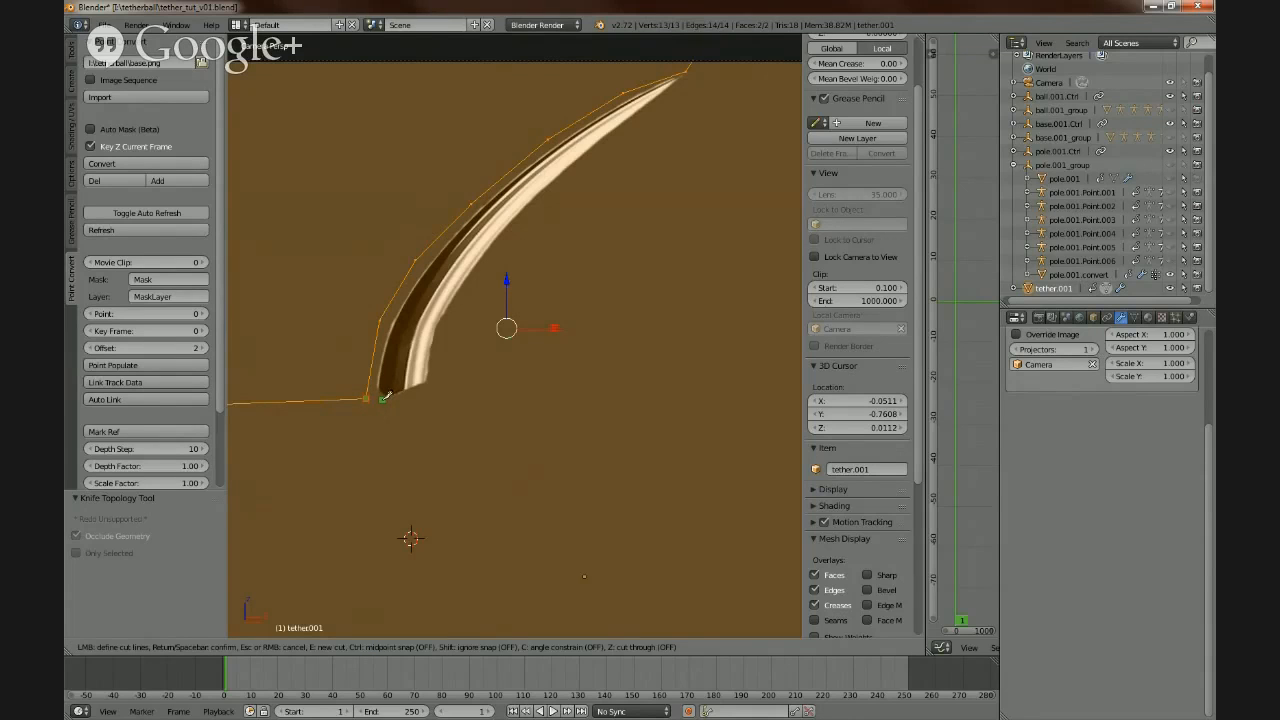
click(384, 397)
click(403, 398)
click(436, 382)
click(443, 330)
click(471, 283)
click(509, 234)
click(575, 172)
key(Return)
- Select the outline vertex at the tether's tip and move it slightly outward along X and upward along Z
right_click(688, 74)
scroll(707, 130, up, 1)
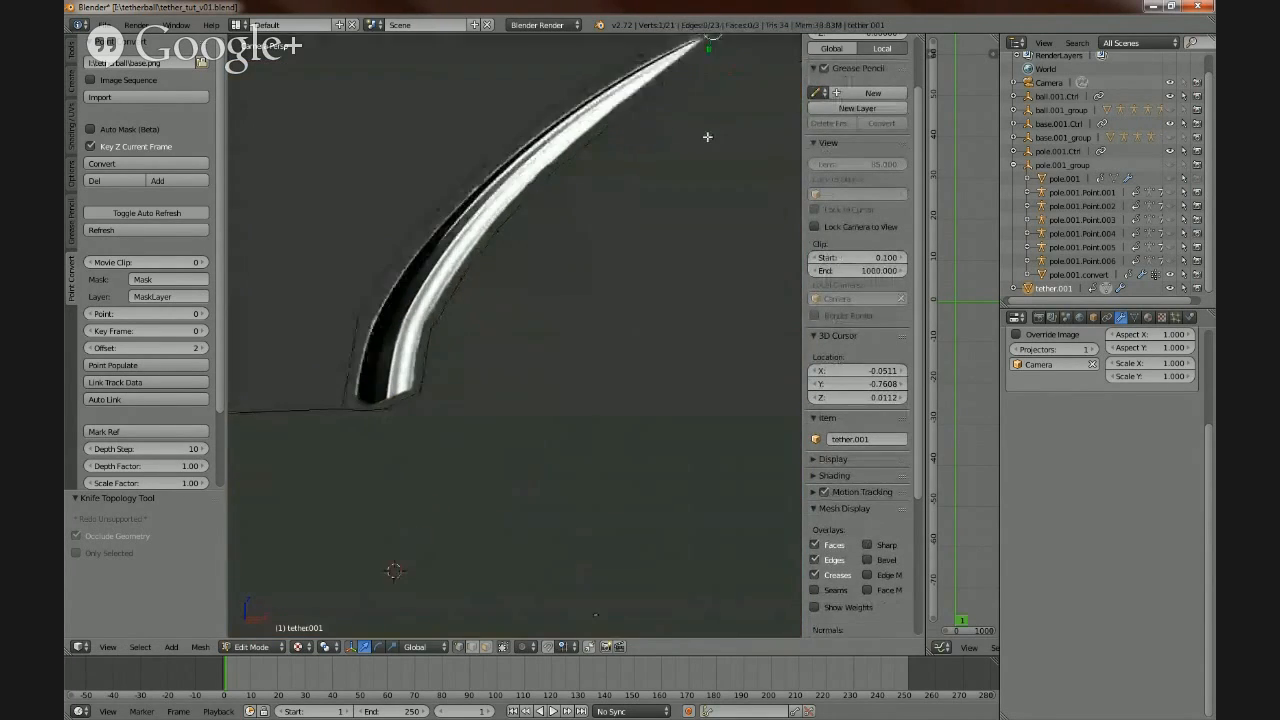
middle_drag(707, 137, 651, 246)
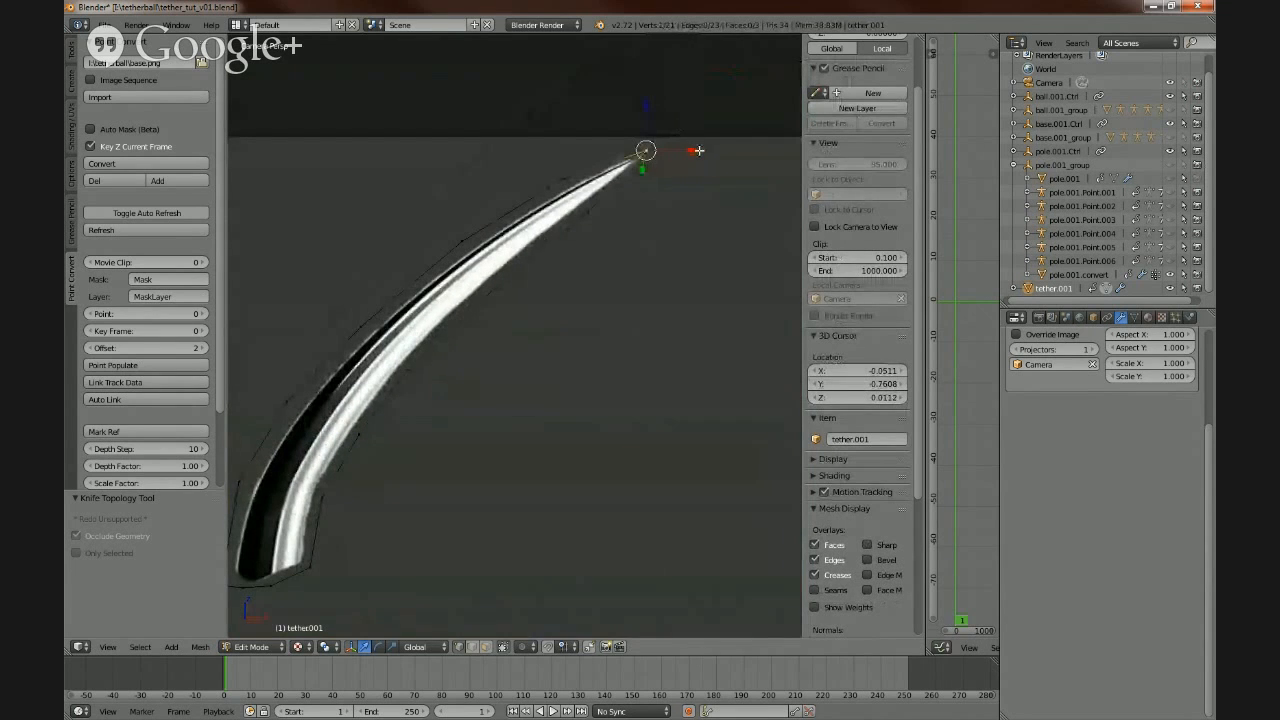
drag(697, 150, 703, 147)
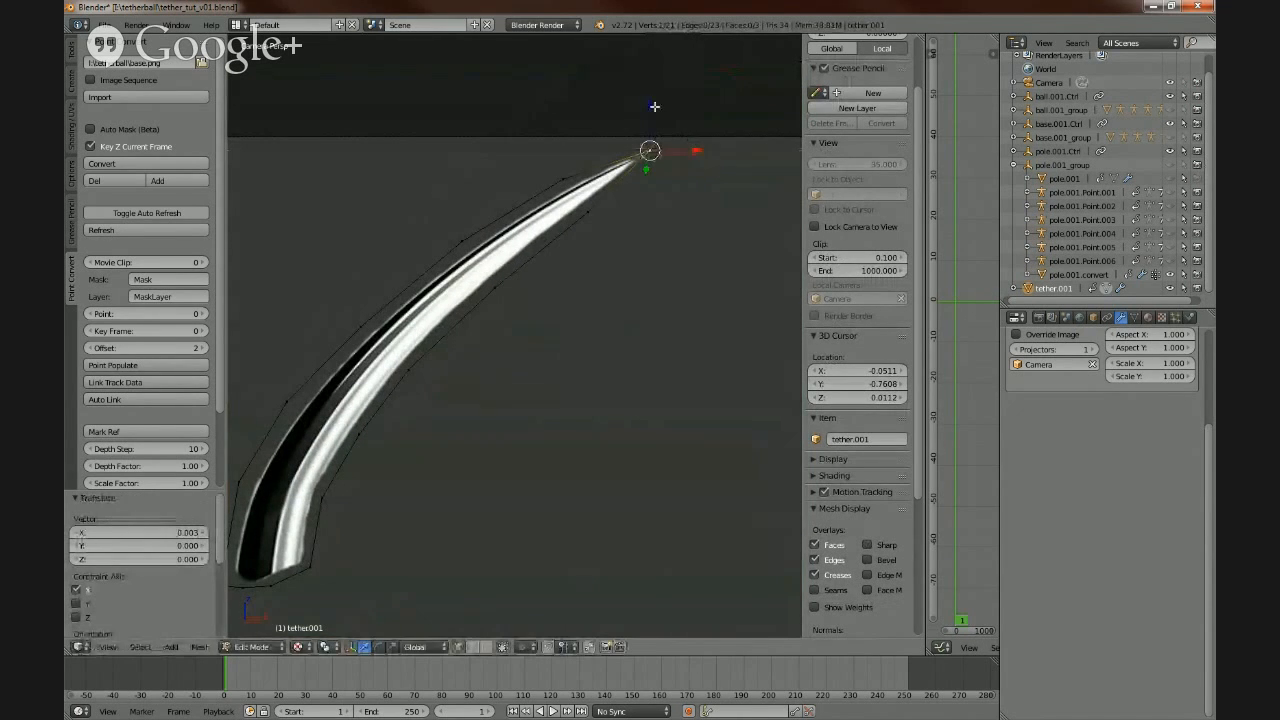
drag(654, 106, 658, 101)
drag(698, 150, 707, 150)
drag(654, 112, 658, 104)
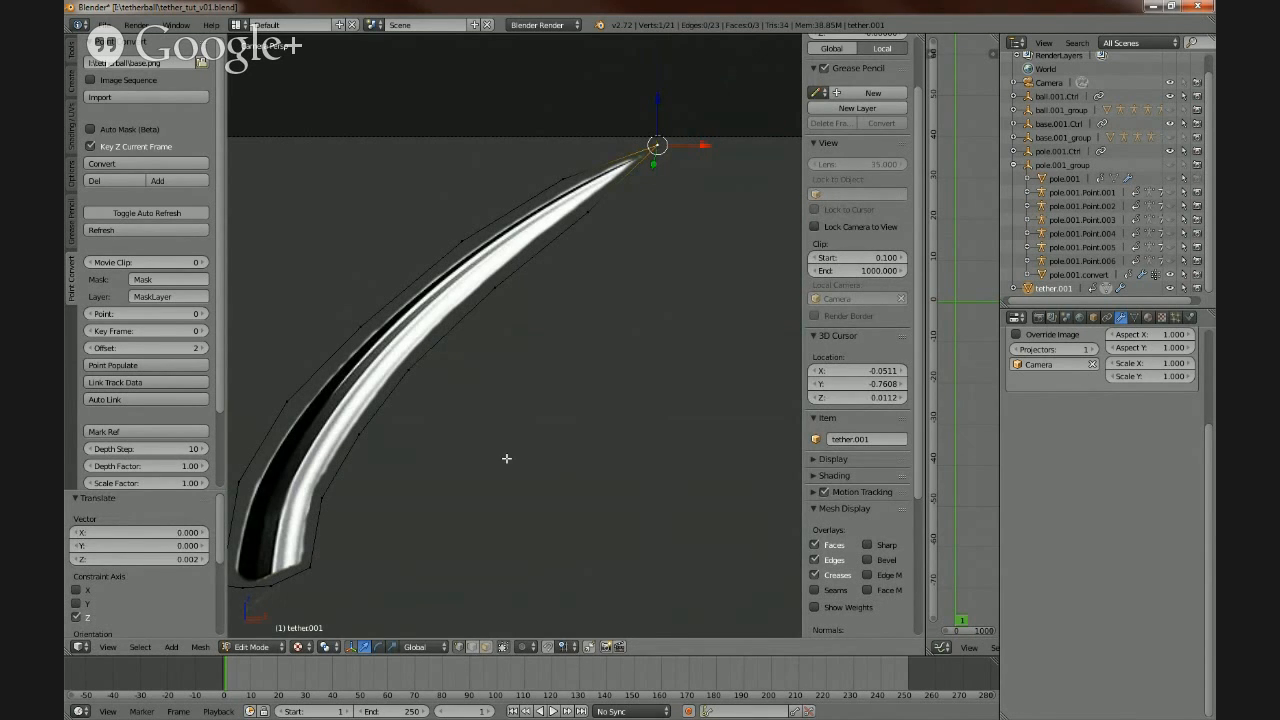
- Select the whole mesh and knife-cut a lengthwise line through the dark band from the tether's lower end to its tip
middle_drag(489, 475, 549, 451)
key(a)
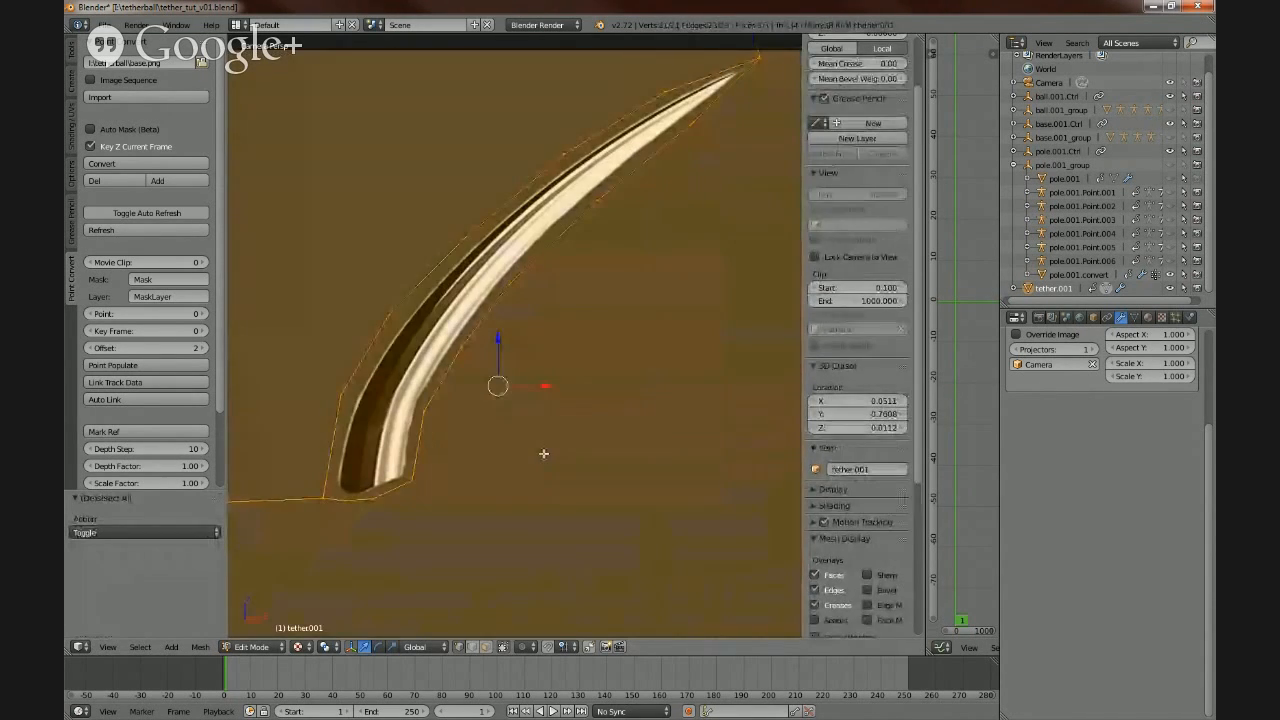
key(a)
key(a)
scroll(406, 506, down, 1)
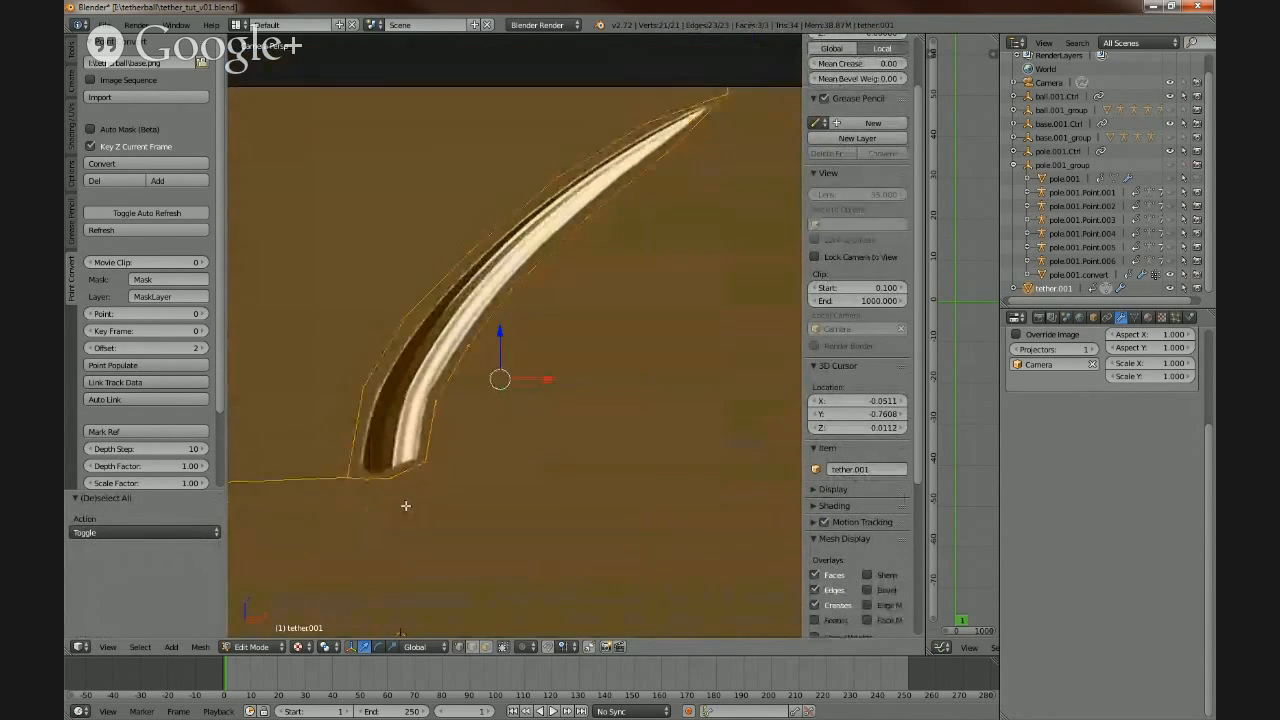
scroll(406, 506, up, 1)
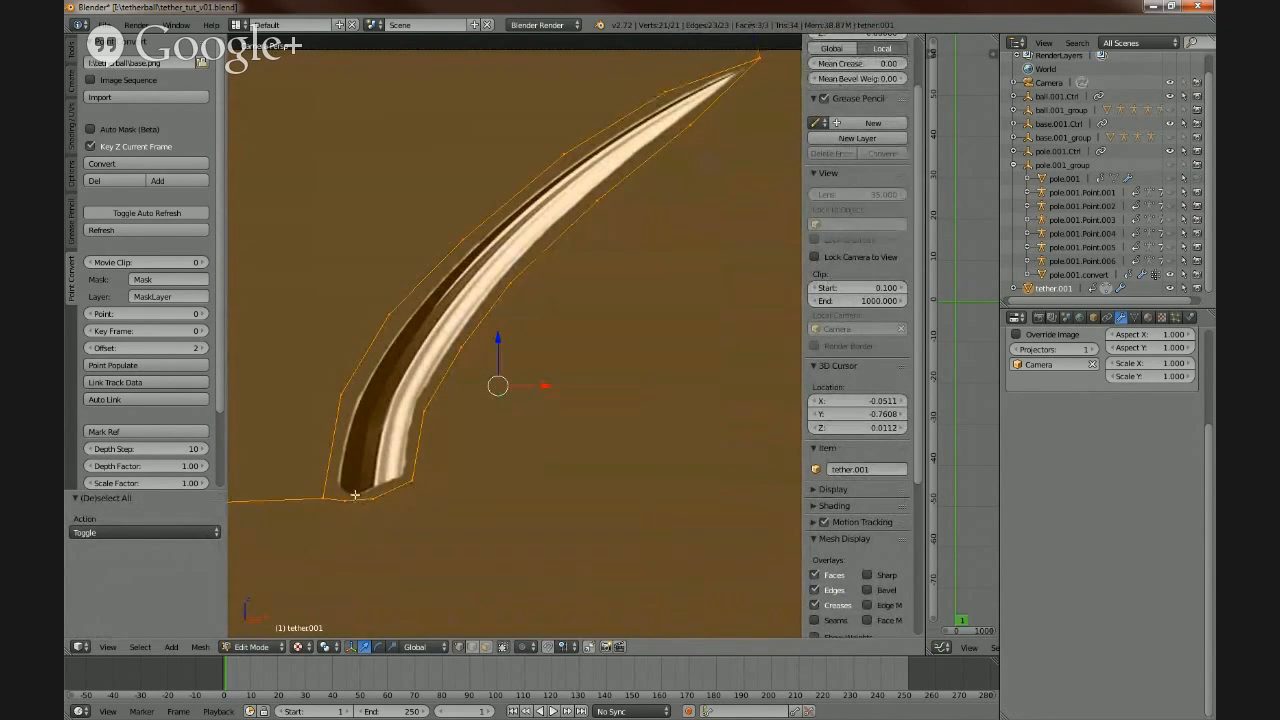
key(k)
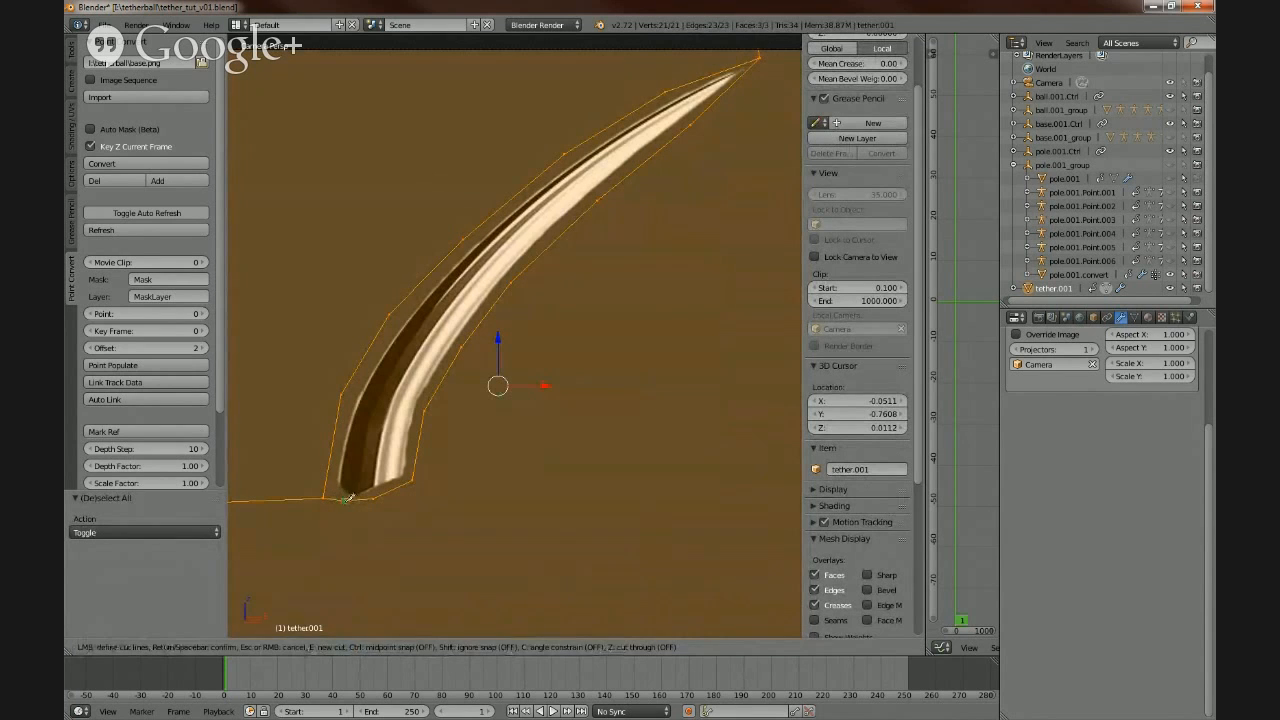
click(345, 498)
click(368, 399)
click(413, 326)
click(479, 254)
click(579, 172)
click(677, 105)
key(Return)
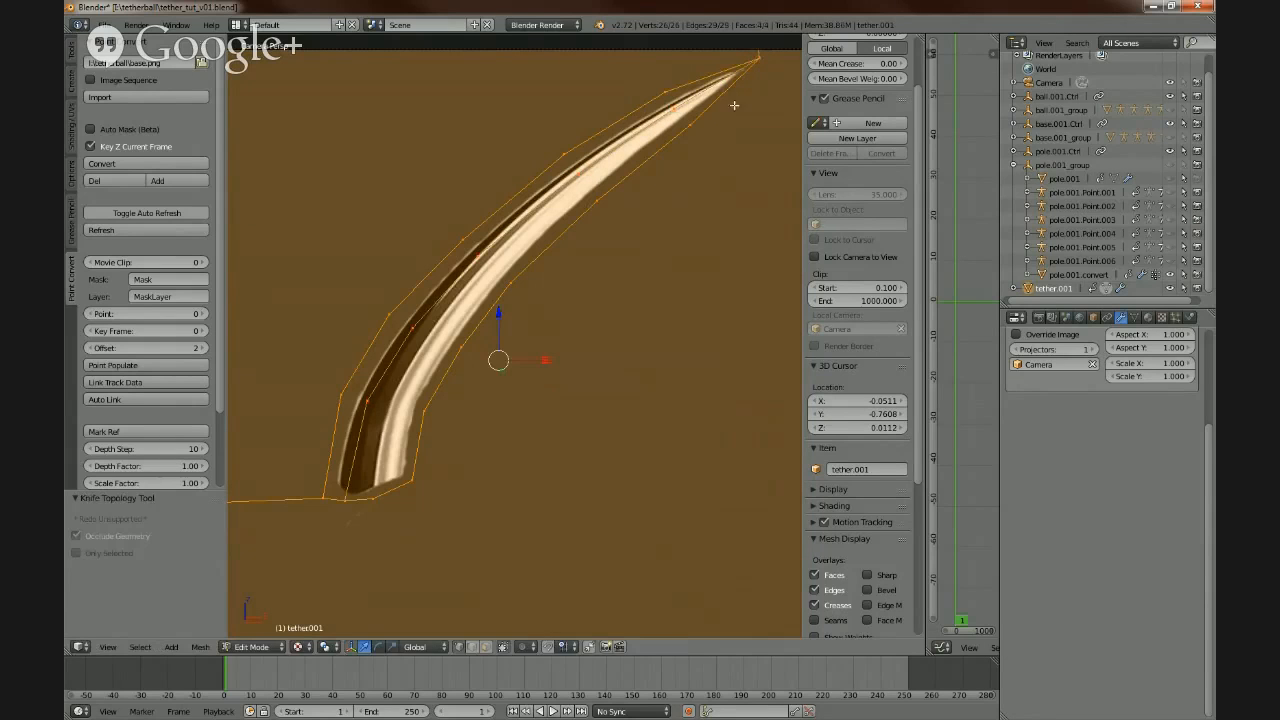
- Knife-cut a second lengthwise line from the tether's lower end, between the first inner line and the inner outline
key(k)
click(374, 496)
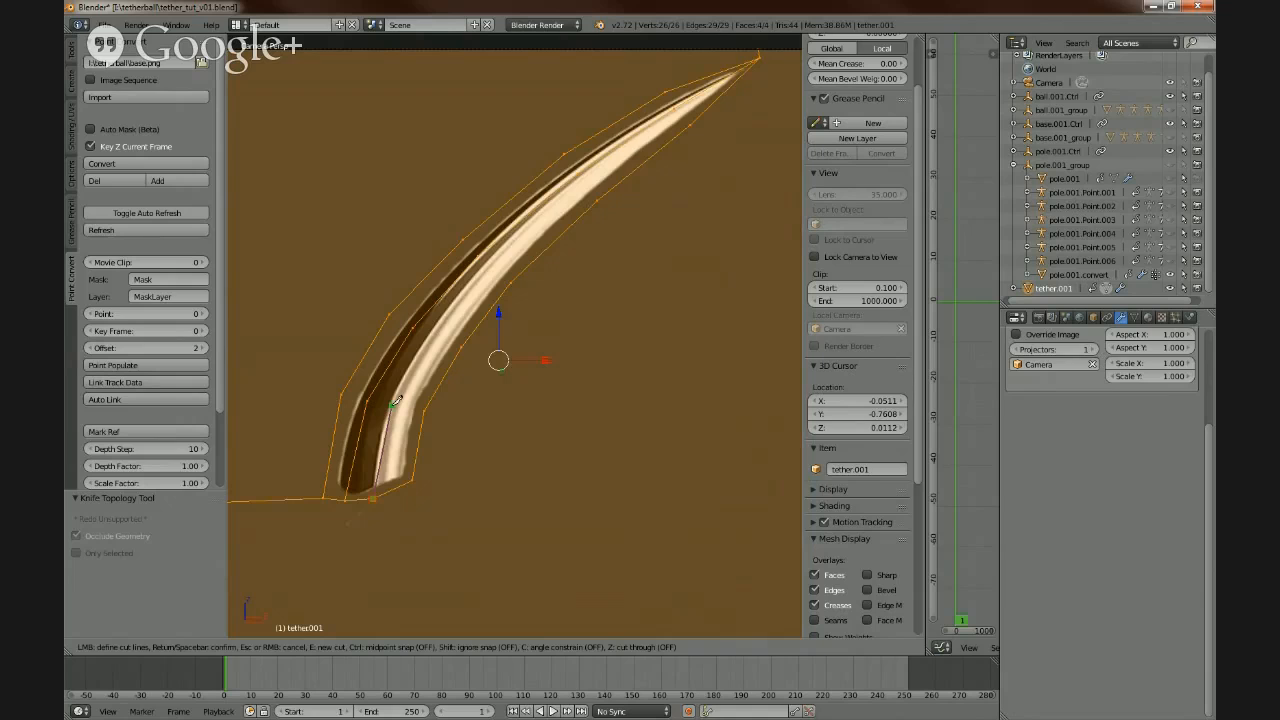
click(393, 404)
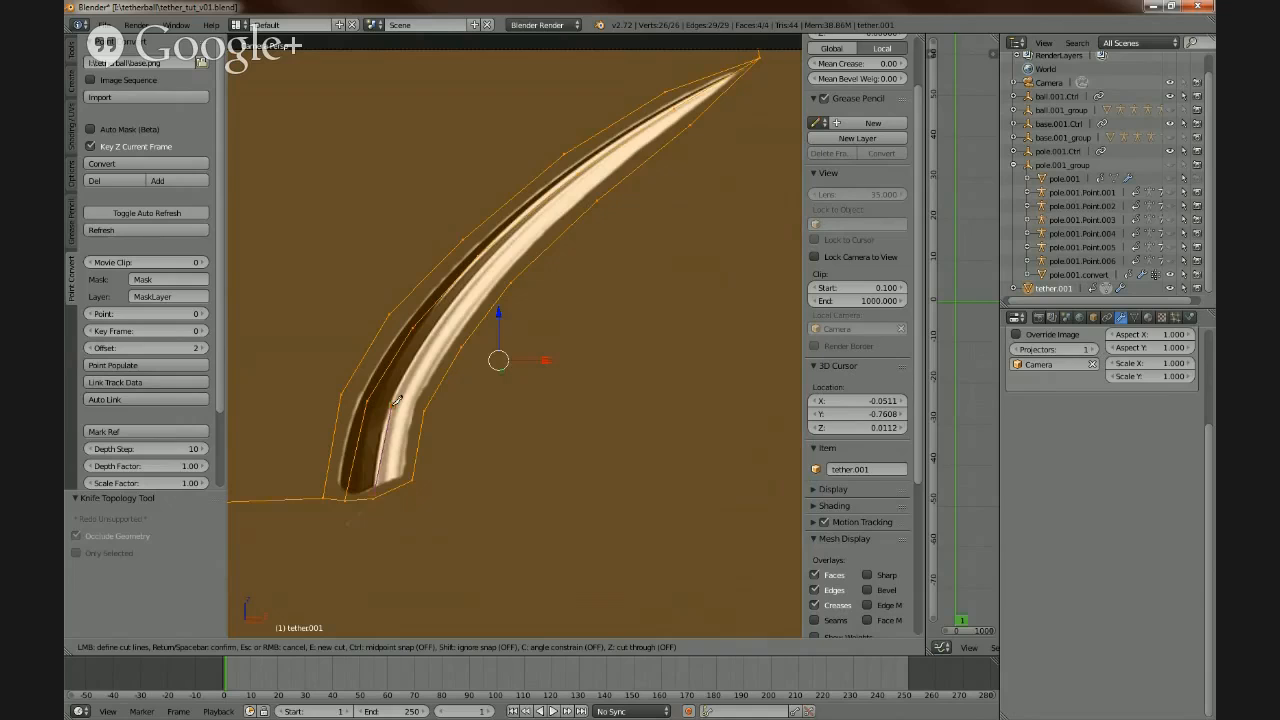
click(431, 339)
click(492, 264)
key(Return)
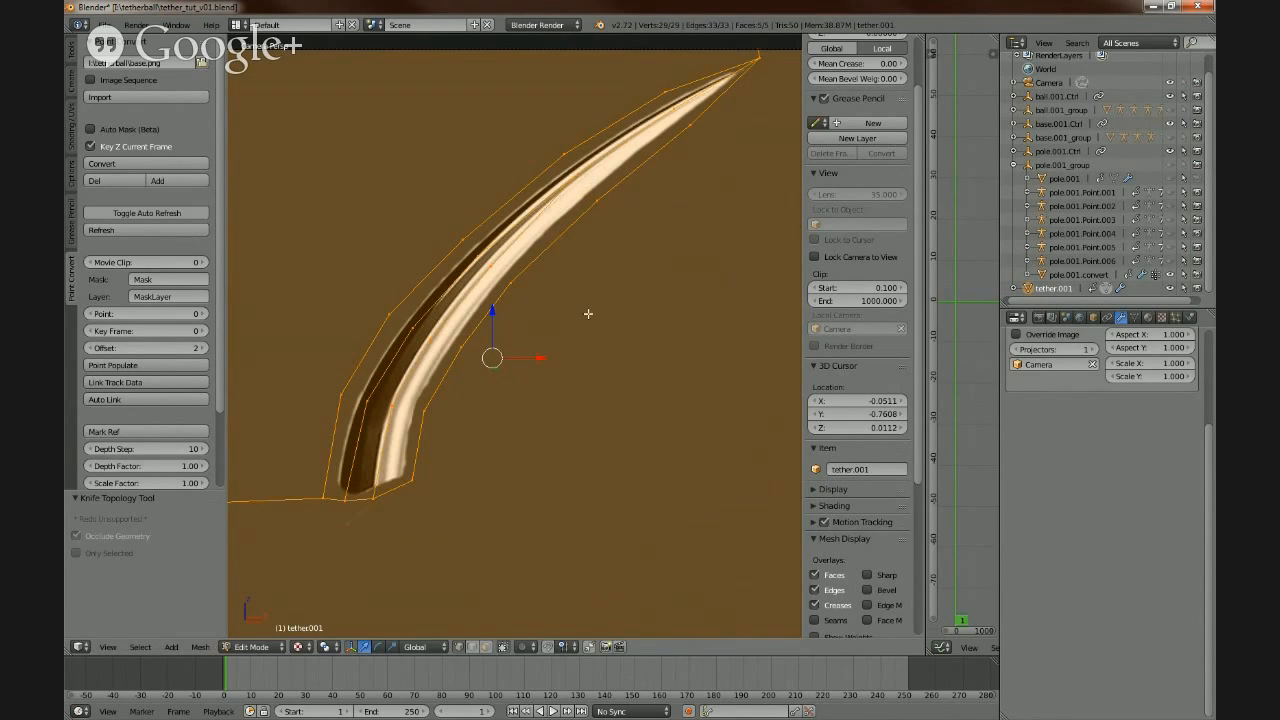
- Knife-cut two crosswise lines across the tether's lower half, joining matching vertices on its outer and inner outlines
key(a)
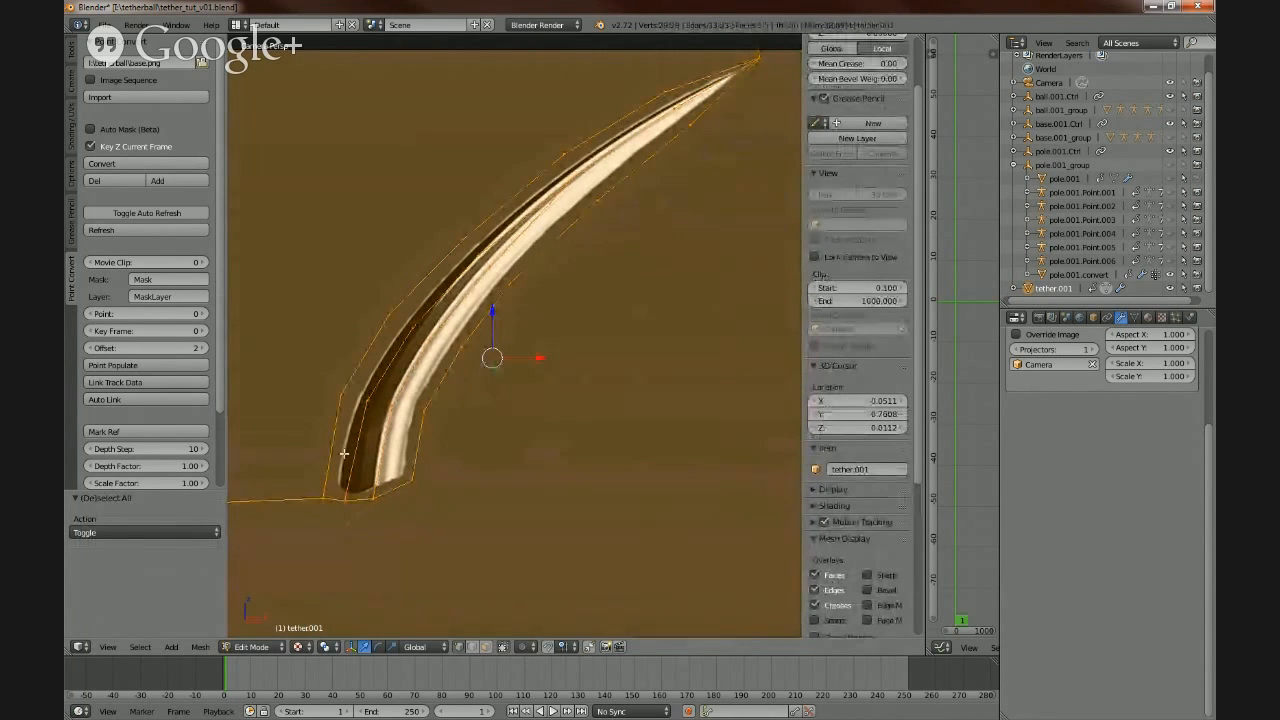
key(k)
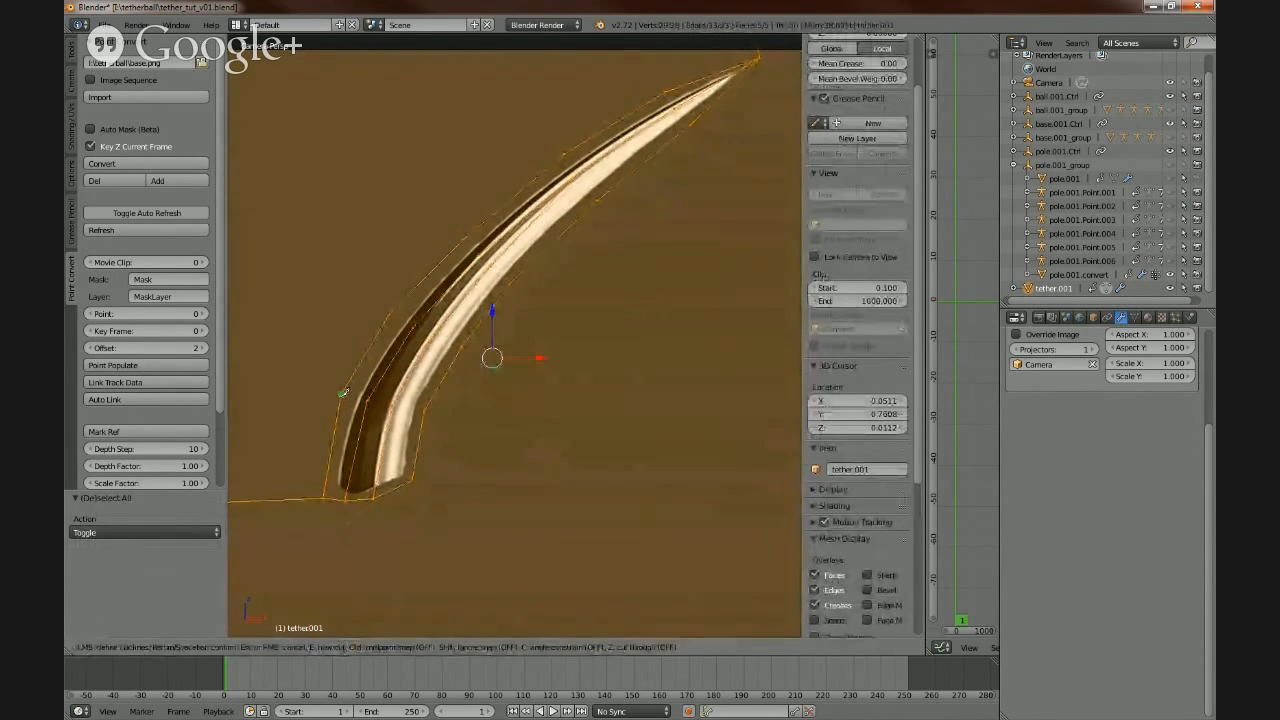
click(367, 401)
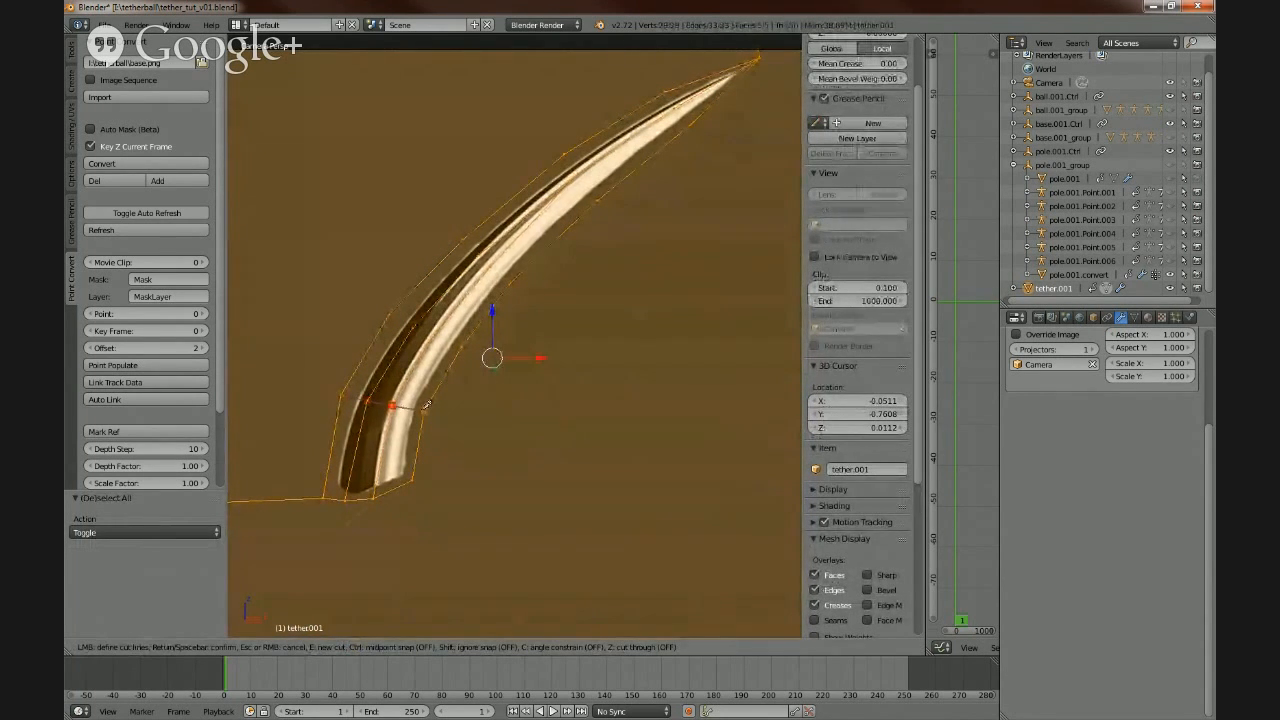
click(426, 408)
key(Return)
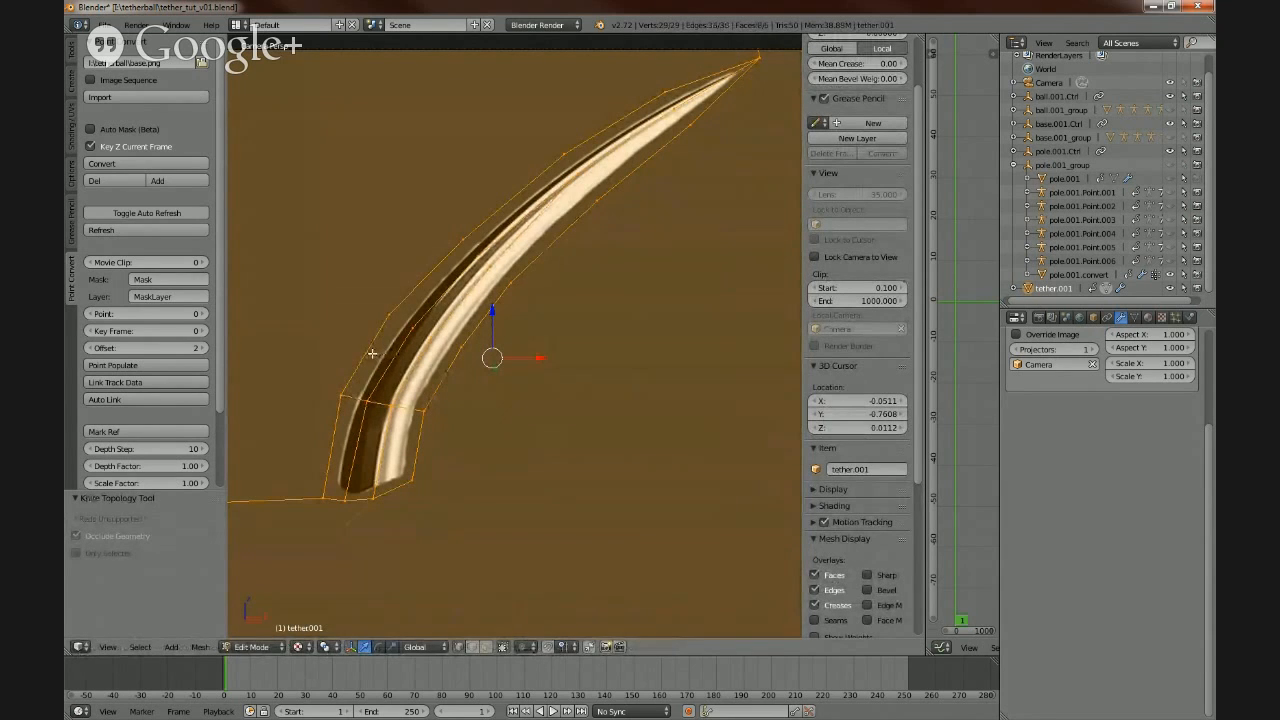
key(k)
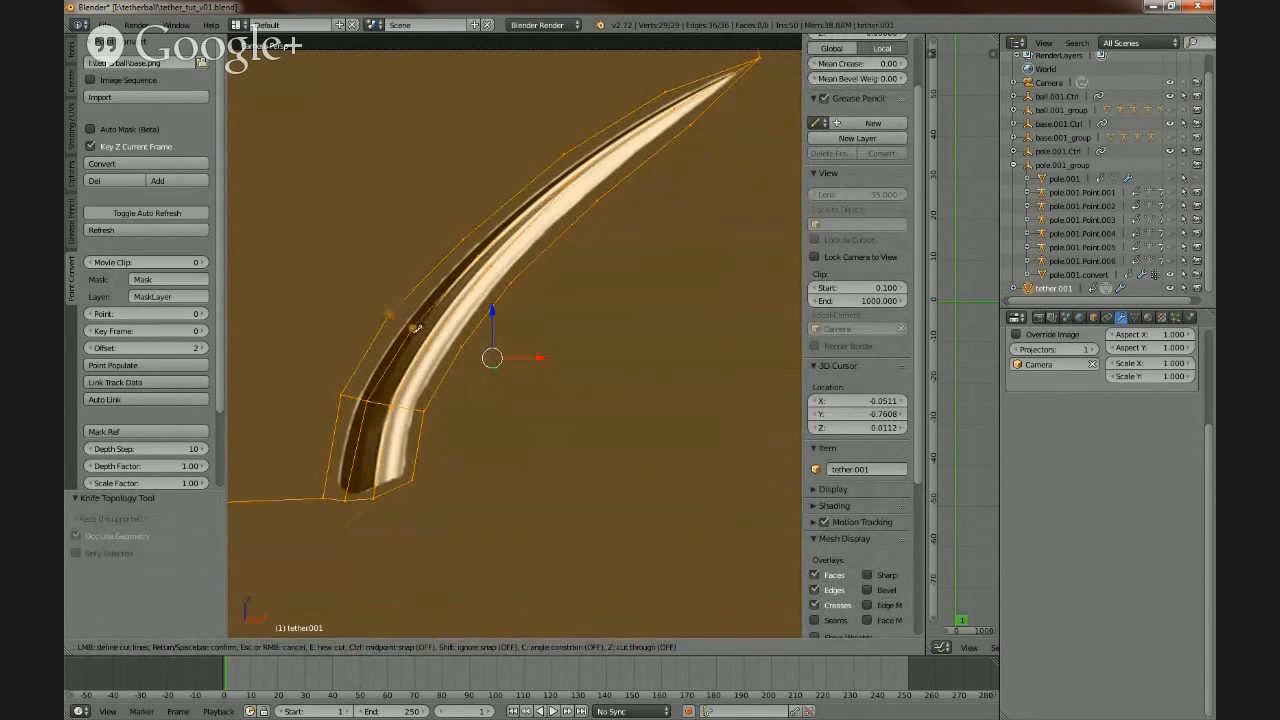
click(462, 345)
key(Return)
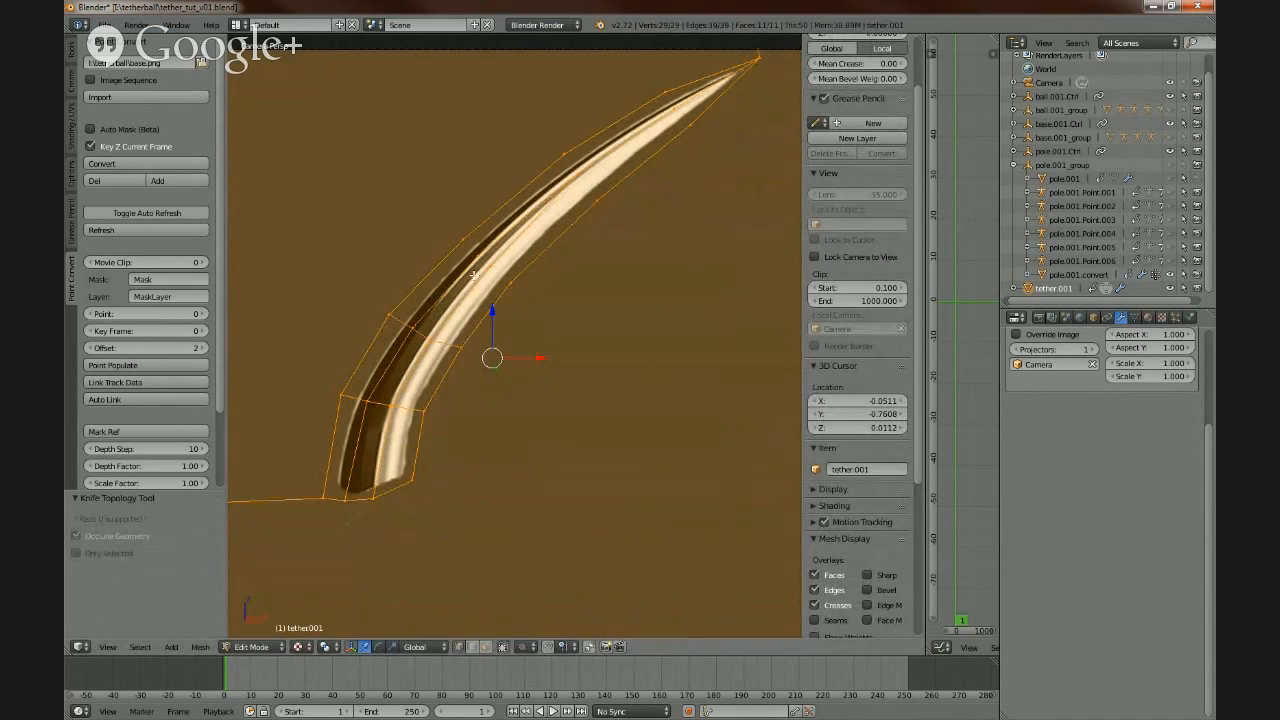
- Knife-cut three more crosswise lines between opposite outline vertices, from the tether's middle up to just below its tip
key(k)
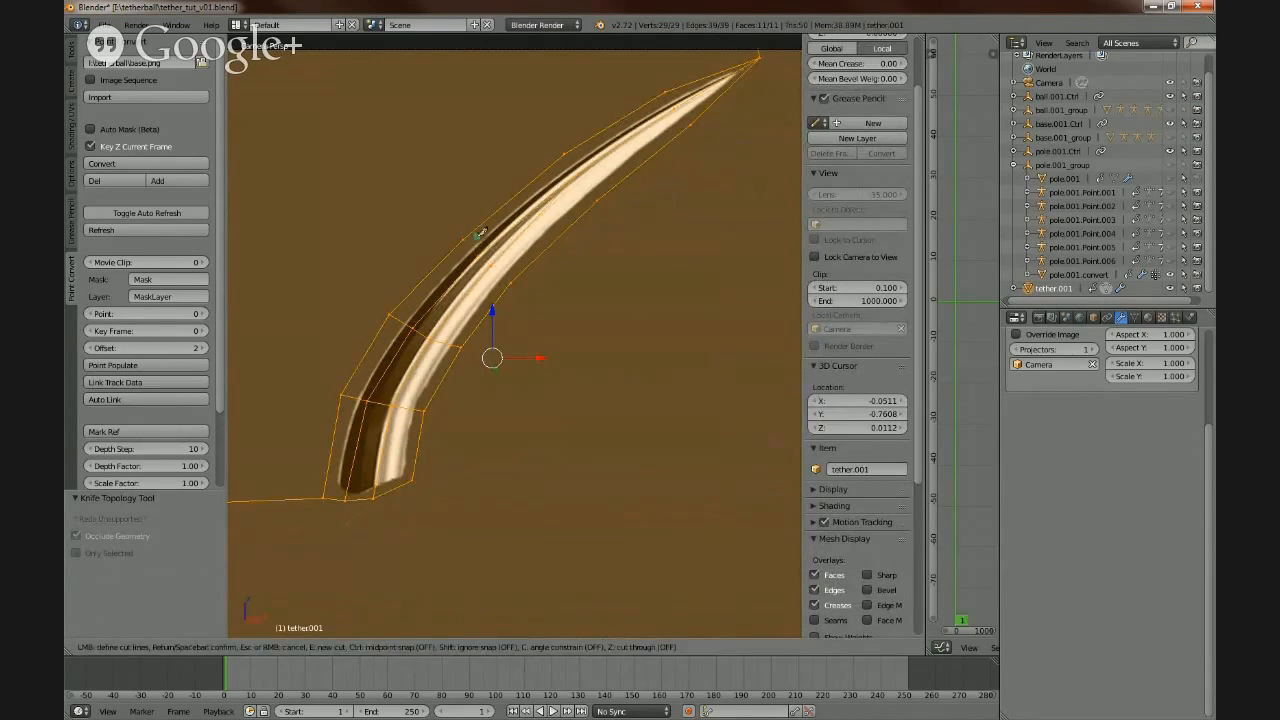
click(484, 251)
key(Return)
key(k)
click(597, 197)
key(Return)
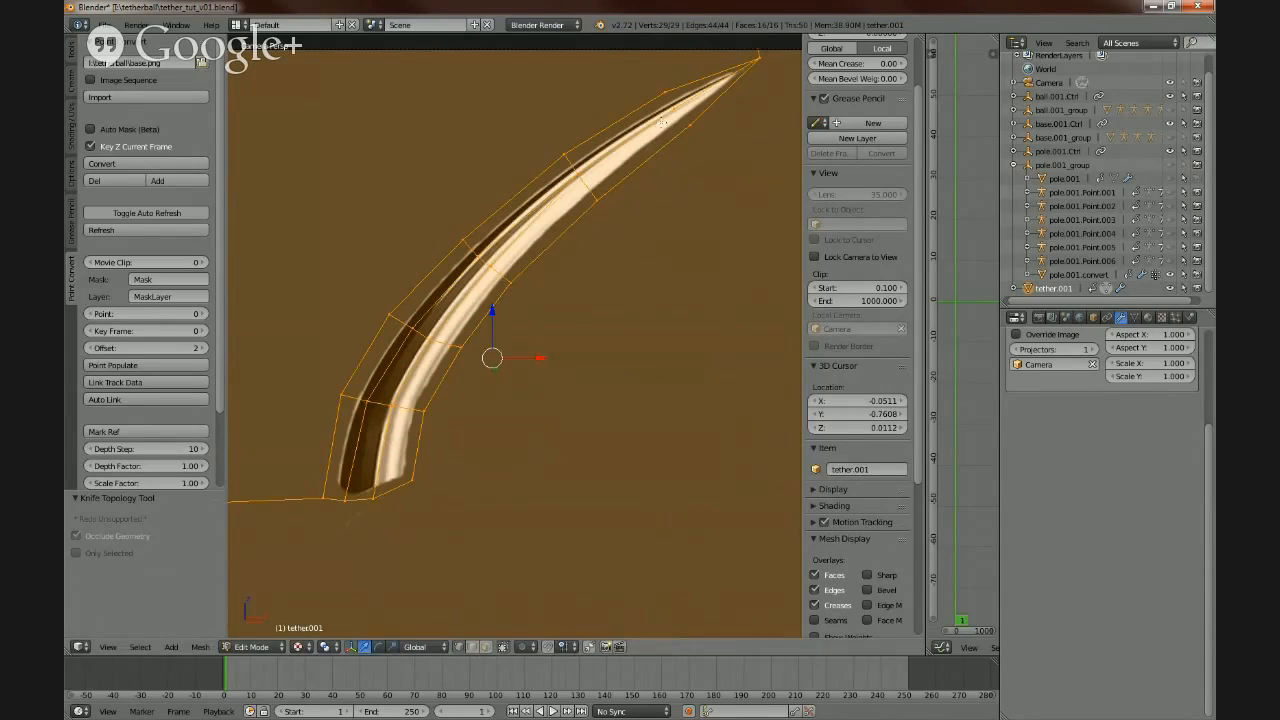
key(k)
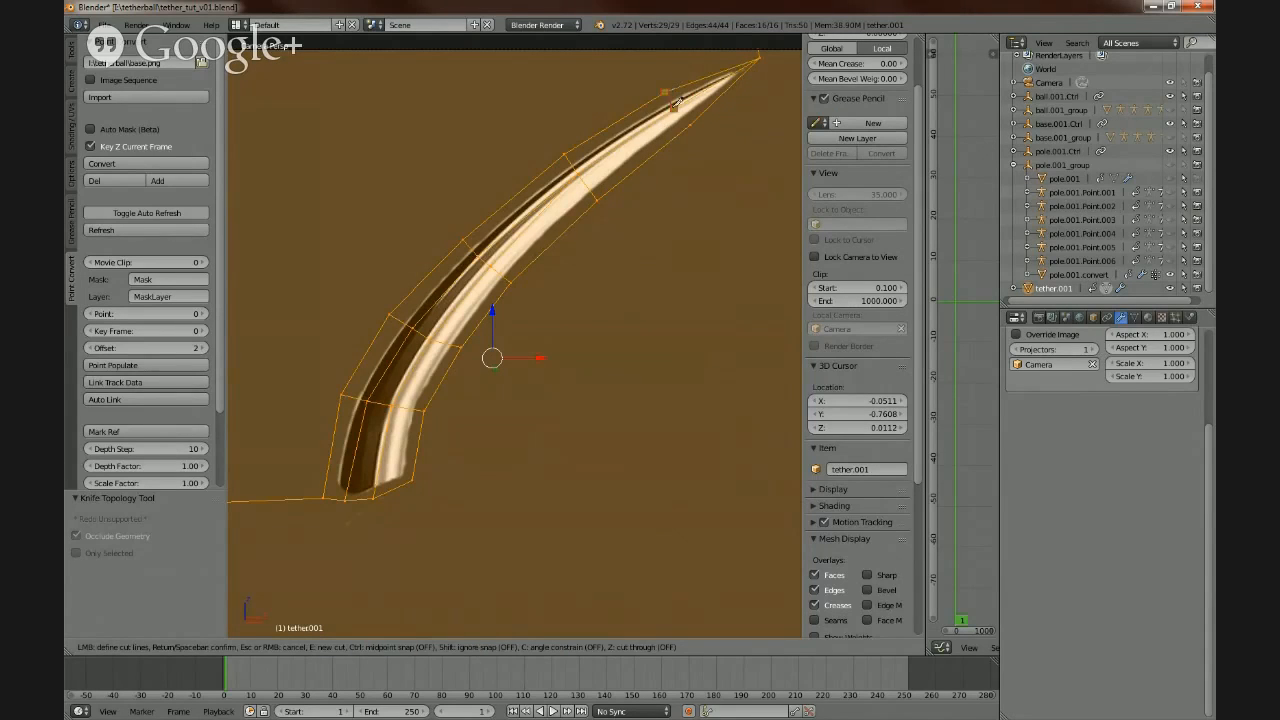
click(691, 123)
key(Return)
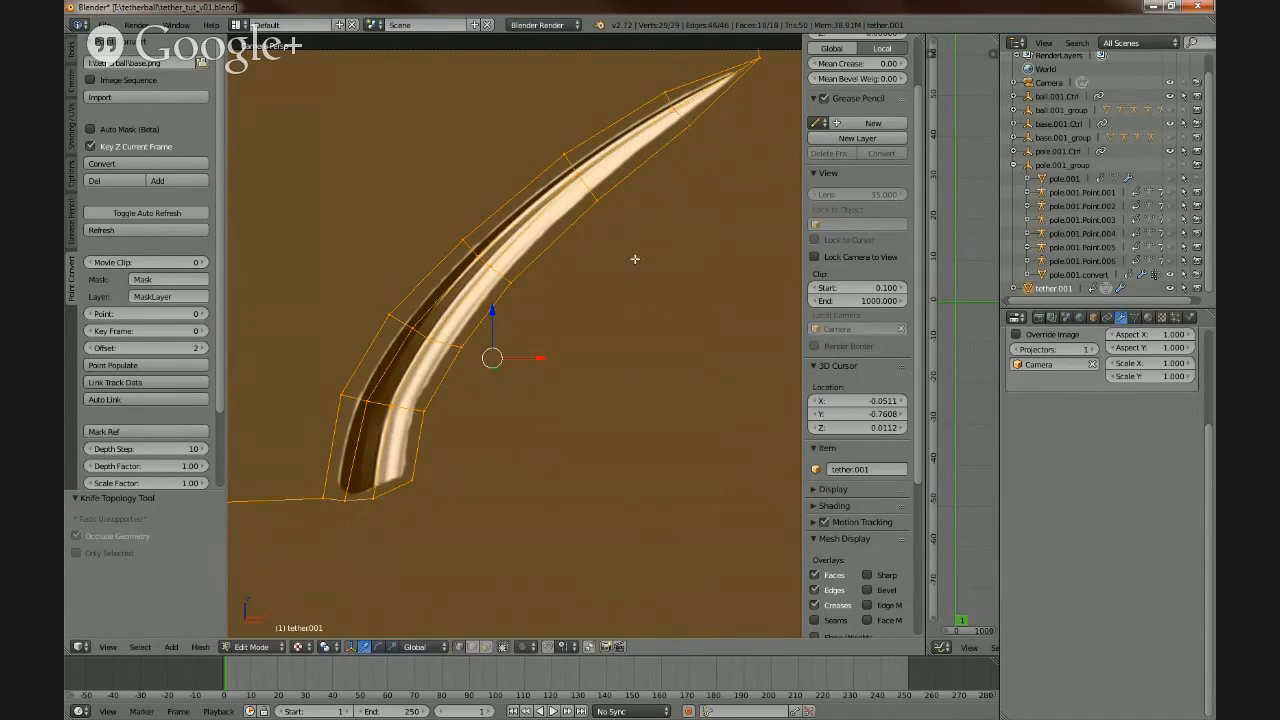
- Select the two large background faces surrounding the tether and delete them as faces, keeping only the cut-out shape
scroll(631, 255, down, 4)
scroll(629, 252, up, 3)
key(a)
key(a)
scroll(628, 266, down, 3)
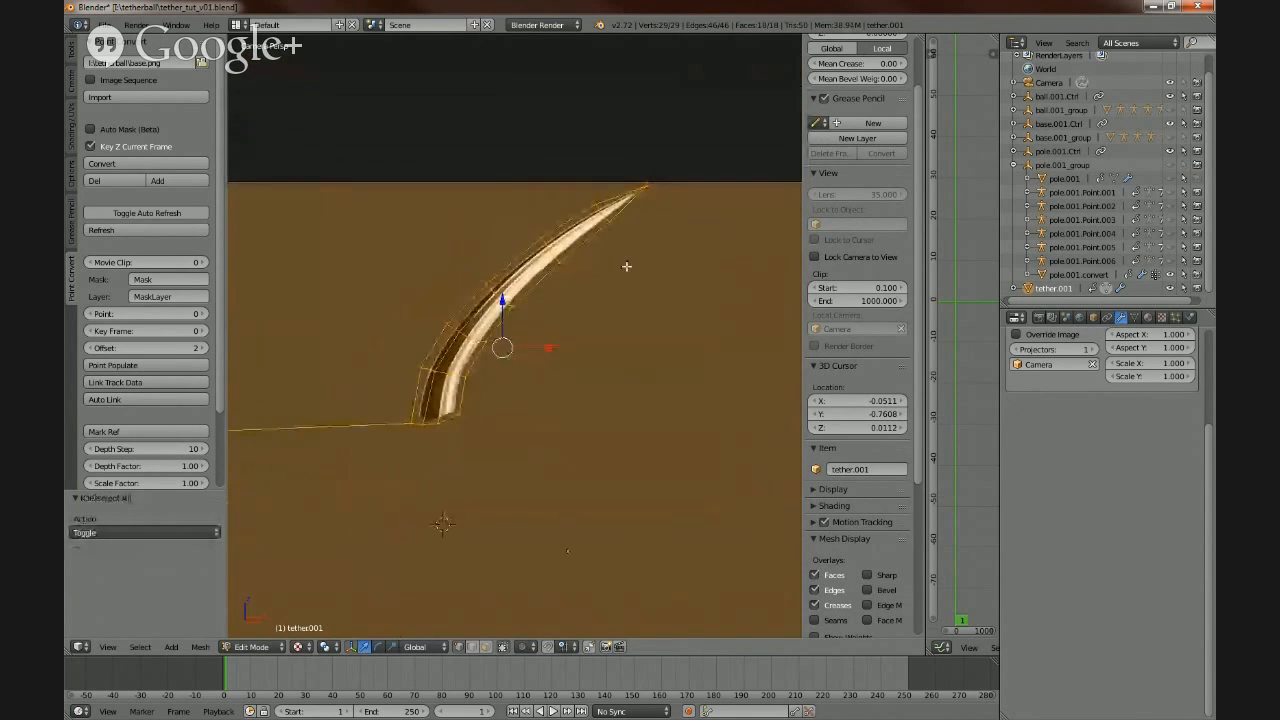
shift+middle_drag(595, 317, 616, 290)
scroll(537, 254, down, 2)
scroll(538, 257, up, 2)
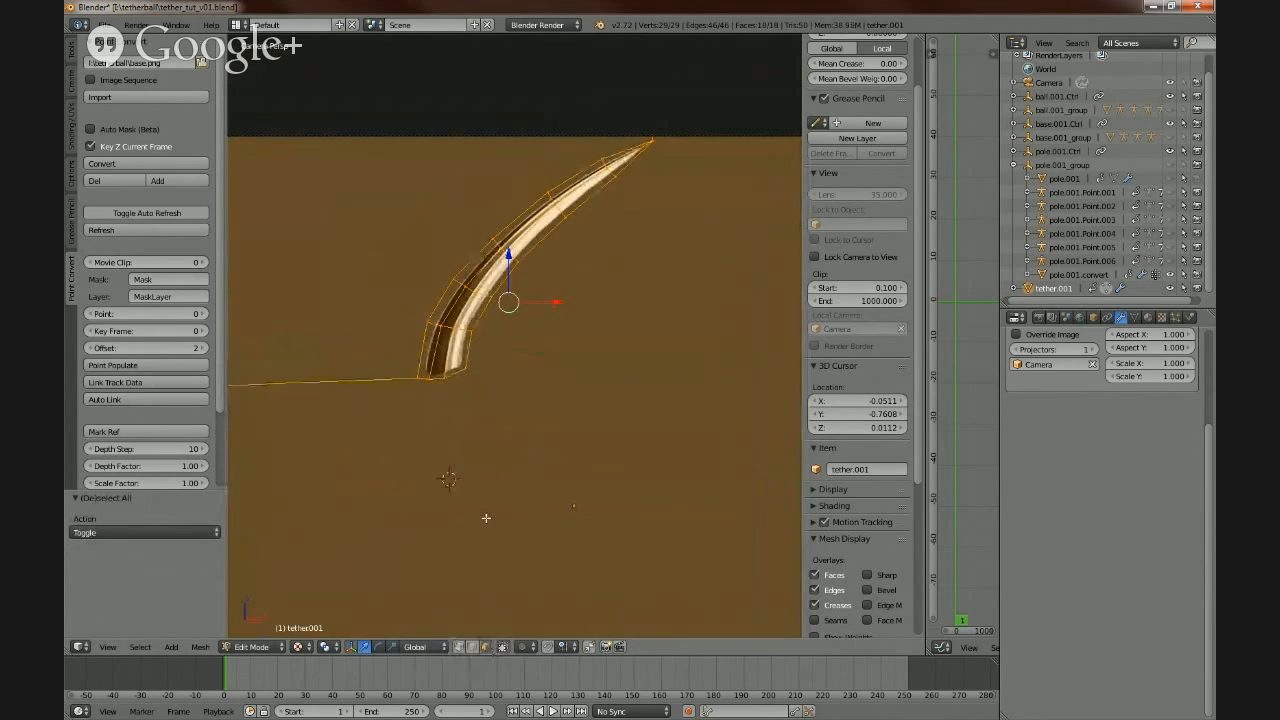
right_click(486, 518)
shift+right_click(361, 334)
key(x)
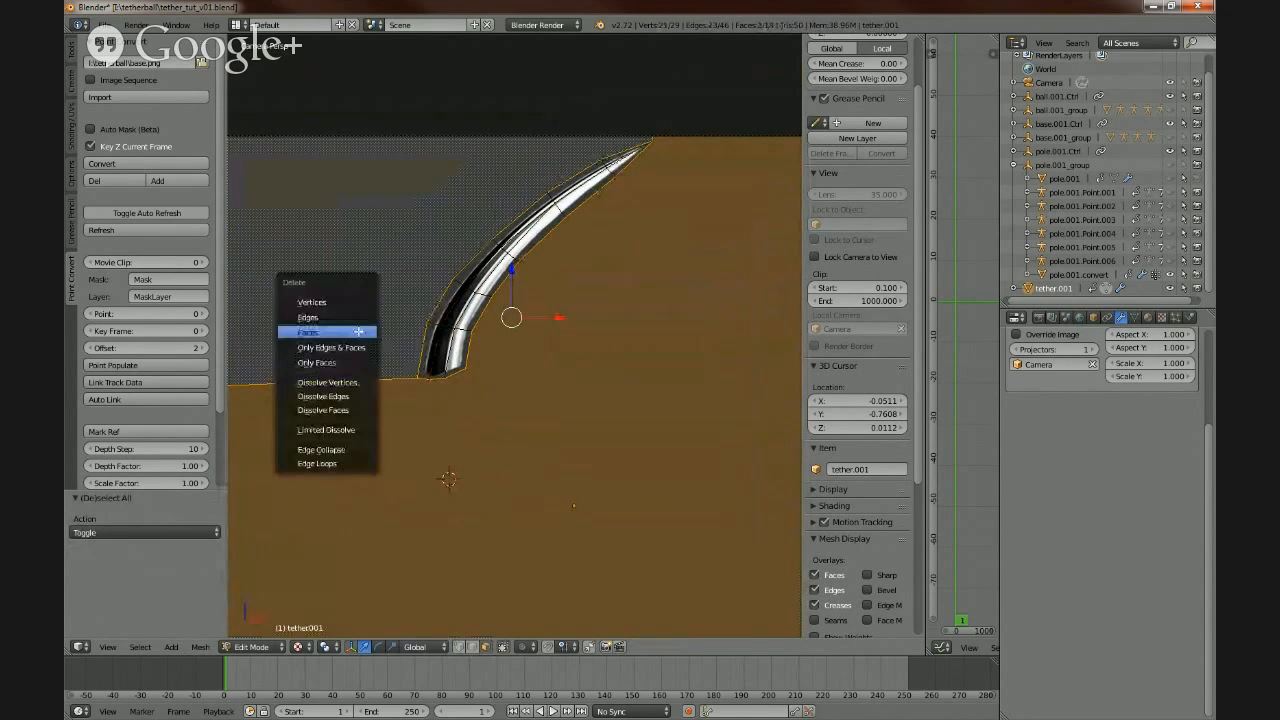
click(340, 332)
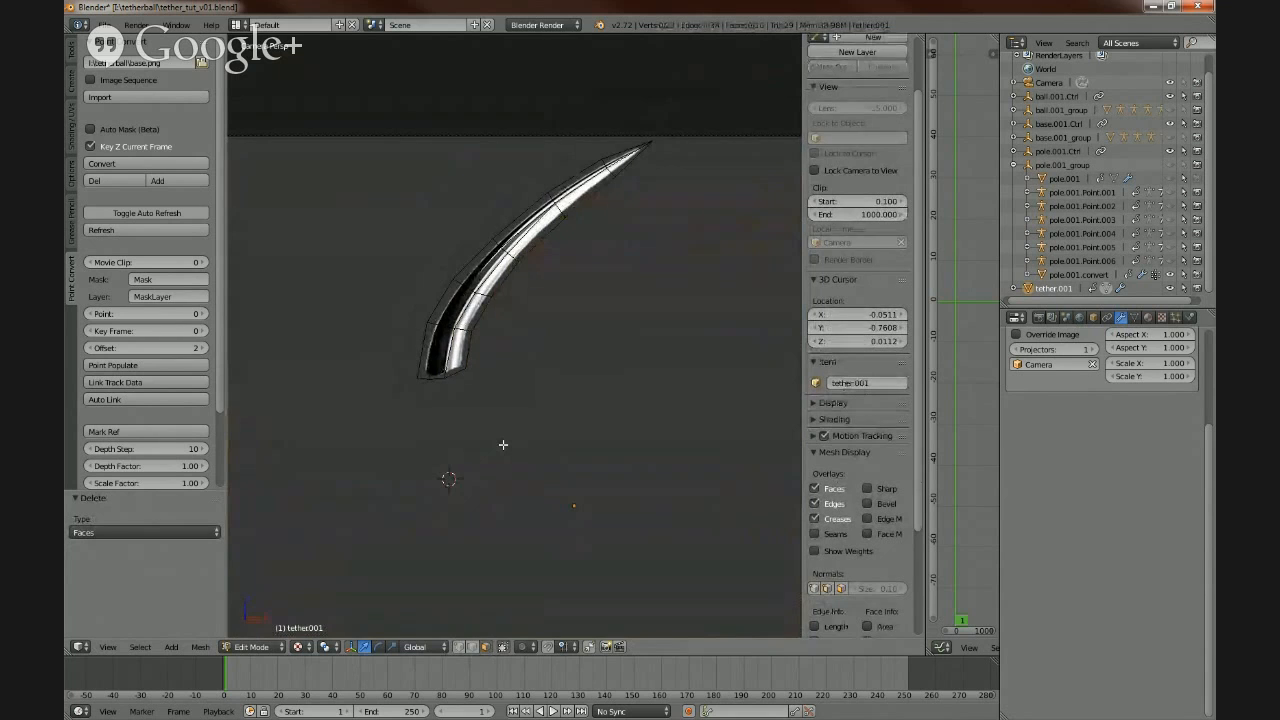
- Return the trimmed tether mesh to Object Mode and run the point conversion on it
key(Tab)
middle_drag(388, 441, 566, 462)
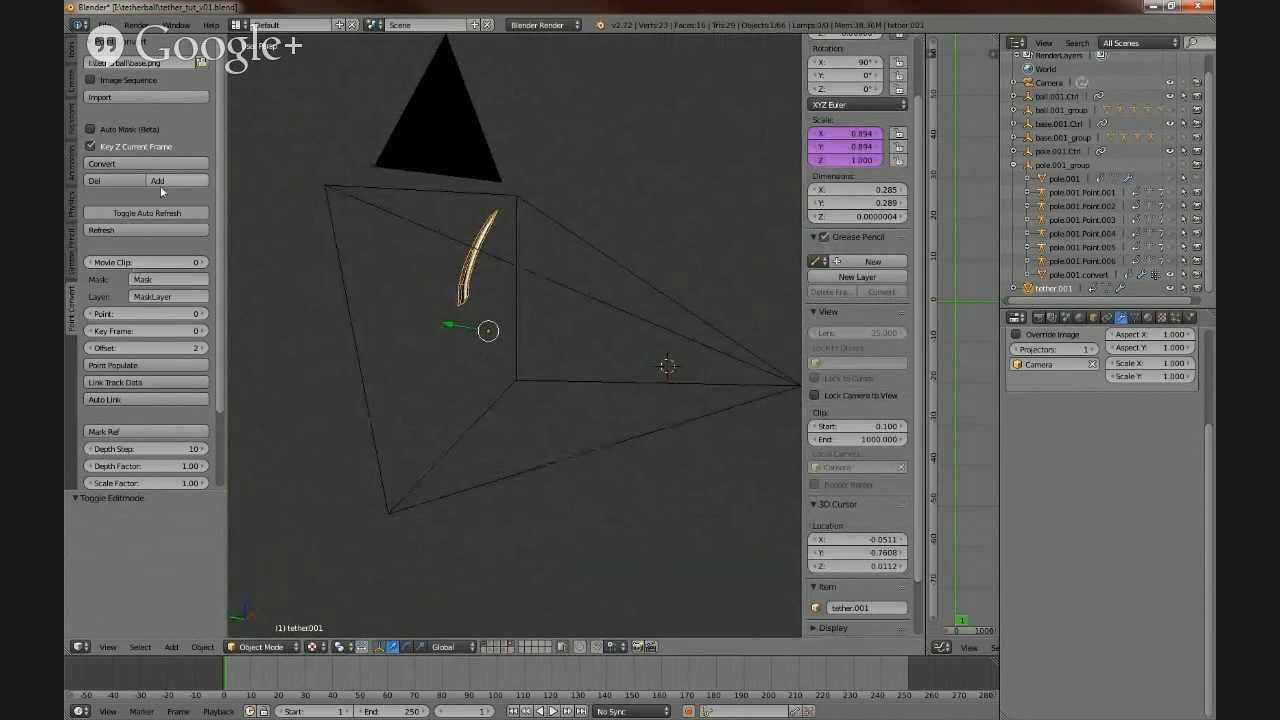
click(136, 162)
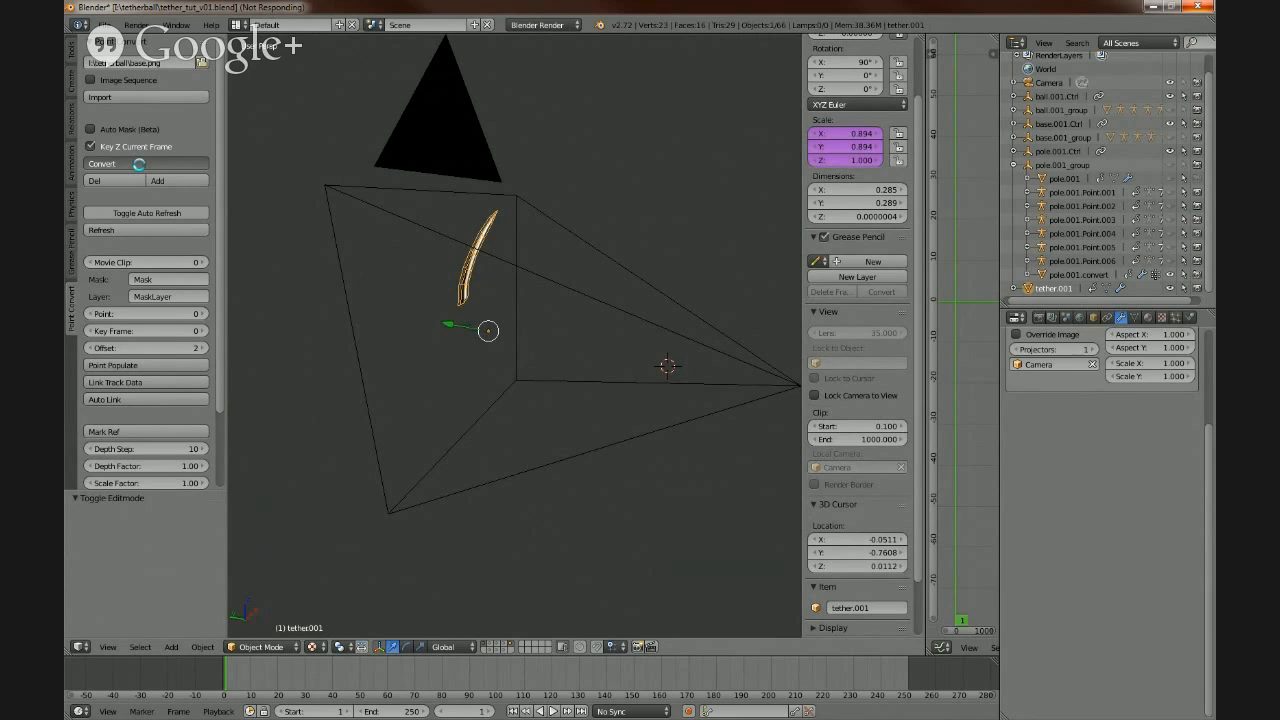
- Show the layers holding the pole, base and ball together with the converted tether
mouse_move(512, 397)
middle_down()
mouse_move(537, 440)
mouse_move(583, 383)
mouse_move(503, 409)
middle_up()
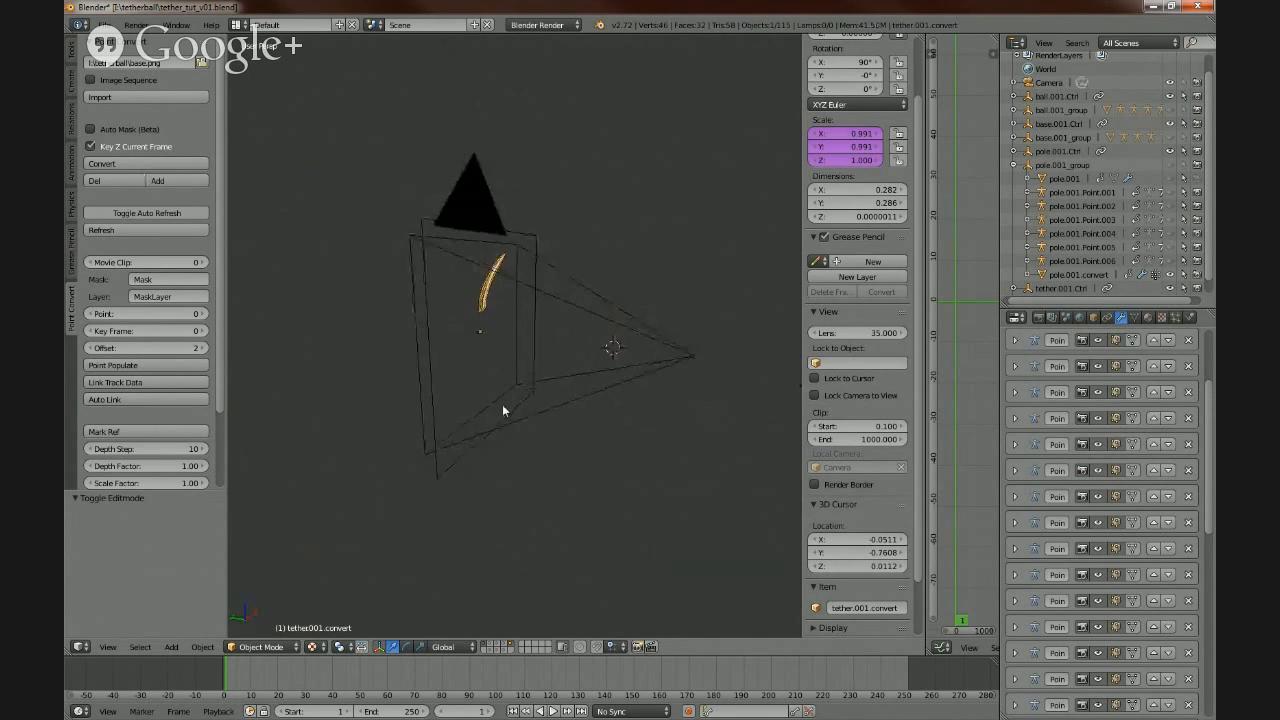
shift+click(501, 644)
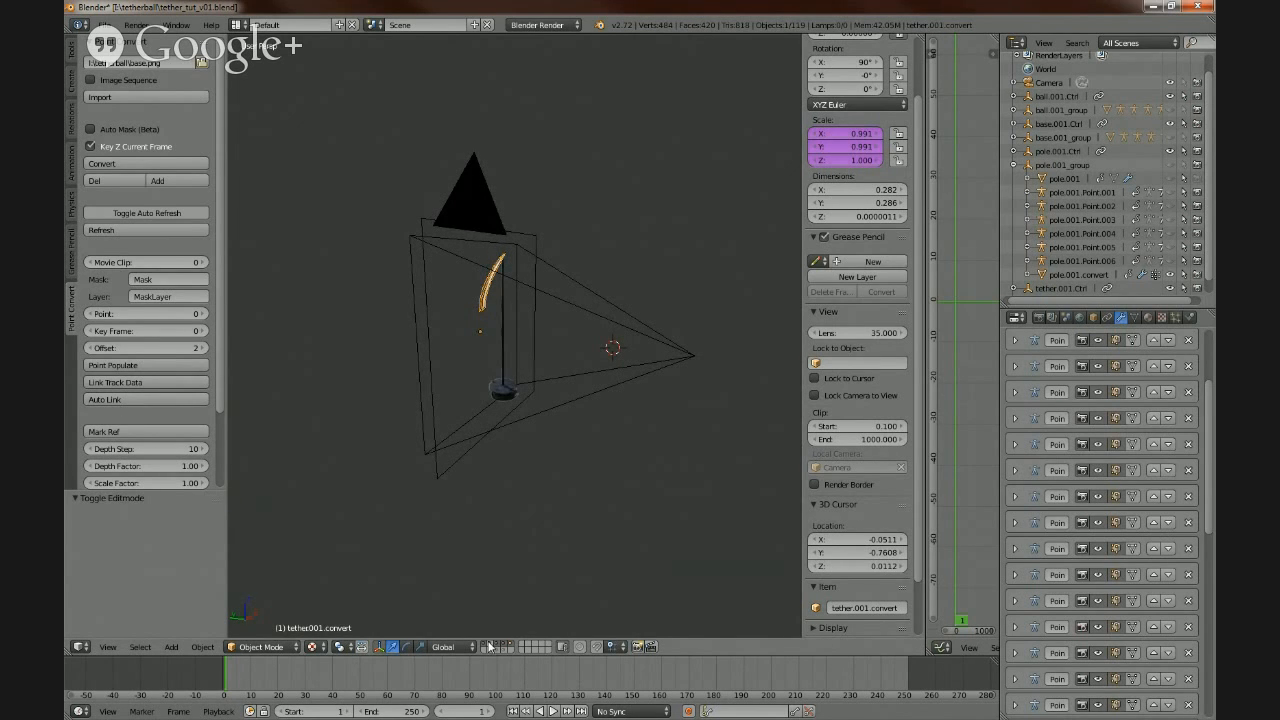
shift+click(490, 646)
- Select the control points at the tether's lower end and raise their depth curves about 57.7 along Y, reaching the ball
middle_drag(537, 418, 488, 484)
scroll(534, 458, up, 3)
key(KP_0)
scroll(540, 508, up, 3)
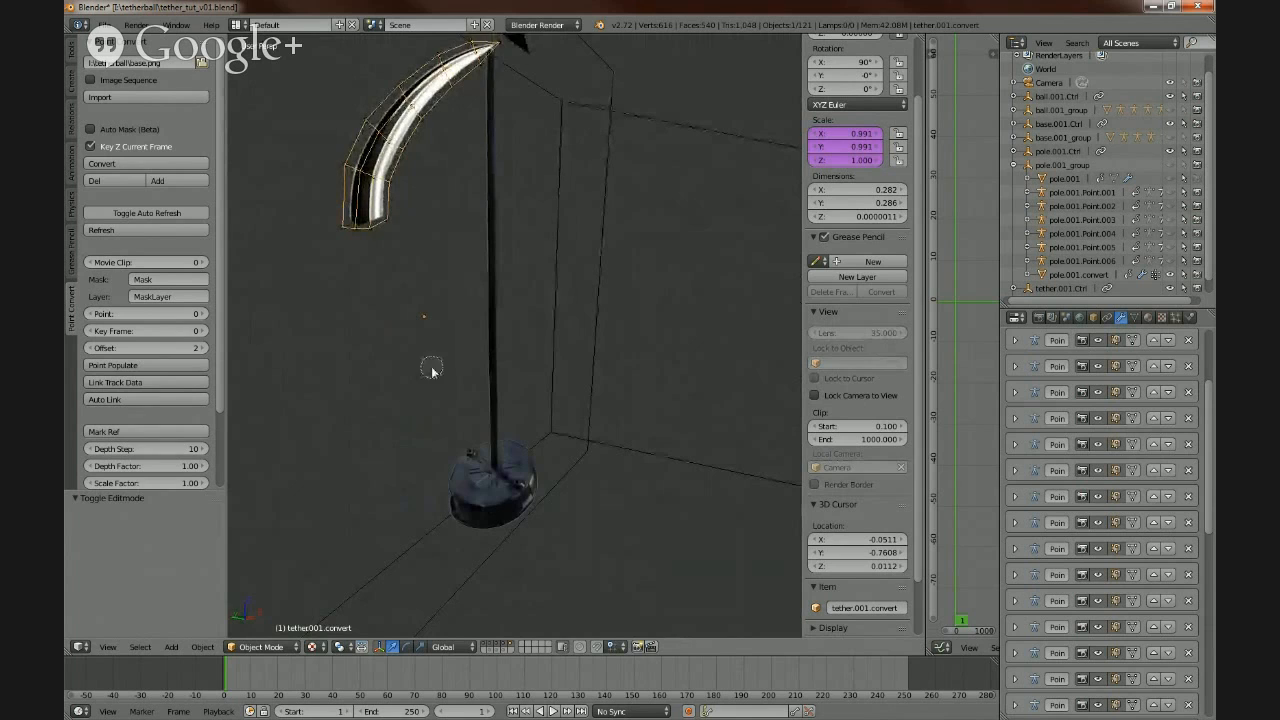
middle_drag(431, 370, 572, 378)
scroll(437, 358, down, 4)
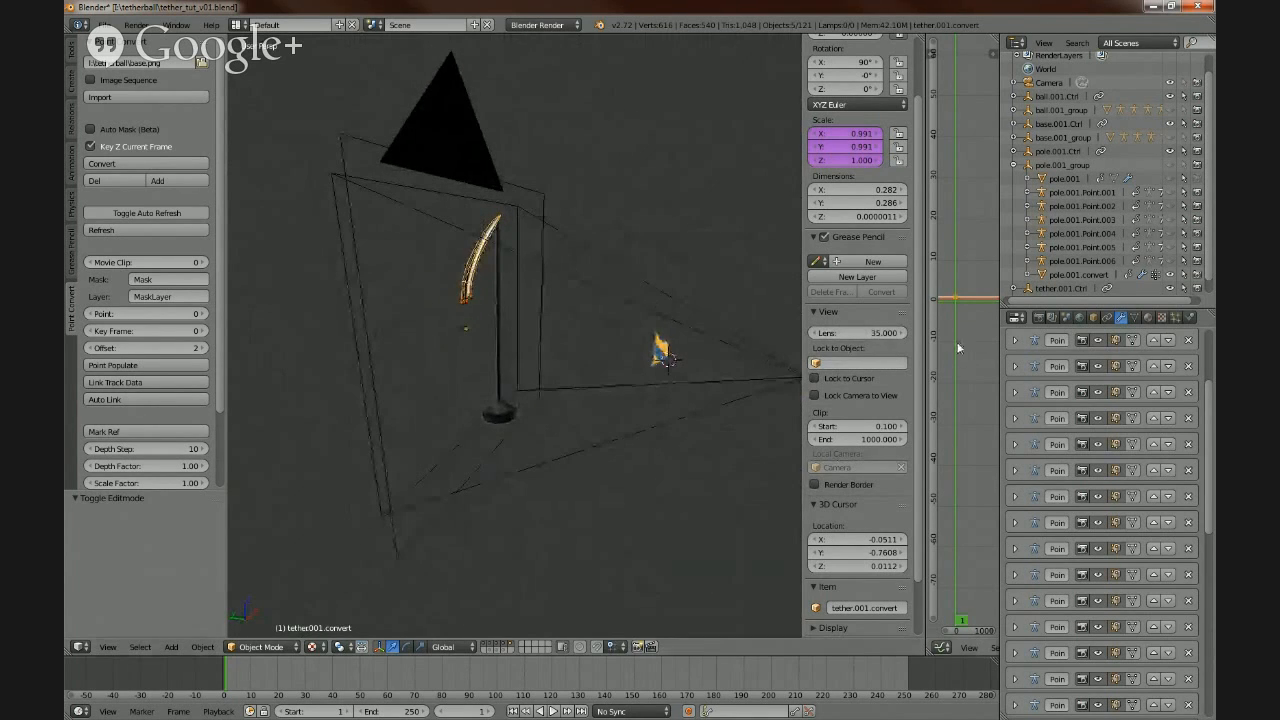
middle_drag(958, 347, 958, 547)
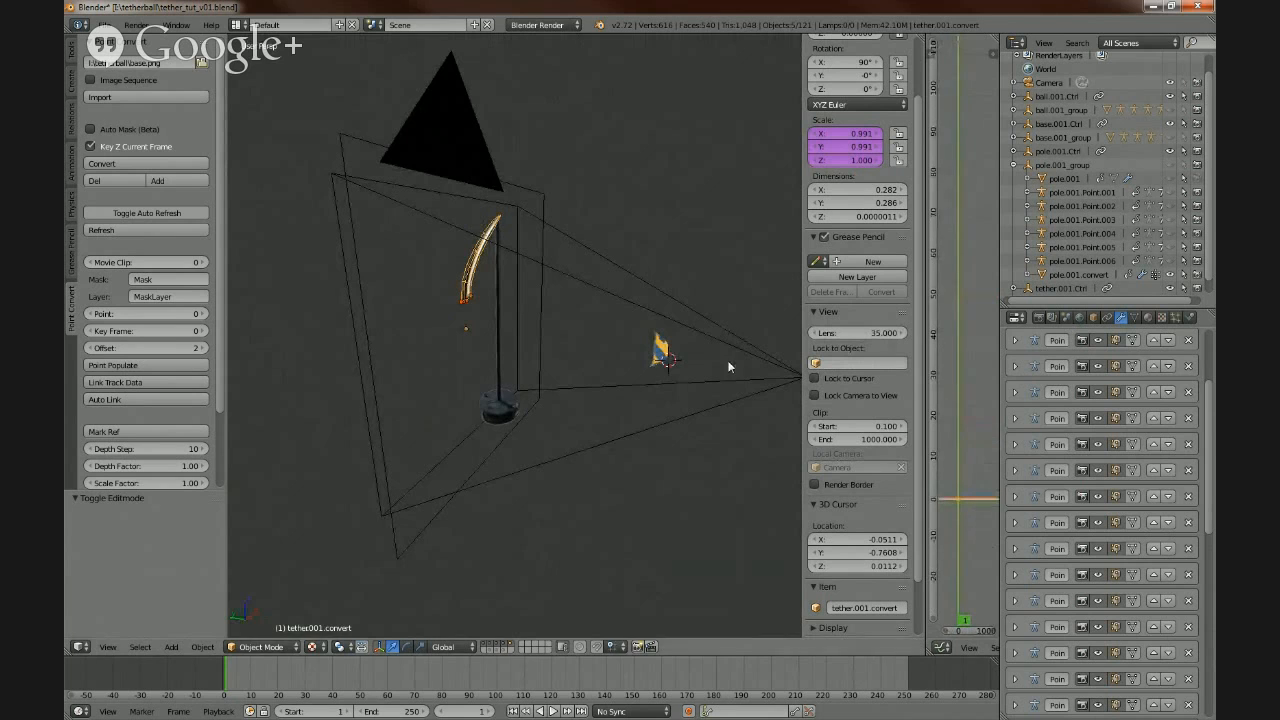
mouse_move(580, 317)
middle_down()
mouse_move(603, 337)
mouse_move(583, 313)
middle_up()
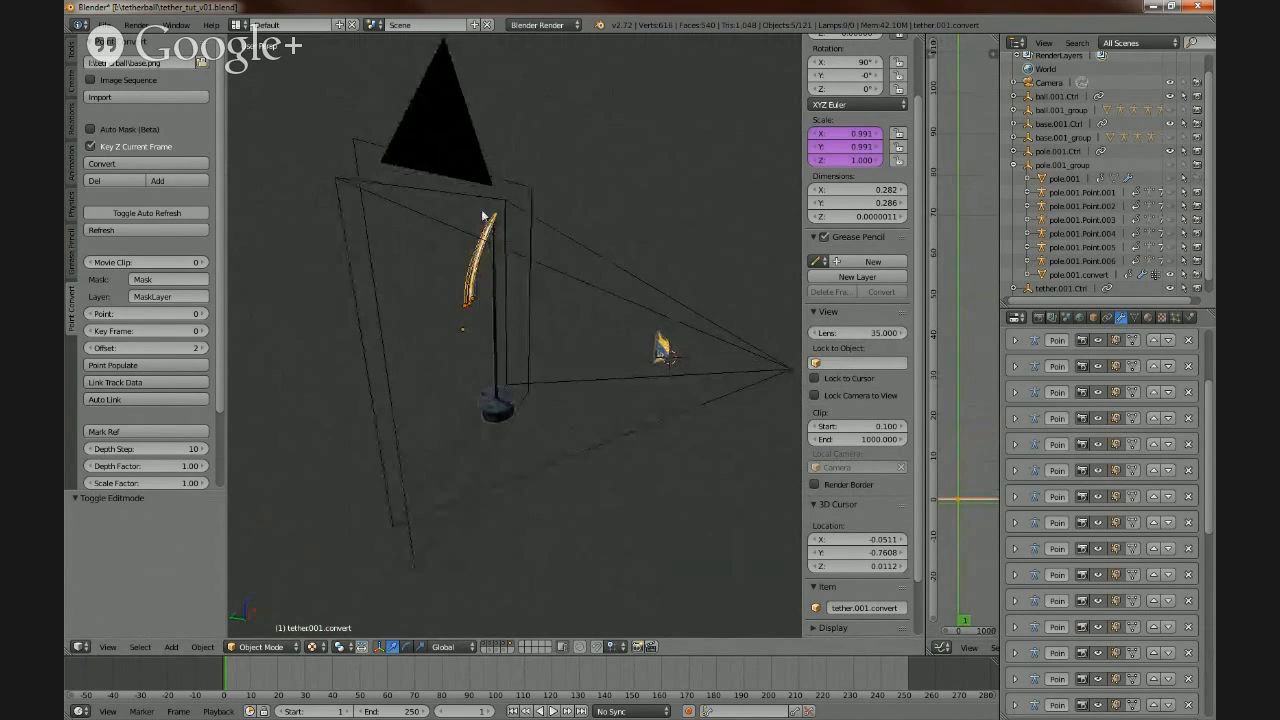
middle_drag(481, 209, 660, 400)
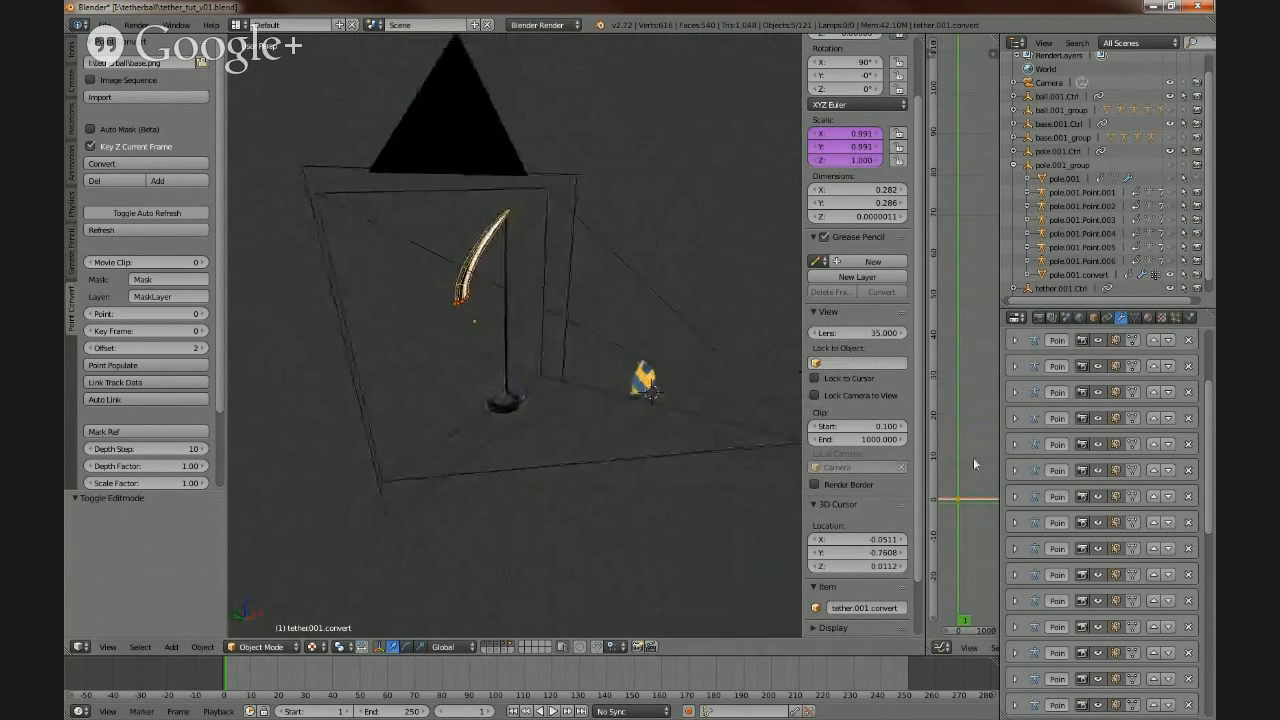
key(g)
click(969, 239)
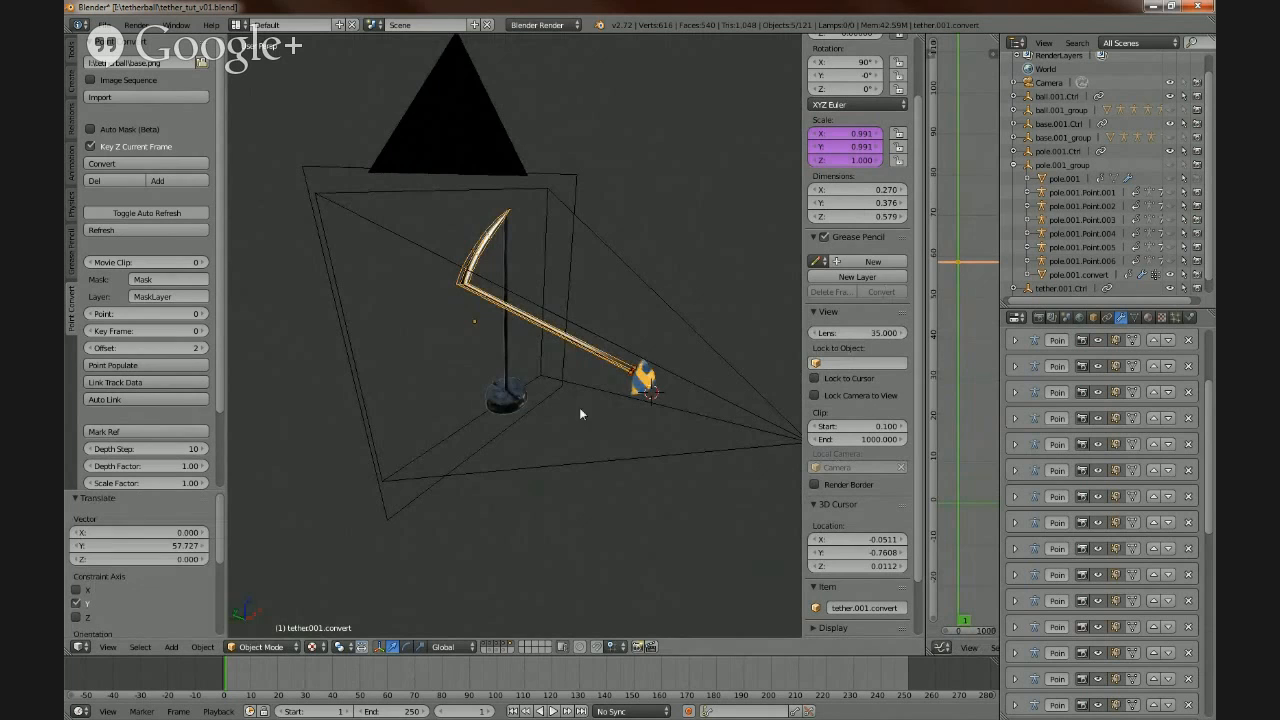
- Select the second row of control points from the tether's lower end and raise their depth curves about 50.9 along Y
middle_drag(579, 407, 457, 314)
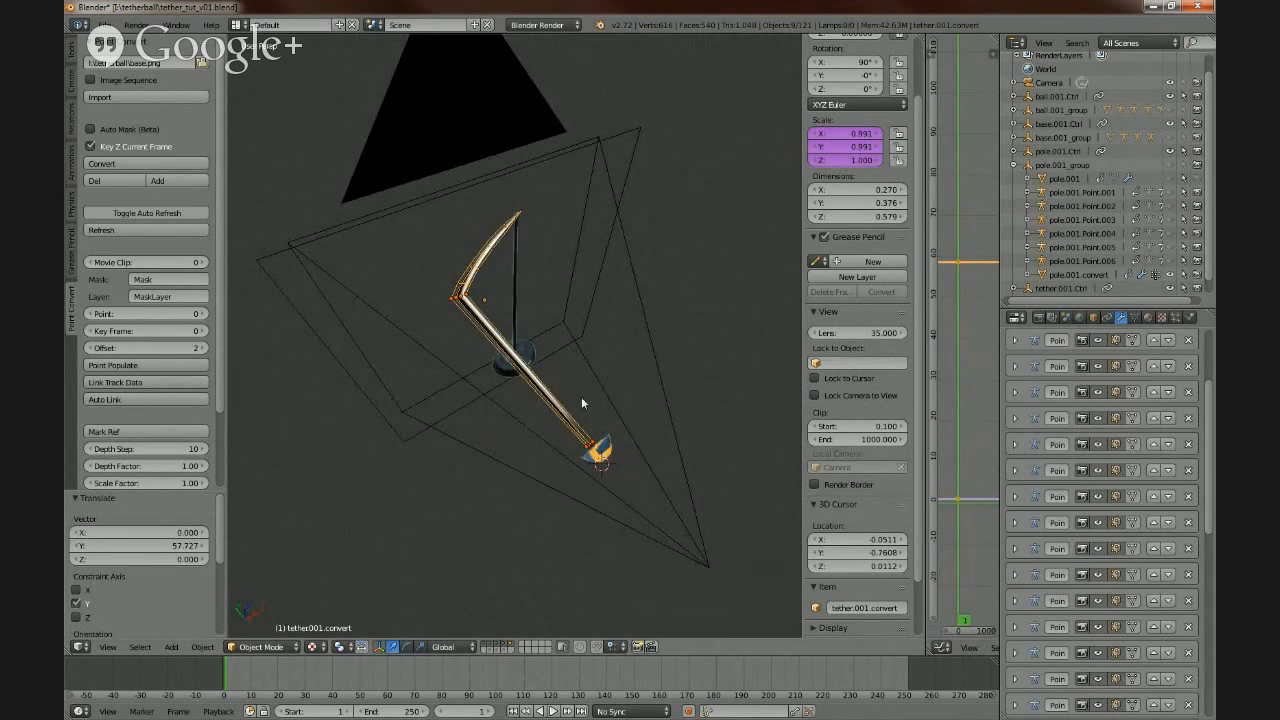
key(a)
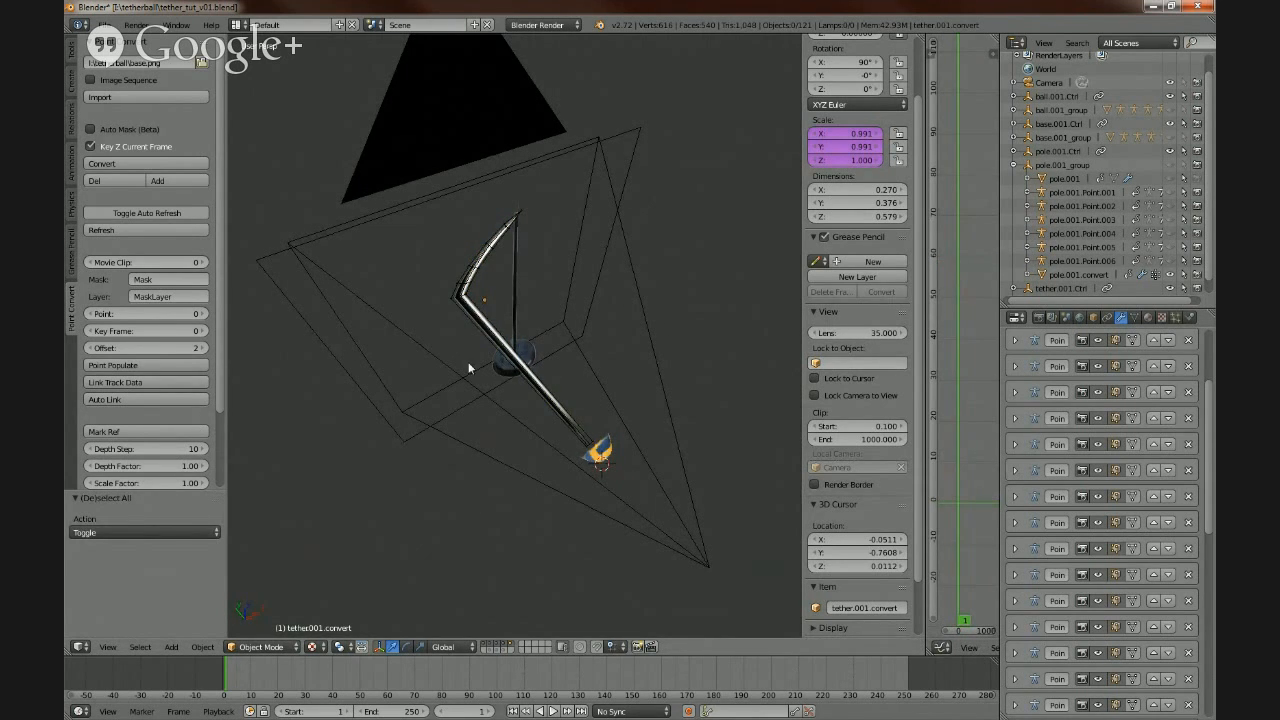
key(c)
drag(445, 309, 478, 297)
right_click(478, 297)
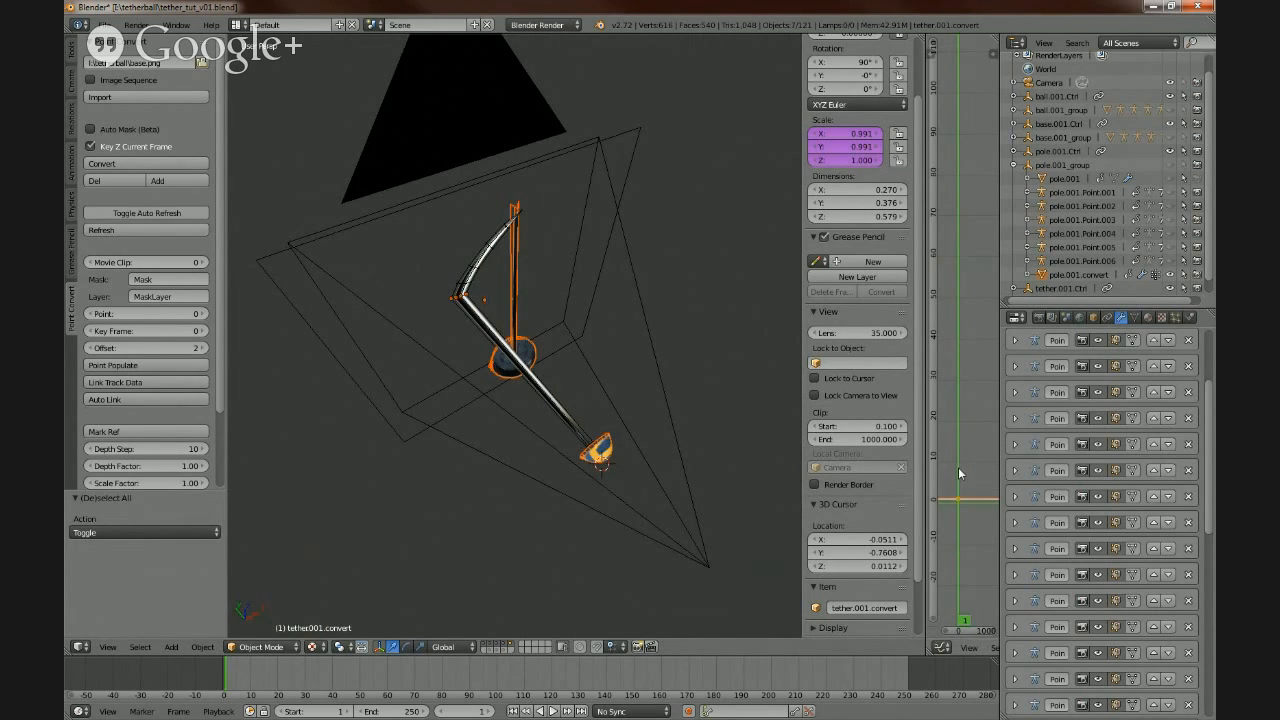
key(g)
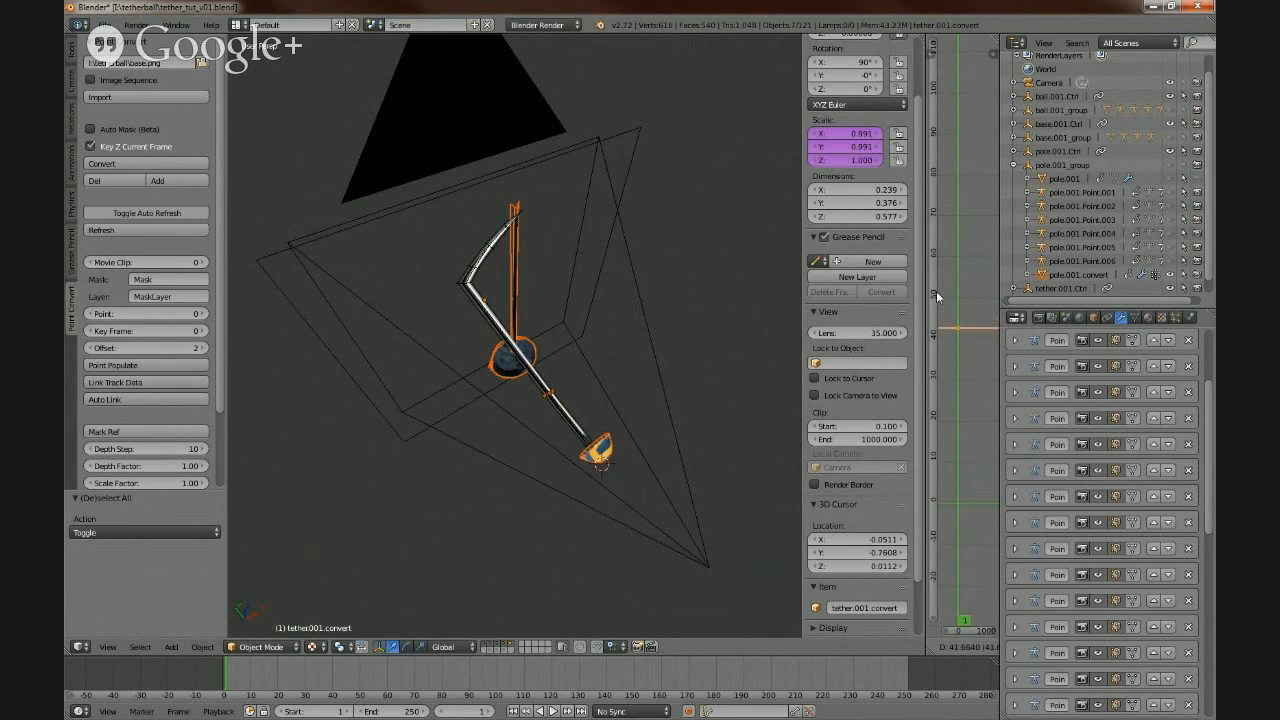
click(940, 263)
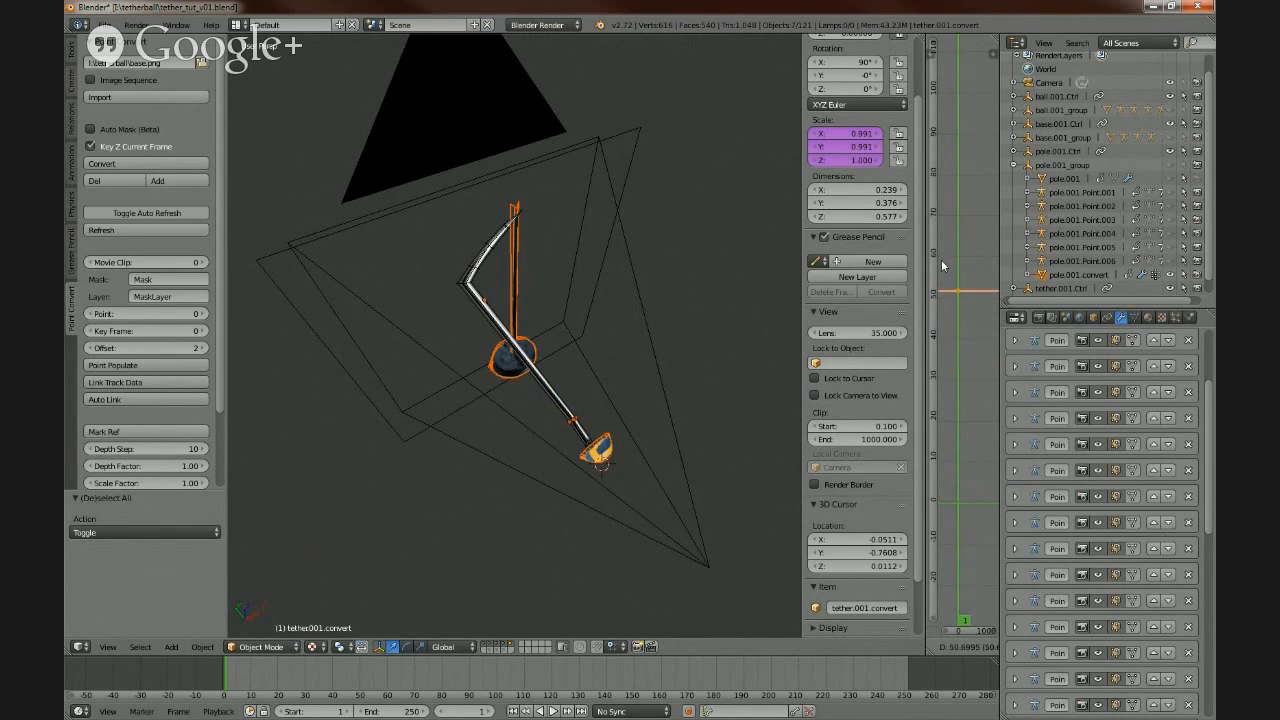
- Select the third row of control points from the tether's lower end and raise their depth curves about 43.3 along Y
middle_drag(583, 352, 559, 378)
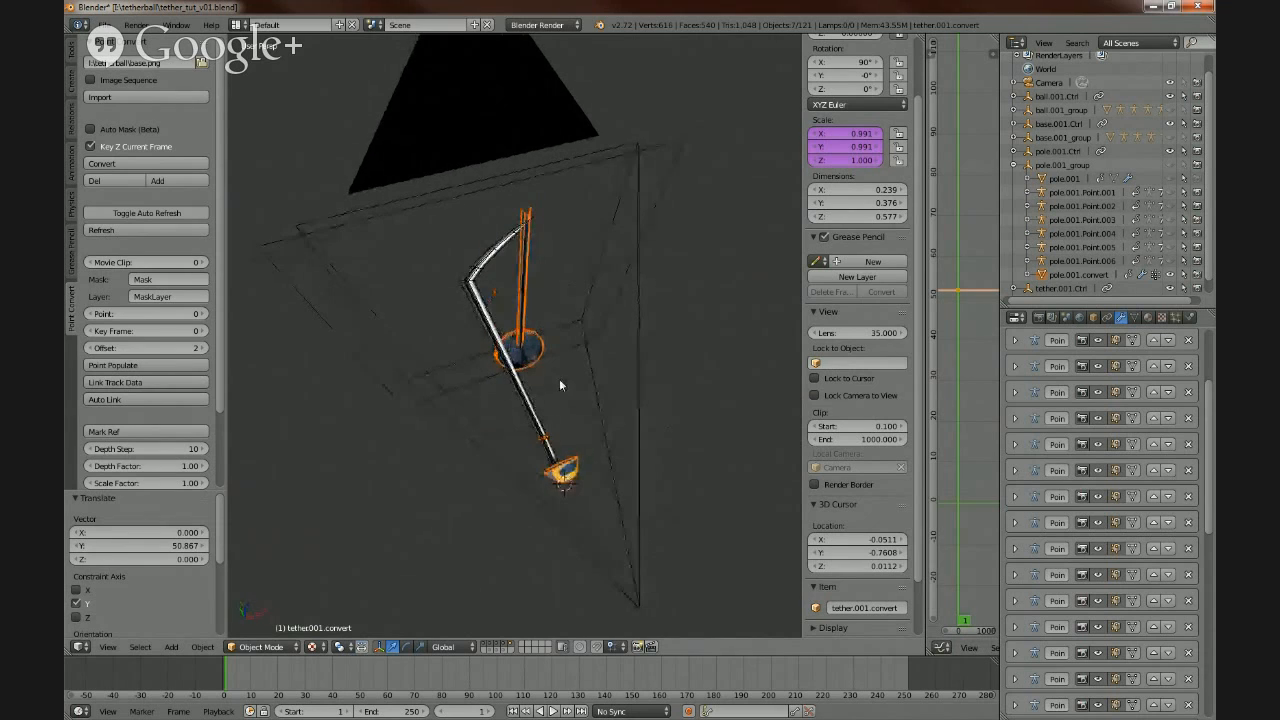
key(a)
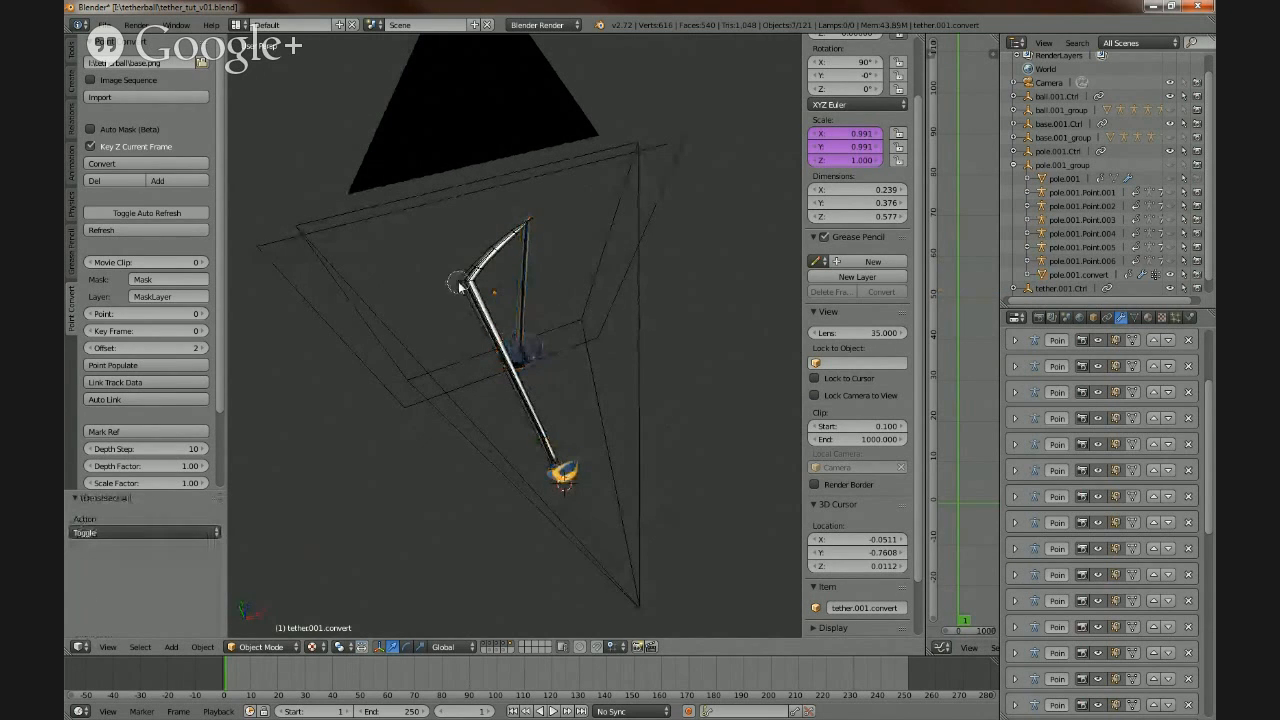
right_click(470, 283)
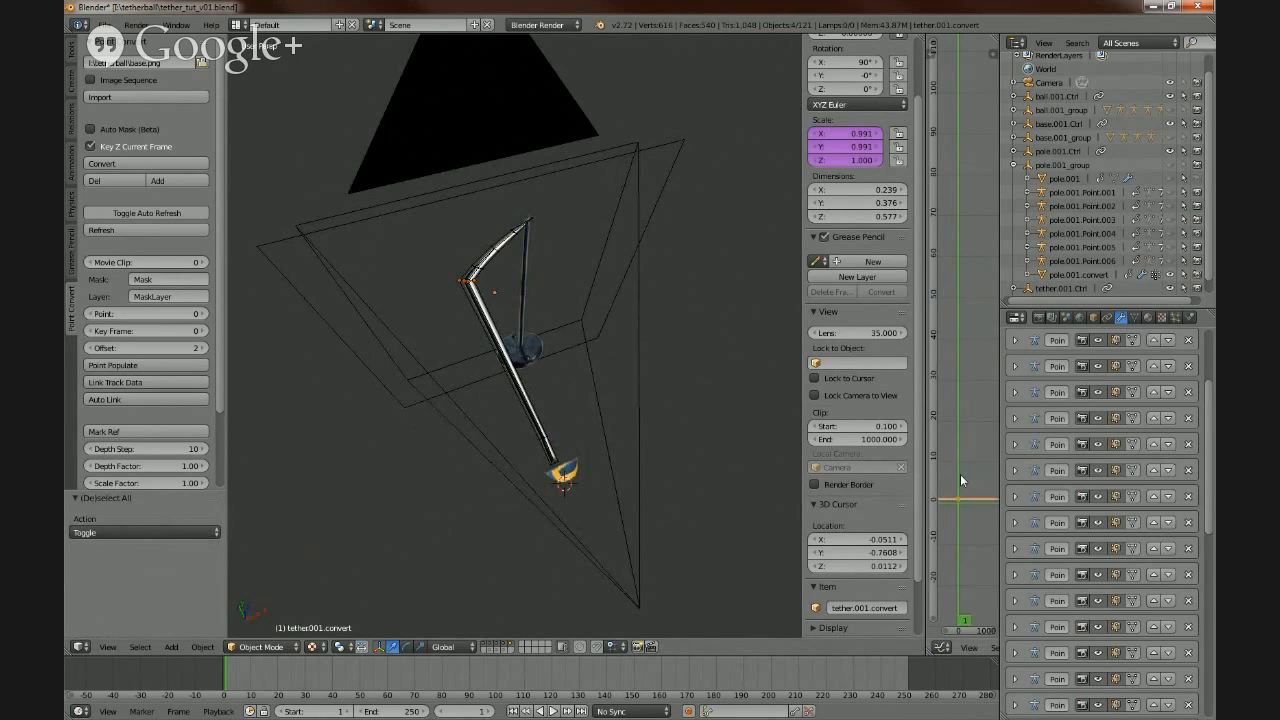
key(g)
key(y)
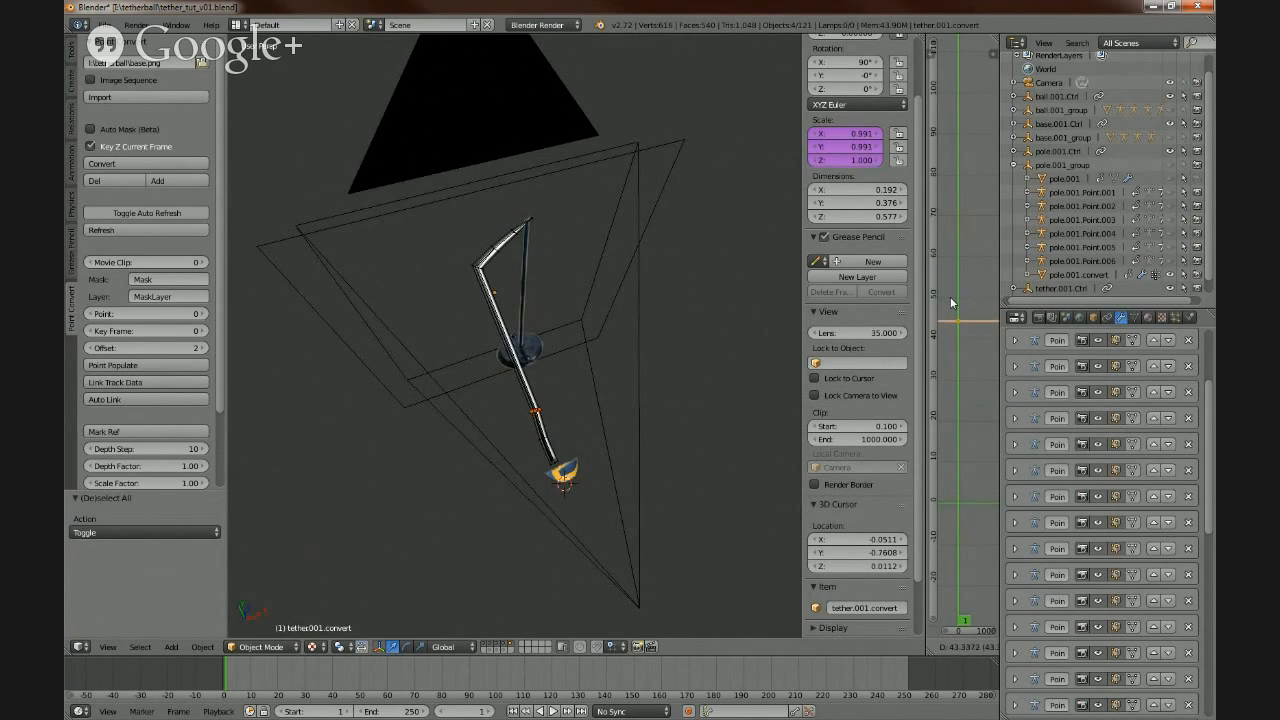
click(951, 299)
key(c)
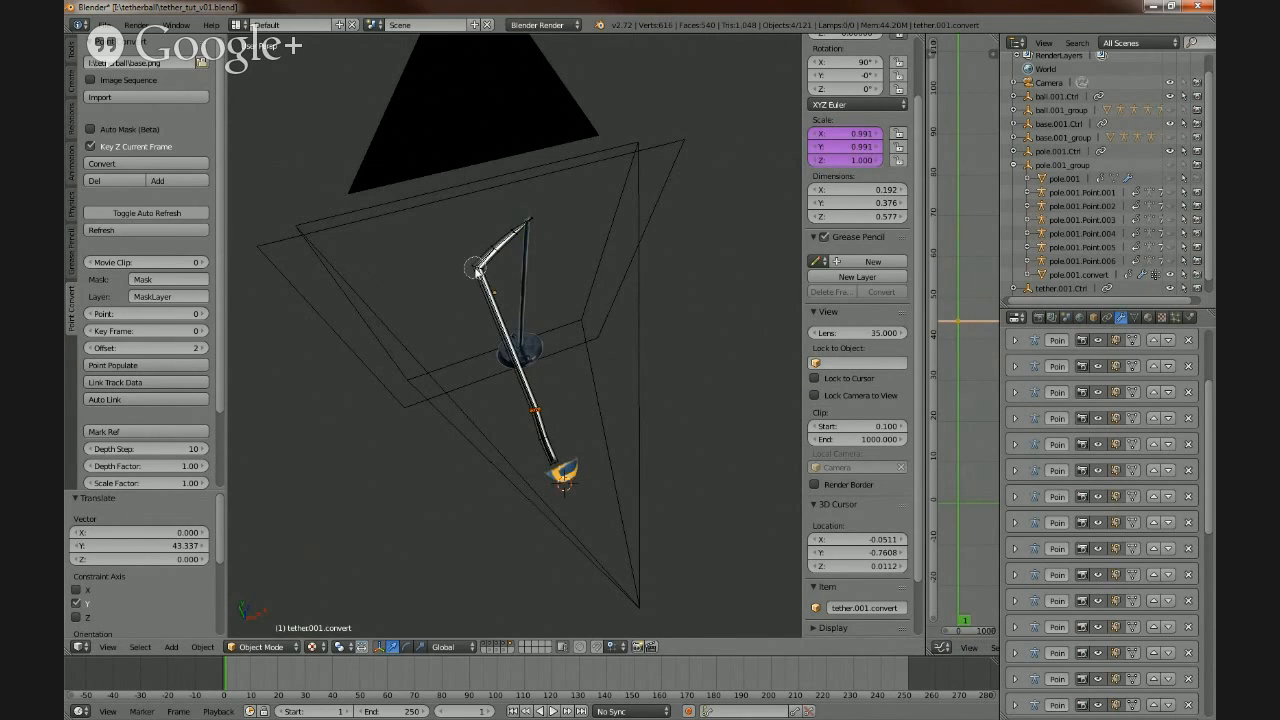
click(476, 269)
key(Escape)
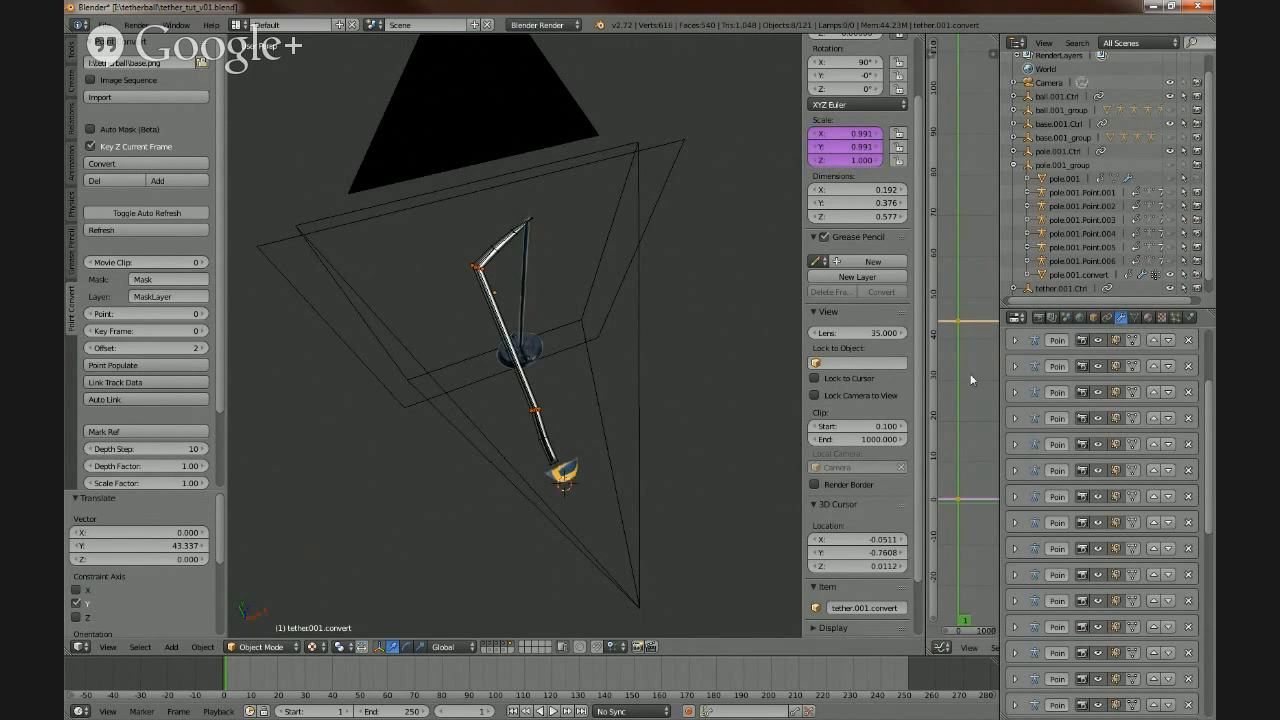
key(g)
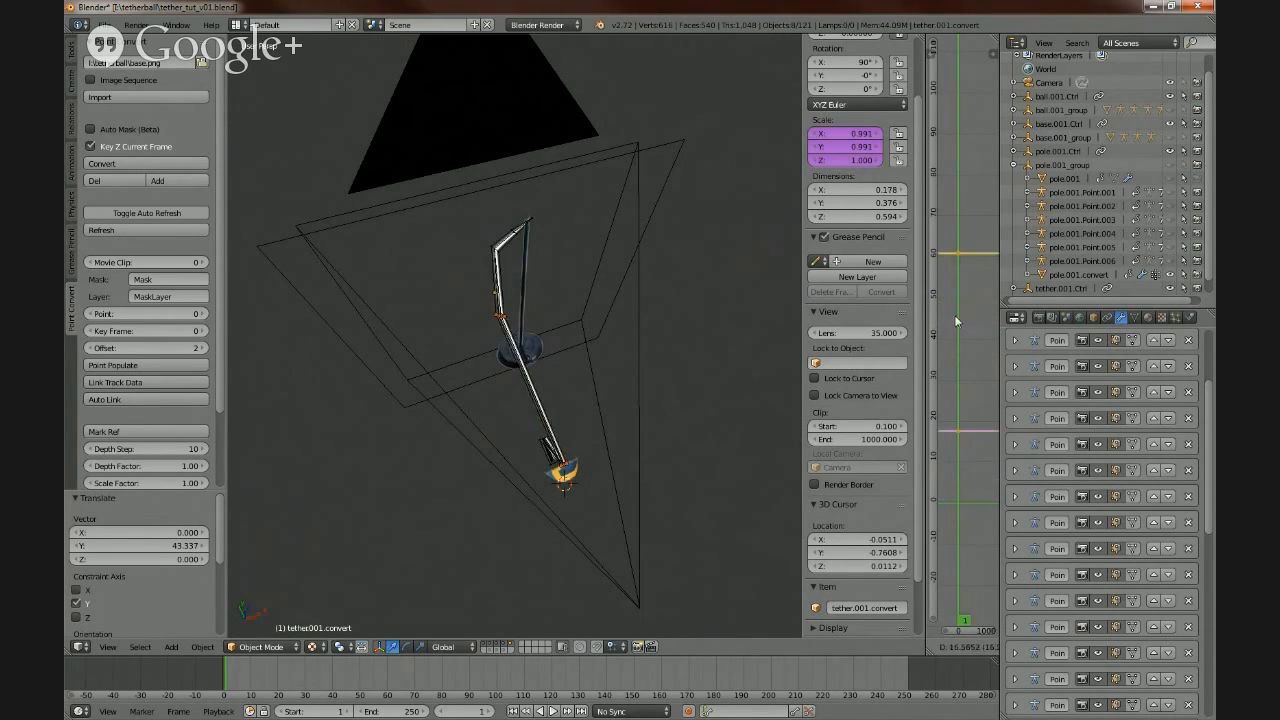
click(955, 321)
key(ctrl+z)
key(ctrl+z)
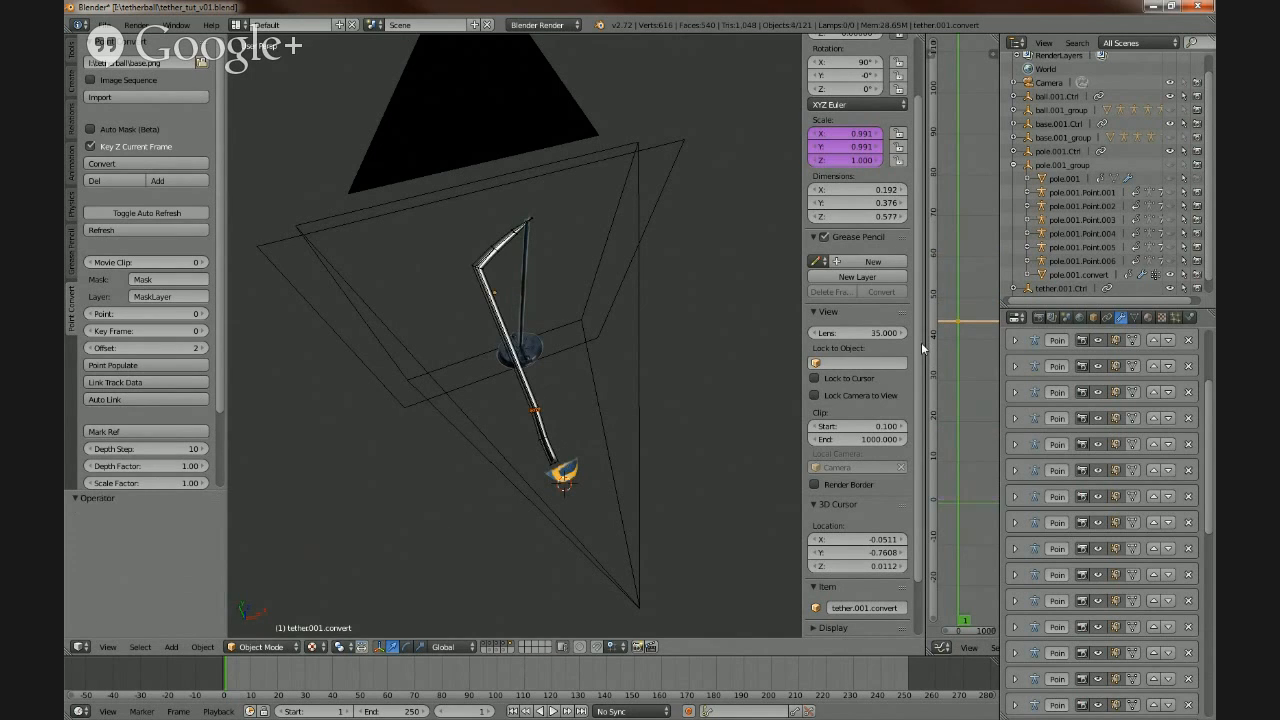
- Select only the fourth row of control points from the tether's lower end and raise their depth curves about 33.8 along Y
key(a)
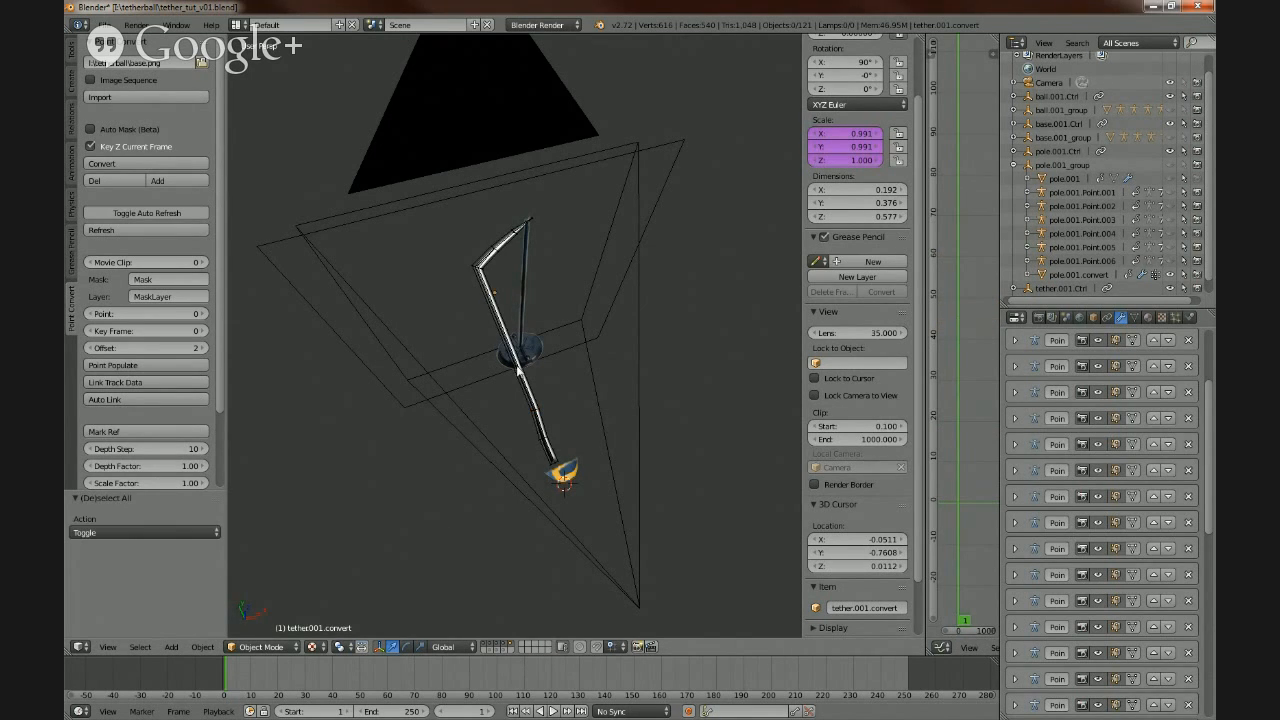
right_click(476, 265)
key(g)
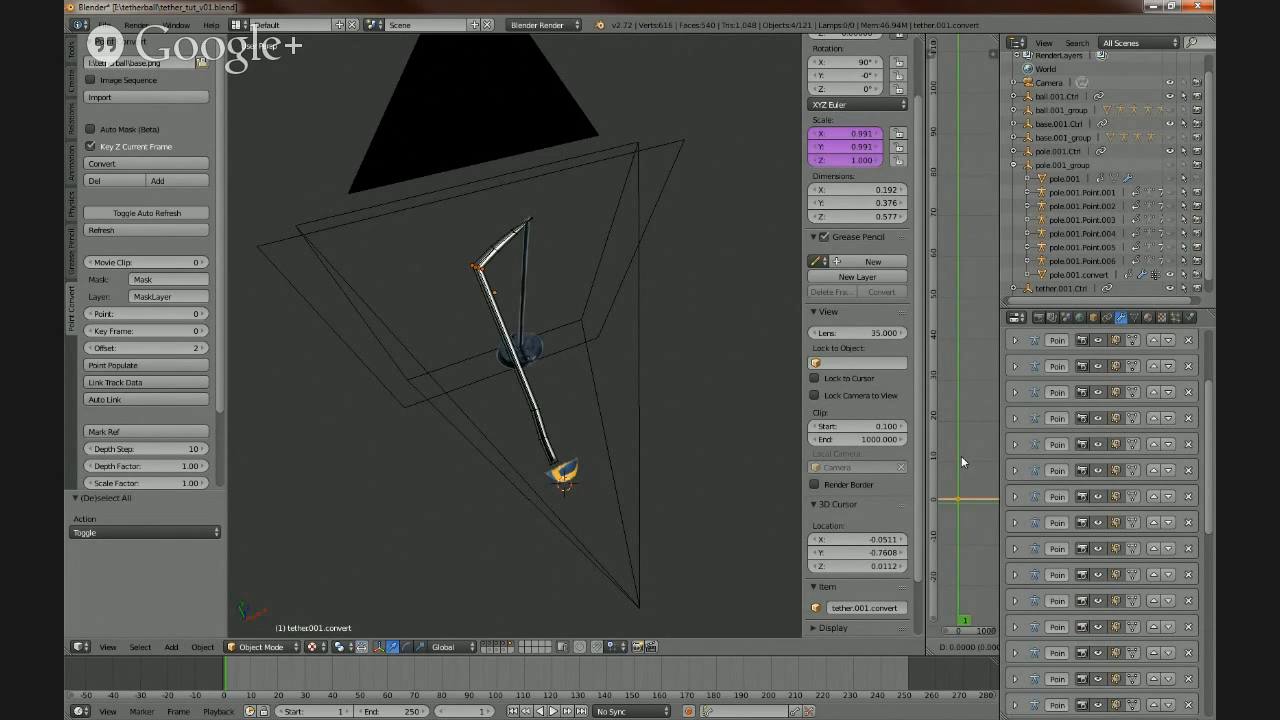
click(972, 317)
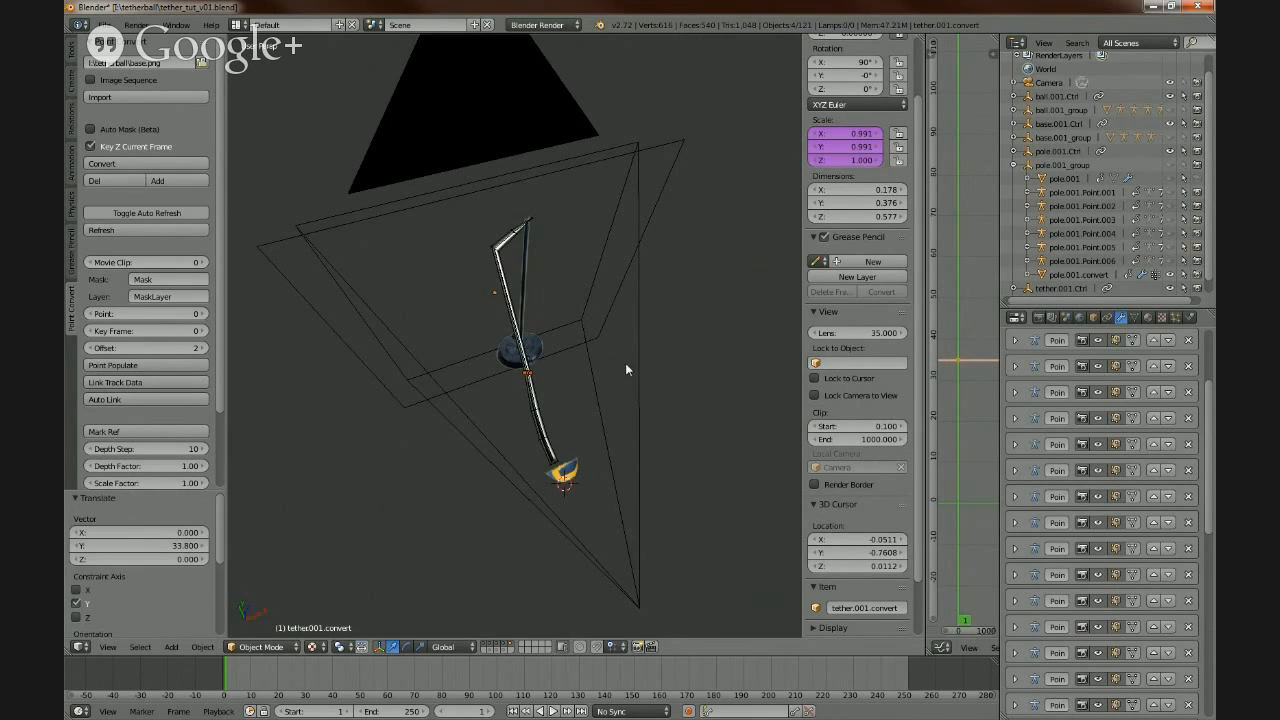
- Select the fifth row of control points from the tether's lower end and raise their depth curves about 18.9 along Y
key(a)
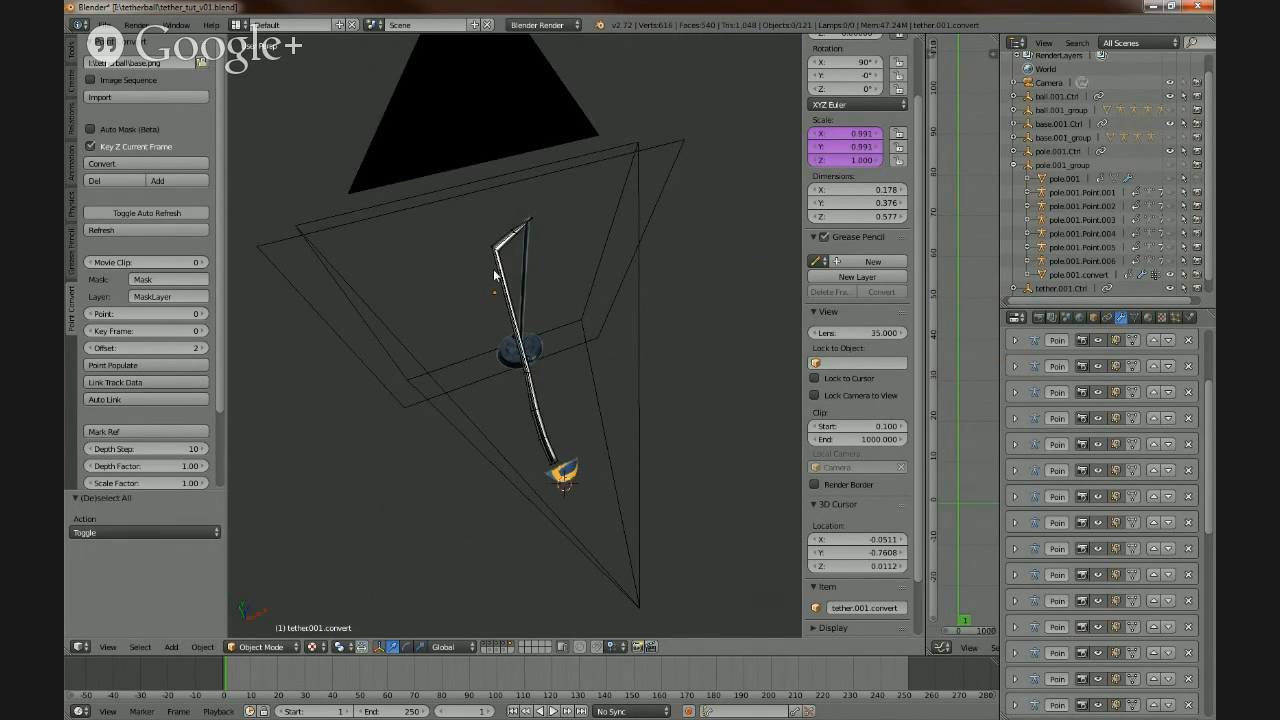
right_click(493, 247)
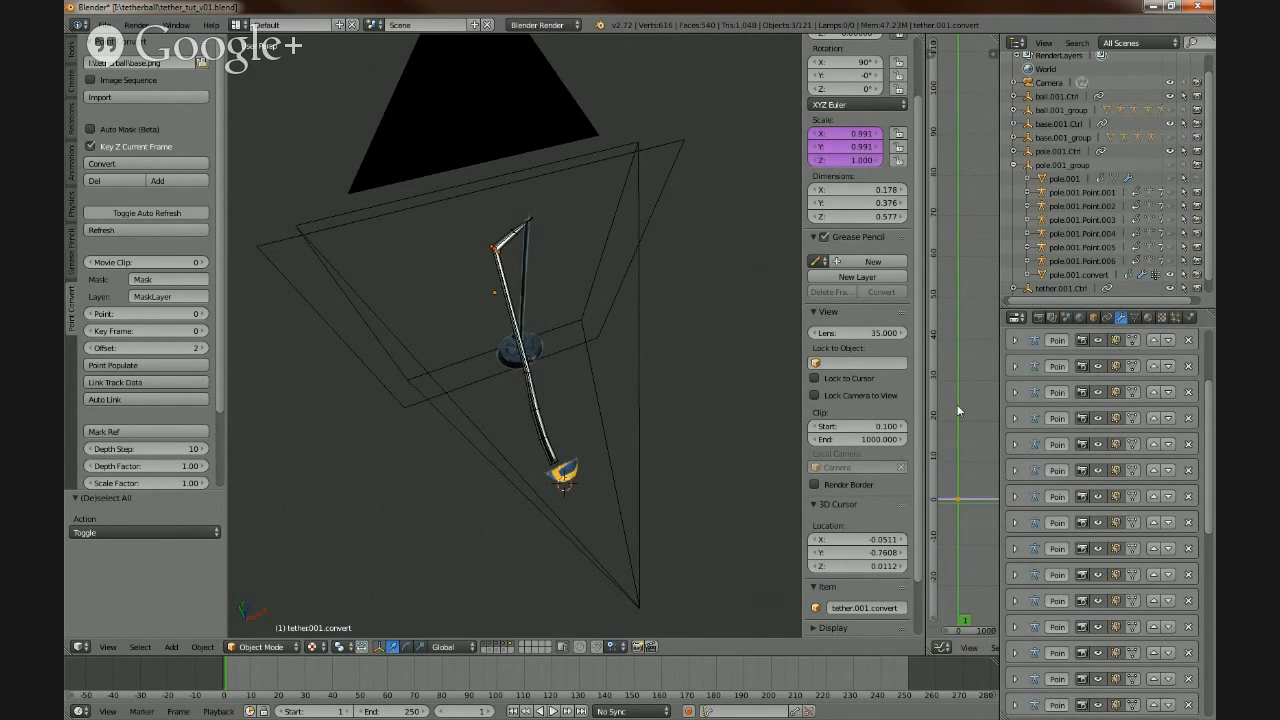
key(g)
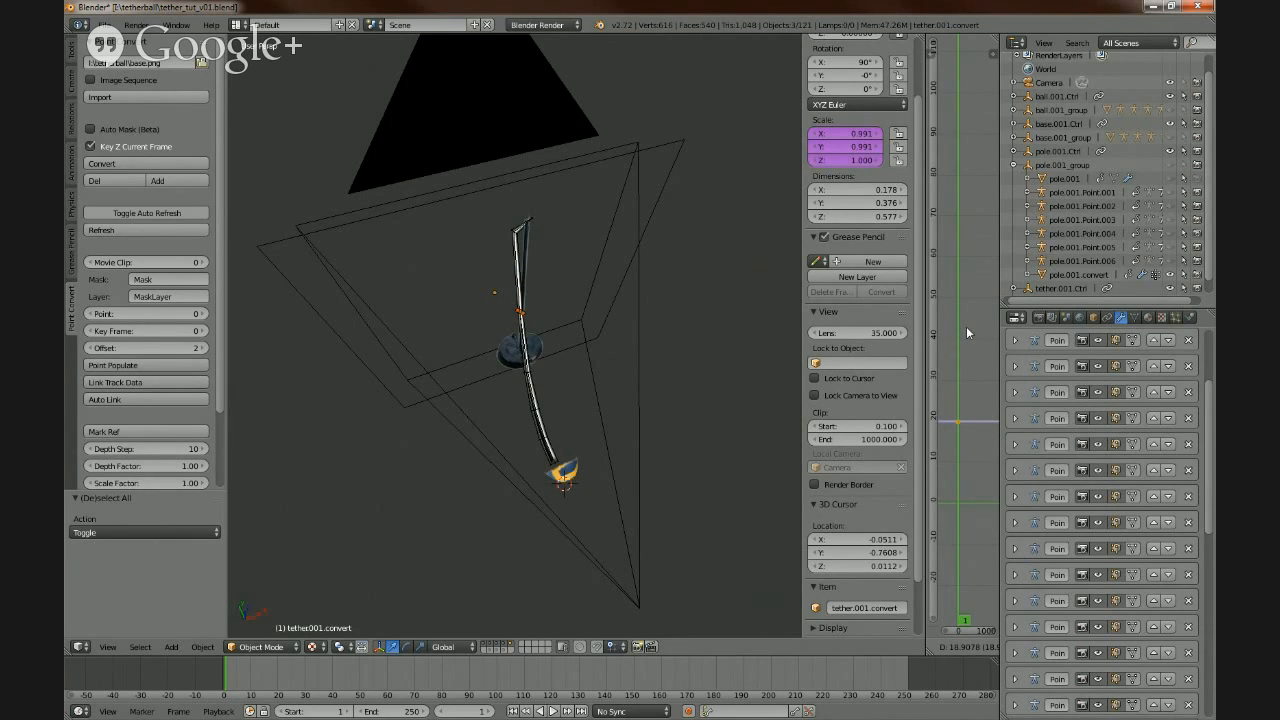
click(966, 326)
- Select the row of control points just below the tether's top and raise their depth curves about 6.5 along Y
middle_drag(688, 489, 557, 256)
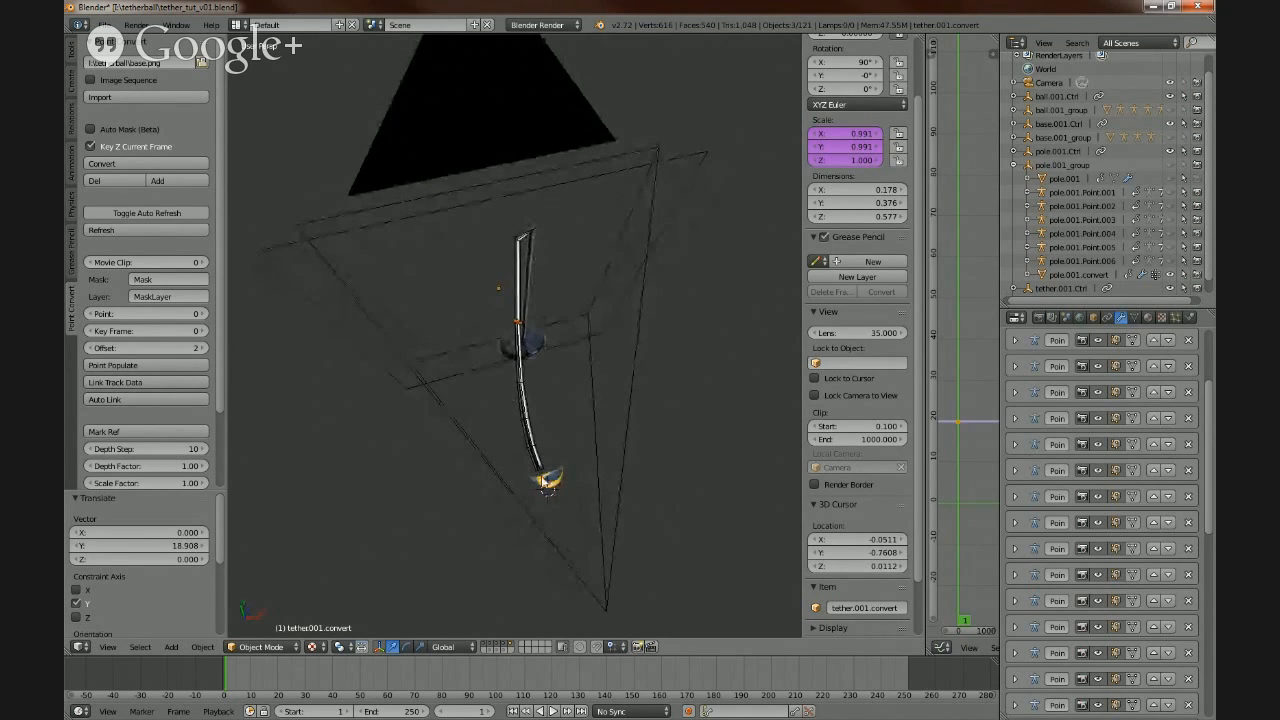
middle_drag(546, 481, 524, 428)
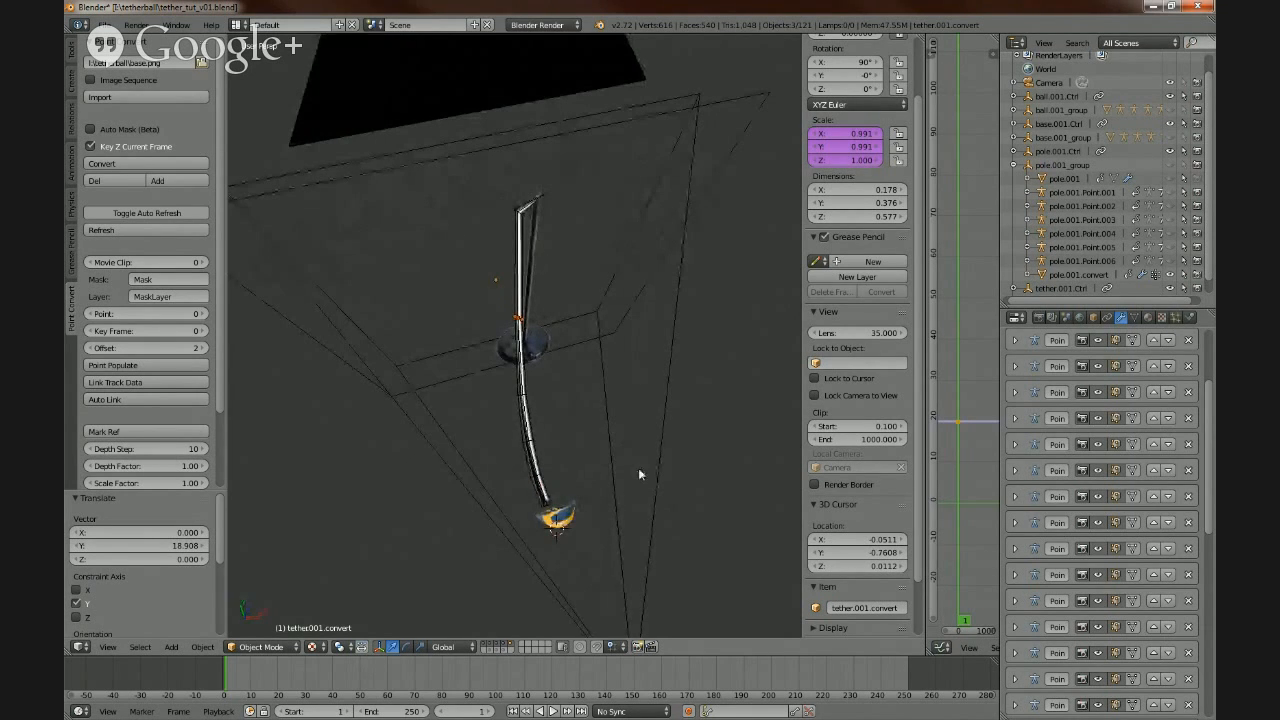
middle_drag(639, 474, 558, 340)
key(a)
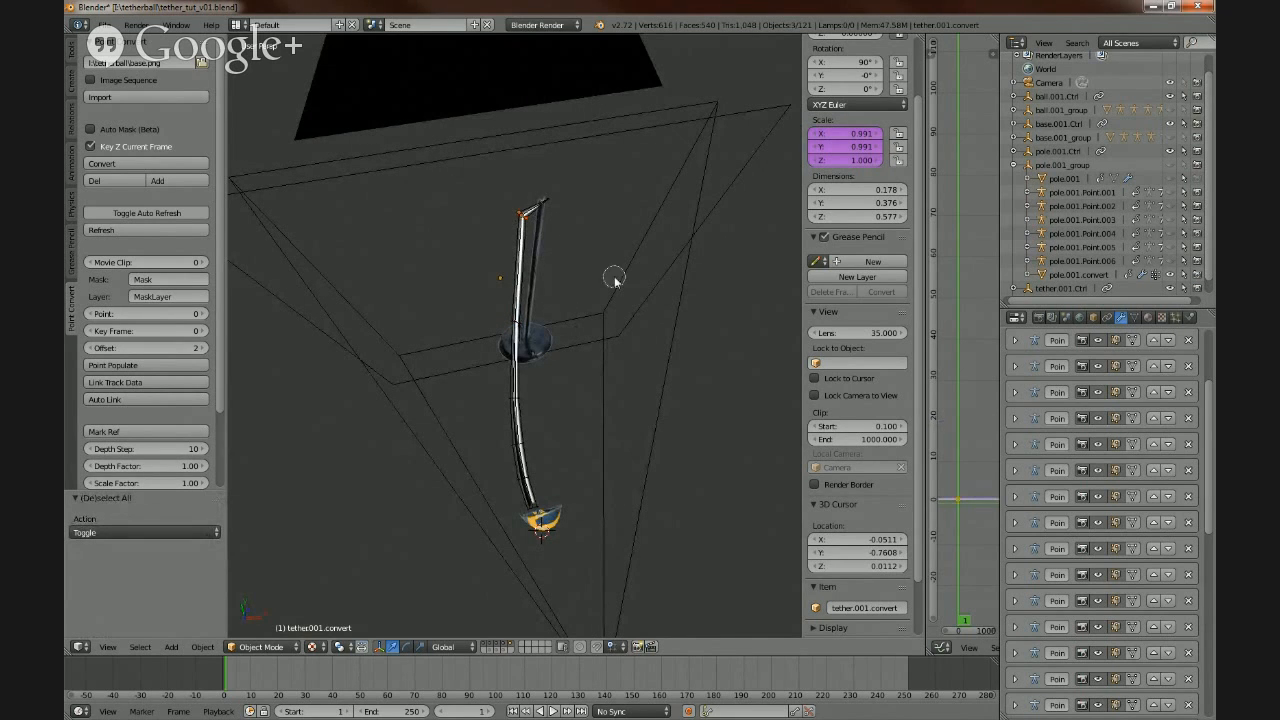
middle_drag(645, 400, 700, 409)
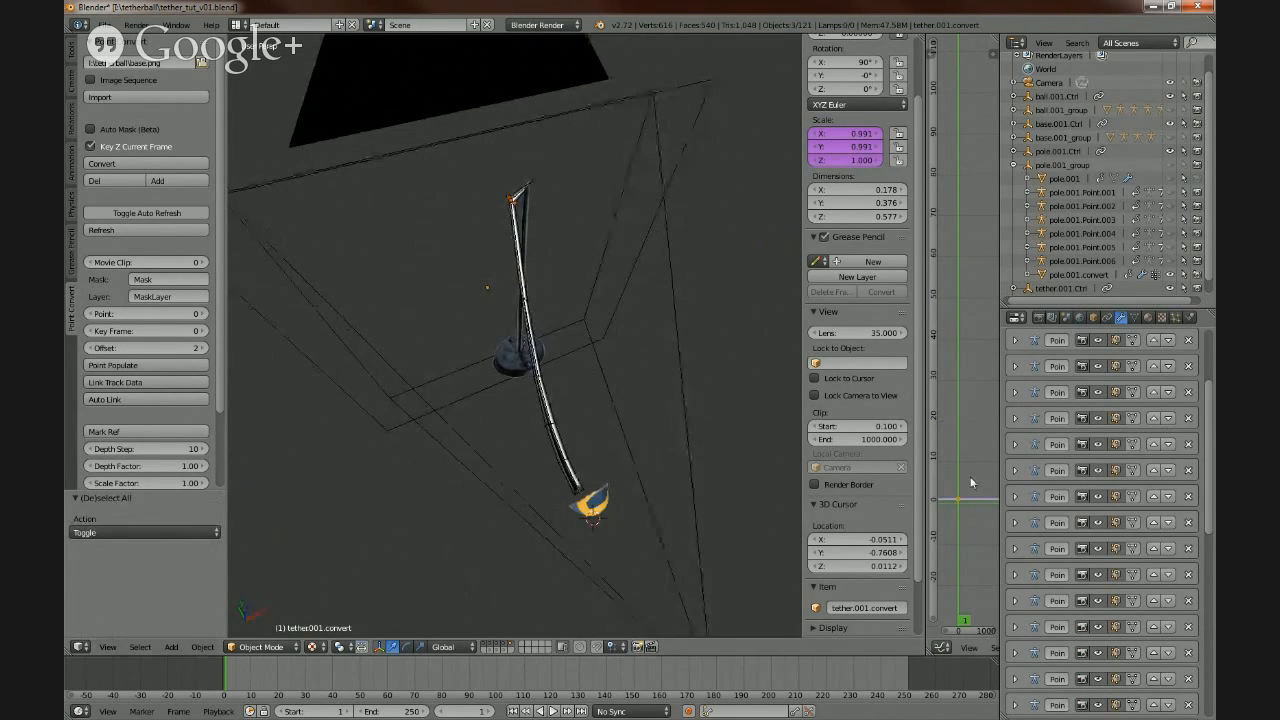
key(g)
key(y)
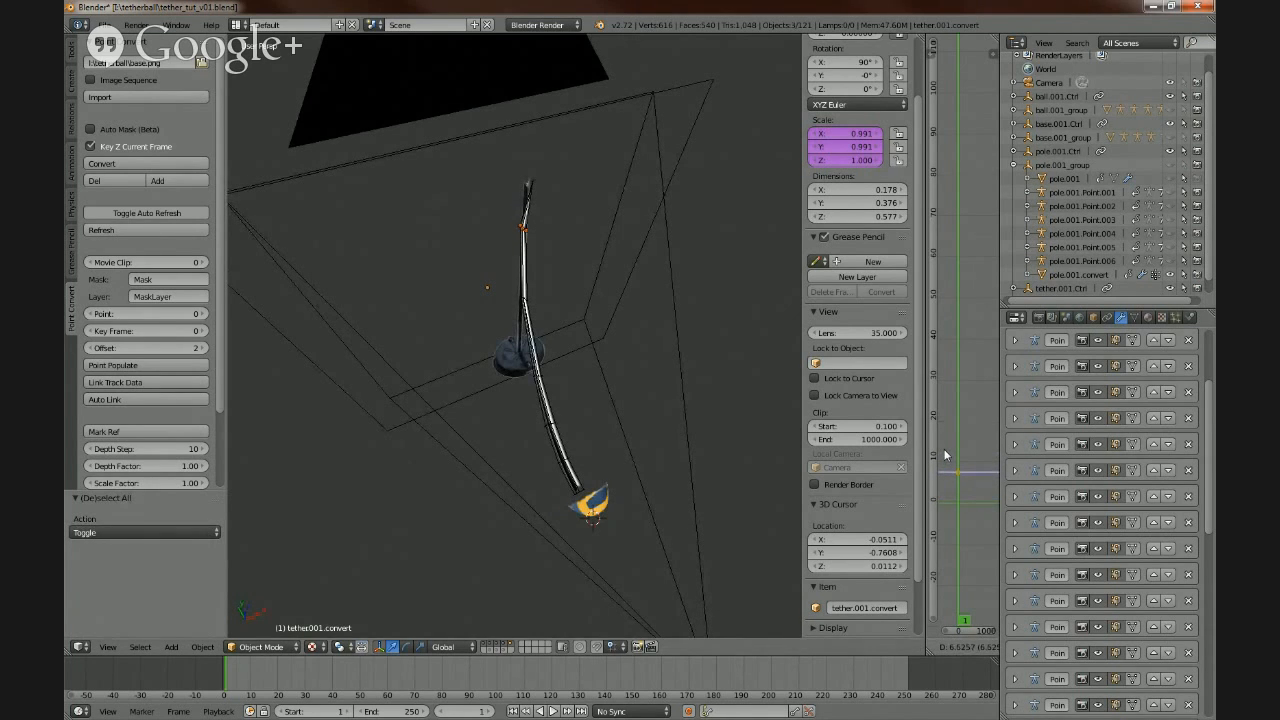
click(946, 455)
- Select the control point at the tether's top end and lower its depth curve about 2.3 along Y
middle_drag(569, 412, 544, 430)
right_click(547, 206)
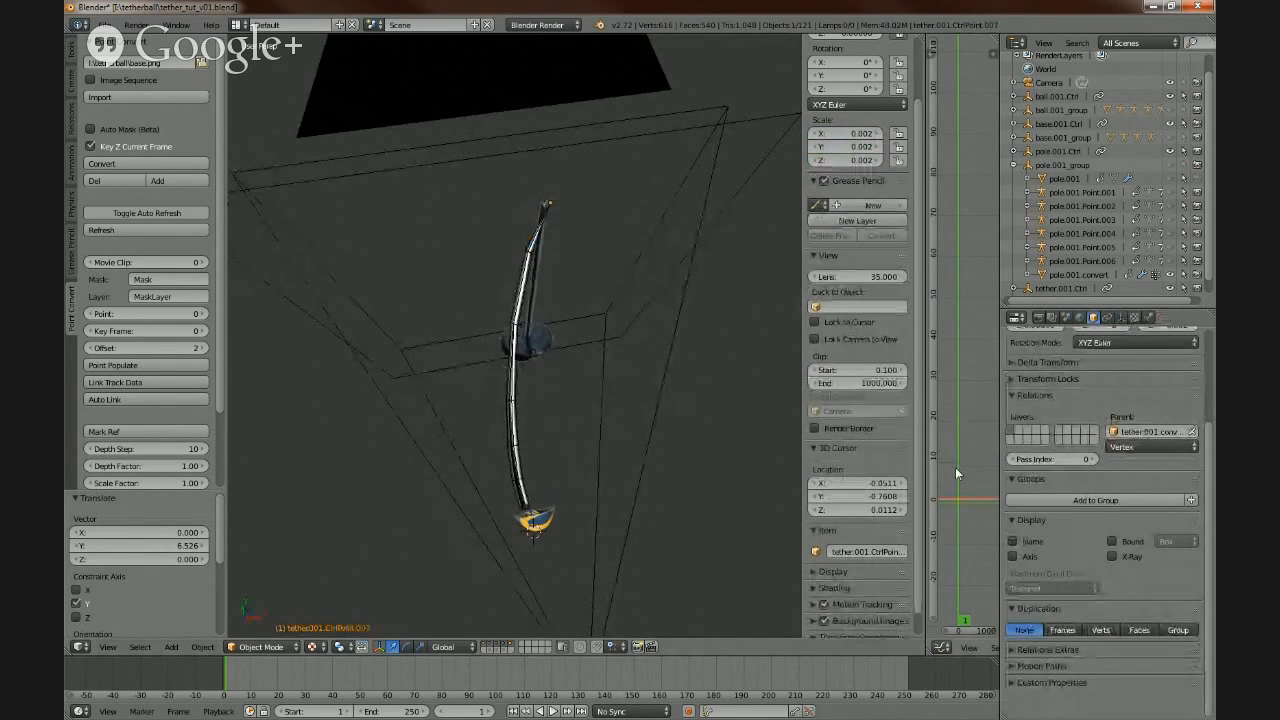
key(g)
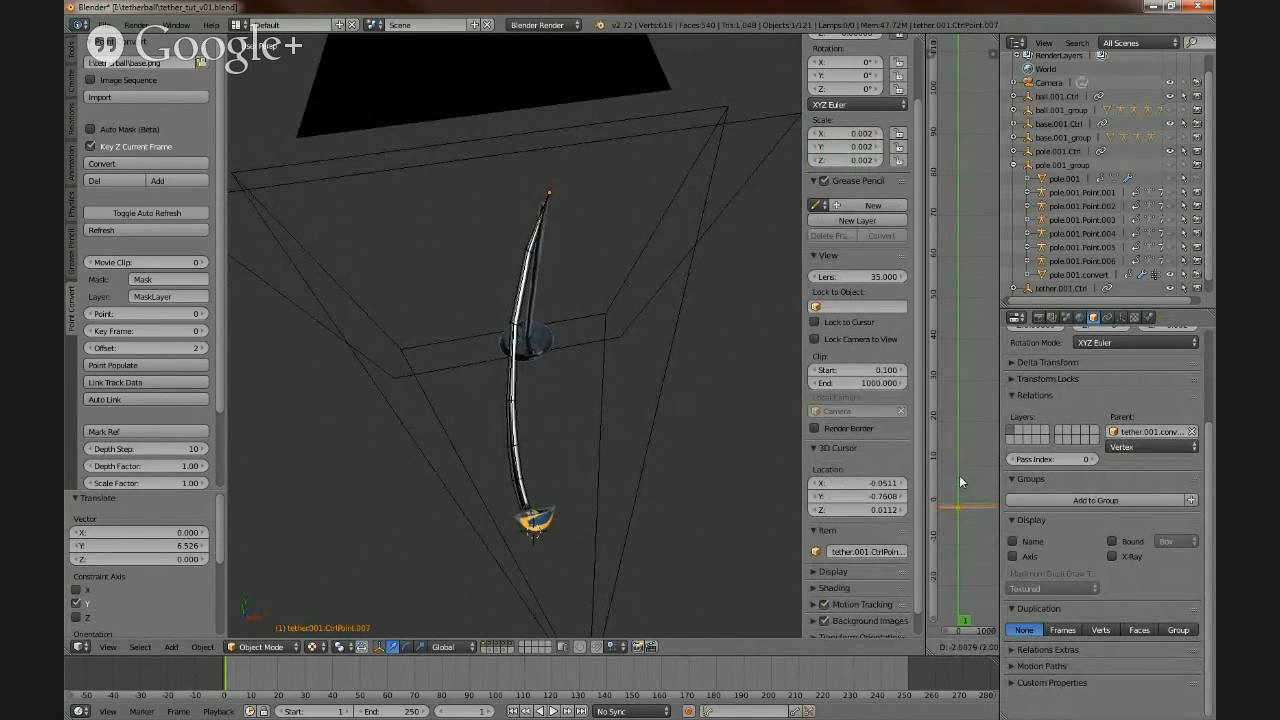
click(959, 477)
- Examine the tether's bend between the pole top and the ball from a different angle
middle_drag(617, 312, 548, 268)
shift+middle_drag(675, 283, 622, 487)
scroll(576, 427, up, 4)
scroll(612, 396, up, 2)
scroll(613, 400, up, 2)
scroll(613, 400, down, 2)
scroll(626, 407, down, 3)
scroll(628, 392, up, 2)
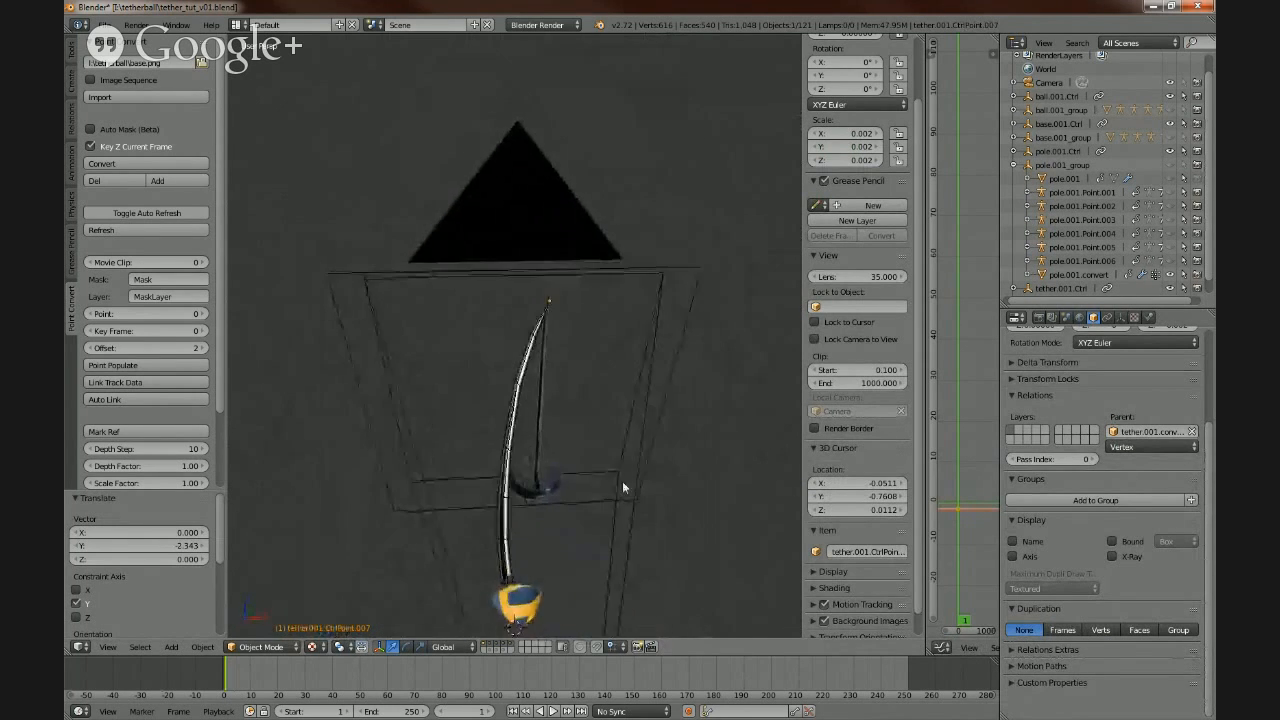
middle_drag(494, 594, 512, 530)
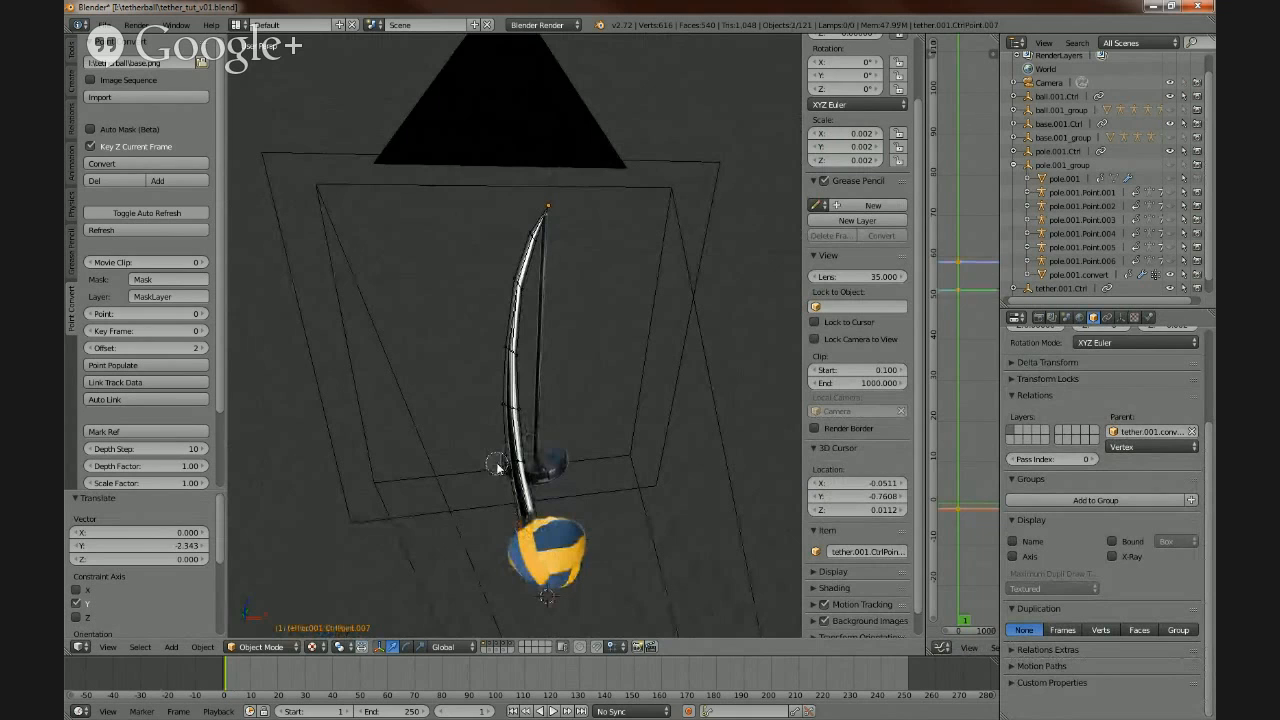
shift+right_click(490, 404)
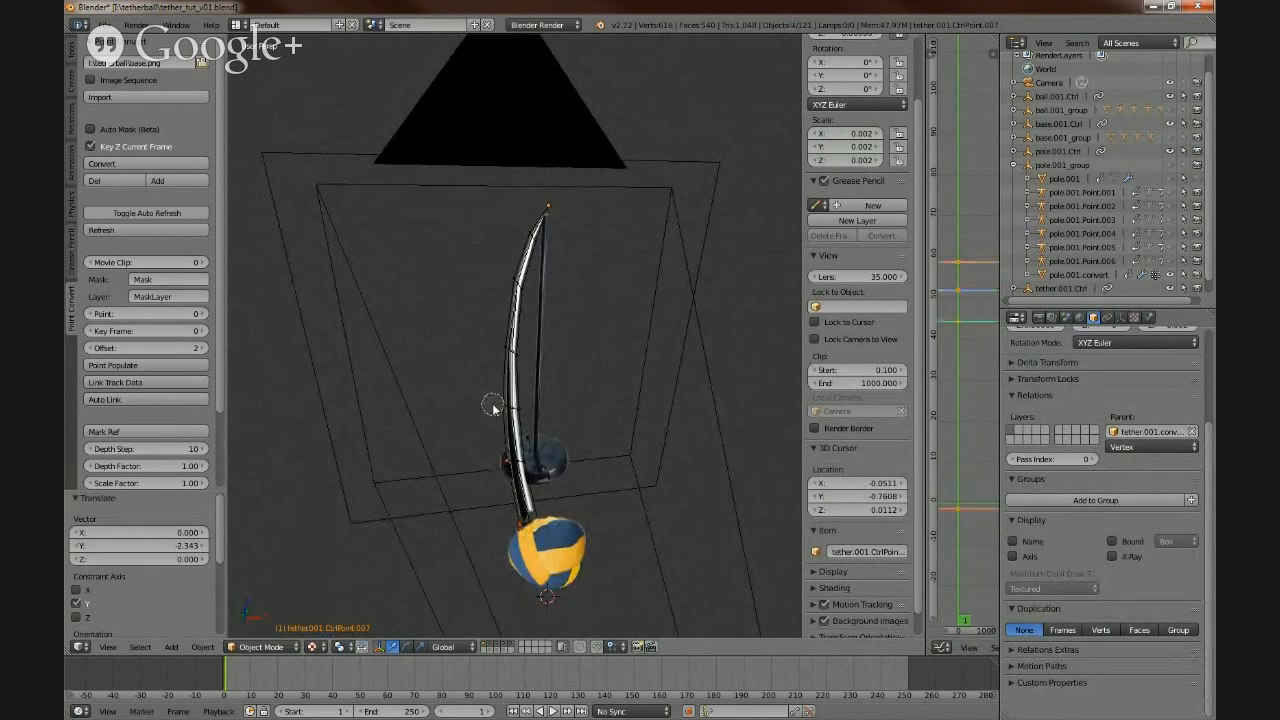
shift+right_click(497, 348)
shift+right_click(508, 276)
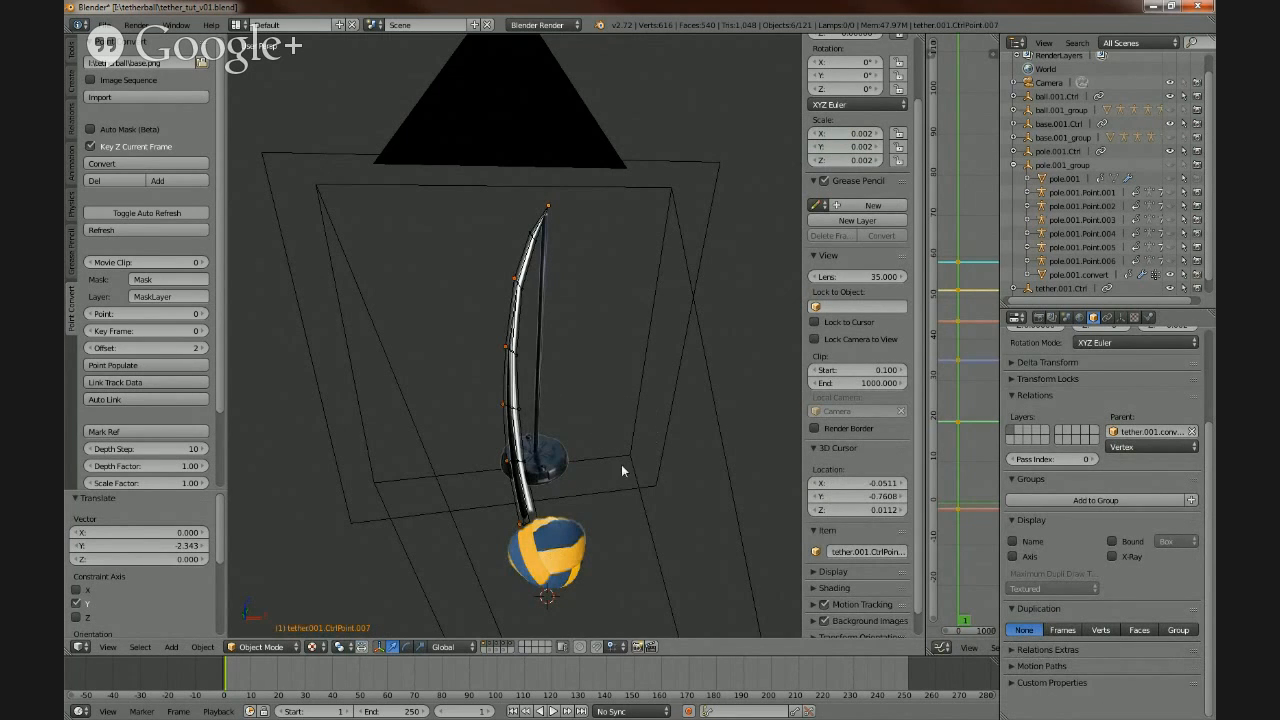
mouse_move(621, 464)
middle_down()
mouse_move(700, 460)
mouse_move(626, 456)
middle_up()
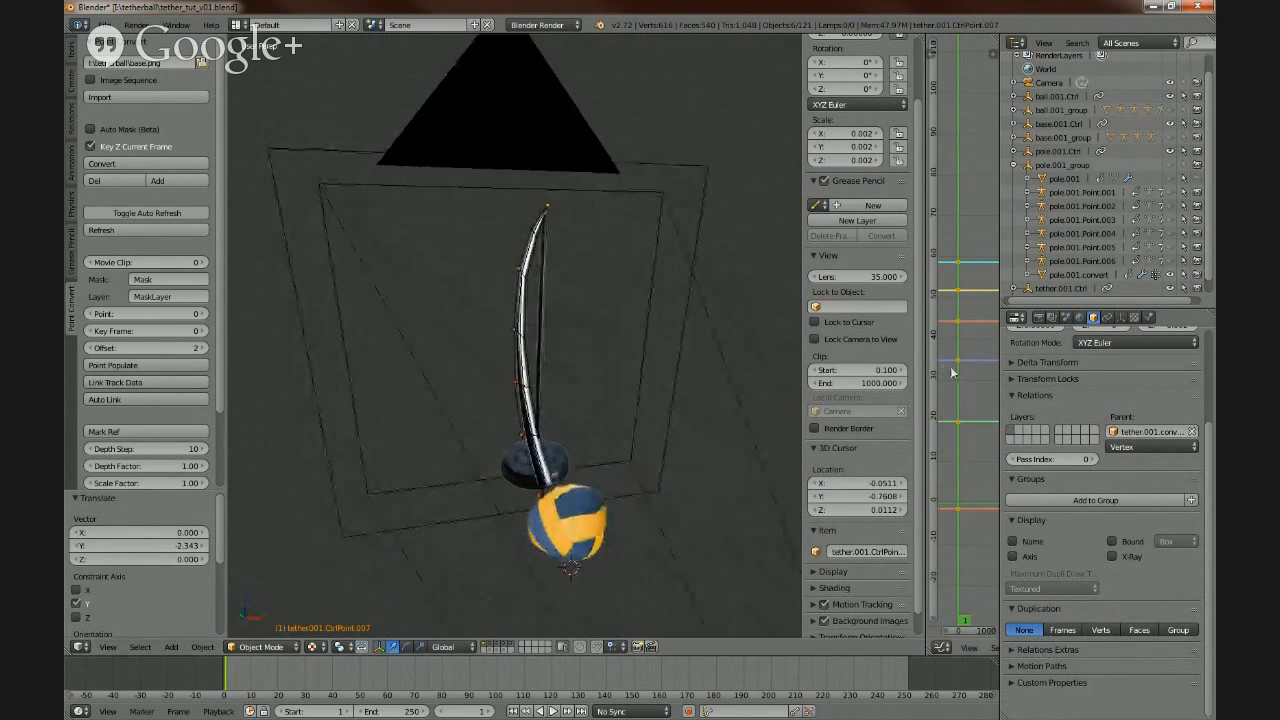
key(g)
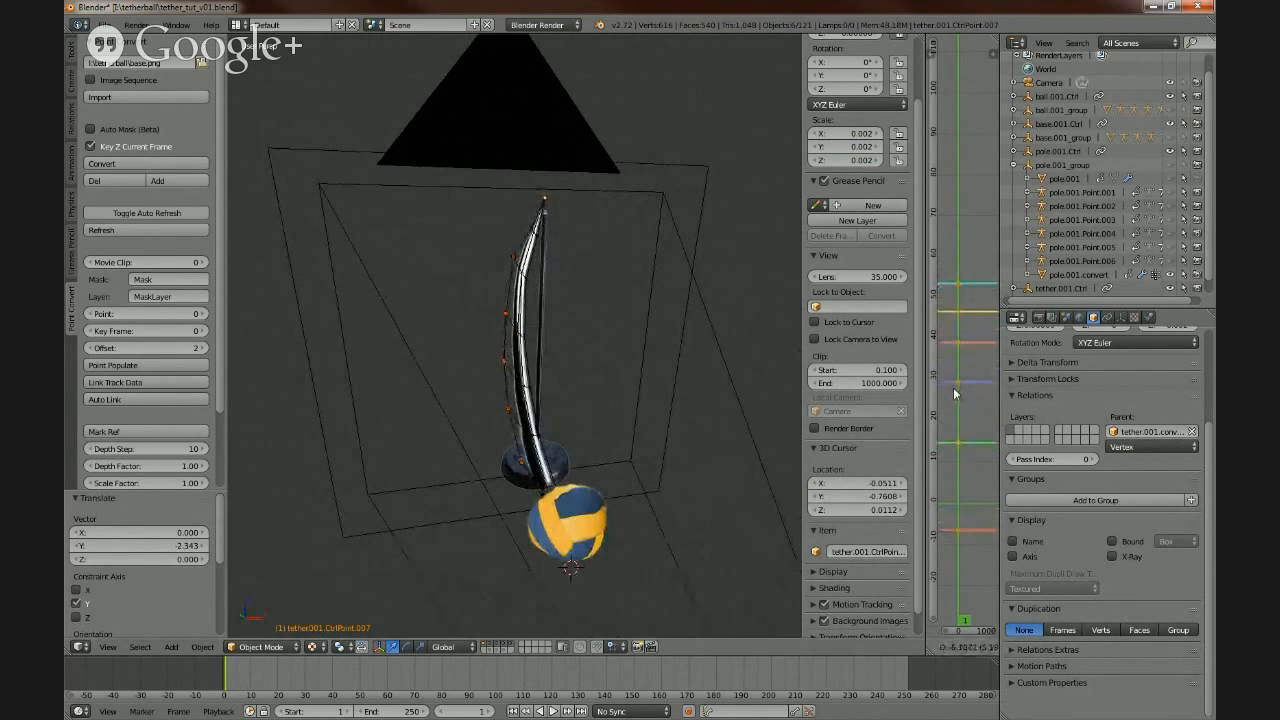
right_click(956, 390)
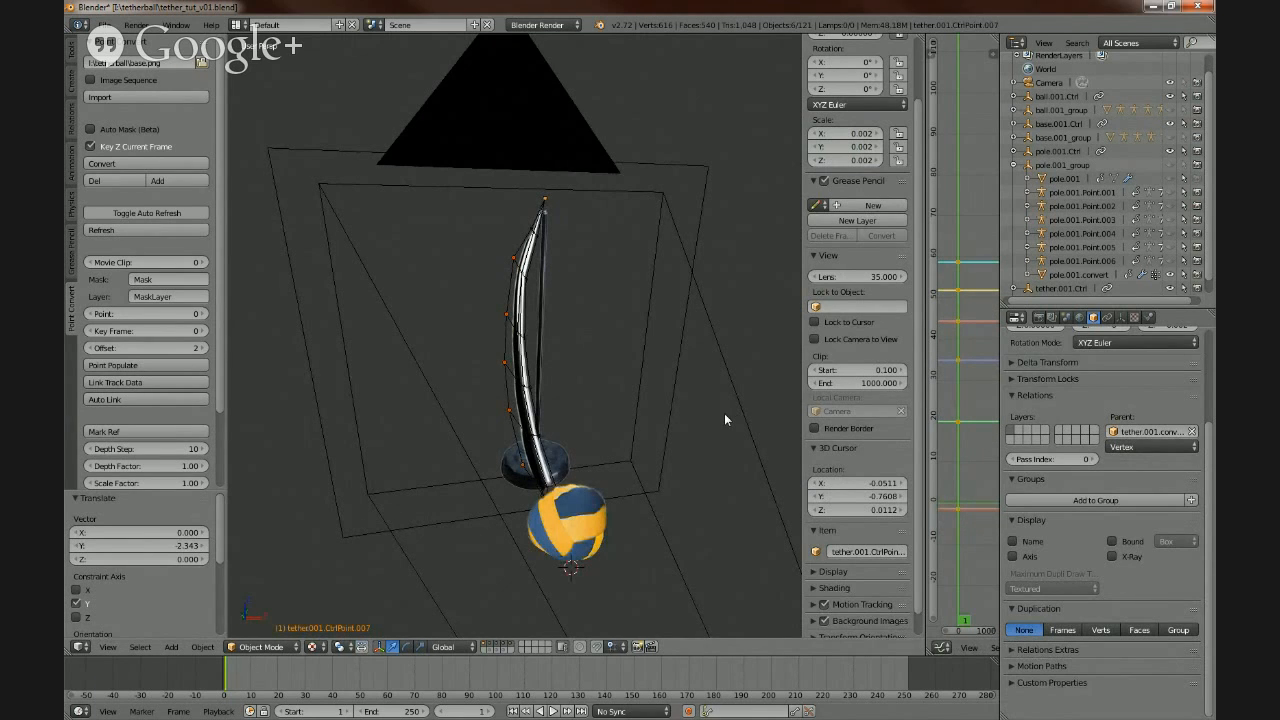
key(ctrl+z)
key(ctrl+z)
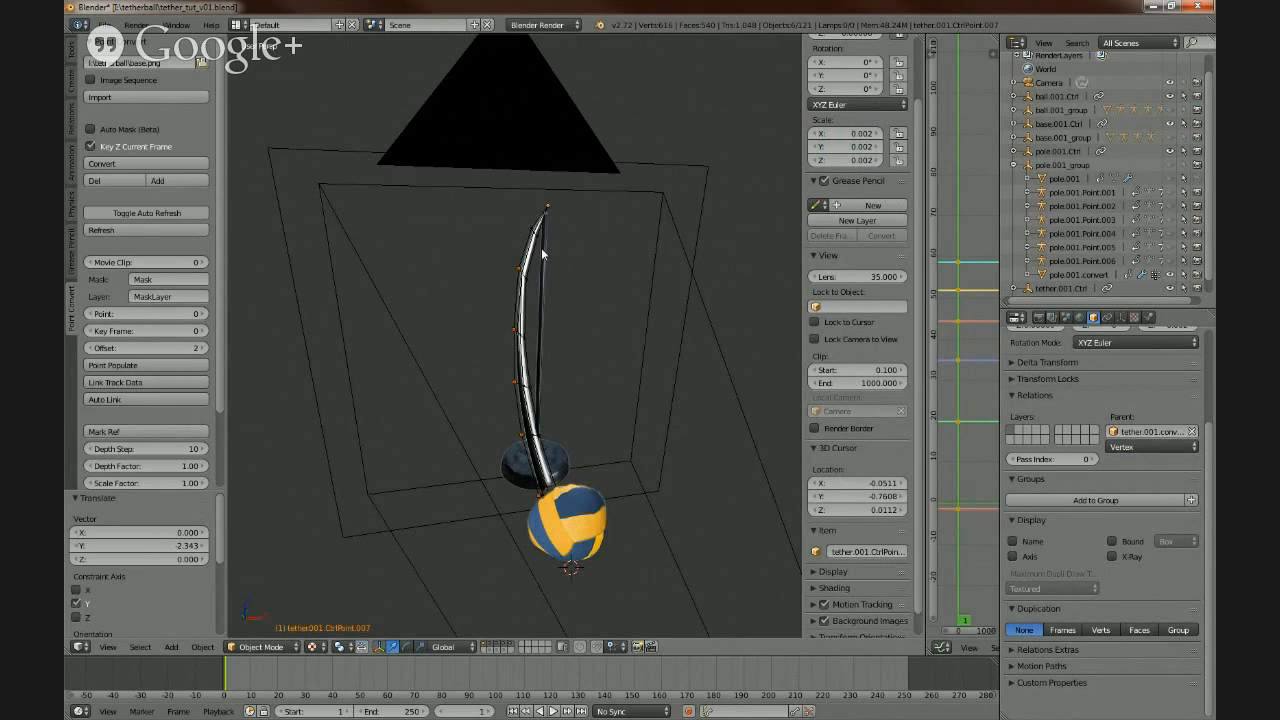
- Select the lower five control points along the tether's left edge and lower their depth curves about 6.2 along Y
key(a)
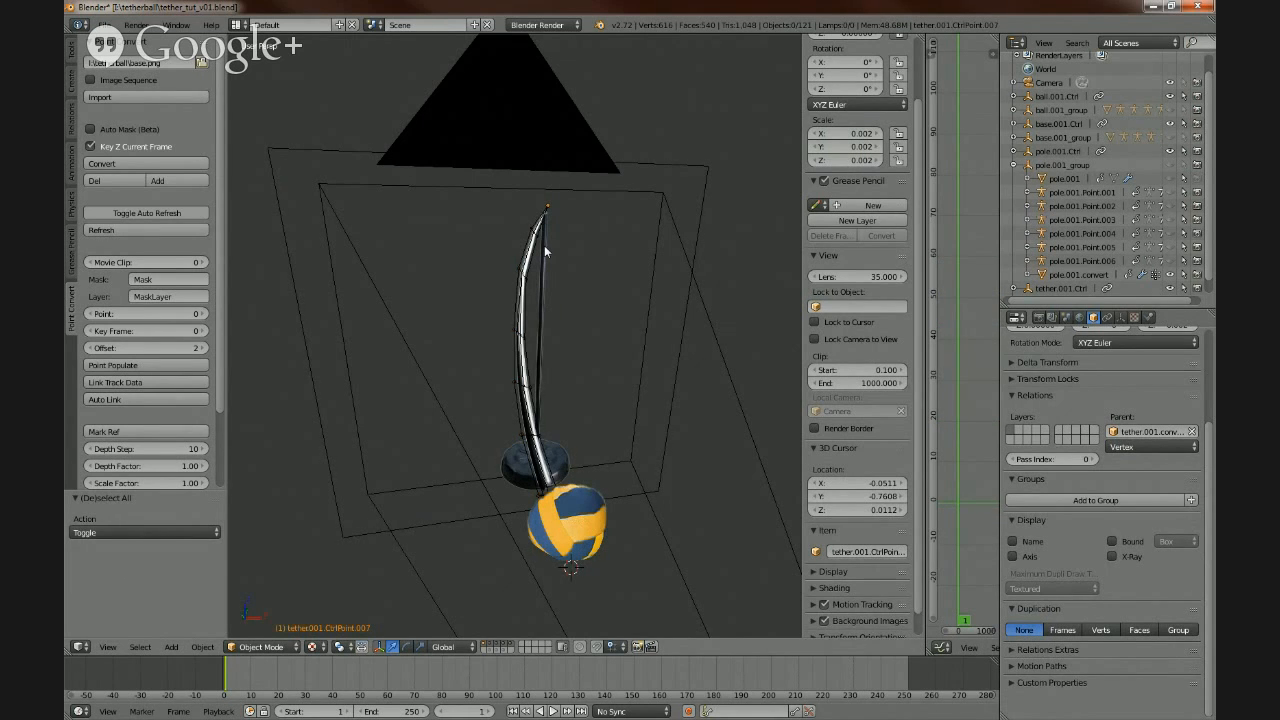
right_click(529, 502)
shift+right_click(511, 441)
shift+right_click(506, 382)
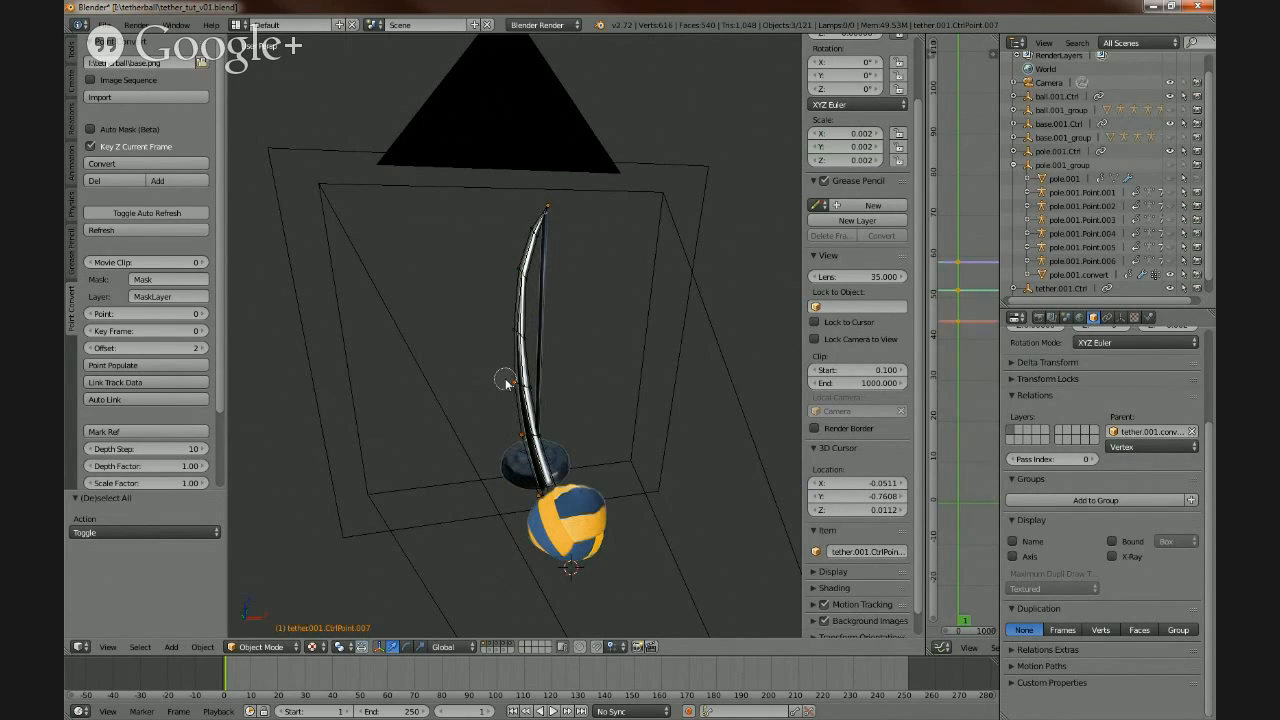
shift+right_click(505, 333)
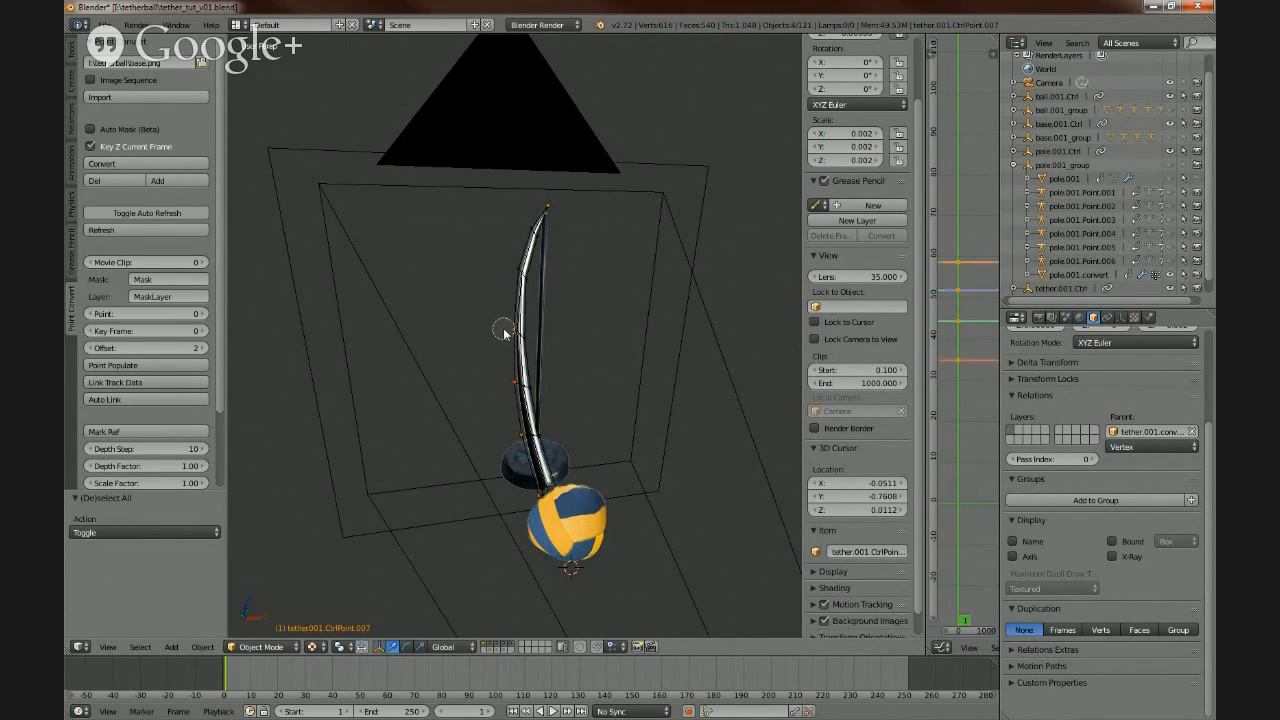
shift+right_click(511, 266)
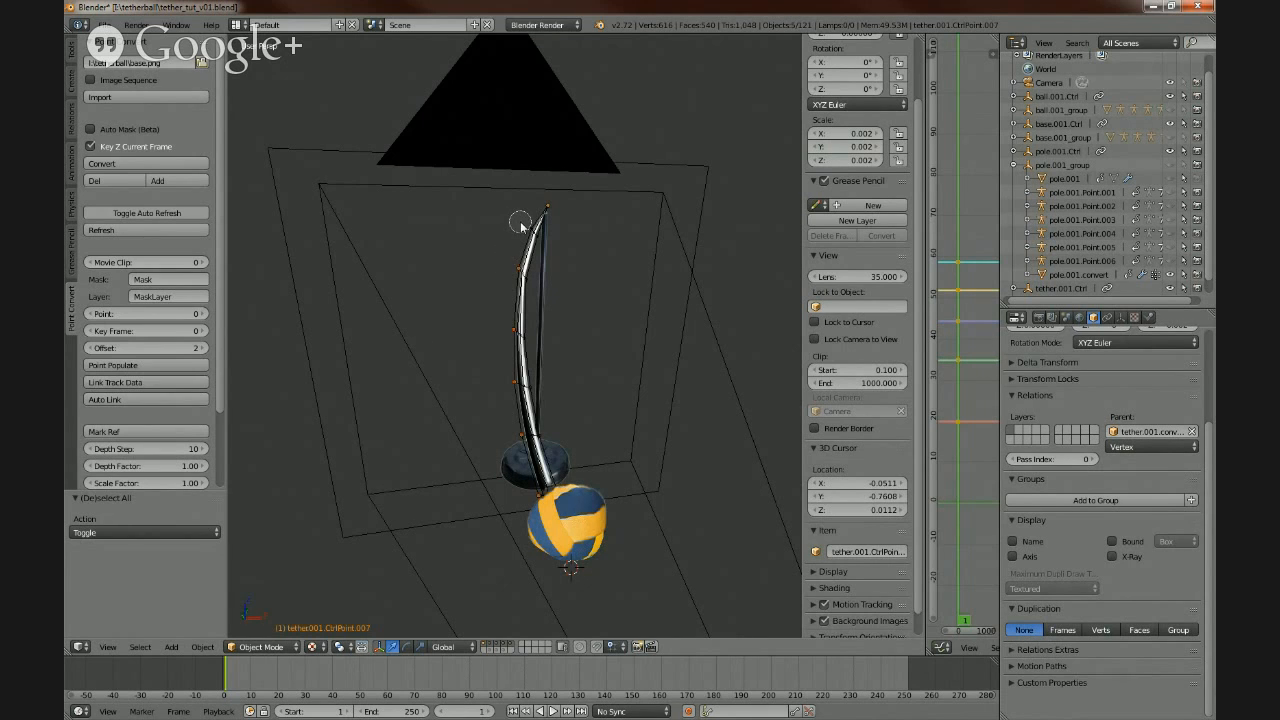
shift+right_click(524, 220)
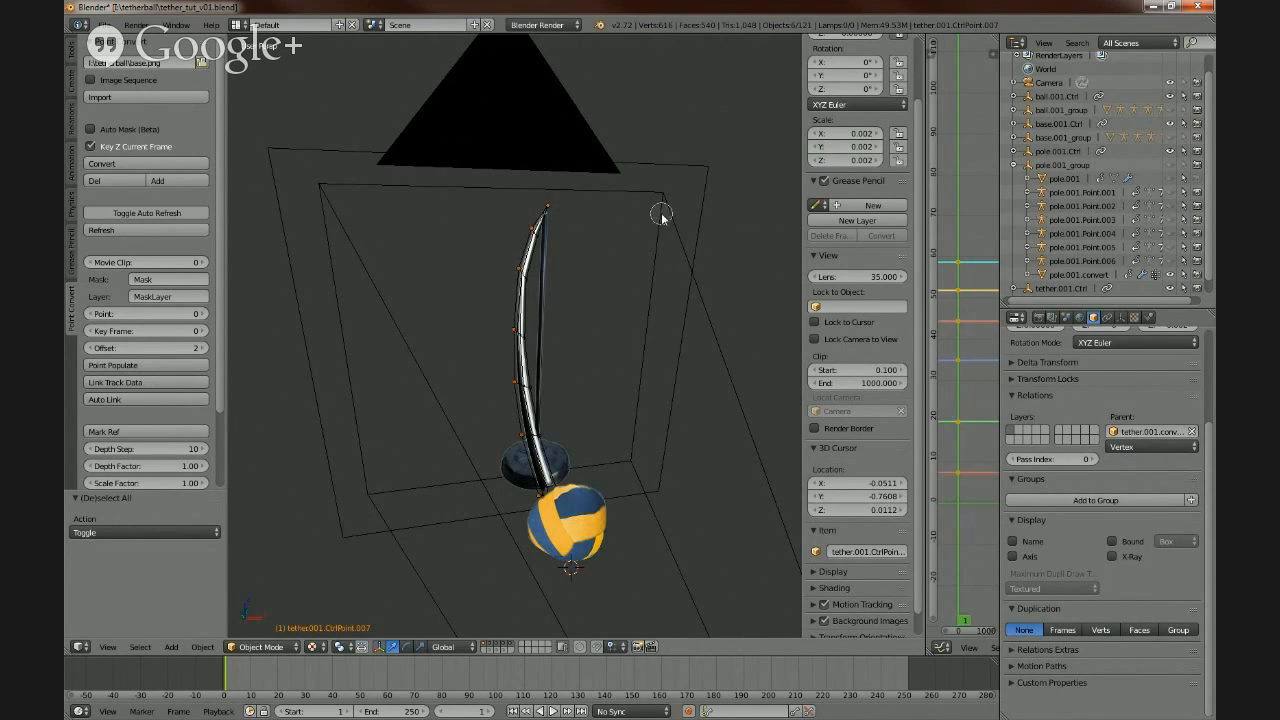
middle_click(527, 219)
key(Escape)
middle_drag(653, 295, 680, 360)
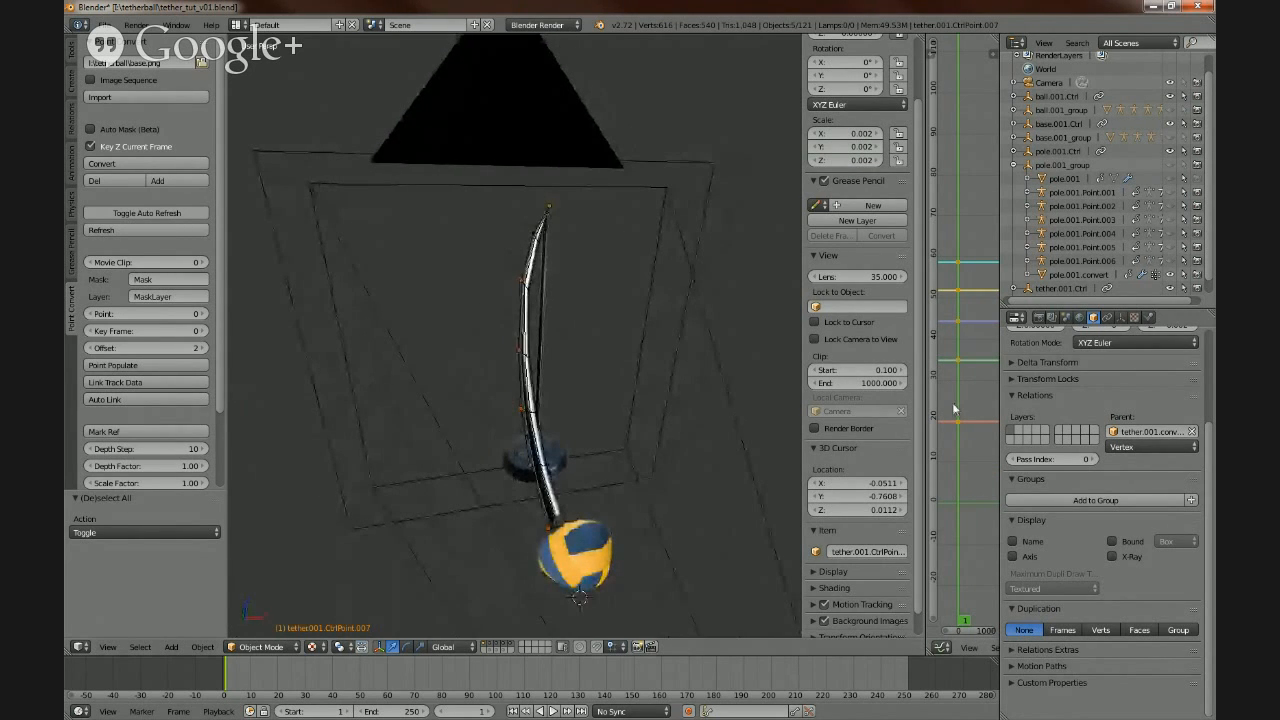
key(g)
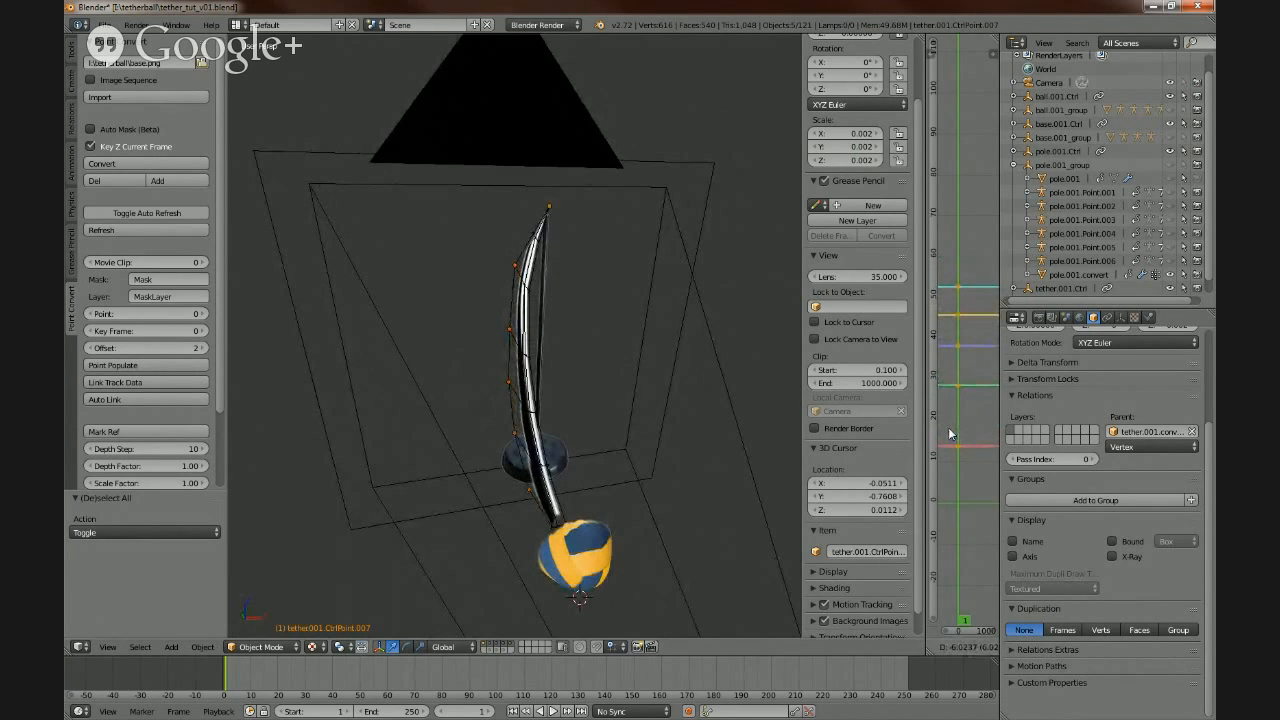
click(950, 434)
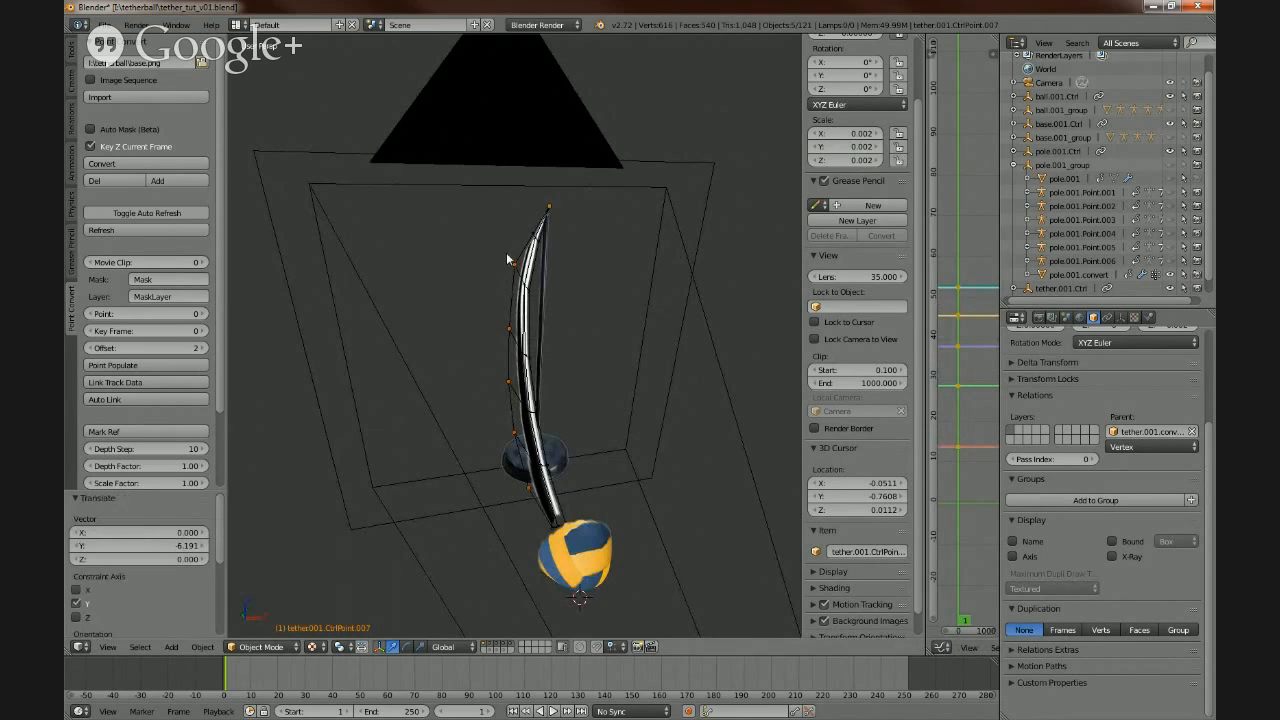
- Raise the depth curve of the tether's upper left-edge control point about 2.3 along Y, and lower the next point's about 0.5
right_click(514, 266)
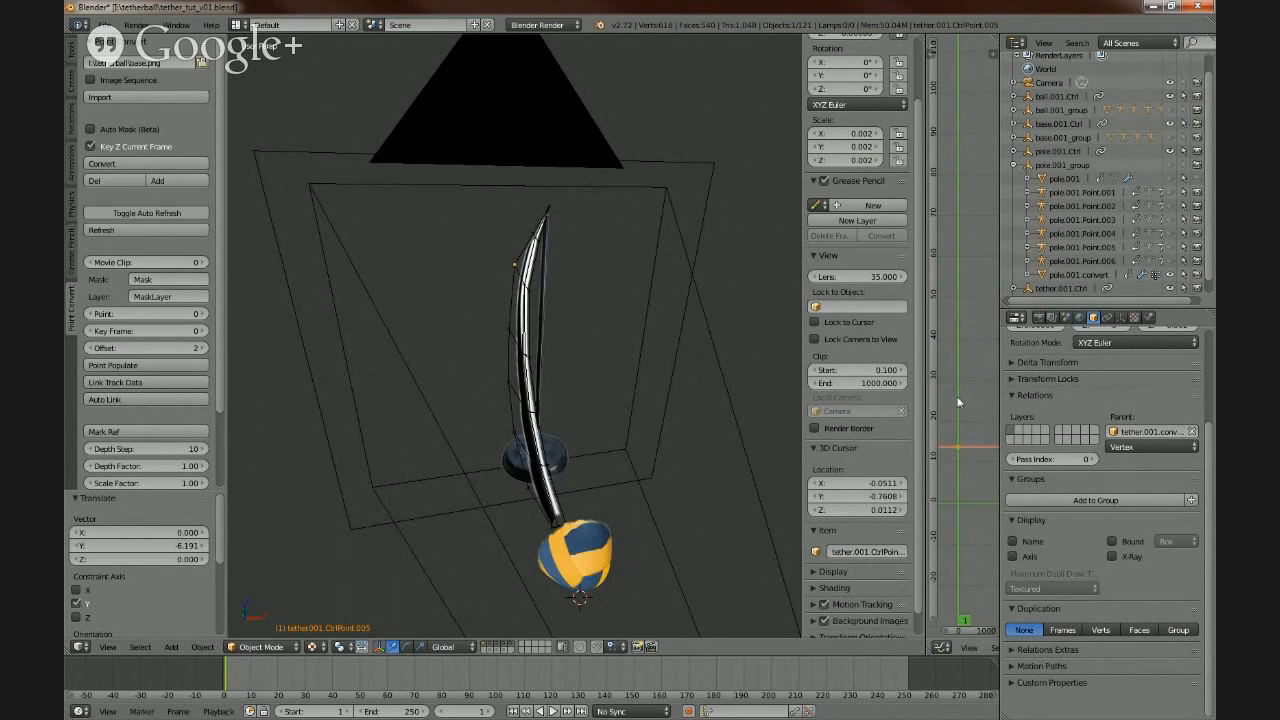
key(g)
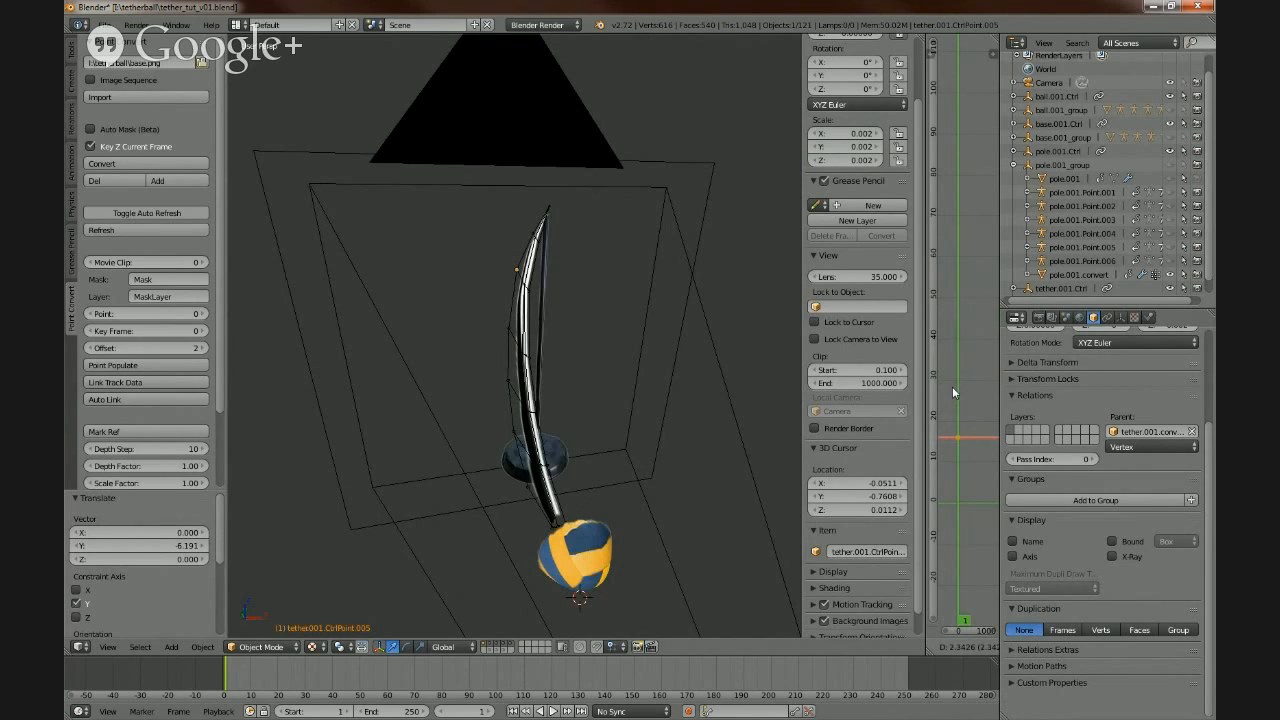
click(952, 386)
right_click(508, 317)
key(g)
click(963, 408)
middle_drag(627, 391, 369, 490)
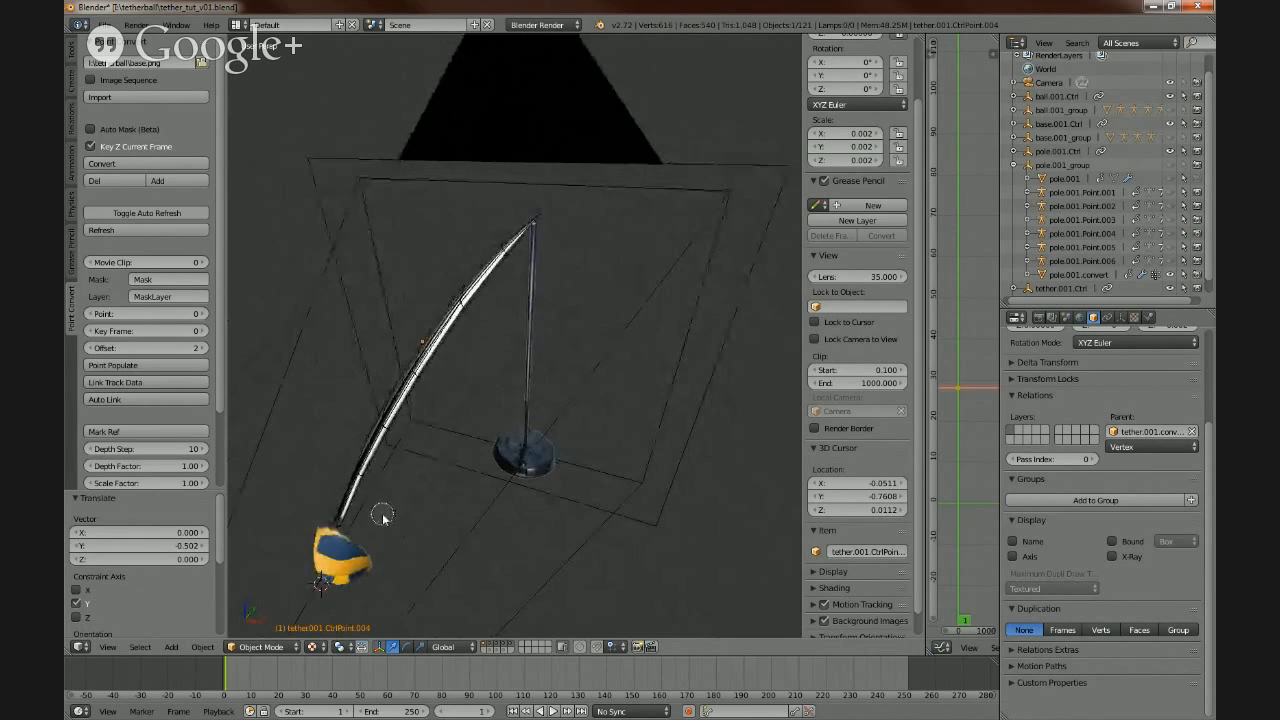
right_click(345, 527)
shift+right_click(374, 480)
shift+right_click(389, 430)
shift+right_click(420, 377)
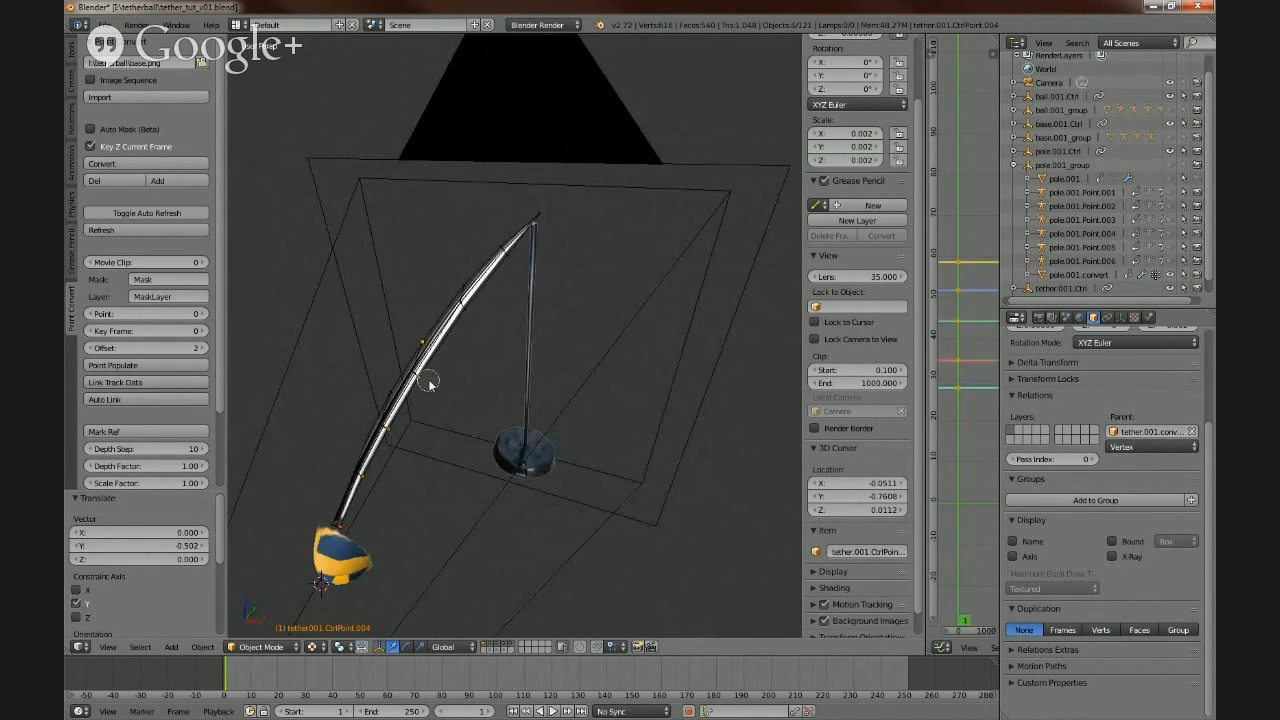
click(507, 347)
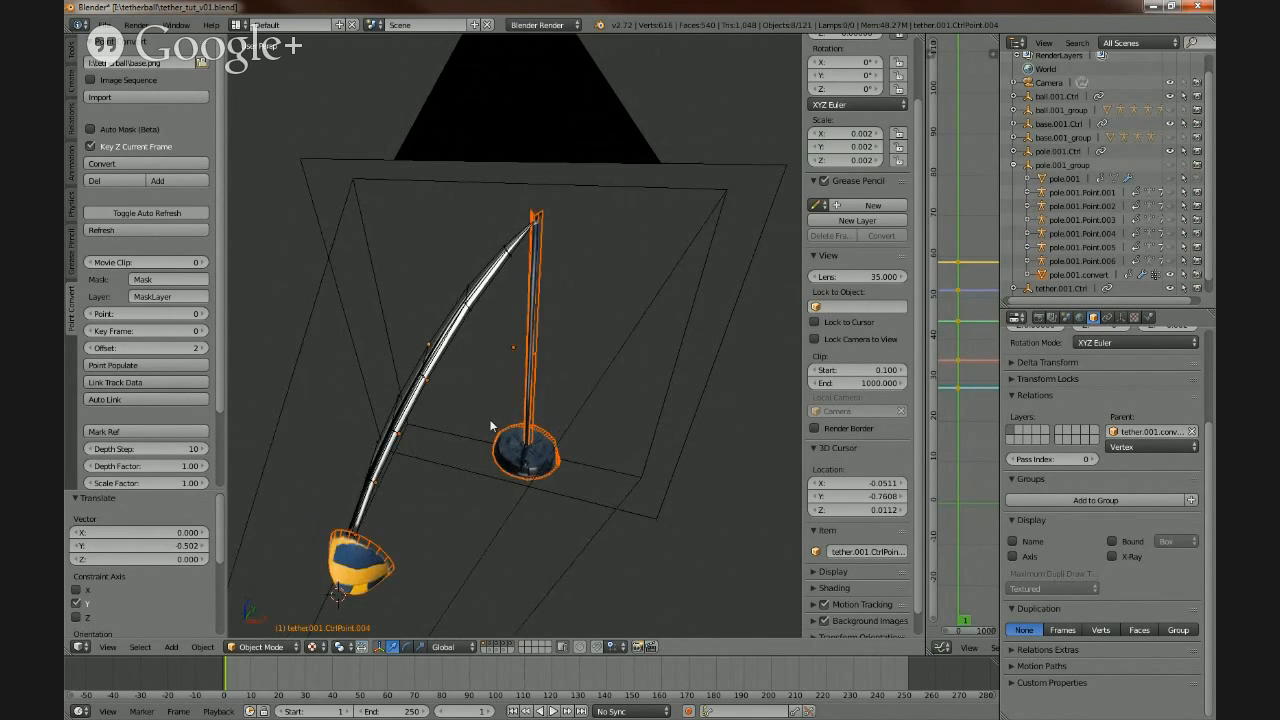
key(a)
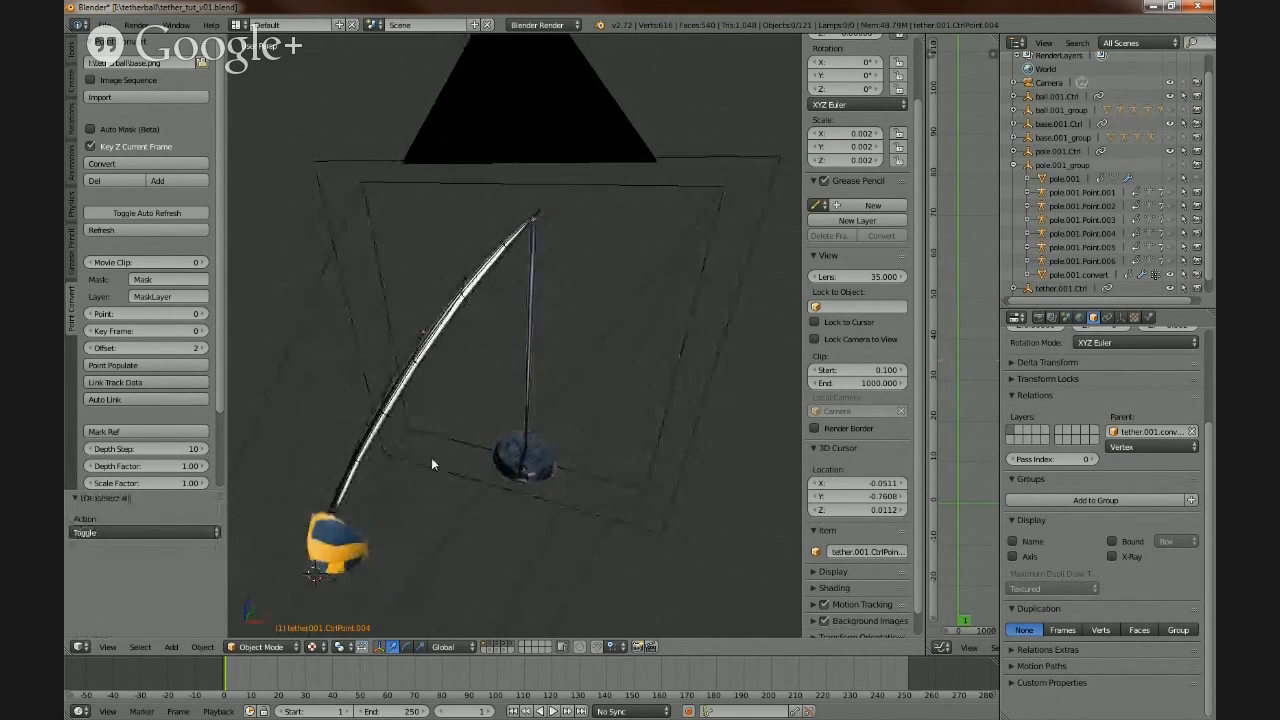
- Select the four control points along the tether's lower right edge and lower their depth curves about 4.0 along Y
right_click(348, 514)
mouse_move(375, 470)
mouse_down()
mouse_move(429, 371)
mouse_move(460, 347)
mouse_up()
middle_drag(517, 354, 569, 376)
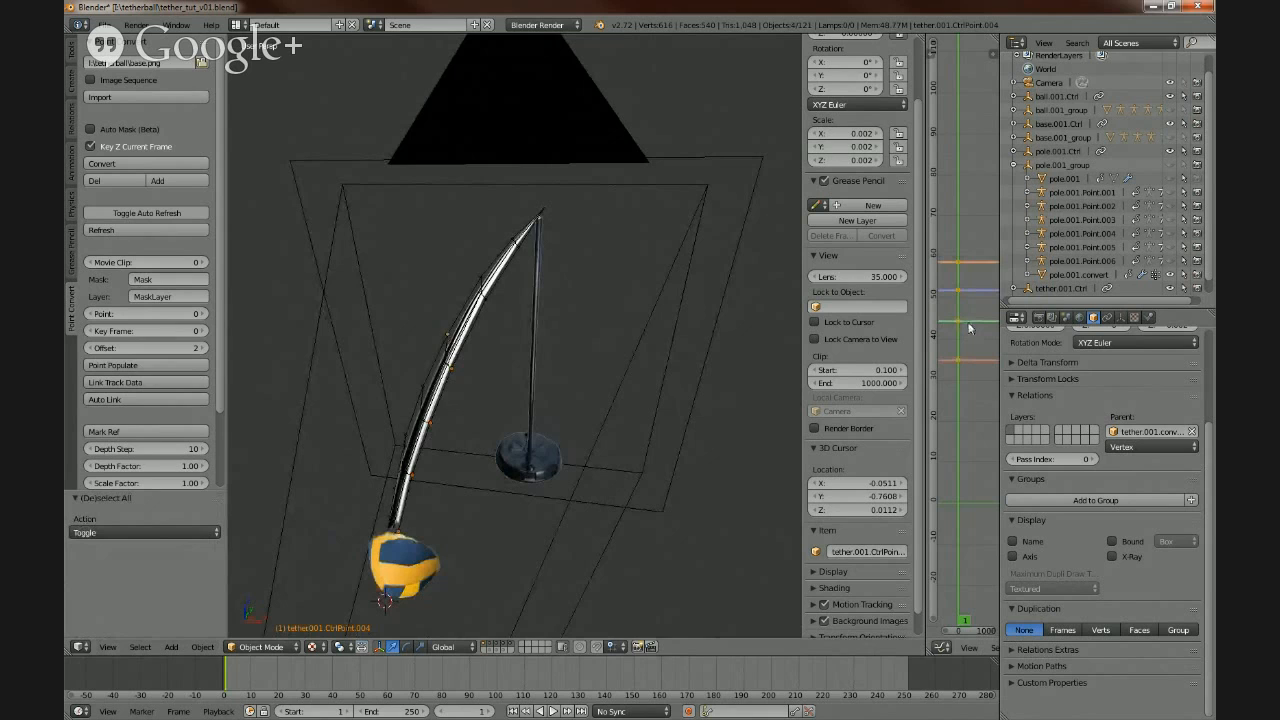
key(g)
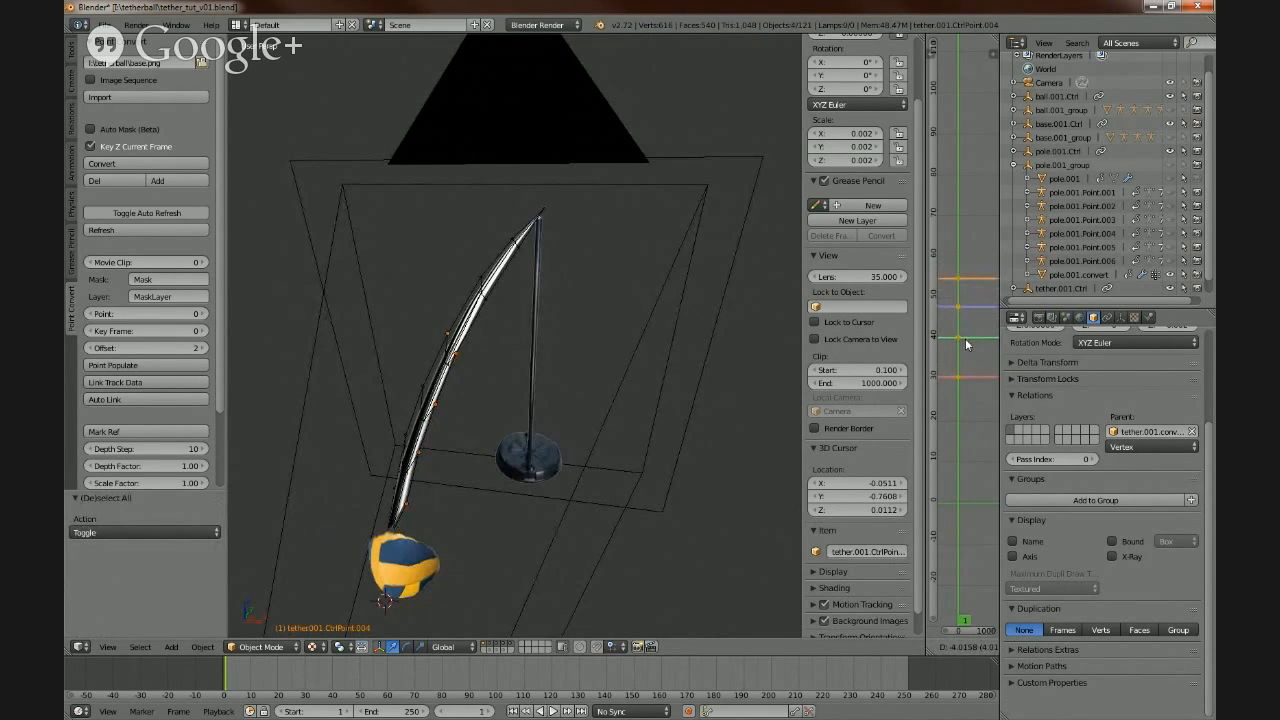
click(966, 344)
- Select the next control point further up the tether's right edge and lower its depth curve about 2.0 along Y
middle_drag(610, 340, 397, 323)
right_click(397, 323)
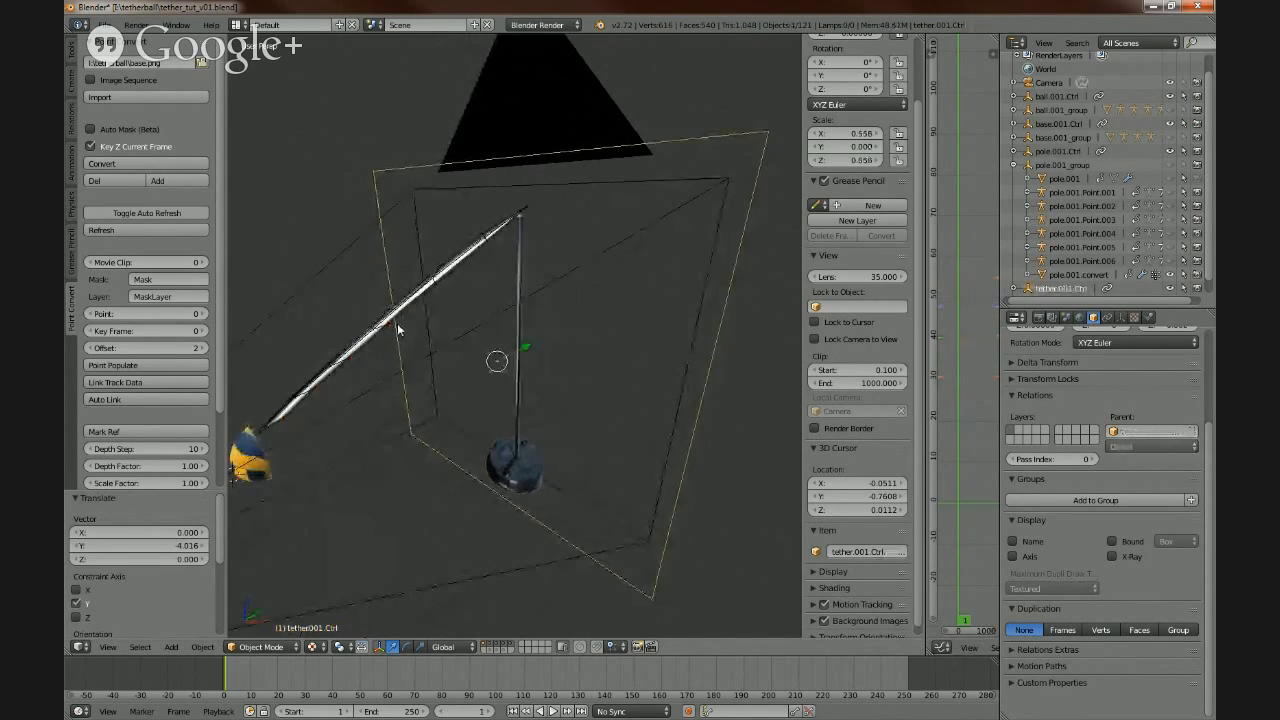
right_click(437, 287)
middle_drag(468, 296, 481, 339)
key(a)
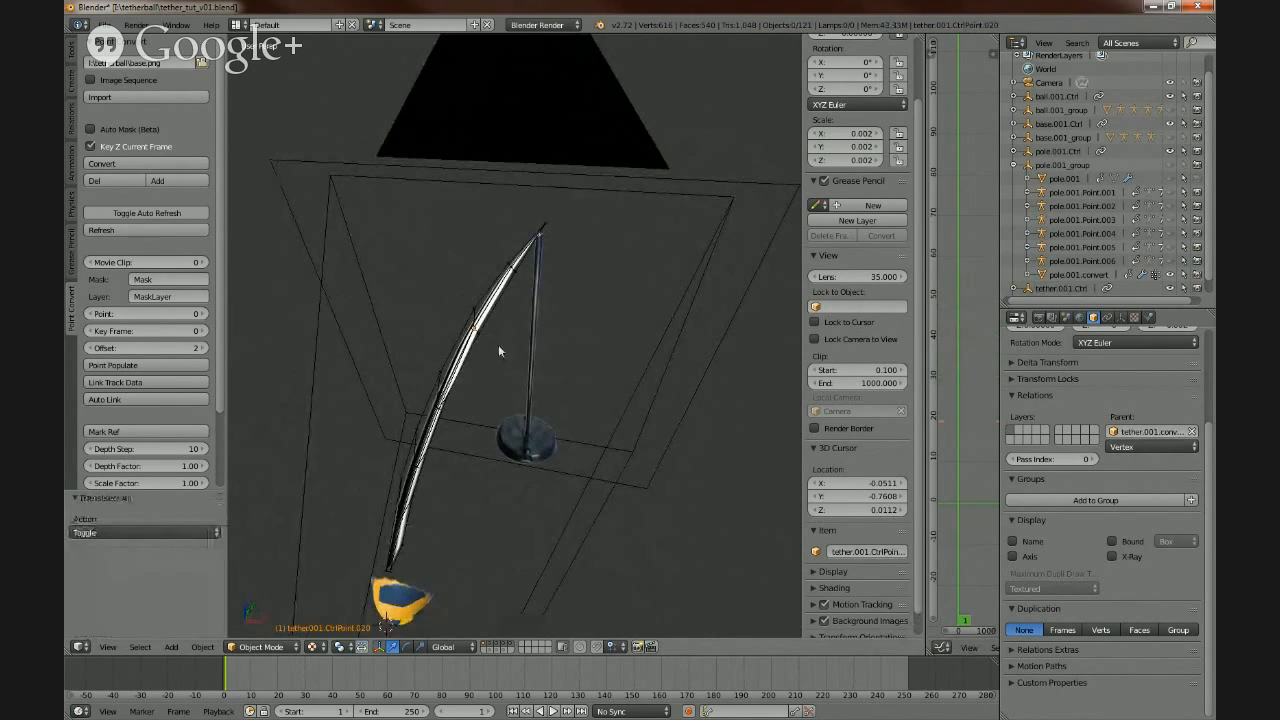
right_click(492, 346)
middle_drag(572, 366, 550, 362)
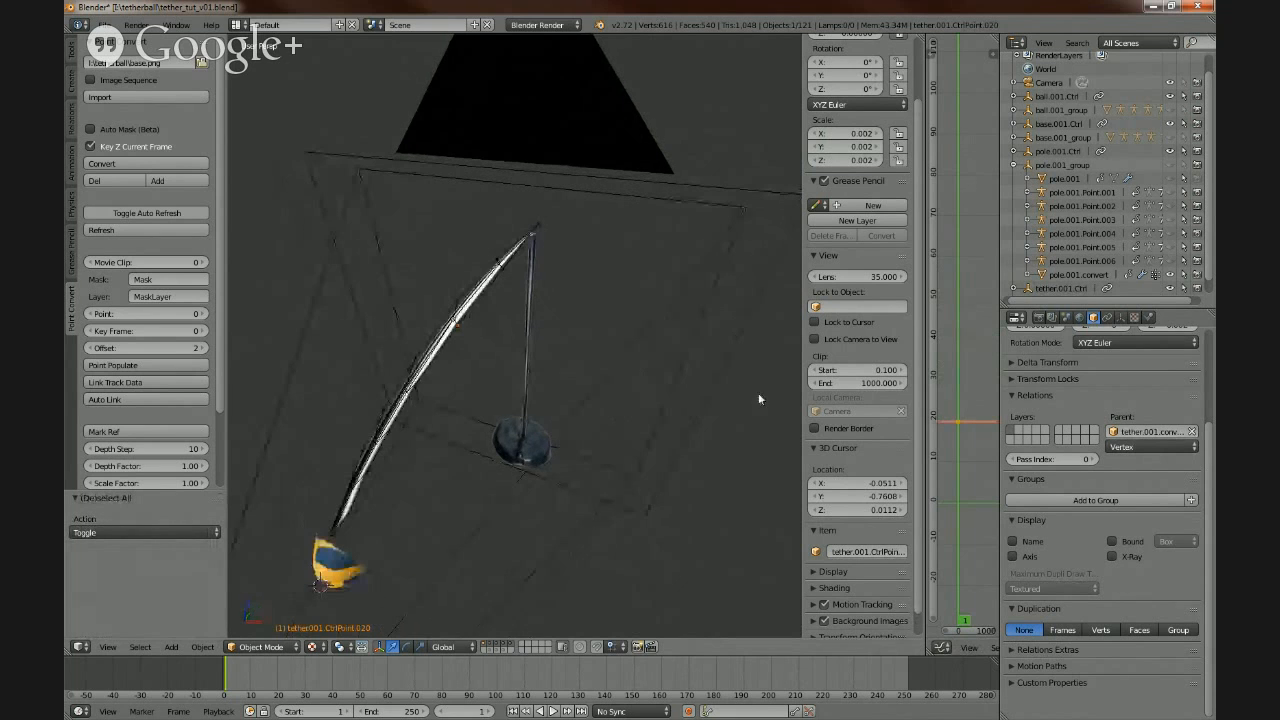
key(g)
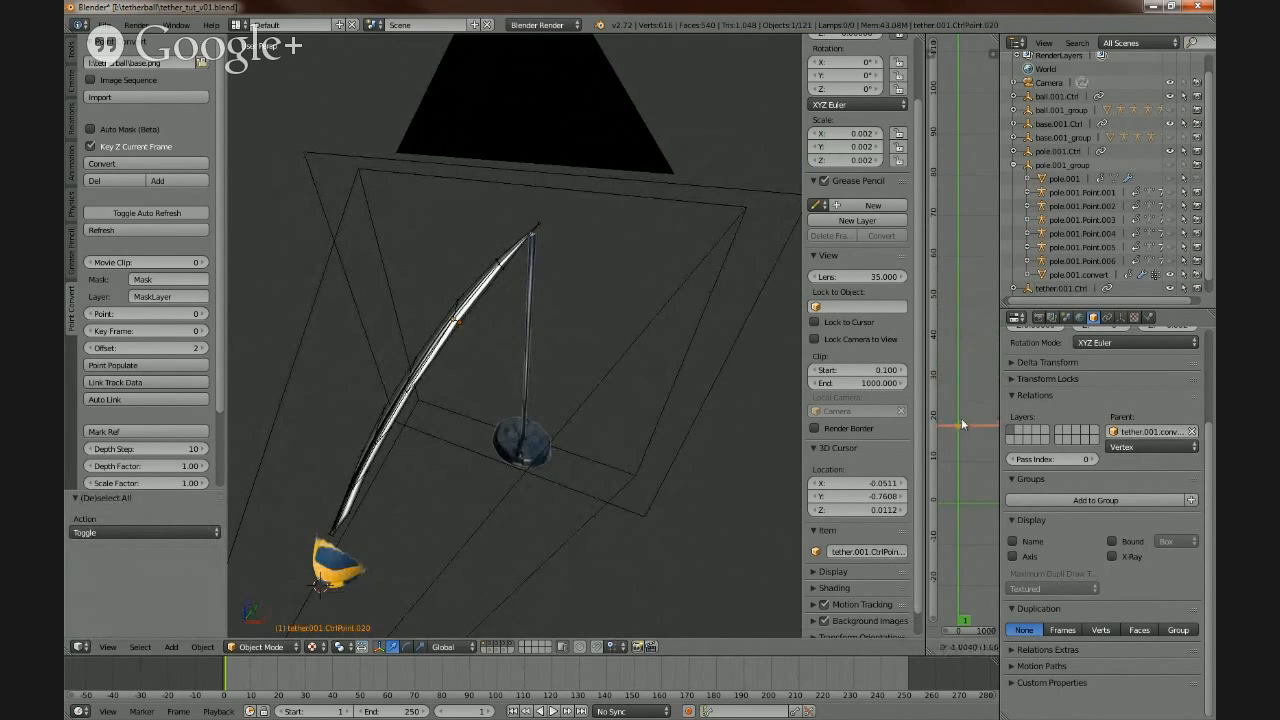
click(961, 428)
- Examine the tether's curve relative to the ball, pole and base from several angles and distances
mouse_move(591, 358)
middle_down()
mouse_move(551, 332)
mouse_move(571, 316)
mouse_move(627, 336)
mouse_move(551, 357)
mouse_move(644, 361)
mouse_move(700, 323)
mouse_move(645, 330)
mouse_move(600, 375)
middle_up()
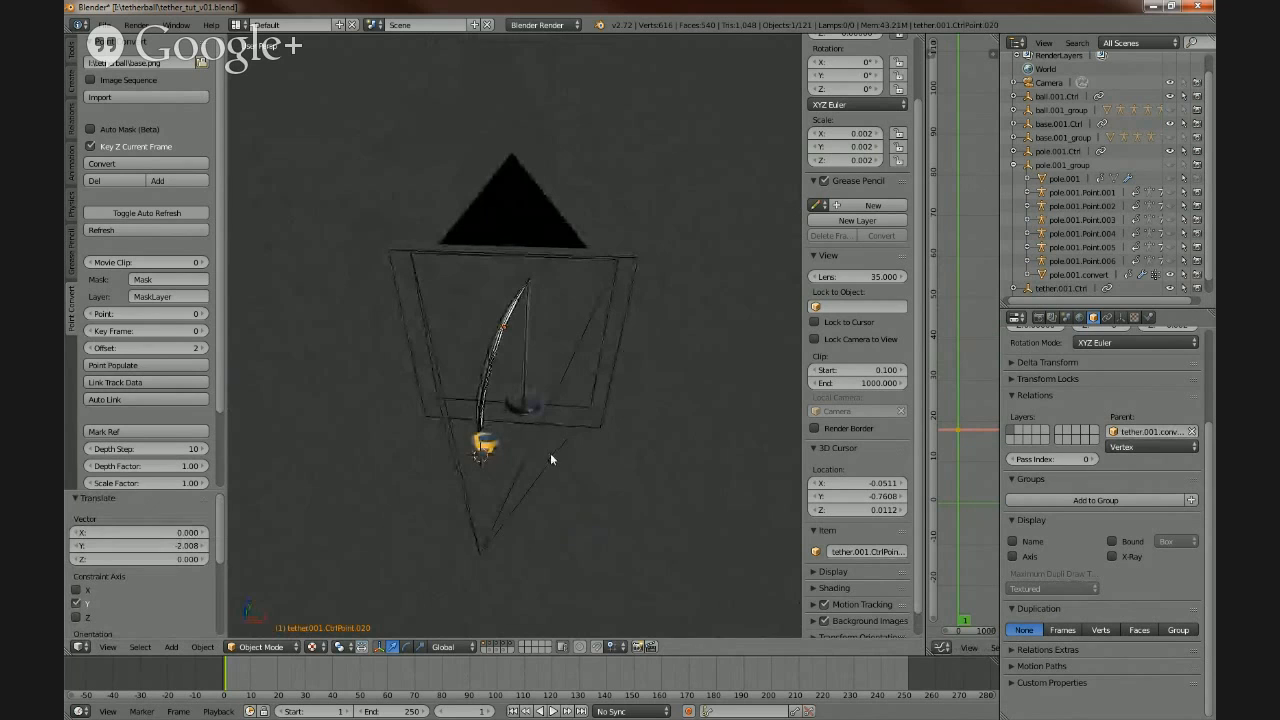
middle_drag(557, 551, 621, 552)
right_click(528, 443)
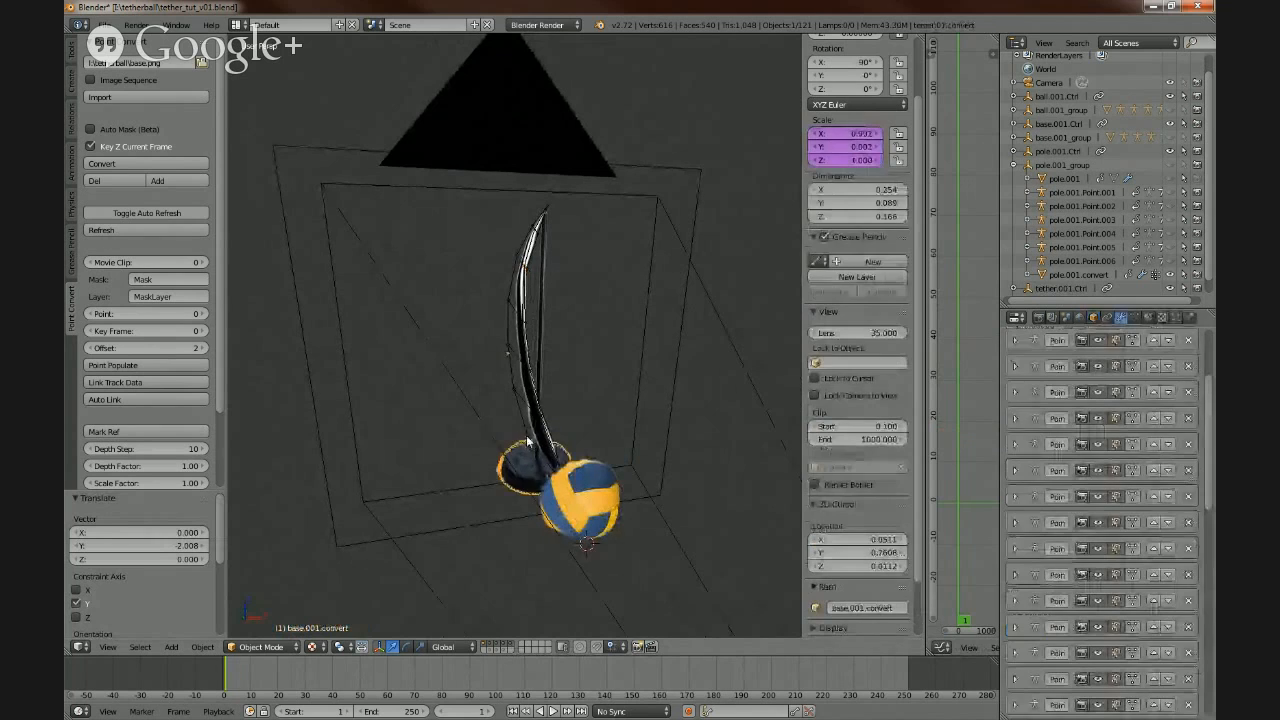
mouse_move(596, 452)
middle_down()
mouse_move(579, 487)
mouse_move(605, 479)
mouse_move(458, 462)
mouse_move(544, 480)
mouse_move(583, 448)
middle_up()
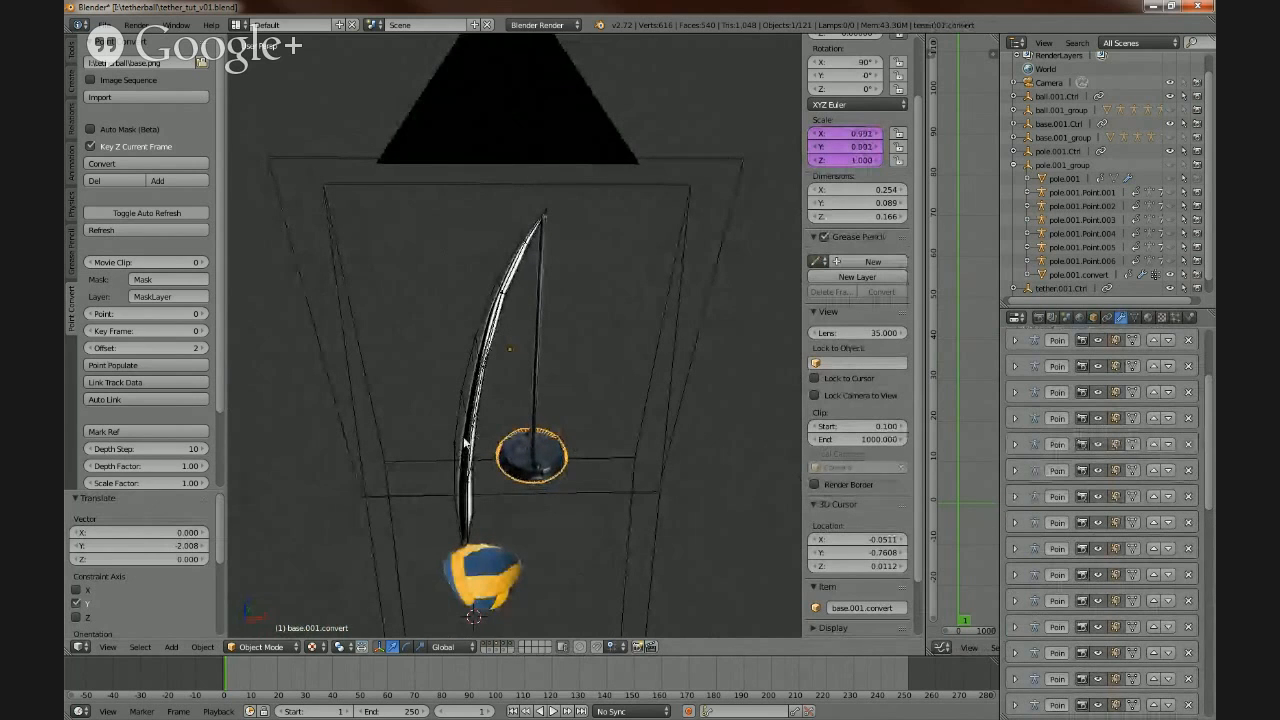
scroll(526, 448, down, 1)
scroll(526, 448, down, 1)
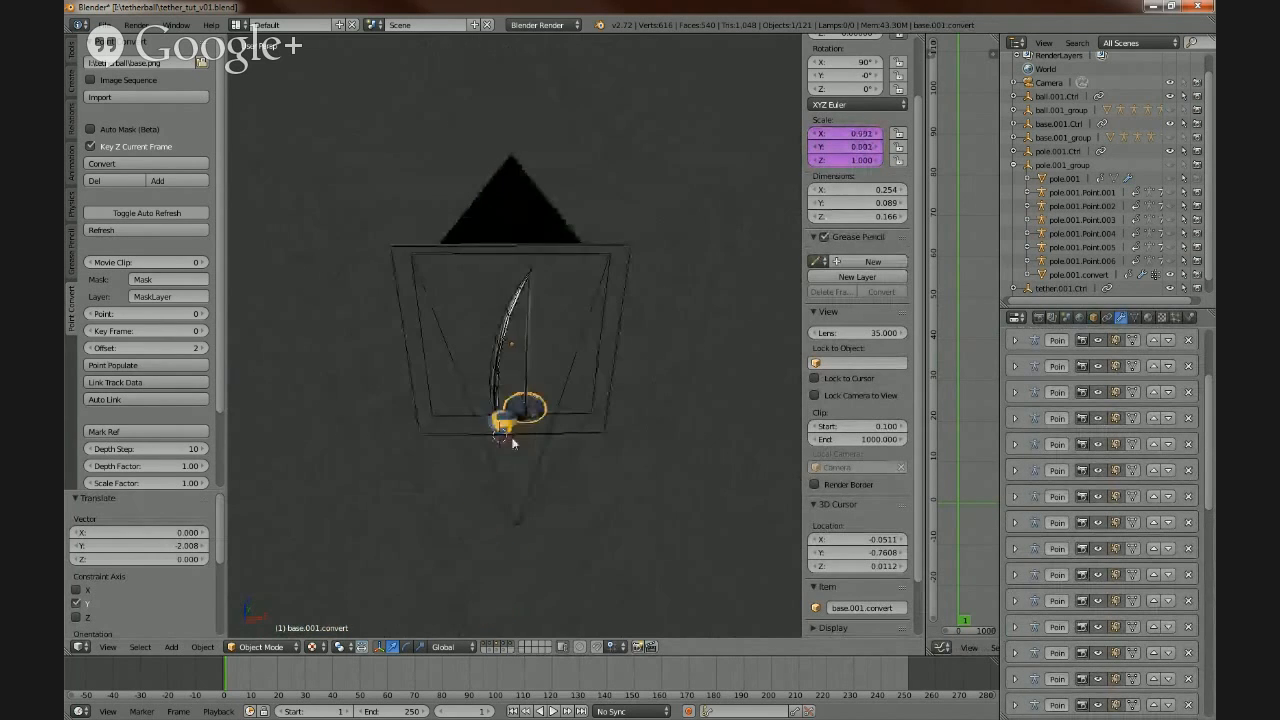
middle_drag(520, 443, 562, 450)
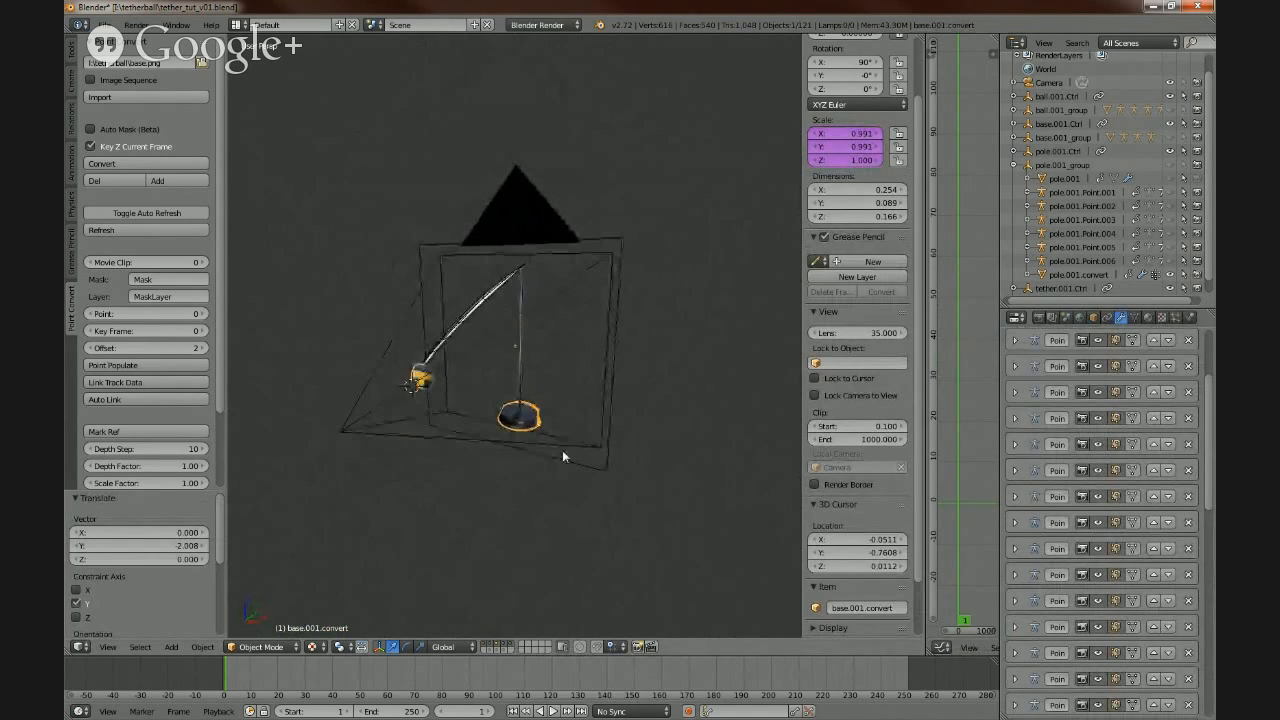
- Show only the tether's layer plus the control layer, select the tether's control objects, and move them to layer 15
click(510, 648)
middle_drag(469, 391, 564, 470)
key(a)
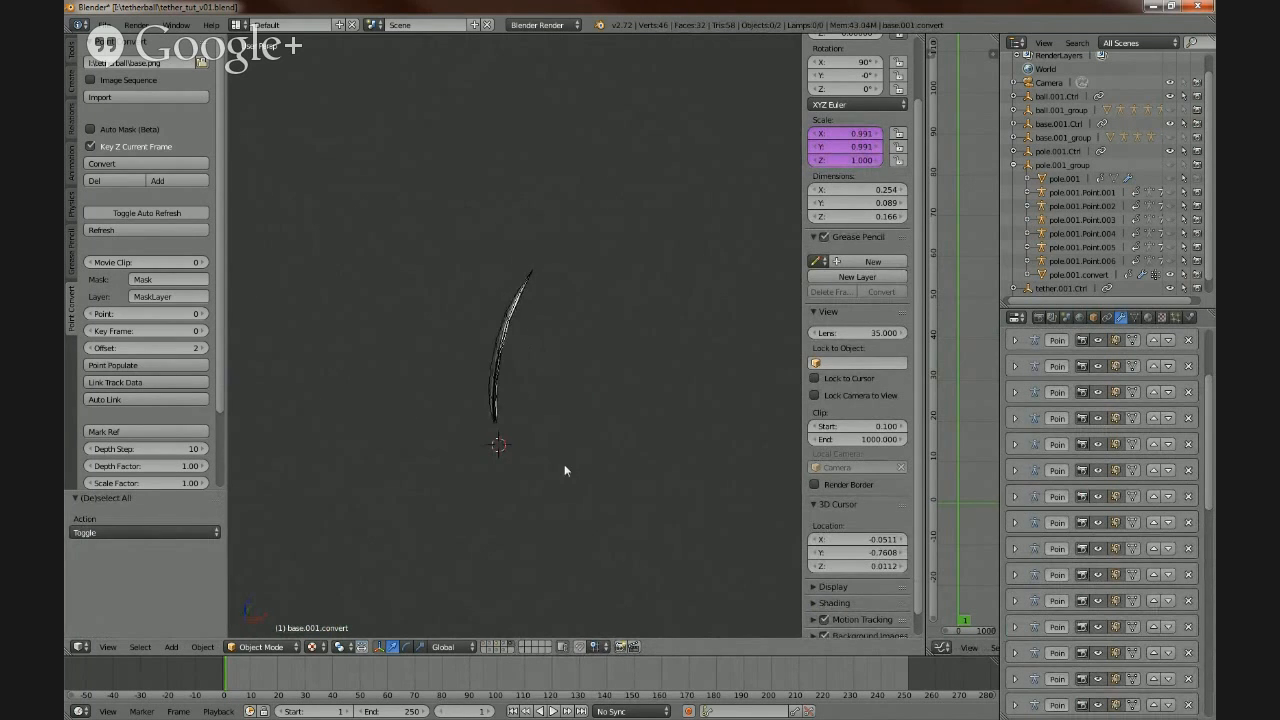
shift+click(484, 644)
key(a)
middle_drag(621, 423, 567, 430)
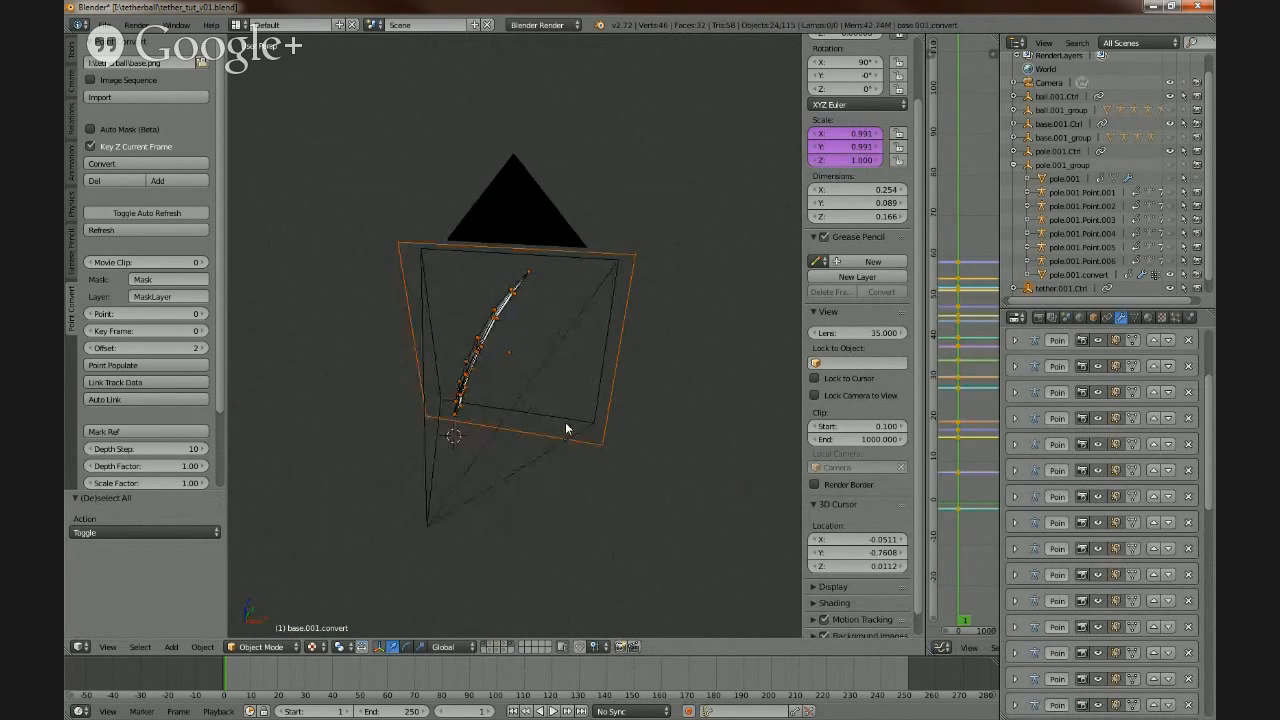
key(m)
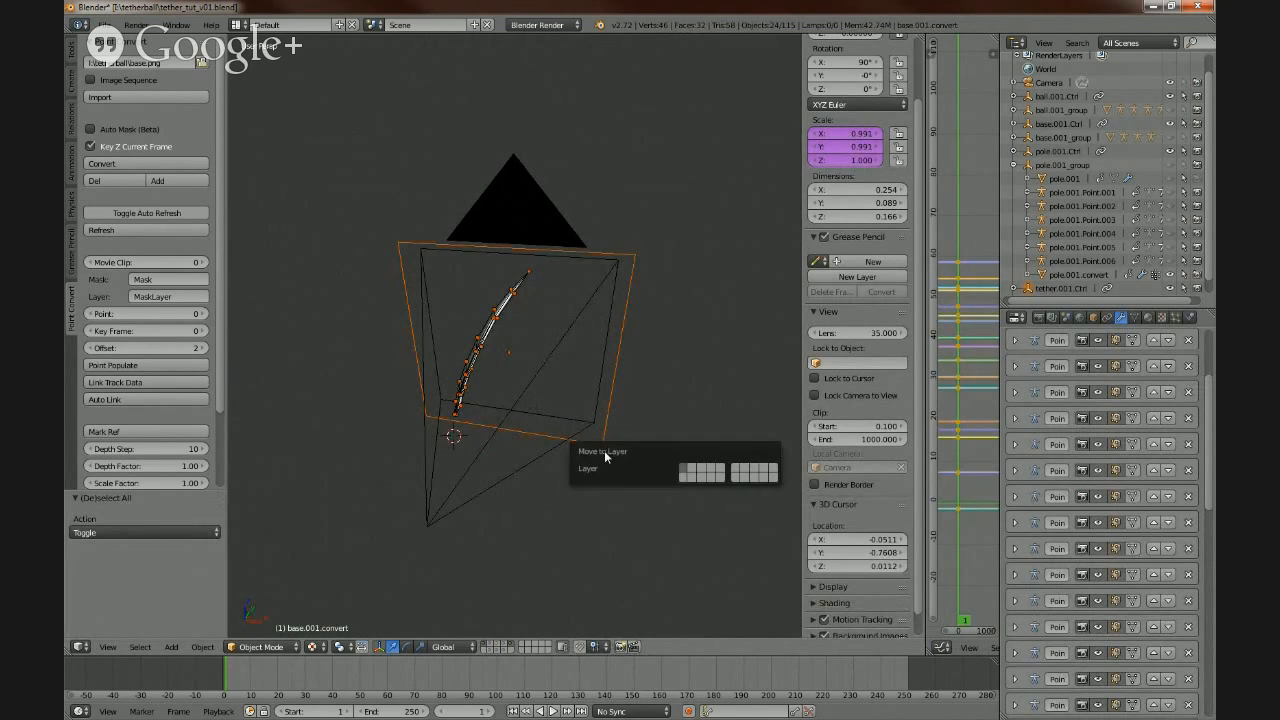
click(719, 477)
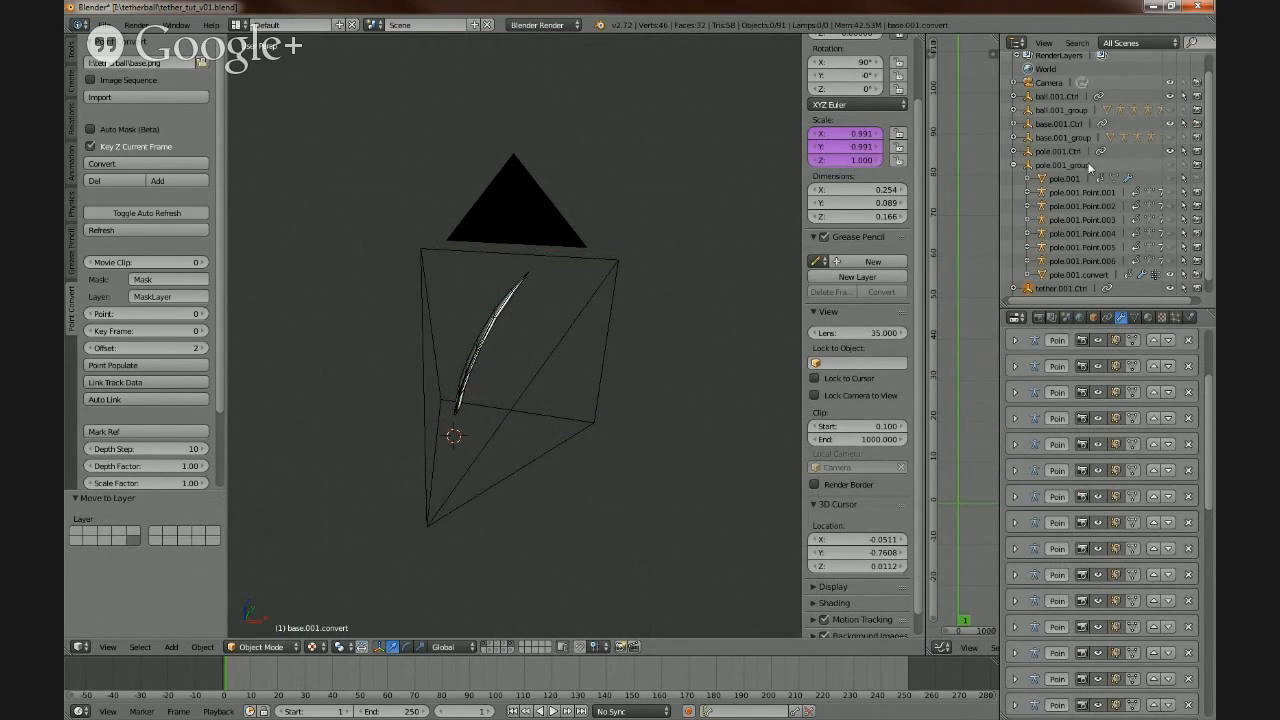
- Collapse the pole.001_group hierarchy, expand tether.001_group, and select the tether mesh tether.001.convert
click(1016, 166)
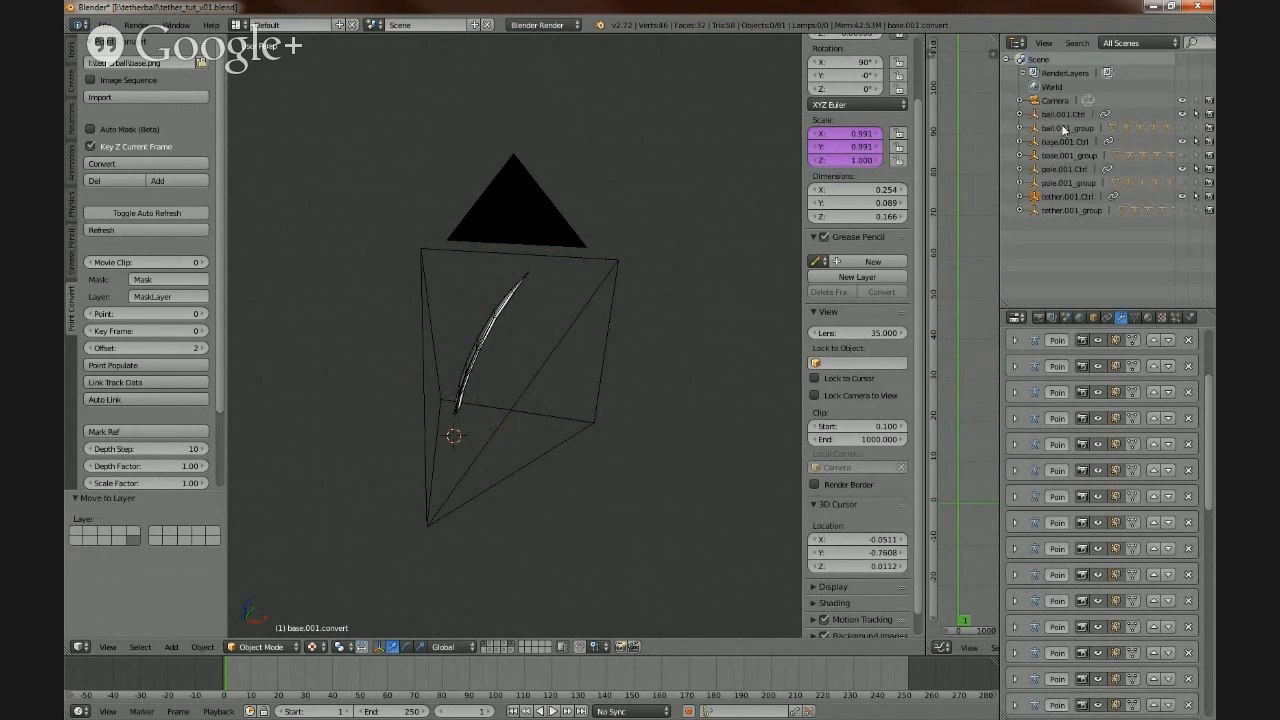
click(1019, 210)
scroll(1078, 208, down, 5)
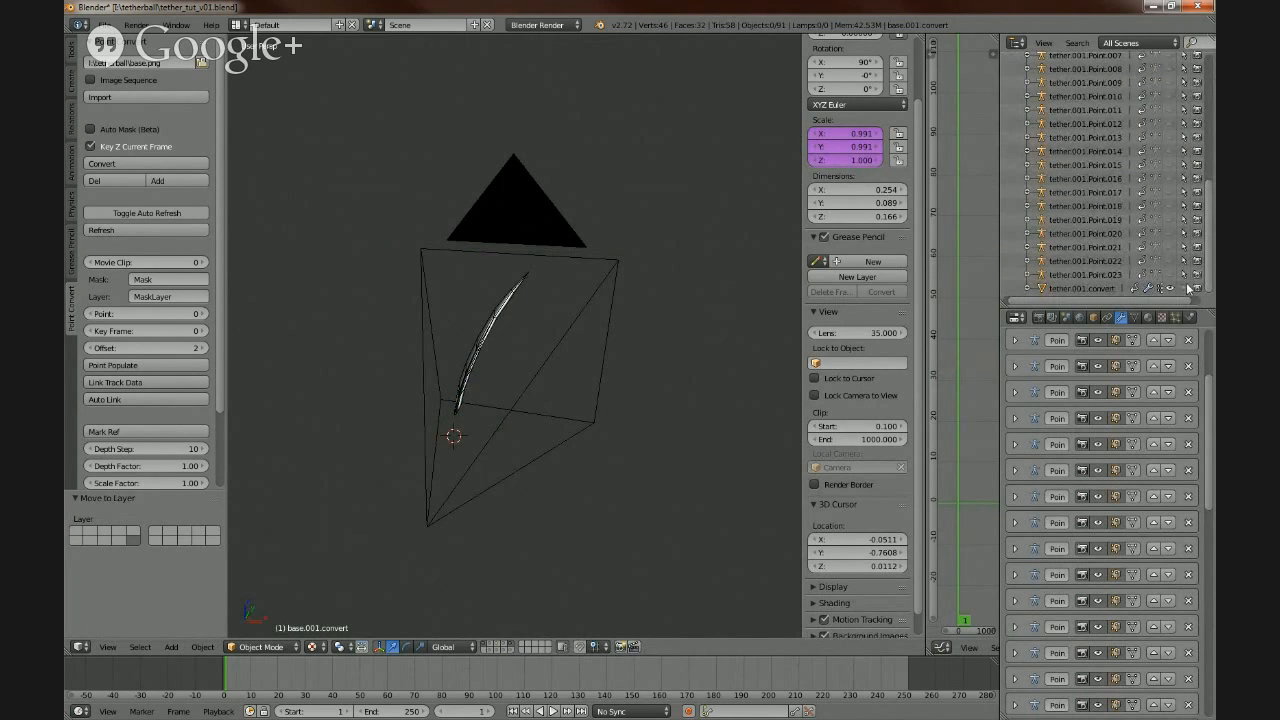
right_click(481, 351)
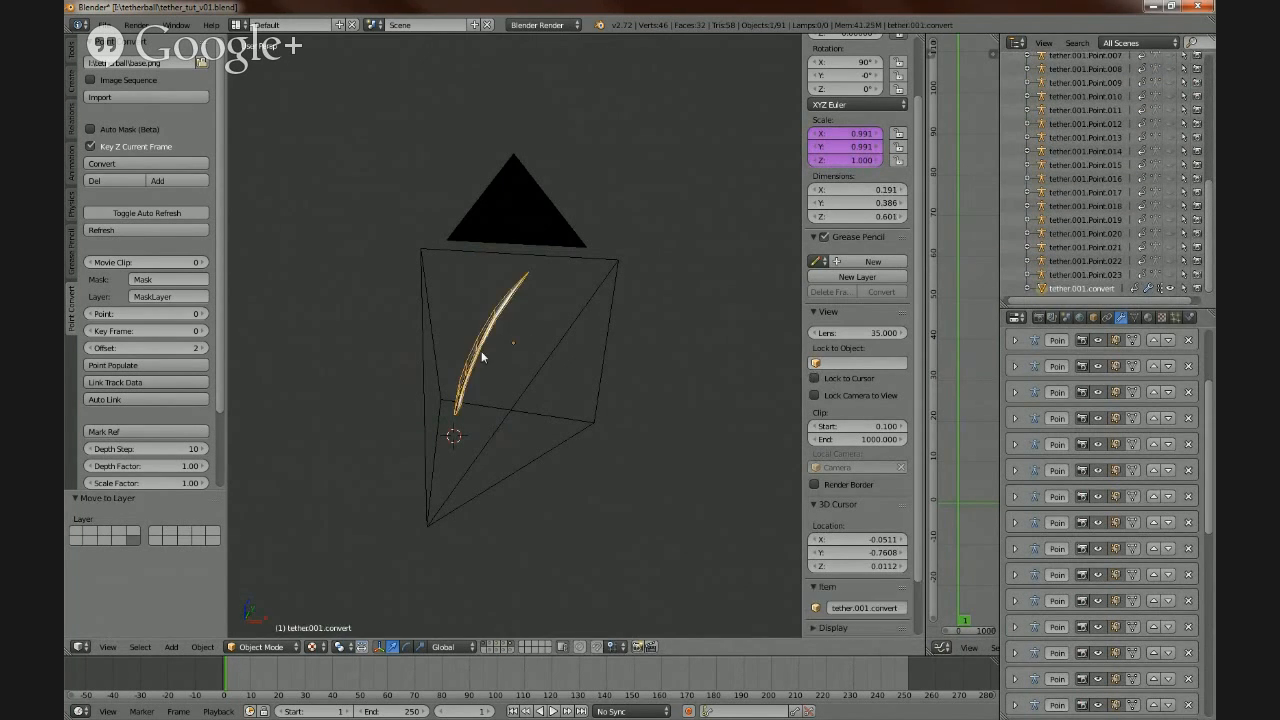
- Subdivide the tether mesh's Multires modifier up to level 5 with Simple subdivision
middle_drag(496, 381, 996, 477)
scroll(527, 335, up, 4)
scroll(1115, 476, down, 10)
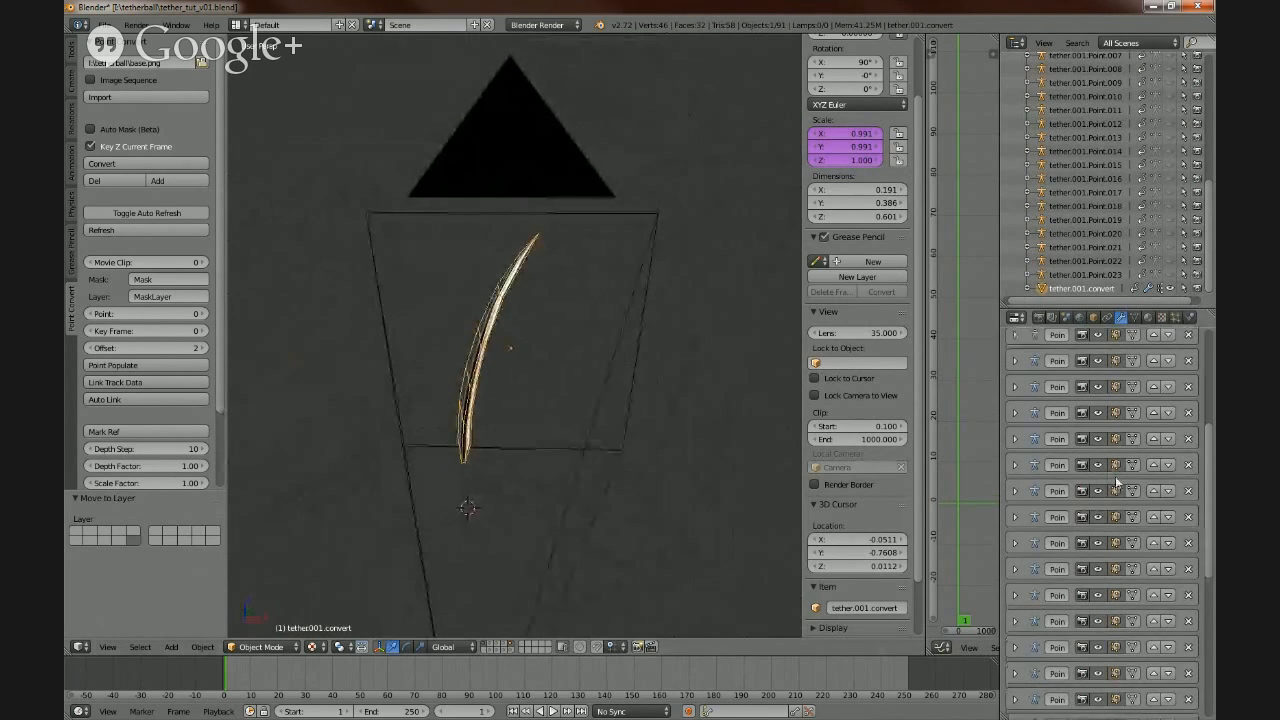
scroll(1130, 500, down, 1)
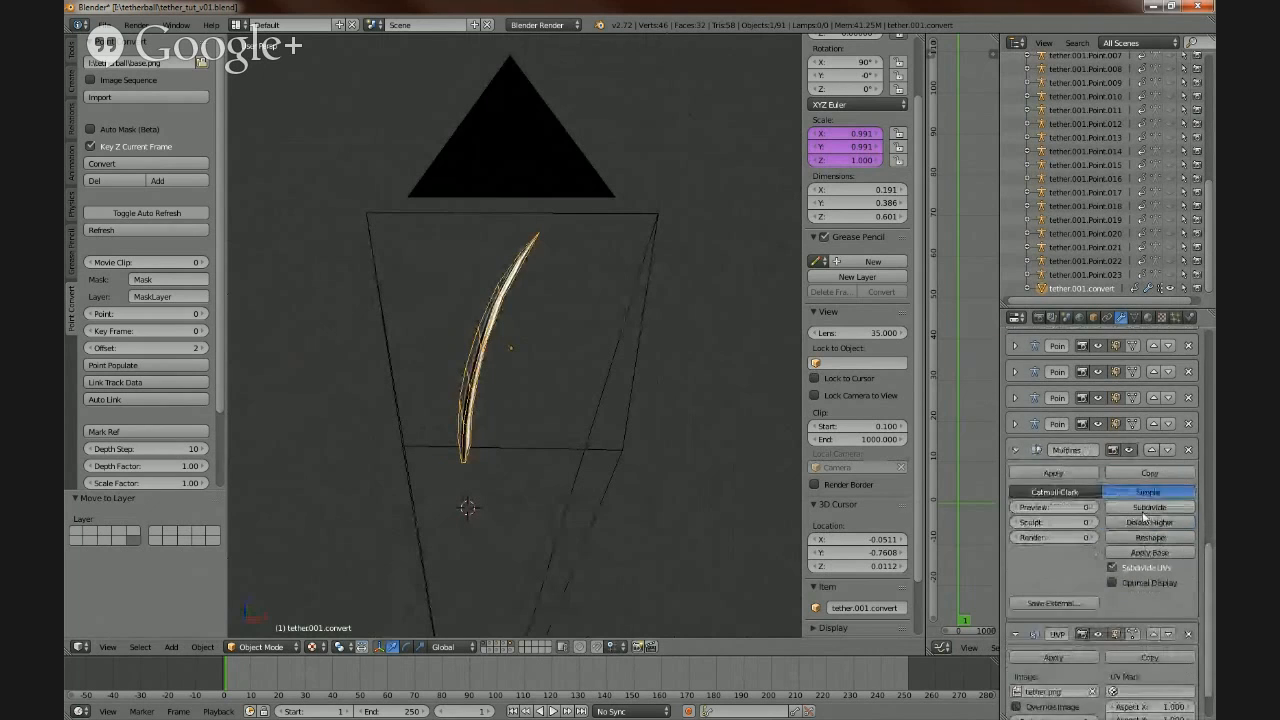
click(1147, 508)
click(1147, 508)
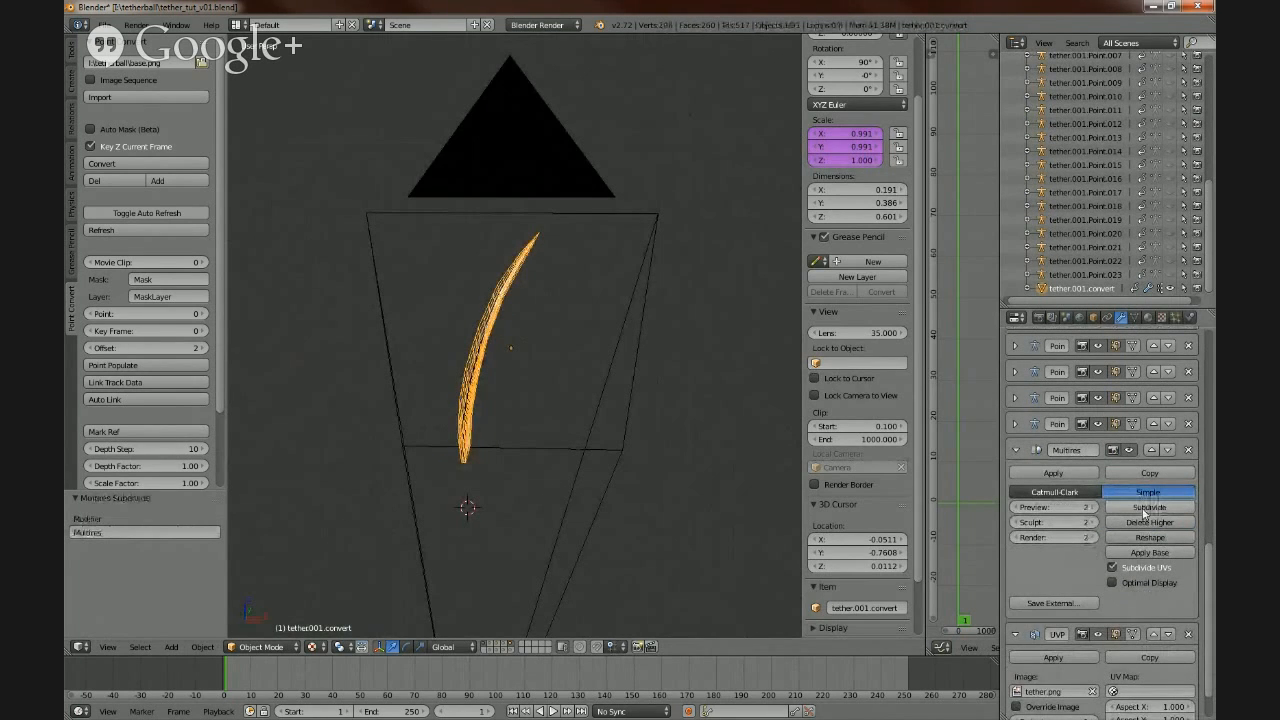
click(1147, 508)
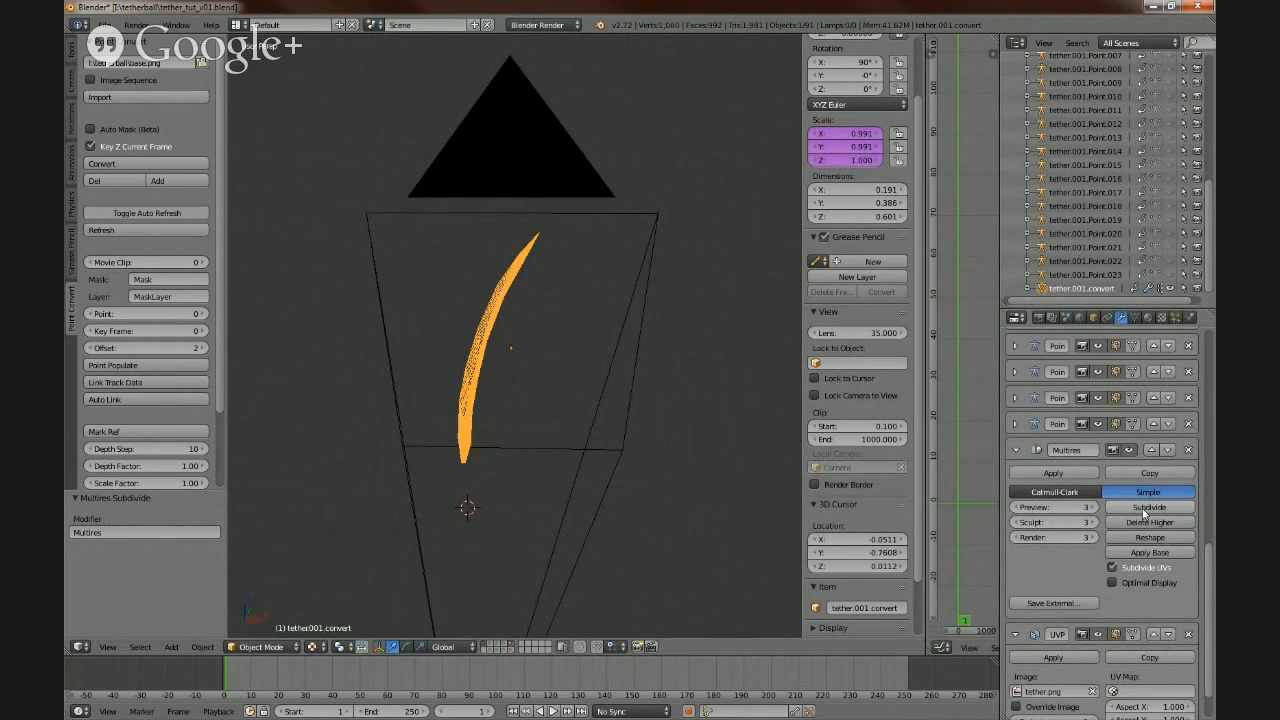
click(1147, 508)
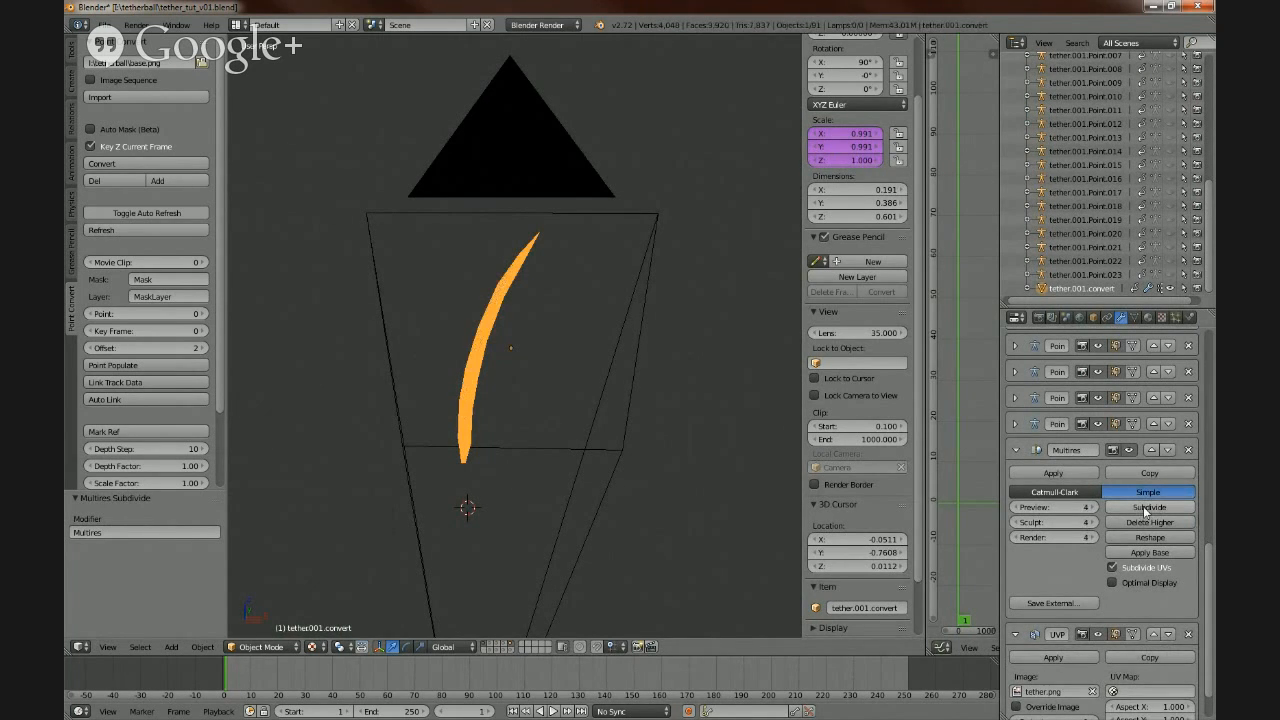
click(1140, 508)
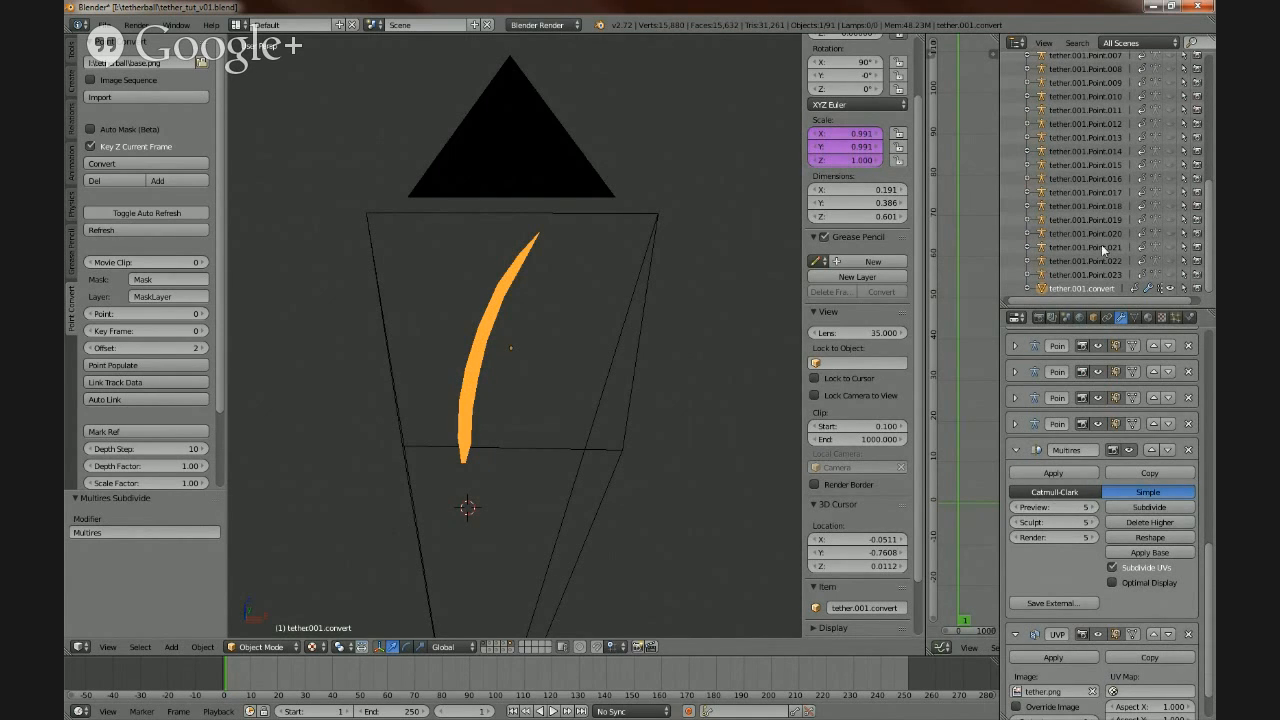
- Turn off the Wire and Draw All Edges display options for the tether mesh
click(1096, 318)
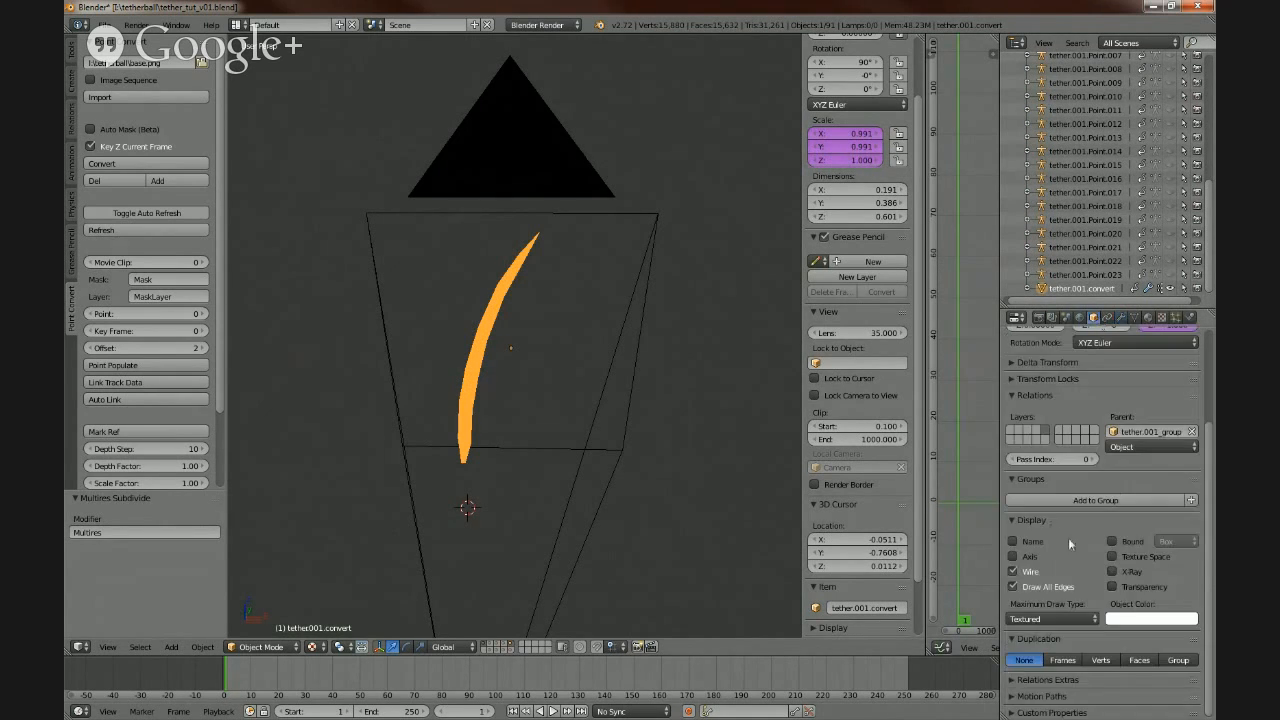
click(1032, 575)
click(1034, 587)
- Switch the tether's Multires modifier to Catmull-Clark and set its Preview level to 2
click(1122, 318)
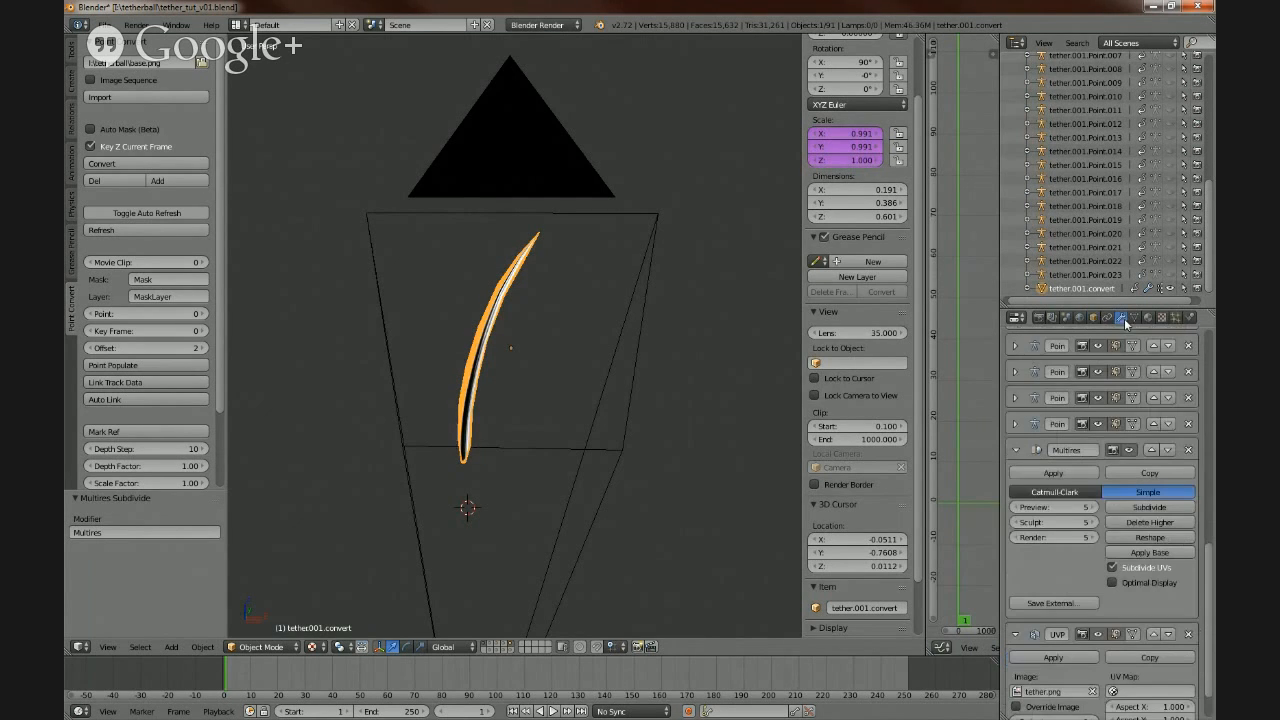
click(1066, 493)
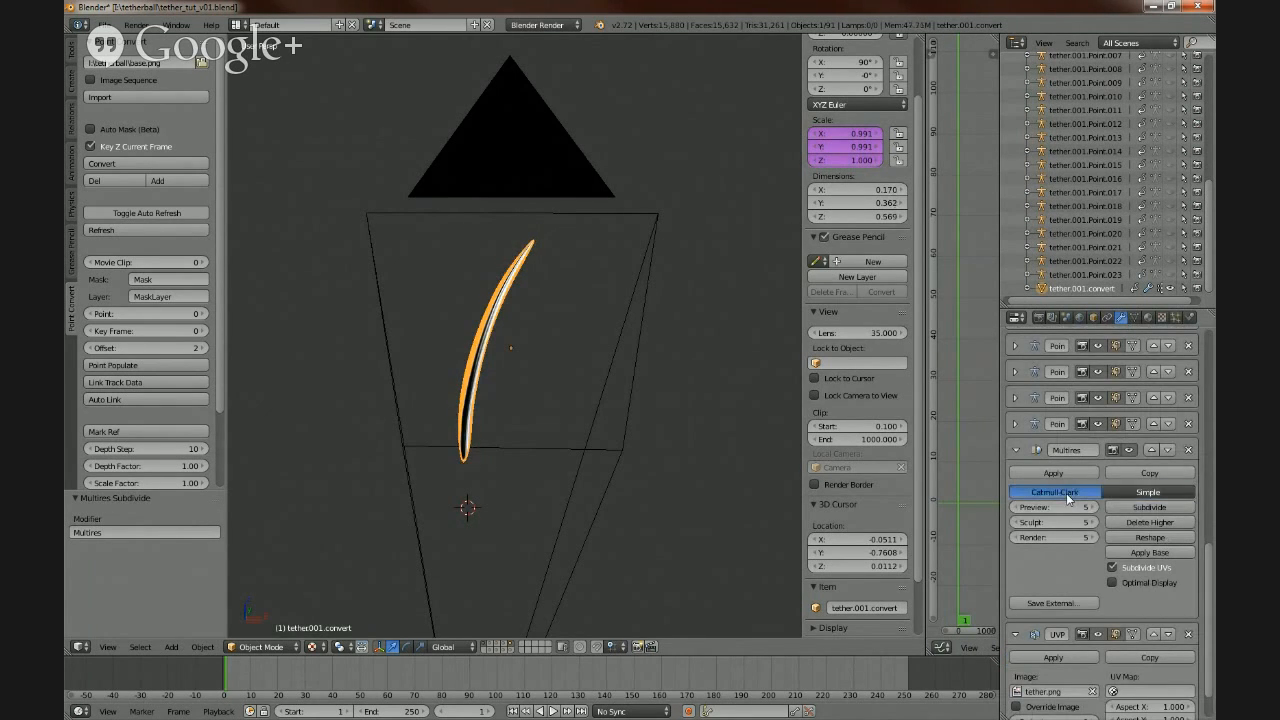
middle_drag(760, 480, 654, 466)
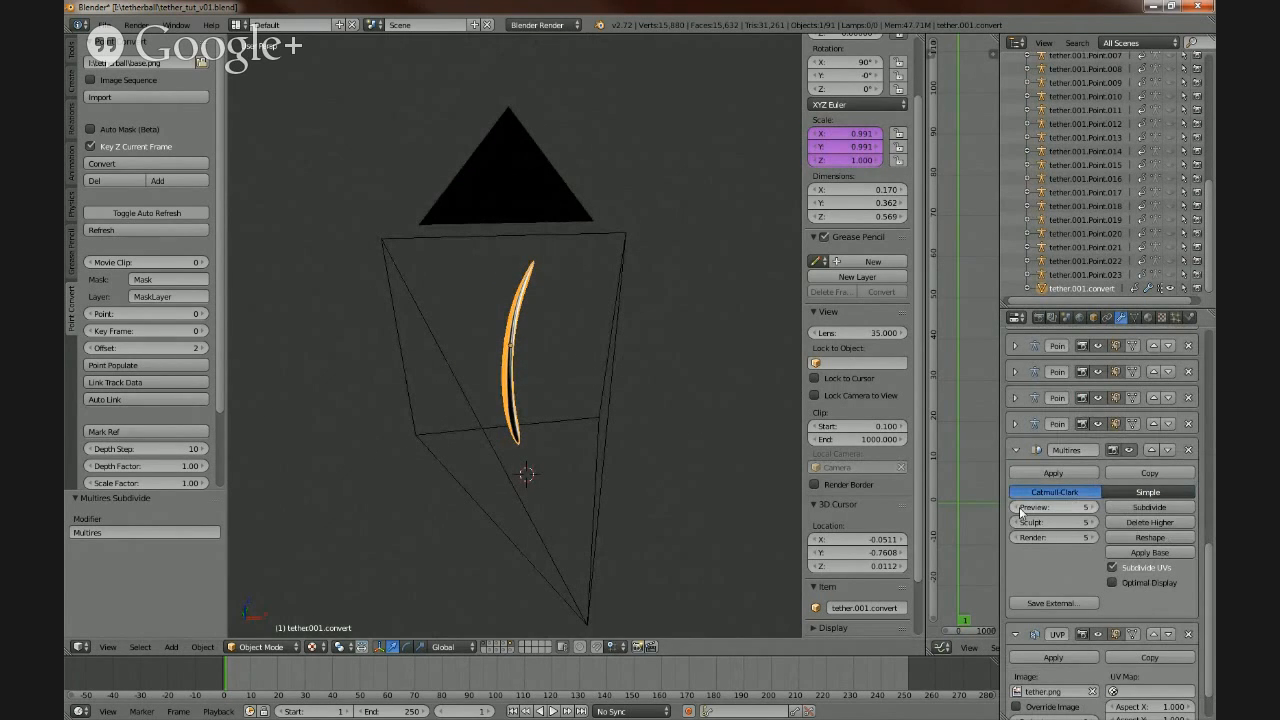
click(1018, 508)
click(1019, 509)
click(1019, 509)
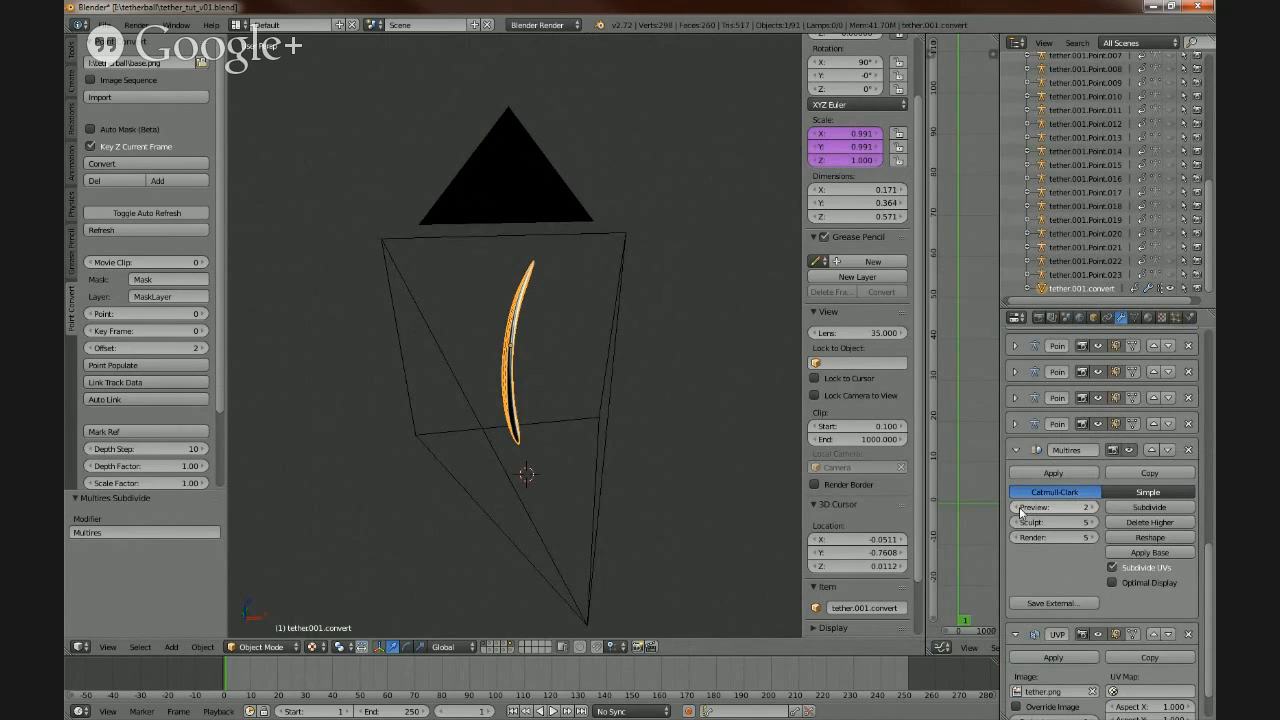
- Deselect the tether, show the layer with the ball, pole and base alongside it, and view the assembled scene through the camera
key(a)
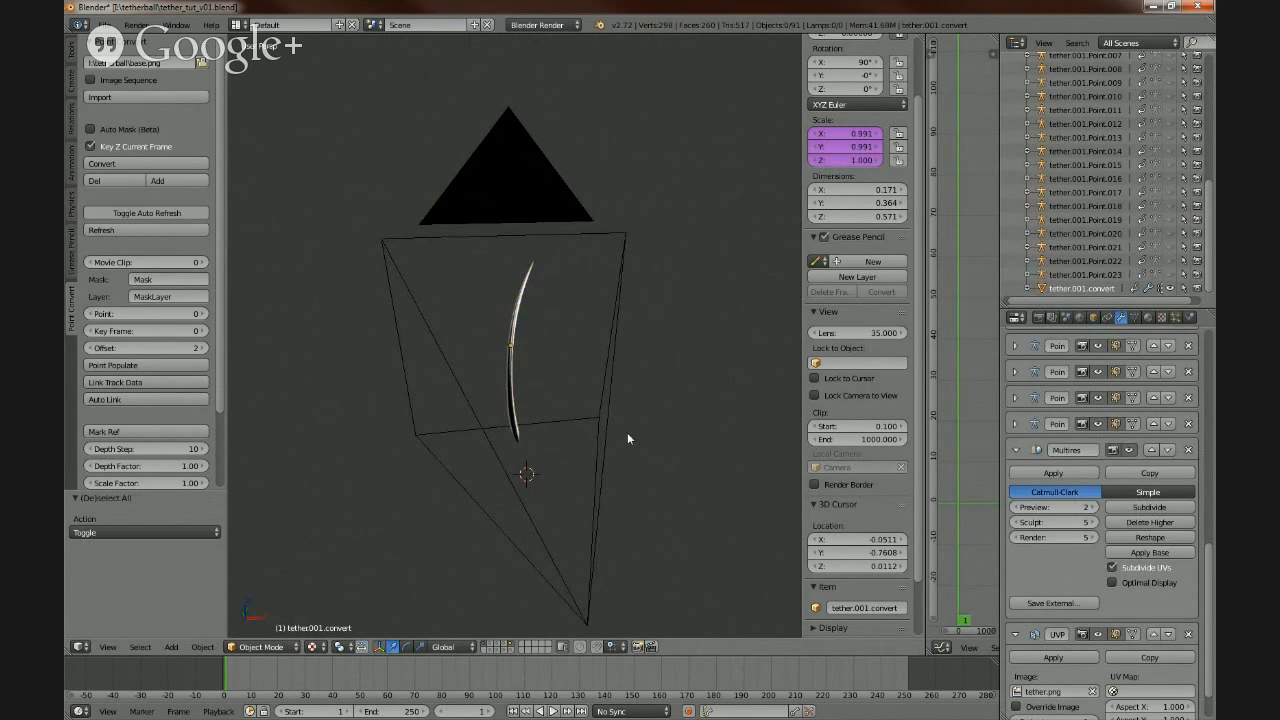
mouse_move(627, 432)
middle_down()
mouse_move(588, 446)
mouse_move(630, 414)
middle_up()
scroll(630, 414, down, 2)
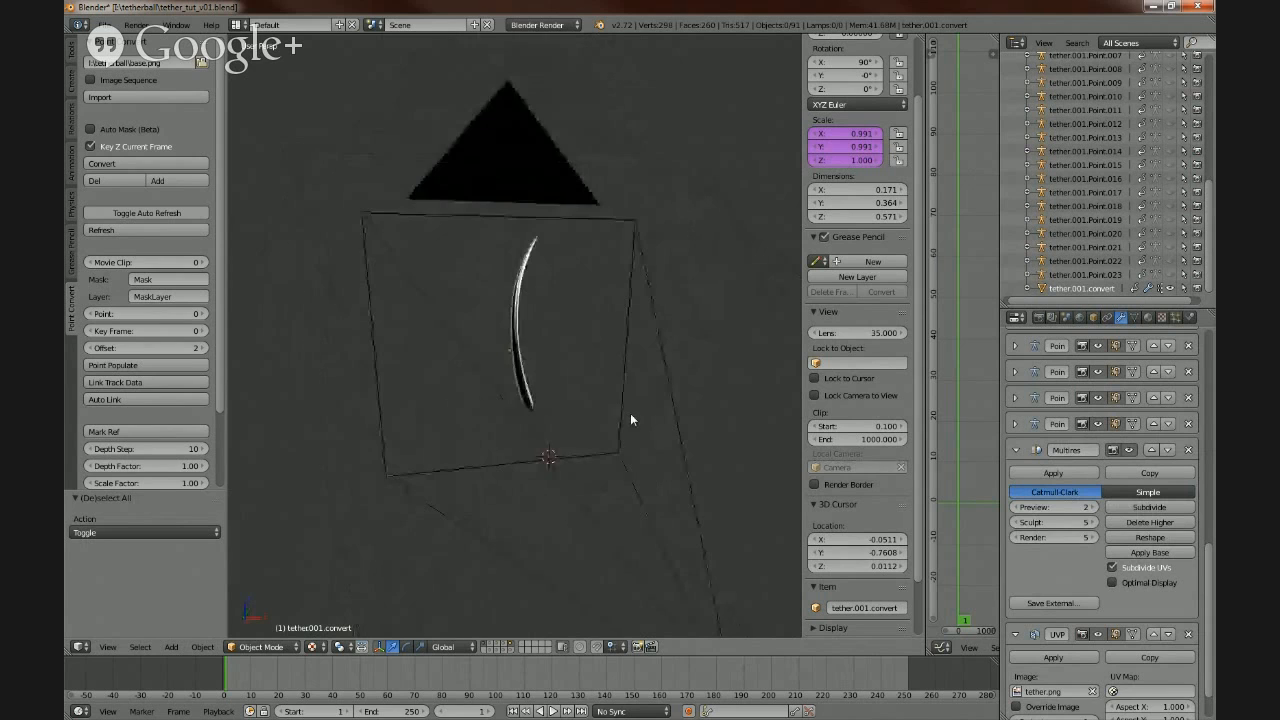
shift+click(500, 649)
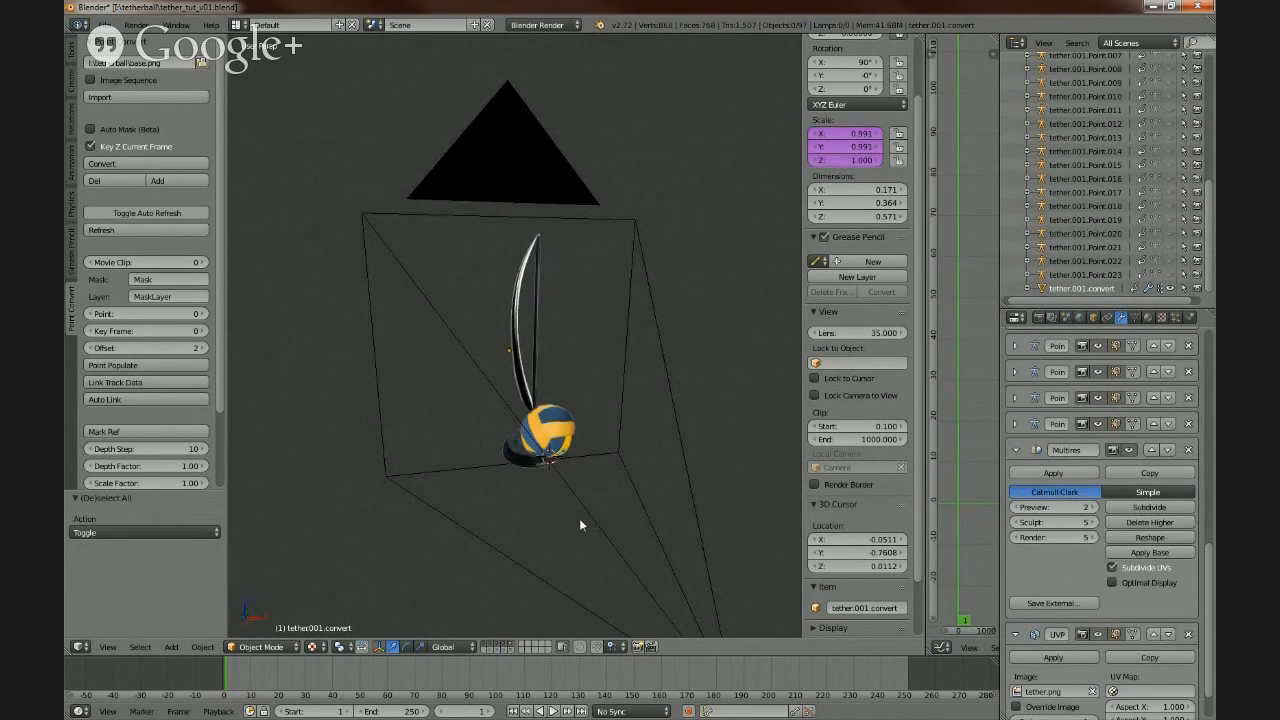
middle_drag(579, 518, 587, 597)
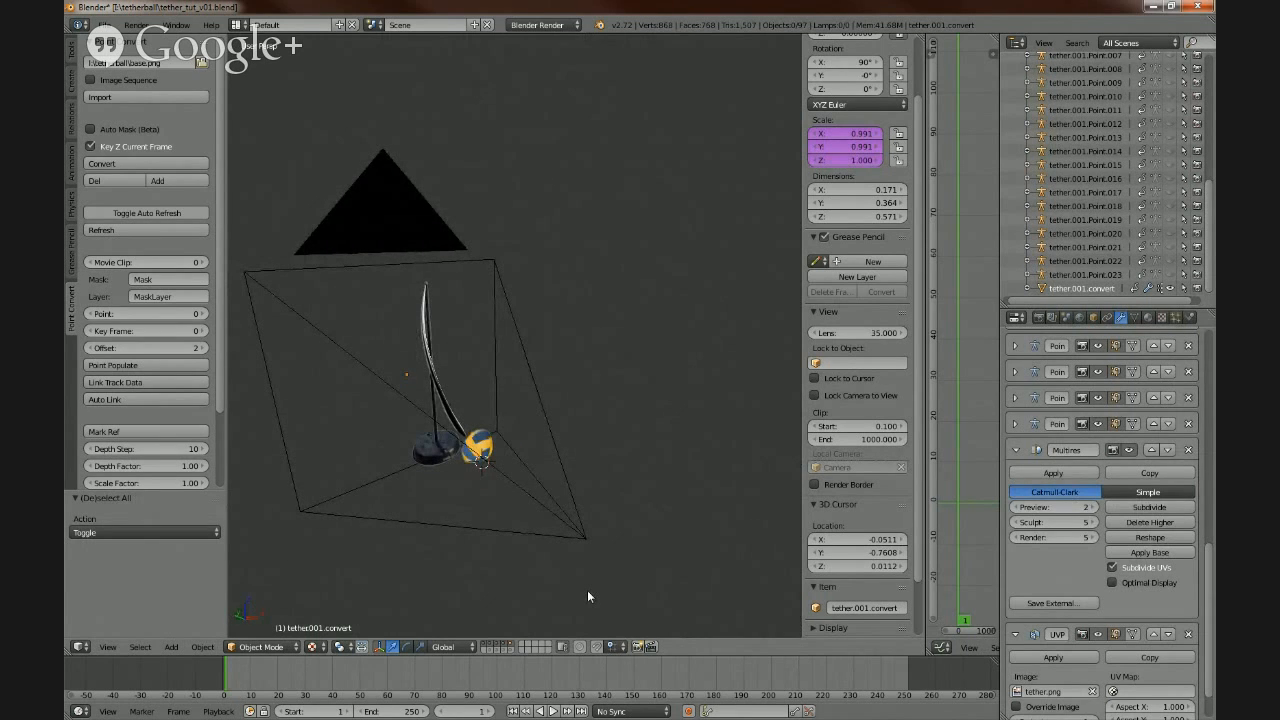
key(KP_0)
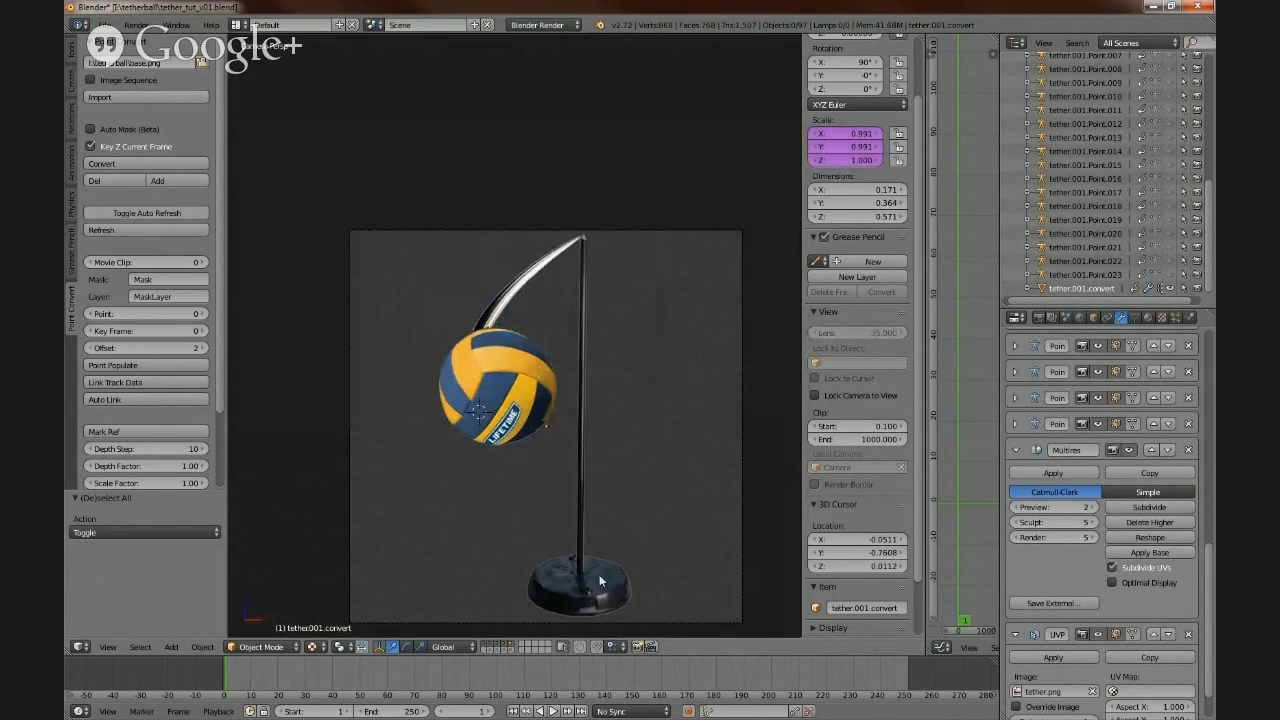
- Examine the assembled tetherball from several angles, checking the depth of the ball, tether, pole and base inside the camera frustum
middle_drag(563, 443, 565, 481)
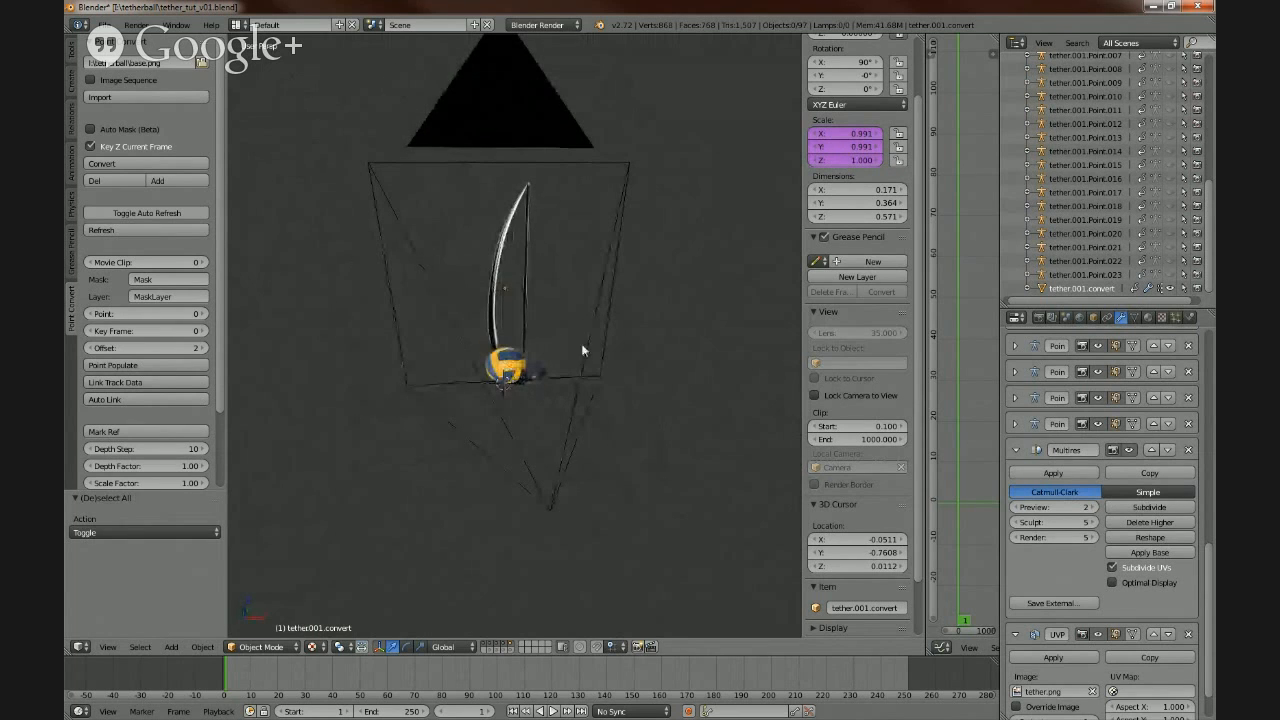
middle_drag(588, 401, 461, 492)
middle_drag(628, 312, 710, 322)
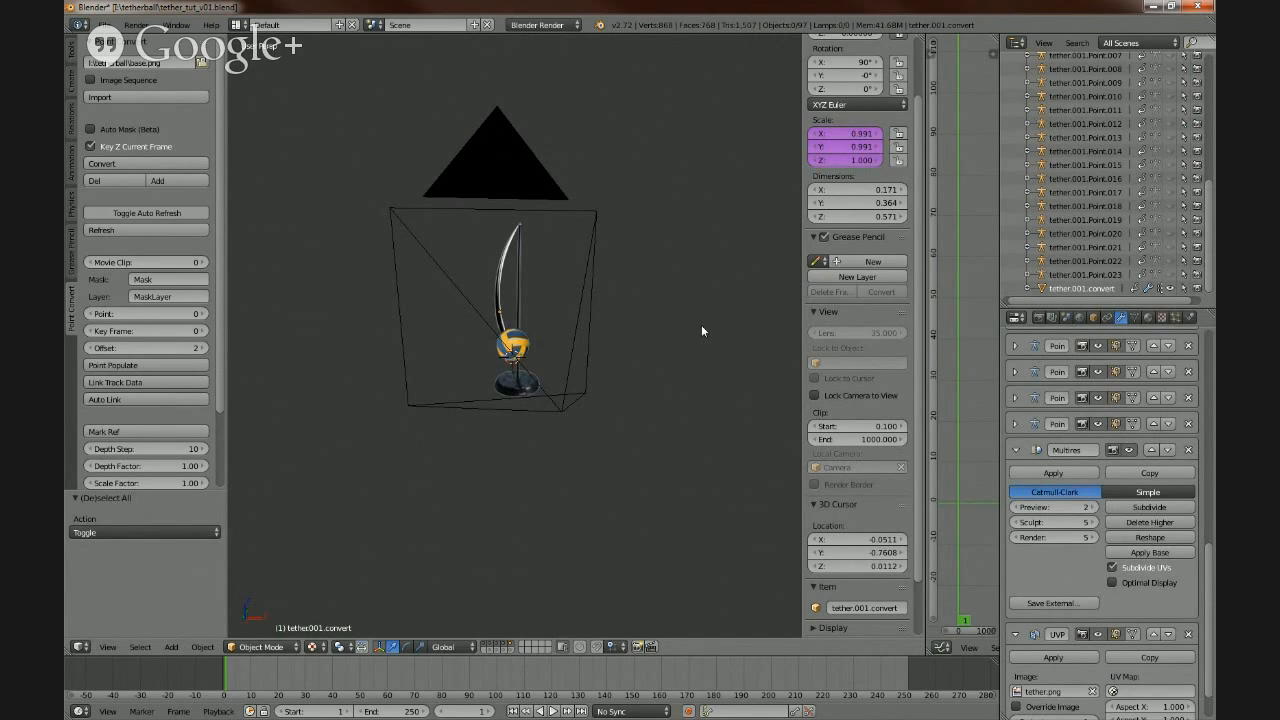
middle_drag(608, 309, 697, 360)
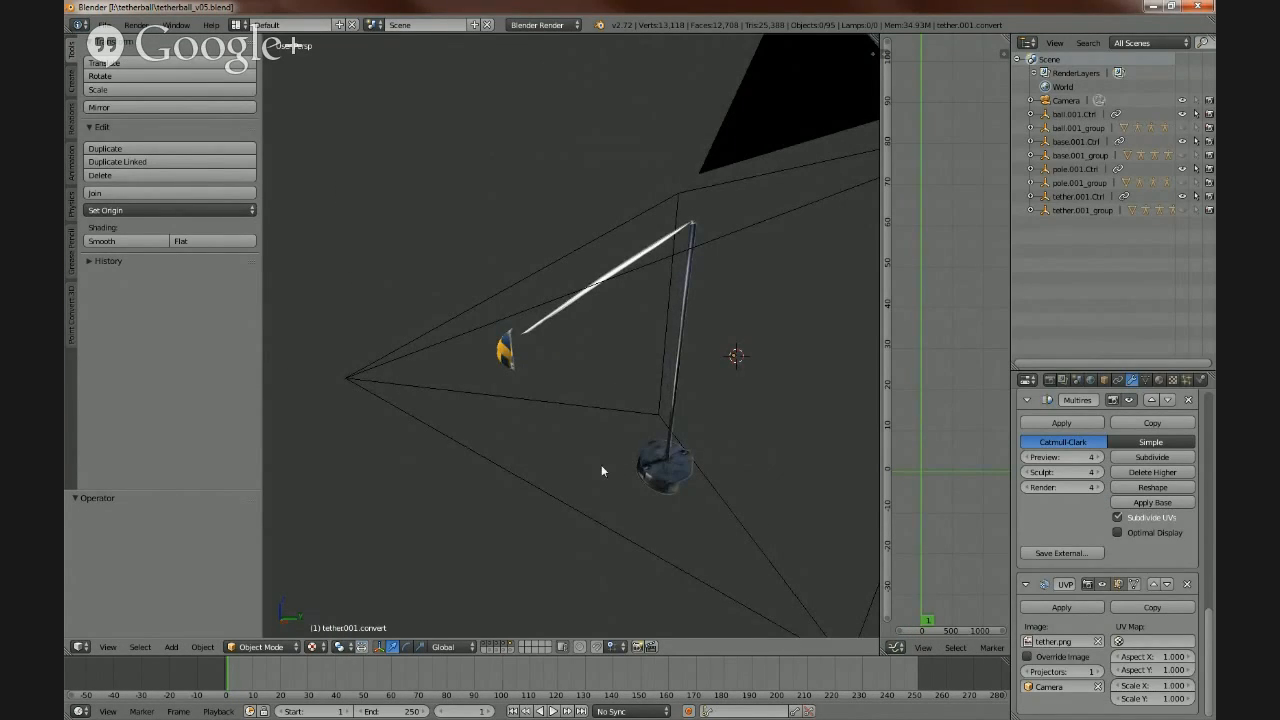
middle_drag(527, 472, 611, 456)
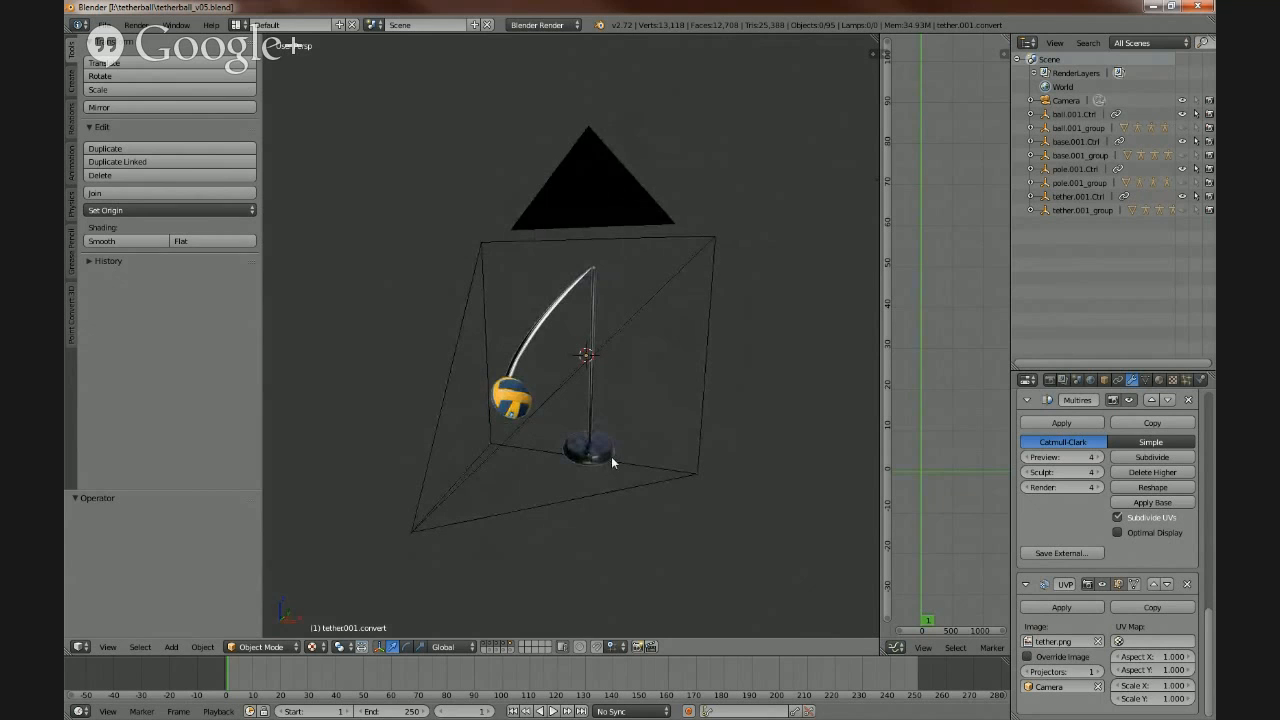
middle_drag(697, 472, 622, 472)
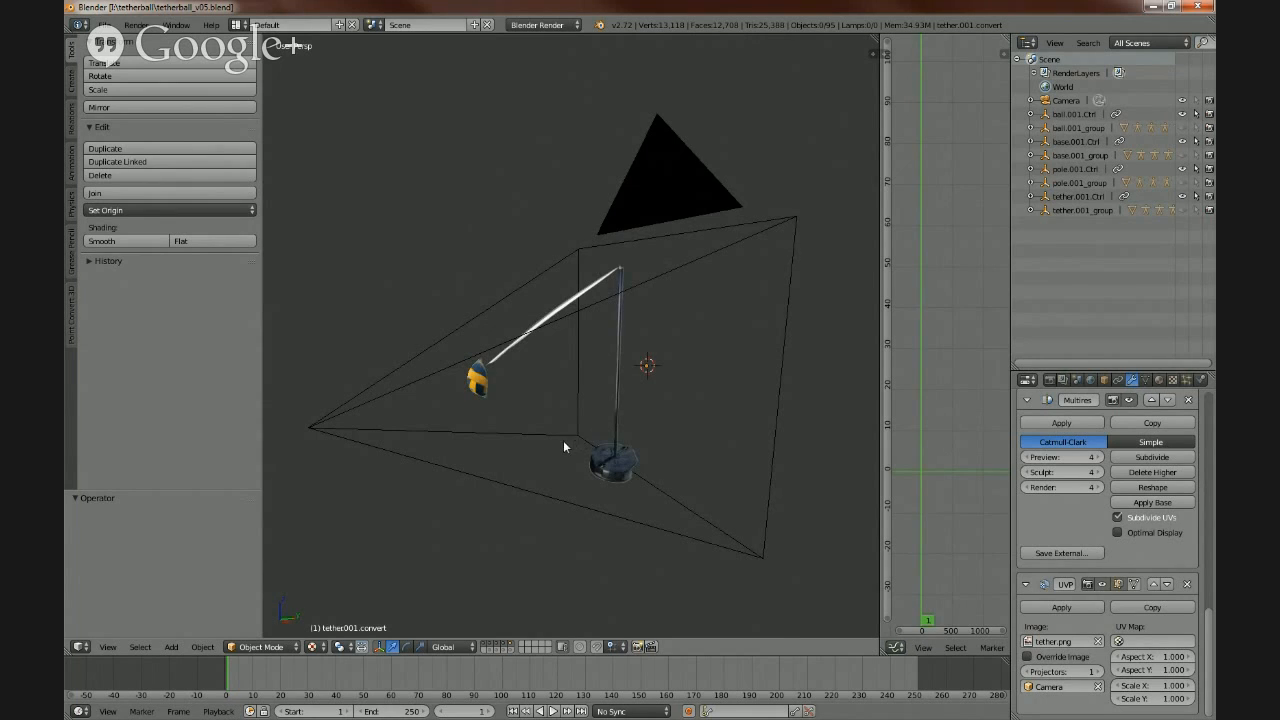
middle_drag(566, 447, 647, 456)
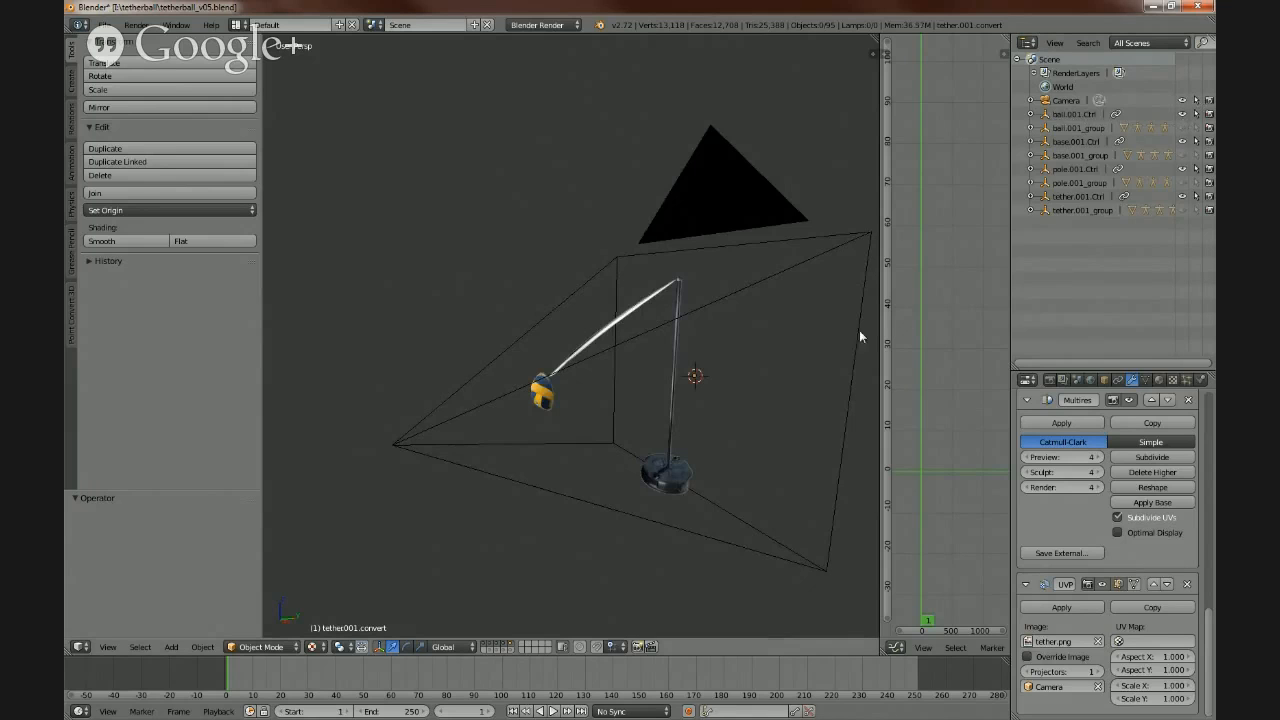
- Duplicate the camera in place and rename the copy 2.5D
right_click(428, 428)
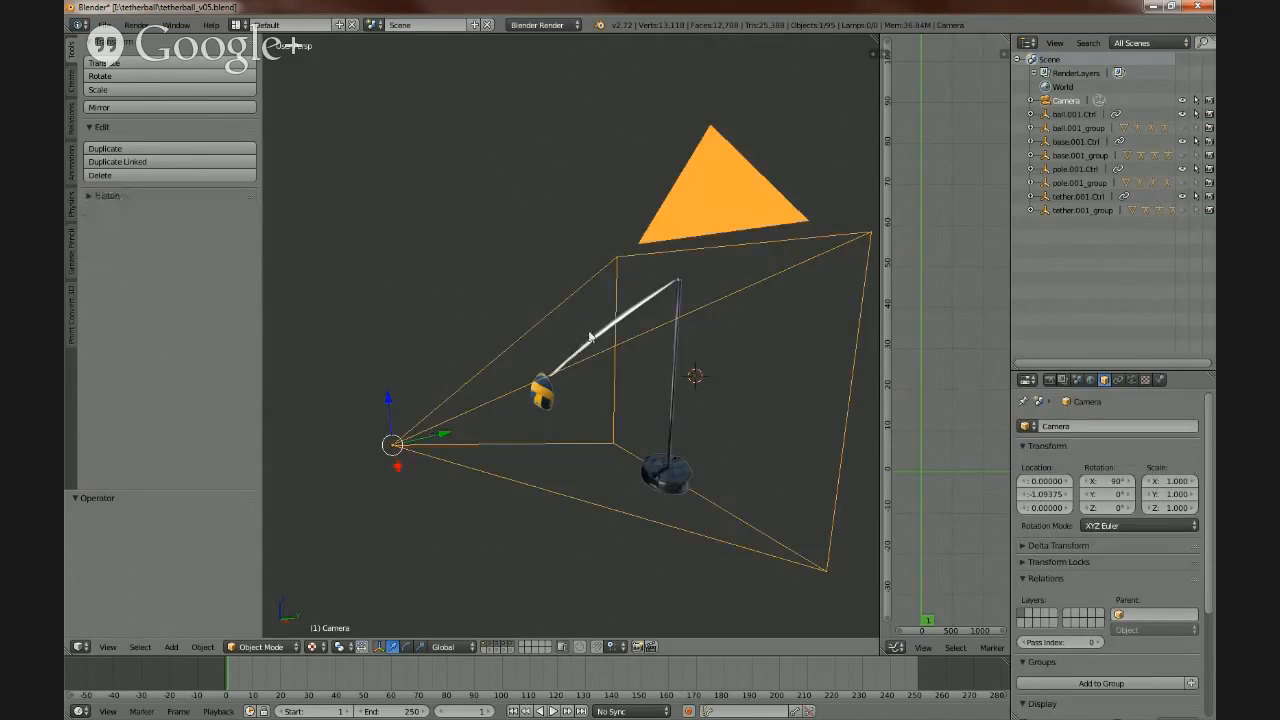
middle_drag(588, 336, 640, 352)
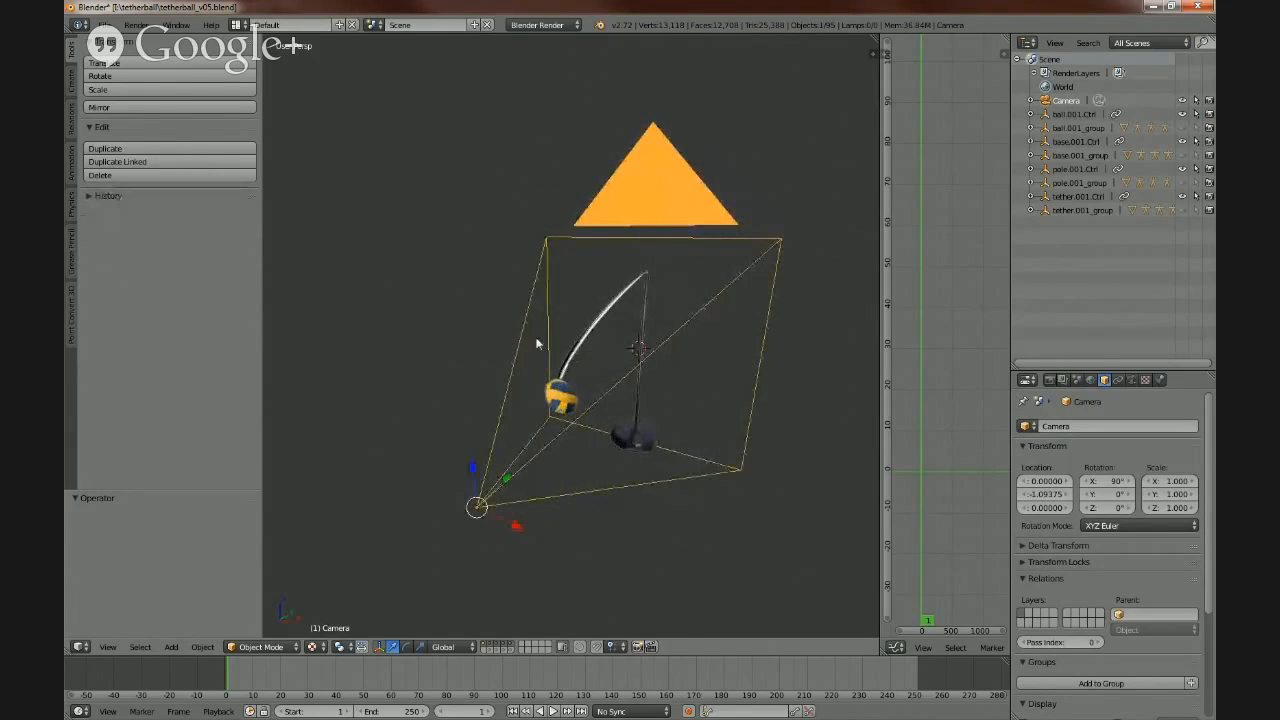
key(shift+d)
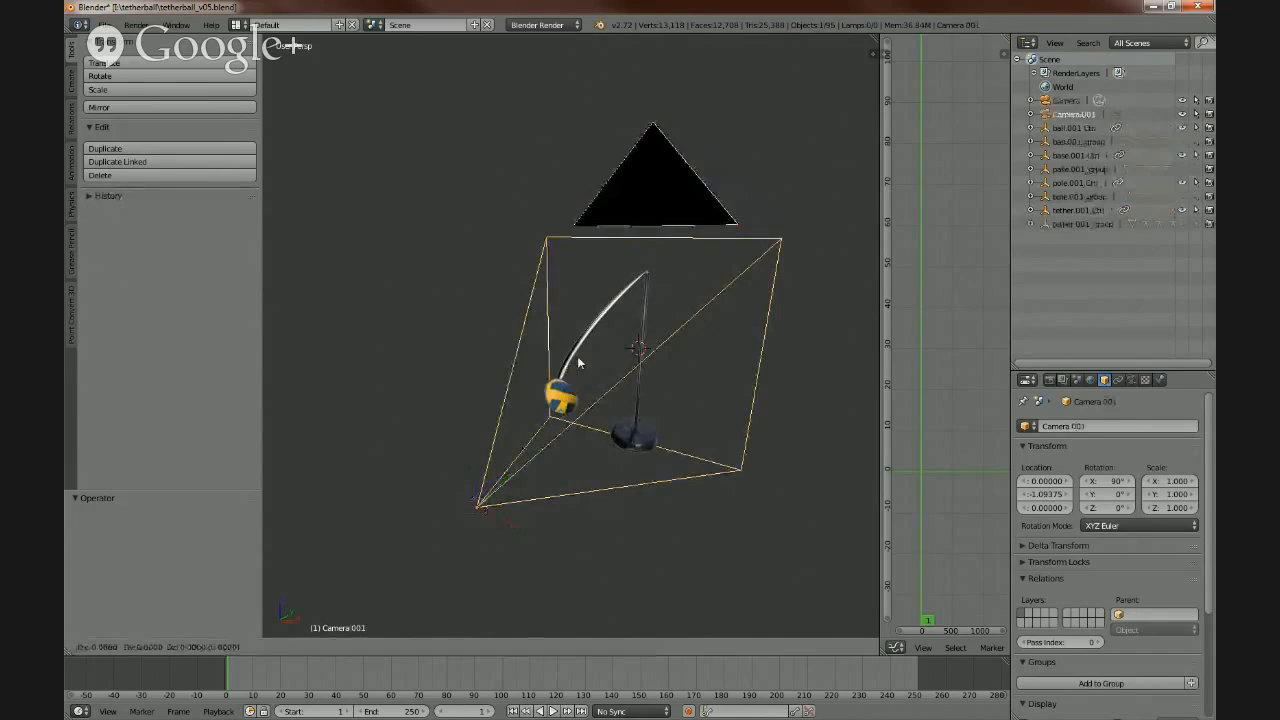
right_click(578, 363)
middle_drag(642, 399, 722, 330)
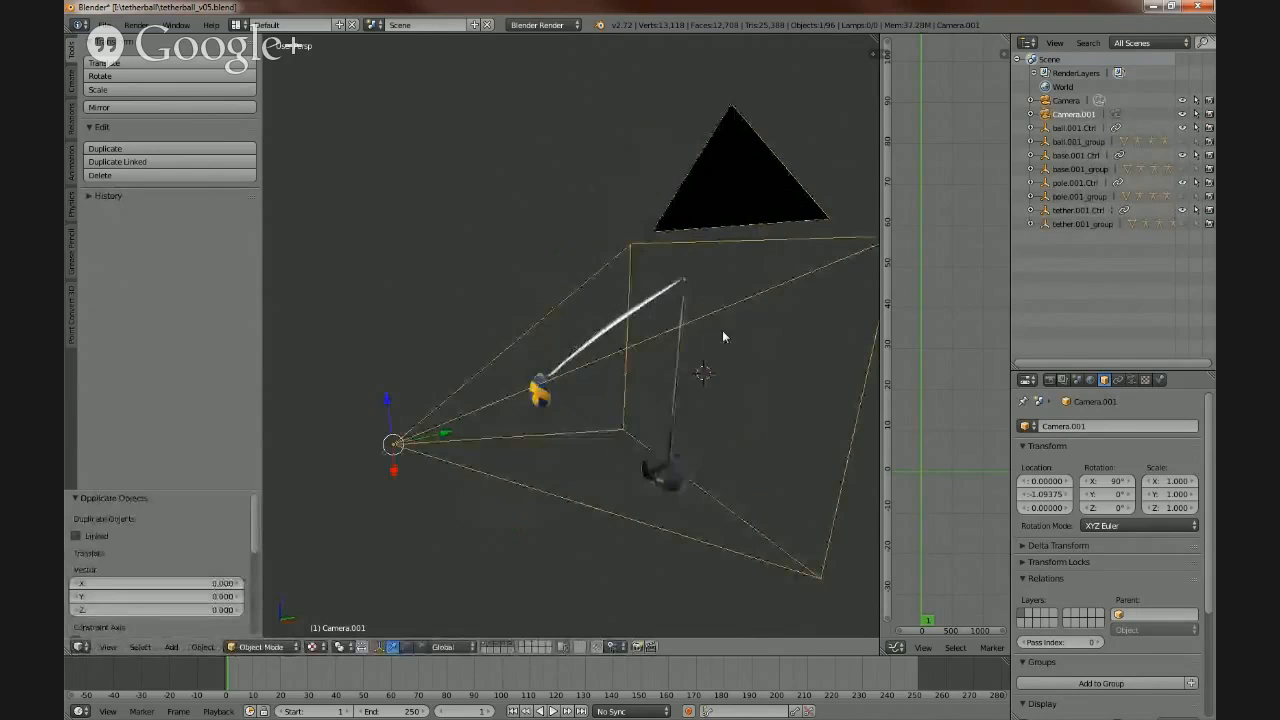
double_click(1075, 114)
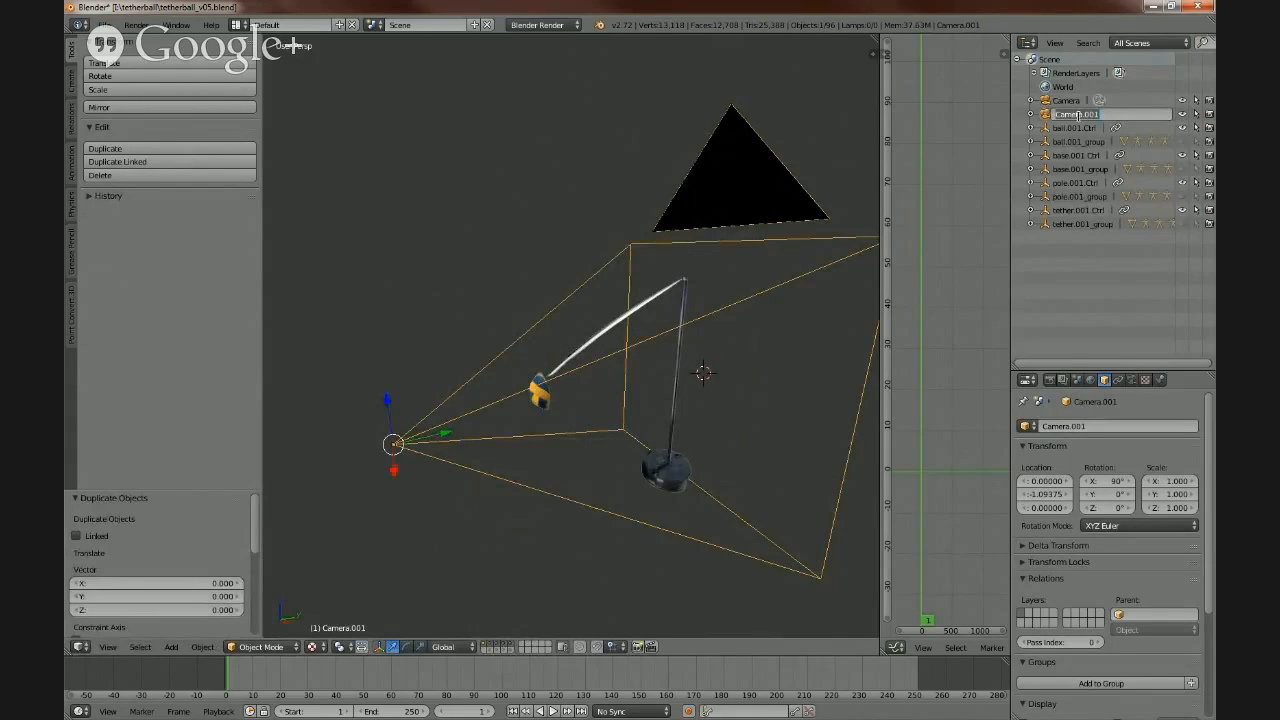
key(BackSpace)
key(Return)
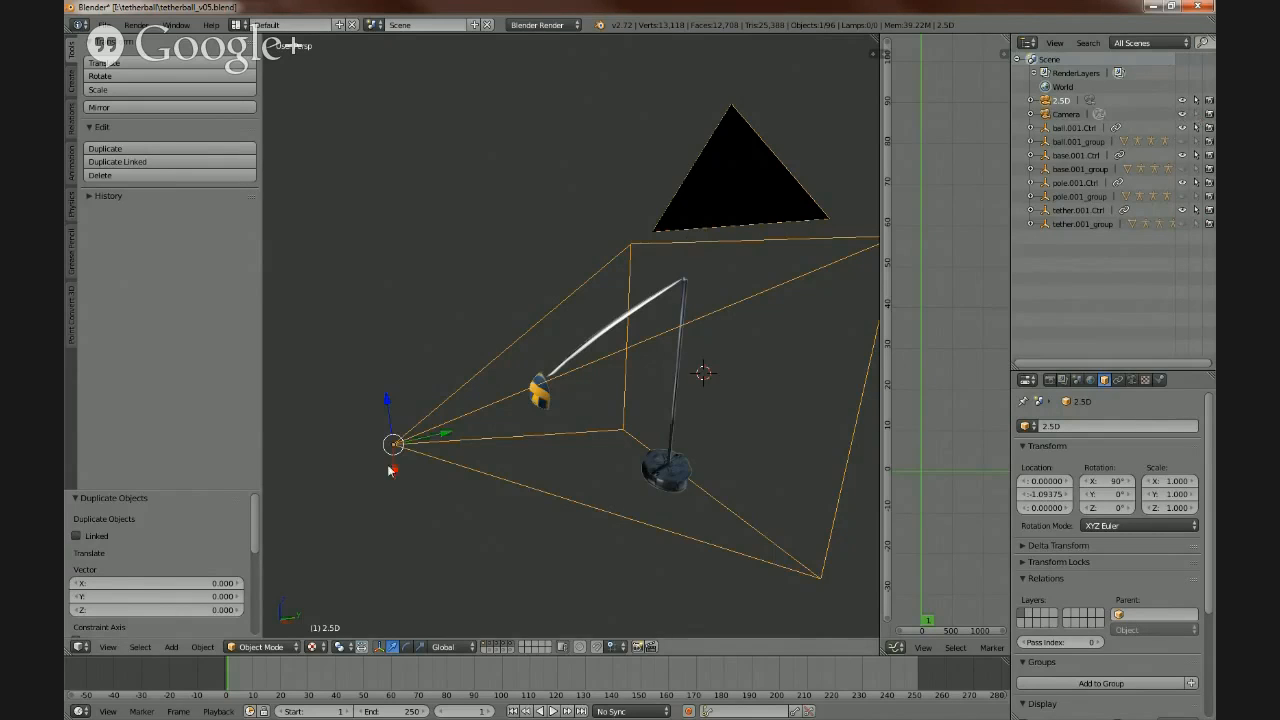
- Set the end frame of the animation range to 100 and centre that range in the timeline
middle_drag(560, 457, 680, 420)
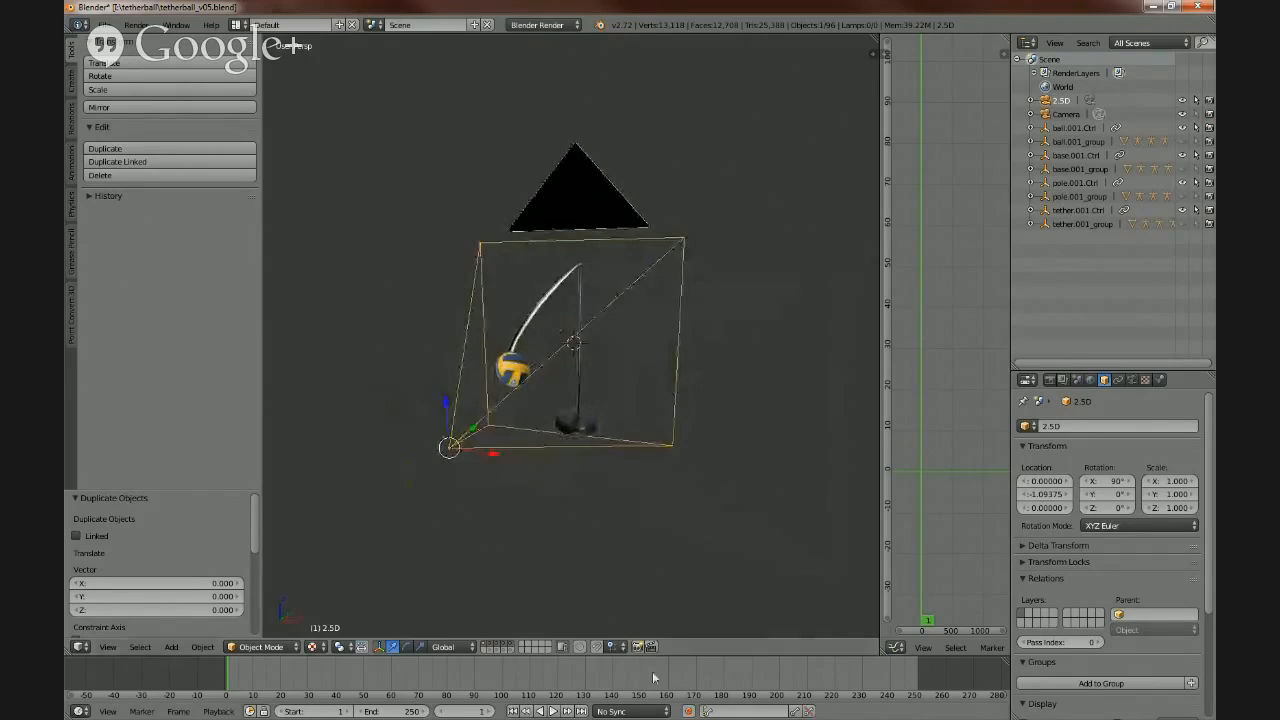
click(398, 711)
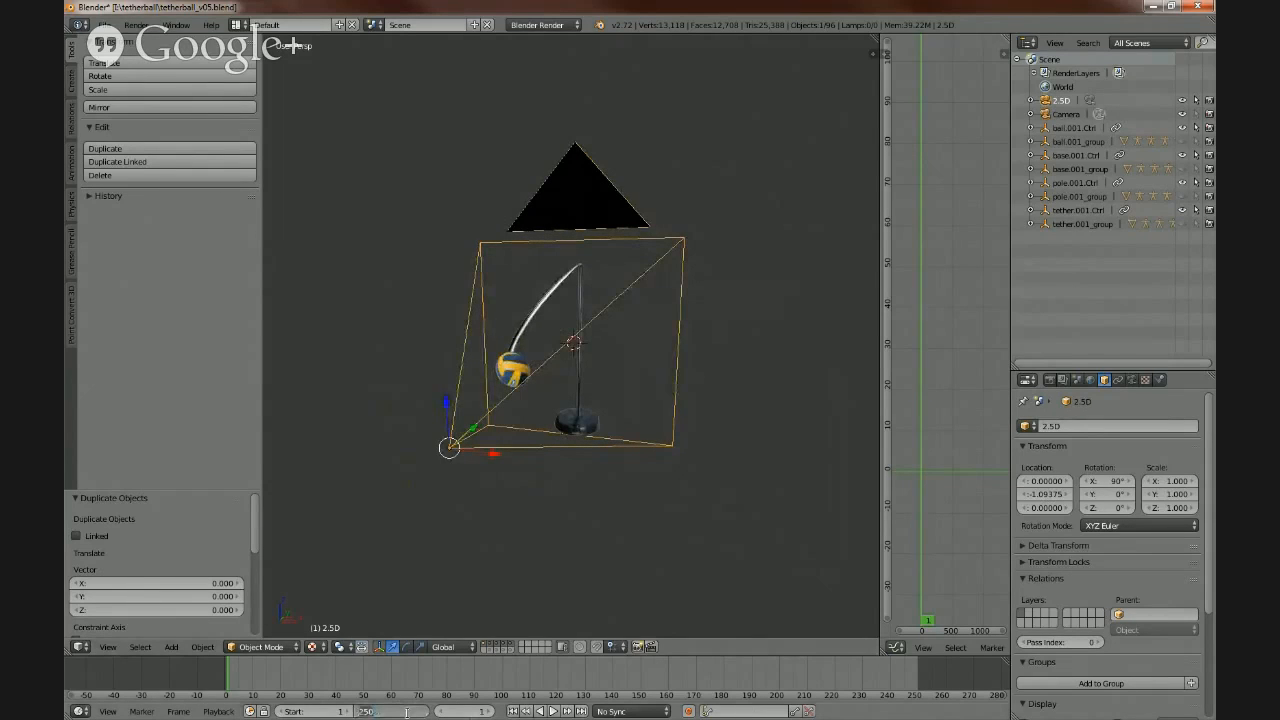
text(100)
key(Return)
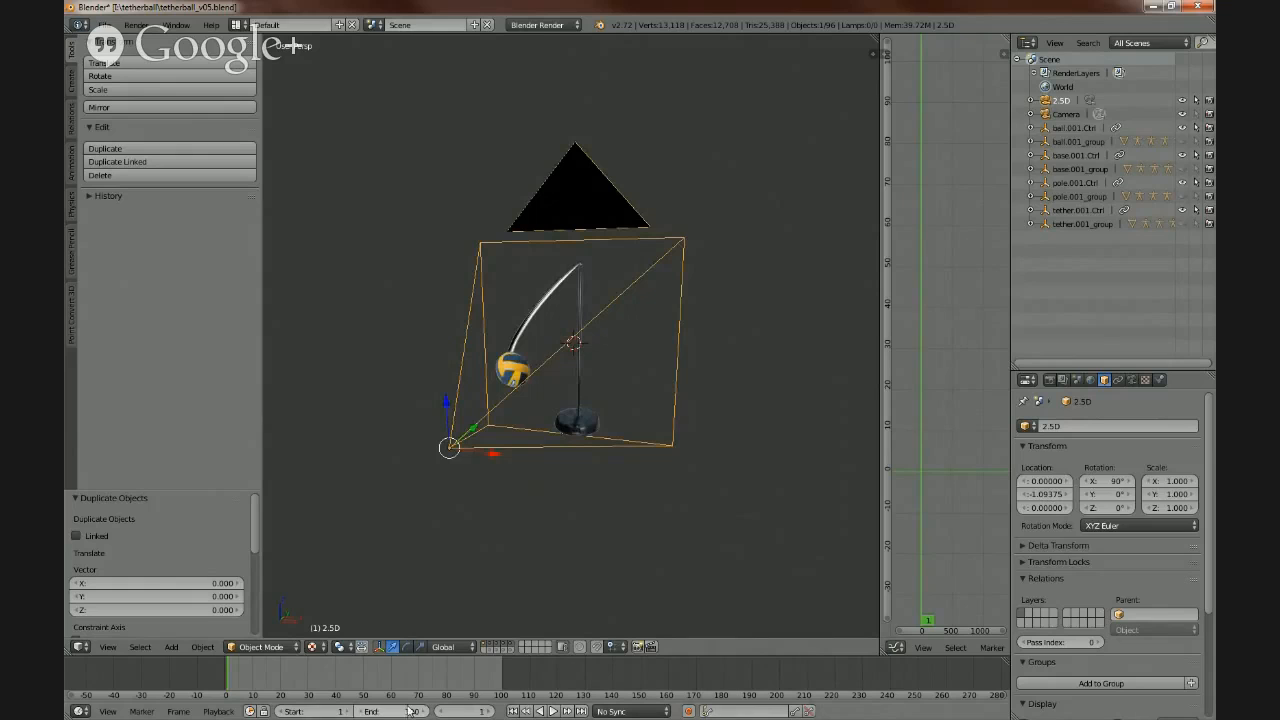
ctrl+scroll(458, 670, left, 5)
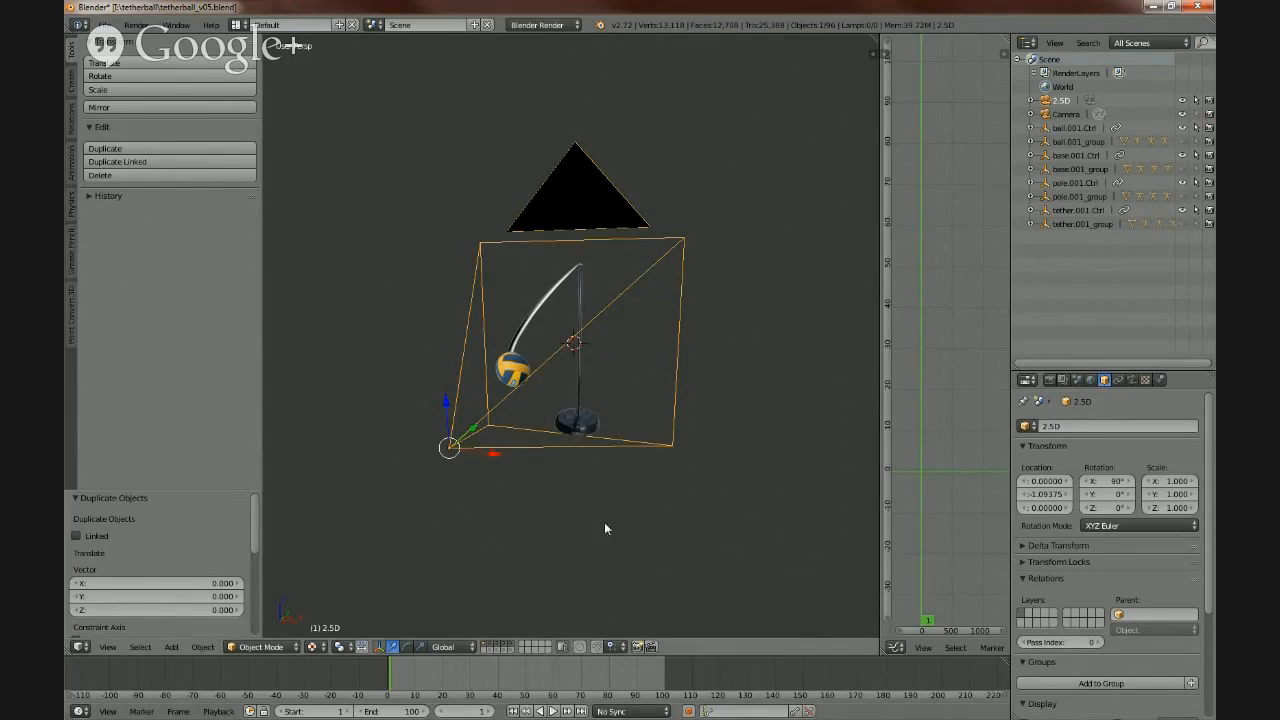
- Go to the last frame, 100, and insert keyframes for the 2.5D camera's location and rotation on all axes
middle_drag(604, 529, 545, 504)
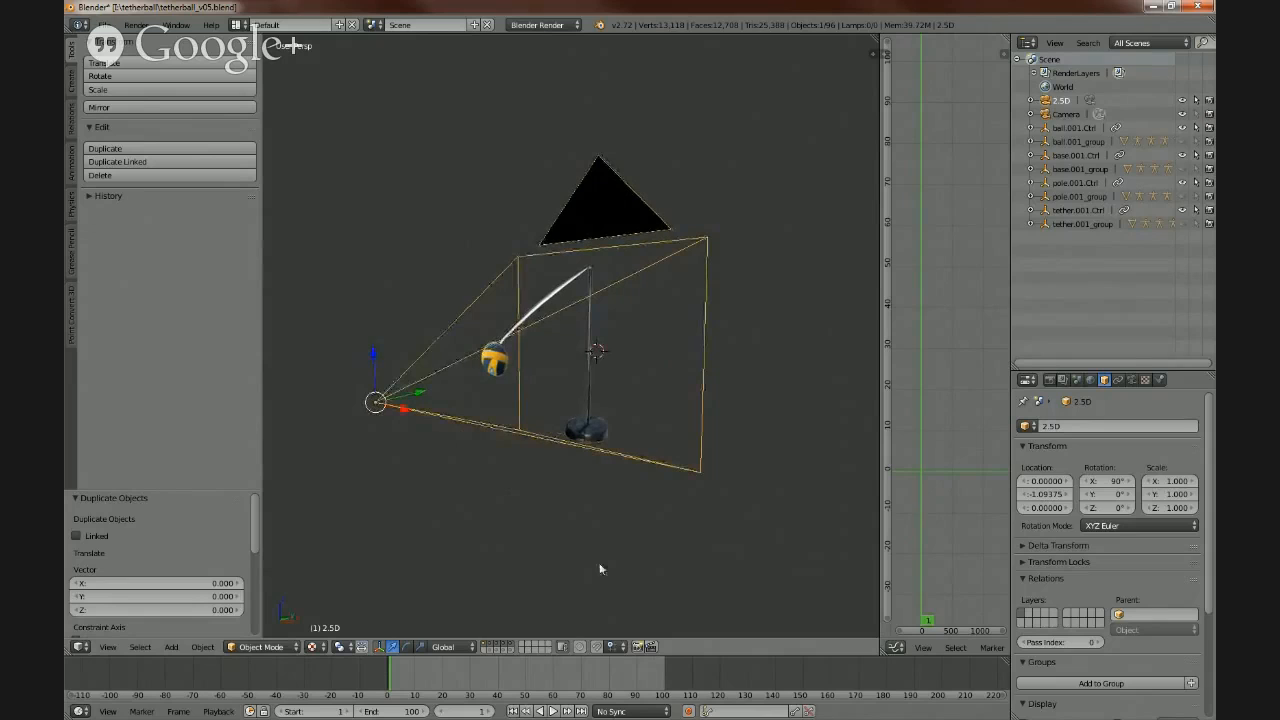
middle_drag(607, 418, 563, 451)
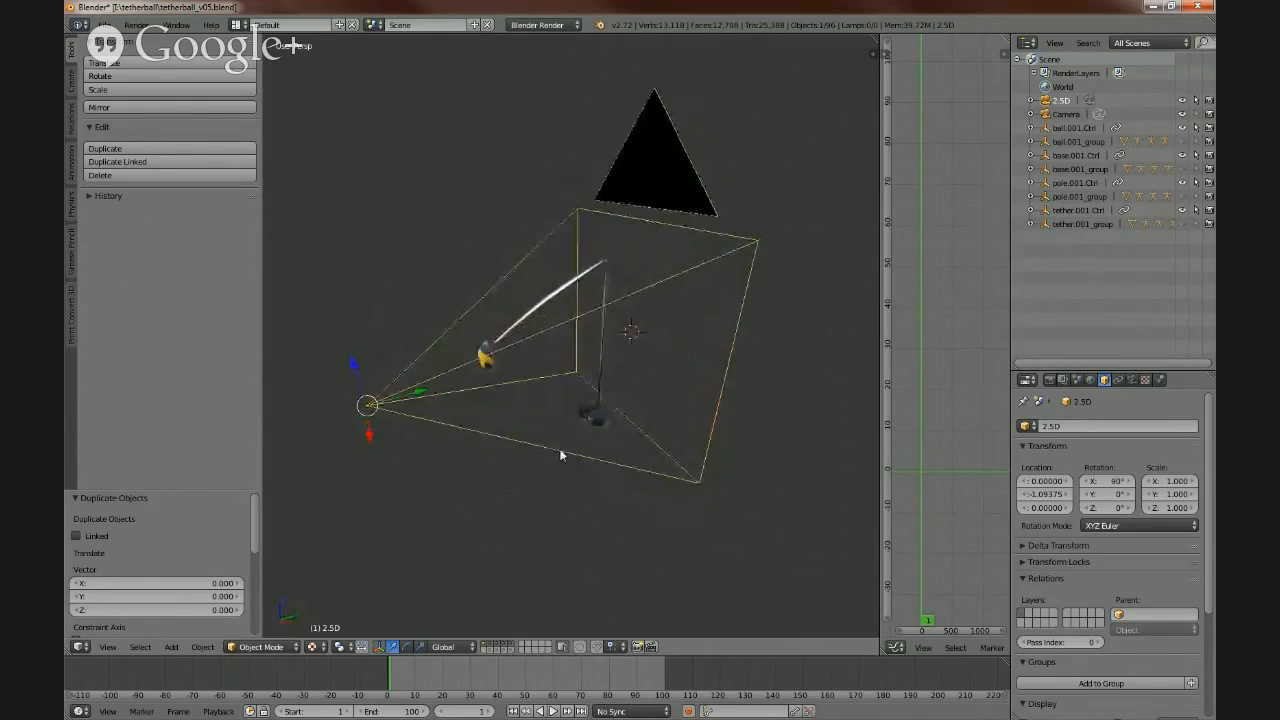
click(580, 711)
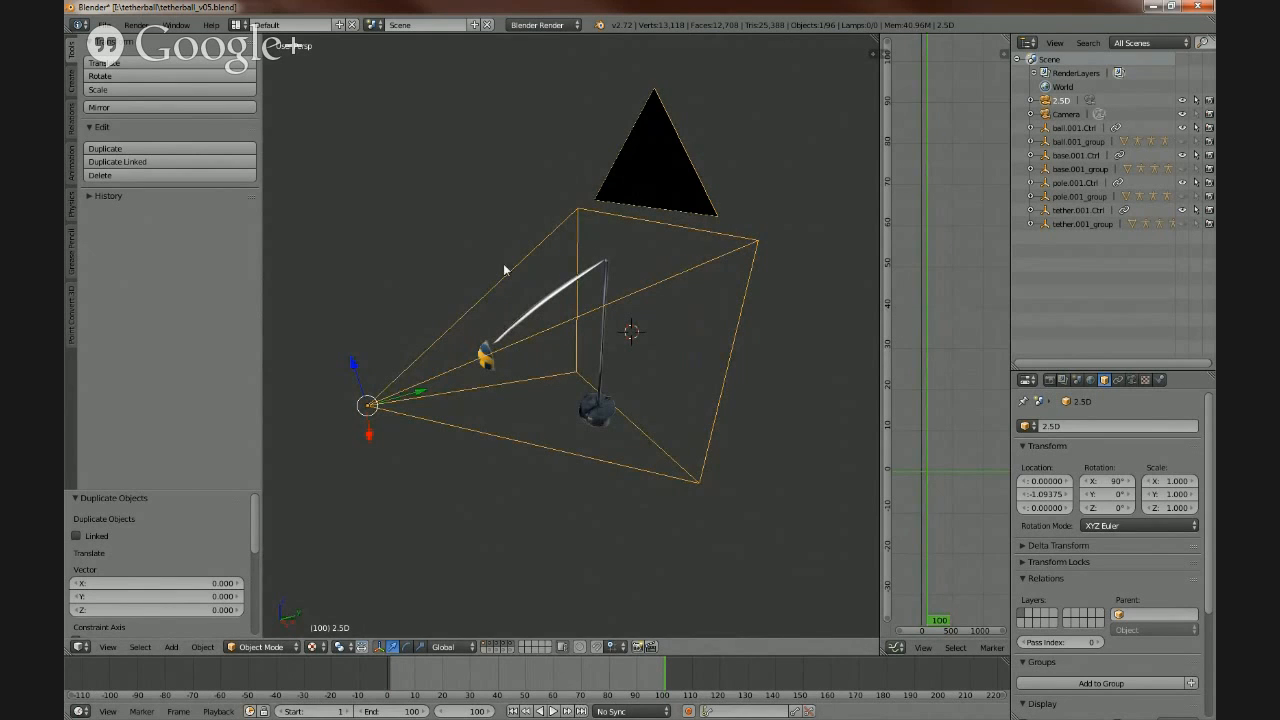
middle_drag(547, 357, 579, 336)
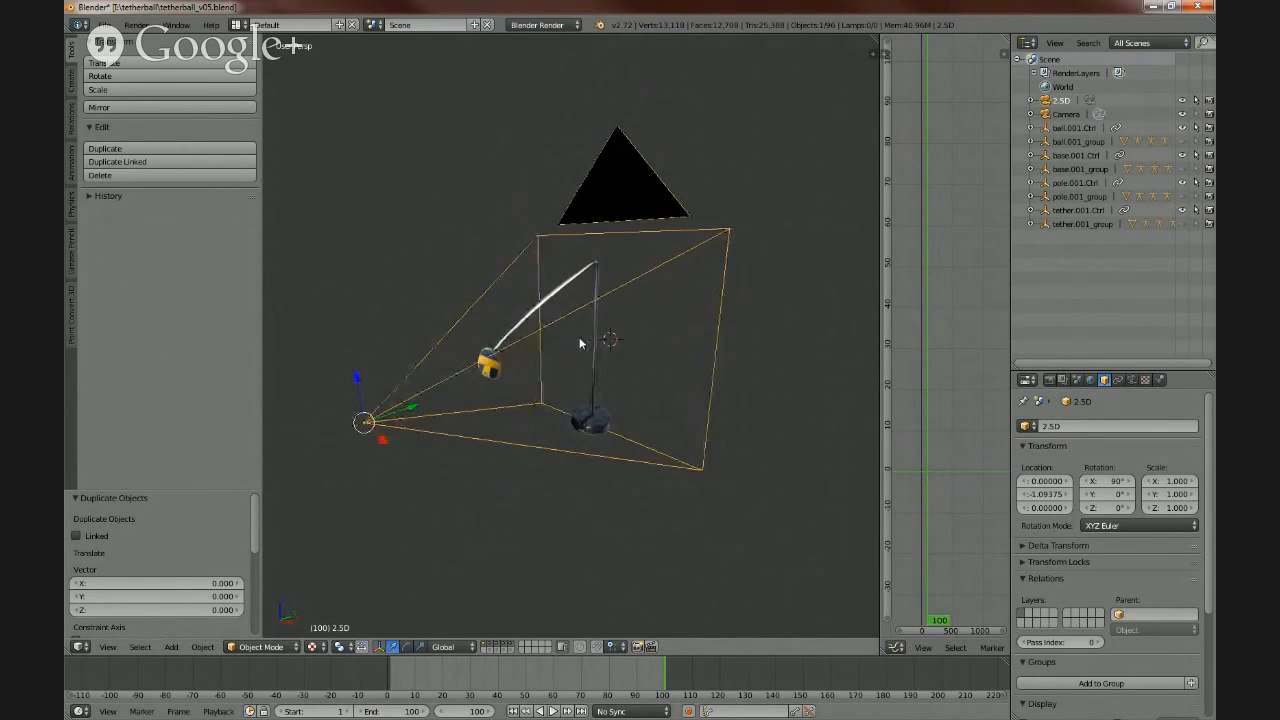
key(n)
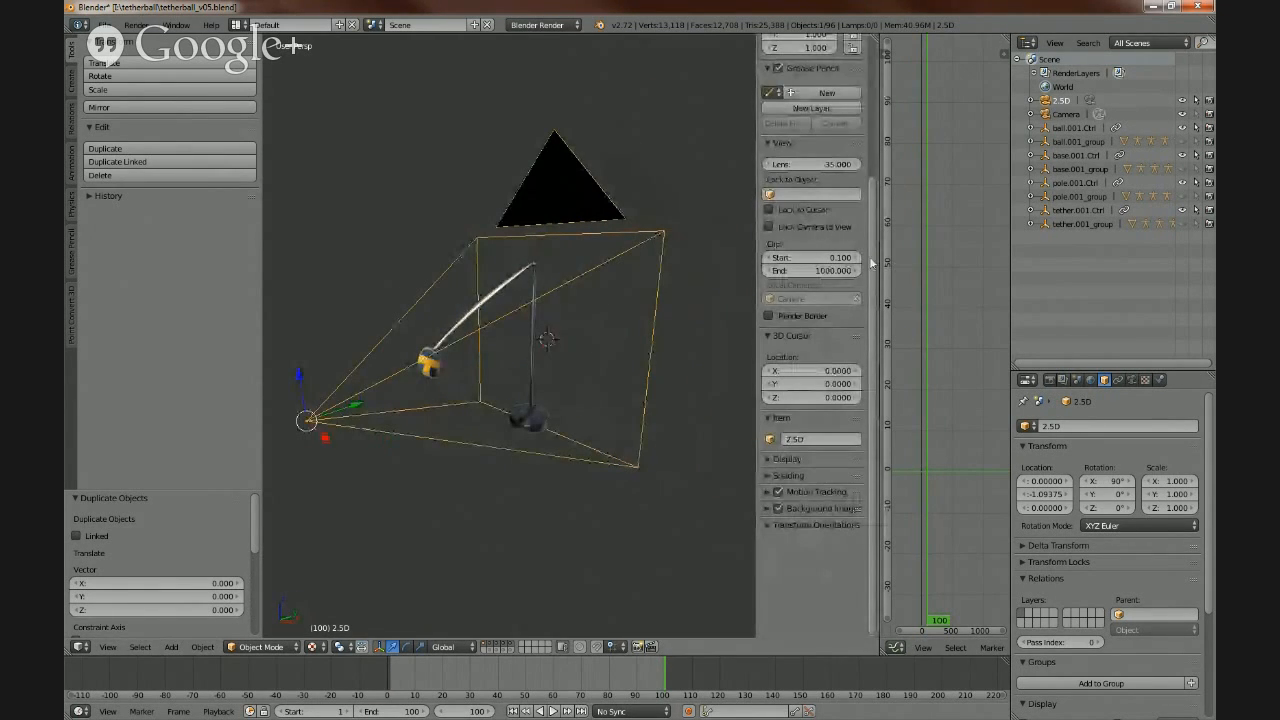
scroll(800, 120, up, 5)
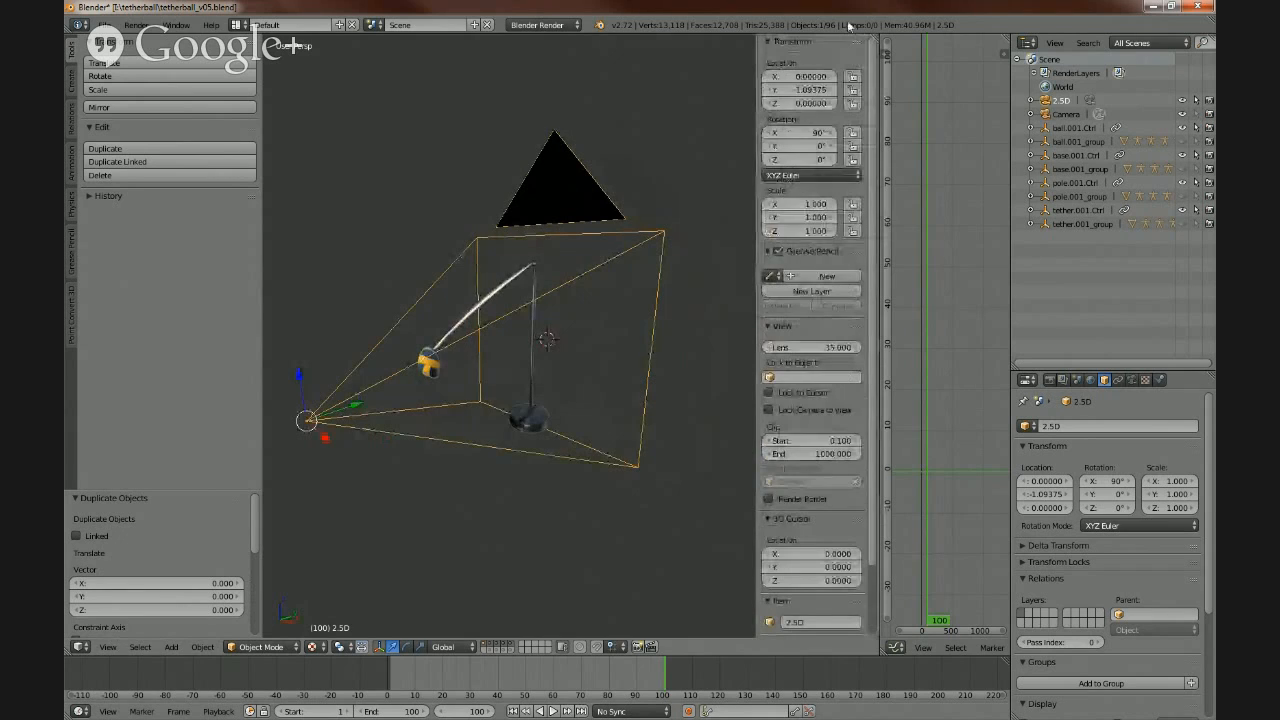
right_click(785, 79)
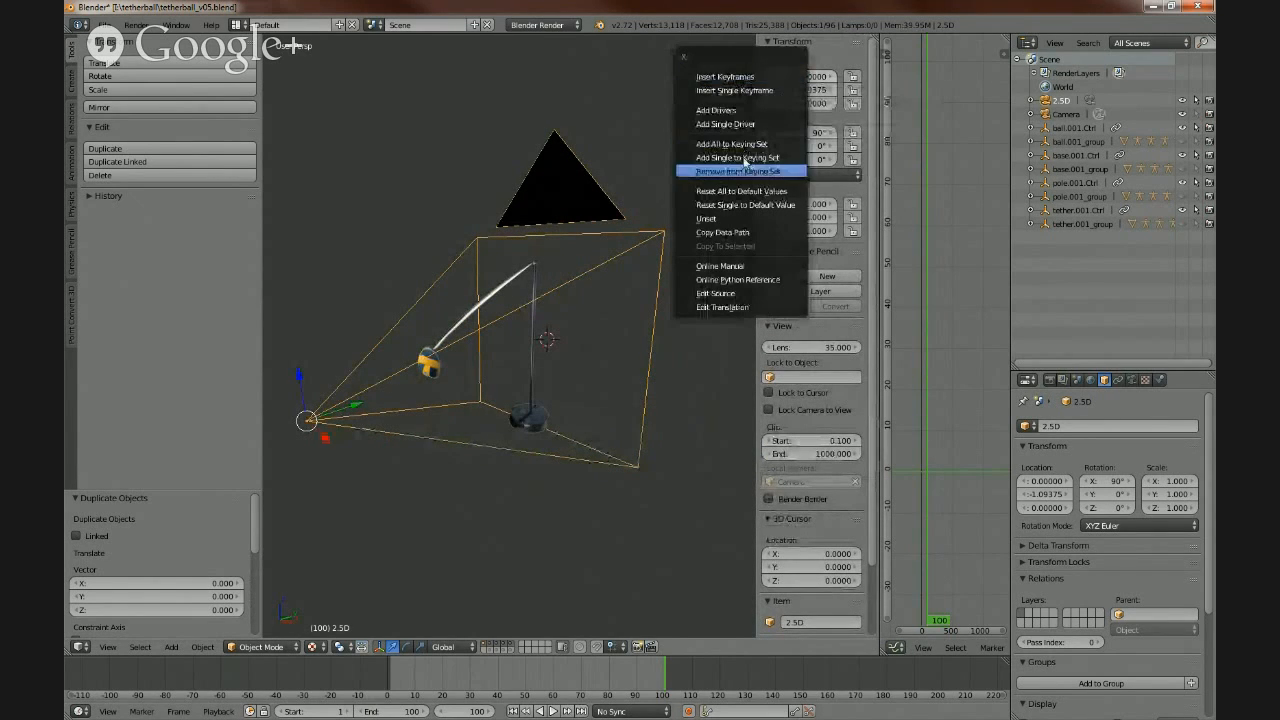
click(719, 78)
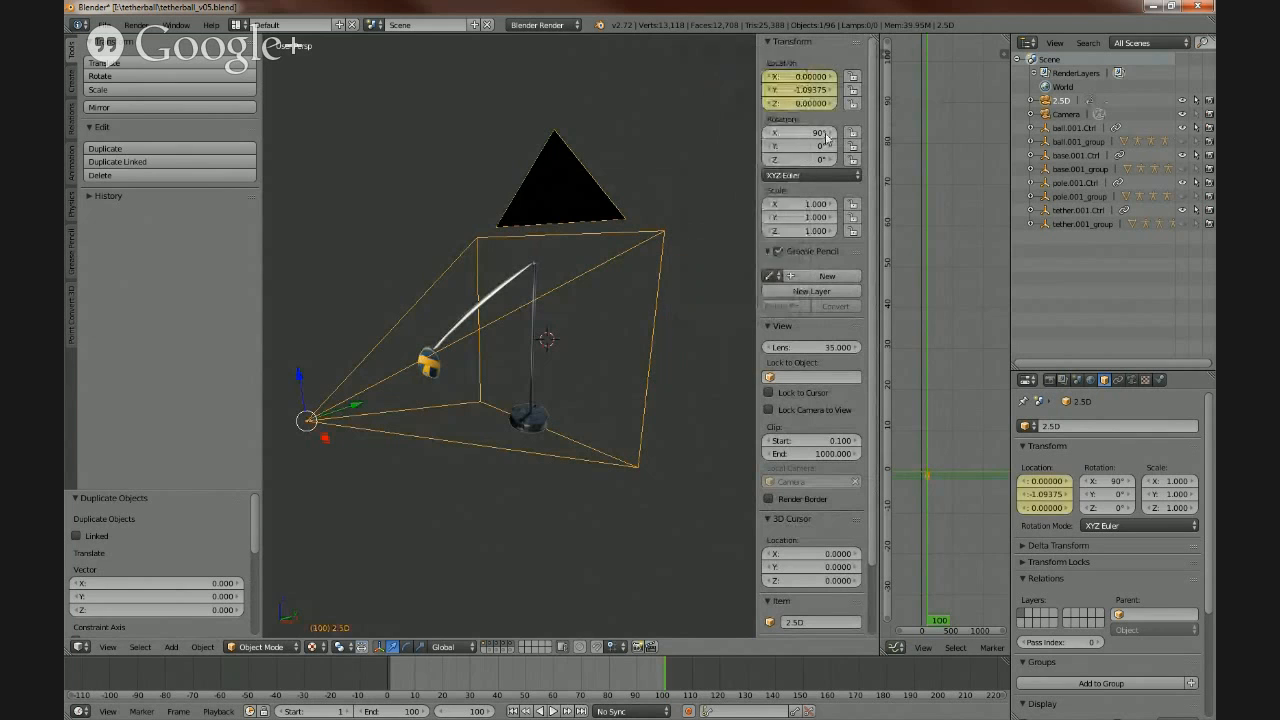
right_click(795, 134)
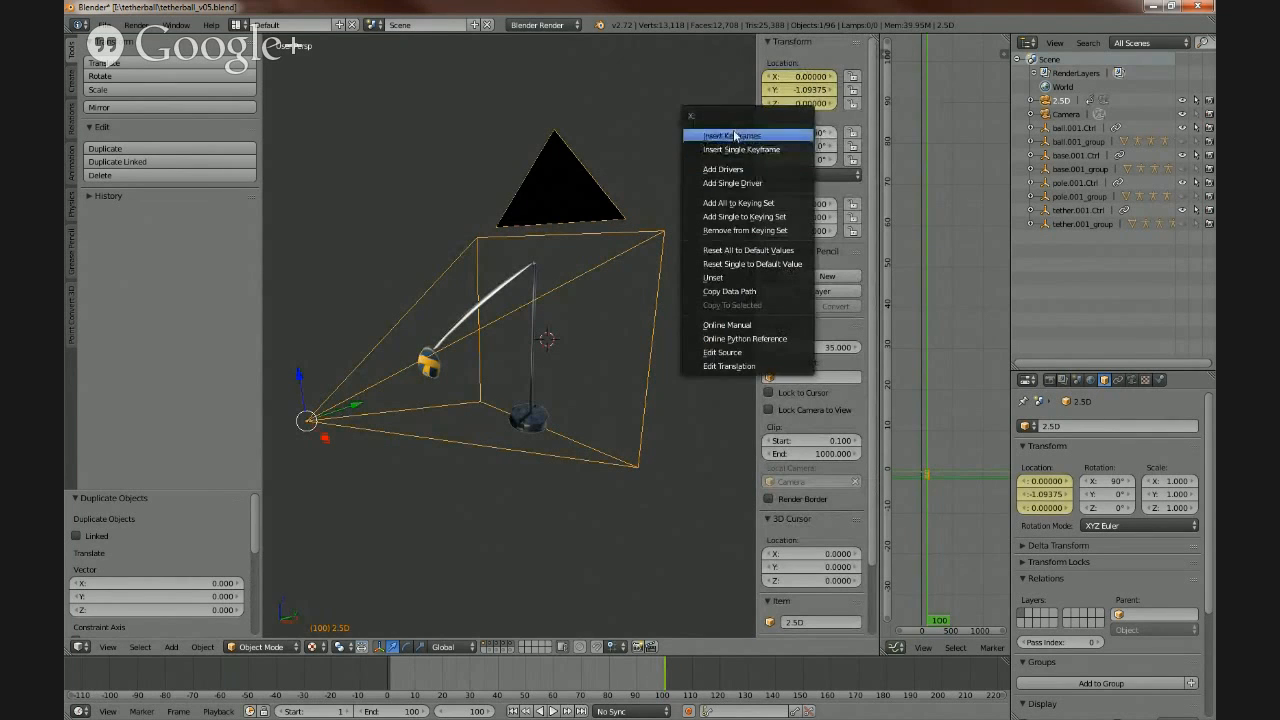
click(731, 135)
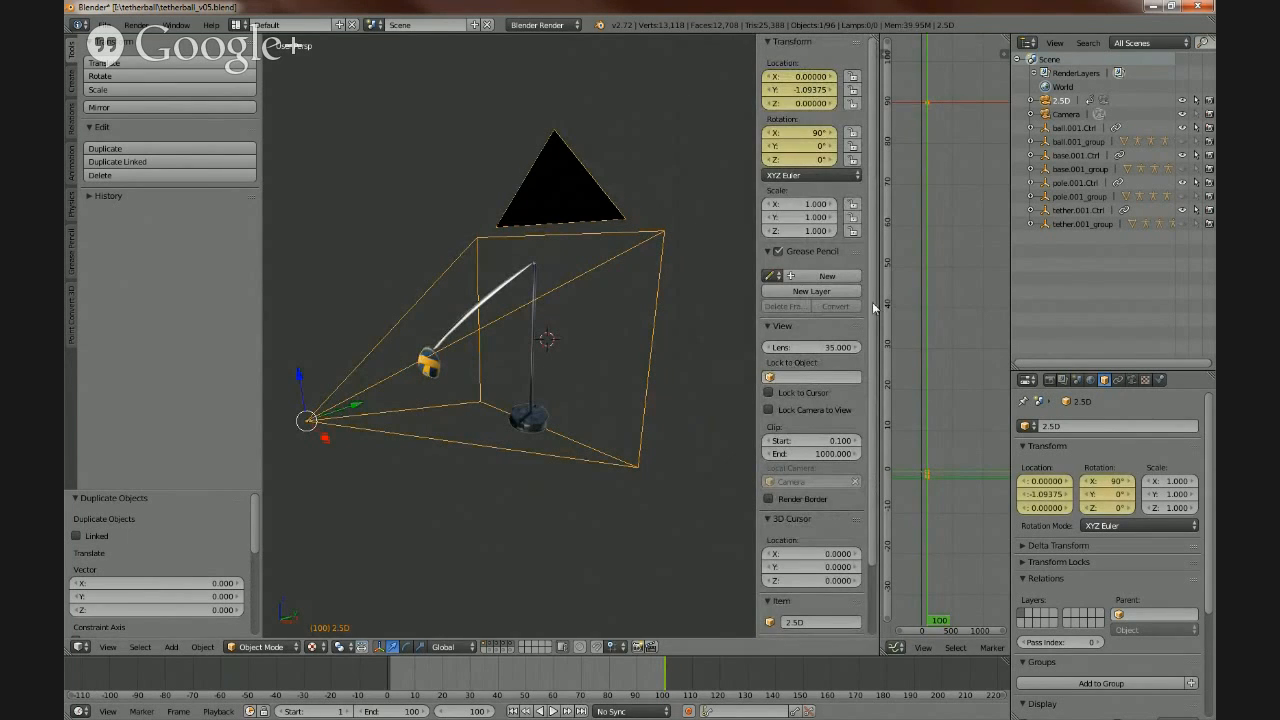
- Widen the Graph Editor area, change it into a second 3D View, and hide its tool shelf
drag(878, 302, 714, 285)
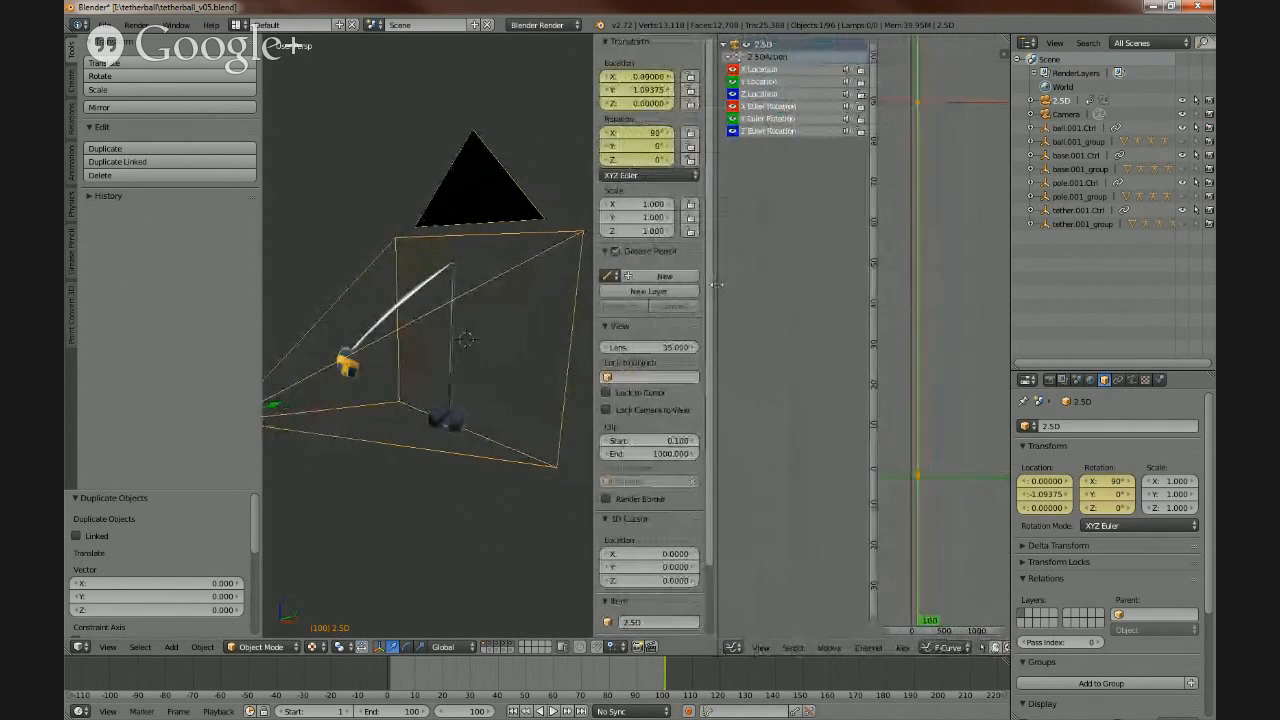
click(733, 648)
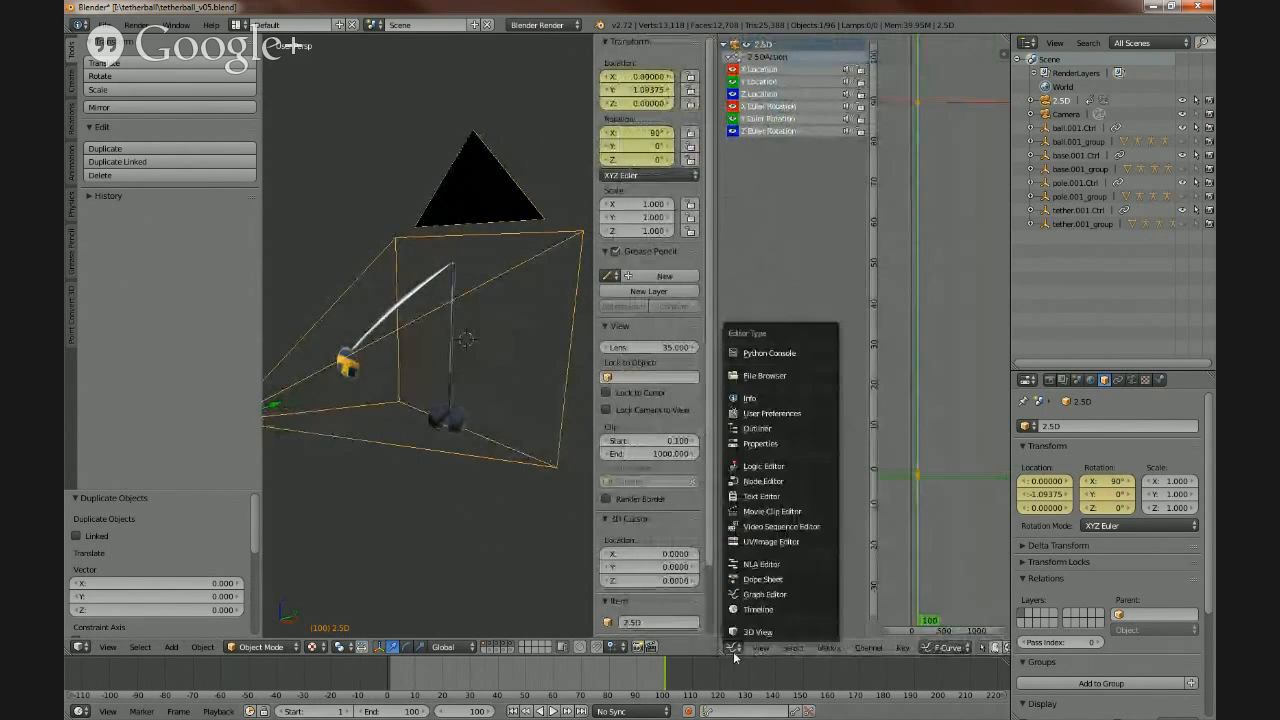
click(760, 632)
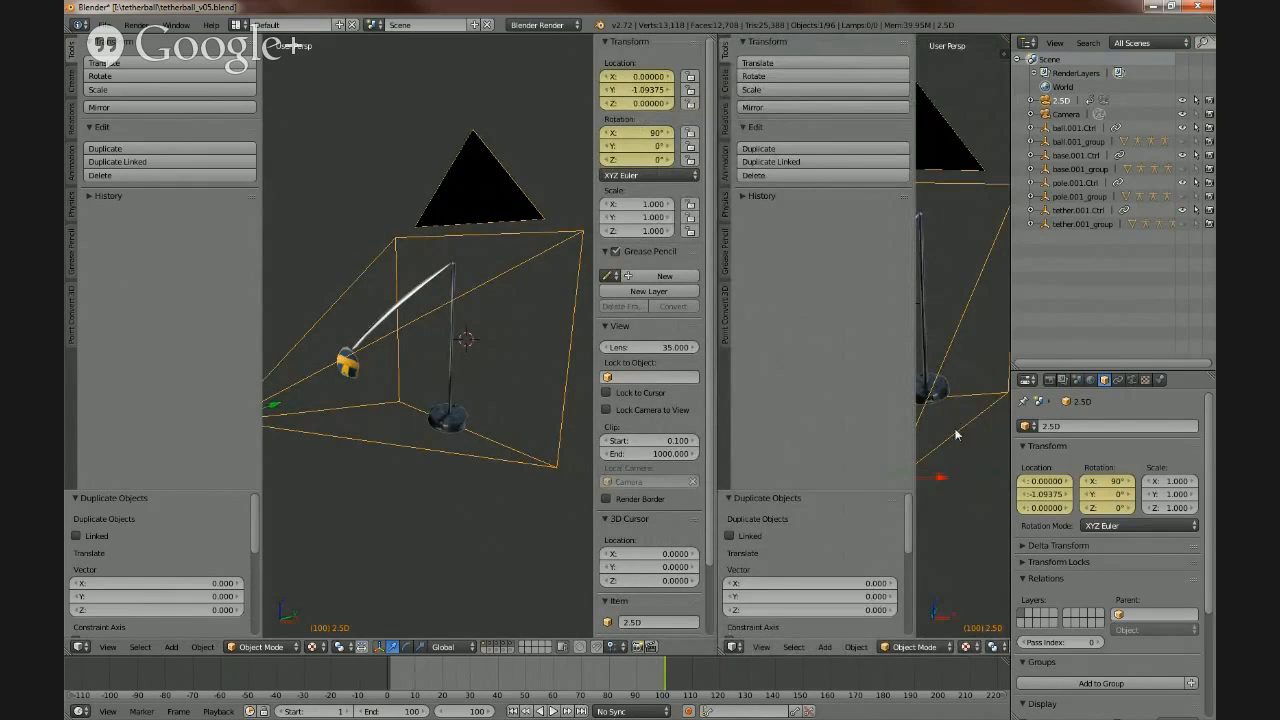
key(t)
middle_drag(850, 399, 862, 374)
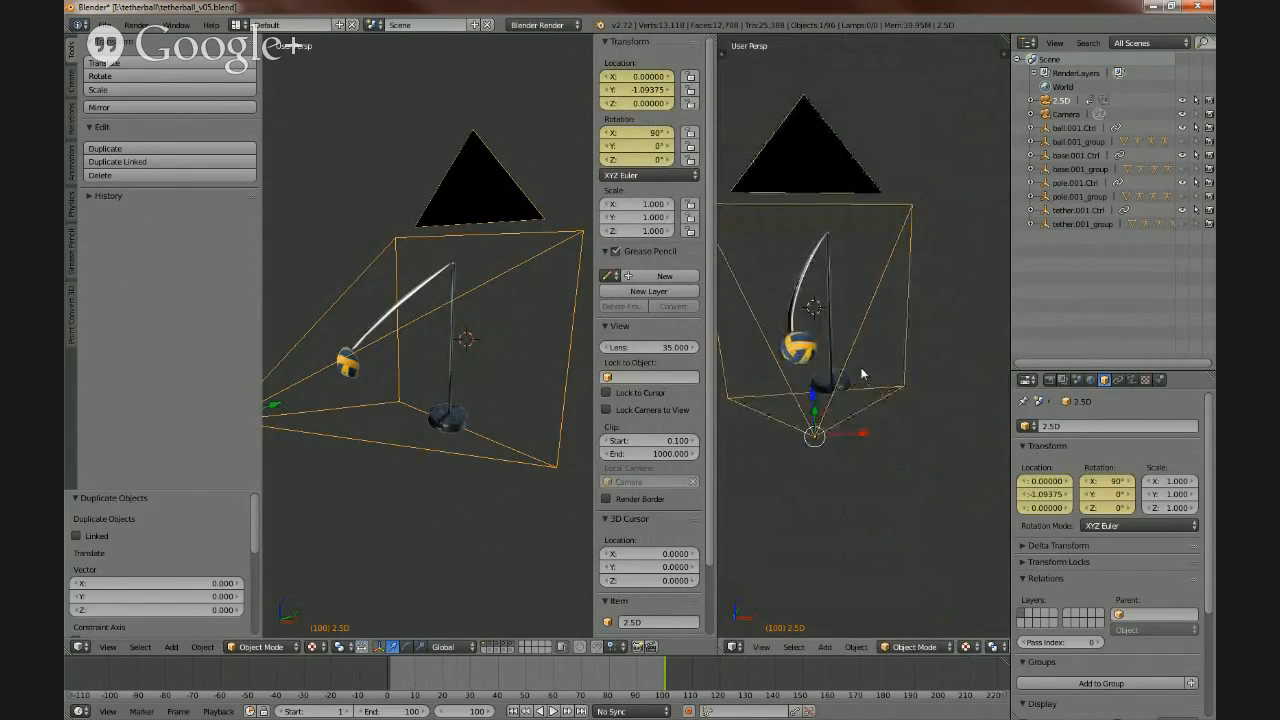
- Show the second 3D View through the camera and make the 2.5D camera the scene's active camera
key(KP_0)
key(shift+z)
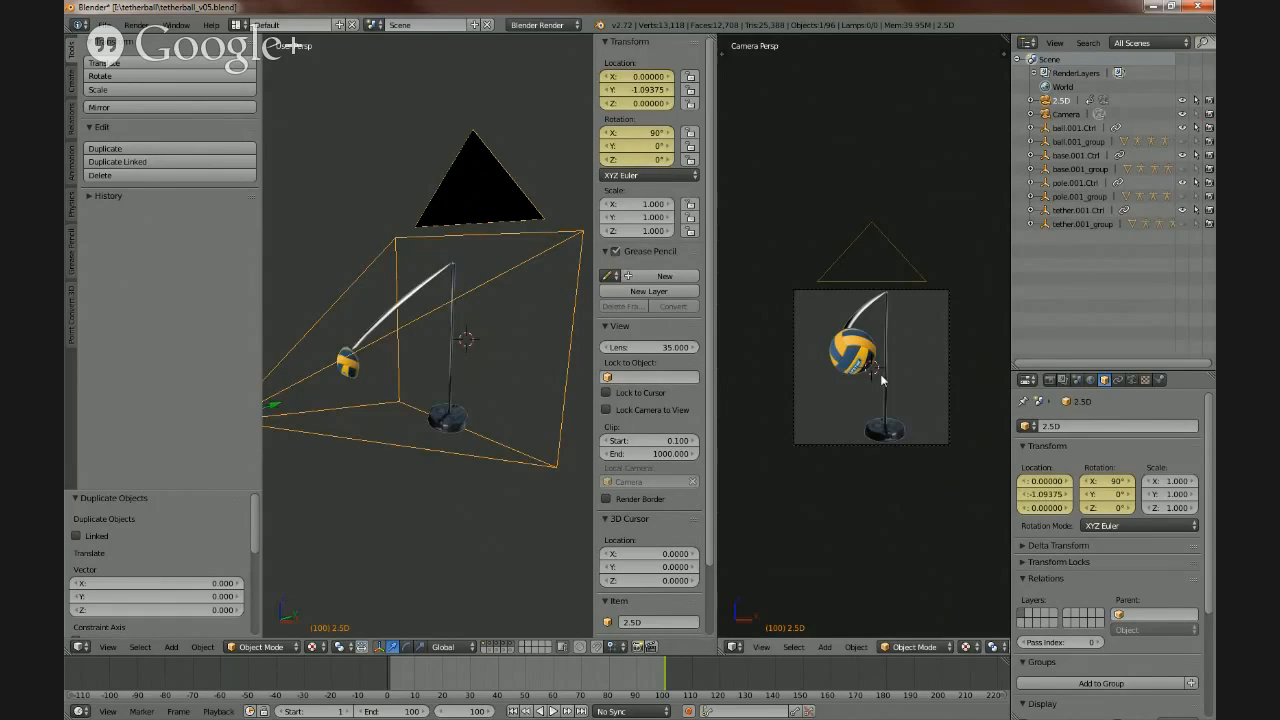
key(ctrl+KP_0)
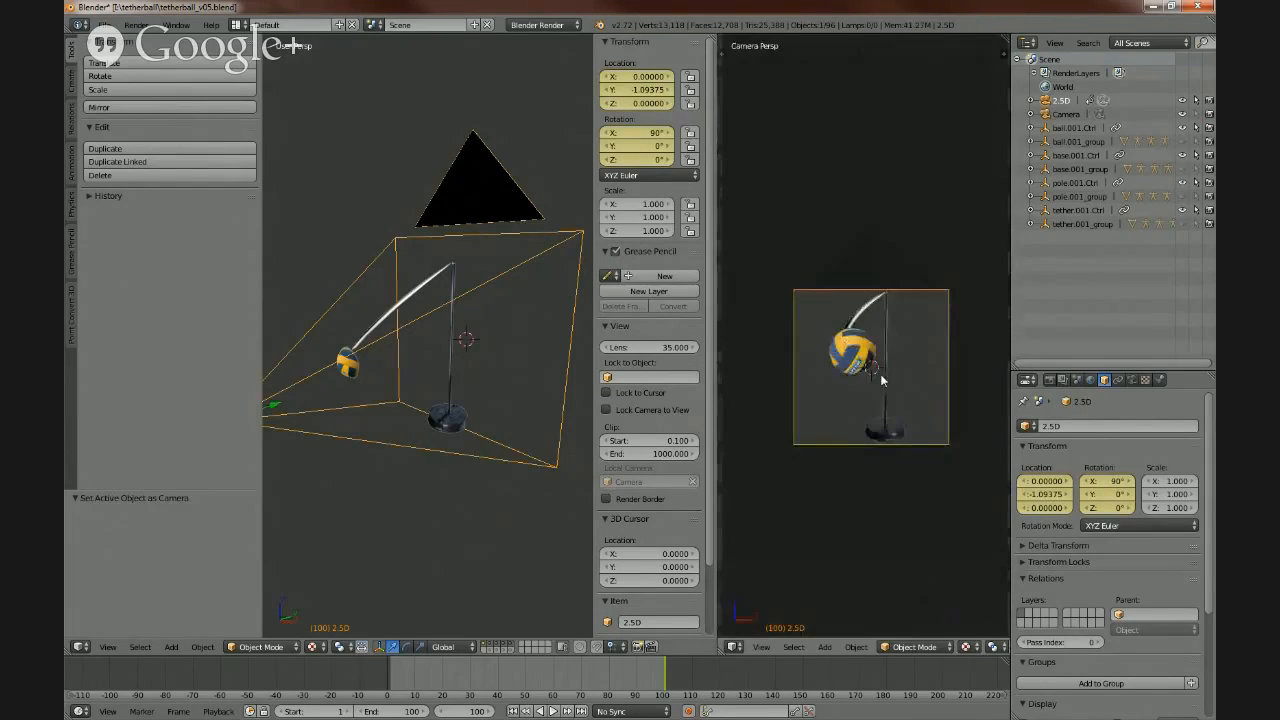
scroll(437, 383, down, 3)
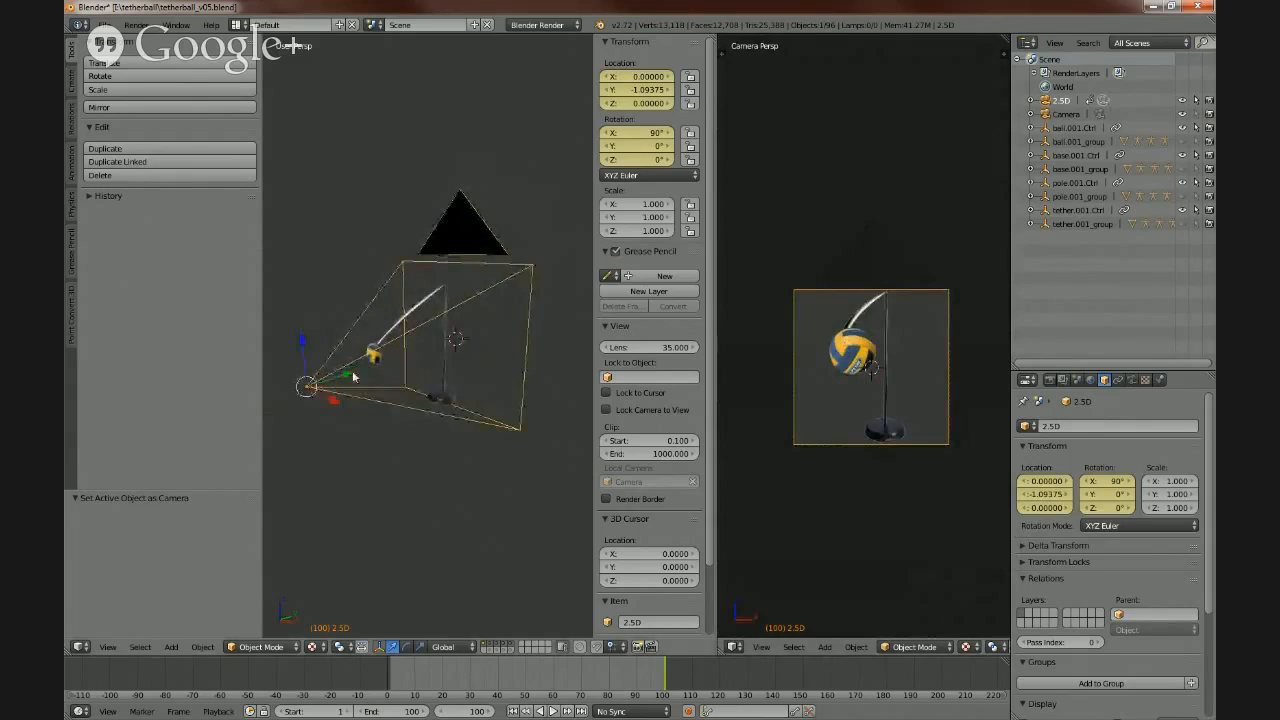
key(g)
key(y)
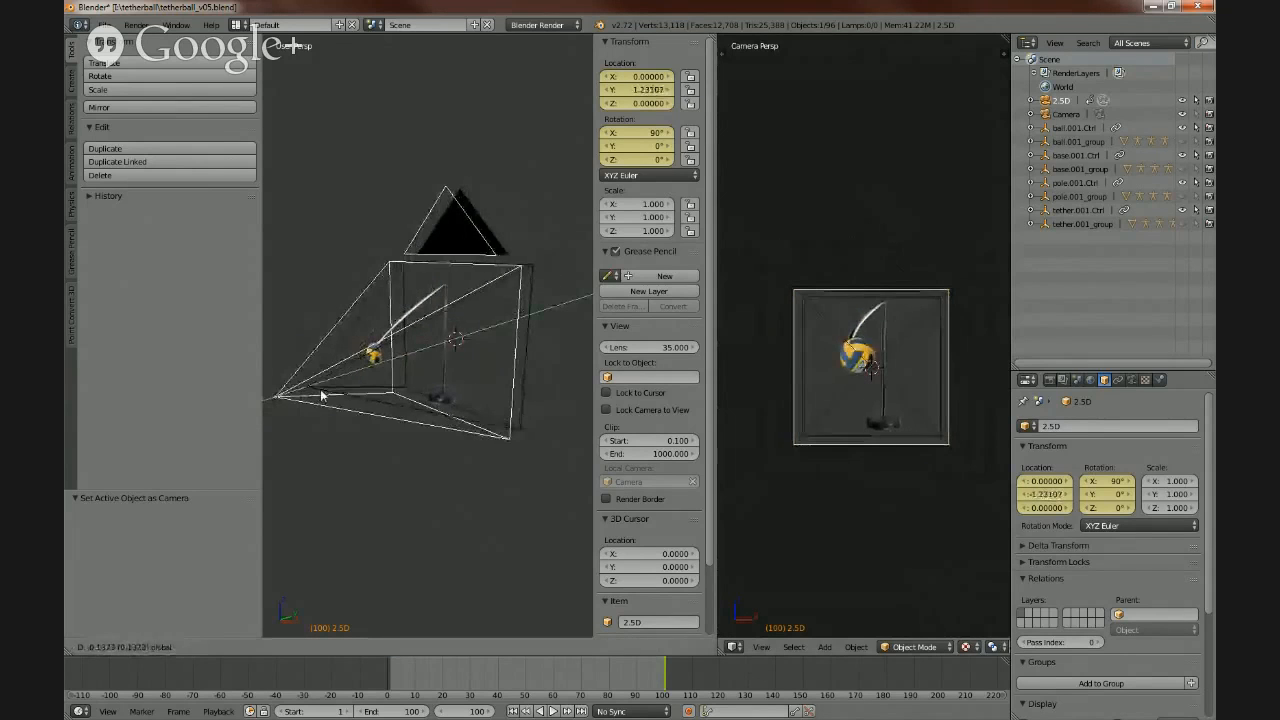
click(434, 367)
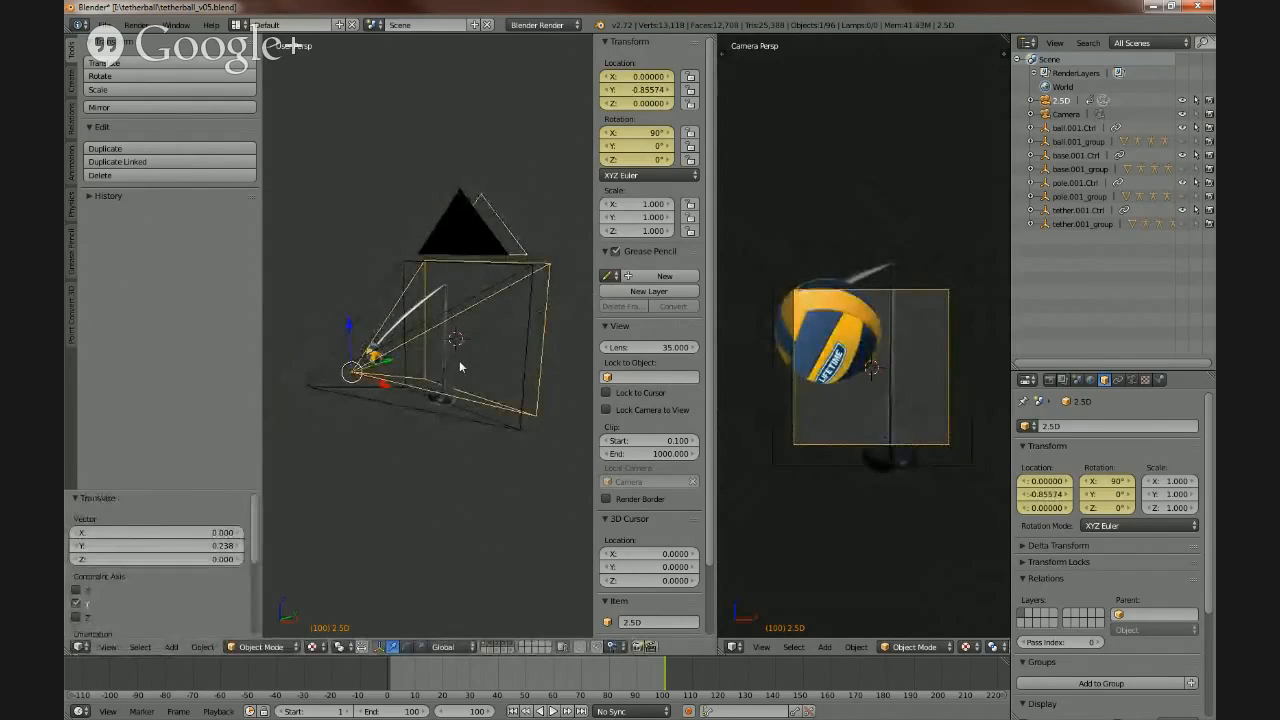
key(ctrl+z)
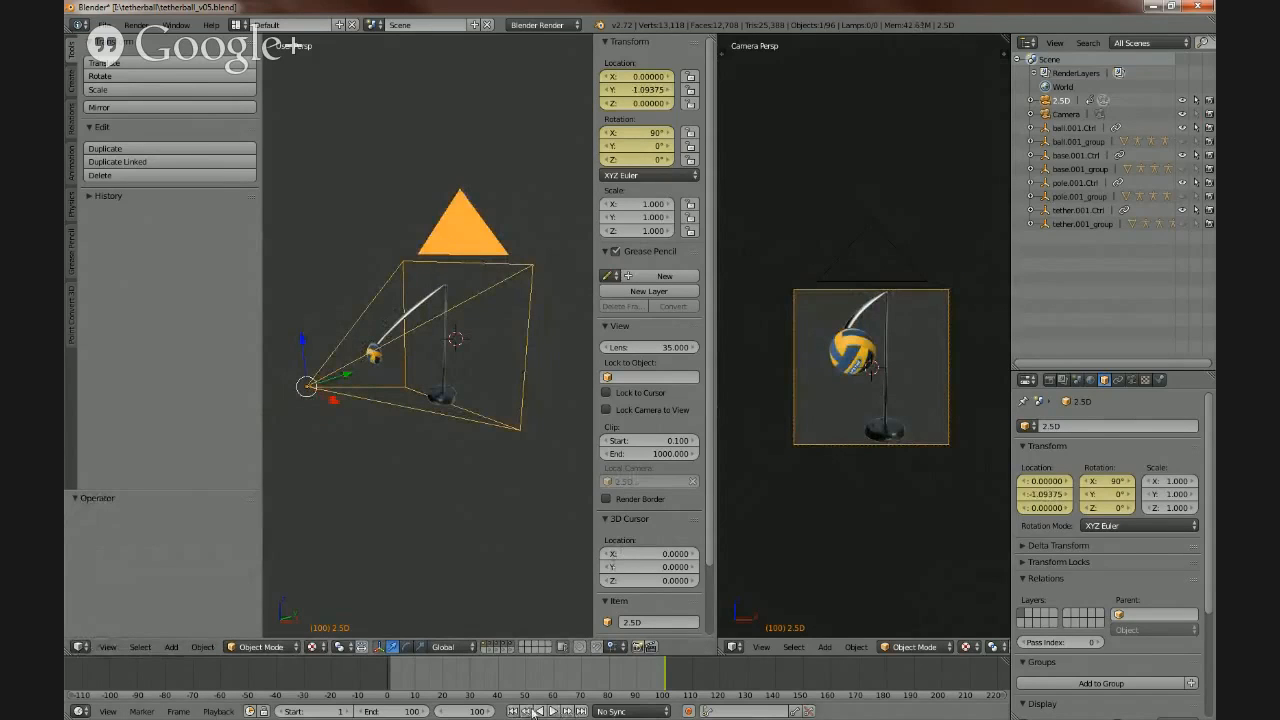
- Go to frame 1 and move the 2.5D camera back from the tetherball along Y to about -2.615
click(512, 711)
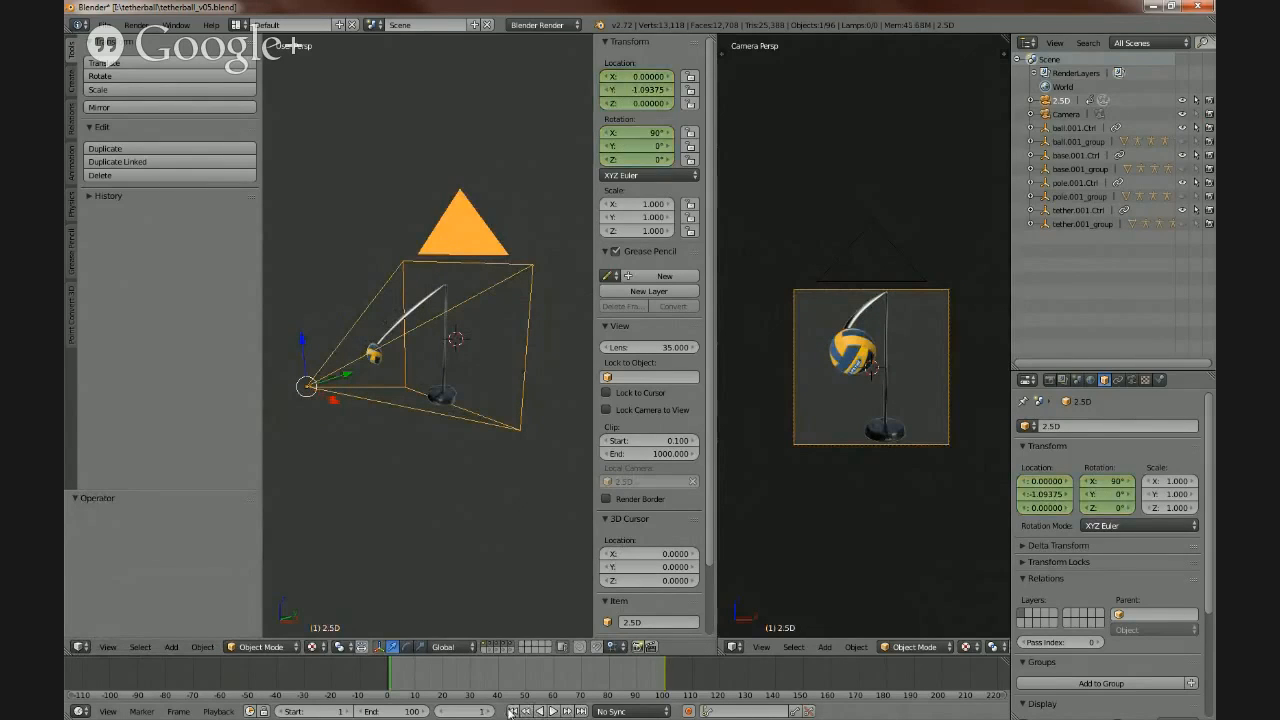
middle_drag(410, 457, 449, 464)
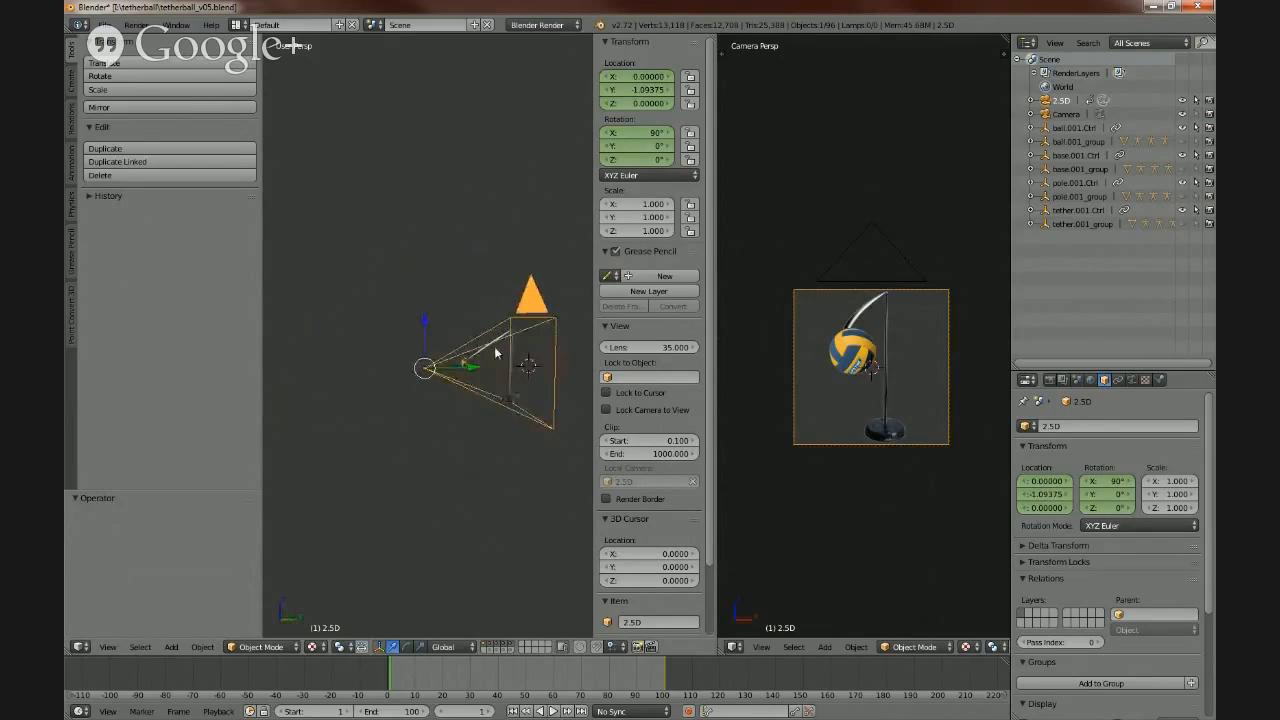
key(g)
key(y)
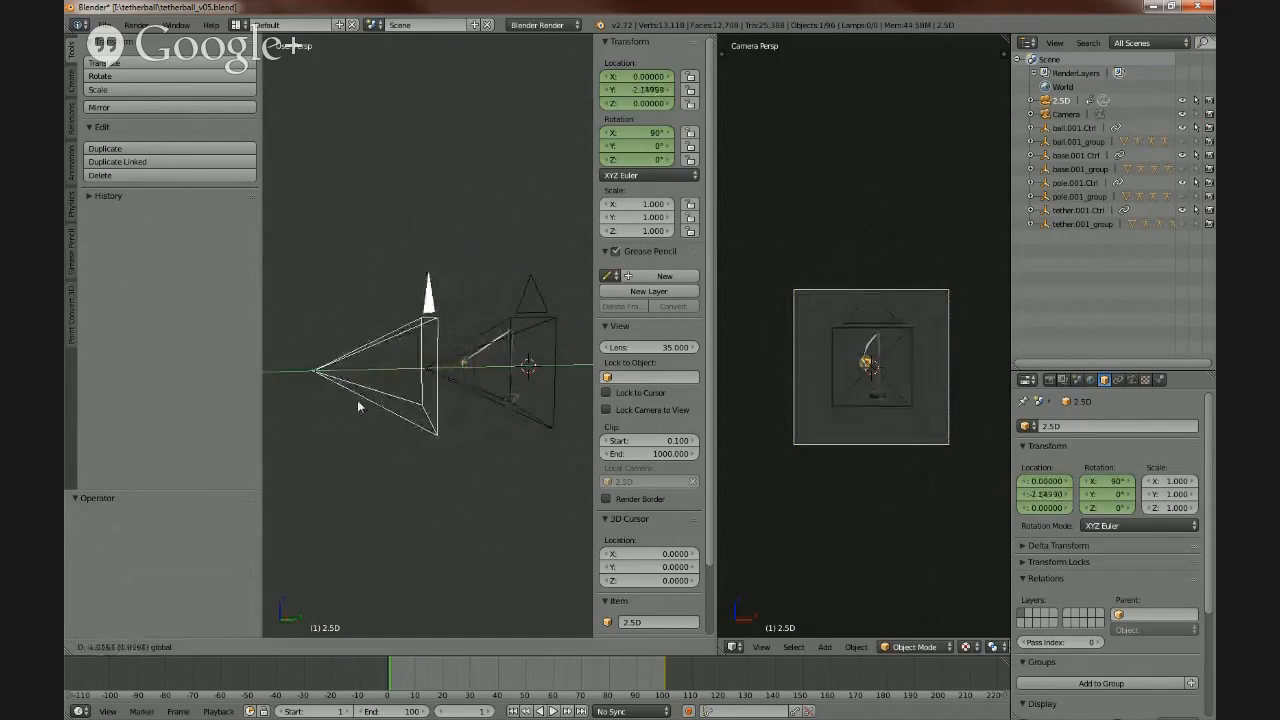
click(314, 416)
mouse_move(431, 504)
middle_down()
mouse_move(451, 503)
mouse_move(429, 494)
middle_up()
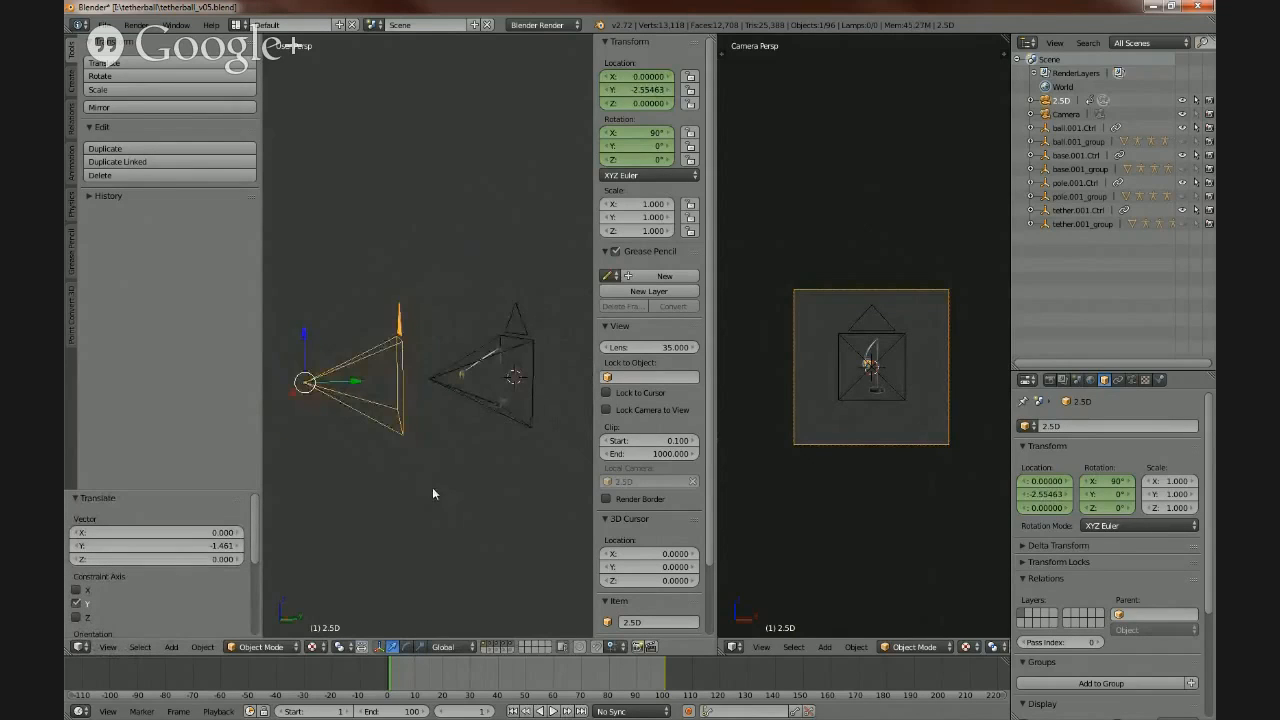
key(g)
key(y)
click(393, 440)
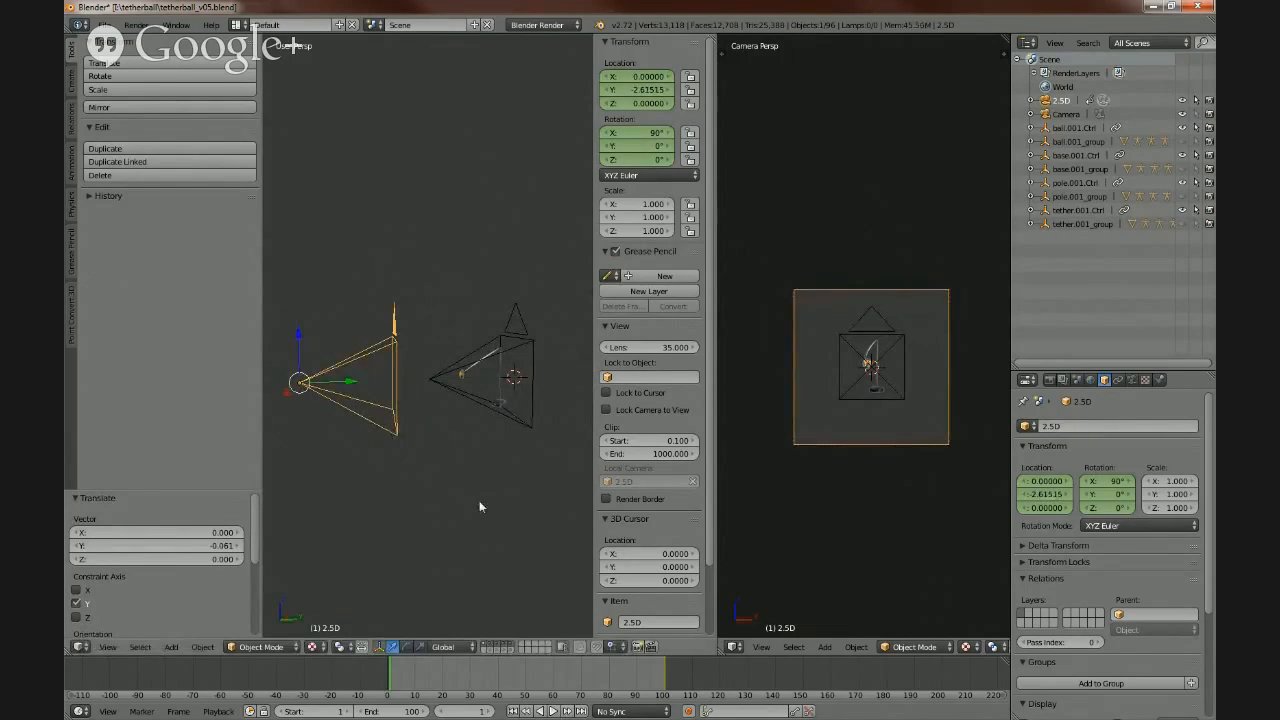
- Insert keyframes for the 2.5D camera's location and rotation on all axes at frame 1
right_click(637, 77)
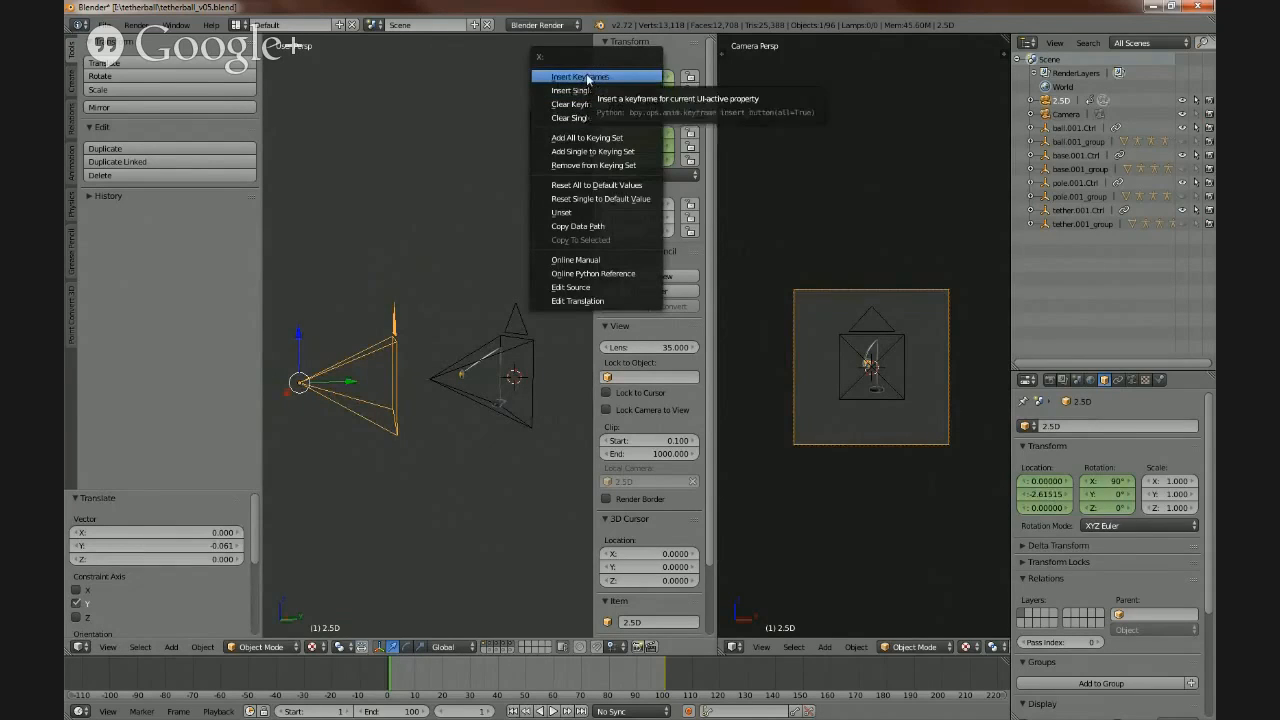
click(589, 78)
right_click(628, 134)
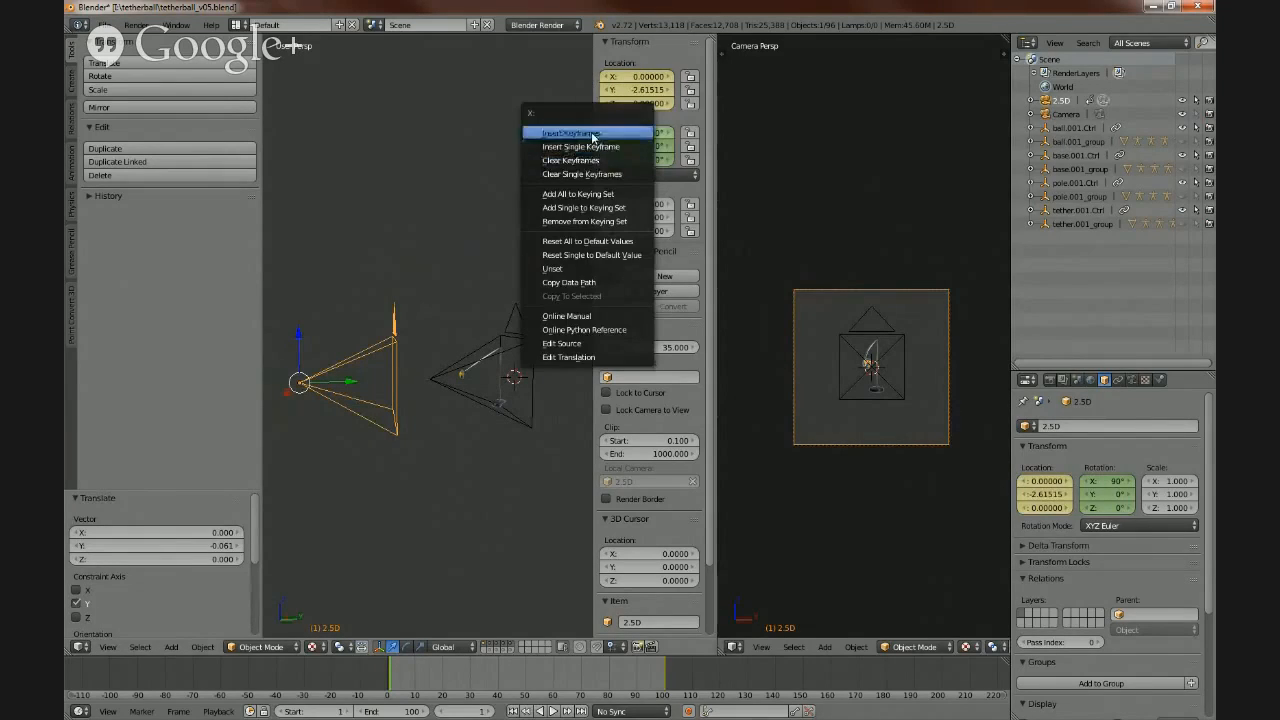
click(575, 133)
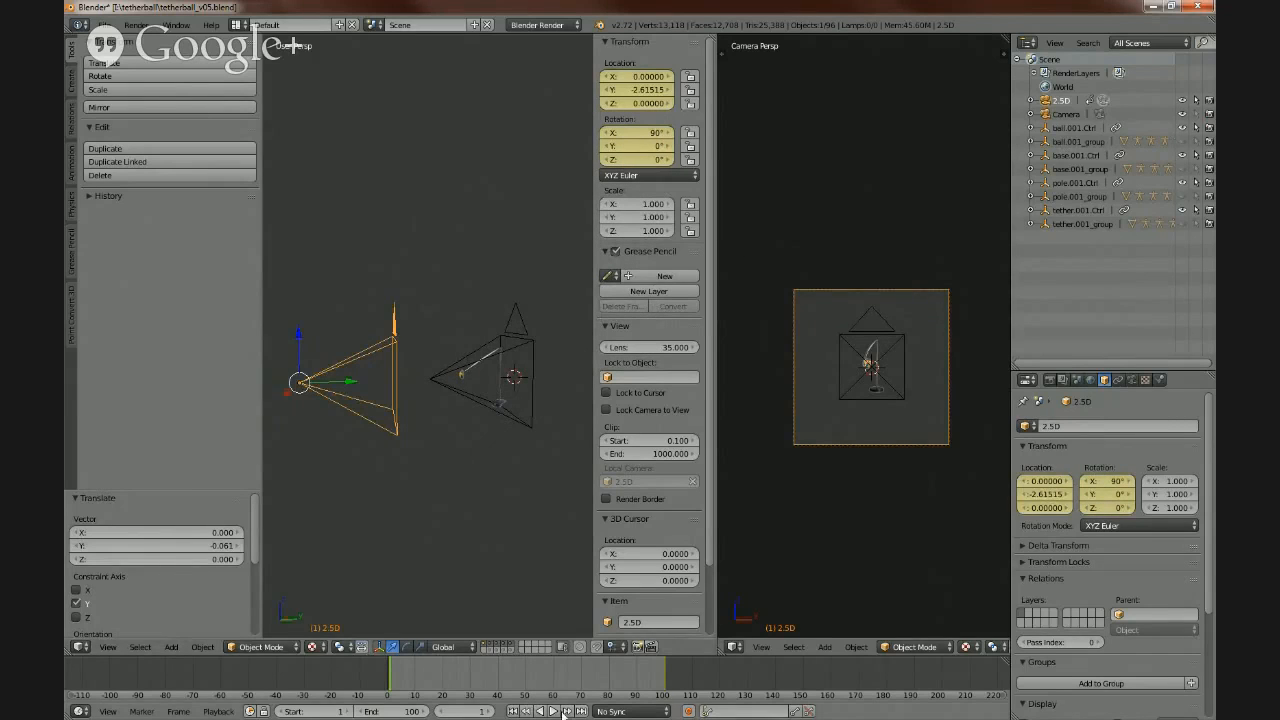
- Go to frame 30 and move the 2.5D camera close to the ball, at about X -0.050, Y -0.899, Z 0.030
click(474, 682)
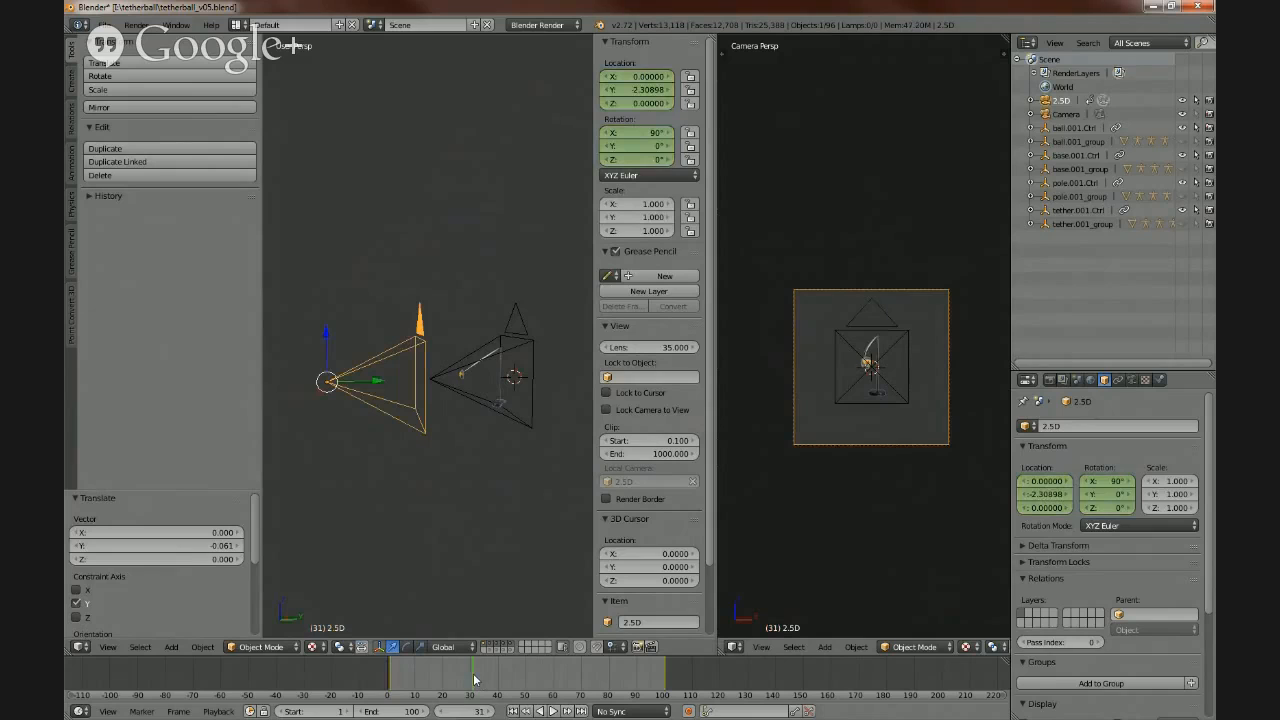
drag(474, 680, 472, 682)
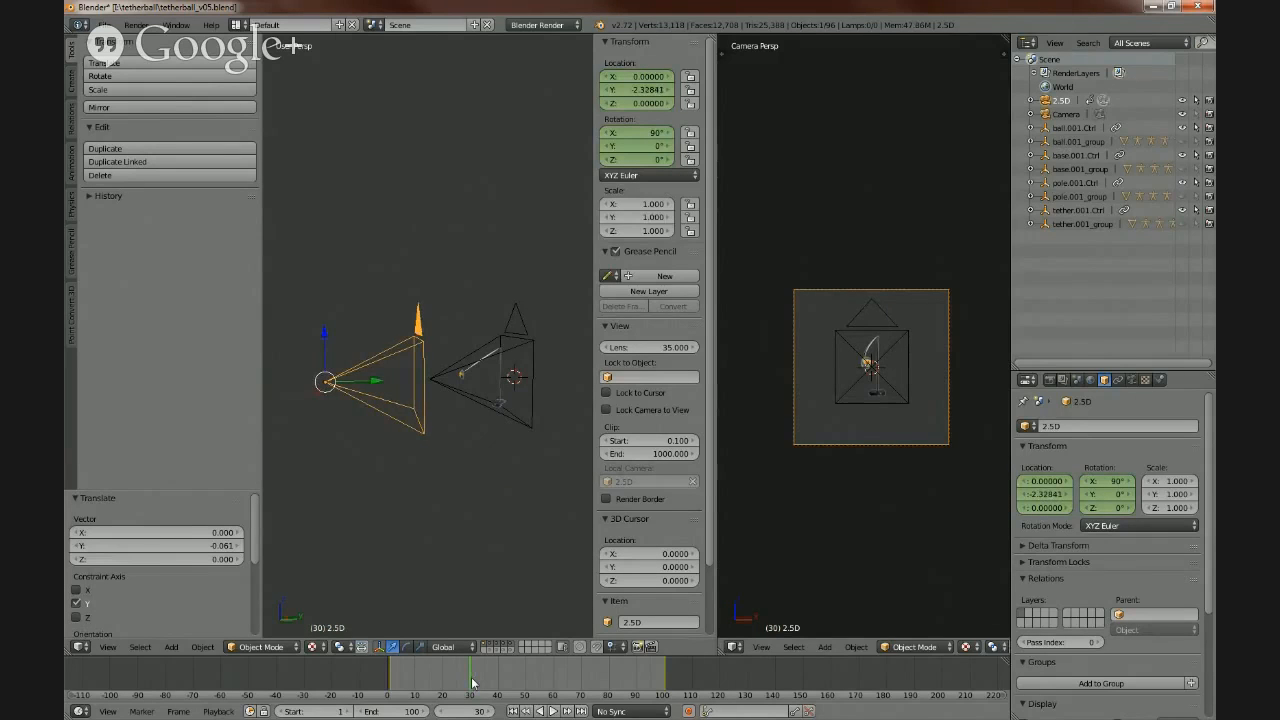
scroll(435, 451, up, 2)
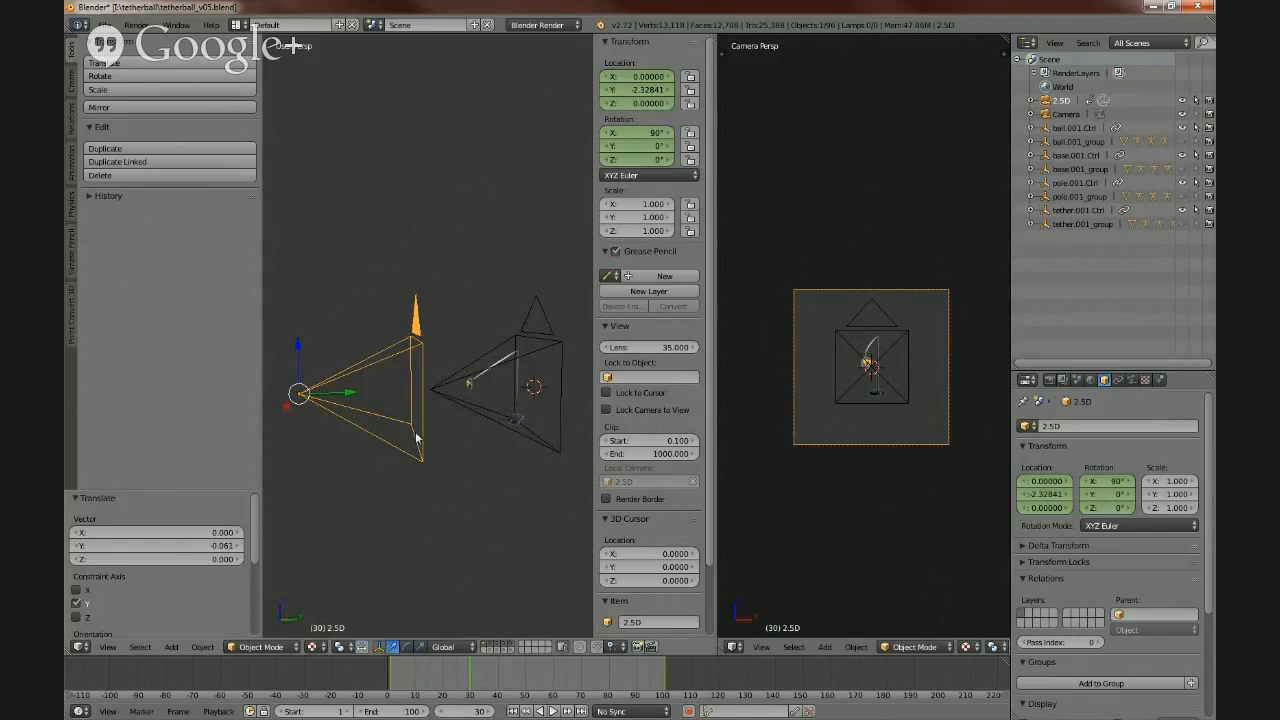
drag(359, 393, 507, 392)
drag(502, 393, 502, 393)
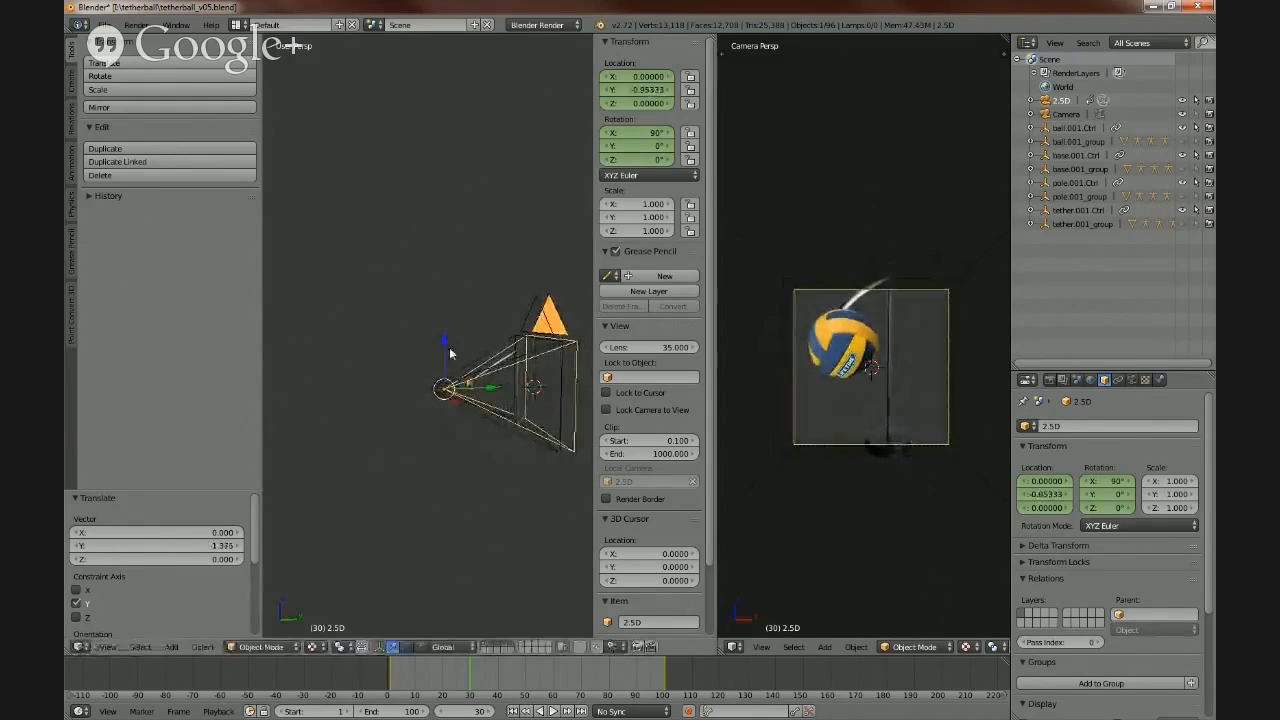
drag(447, 343, 446, 338)
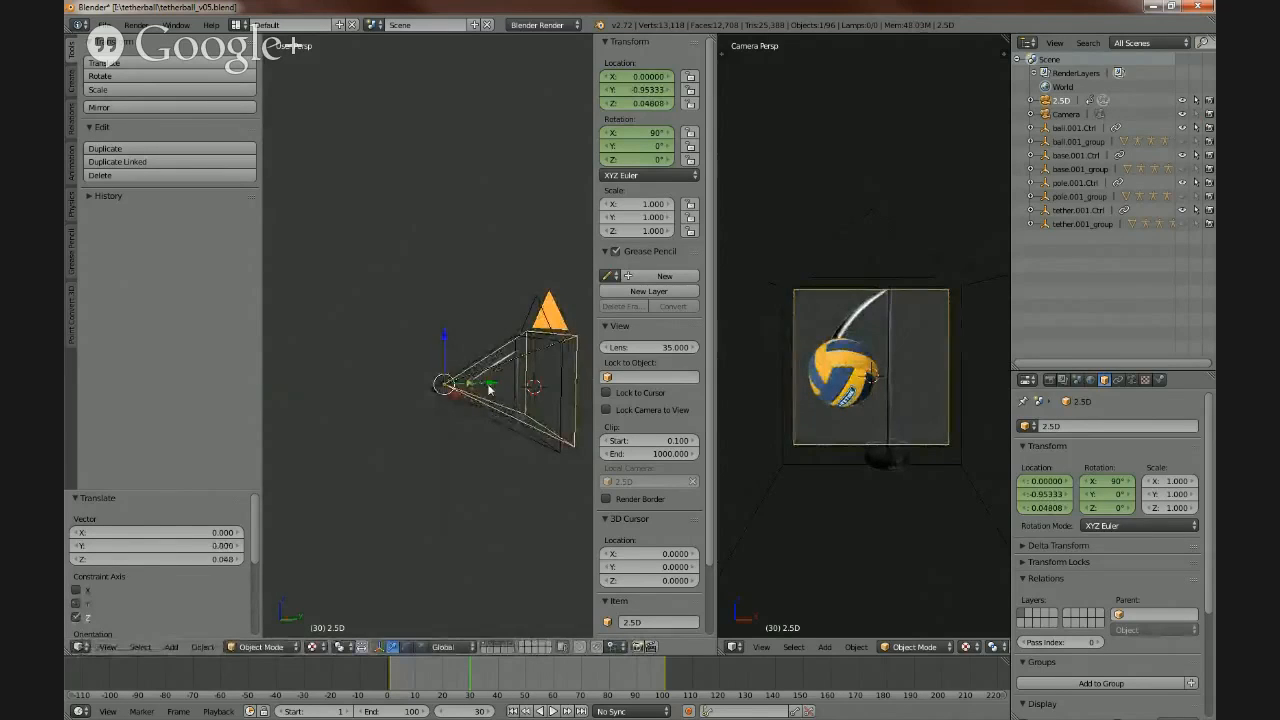
drag(487, 385, 486, 381)
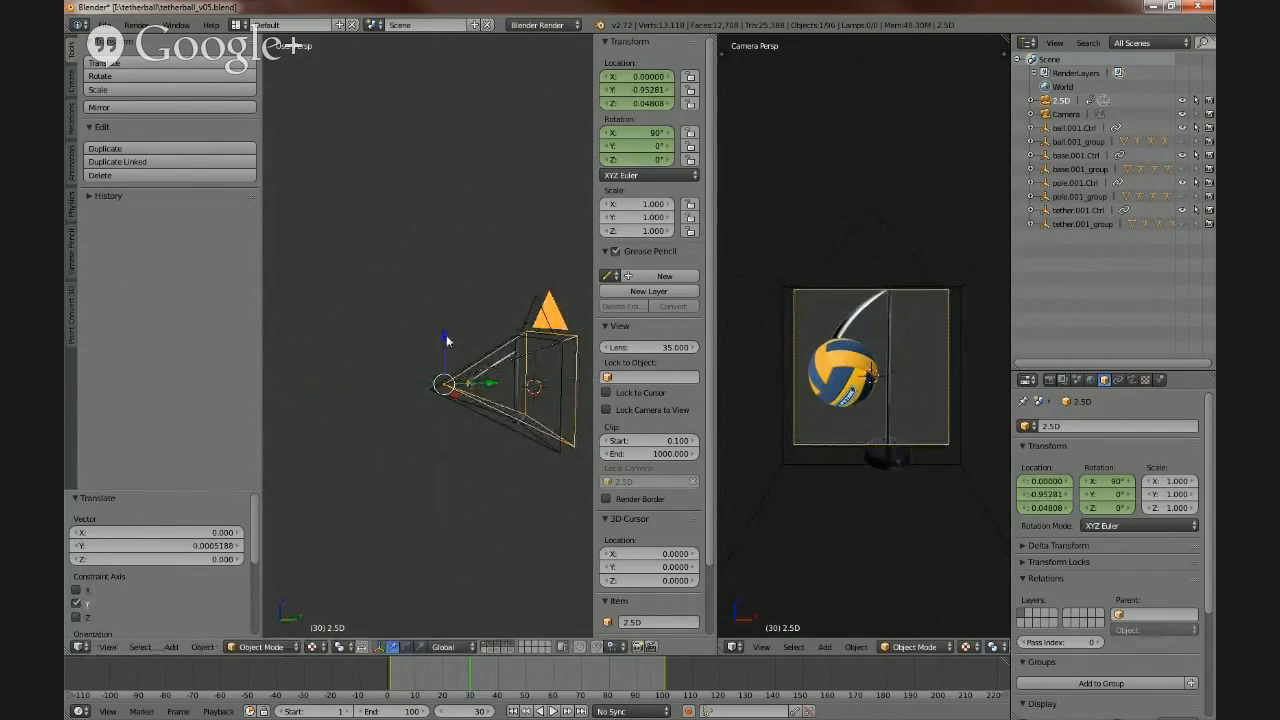
drag(446, 340, 446, 333)
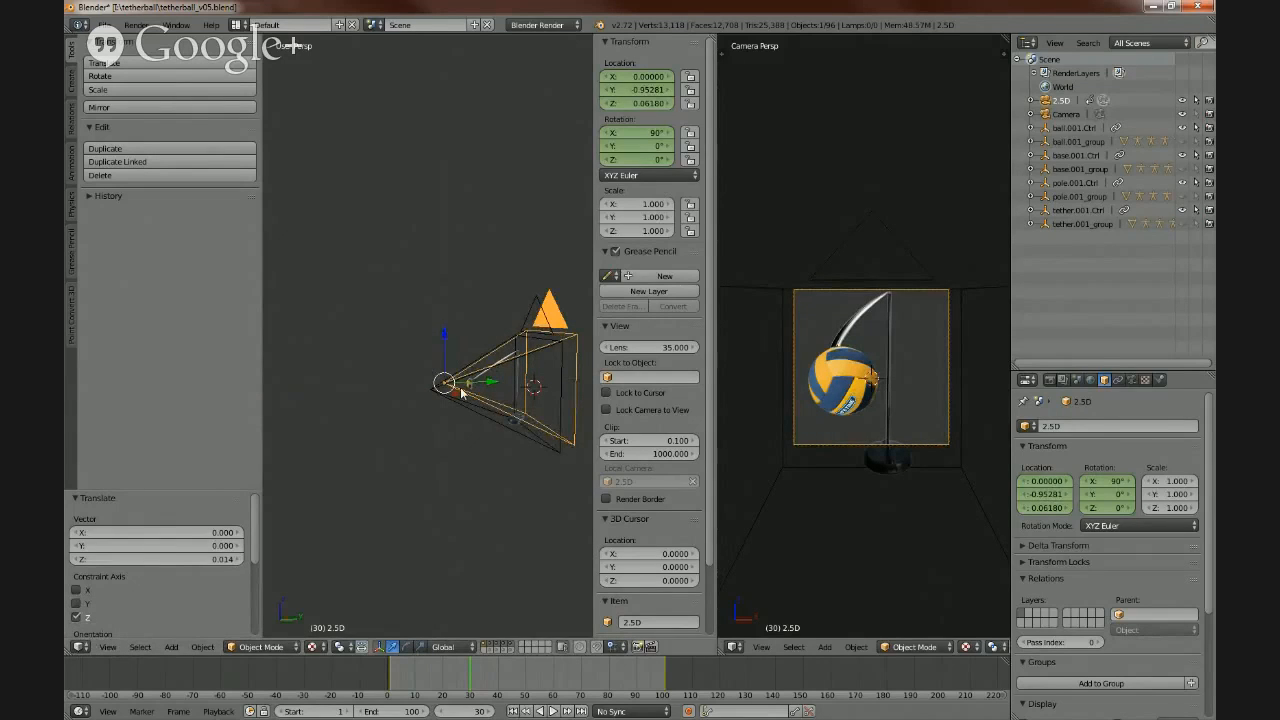
middle_drag(377, 455, 480, 430)
drag(529, 400, 521, 402)
drag(469, 324, 502, 377)
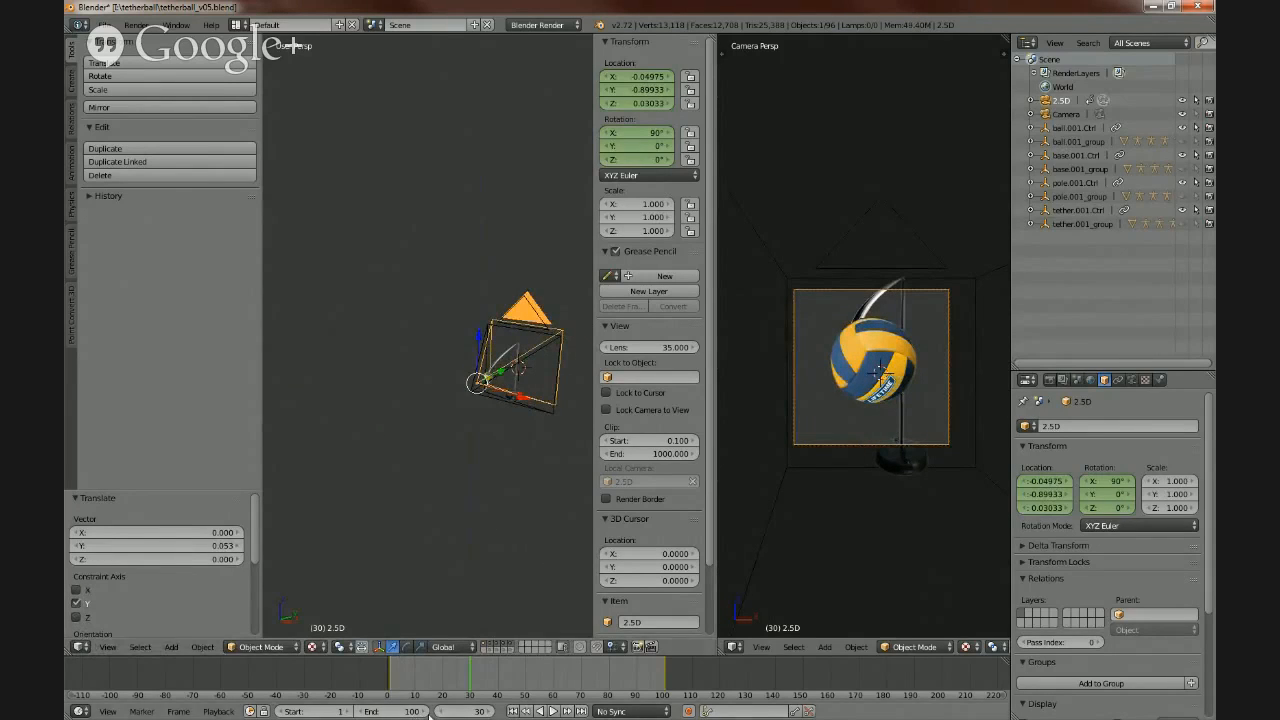
- Insert keyframes for the 2.5D camera's location and rotation on all axes at frame 30
right_click(626, 76)
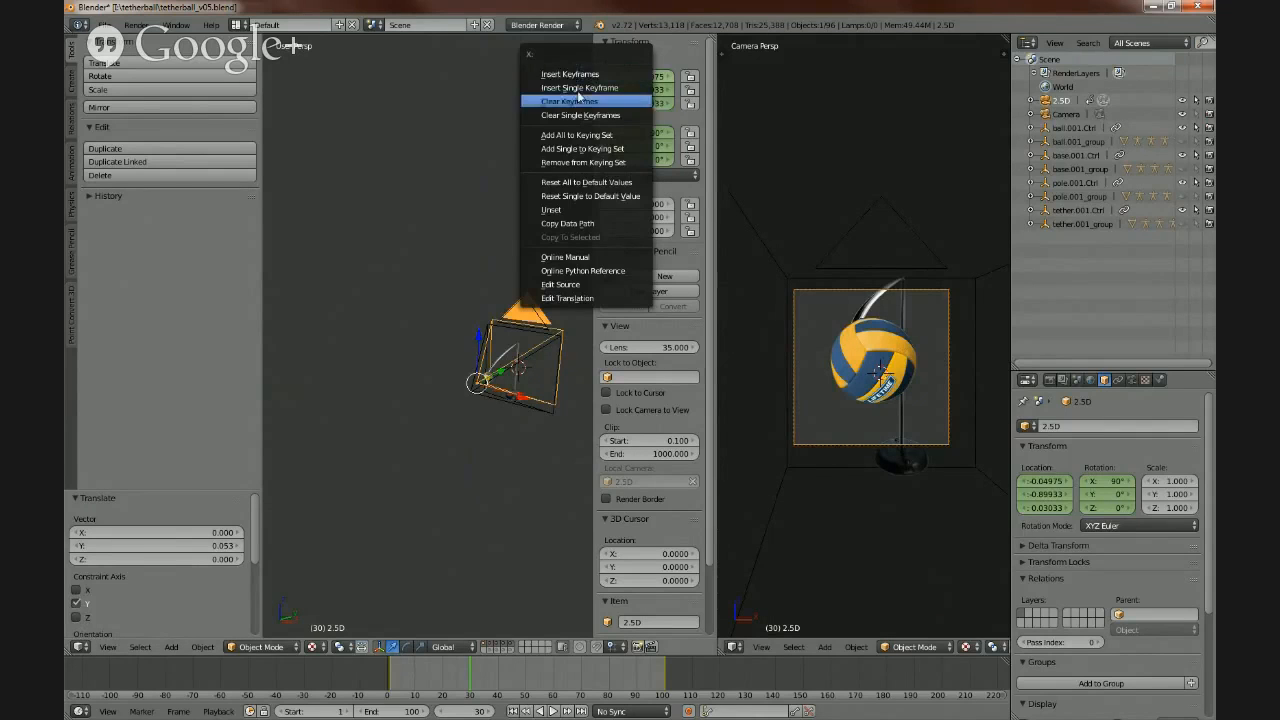
click(575, 74)
right_click(649, 138)
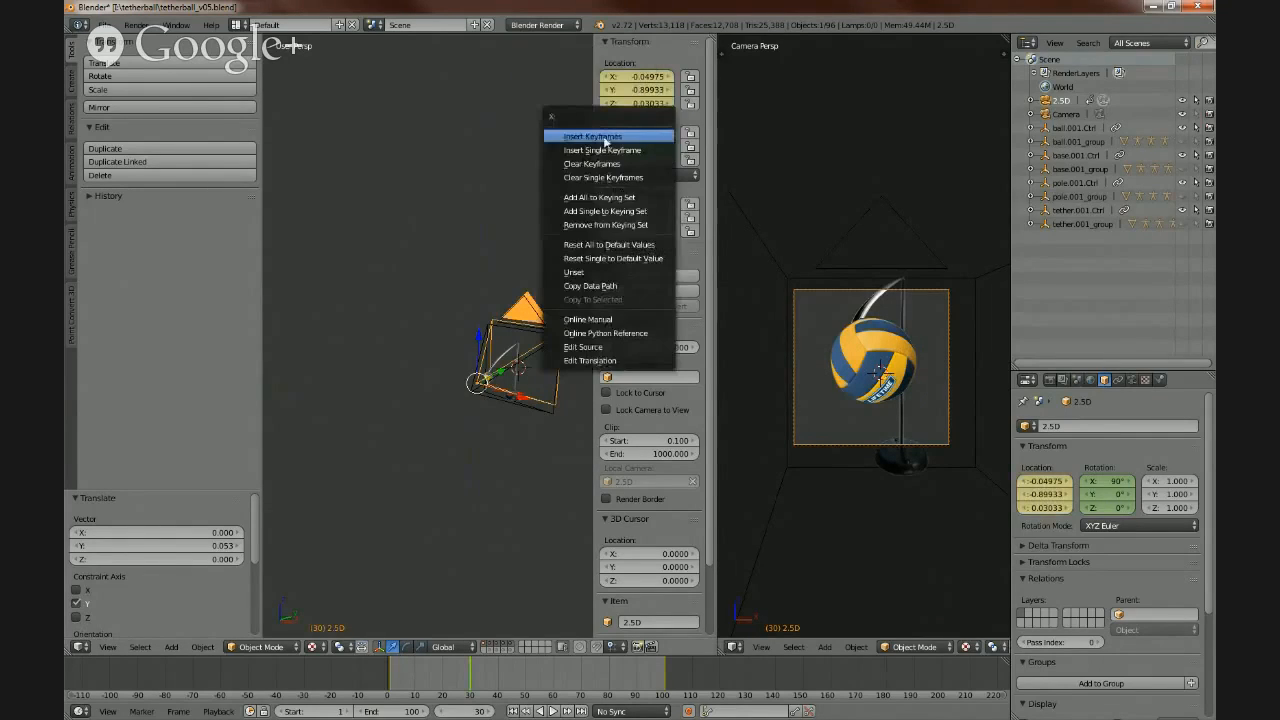
click(605, 141)
- Go to frame 35 and pull the 2.5D camera back and slightly down, to about Y -1.139 and Z 0.005
middle_drag(430, 310, 518, 400)
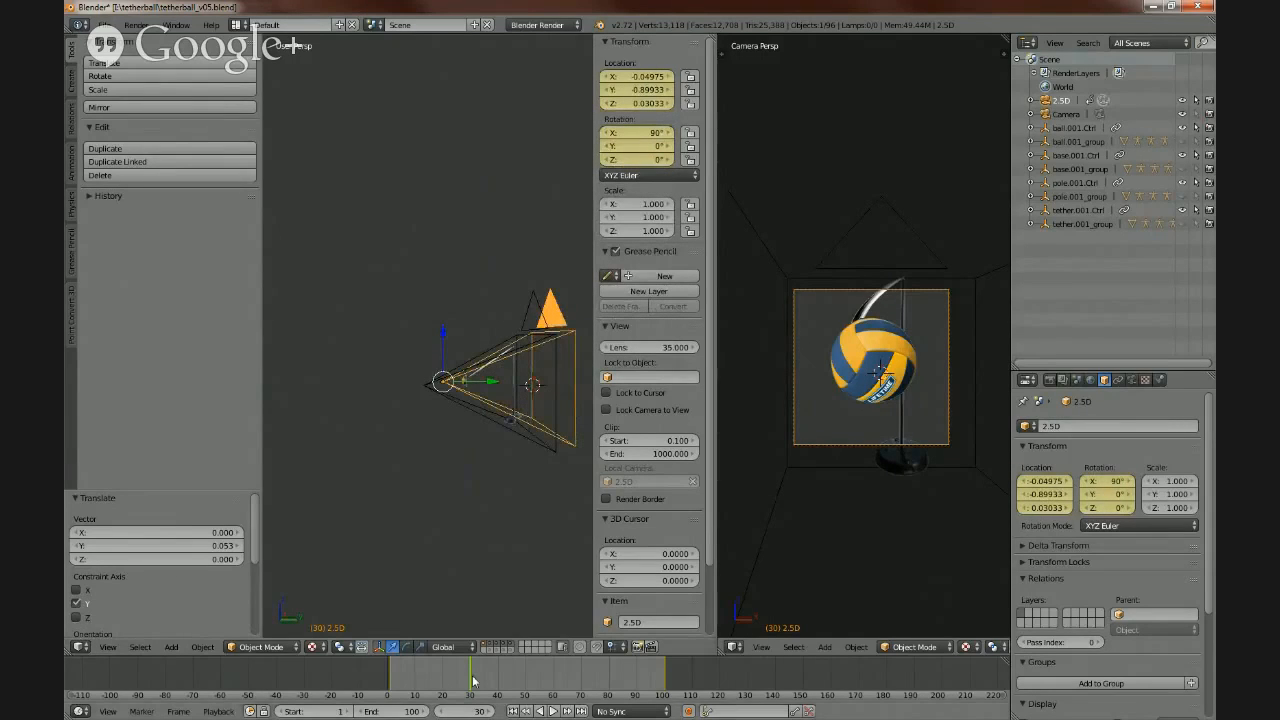
drag(473, 681, 486, 683)
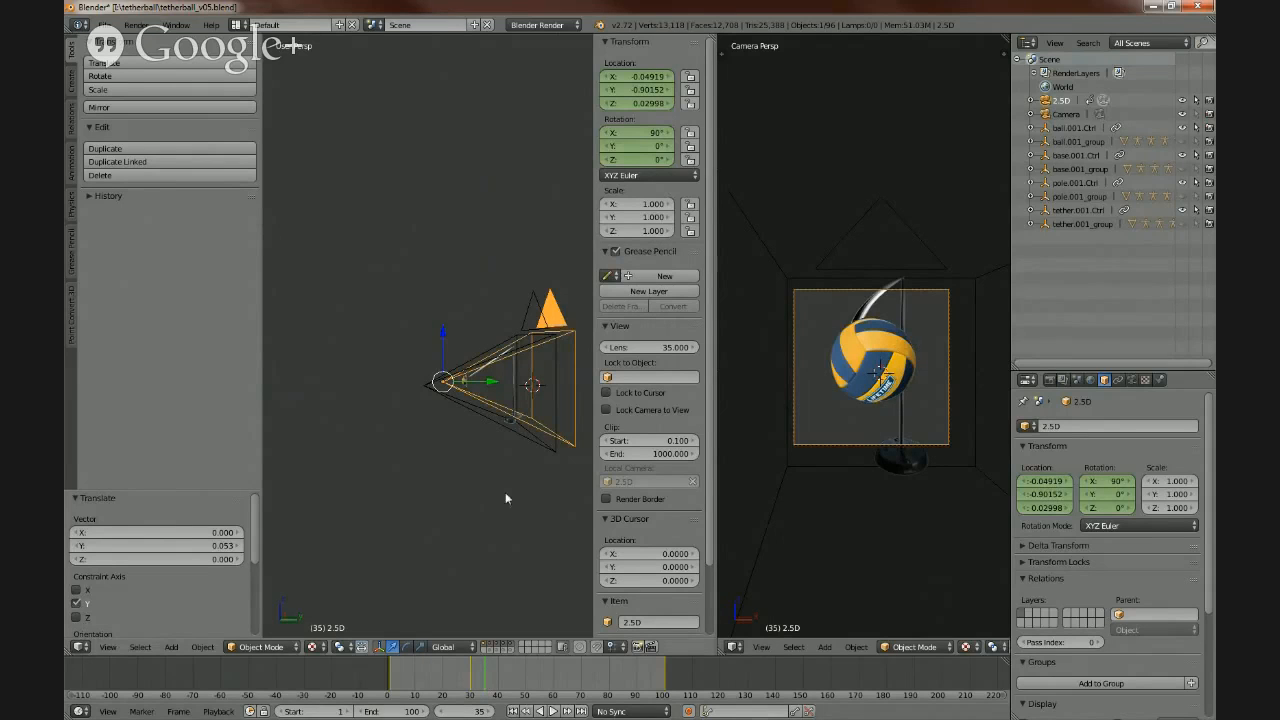
middle_drag(505, 492, 494, 507)
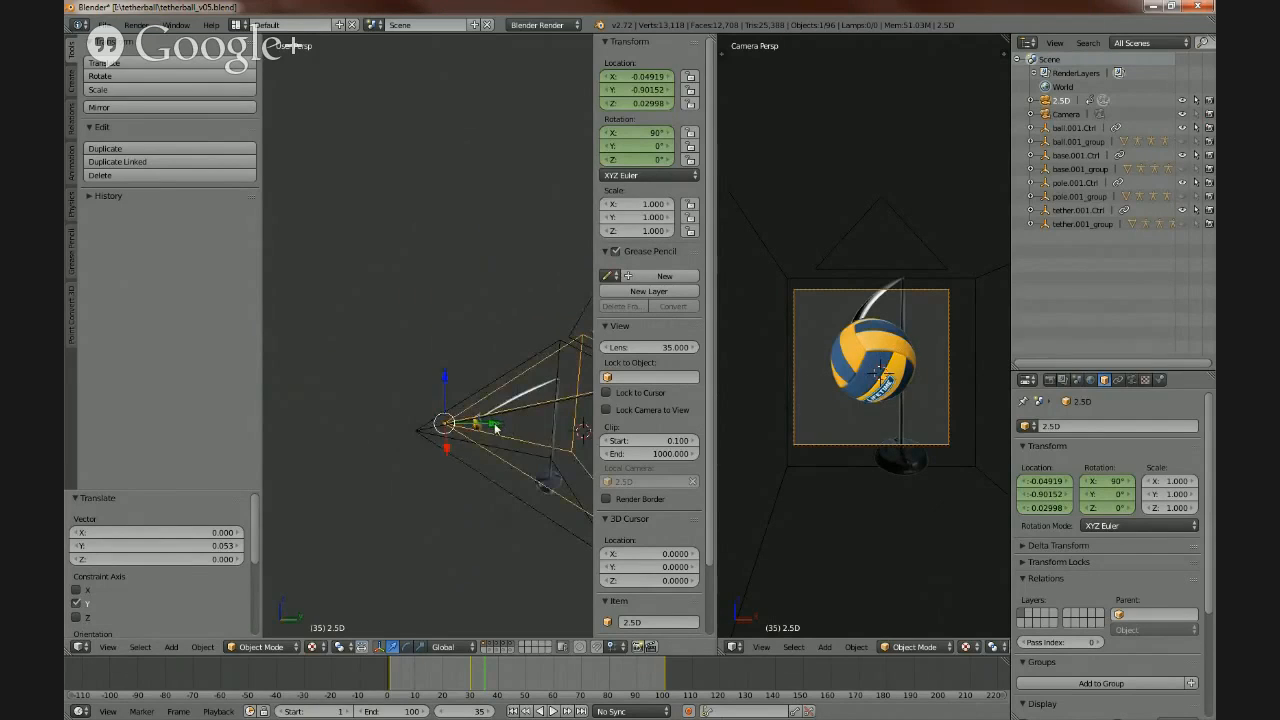
drag(495, 428, 466, 425)
drag(422, 383, 420, 385)
middle_drag(420, 385, 270, 457)
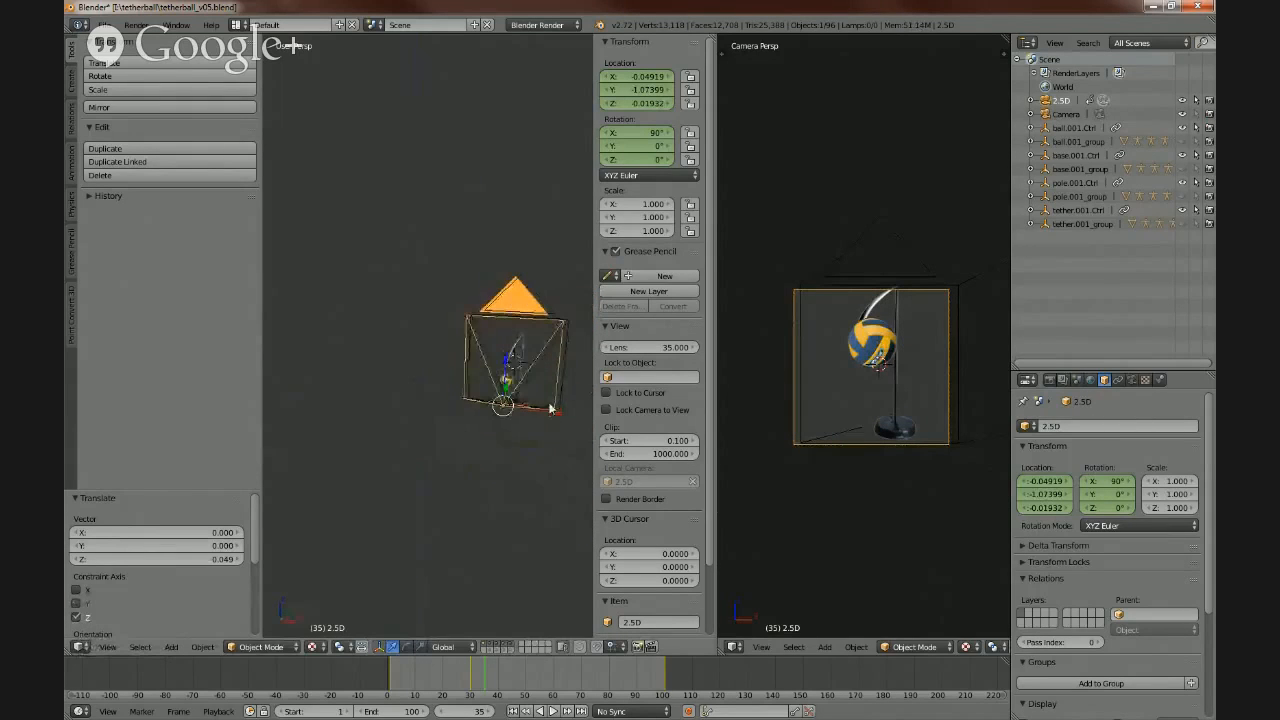
drag(507, 357, 510, 364)
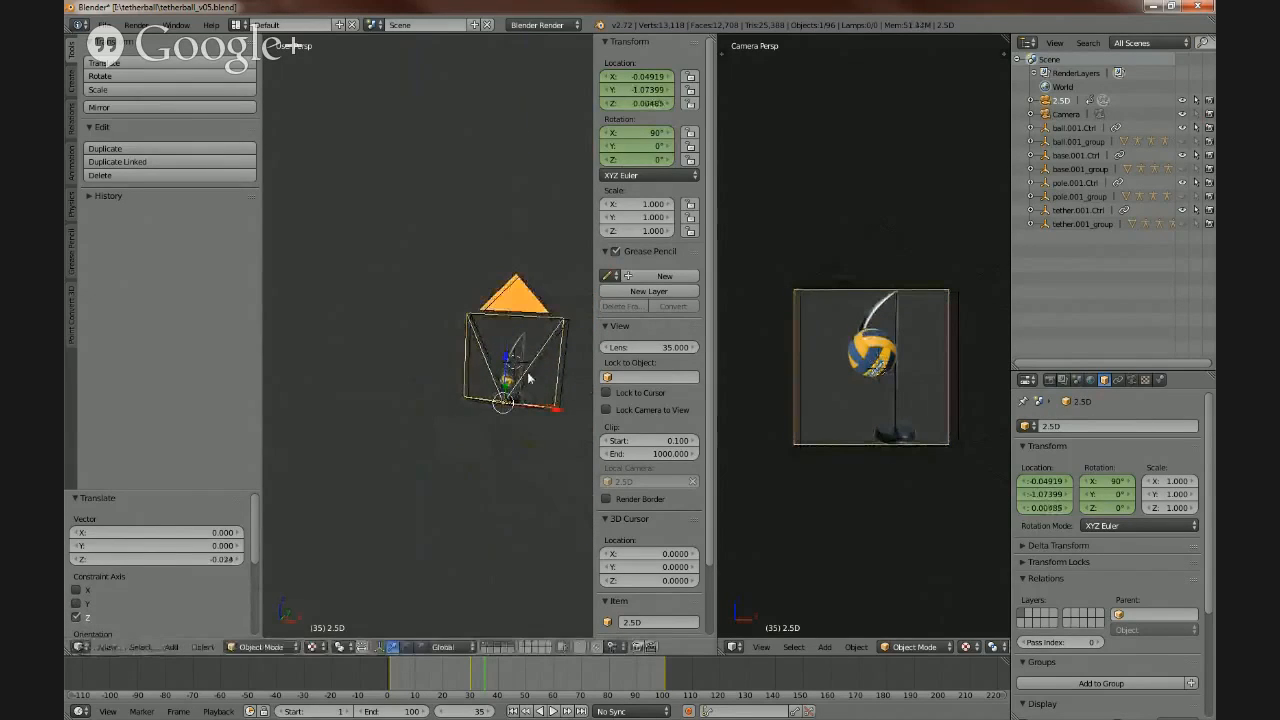
middle_drag(529, 403, 447, 406)
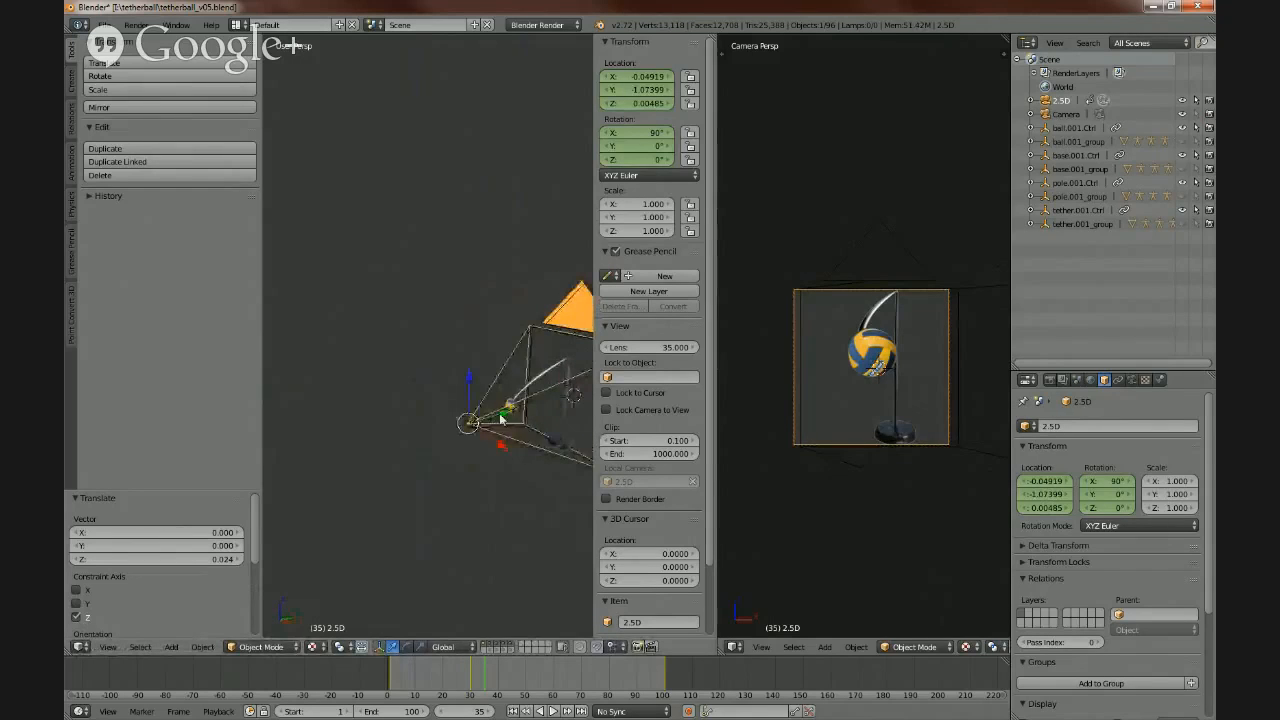
drag(501, 418, 502, 420)
middle_drag(572, 627, 486, 536)
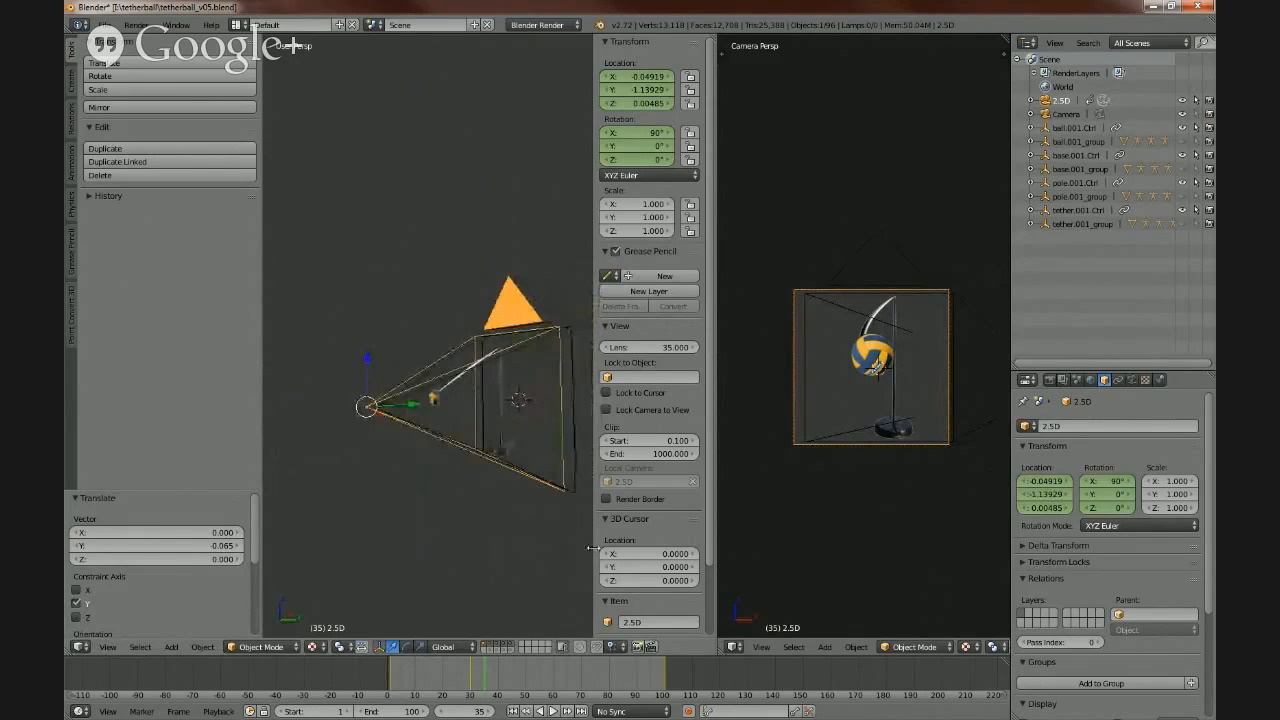
- Insert keyframes for the 2.5D camera's location and rotation on all axes at frame 35
right_click(610, 77)
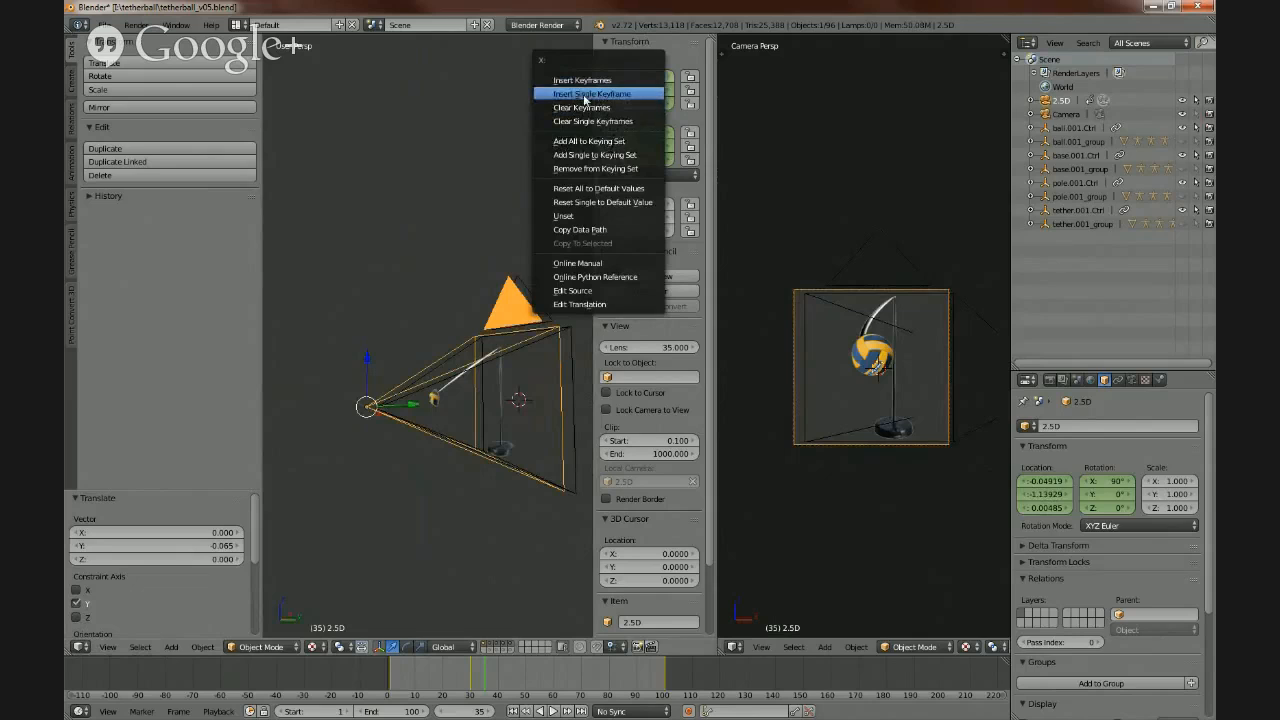
click(584, 80)
right_click(640, 133)
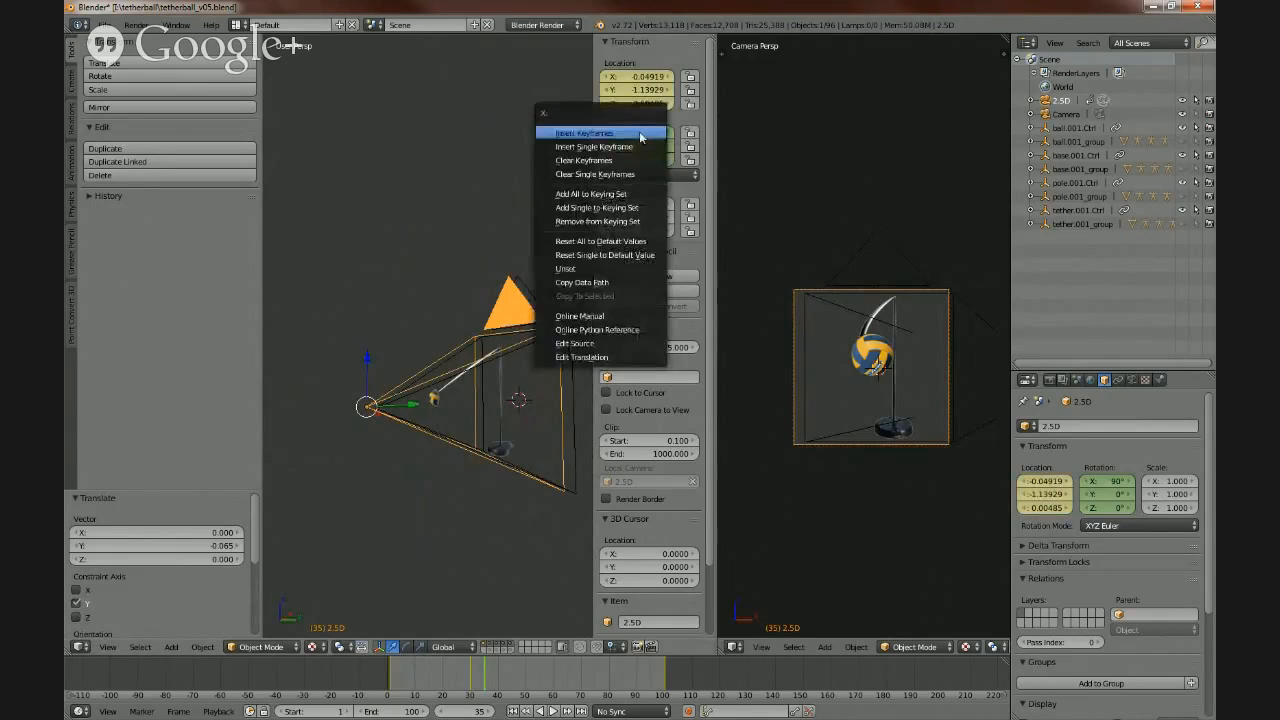
click(615, 133)
middle_drag(469, 403, 537, 357)
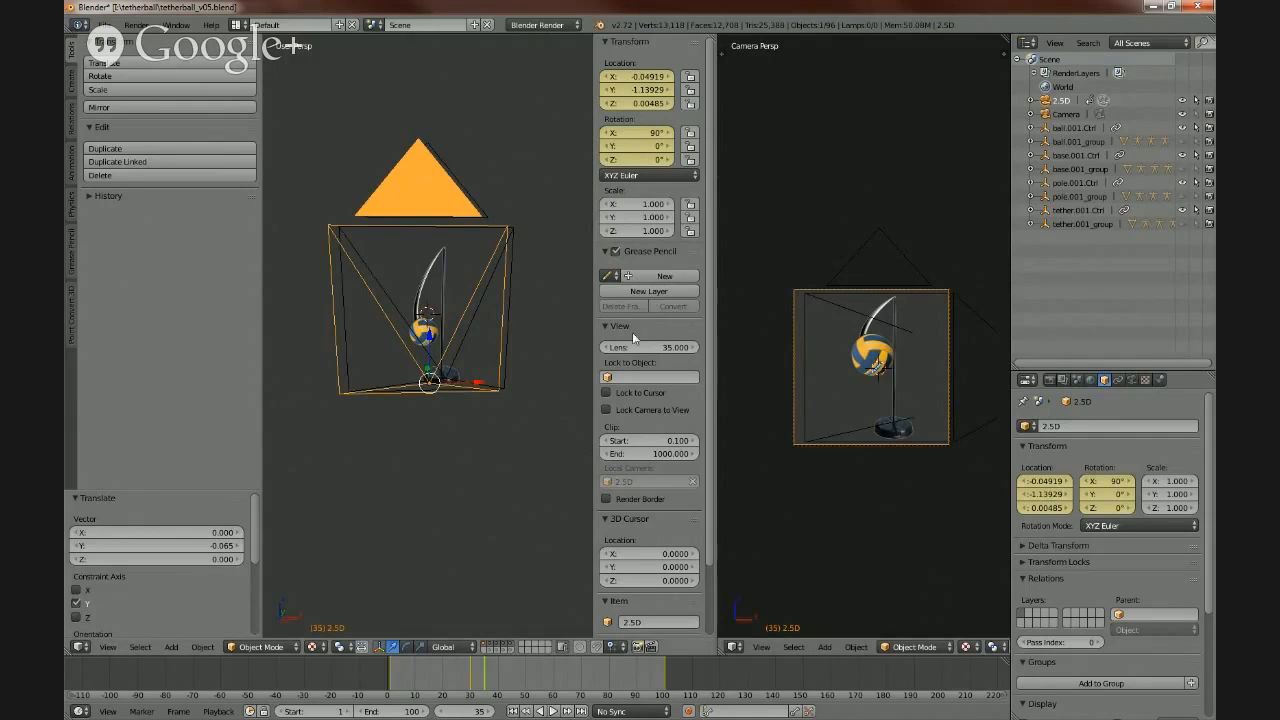
middle_drag(532, 383, 440, 390)
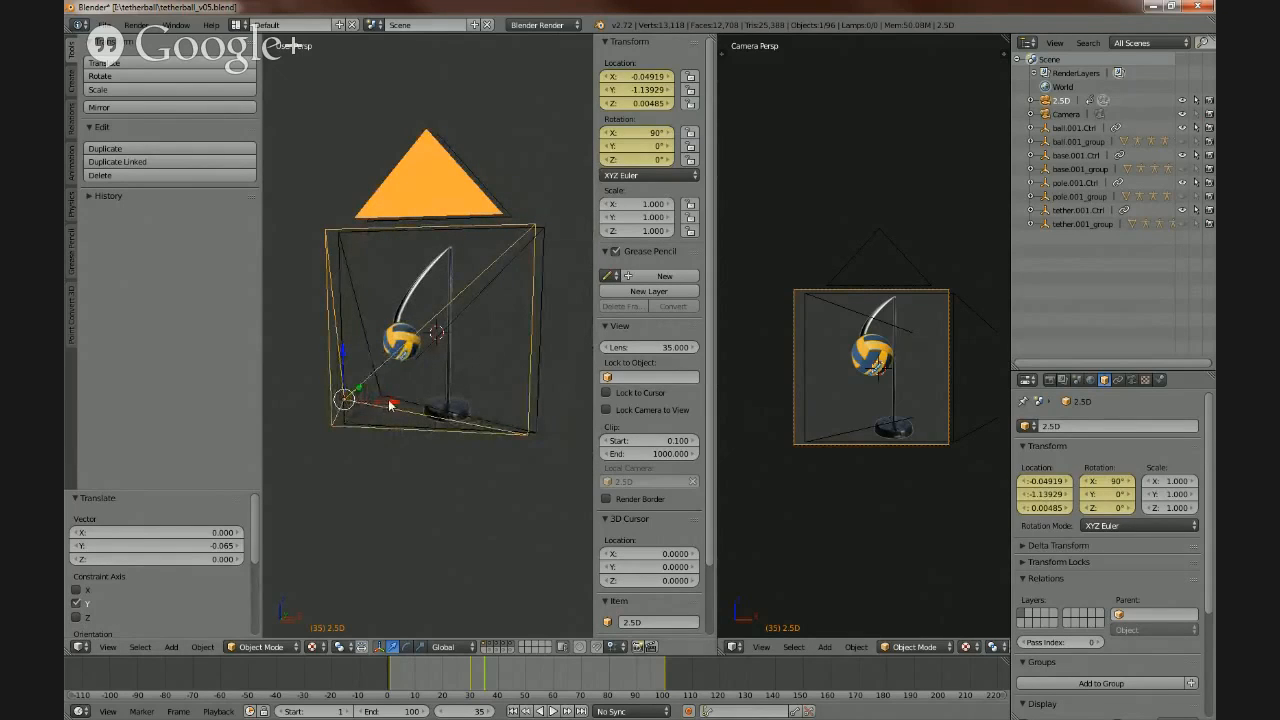
- Try moving the 2.5D camera along X to about 0.155 with a Z rotation of 16.2° at frame 35
key(g)
key(x)
click(829, 411)
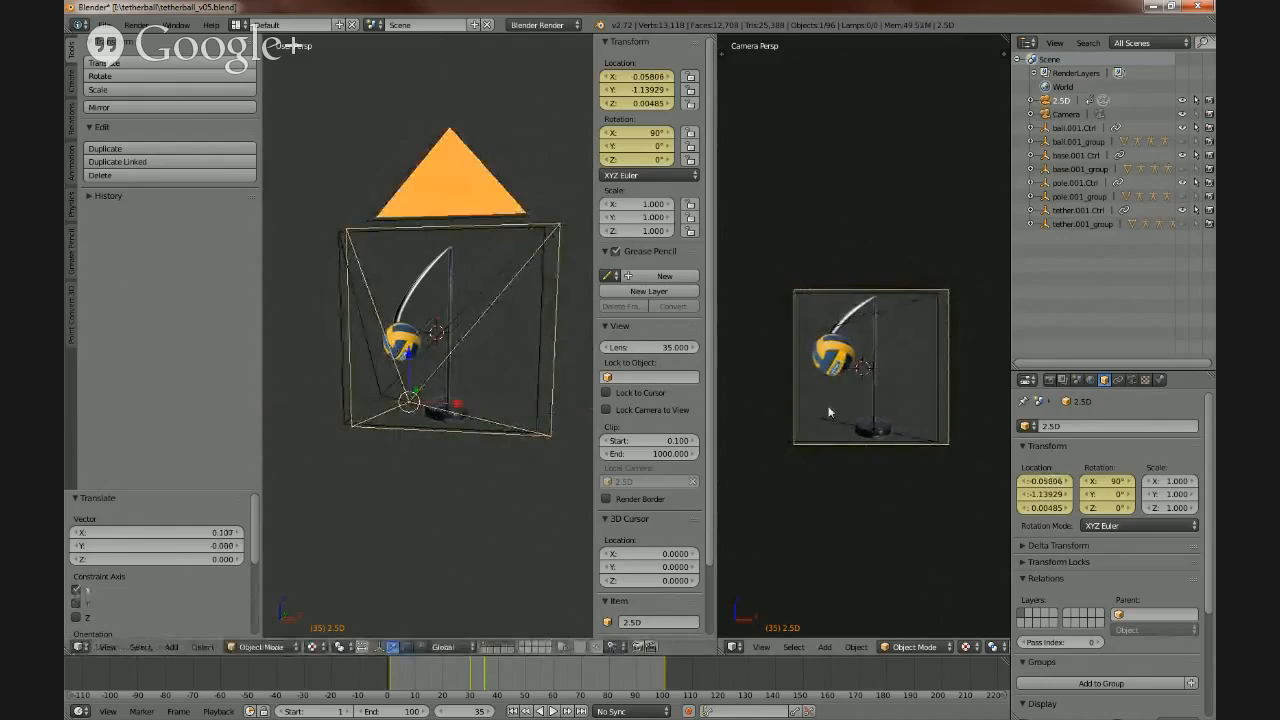
scroll(870, 397, up, 3)
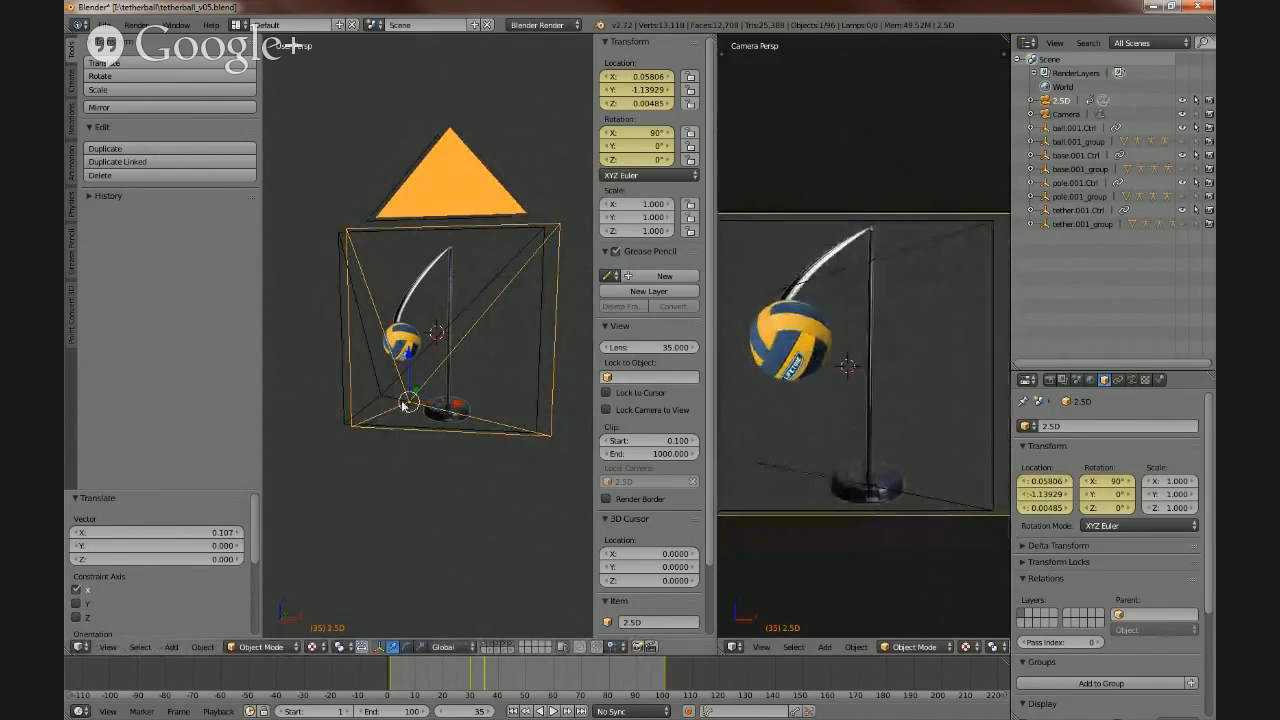
scroll(415, 435, up, 2)
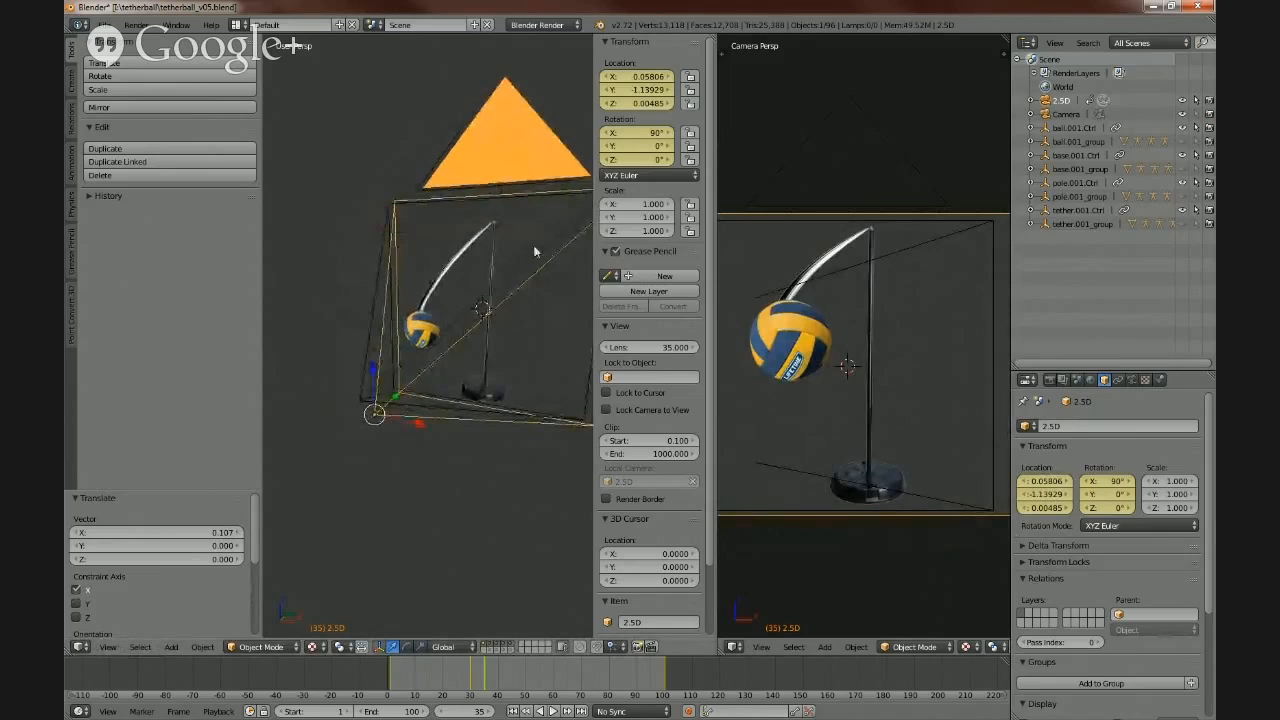
drag(640, 159, 715, 159)
key(g)
key(x)
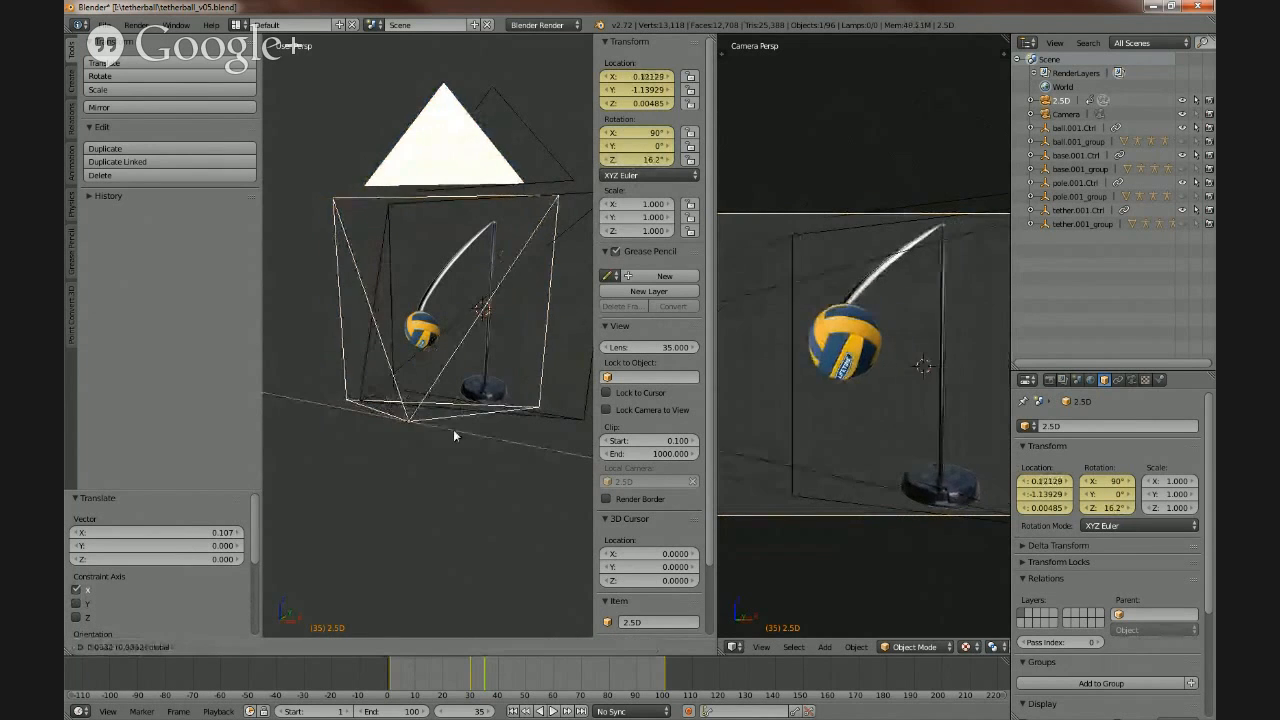
click(470, 434)
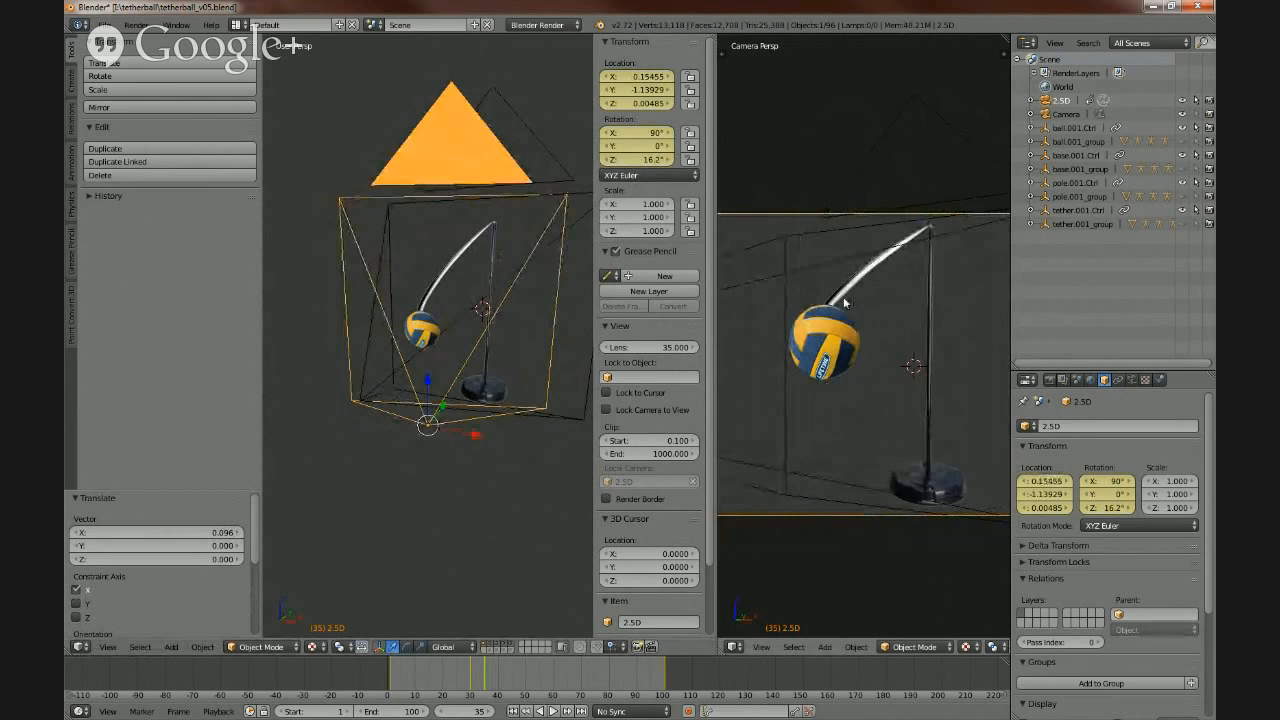
- Try the 2.5D camera closer to the tetherball at about X 0.290, Y -0.920, testing a 51.2° Z rotation before returning to 16.2°
key(g)
key(y)
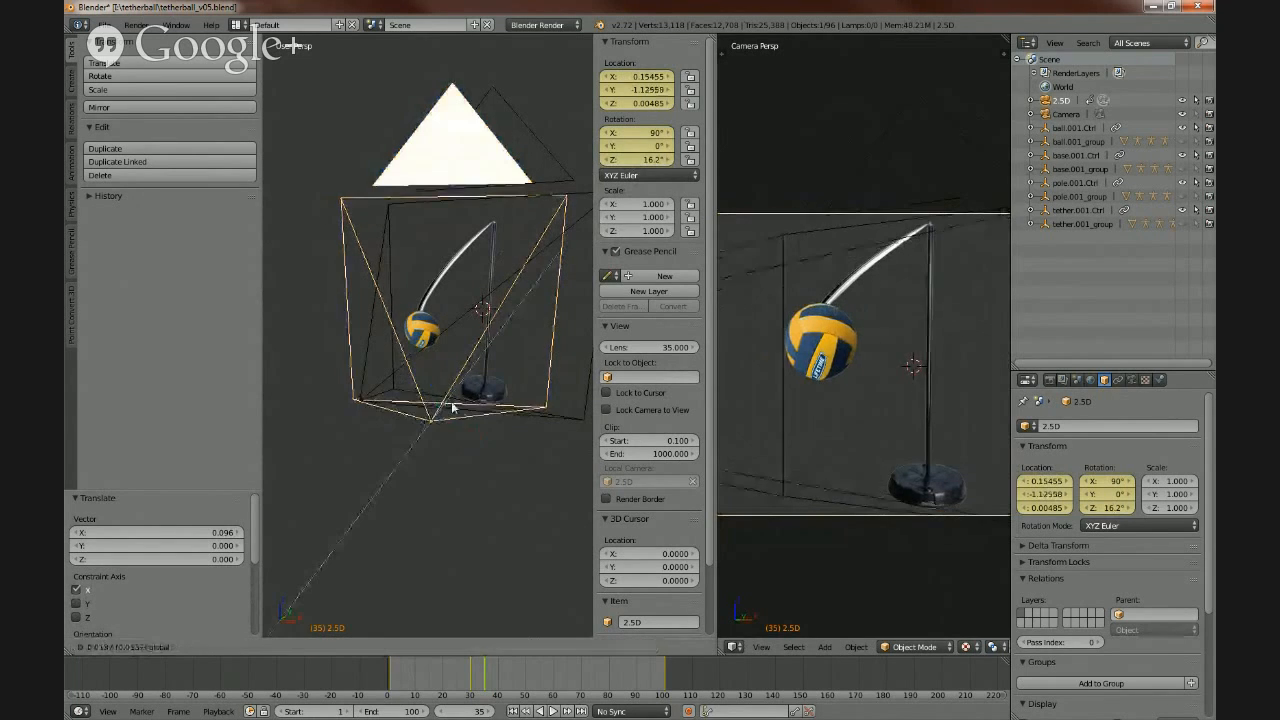
click(455, 410)
key(g)
key(x)
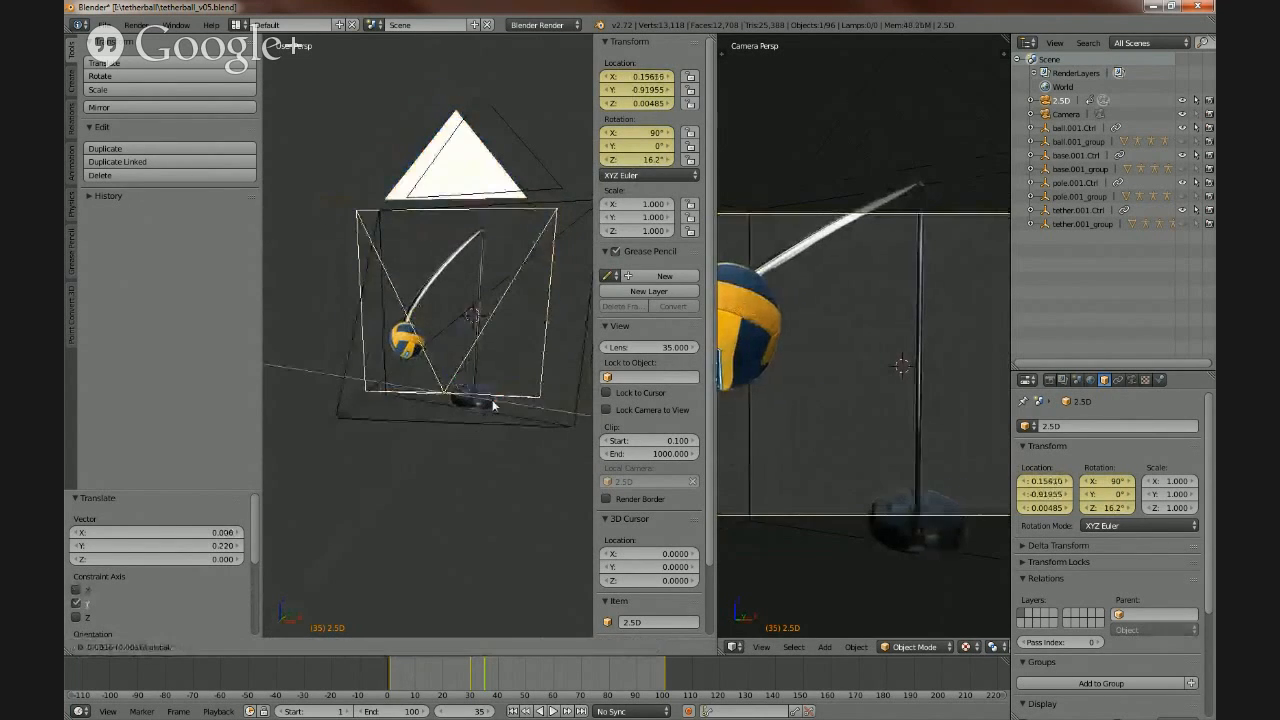
click(550, 408)
drag(645, 163, 670, 163)
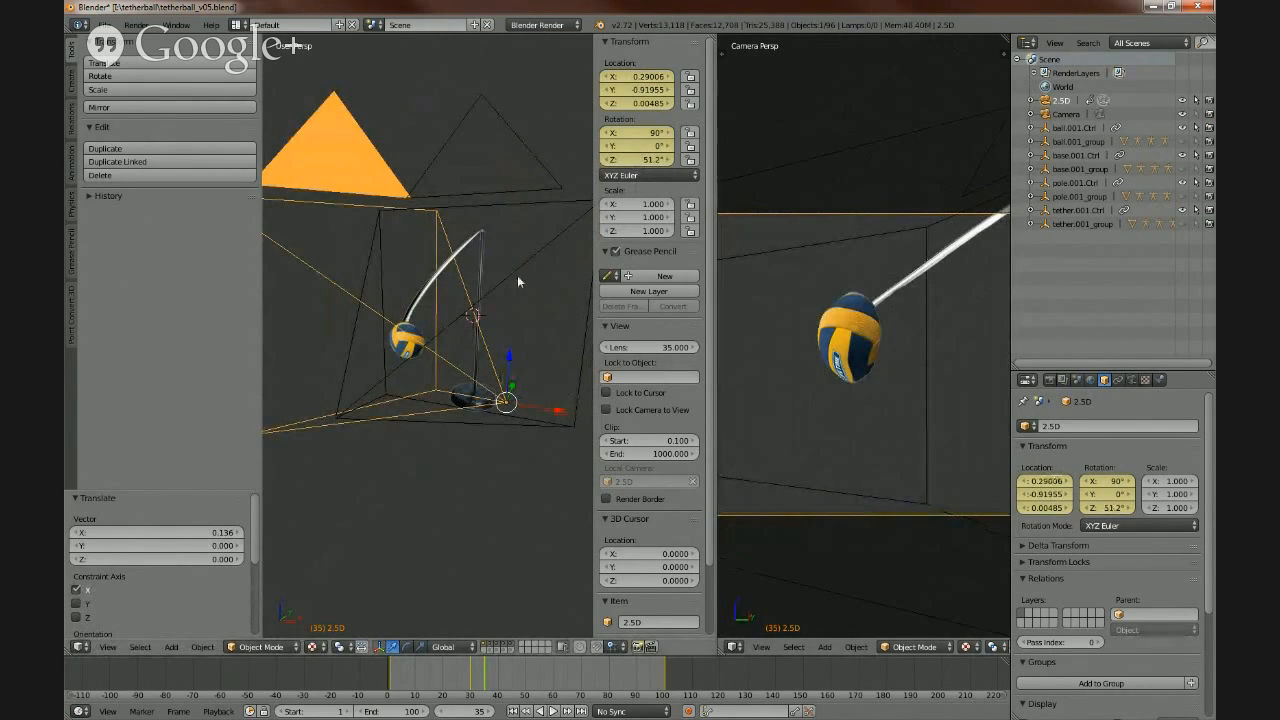
drag(642, 163, 610, 163)
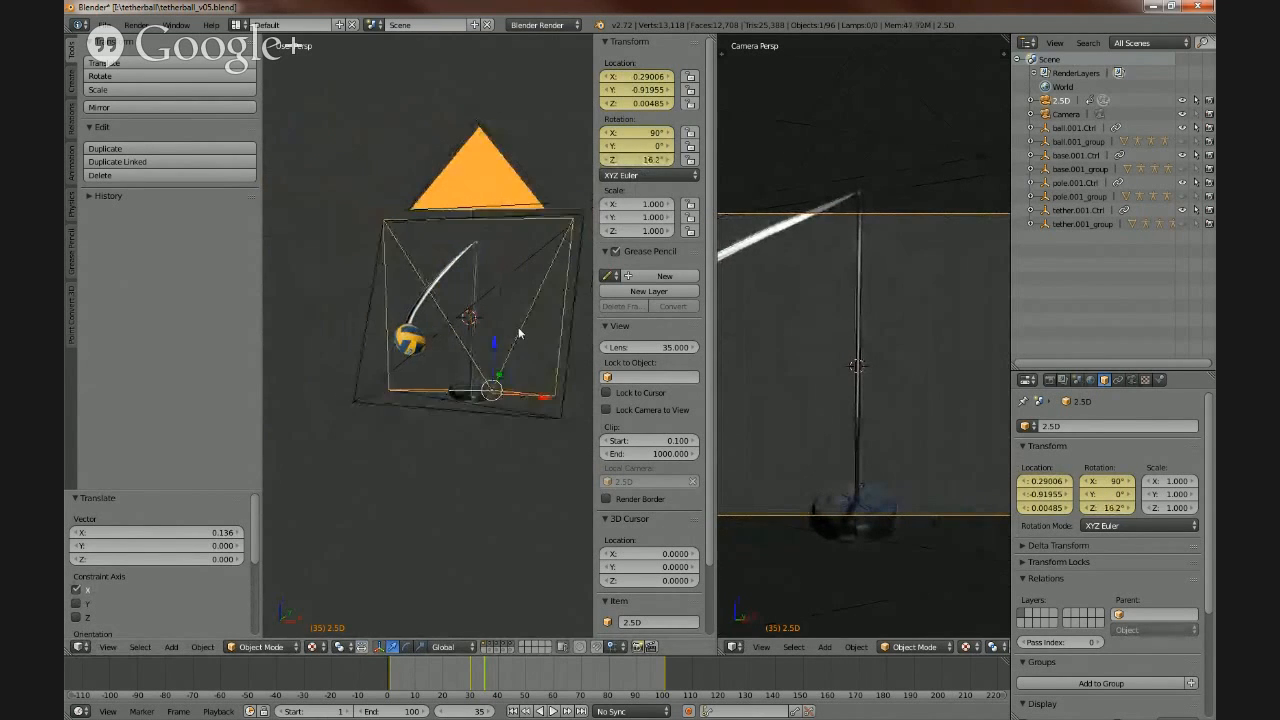
- Pull the 2.5D camera back to about Y -1.177 and shift it to about X 0.165 to frame the whole tetherball
key(g)
key(y)
click(484, 421)
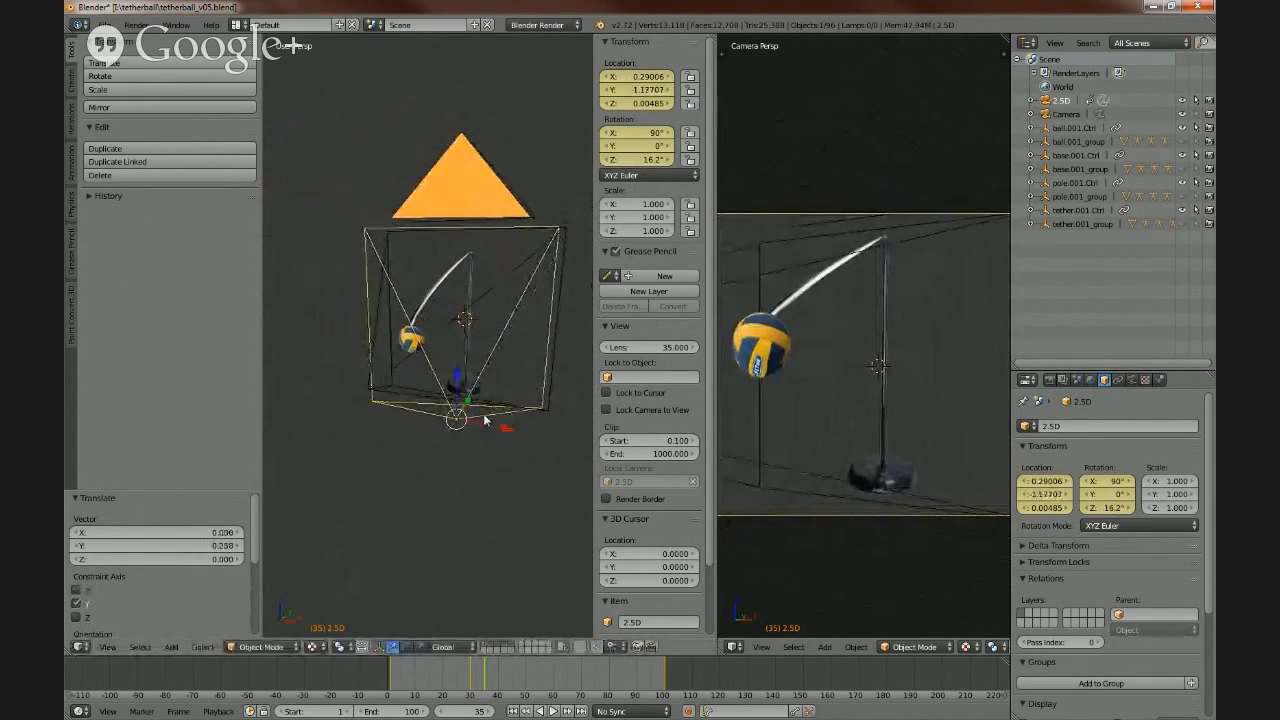
key(g)
key(x)
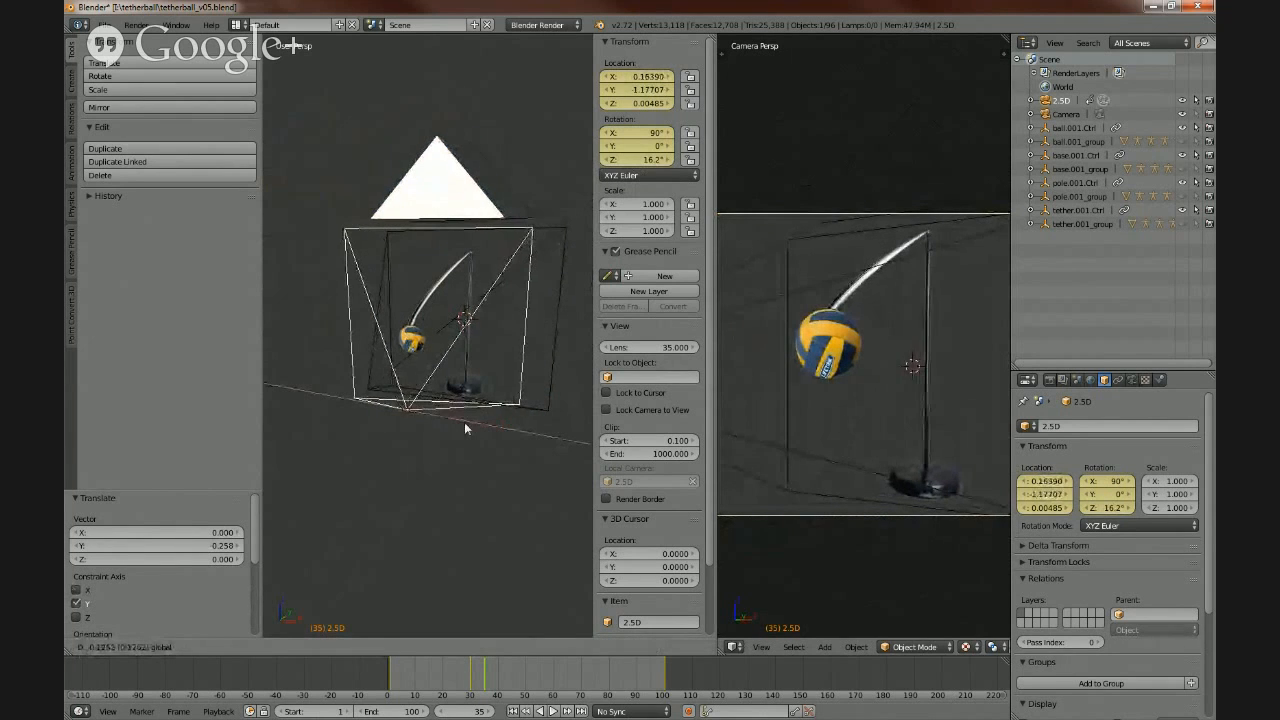
click(464, 427)
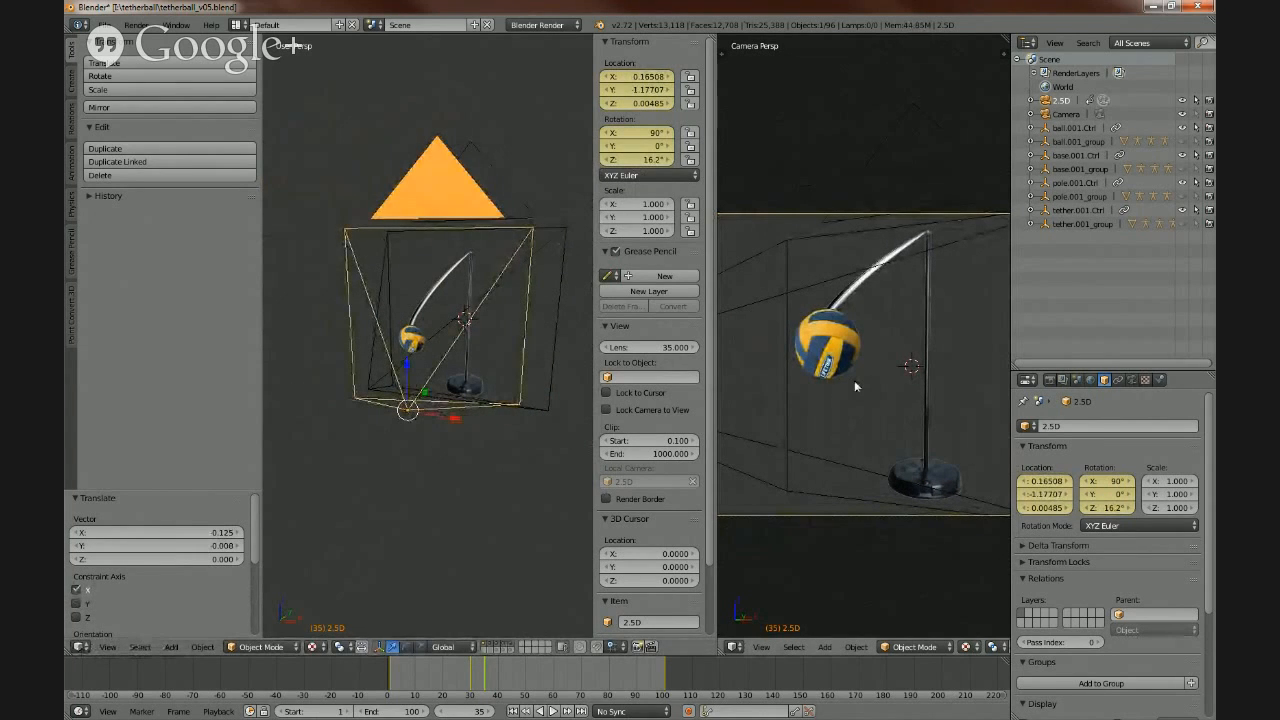
scroll(854, 380, down, 4)
scroll(854, 380, up, 2)
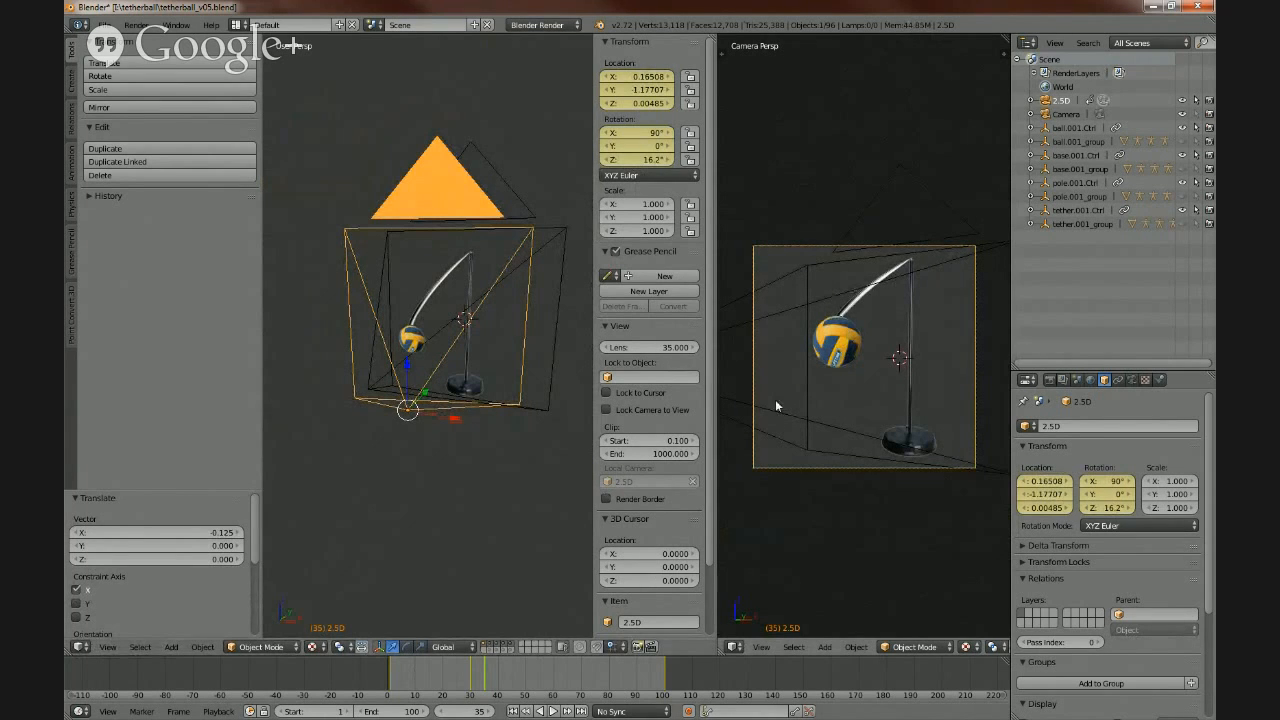
middle_drag(452, 439, 465, 385)
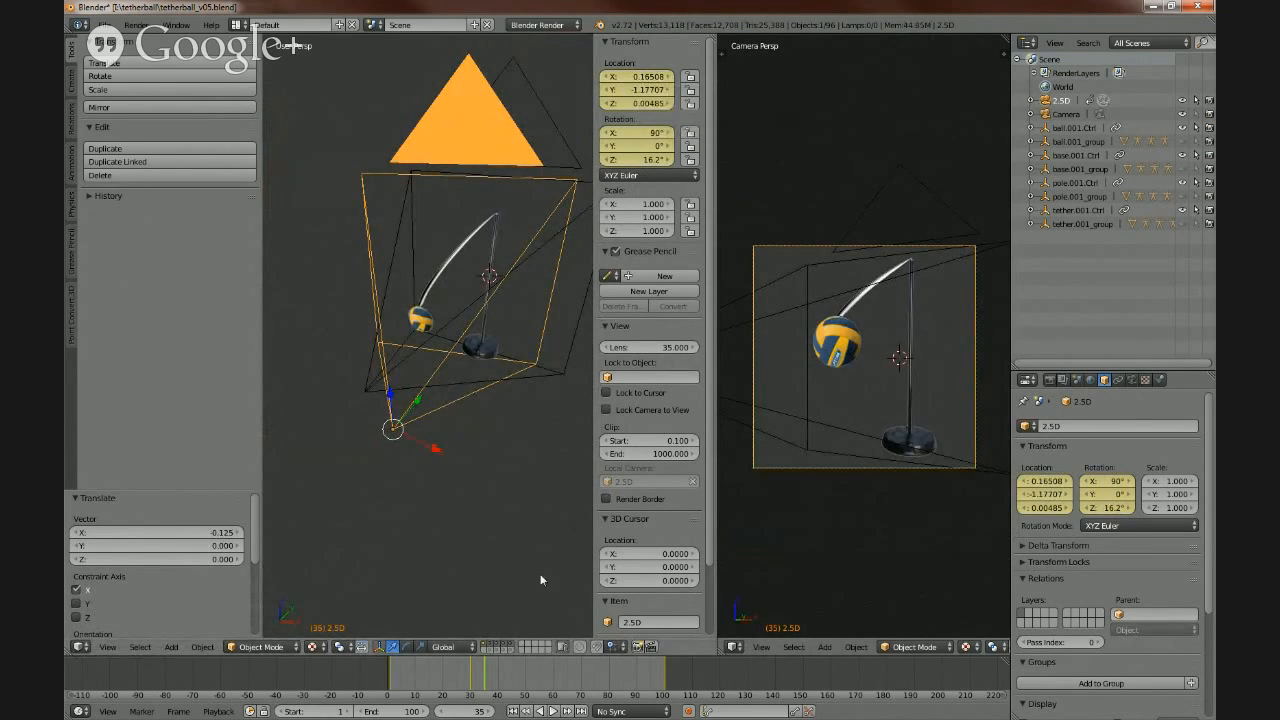
- Go to frame 60 and move the 2.5D camera to about X 0.164, Y -1.002
drag(486, 679, 555, 689)
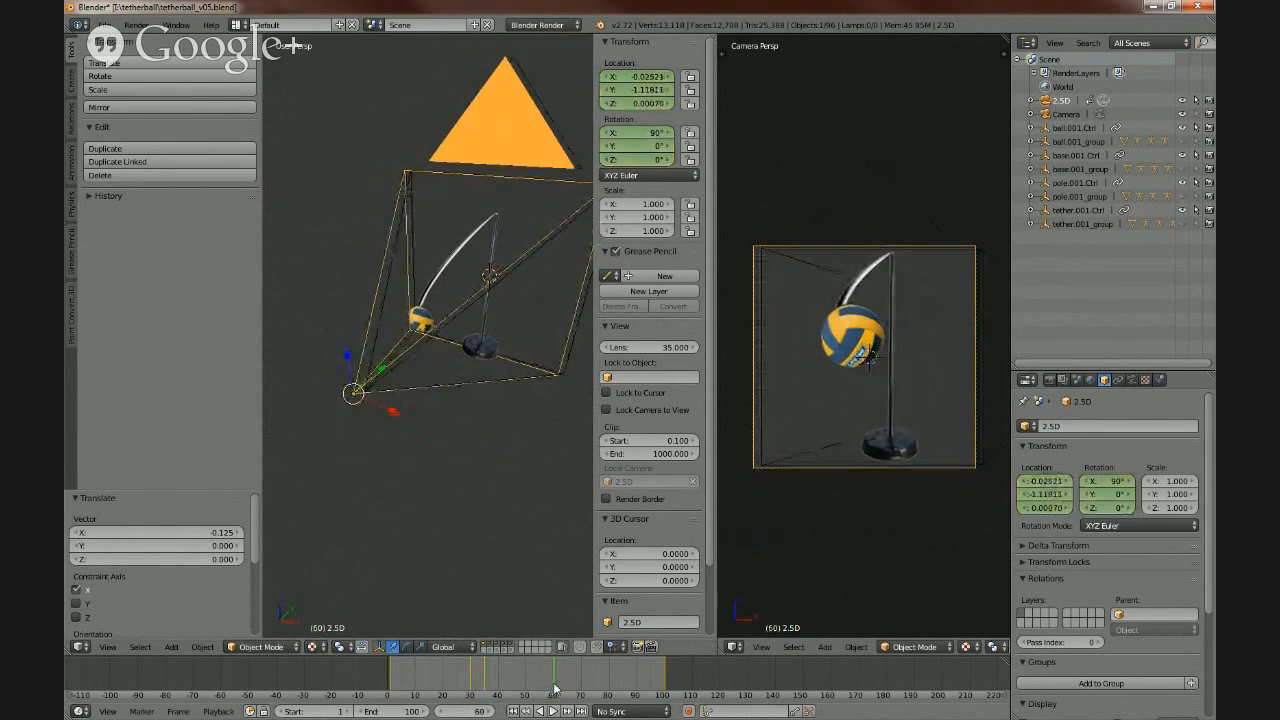
key(g)
key(y)
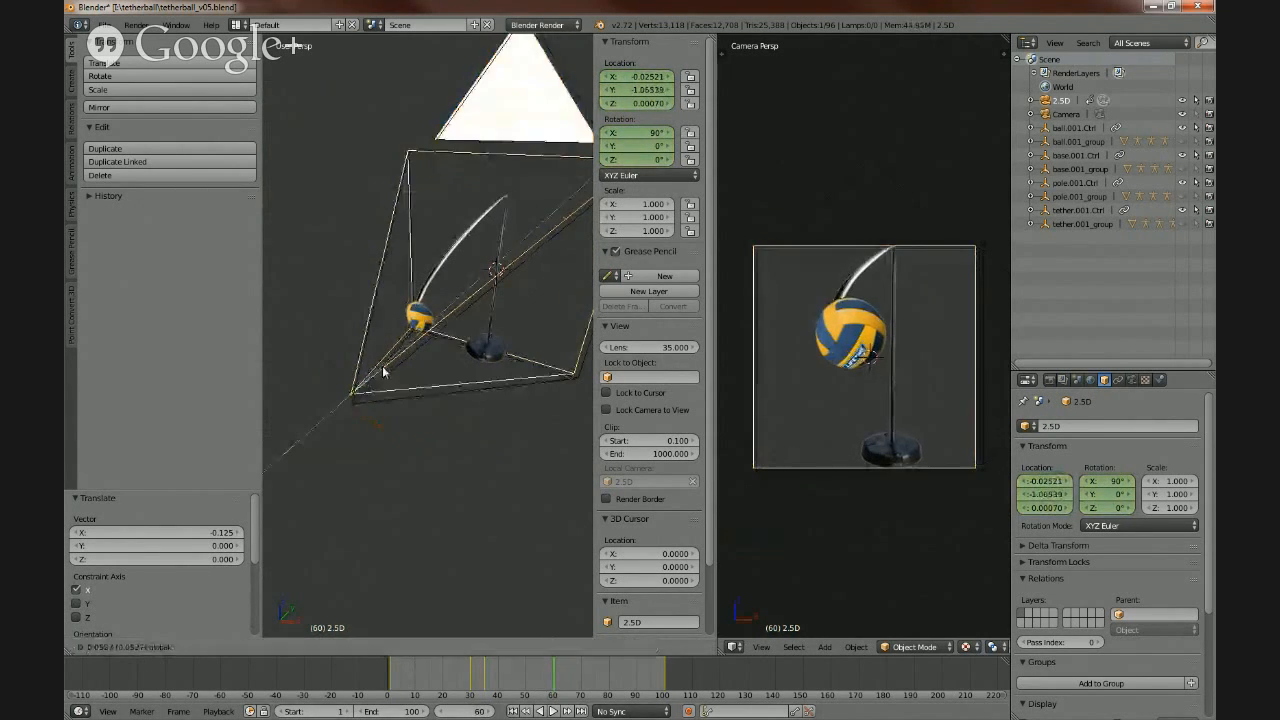
drag(383, 371, 464, 407)
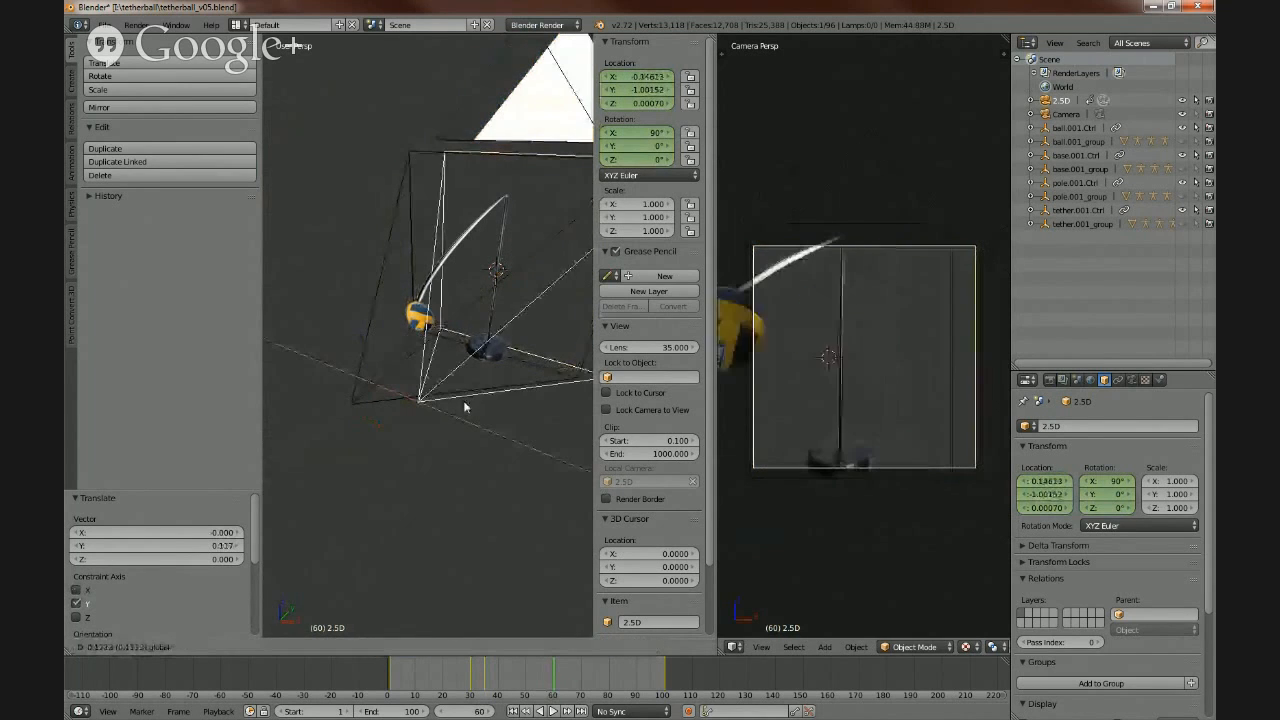
click(470, 406)
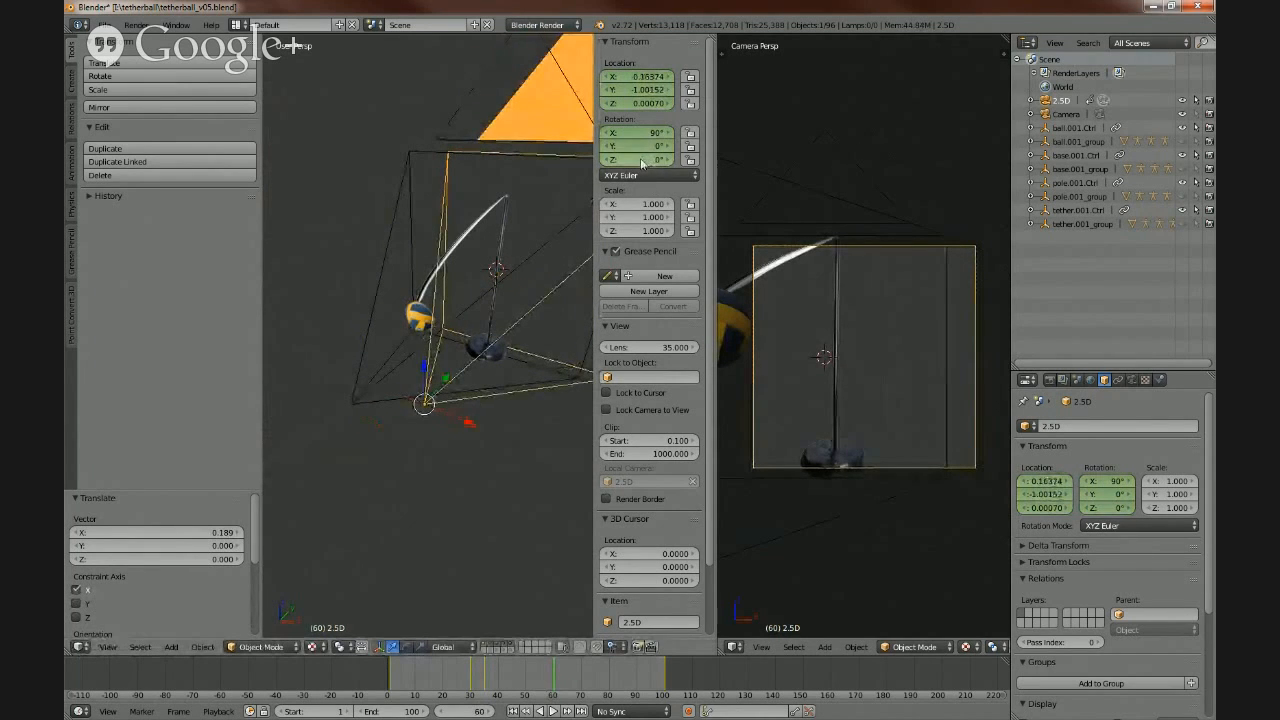
- Set the 2.5D camera's Z rotation to 10° and reposition it to about X 0.135, Y -1.173
drag(641, 162, 670, 162)
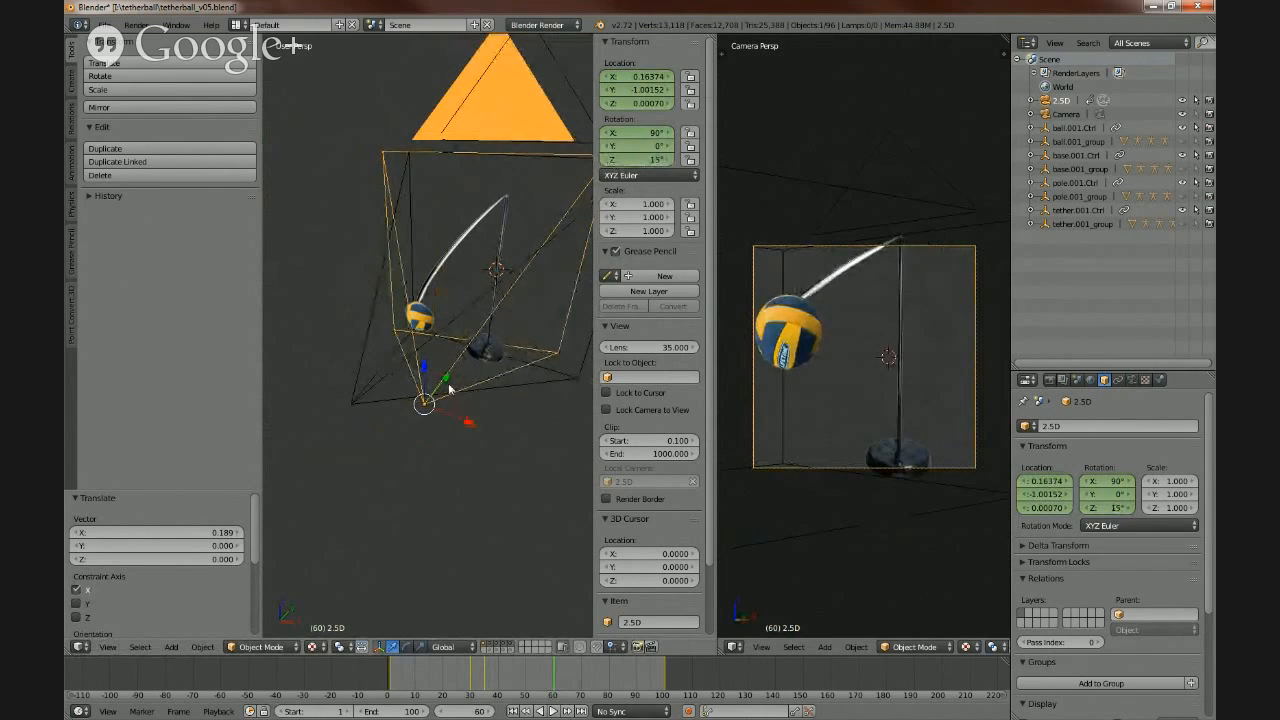
key(g)
key(y)
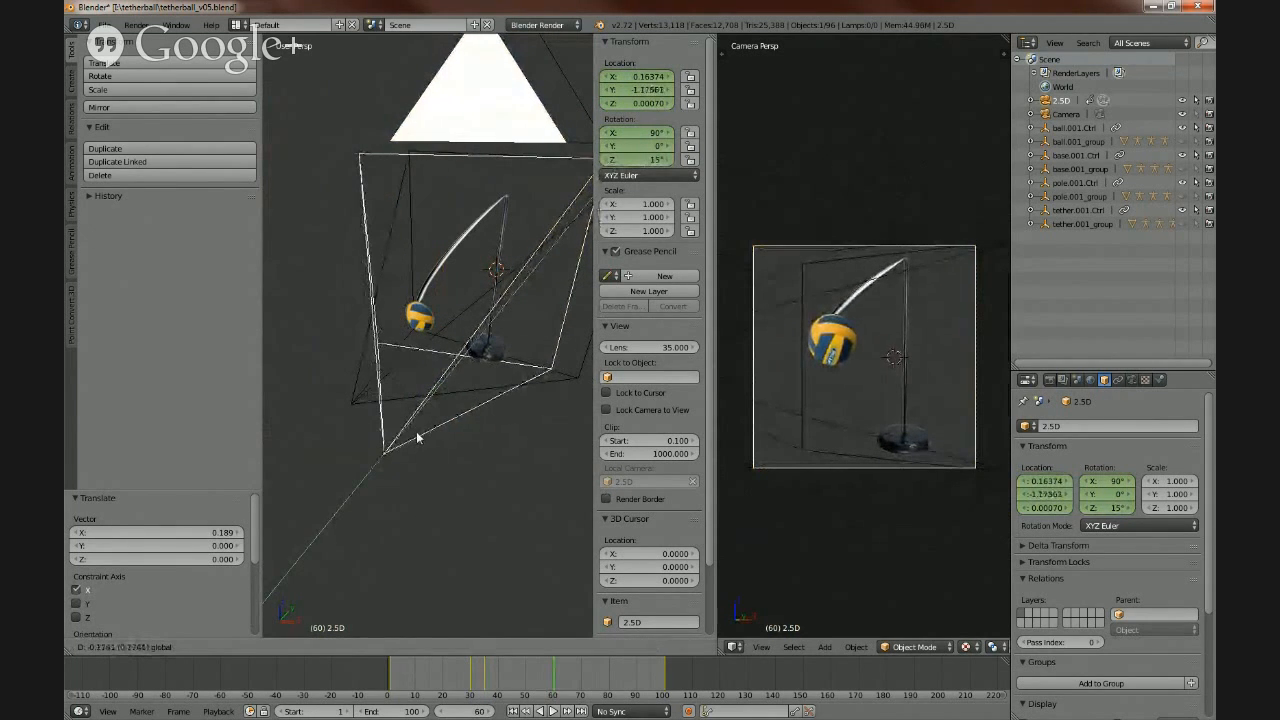
click(421, 436)
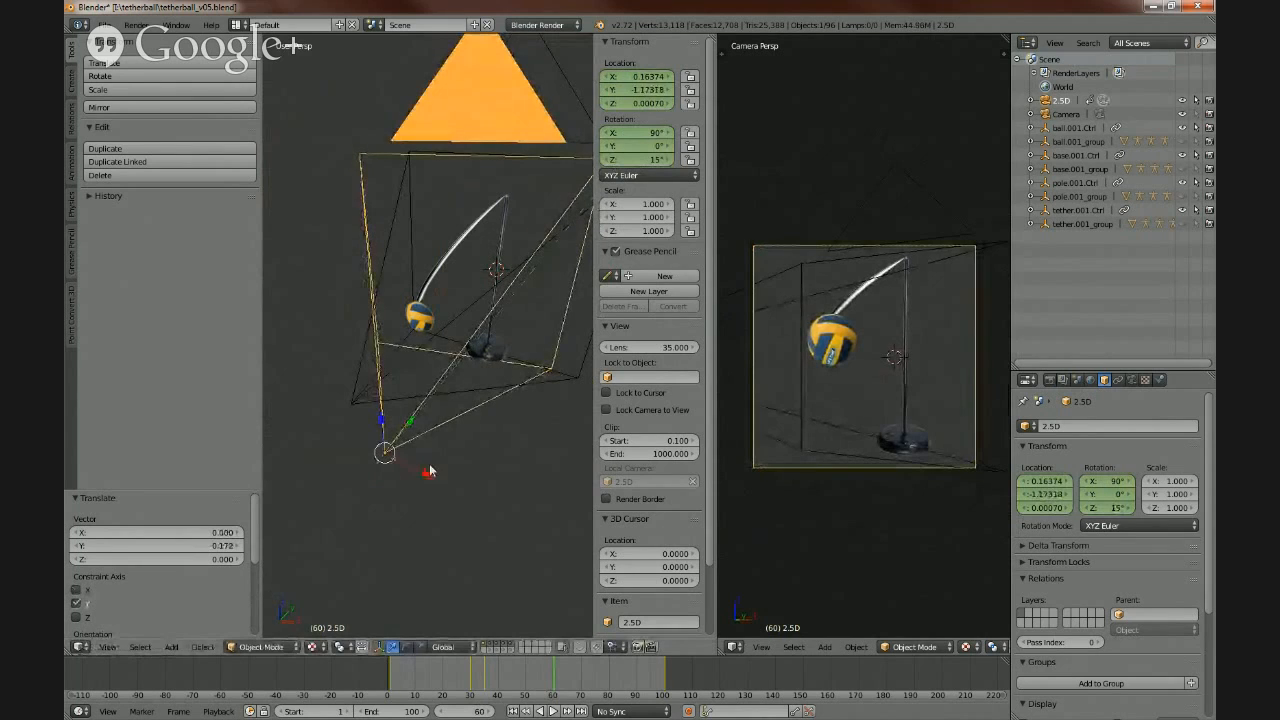
drag(656, 161, 646, 161)
key(g)
key(x)
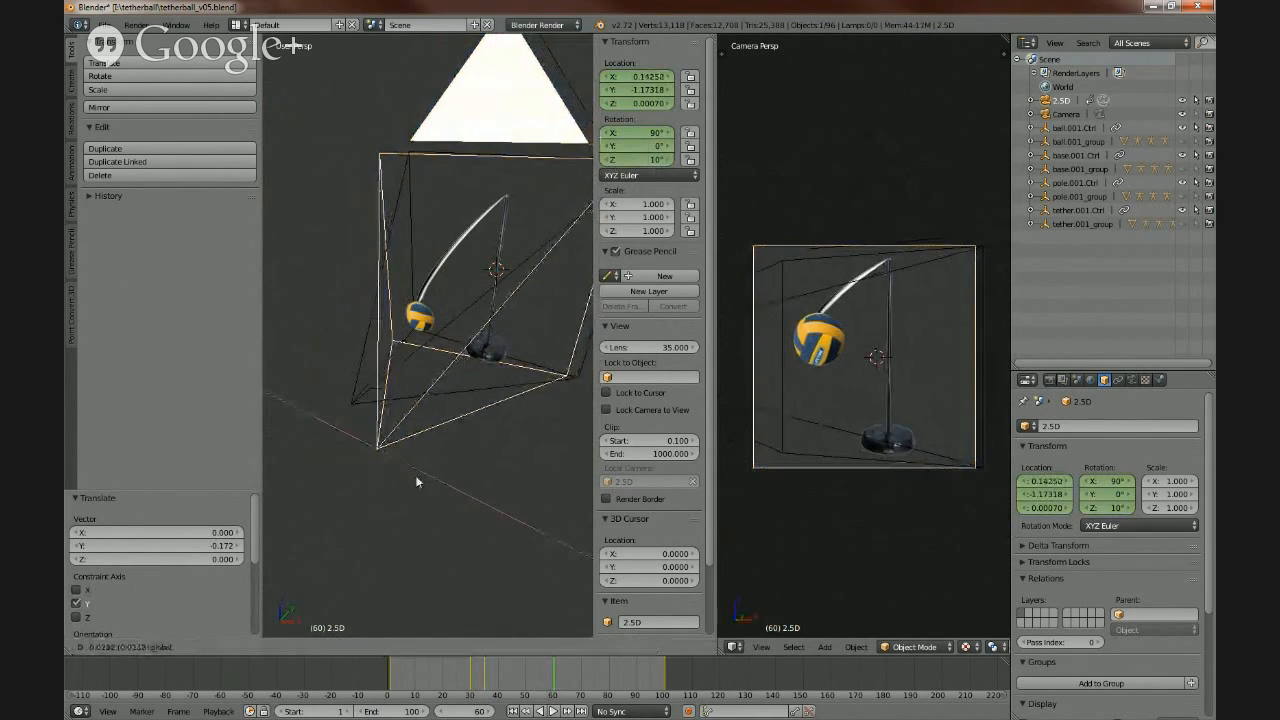
click(437, 455)
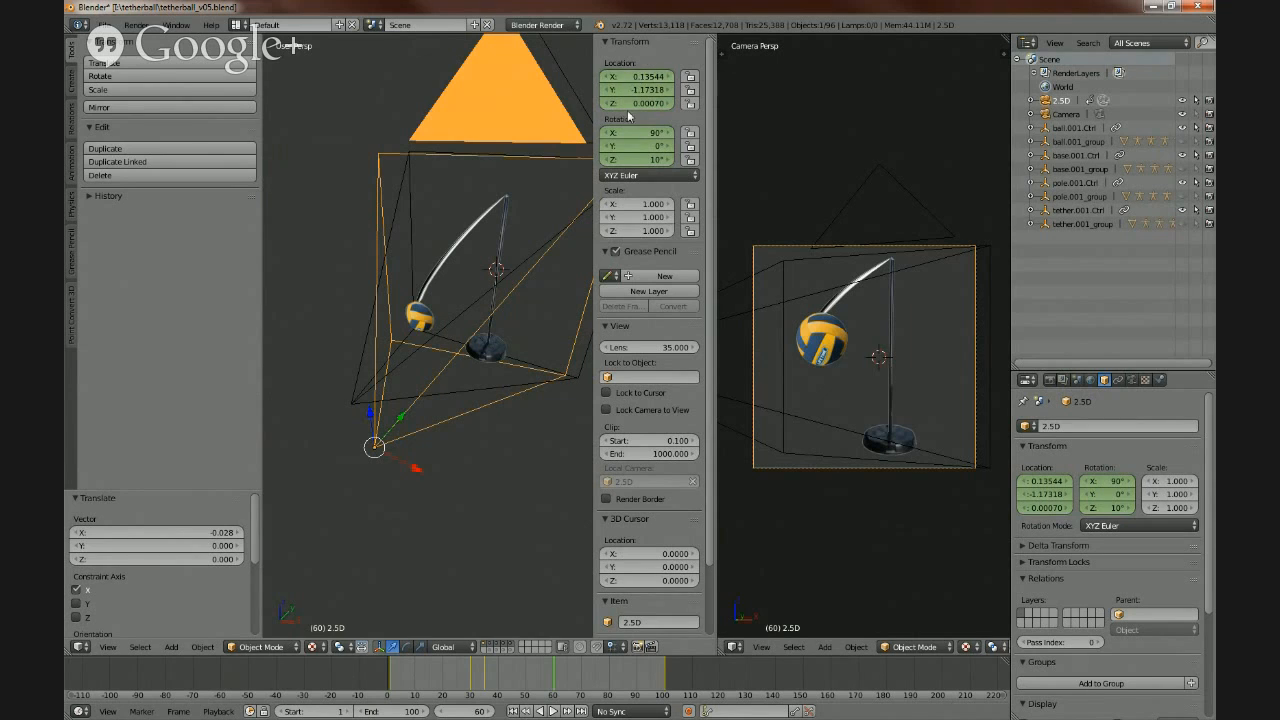
- Insert keyframes for the 2.5D camera's location and rotation on all axes at frame 60
right_click(601, 91)
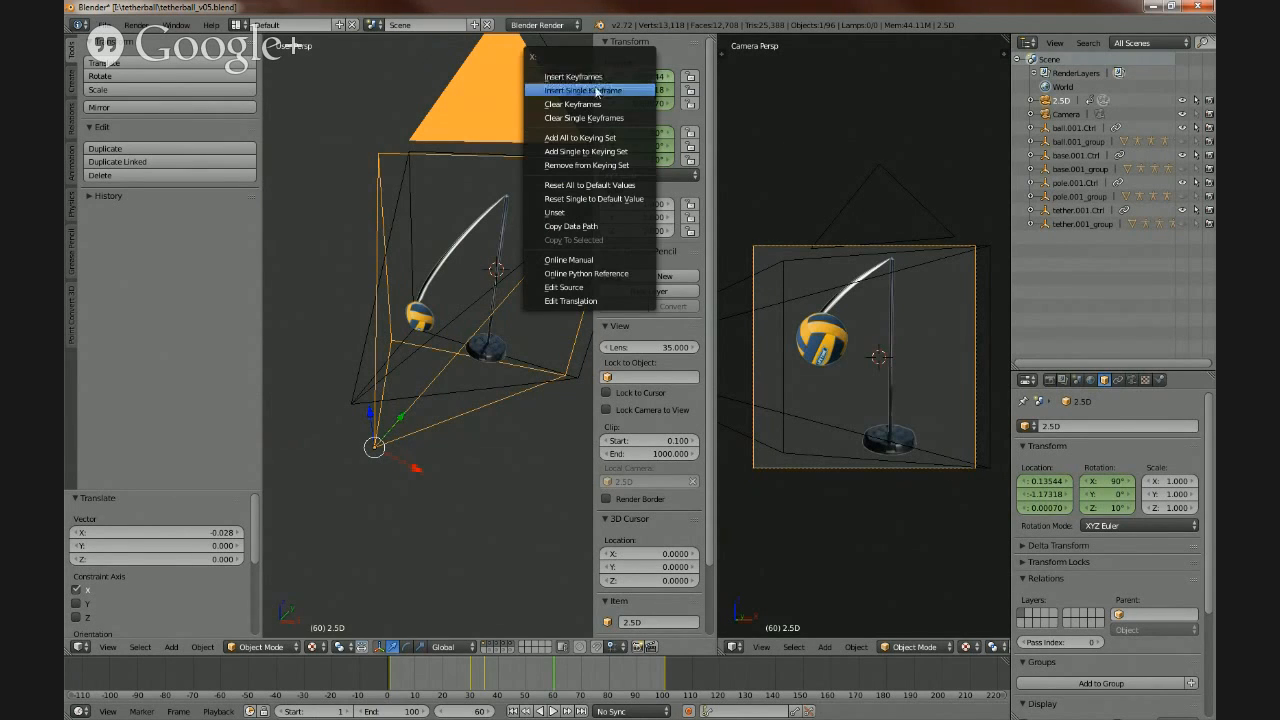
click(590, 79)
right_click(622, 133)
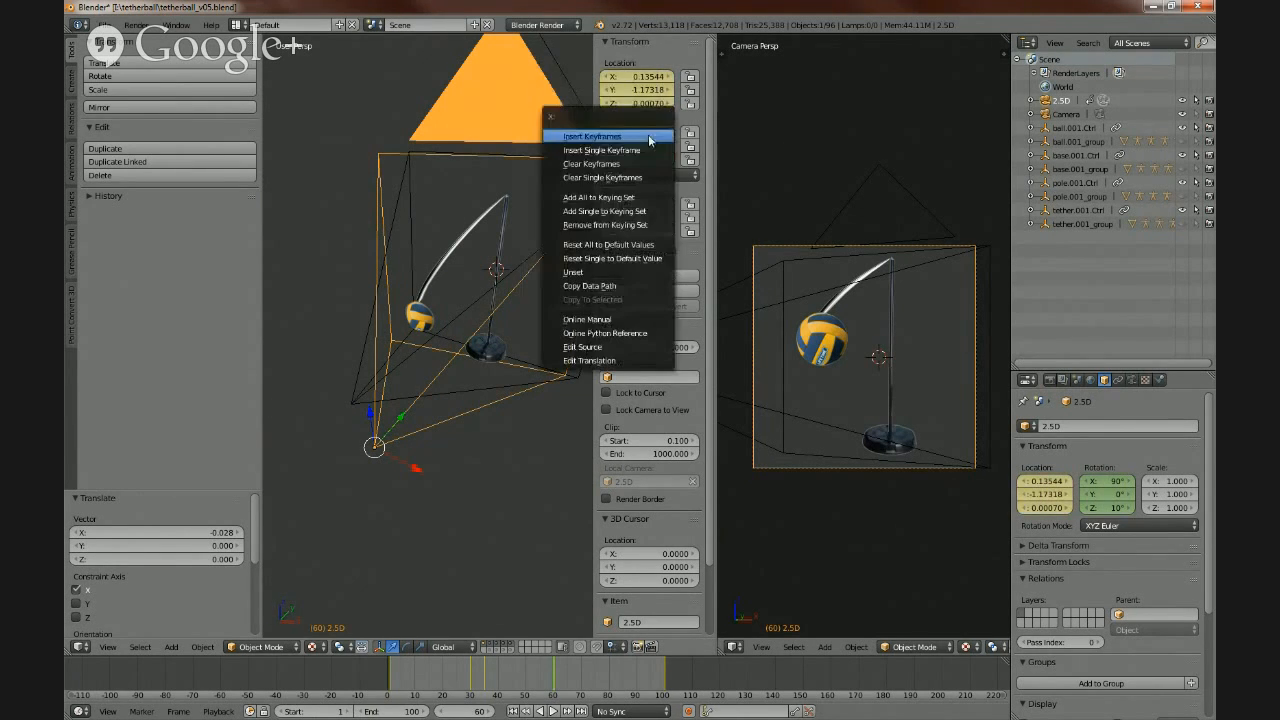
click(600, 133)
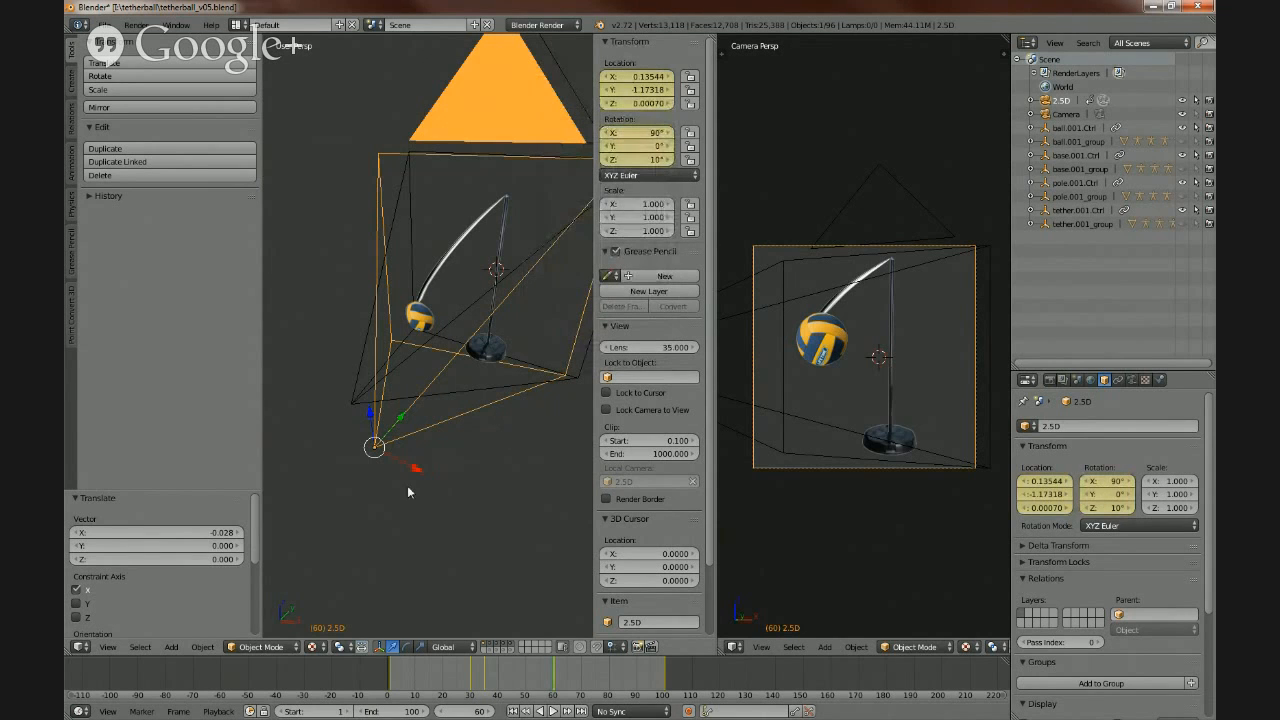
- Go to frame 80, move the 2.5D camera along X to about -0.140 and set its Z rotation to -12°
scroll(409, 474, down, 2)
middle_drag(387, 462, 411, 463)
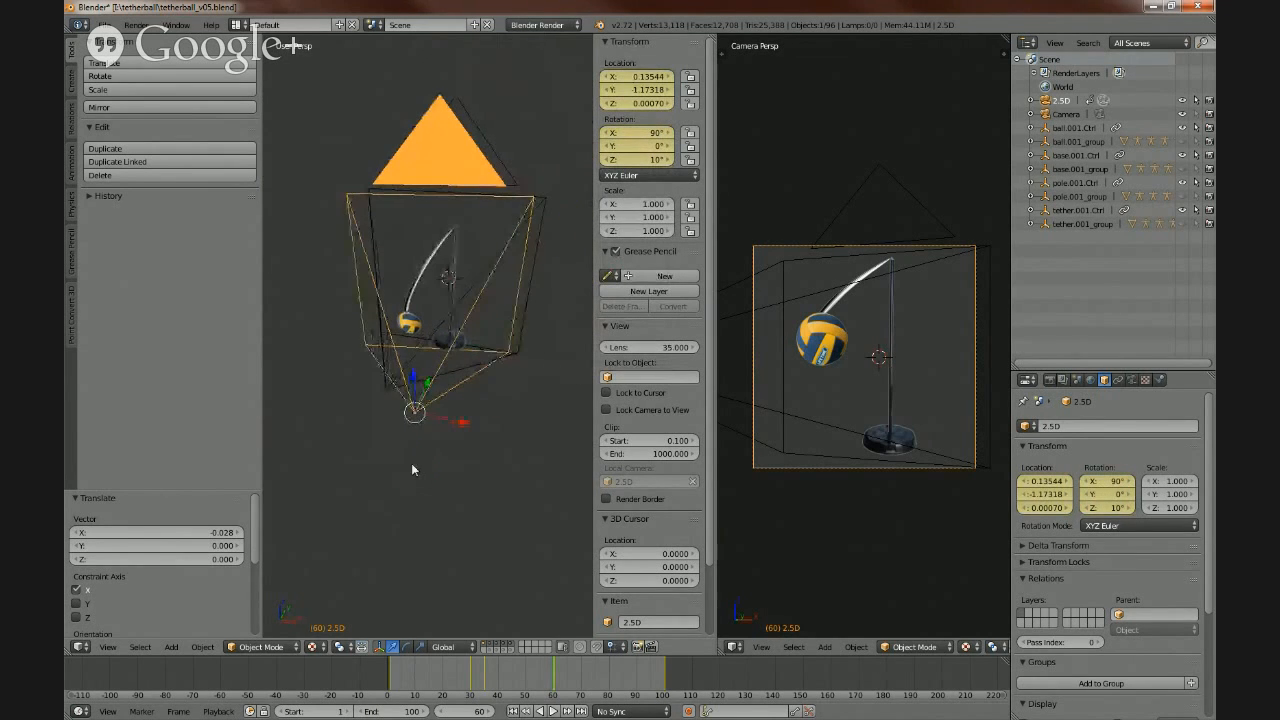
drag(557, 683, 609, 685)
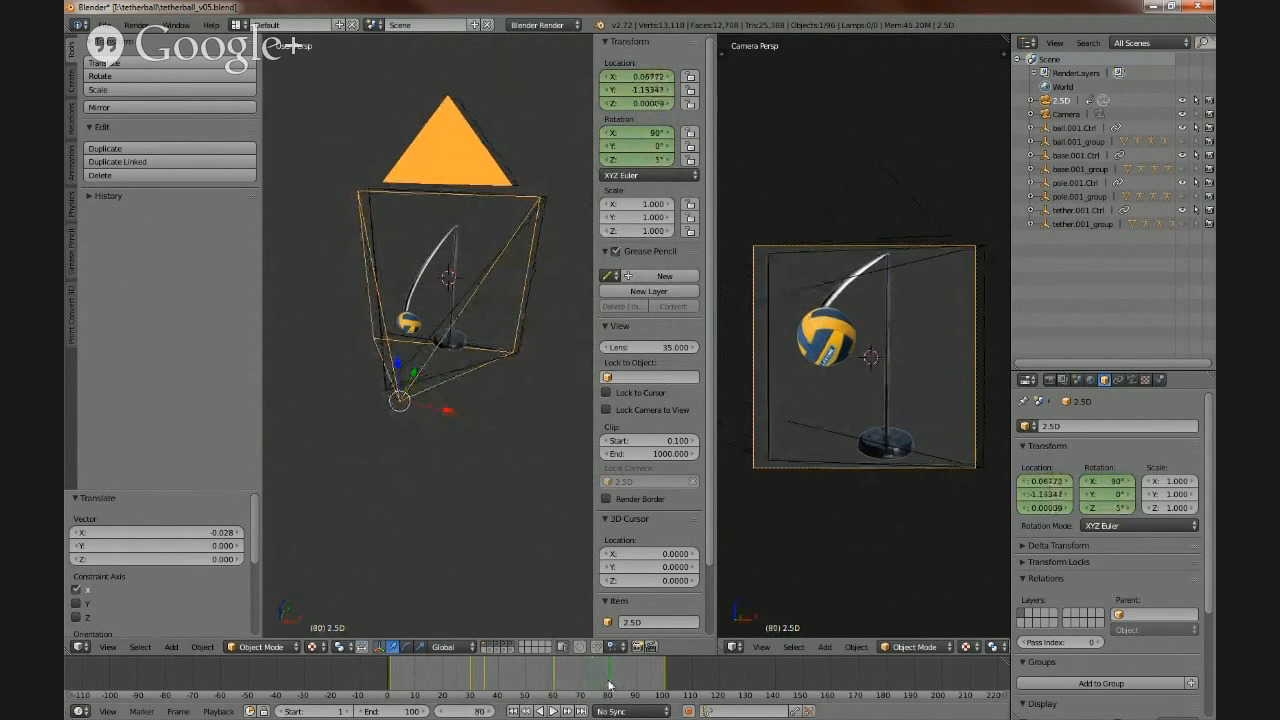
scroll(403, 367, up, 2)
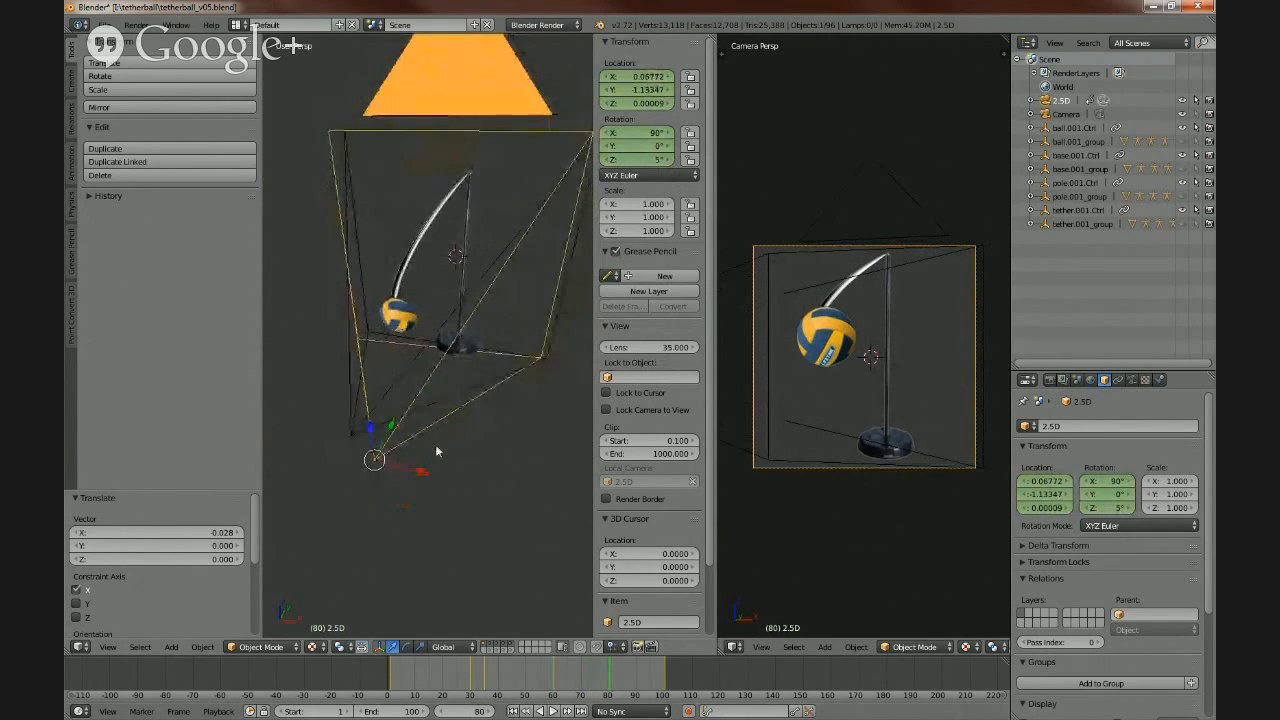
drag(423, 474, 506, 462)
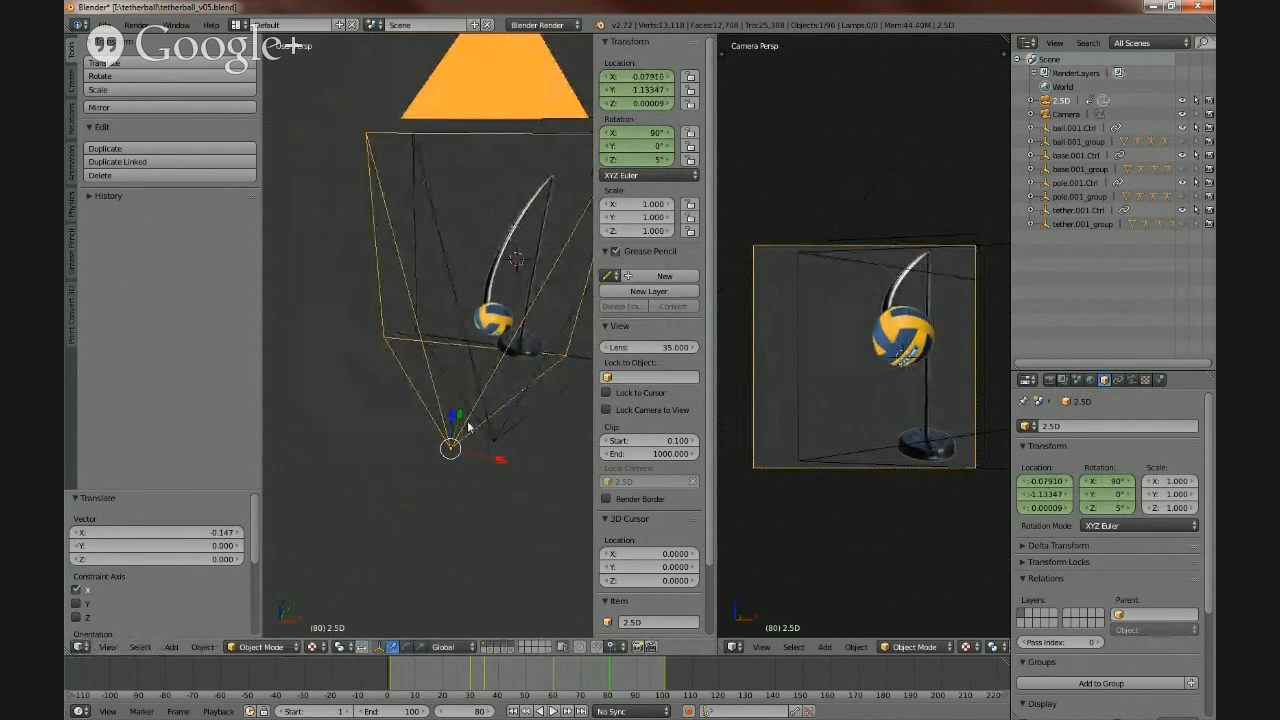
drag(655, 160, 592, 160)
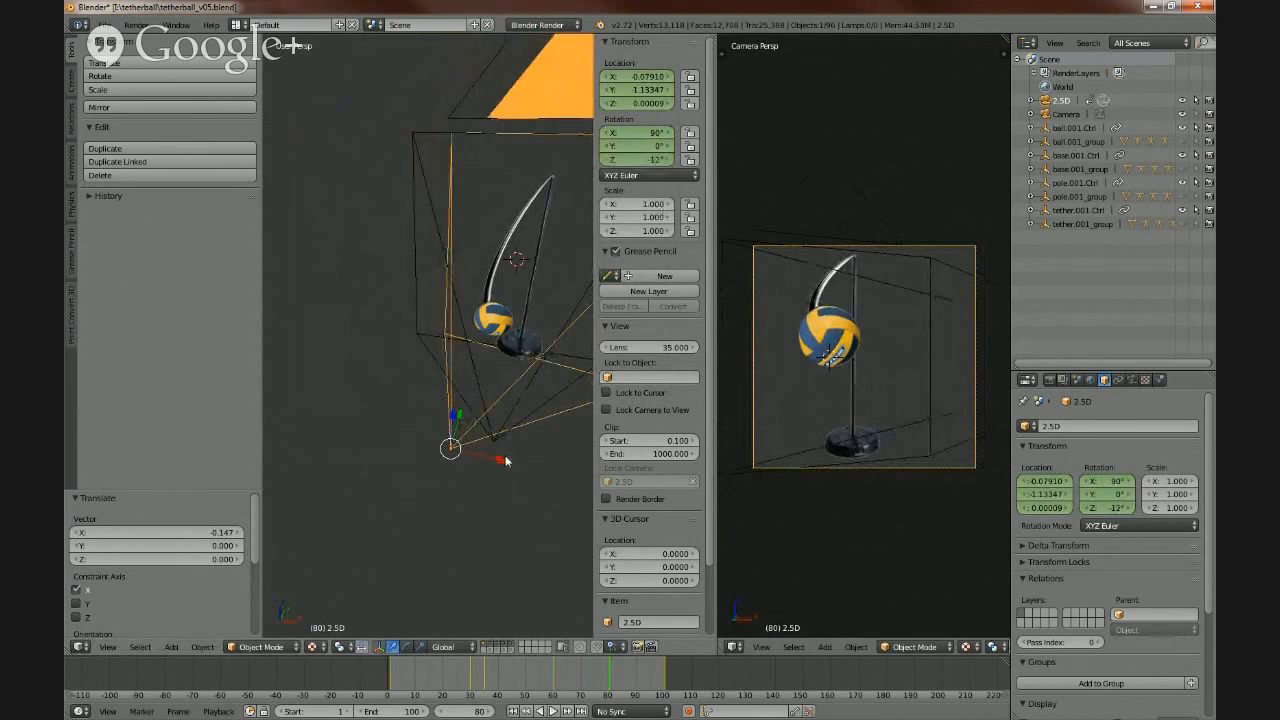
drag(506, 461, 472, 453)
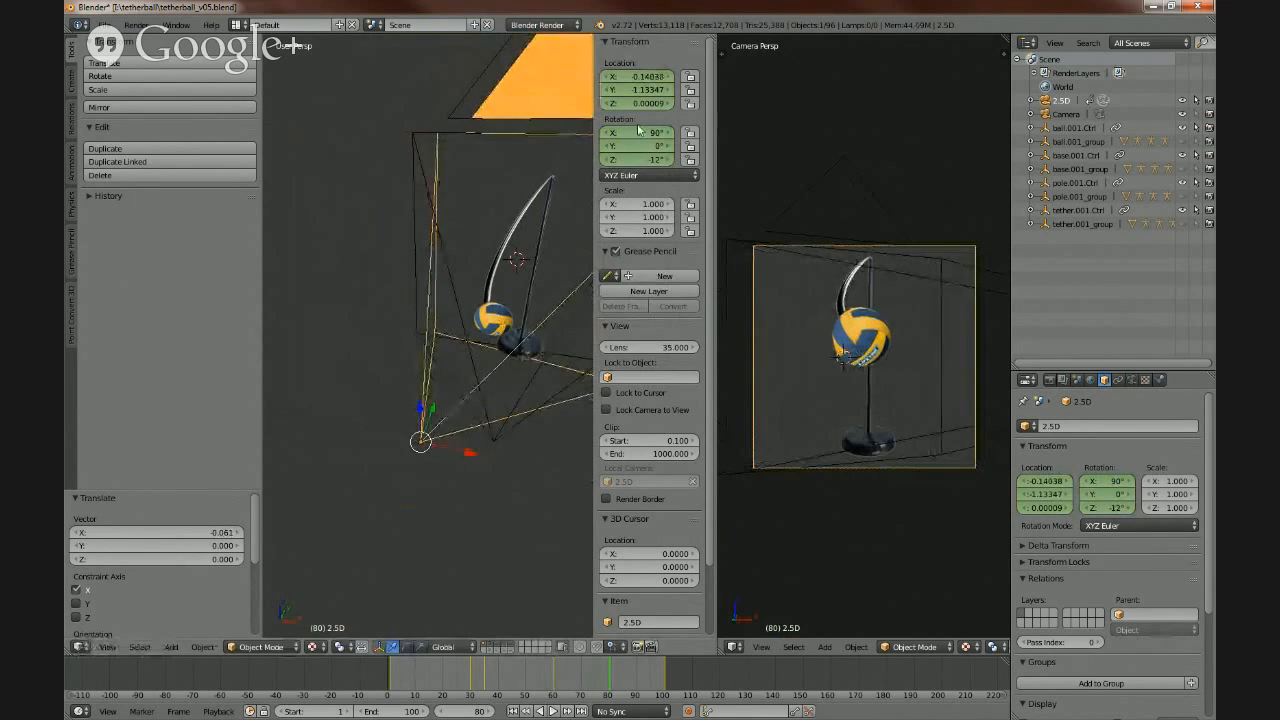
- Tilt the 2.5D camera to an X rotation of 96° and lower it to about Z -0.102
mouse_move(638, 130)
mouse_down()
mouse_move(624, 131)
mouse_move(647, 131)
mouse_up()
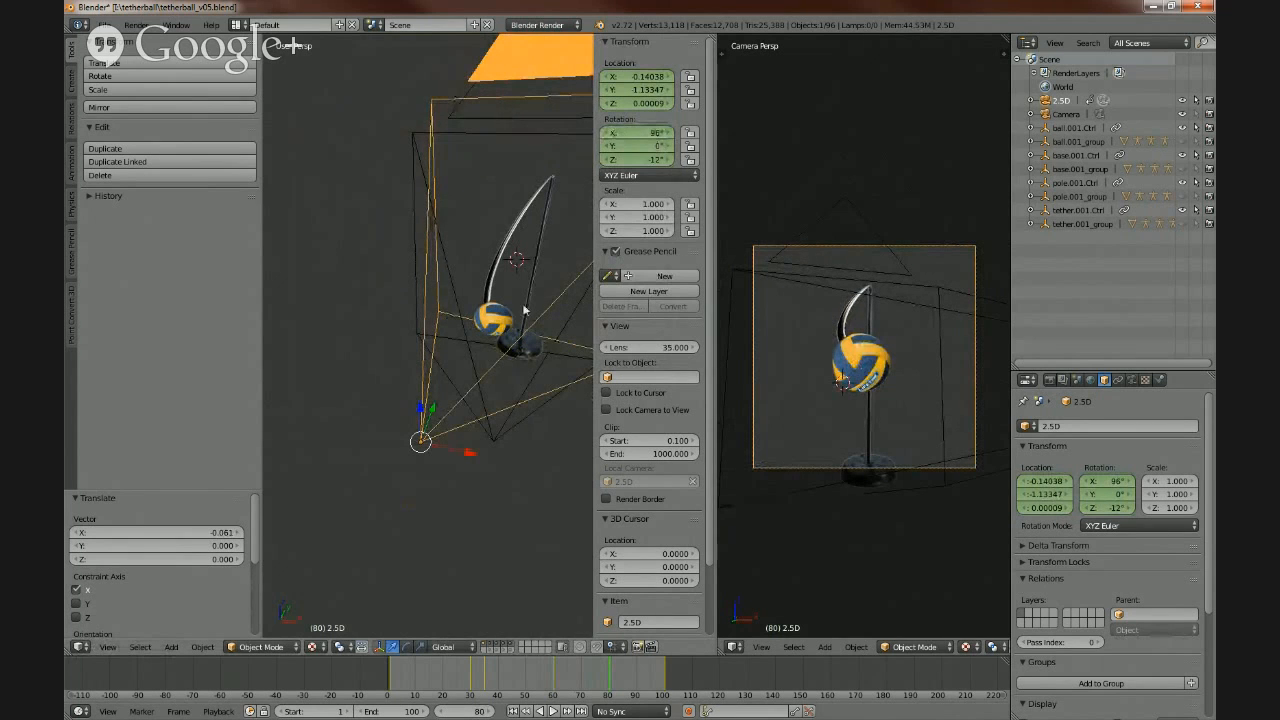
key(g)
key(z)
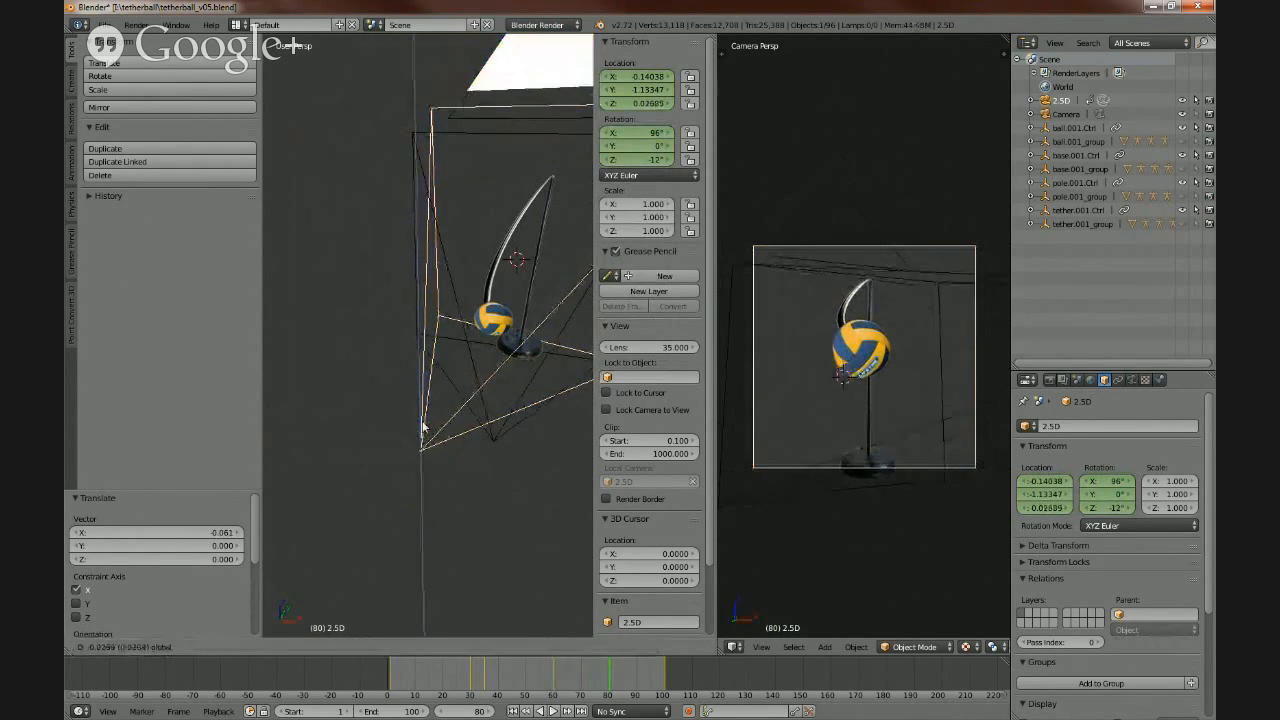
click(425, 455)
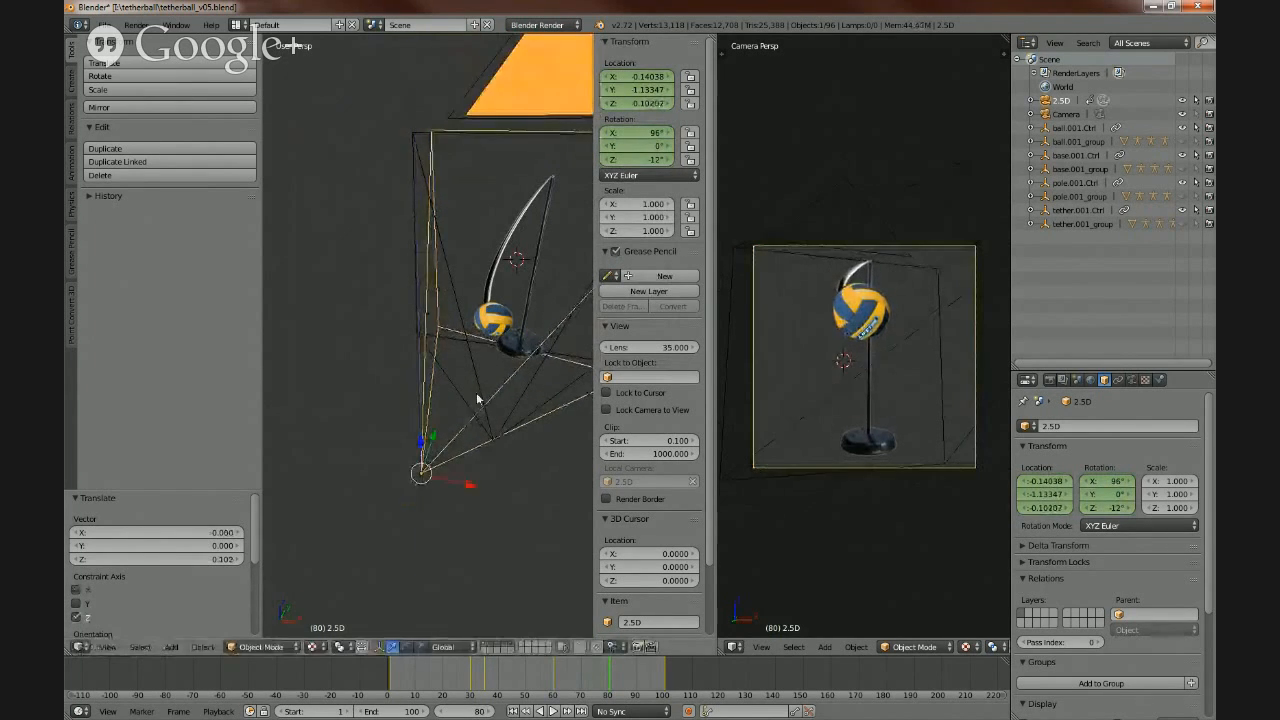
- Insert keyframes for the 2.5D camera's location and rotation on all axes at frame 80
right_click(644, 89)
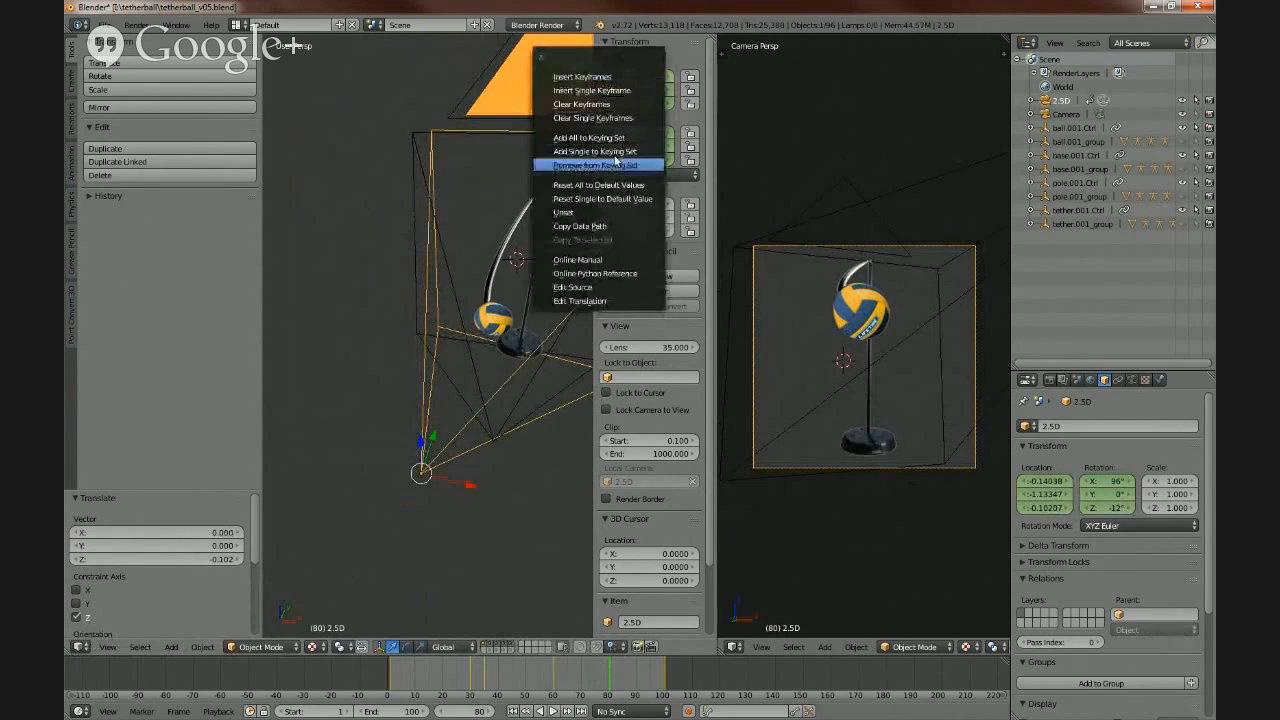
click(597, 78)
right_click(631, 133)
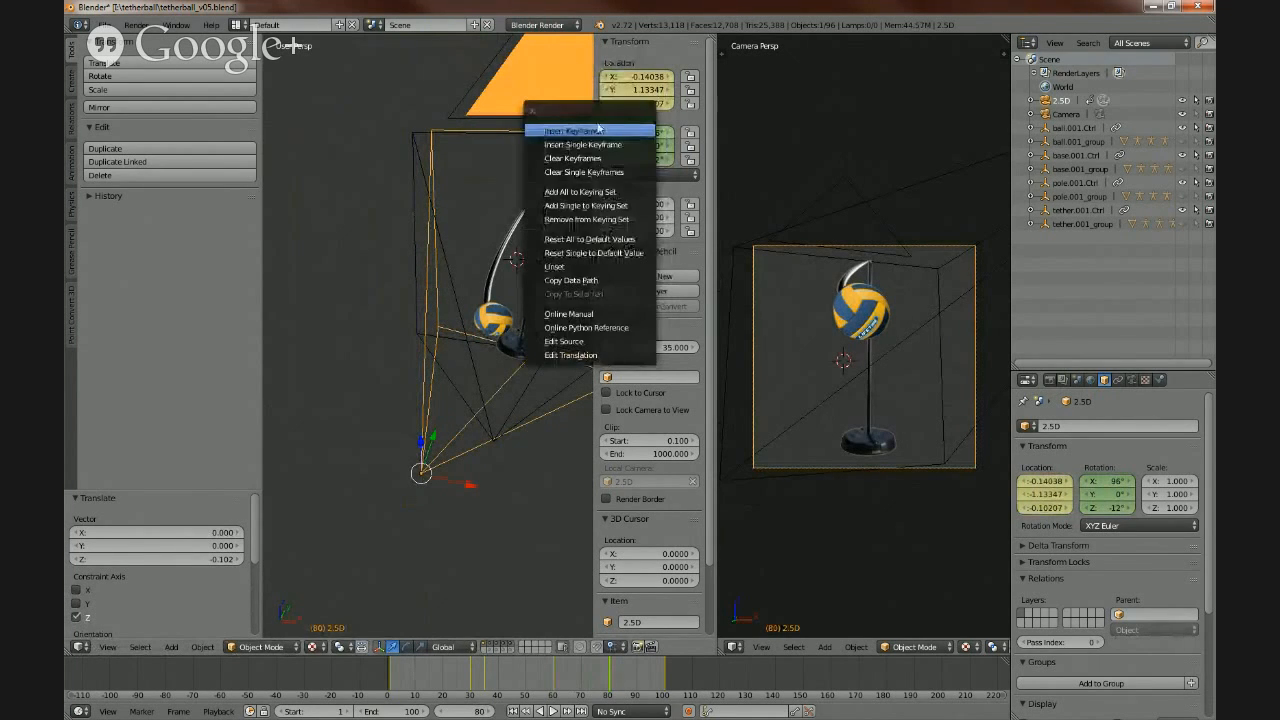
click(597, 129)
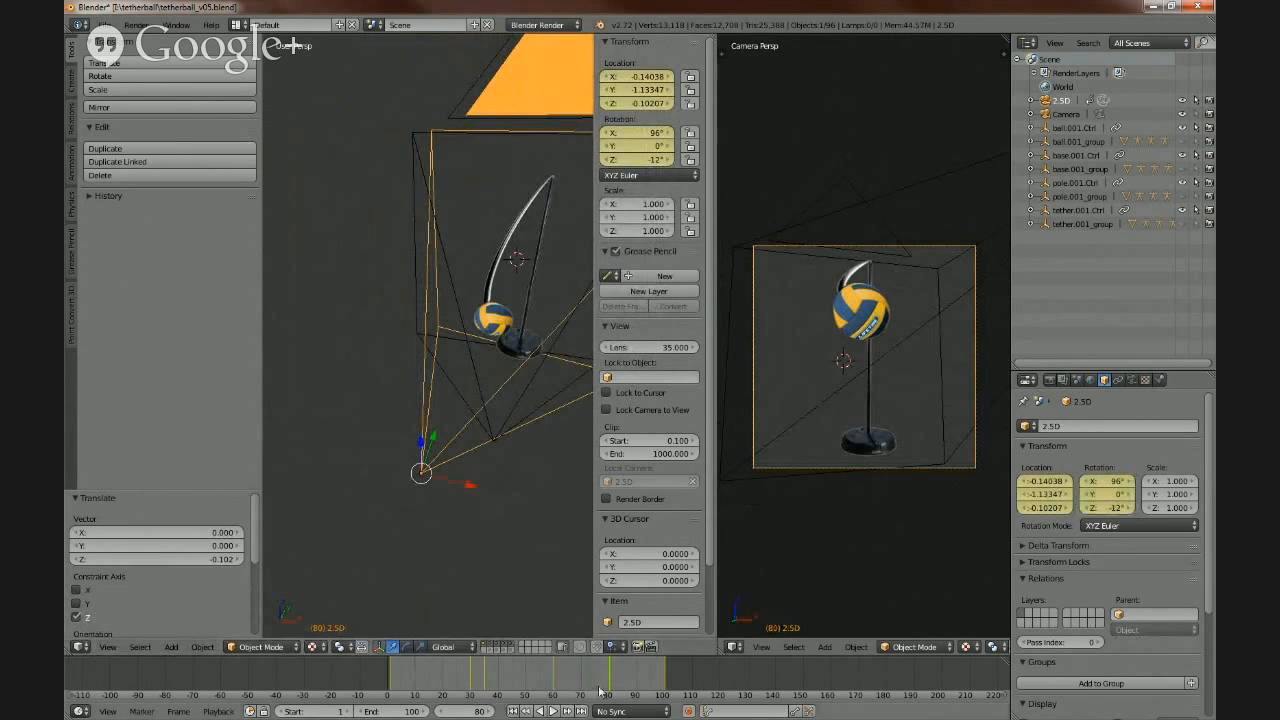
- Scrub the end of the timeline, return to frame 1 and play the 2.5D camera animation
drag(601, 690, 640, 688)
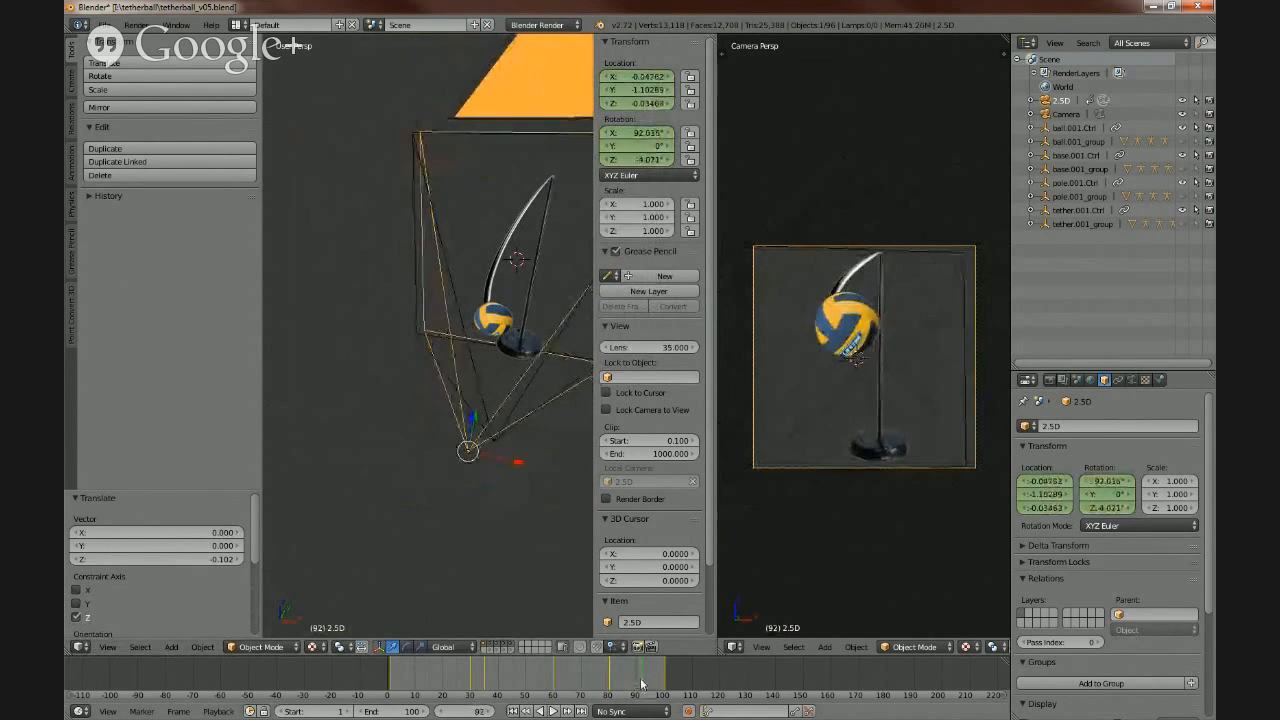
click(512, 711)
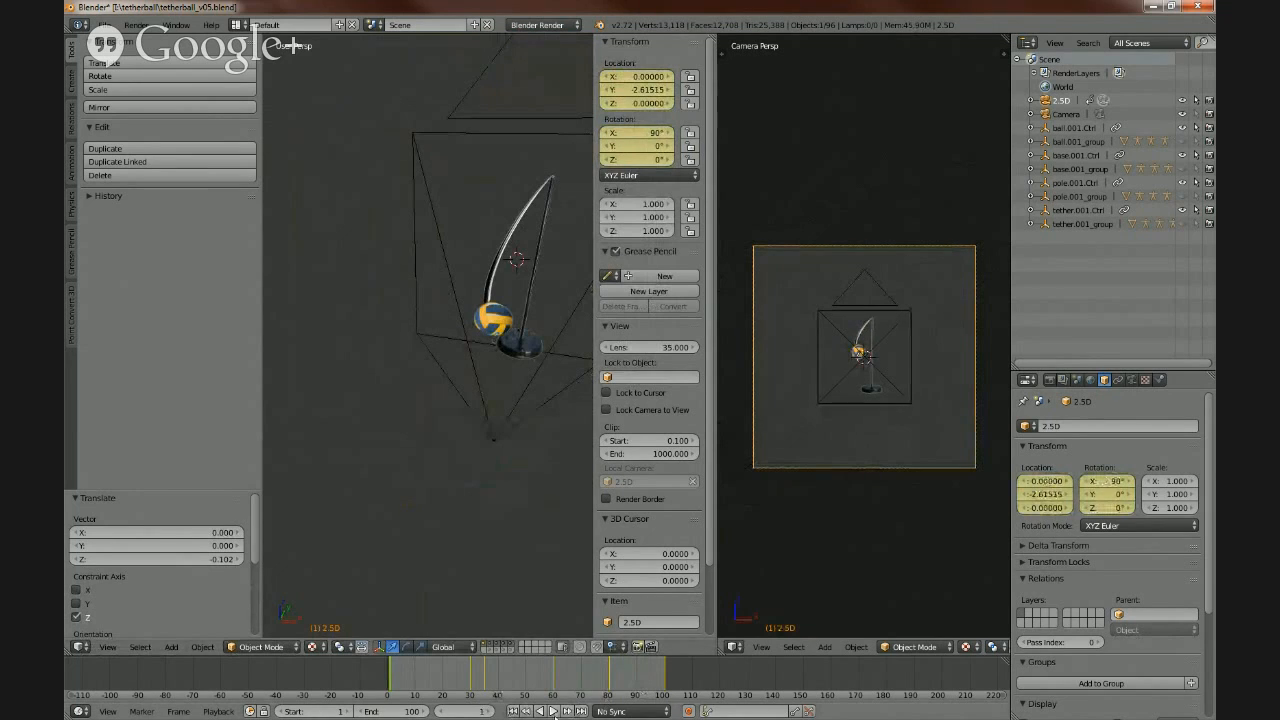
click(553, 711)
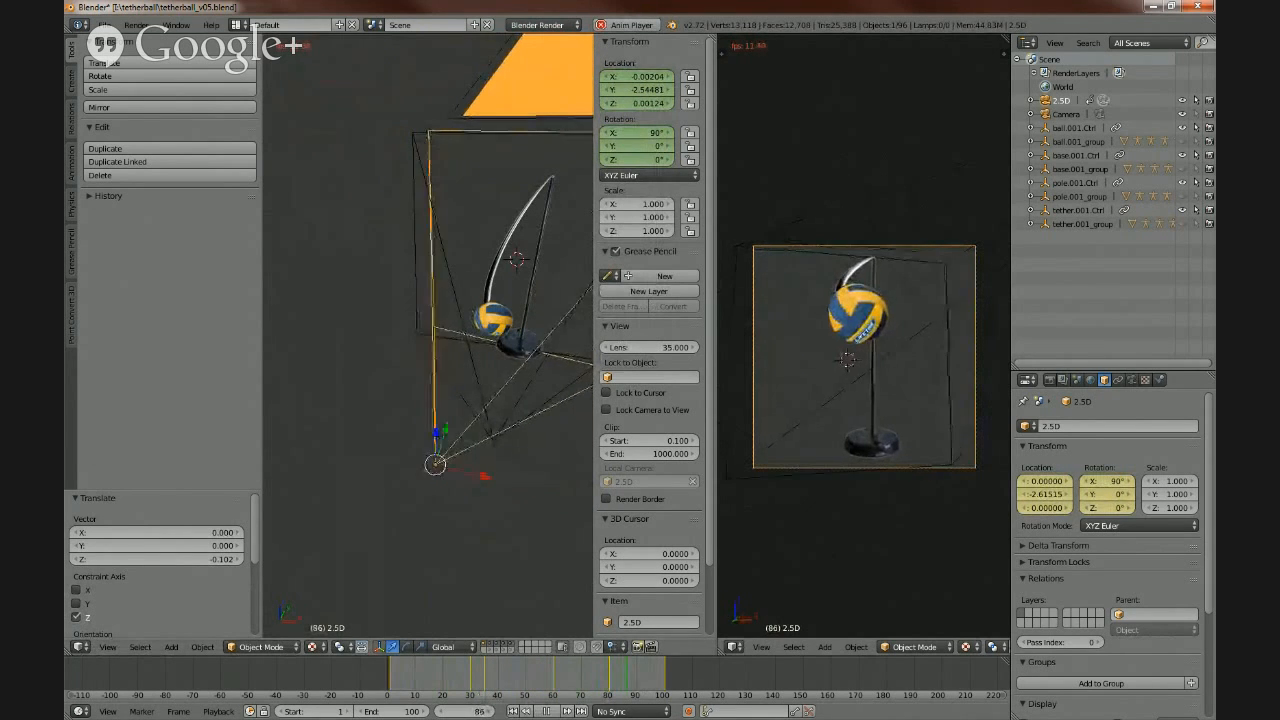
- Select the ball mesh and set its Multires preview level to 0
right_click(500, 331)
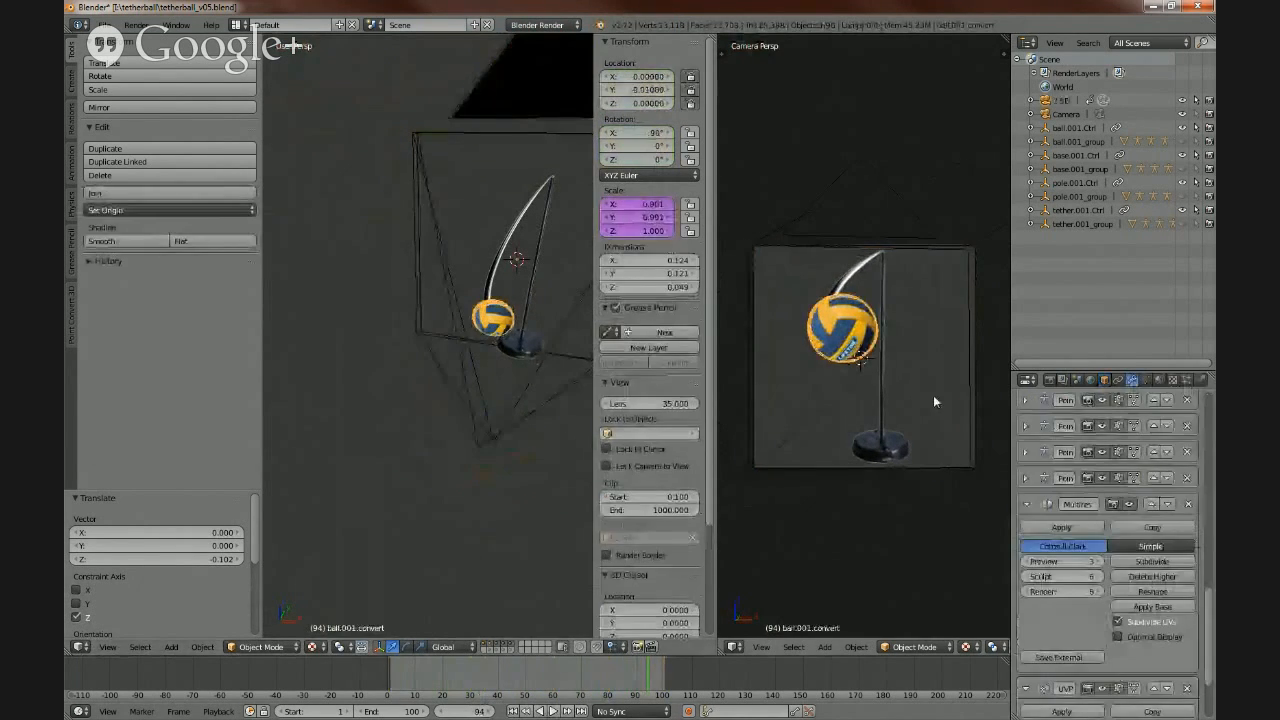
click(1027, 562)
click(1027, 562)
click(1027, 562)
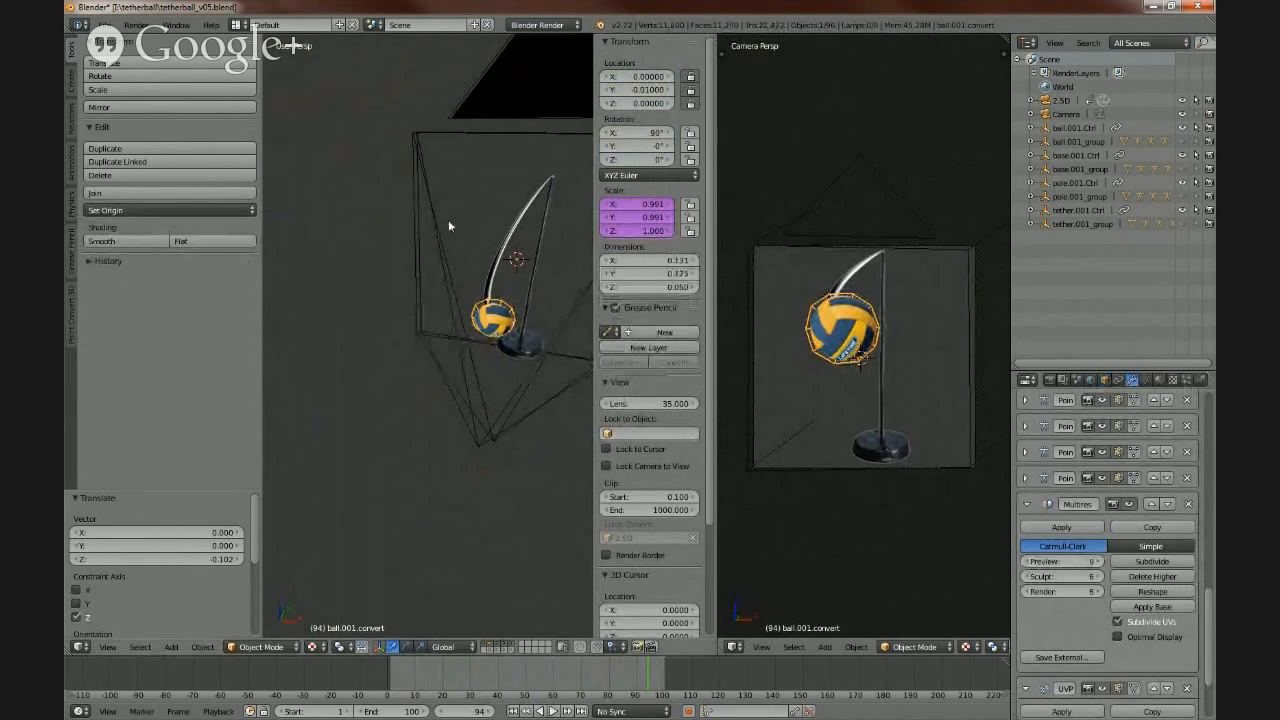
- Lower the tether's Multires preview level and set the base's preview level to 0
right_click(503, 273)
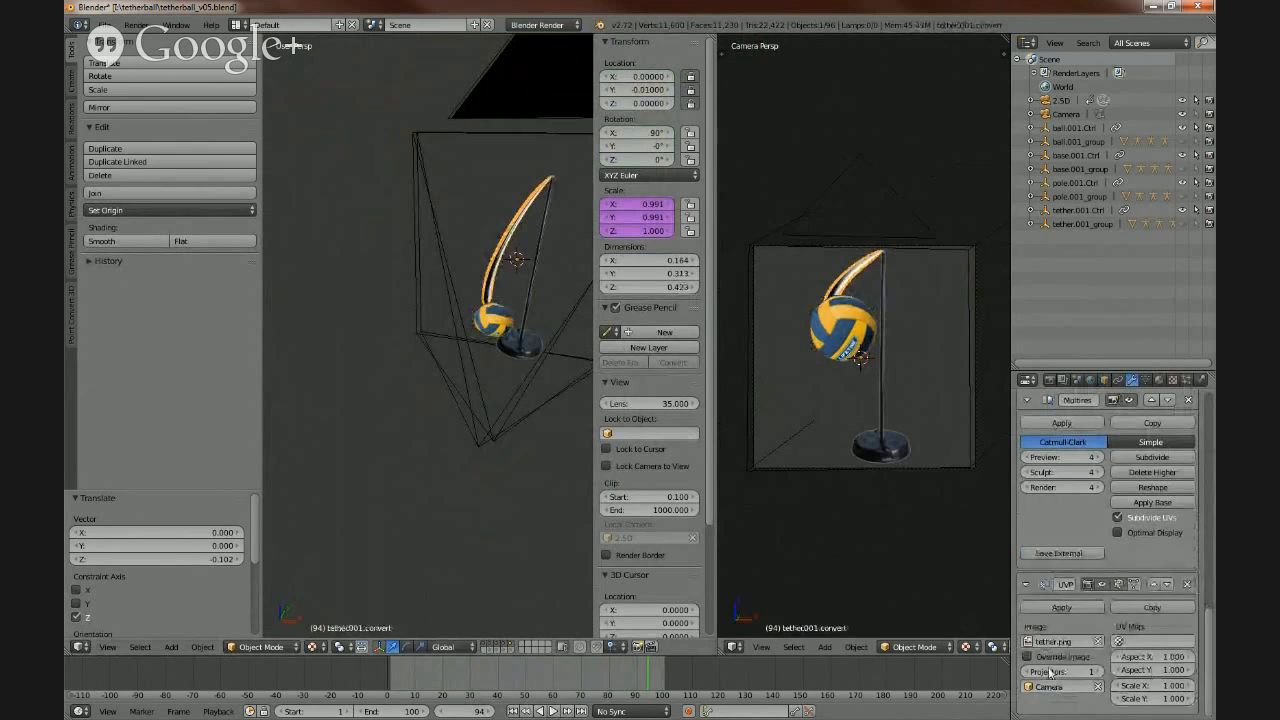
click(1027, 457)
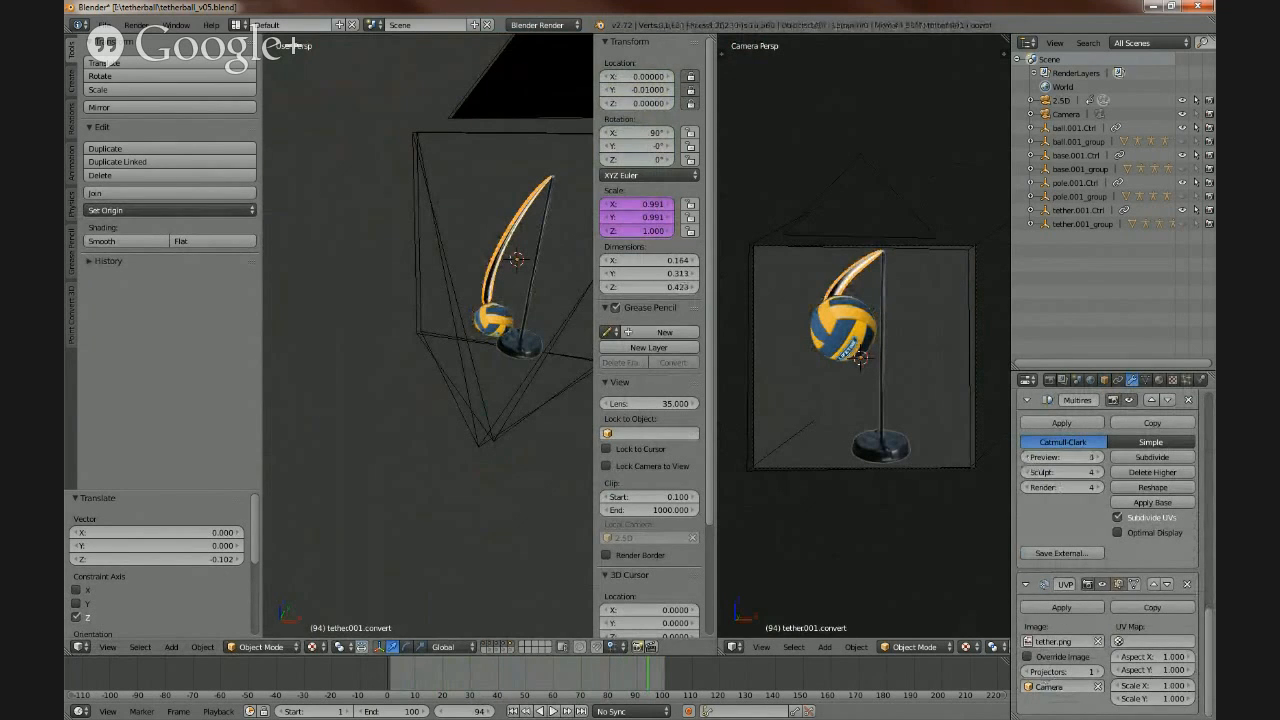
right_click(514, 363)
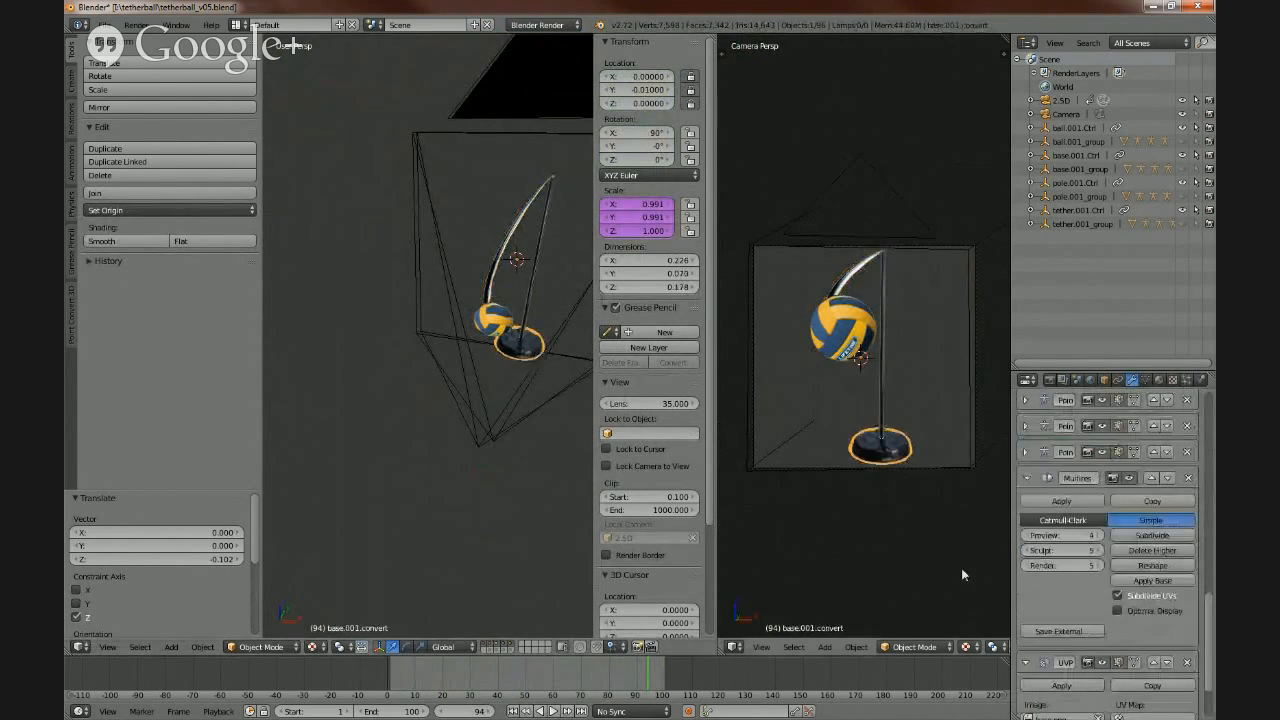
click(1027, 536)
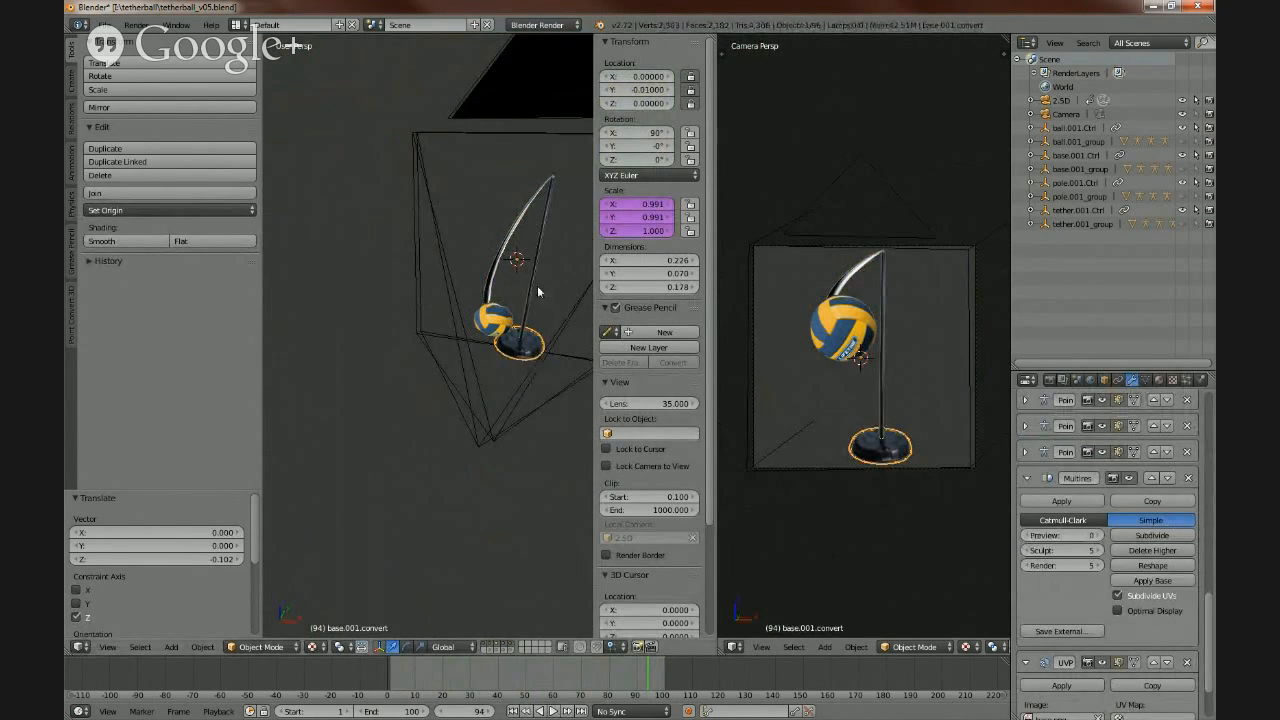
- Select the pole mesh, set its Multires preview level to 0 and deselect everything
right_click(531, 291)
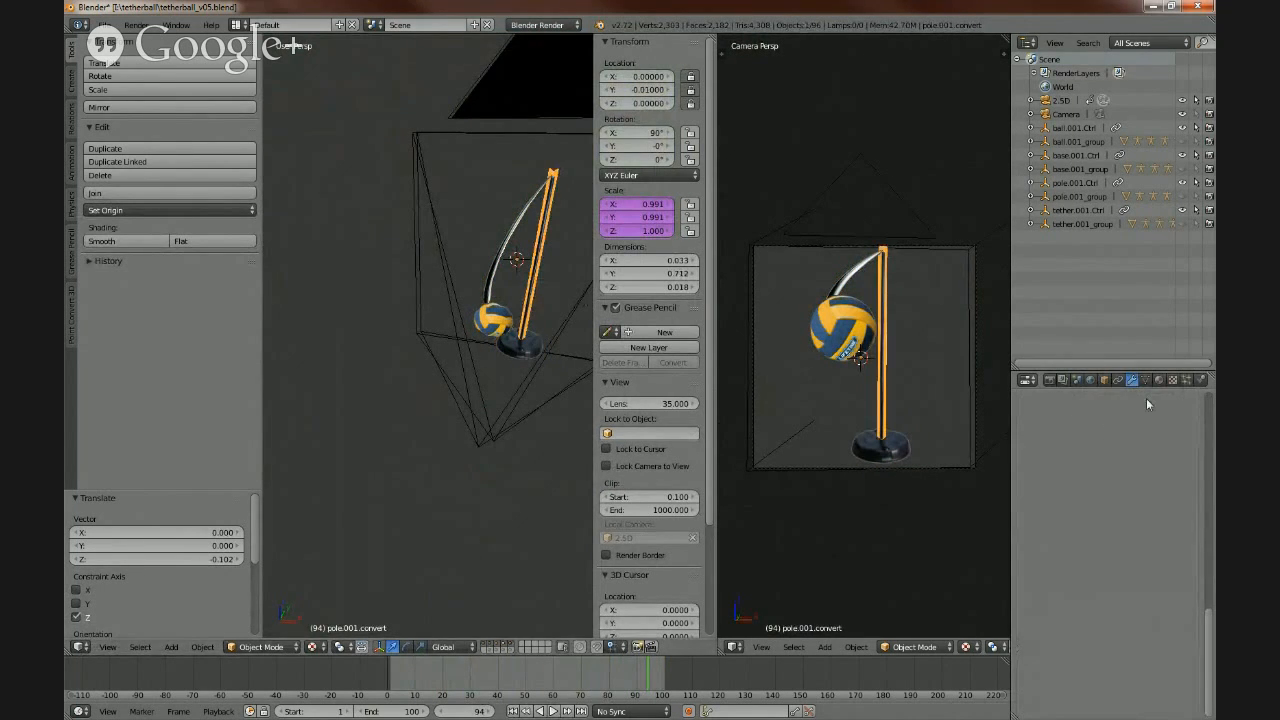
drag(1208, 644, 1210, 440)
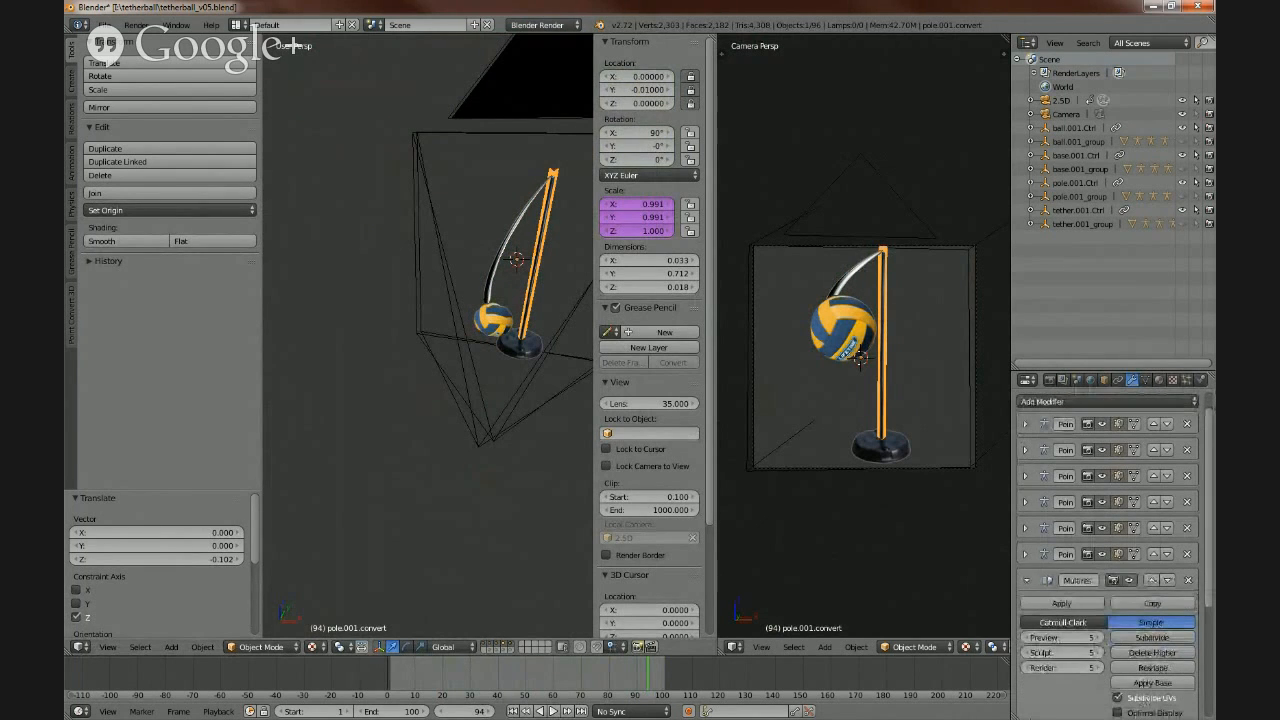
click(1025, 638)
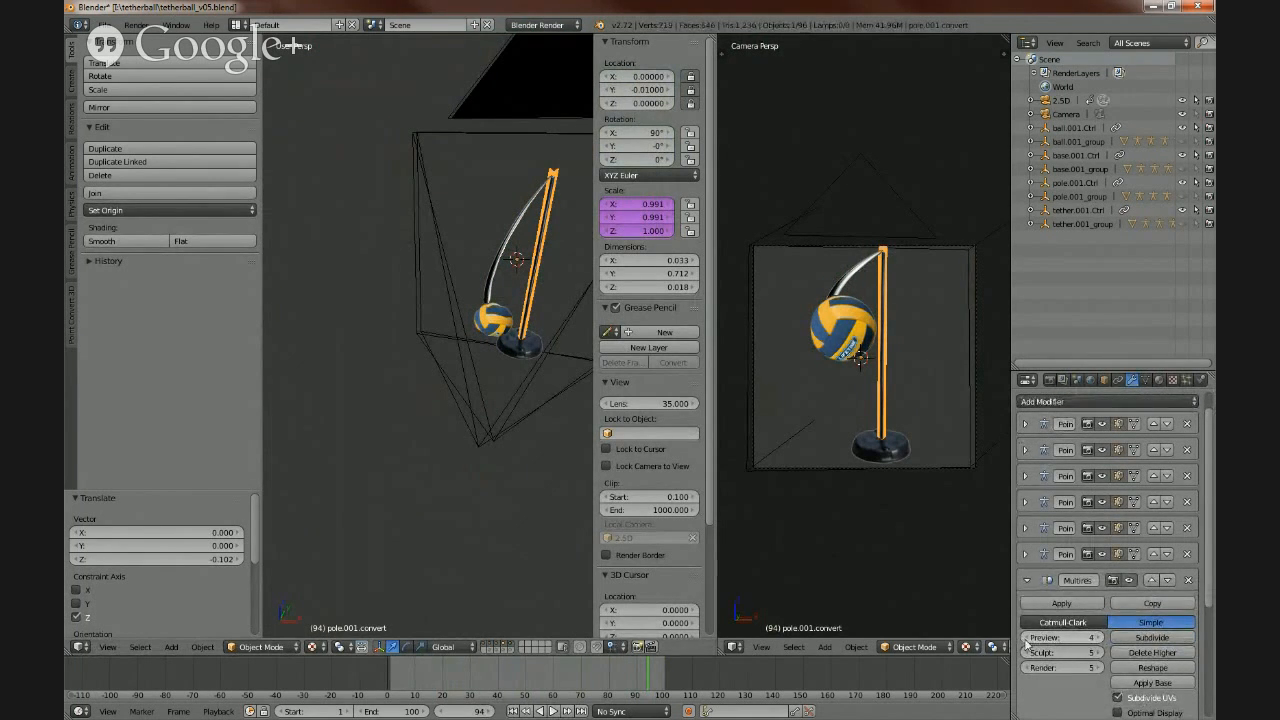
click(1025, 638)
click(1025, 638)
click(1025, 638)
click(1025, 638)
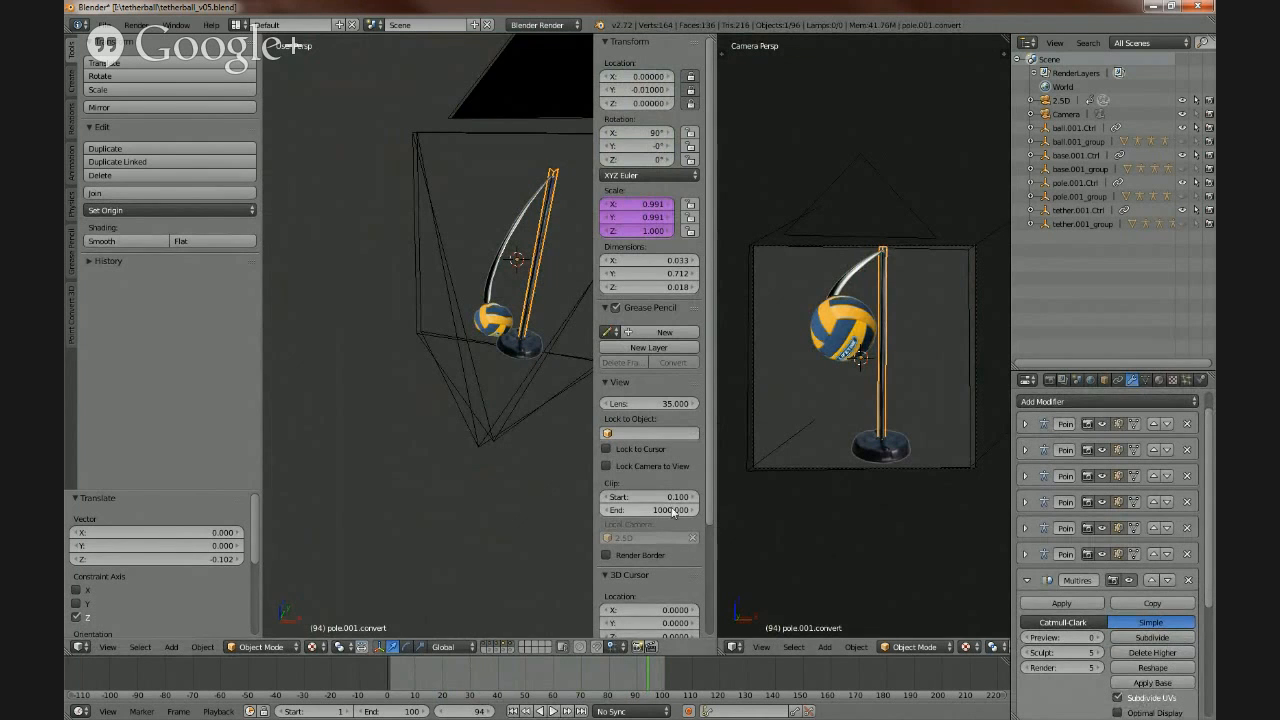
key(a)
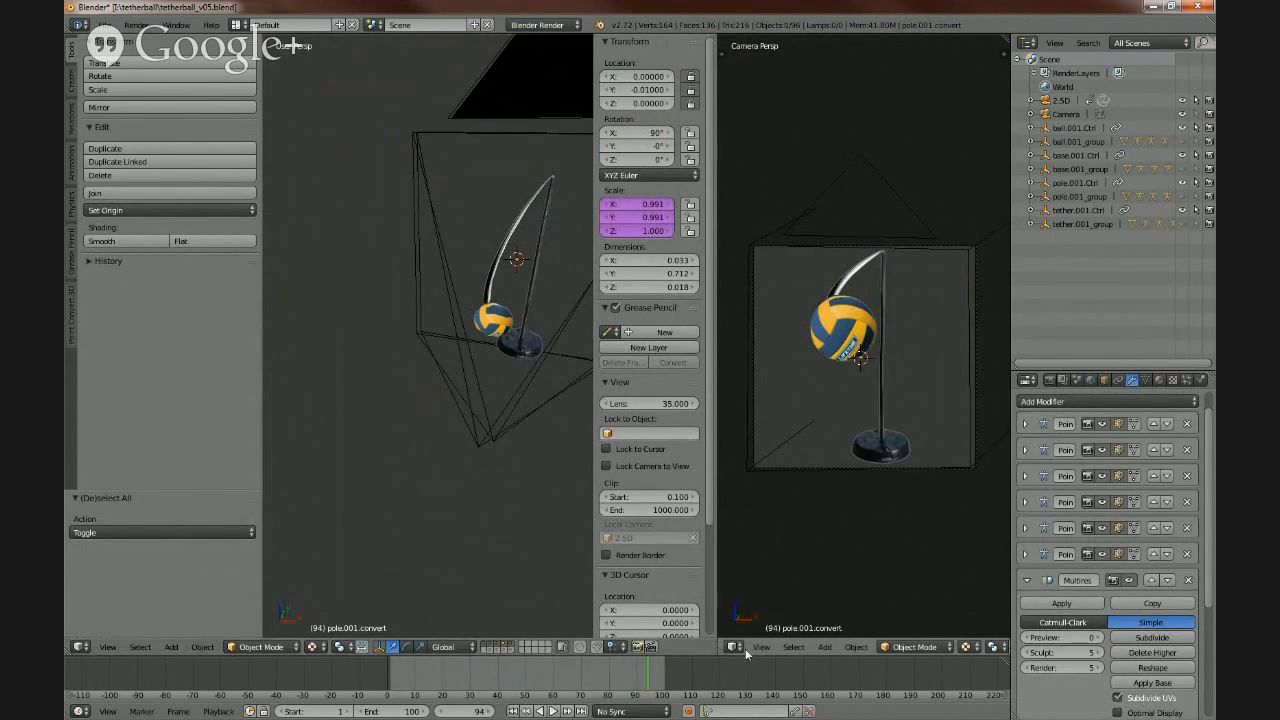
- Play back the camera animation here and in the camera_tetherball_v02.blend scene
click(553, 711)
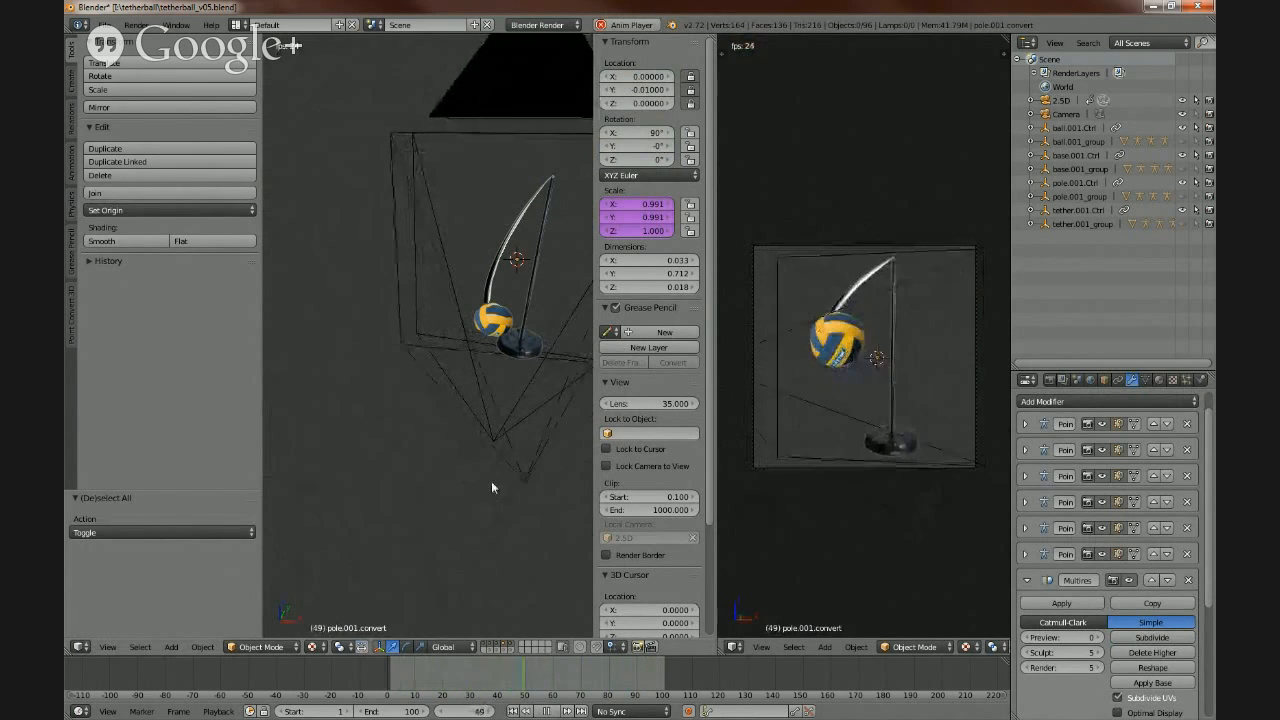
click(547, 711)
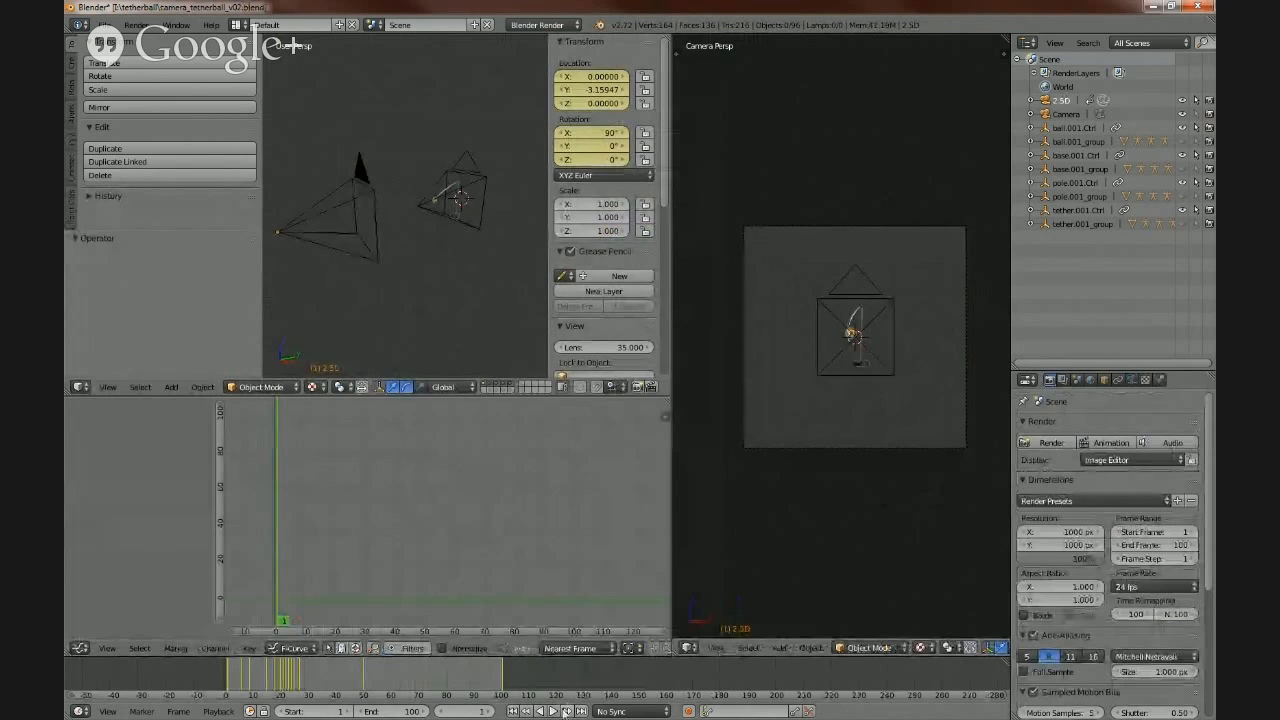
click(553, 711)
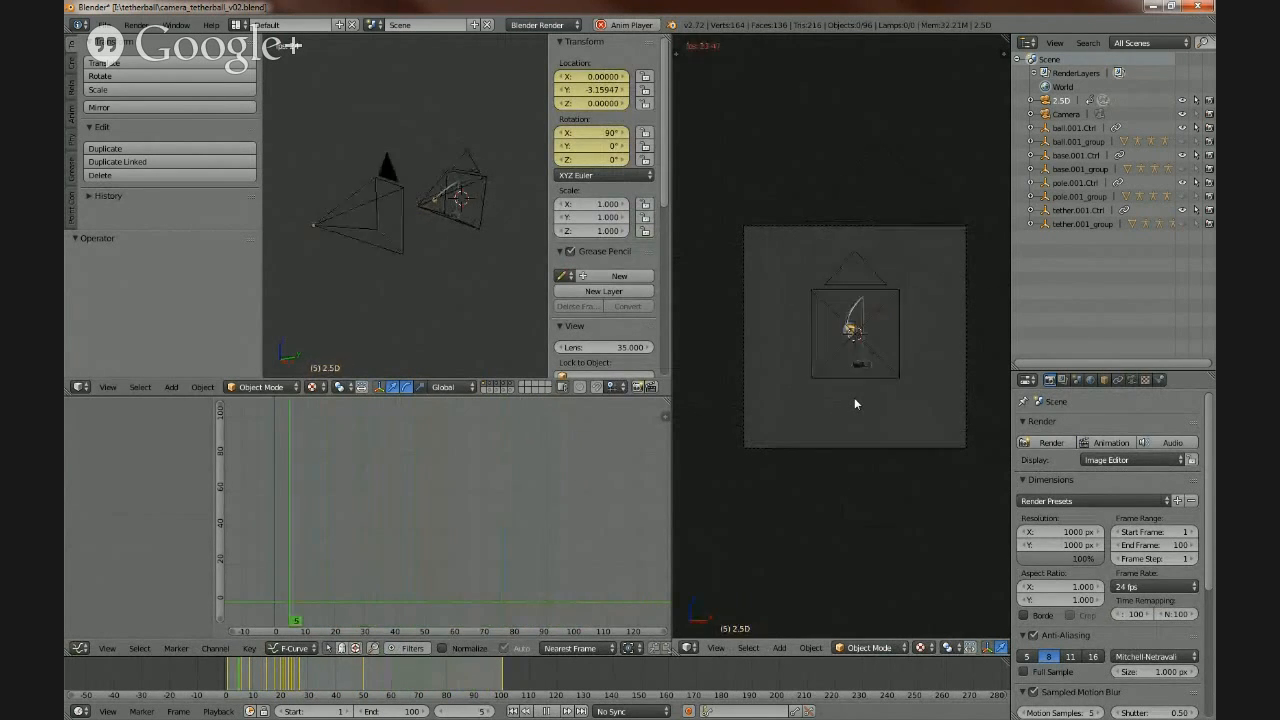
click(549, 711)
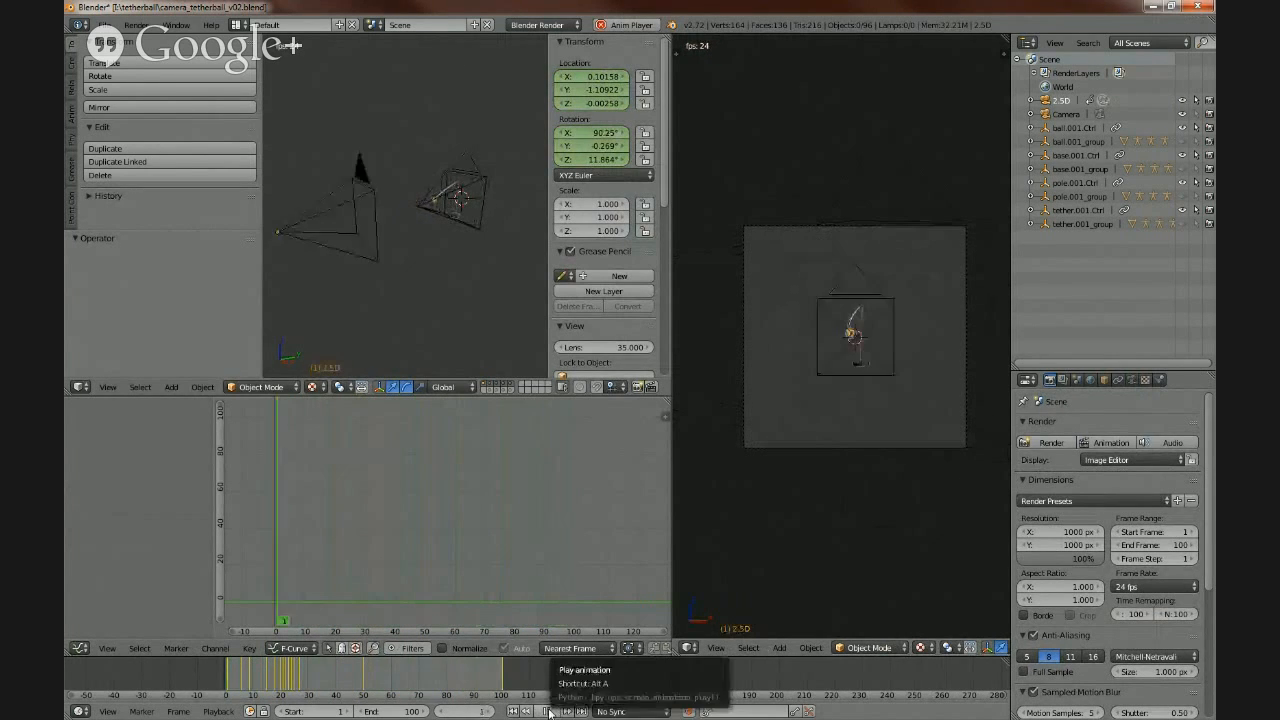
click(549, 712)
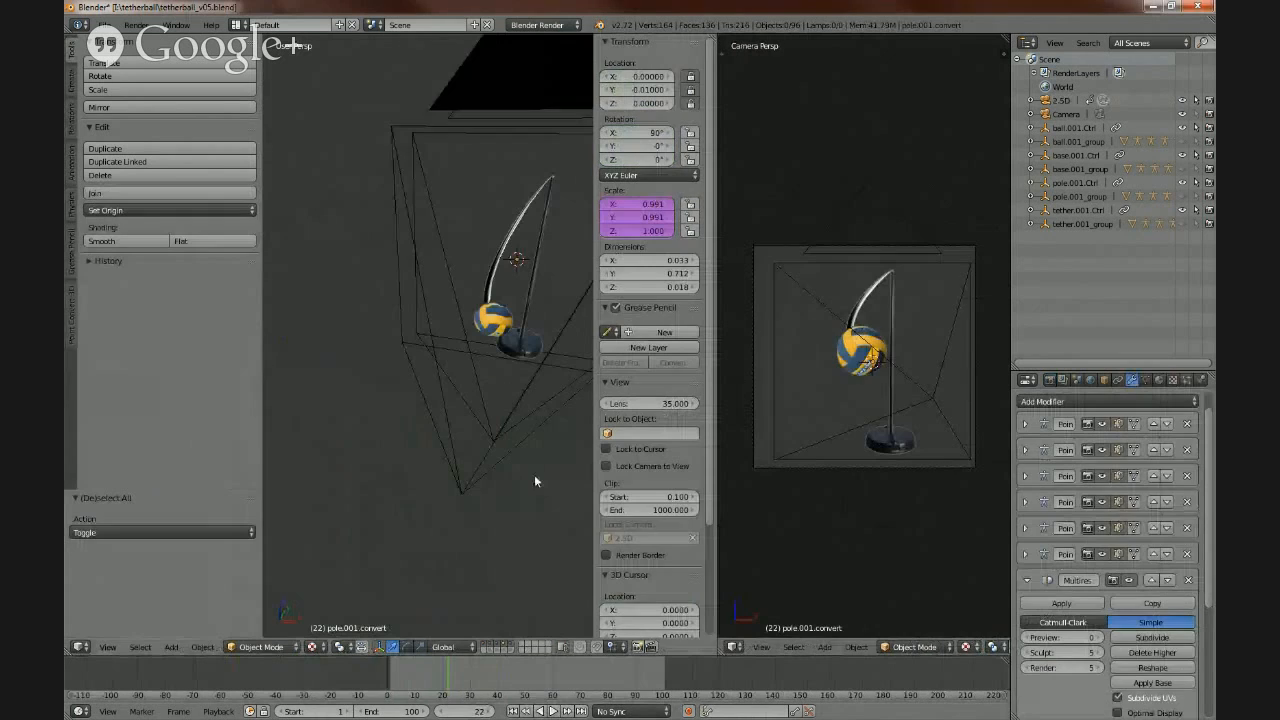
- Go to frame 1 in tetherball_v05.blend and select the 2.5D camera
middle_drag(522, 410, 463, 395)
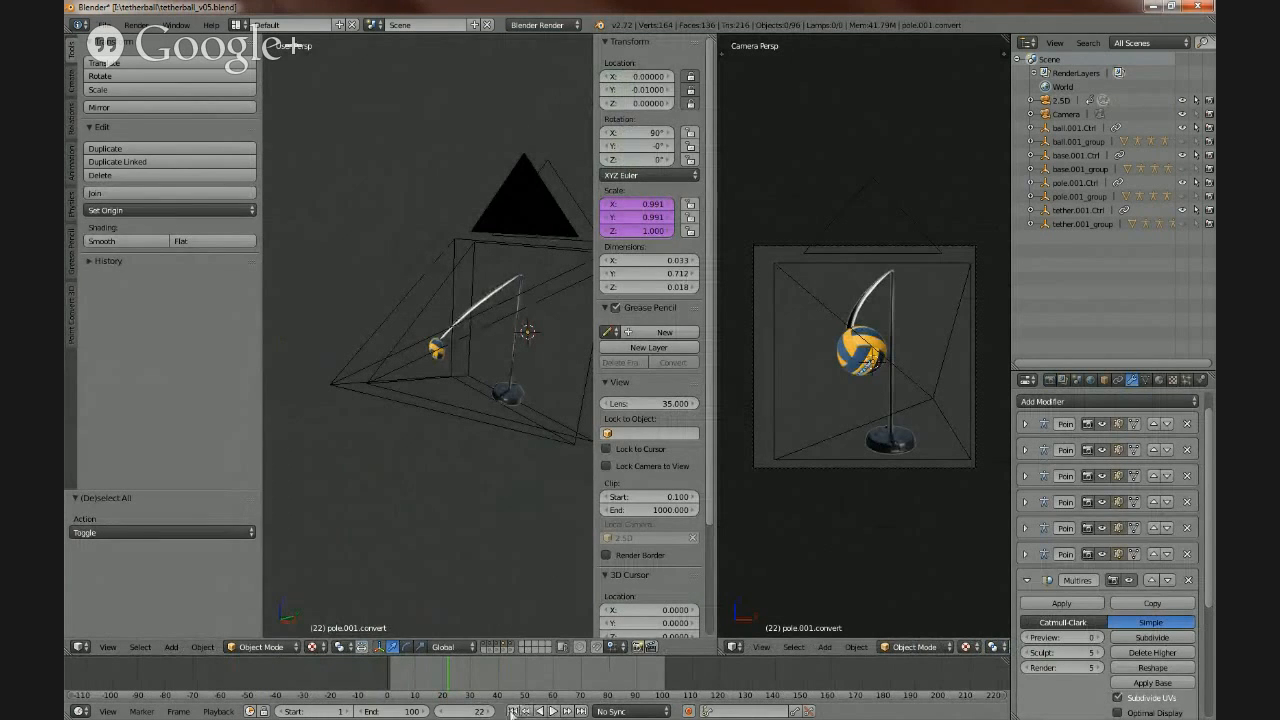
click(512, 711)
middle_drag(477, 486, 467, 448)
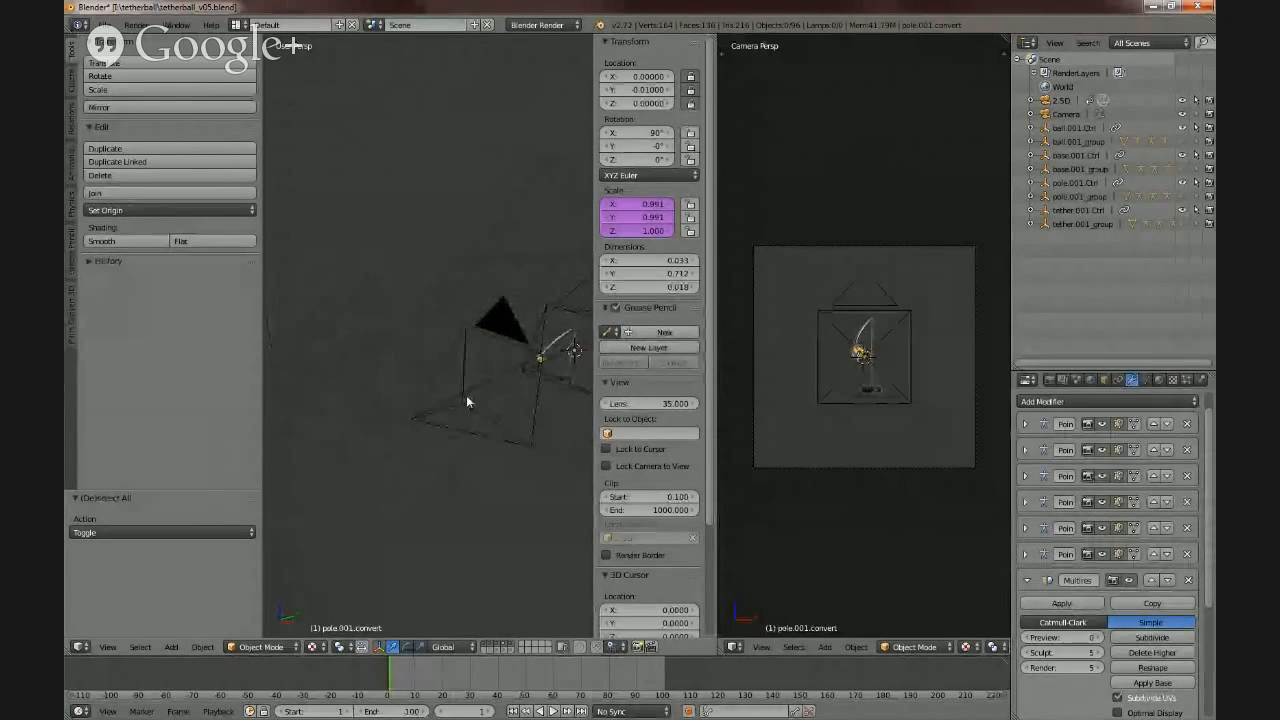
right_click(466, 397)
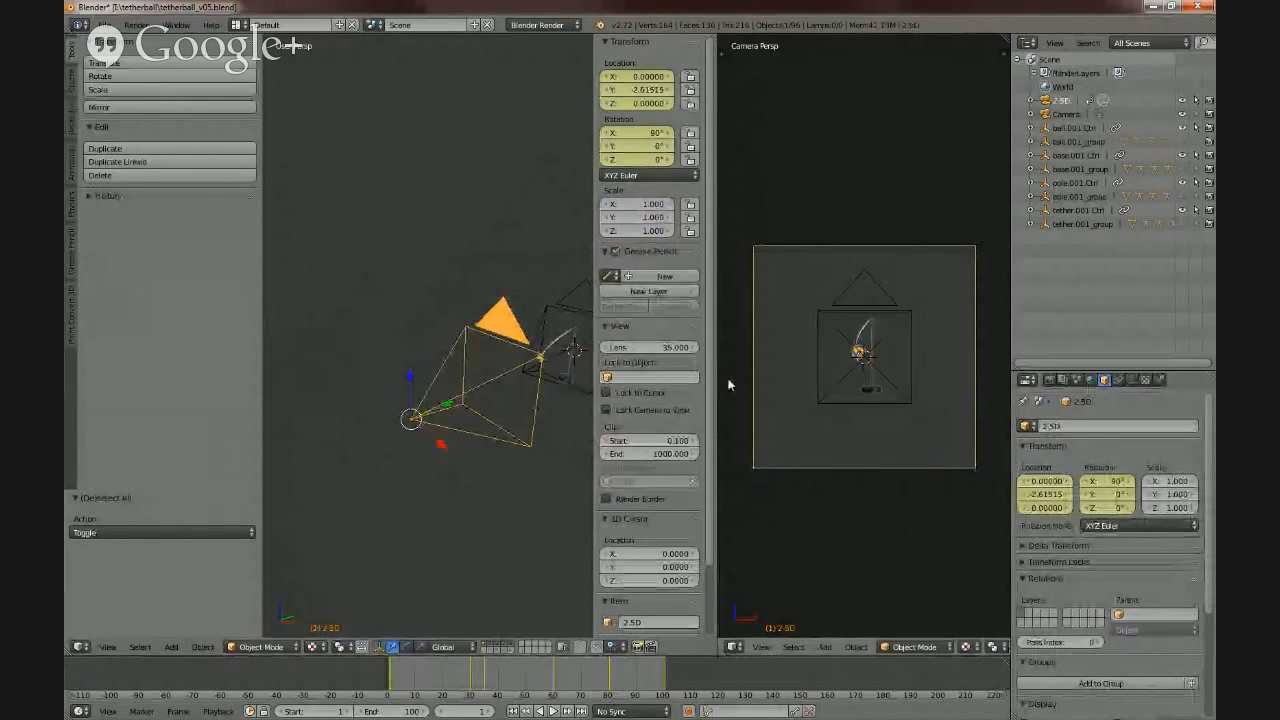
- Open the user preferences and filter the add-ons by the User category to check for the Stereoscopic Camera add-on
click(103, 24)
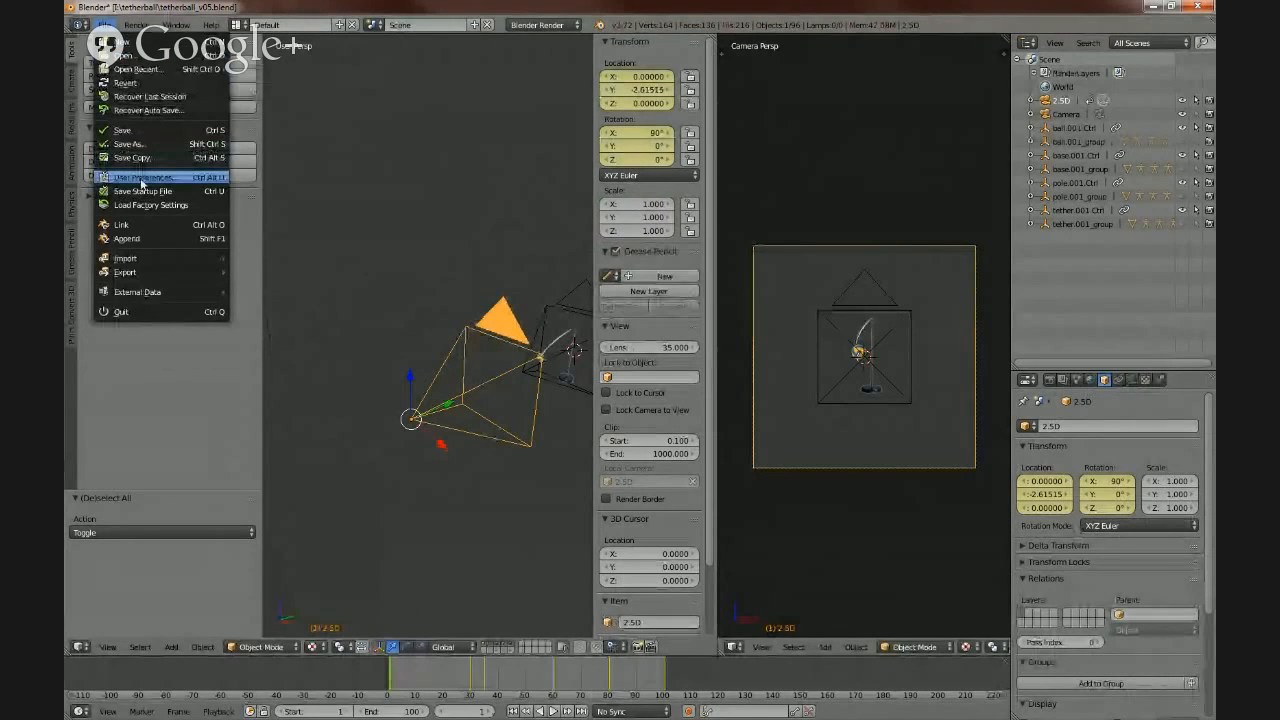
click(146, 180)
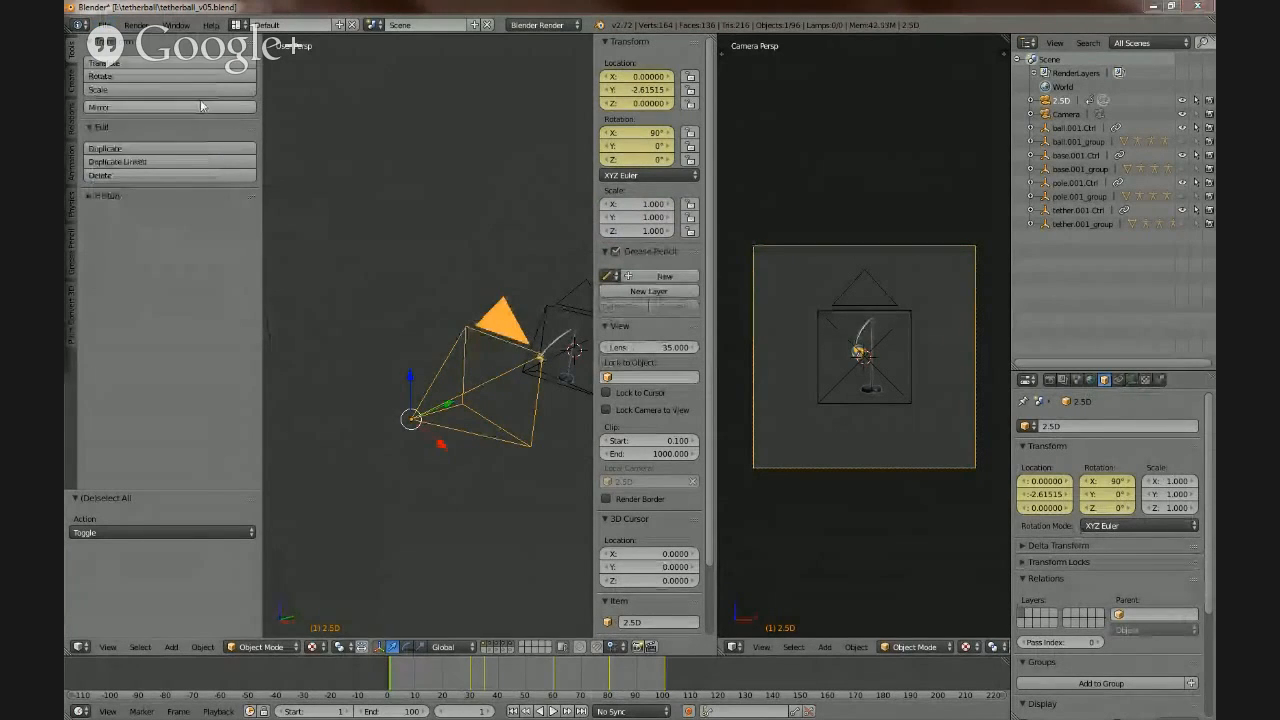
drag(66, 24, 596, 65)
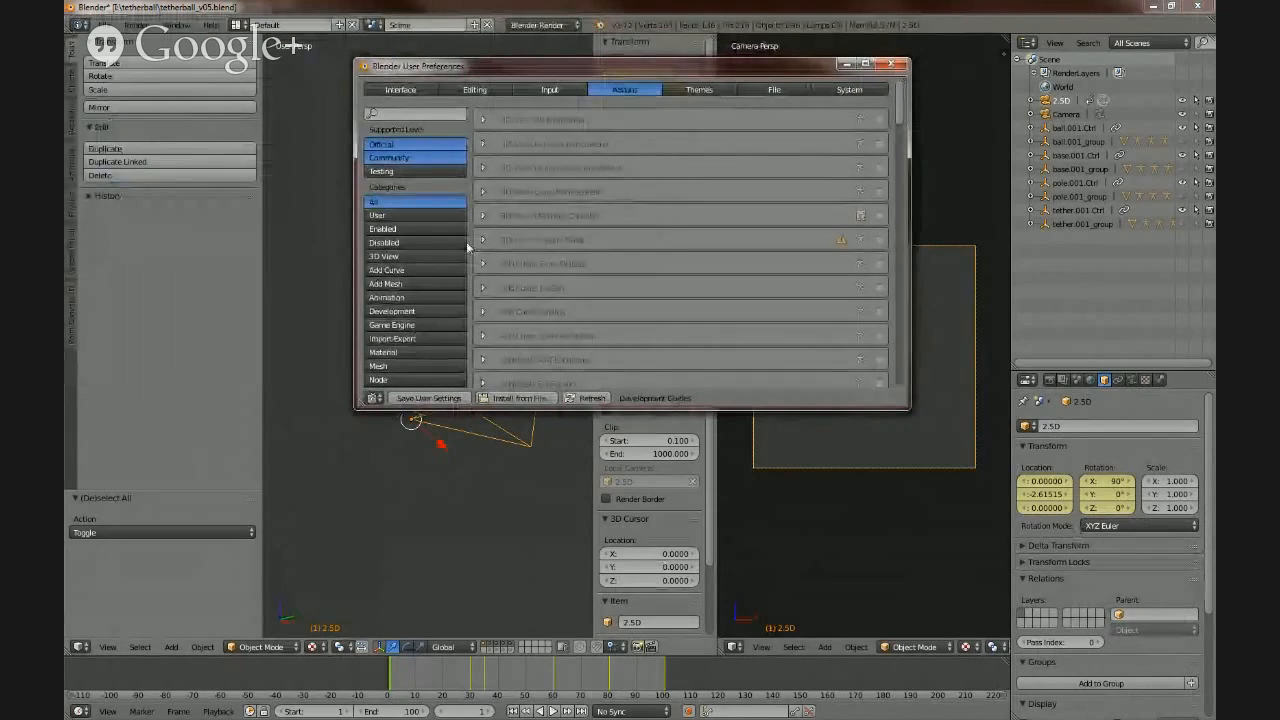
click(405, 215)
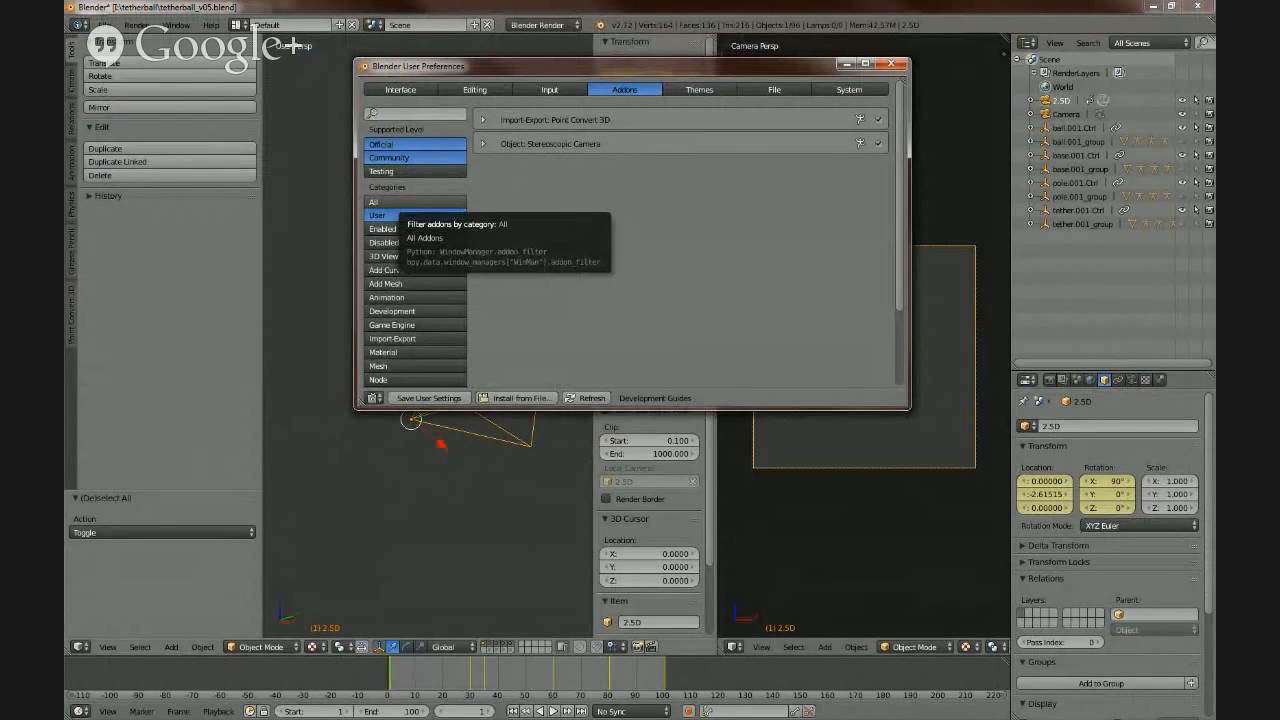
- Switch to the browser and look over the noeol.de page on stereoscopic rendering in Blender, then return to Blender
key(alt+Tab)
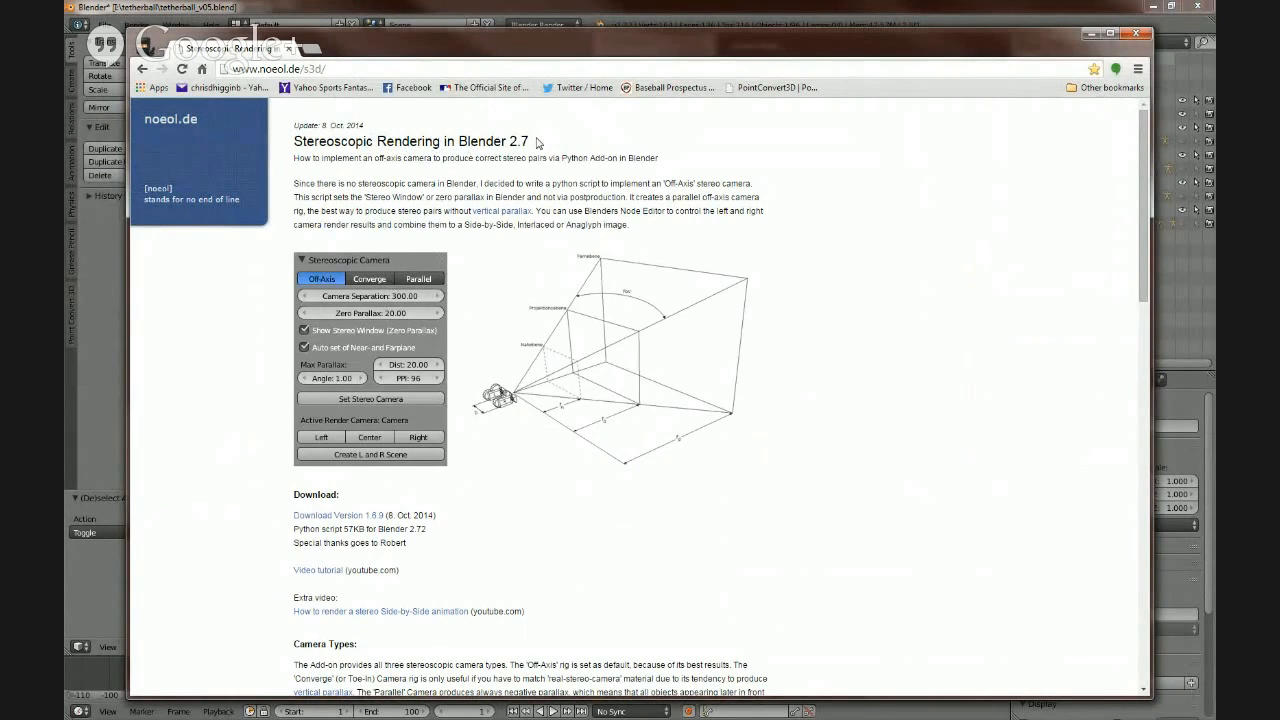
scroll(444, 428, down, 5)
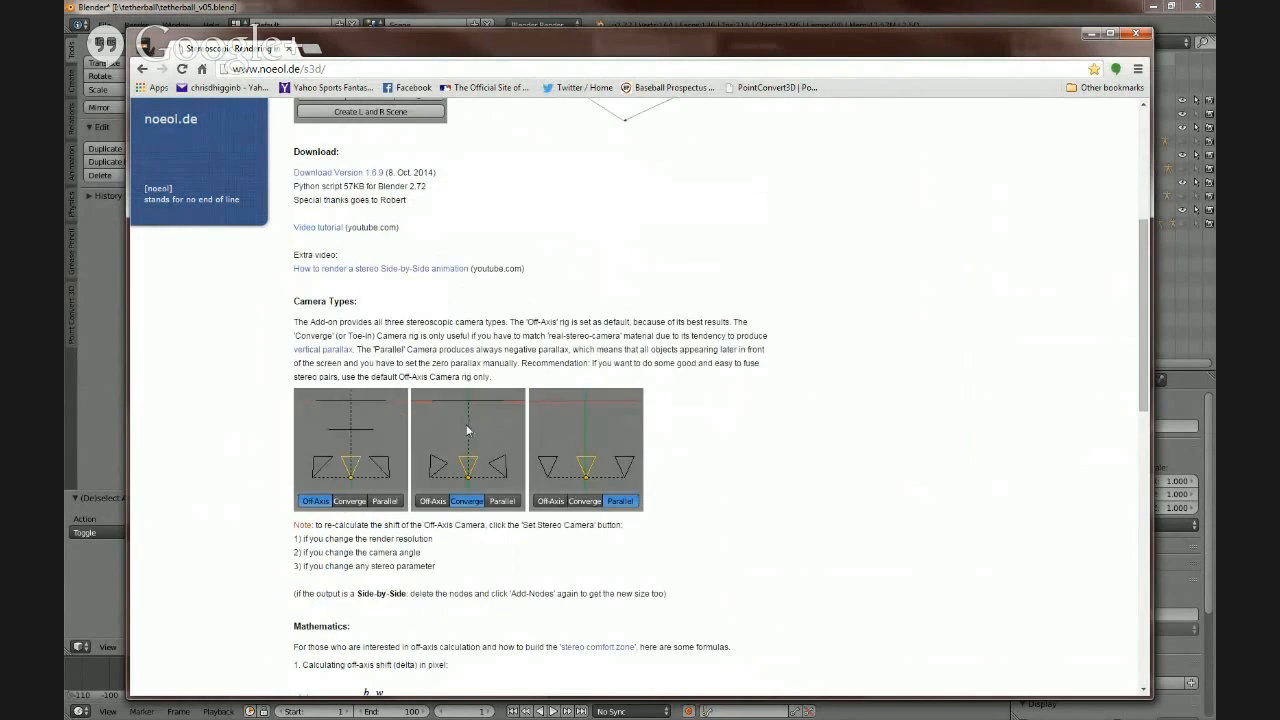
scroll(470, 434, up, 5)
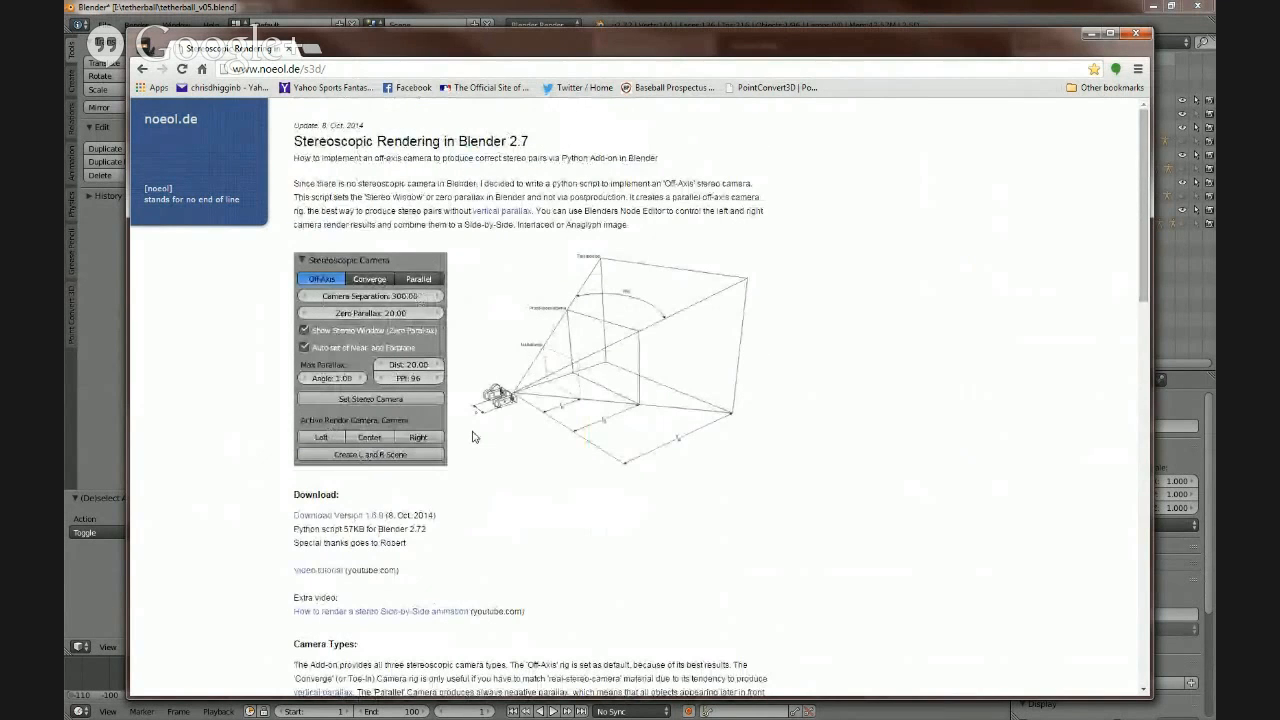
click(1091, 34)
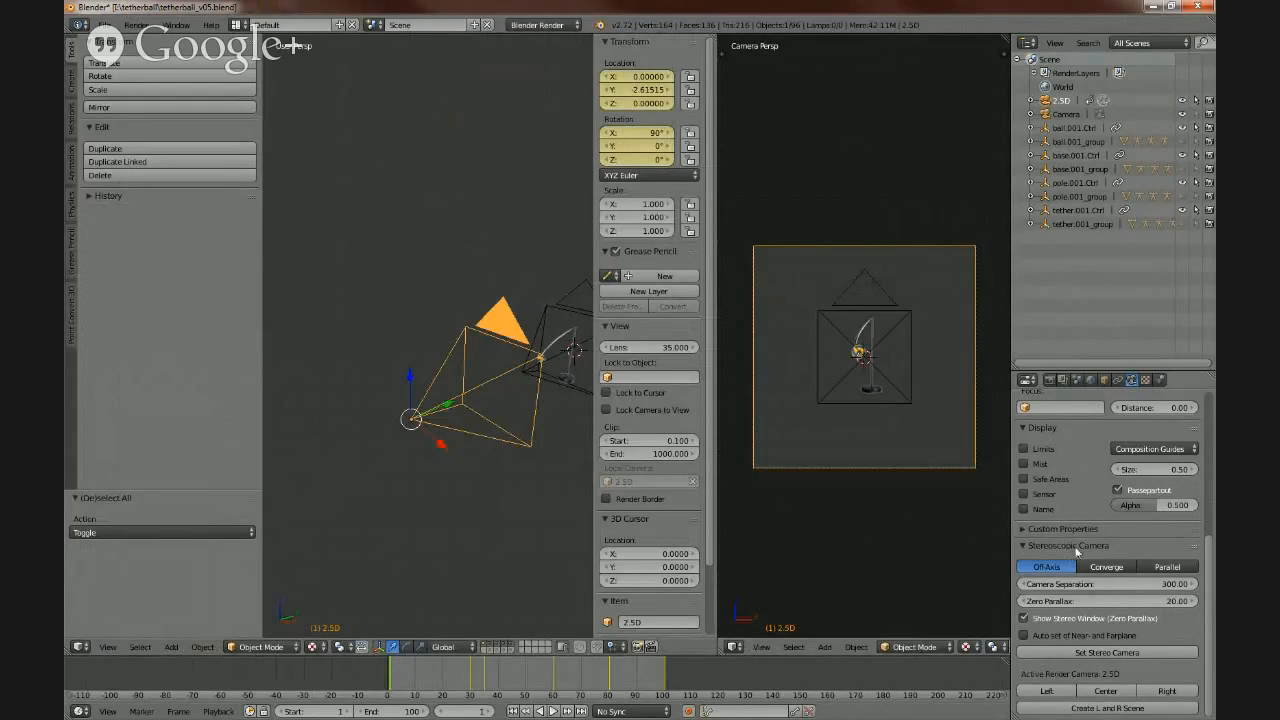
- Set the 2.5D camera's separation to 20 and zero parallax to 0.8, and apply the stereo camera setup
click(1164, 586)
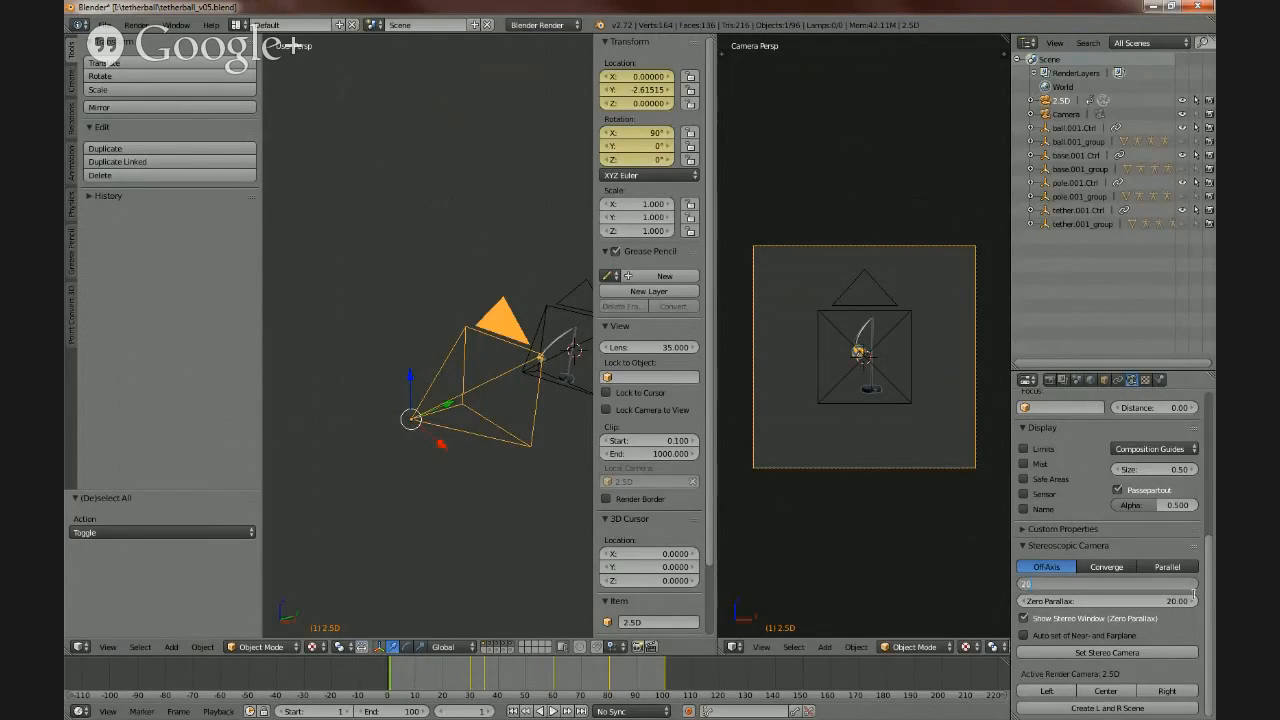
key(Tab)
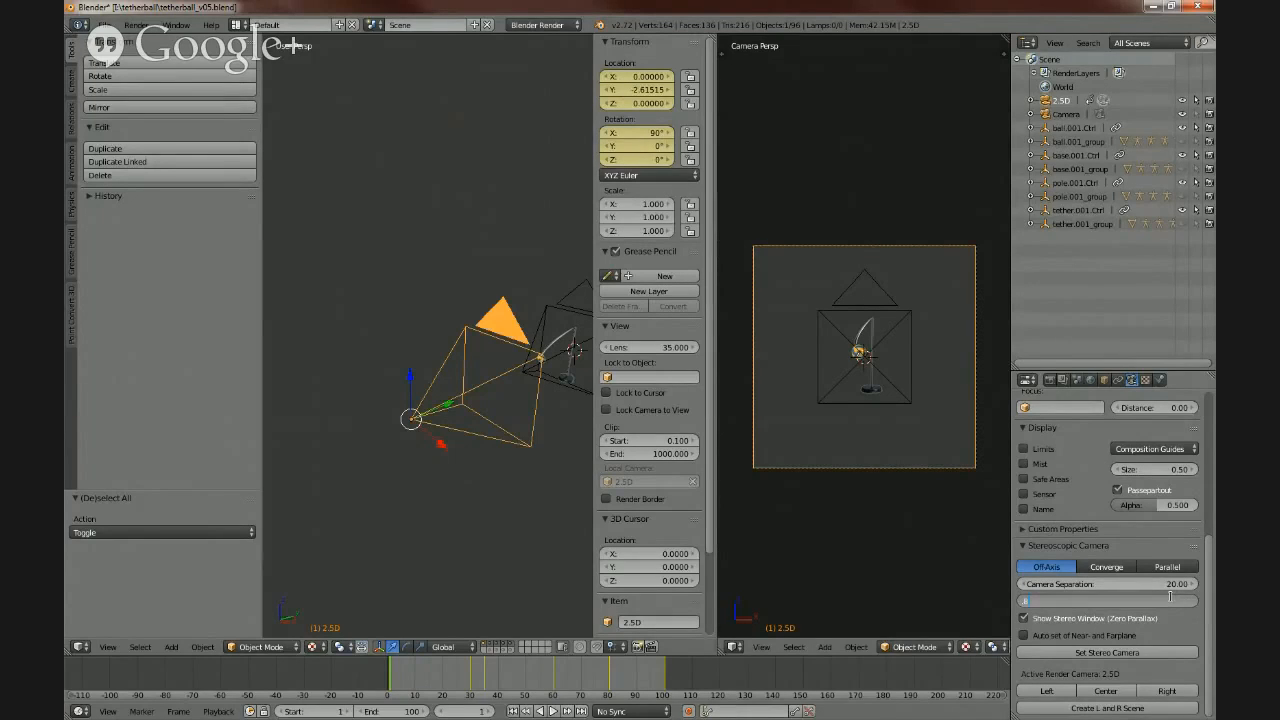
text(0.8)
key(Return)
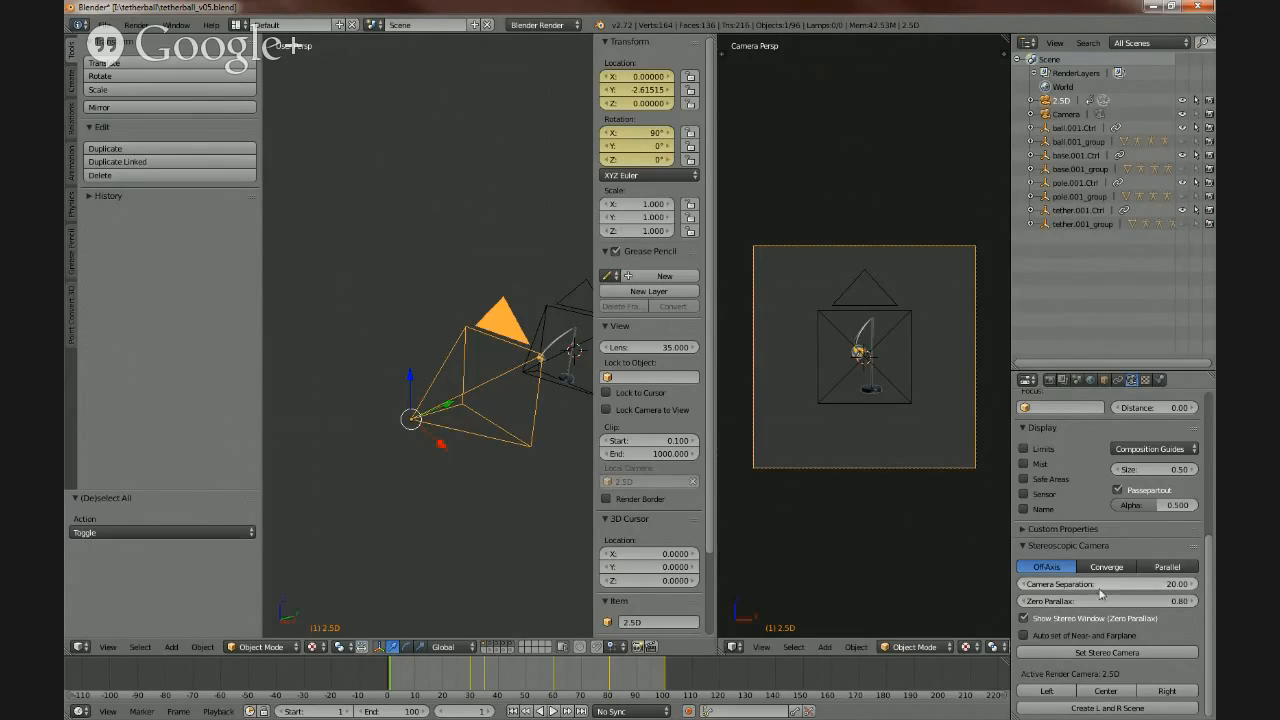
click(1106, 652)
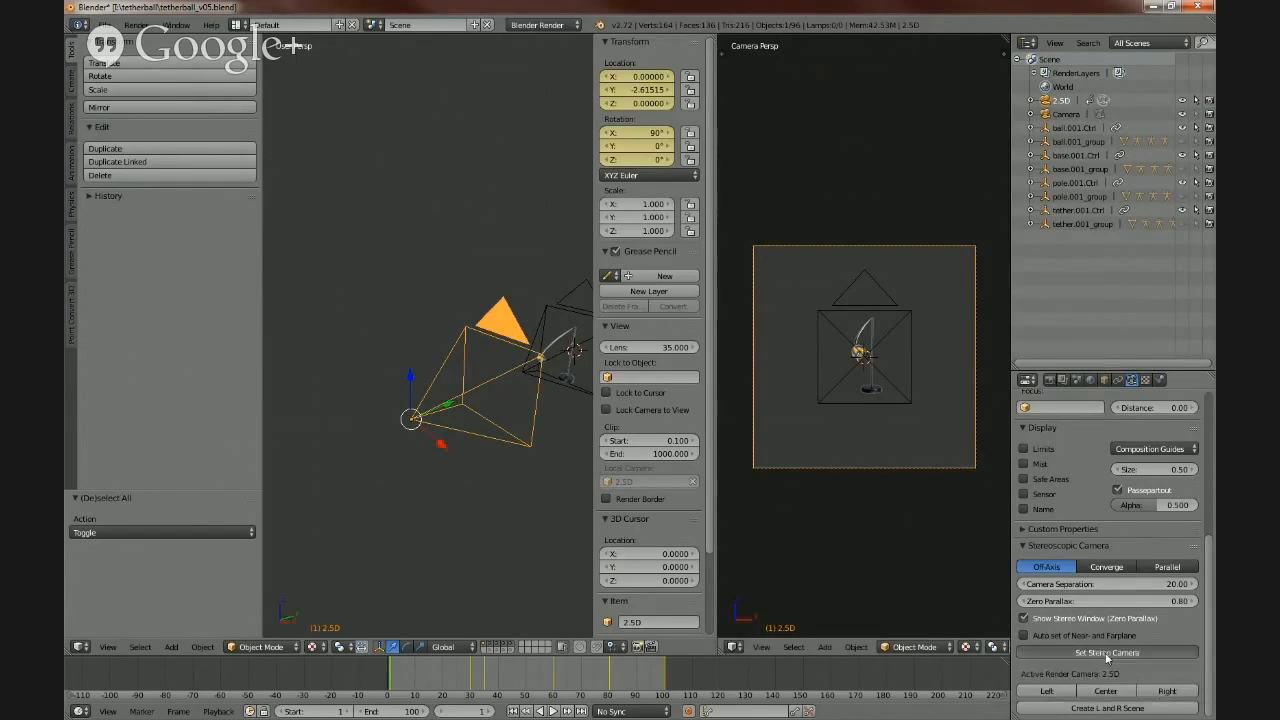
- Play the animation while viewing the stereo window from the side to examine how it travels with the camera
middle_drag(549, 485, 468, 449)
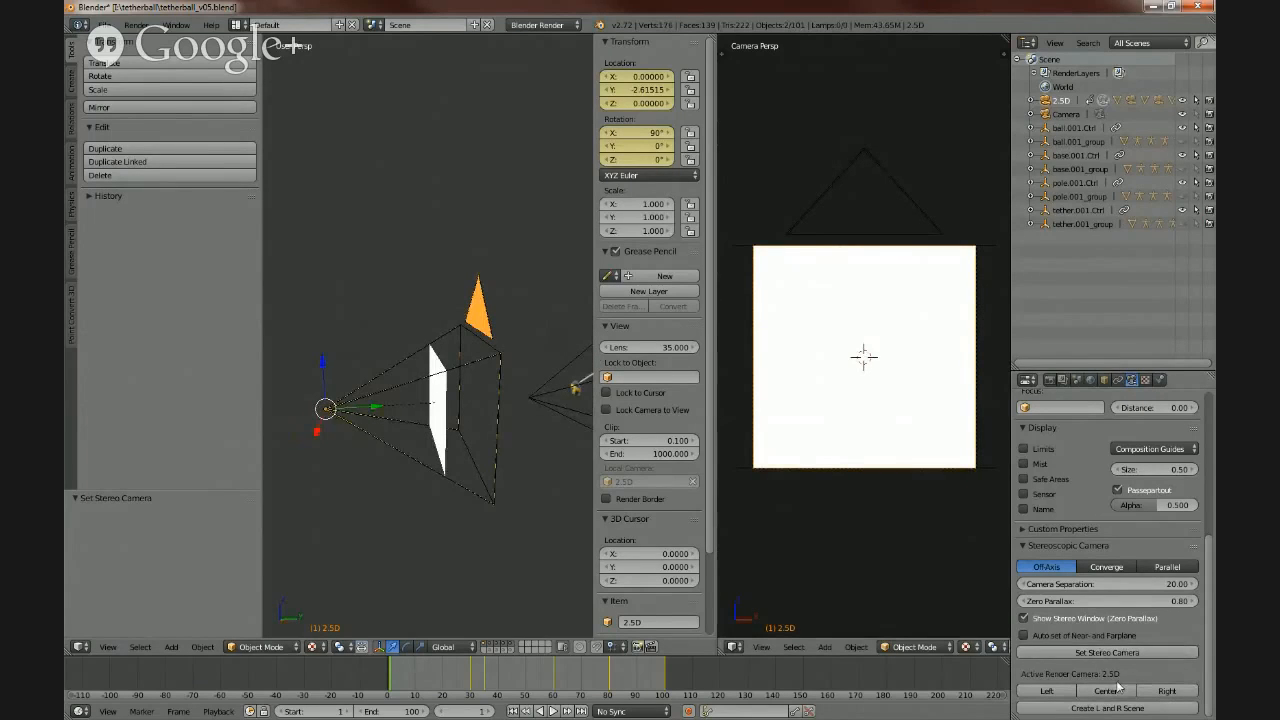
middle_drag(415, 363, 486, 495)
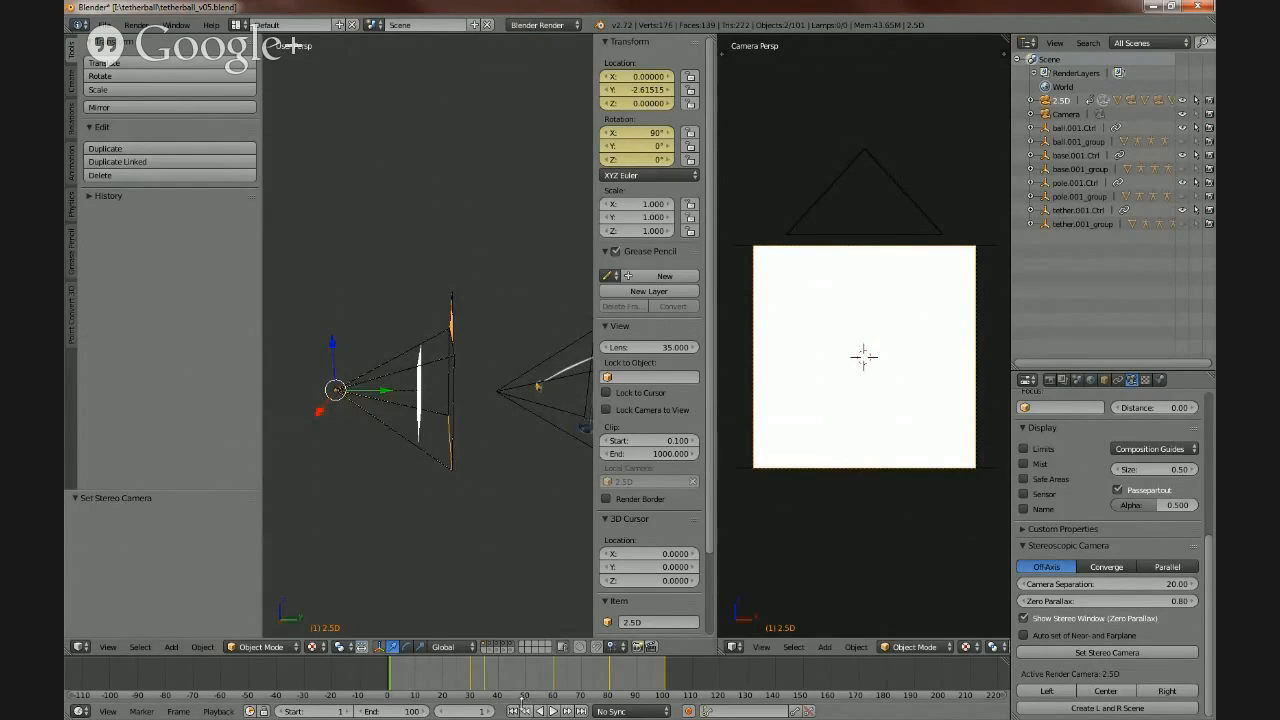
click(553, 711)
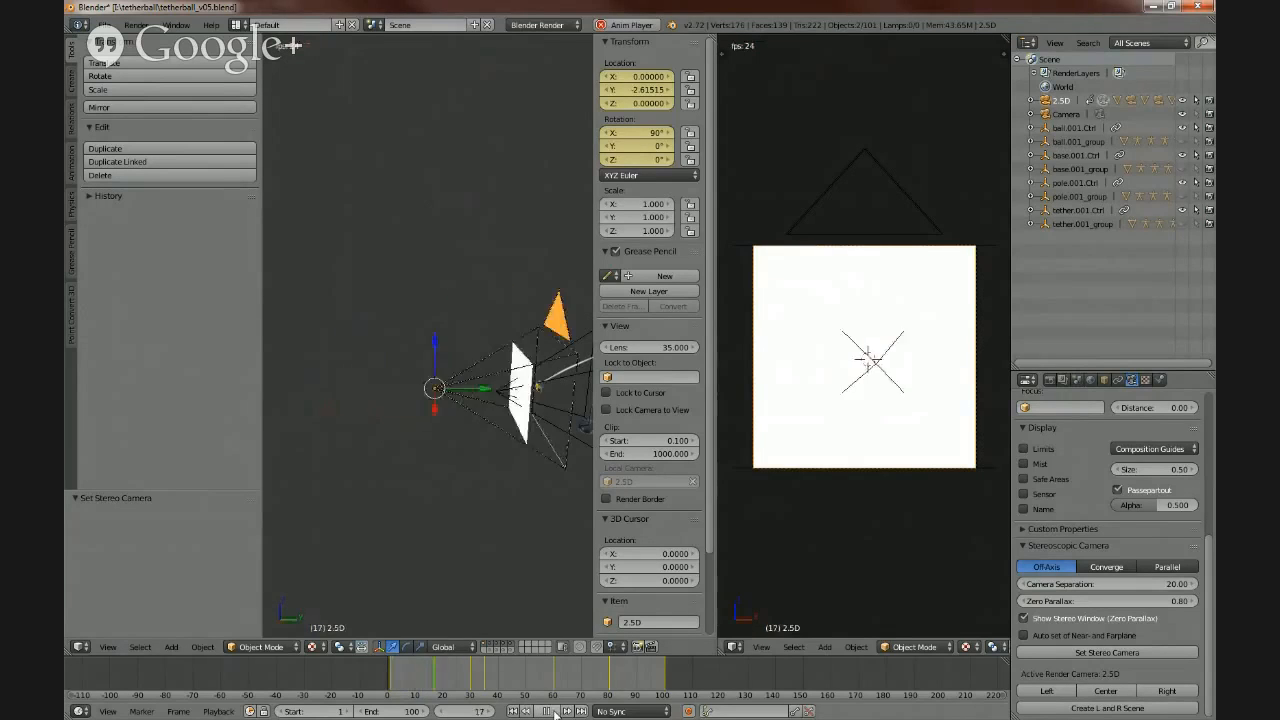
middle_drag(428, 505, 349, 503)
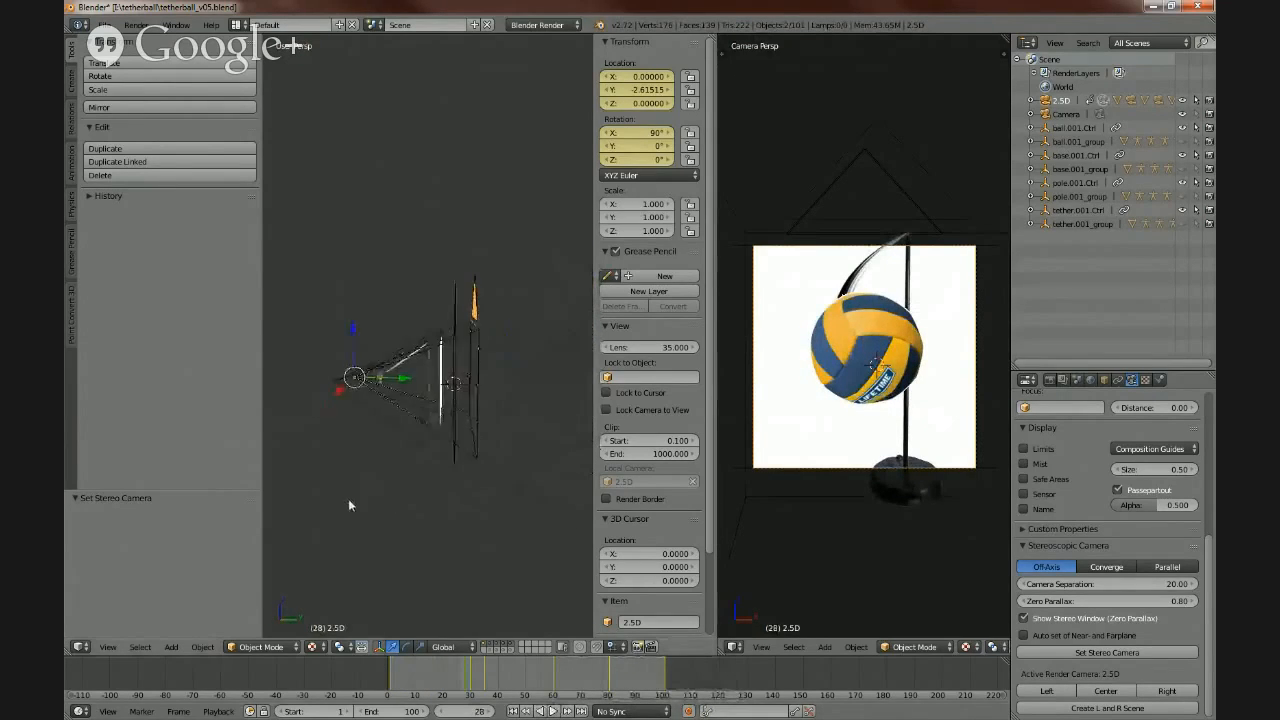
- Go to frame 31 and step back and forth through the neighbouring frames to examine the ball against the stereo window
click(472, 677)
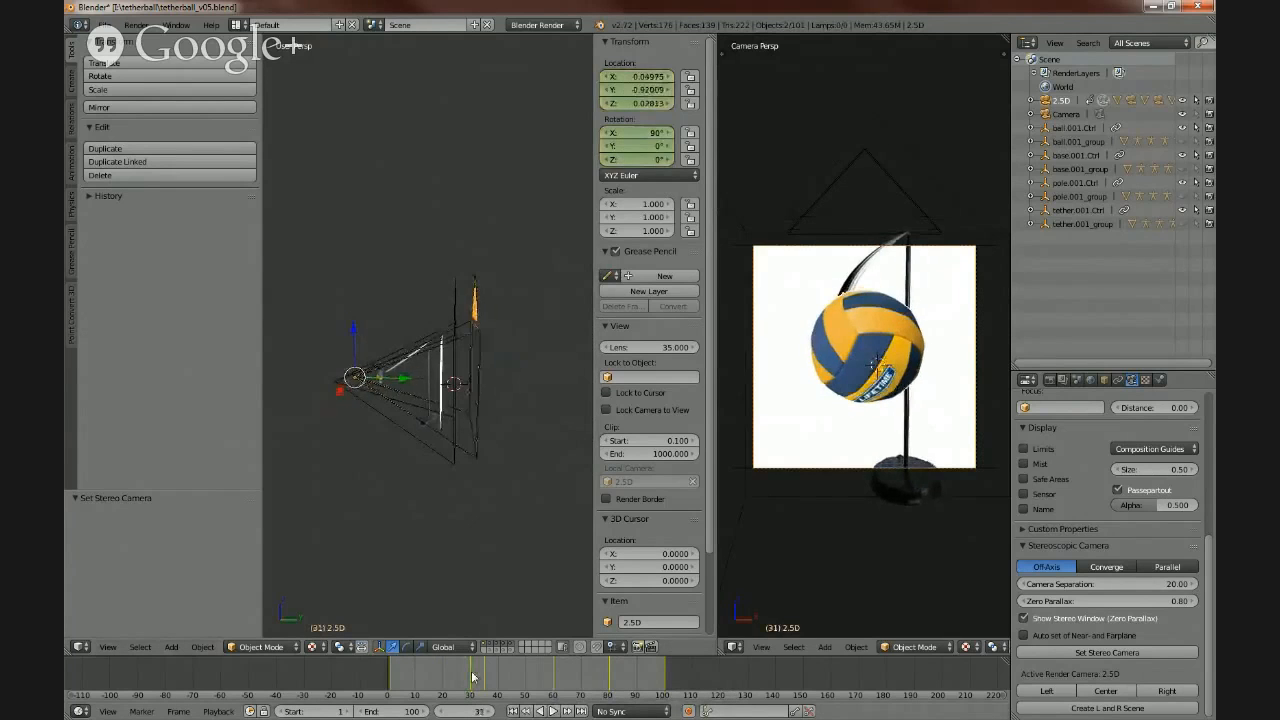
key(Right)
key(Right)
key(Right)
key(Right)
key(Right)
key(Right)
key(Right)
key(Right)
key(Left)
key(Left)
key(Left)
key(Left)
key(Left)
key(Left)
key(Left)
key(Left)
key(Left)
key(Left)
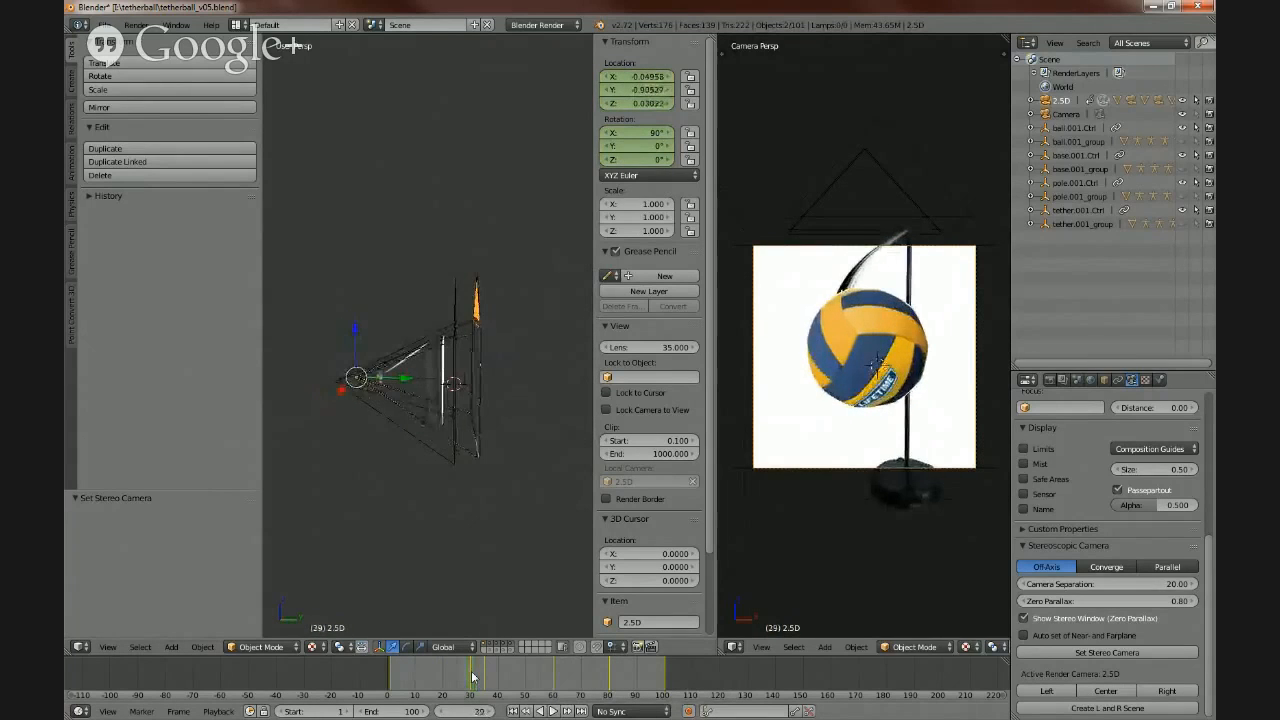
key(Right)
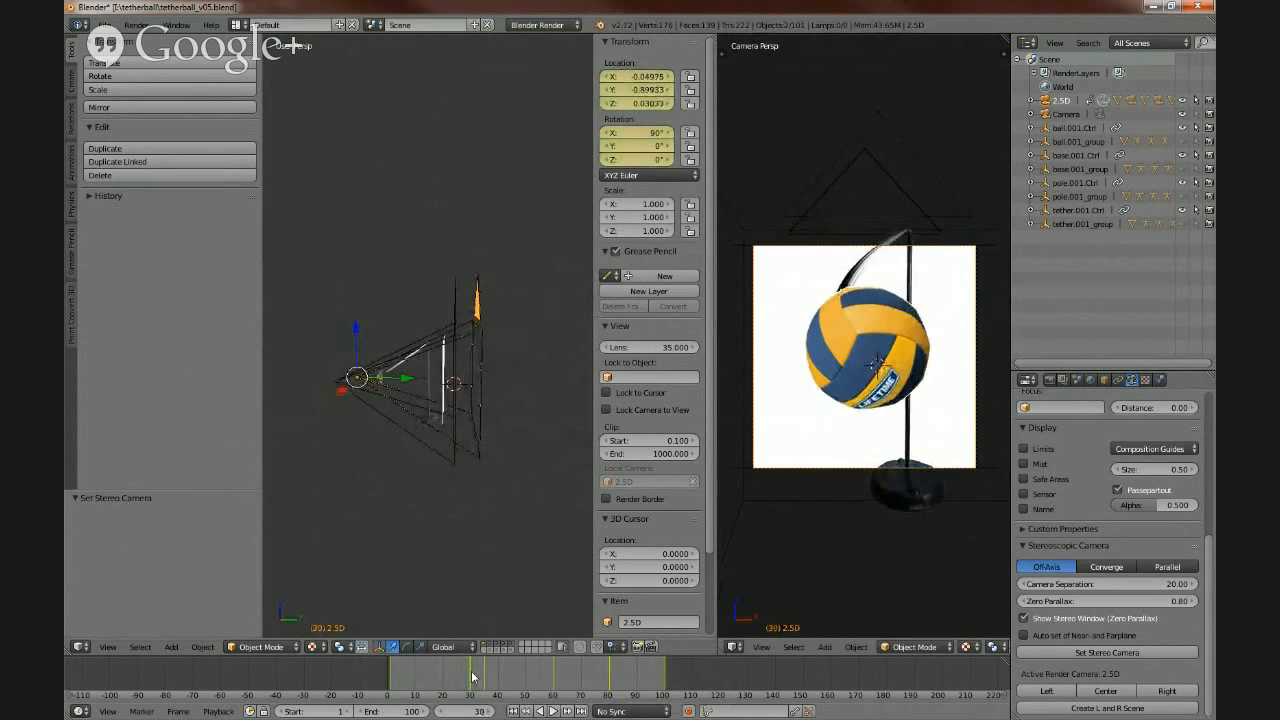
key(Right)
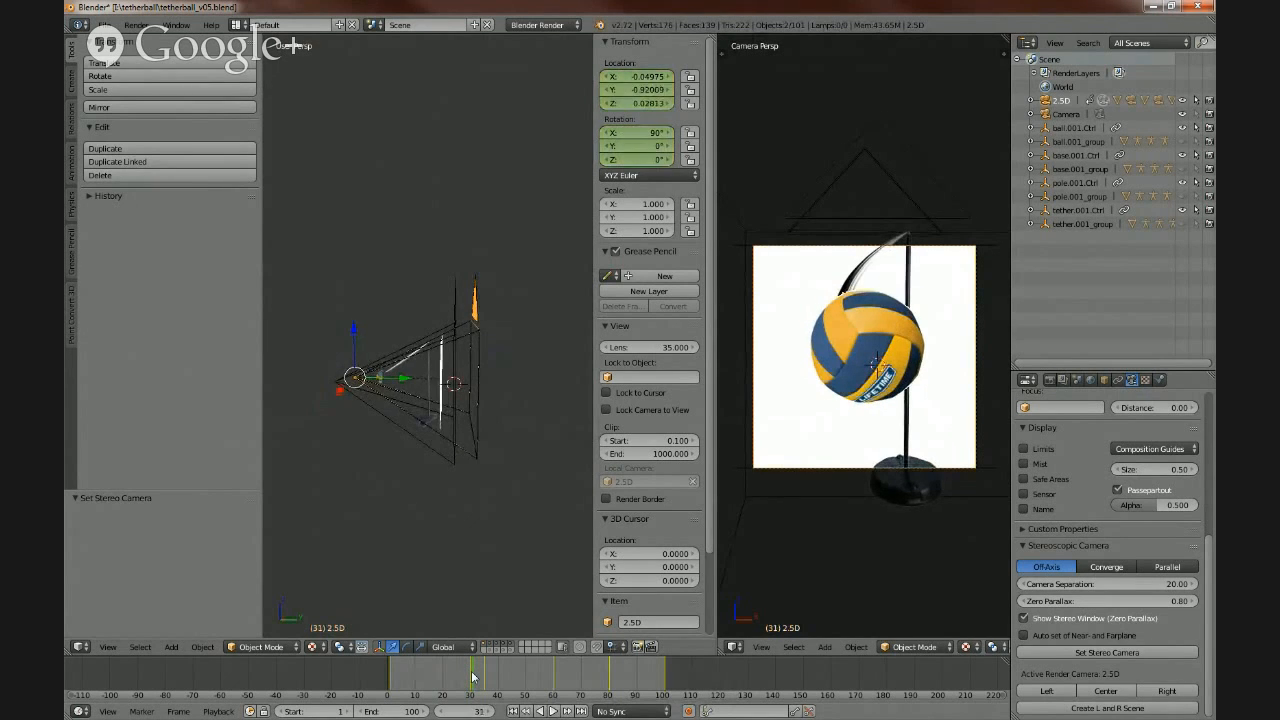
key(Left)
key(Right)
key(Left)
key(Right)
key(Left)
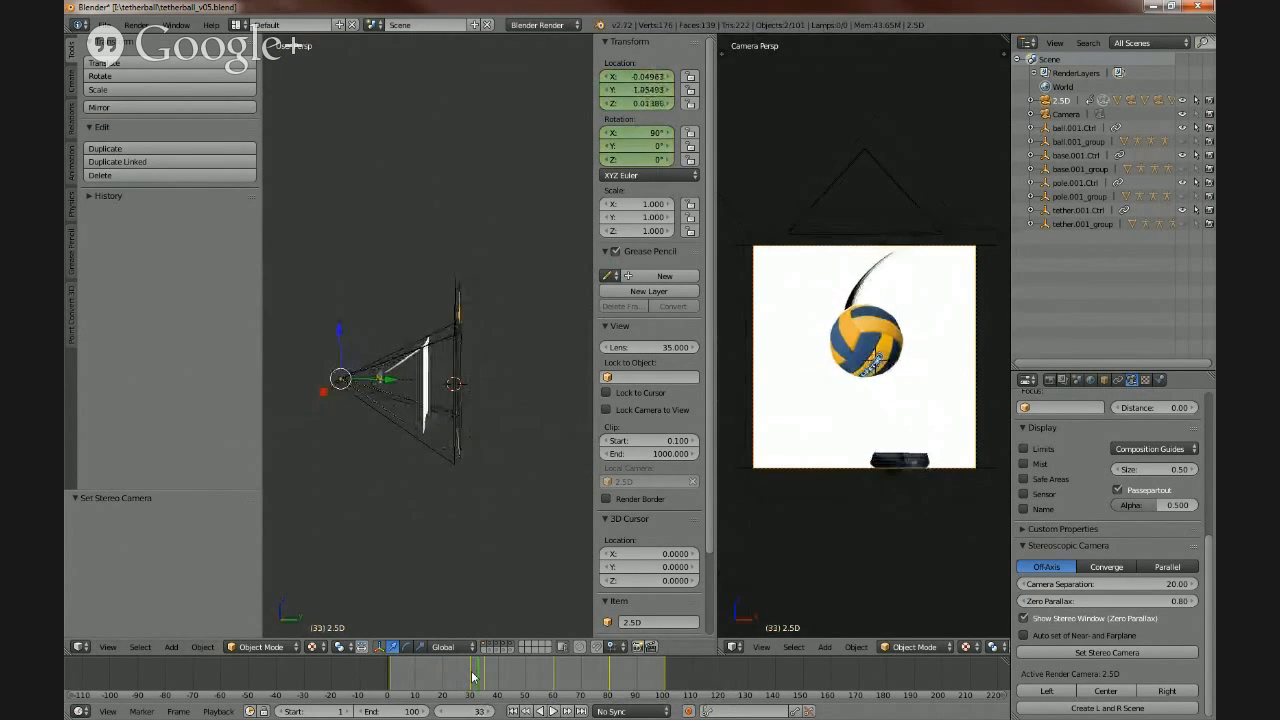
key(Right)
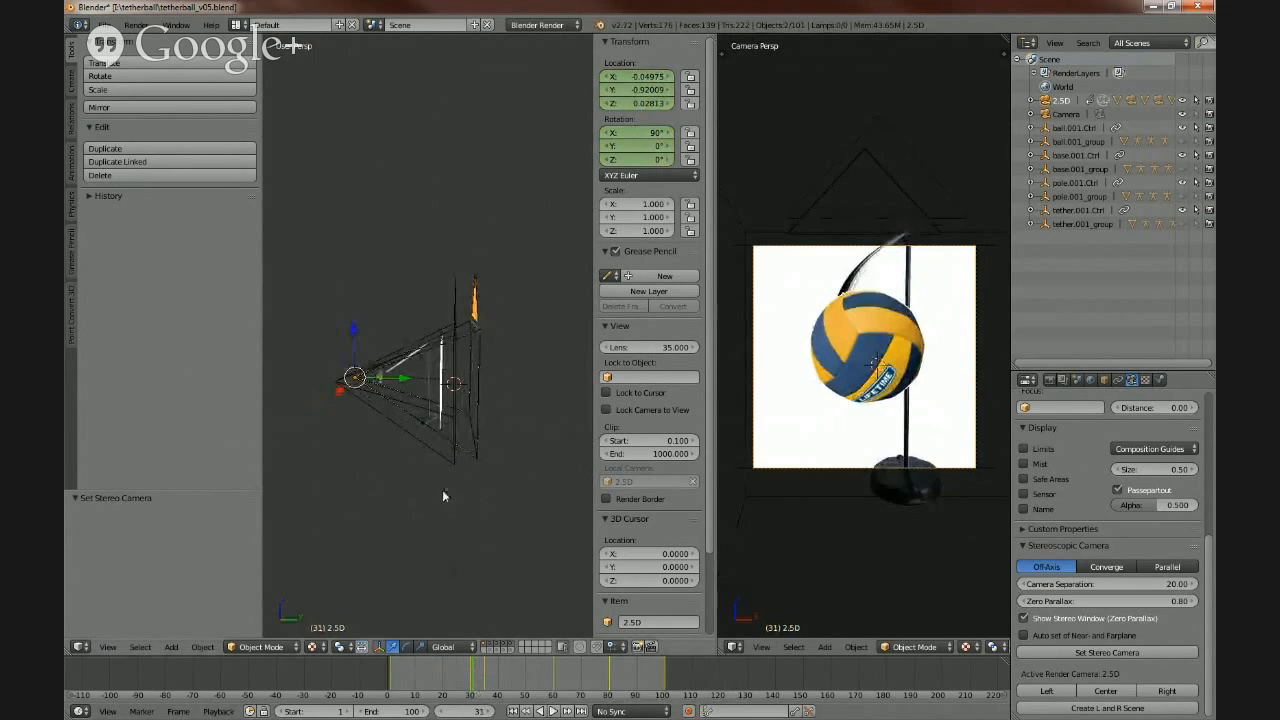
- Play the animation again from an angled view and show the Point Convert 3D tools
middle_drag(443, 489, 504, 514)
click(553, 711)
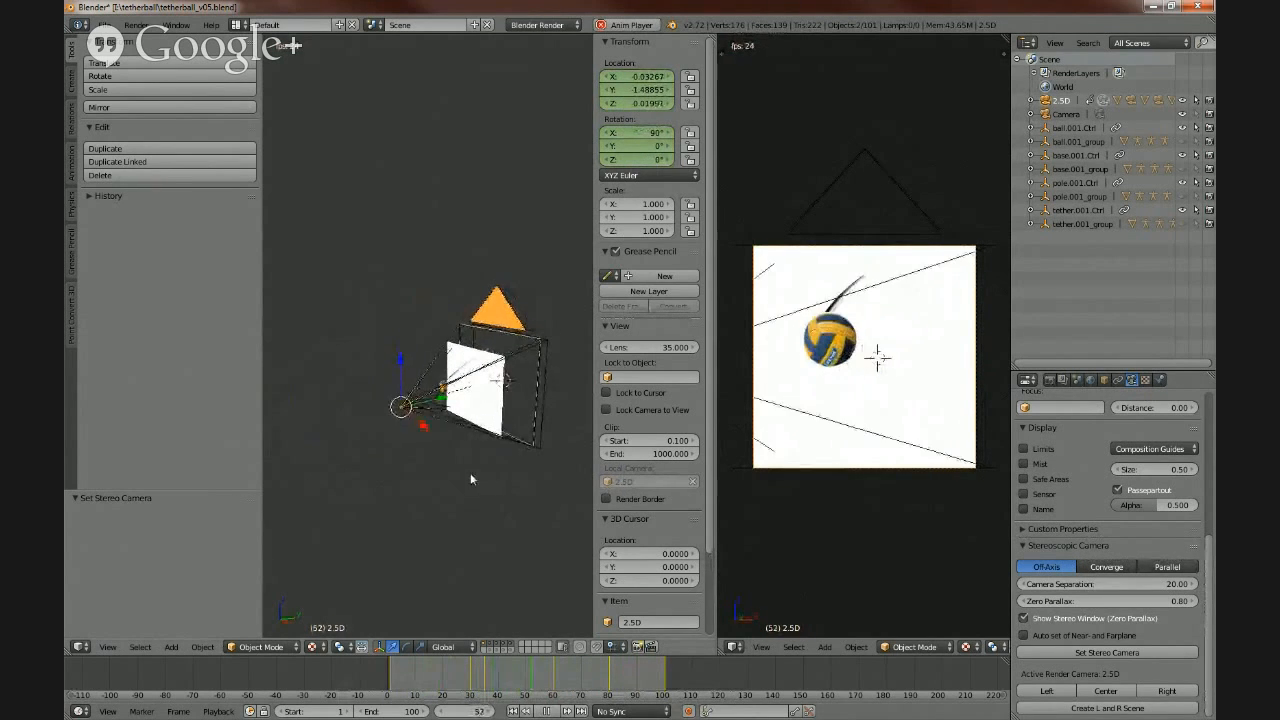
click(72, 313)
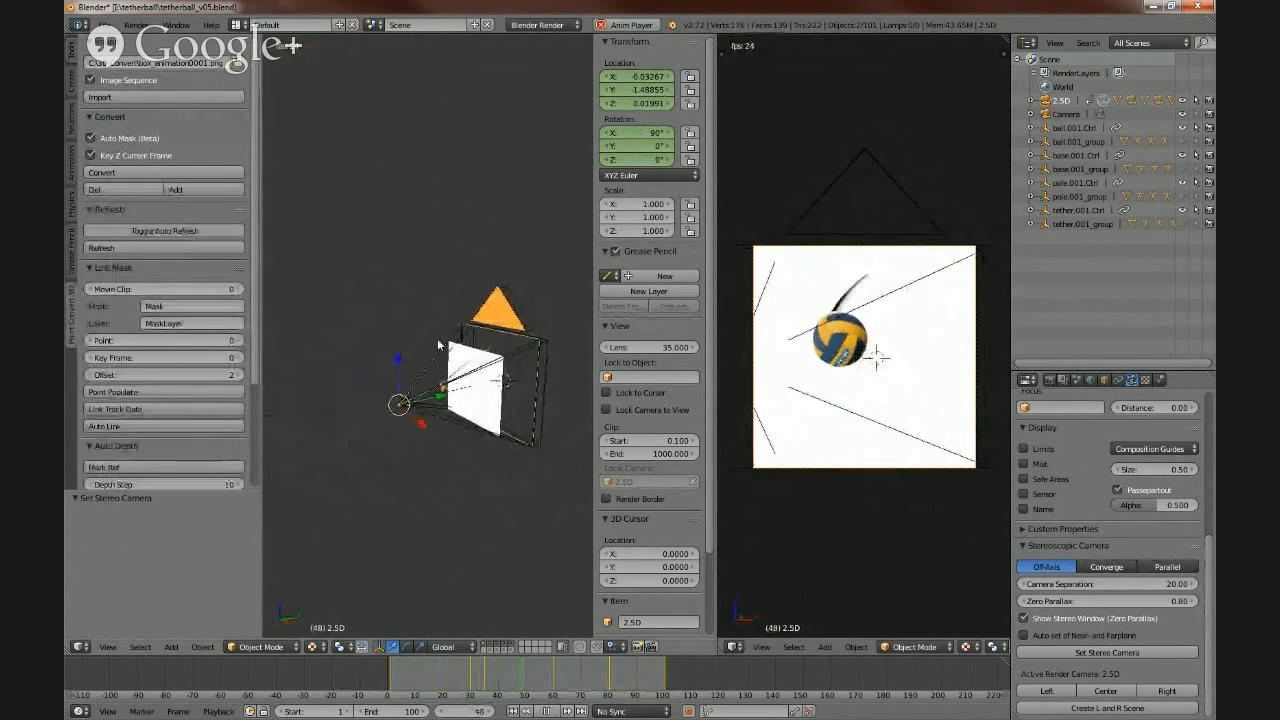